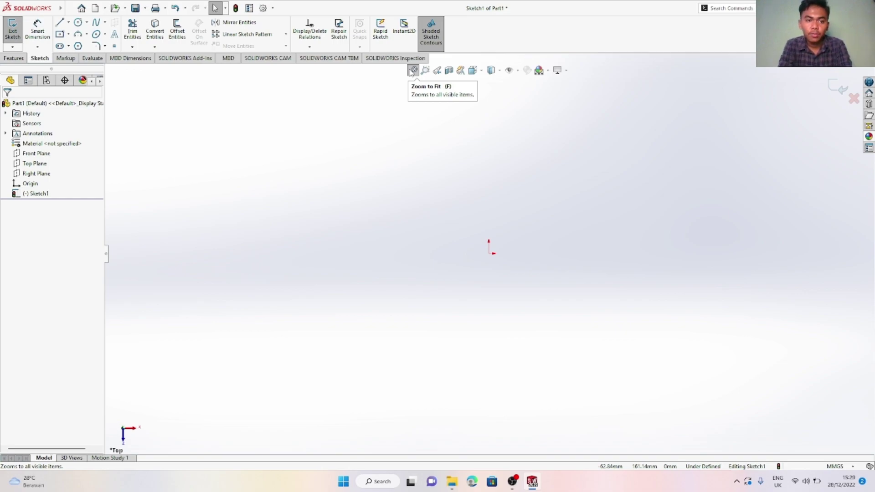
# Sketch a center rectangle about 166 mm wide and 138 mm high, centred on the origin
pyautogui.click(69, 35)
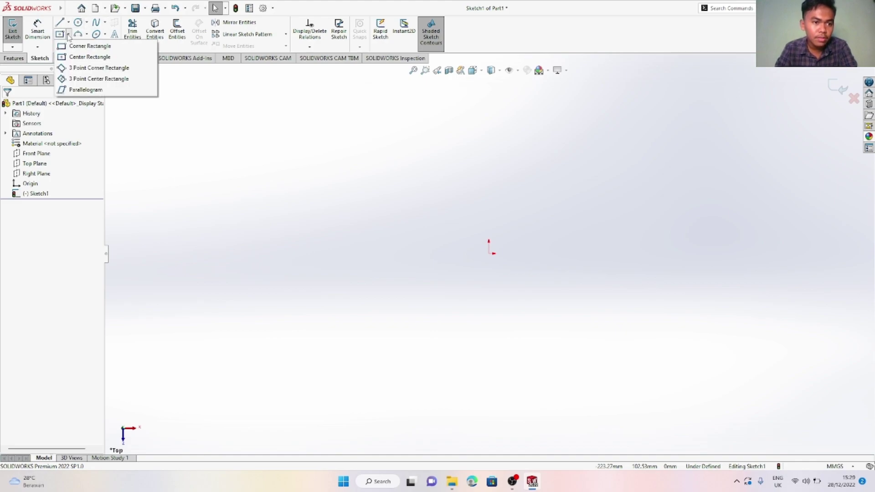
pyautogui.click(87, 57)
pyautogui.click(489, 254)
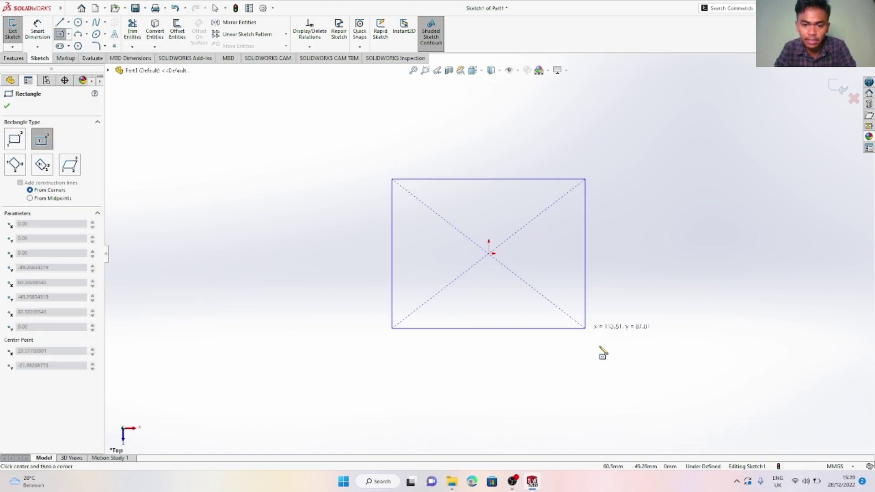
pyautogui.click(630, 370)
# Dimension the rectangle to 200 mm wide and 200 mm high
pyautogui.click(39, 33)
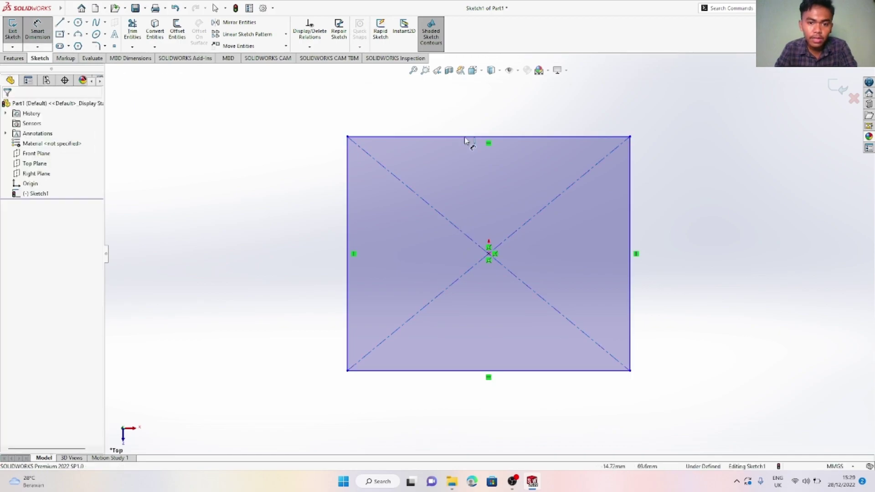
pyautogui.click(483, 137)
pyautogui.click(483, 121)
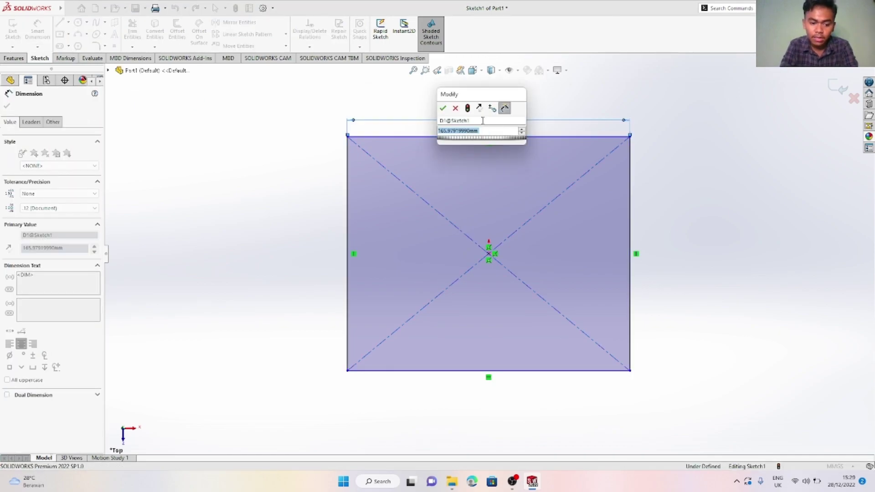
pyautogui.write('200')
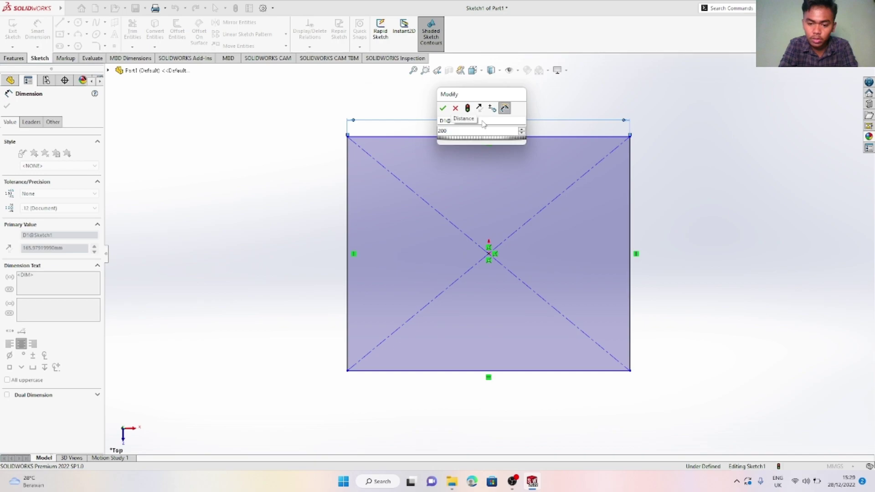
pyautogui.click(442, 108)
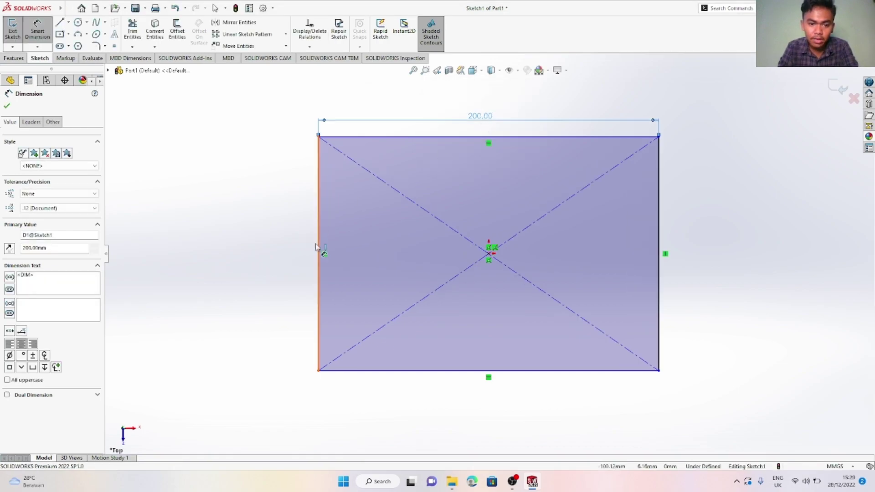
pyautogui.click(318, 247)
pyautogui.click(302, 251)
pyautogui.write('200')
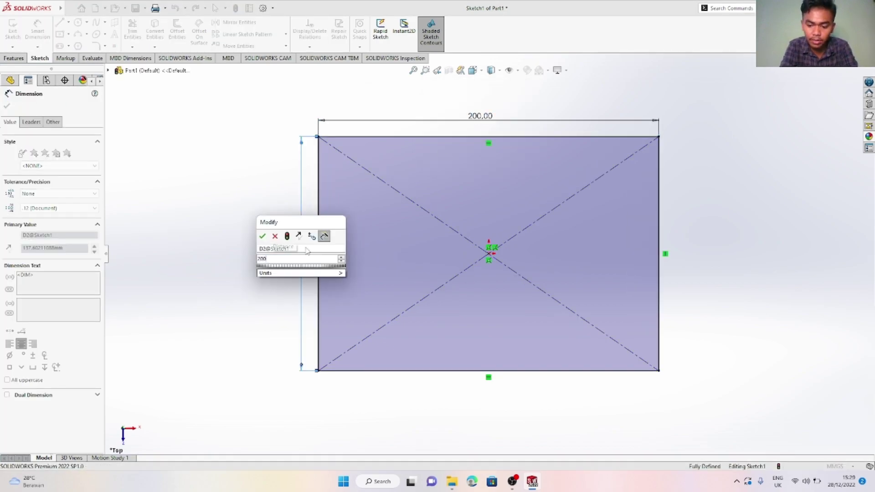
pyautogui.press('Return')
pyautogui.scroll(1, 360, 248)
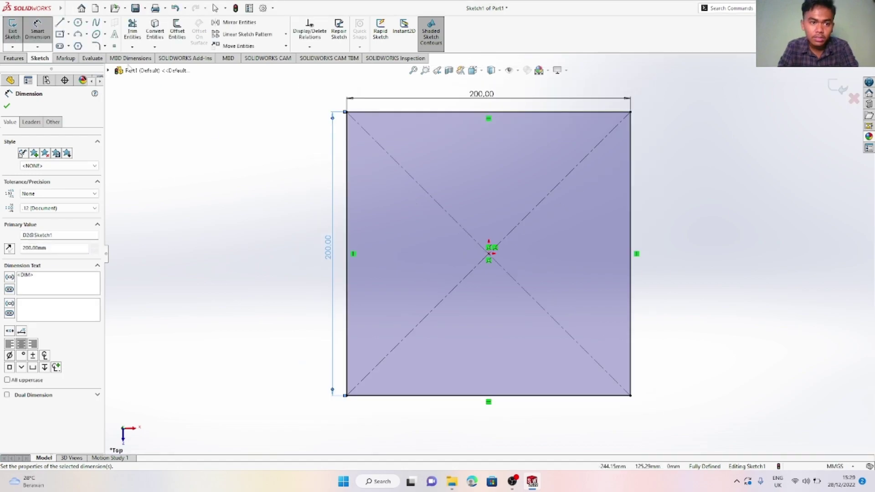
# Add 50 mm sketch fillets to the square's two upper corners
pyautogui.click(98, 46)
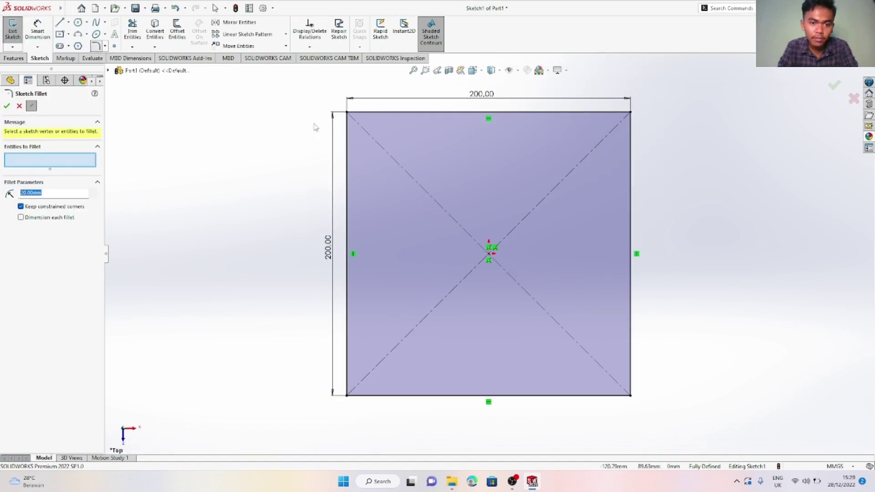
pyautogui.click(349, 115)
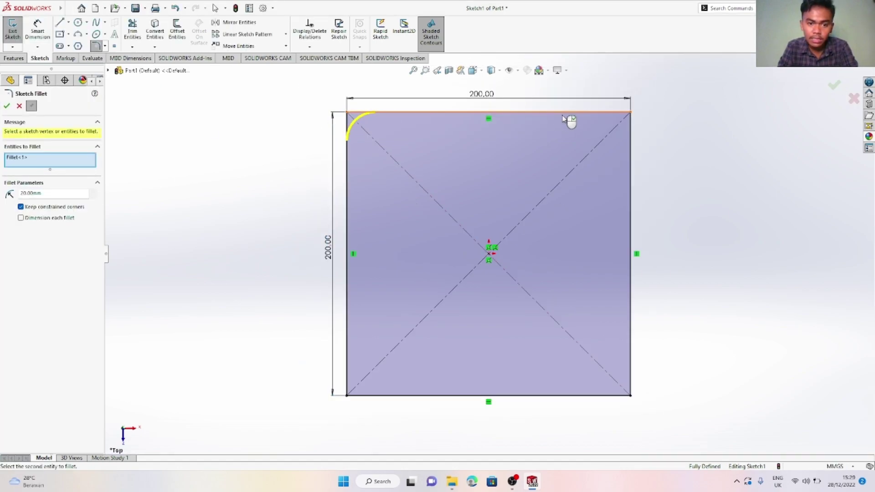
pyautogui.click(632, 115)
pyautogui.write('50')
pyautogui.press('Return')
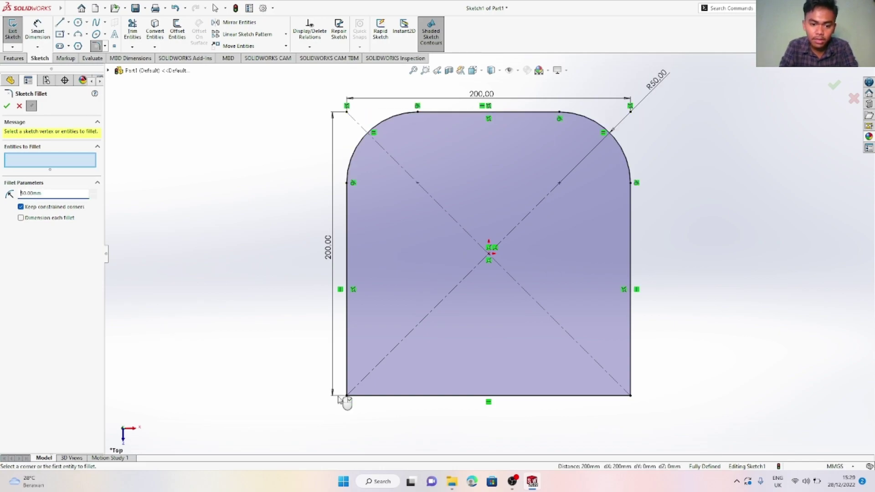
# Add 20 mm sketch fillets to the square's two lower corners
pyautogui.click(347, 397)
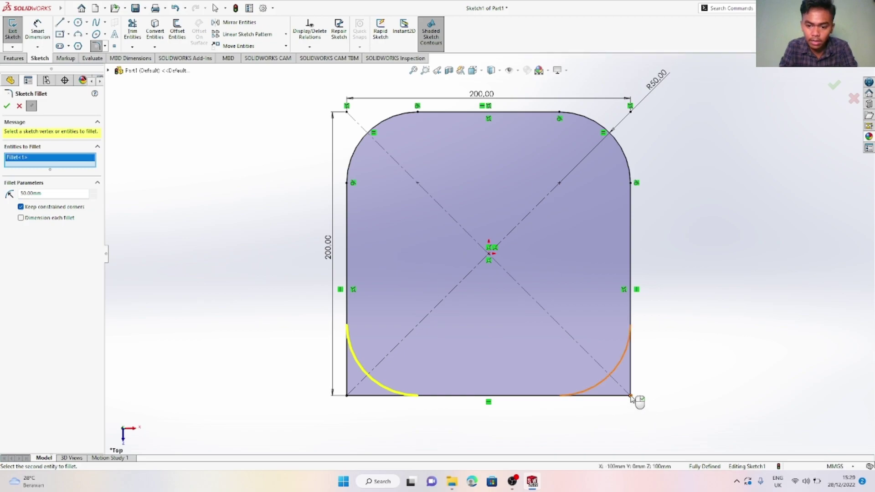
pyautogui.click(632, 396)
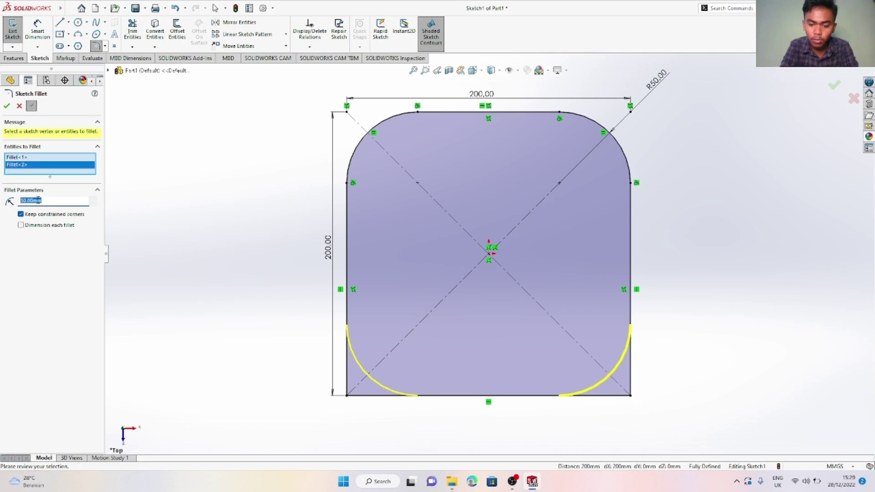
pyautogui.write('20')
pyautogui.press('Return')
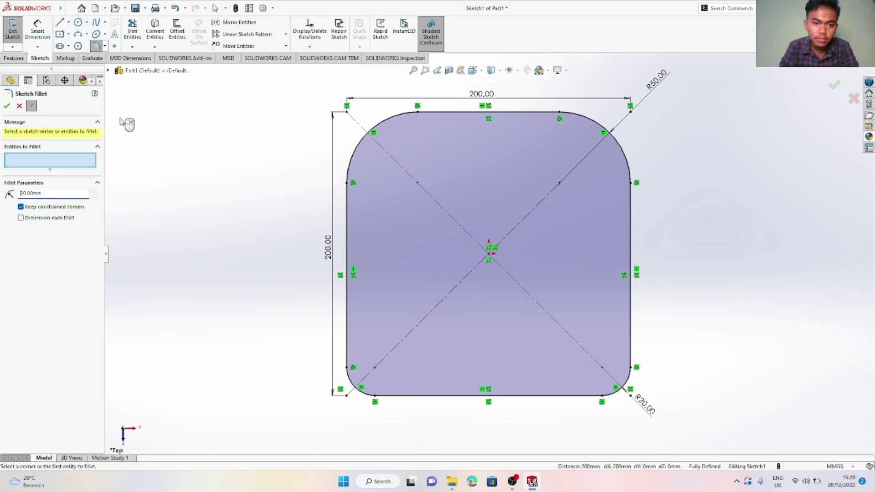
# Sketch a circle of 50 mm radius centred on the top edge's midpoint, reaching to the edge's left endpoint
pyautogui.click(77, 22)
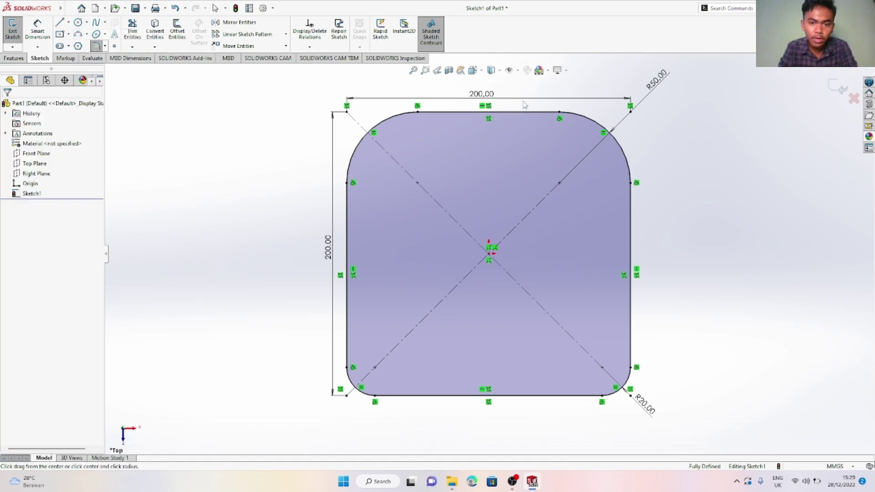
pyautogui.click(488, 111)
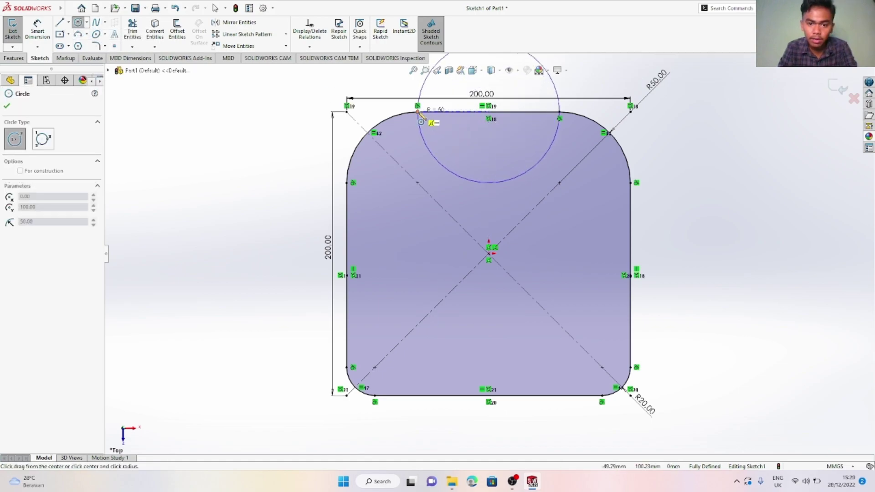
pyautogui.click(418, 112)
pyautogui.press('Escape')
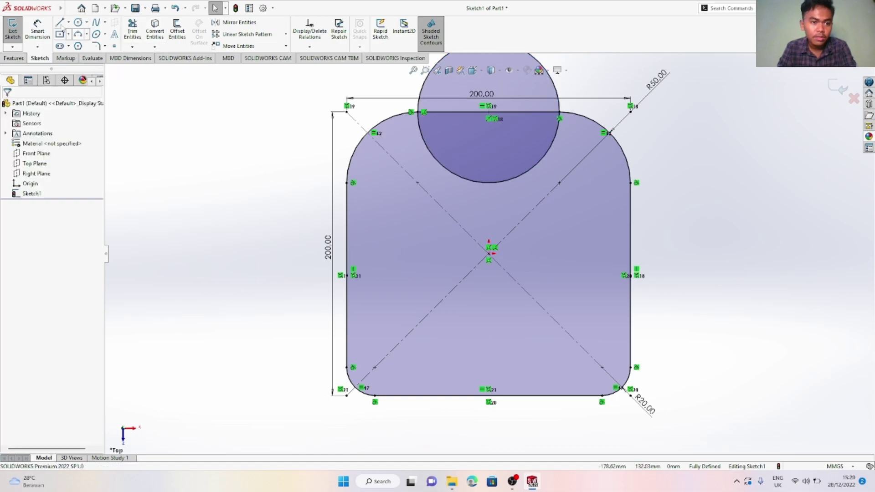
# Sketch a diagonal line about 28 mm long inward from the left edge's lower end, continued upward by a vertical line about 69 mm long
pyautogui.click(60, 23)
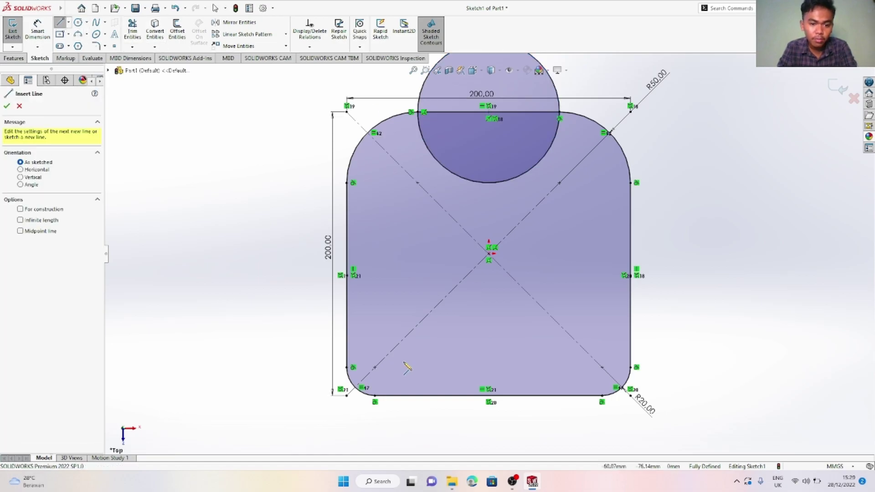
pyautogui.click(347, 367)
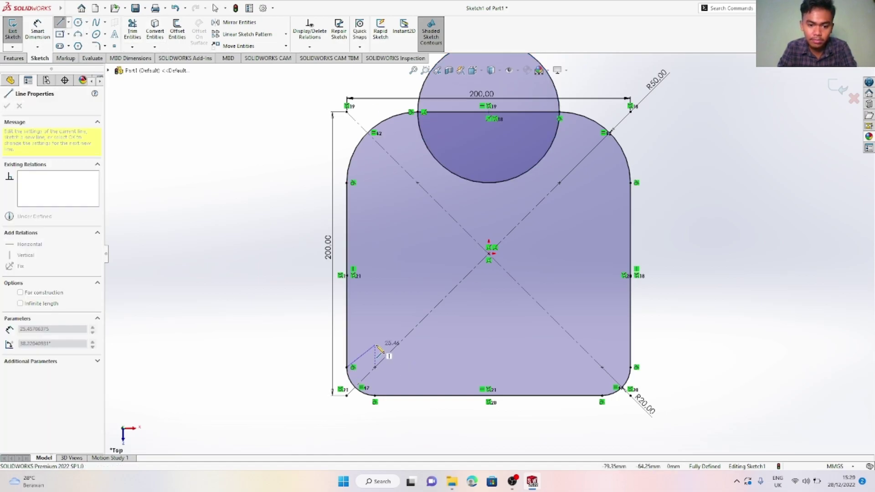
pyautogui.click(375, 340)
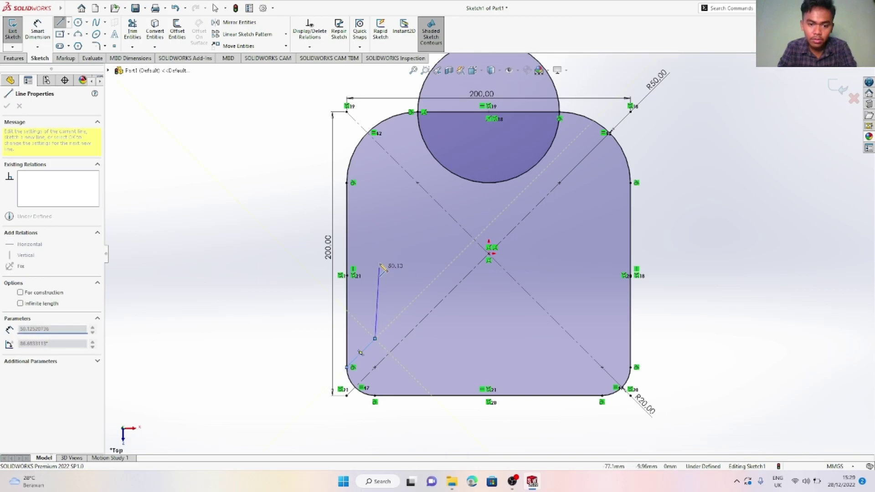
pyautogui.click(376, 242)
pyautogui.press('Escape')
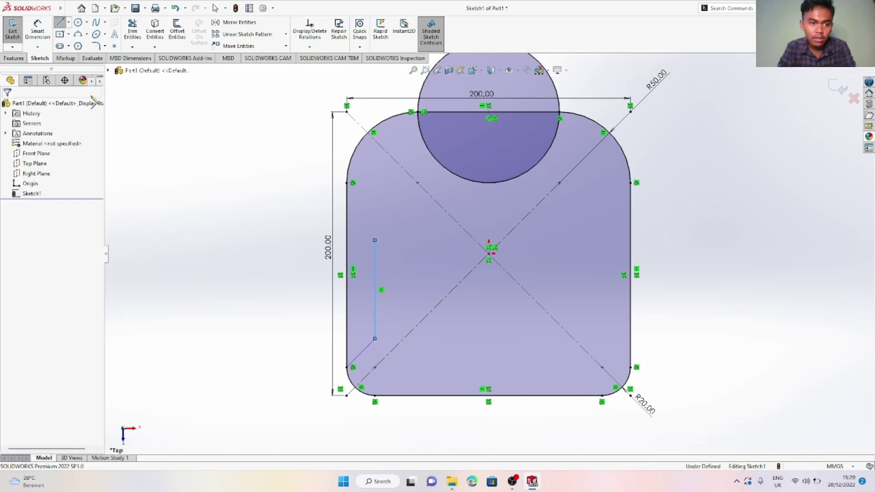
# Set the diagonal line's length to 35 mm and the inner vertical line's length to 70 mm
pyautogui.click(44, 33)
pyautogui.click(367, 348)
pyautogui.click(371, 364)
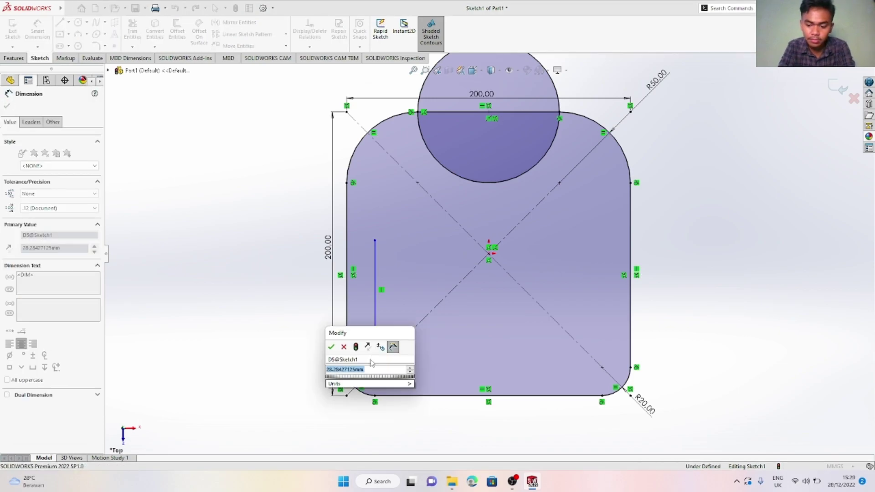
pyautogui.write('35')
pyautogui.press('Return')
pyautogui.click(383, 304)
pyautogui.click(404, 286)
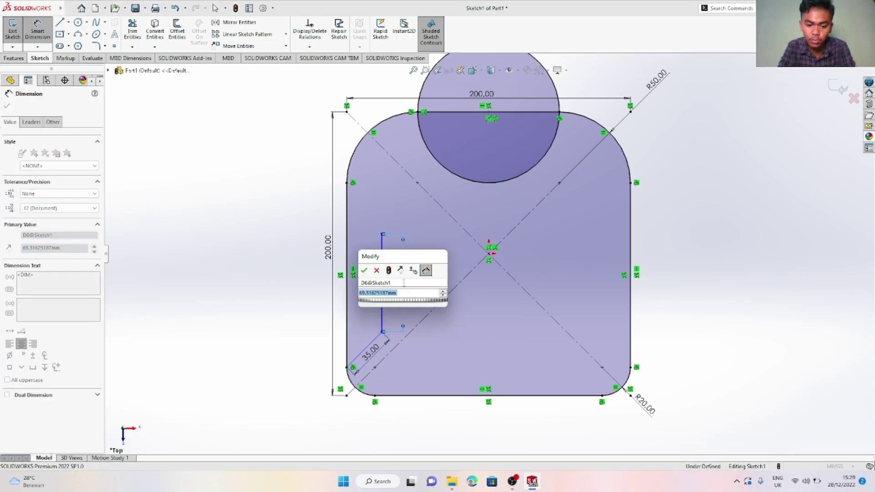
pyautogui.write('1')
pyautogui.write('0')
pyautogui.press('Return')
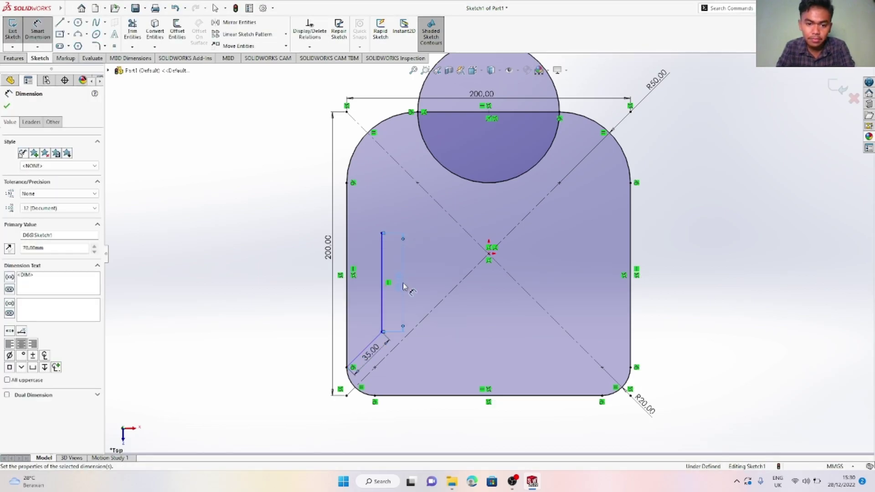
# Set the distance between the left edge and the inner vertical line to 30 mm
pyautogui.click(349, 297)
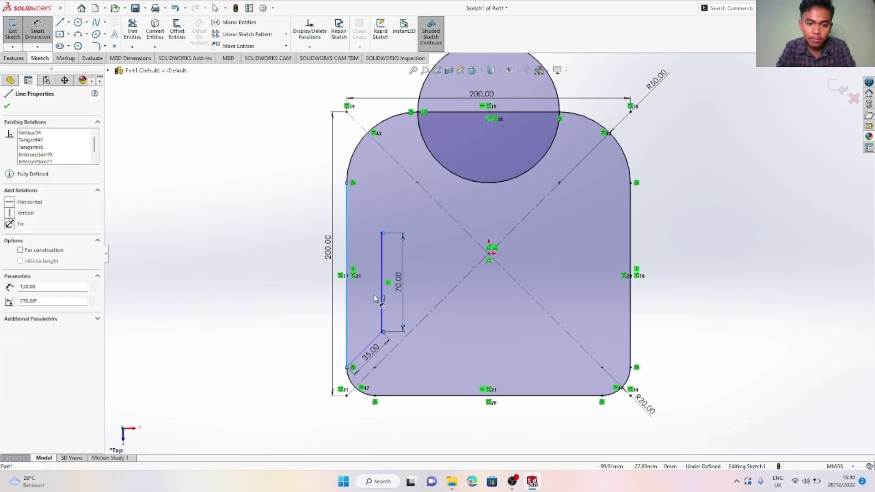
pyautogui.click(382, 280)
pyautogui.click(365, 289)
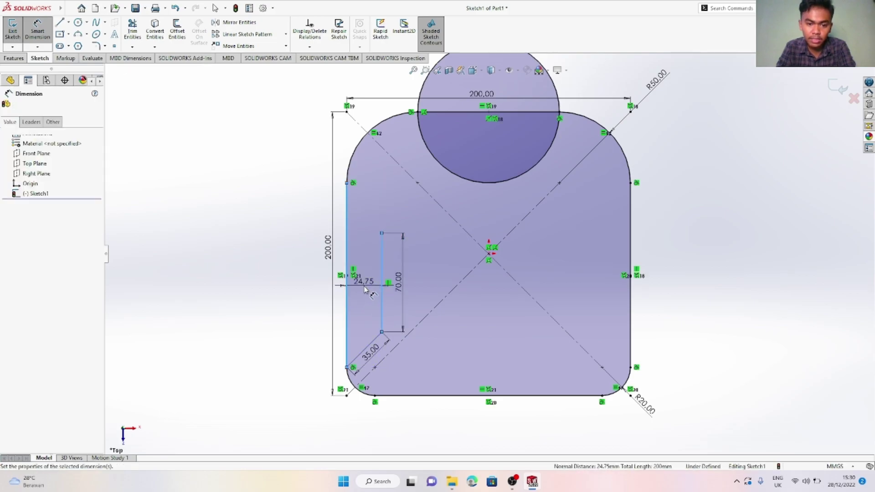
pyautogui.write('30')
pyautogui.press('Return')
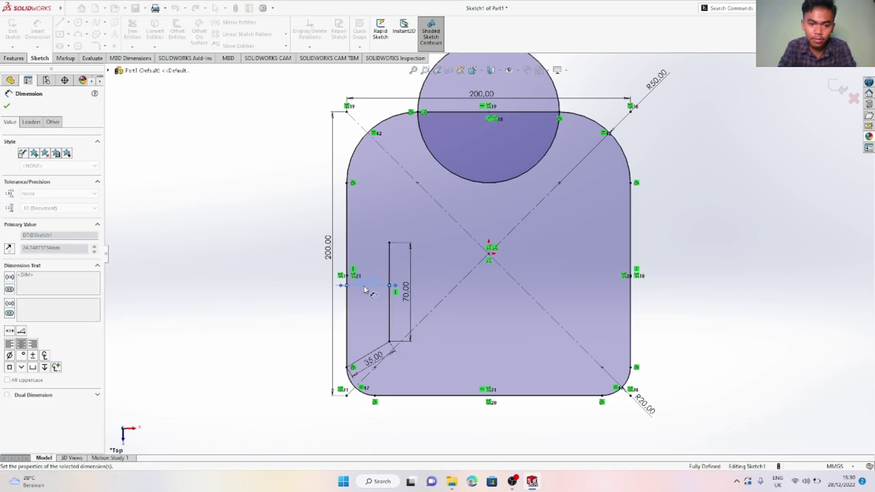
# Sketch a slanted line about 38 mm long between the inner vertical line's upper end and the left edge
pyautogui.click(68, 24)
pyautogui.click(74, 34)
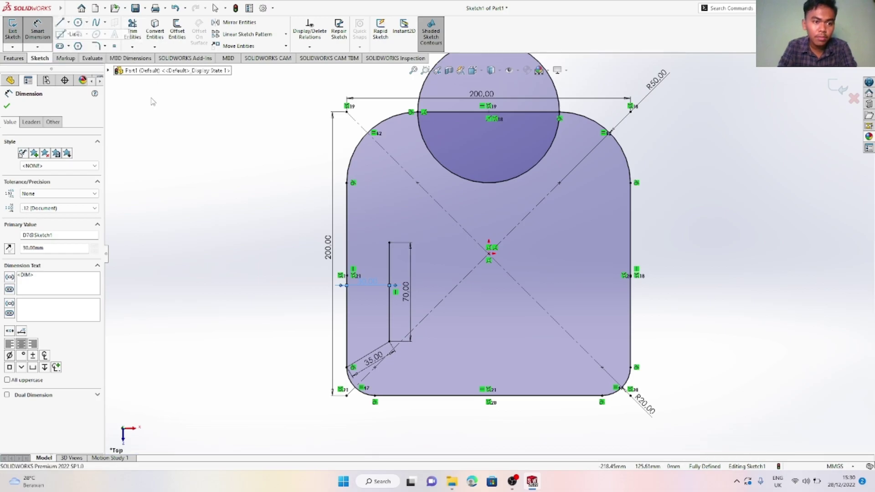
pyautogui.click(347, 210)
pyautogui.press('Escape')
# Set the upper slanted line's length to 35 mm
pyautogui.click(39, 32)
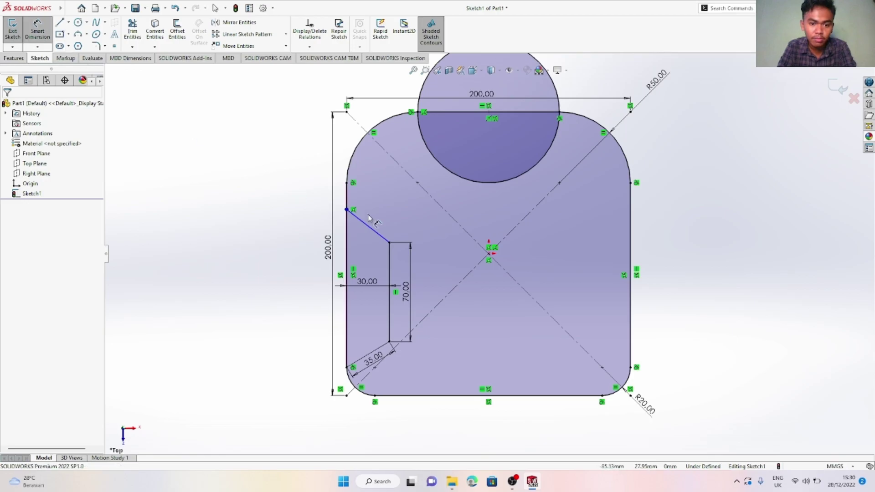
pyautogui.click(374, 218)
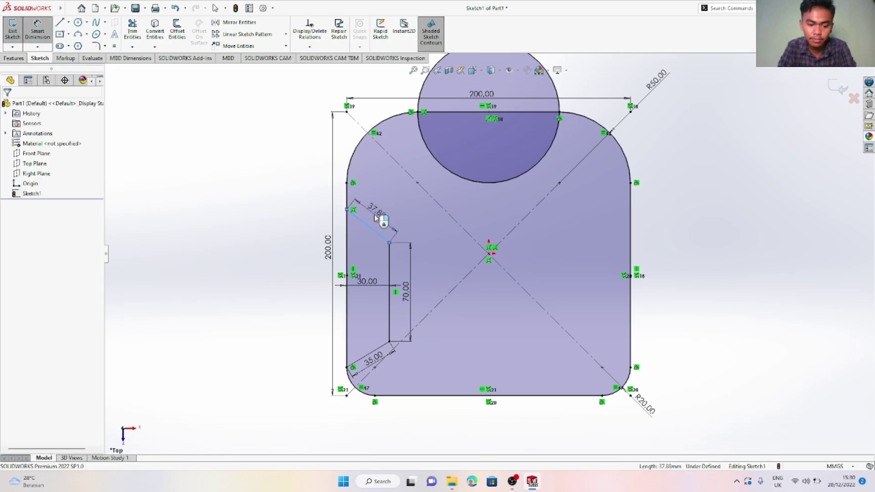
pyautogui.click(375, 218)
pyautogui.write('35')
pyautogui.press('Return')
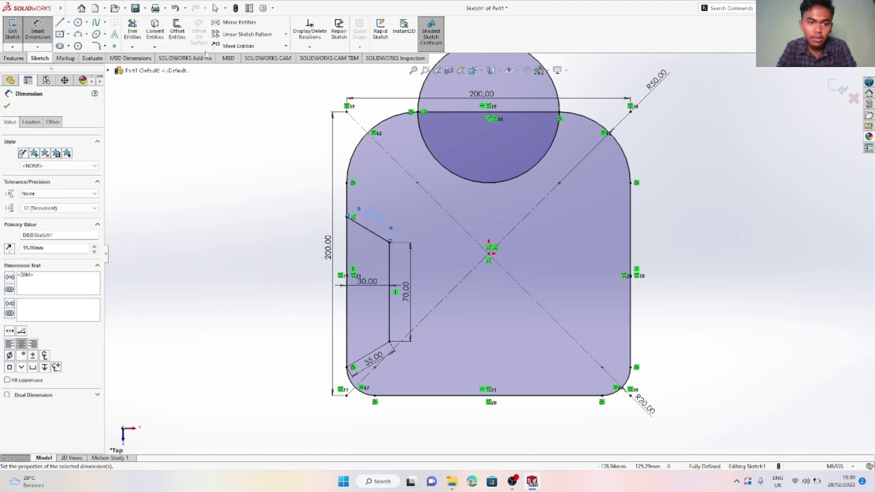
# Mirror the three lines of the left-side notch about the Right Plane, keeping the originals
pyautogui.click(239, 22)
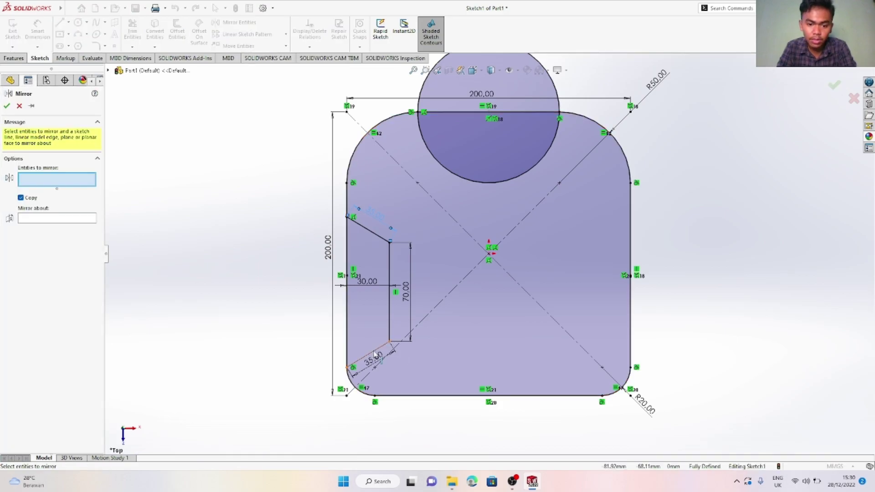
pyautogui.click(390, 332)
pyautogui.click(389, 323)
pyautogui.click(366, 228)
pyautogui.click(44, 233)
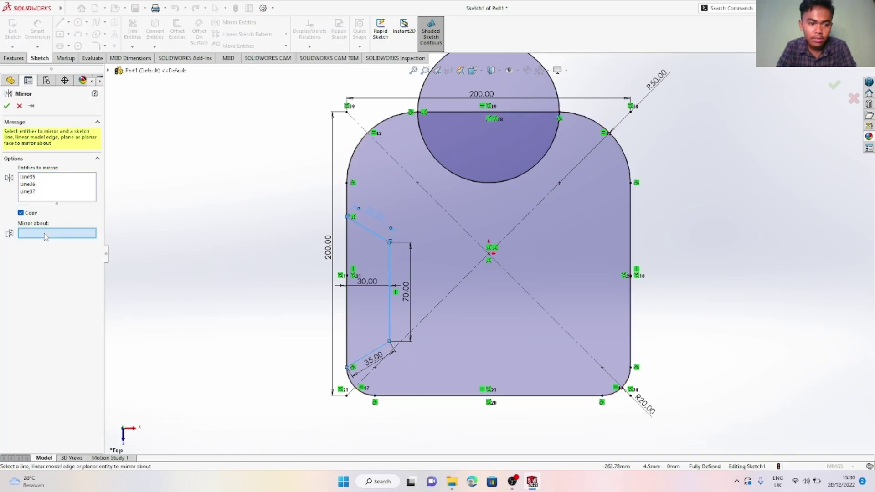
pyautogui.click(109, 71)
pyautogui.click(142, 141)
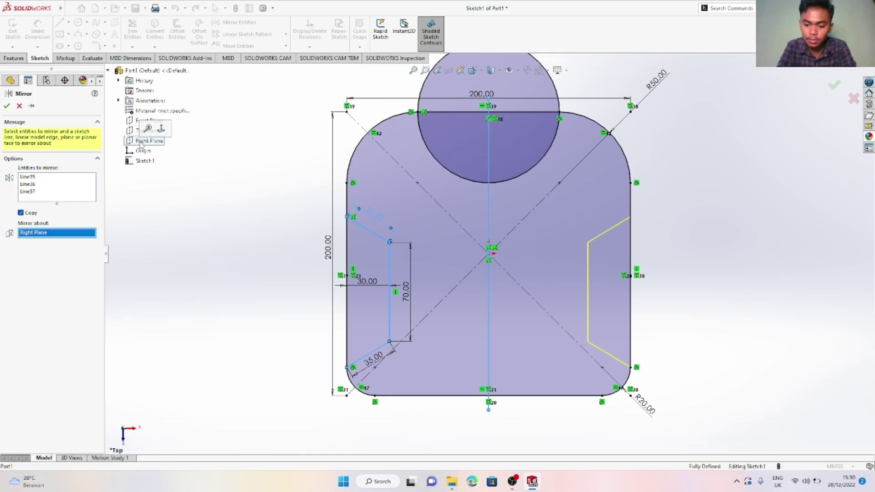
pyautogui.press('Return')
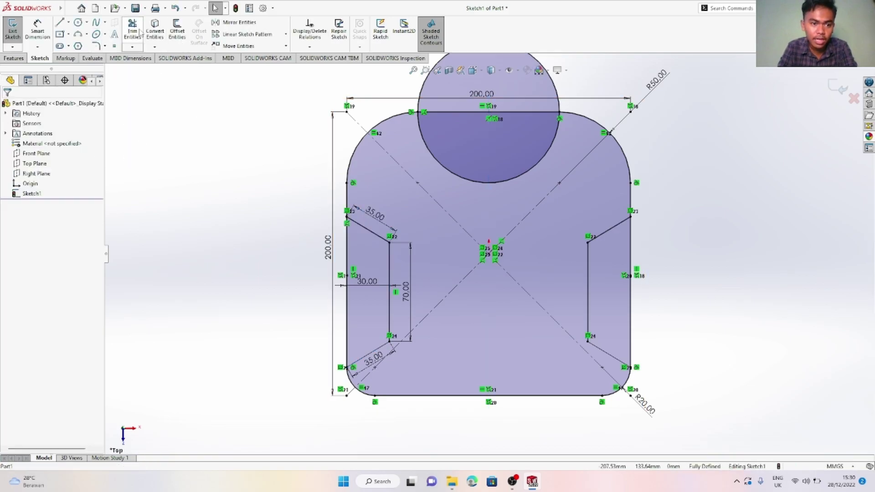
# Trim the side edges across both notches, the circle's arc above the top edge and the top edge segment inside the circle
pyautogui.click(139, 32)
pyautogui.moveTo(300, 320); pyautogui.dragTo(351, 310)
pyautogui.moveTo(680, 324); pyautogui.dragTo(623, 305)
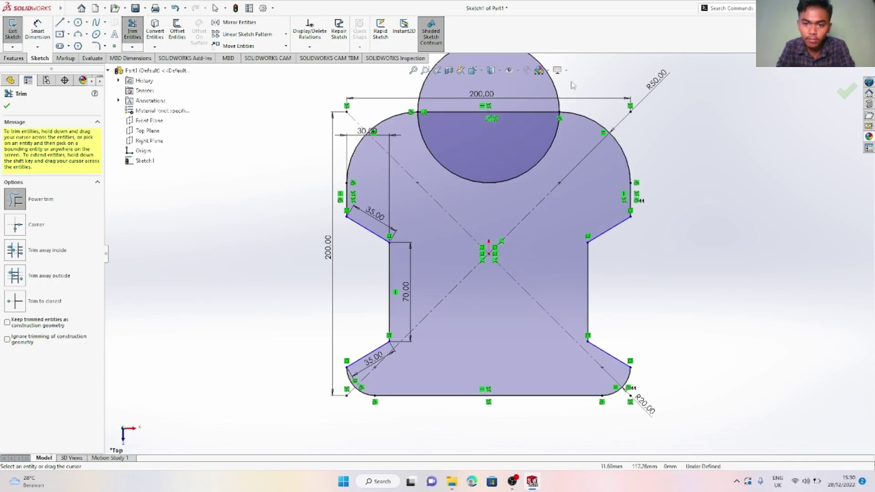
pyautogui.moveTo(573, 85); pyautogui.dragTo(512, 125)
pyautogui.press('Escape')
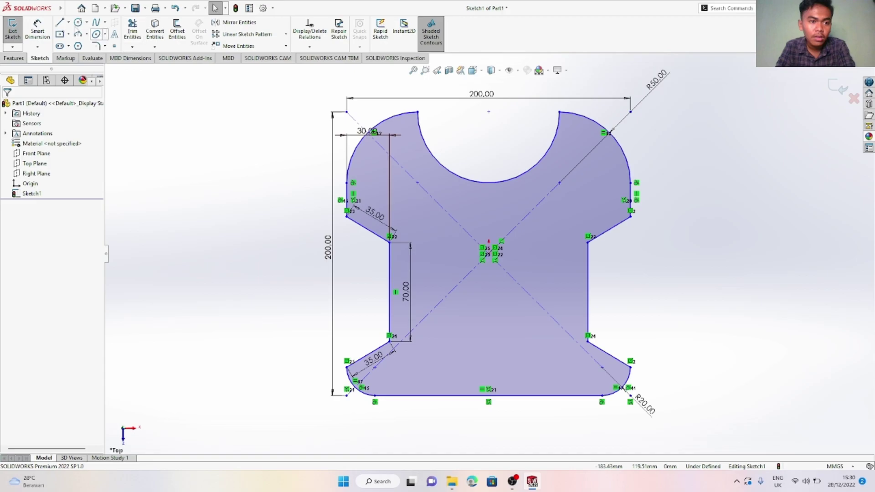
# Sketch two small circles above the left notch's upper inner corner, in line with its vertical line, the upper about 5.8 mm in diameter
pyautogui.click(78, 22)
pyautogui.scroll(-5, 395, 214)
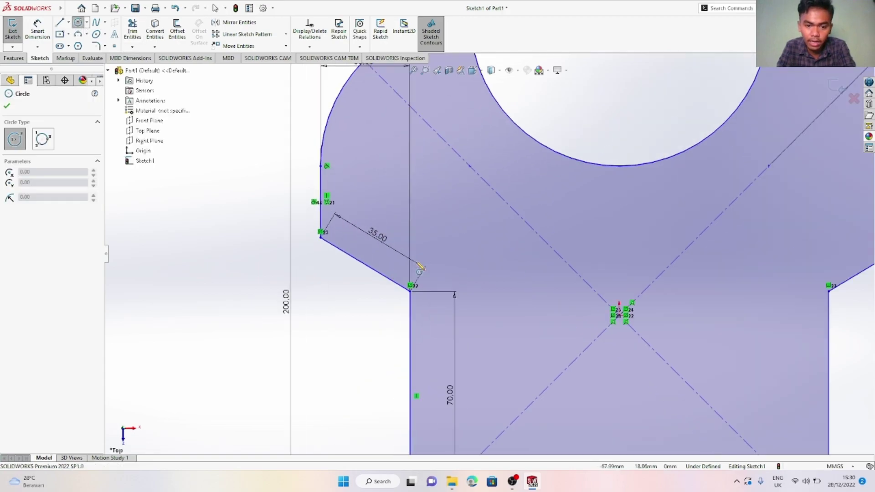
pyautogui.click(415, 234)
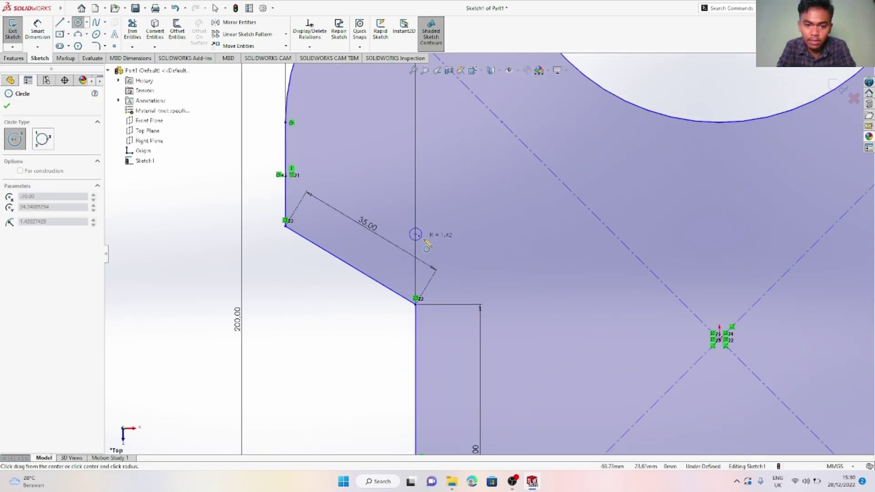
pyautogui.click(427, 234)
pyautogui.click(415, 104)
pyautogui.click(425, 113)
# Sketch a circle about 5.2 mm in diameter near the lower left fillet, vertically above the start of the bottom edge
pyautogui.scroll(6, 464, 354)
pyautogui.scroll(-5, 465, 390)
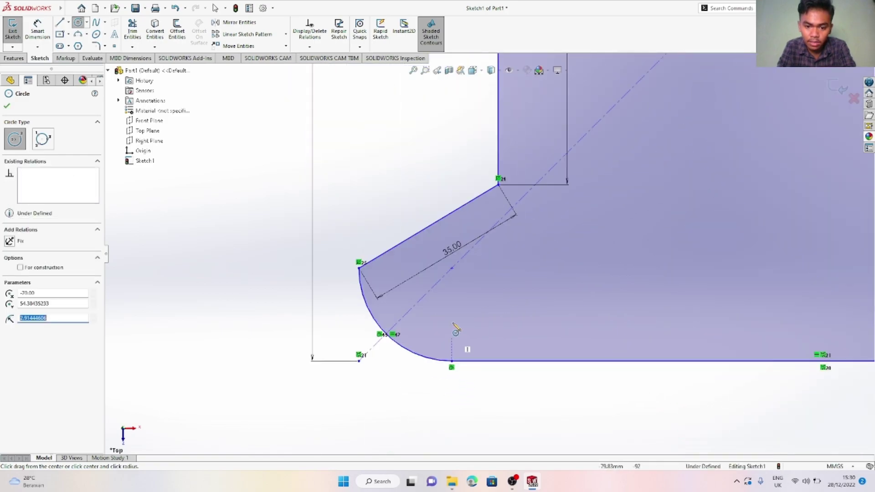
pyautogui.click(452, 300)
pyautogui.click(463, 302)
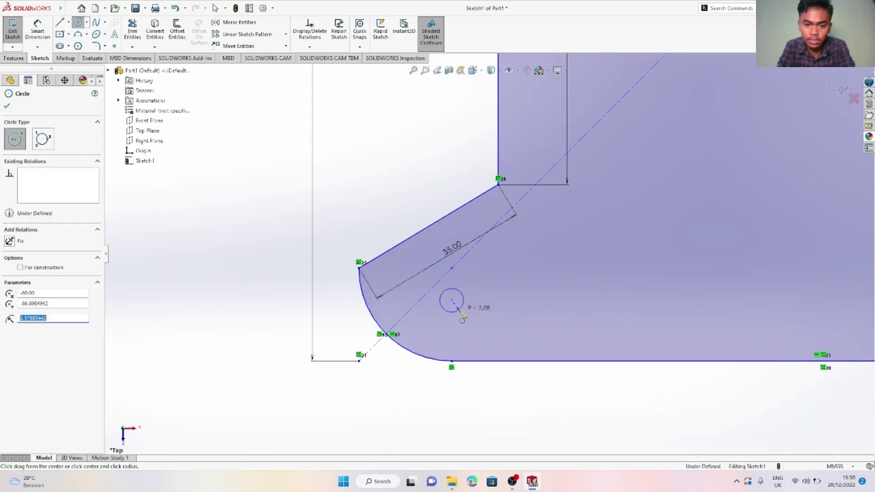
pyautogui.press('Escape')
pyautogui.scroll(8, 483, 271)
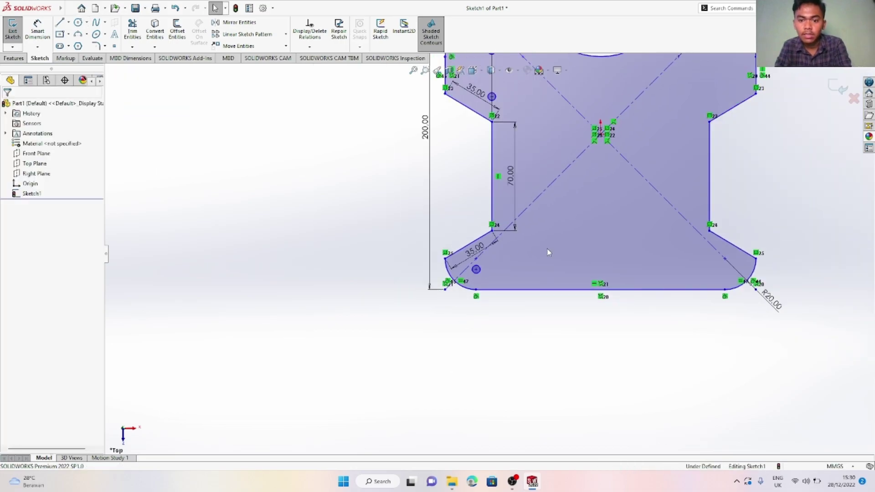
pyautogui.scroll(-2, 545, 181)
pyautogui.scroll(-1, 545, 181)
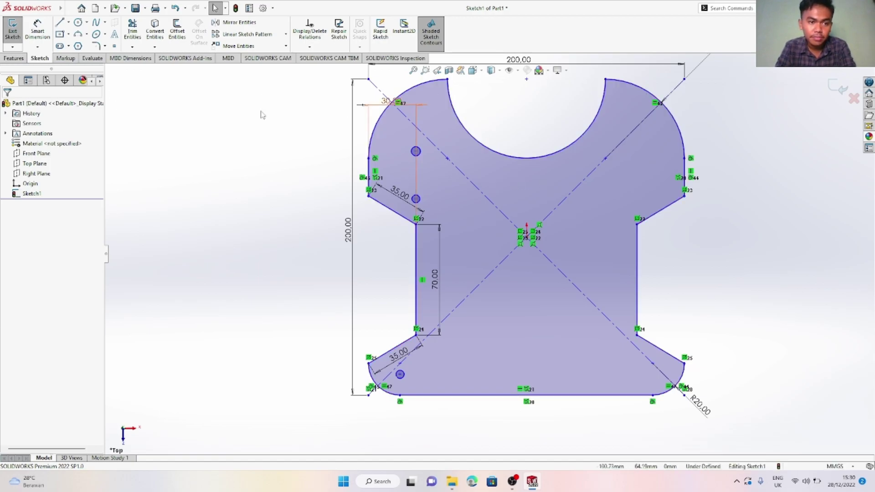
# Set the diameters of the two circles above the left notch to 3 mm
pyautogui.click(38, 29)
pyautogui.scroll(-7, 424, 173)
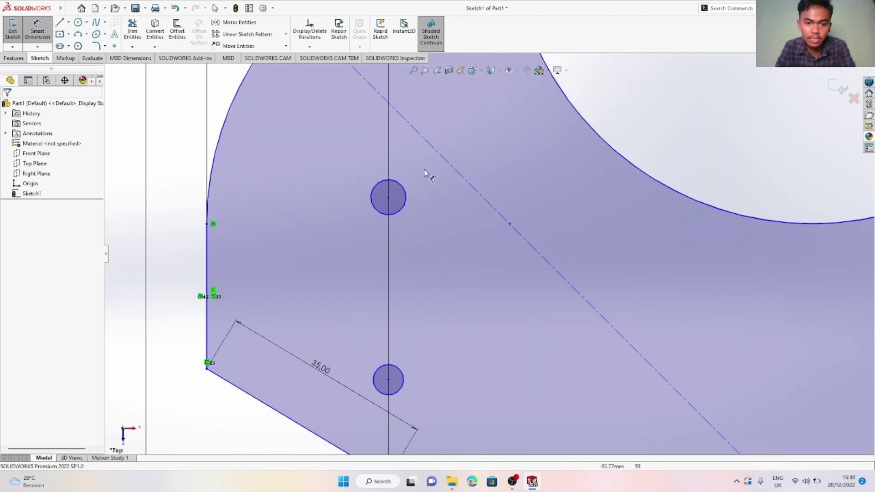
pyautogui.click(407, 200)
pyautogui.click(451, 206)
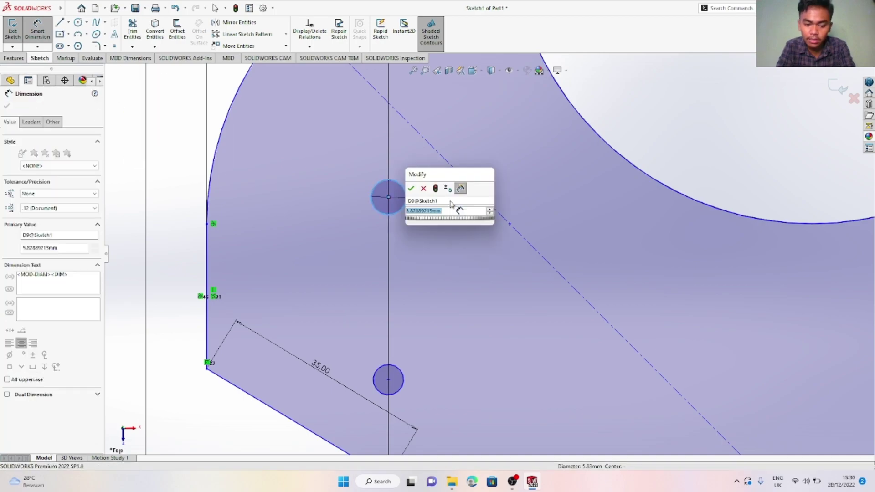
pyautogui.write('3')
pyautogui.press('Return')
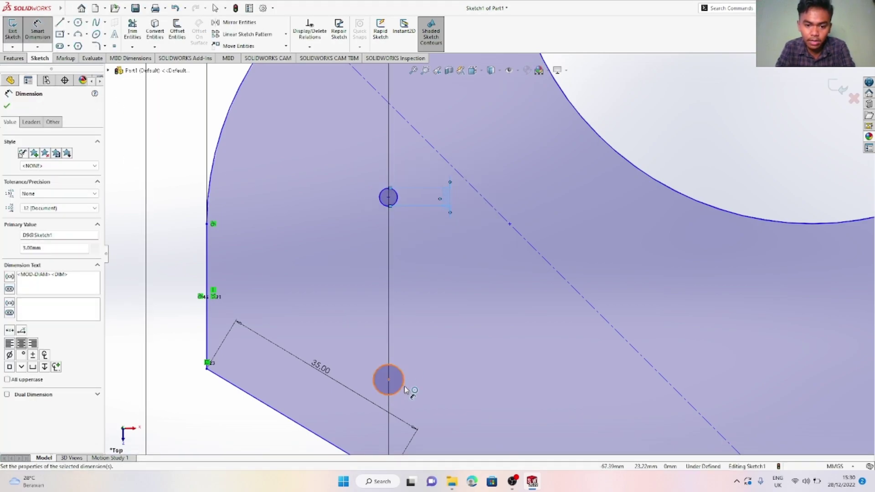
pyautogui.click(403, 392)
pyautogui.click(465, 391)
pyautogui.write('3')
pyautogui.press('Return')
# Set the vertical distance between the left notch's upper inner corner and the nearer circle to 20 mm
pyautogui.scroll(3, 490, 252)
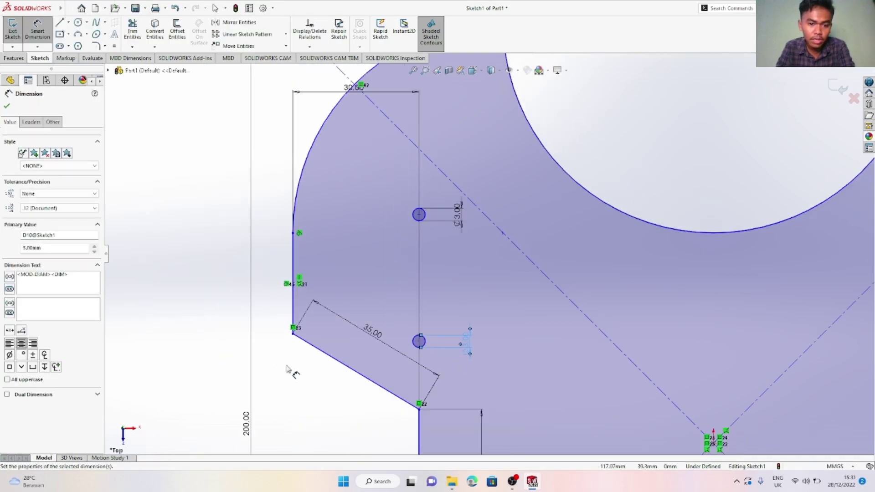
pyautogui.click(420, 410)
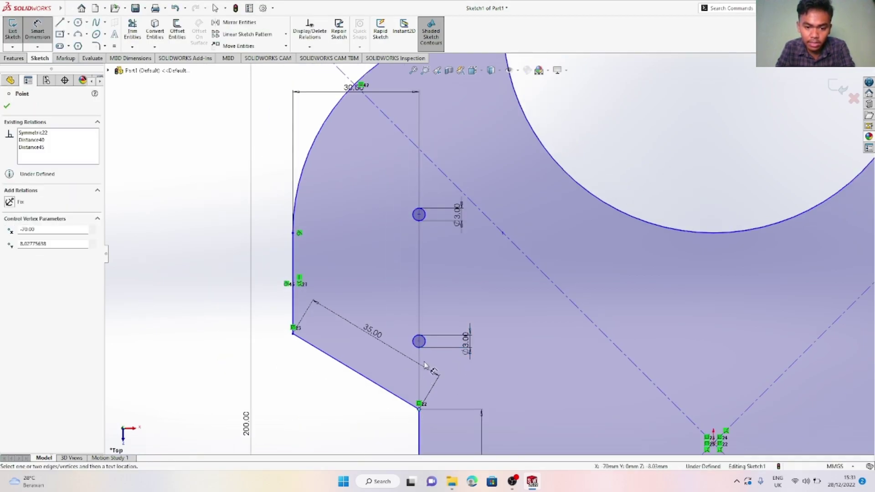
pyautogui.click(423, 348)
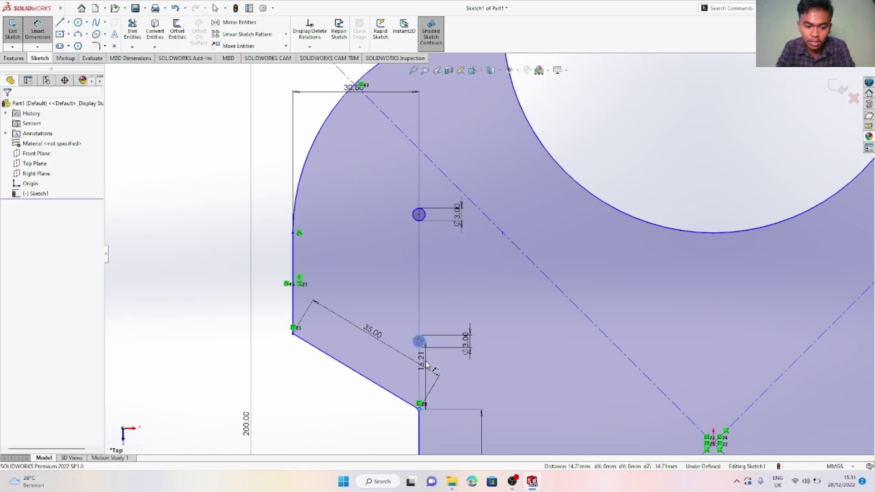
pyautogui.click(426, 363)
pyautogui.write('20')
pyautogui.press('Return')
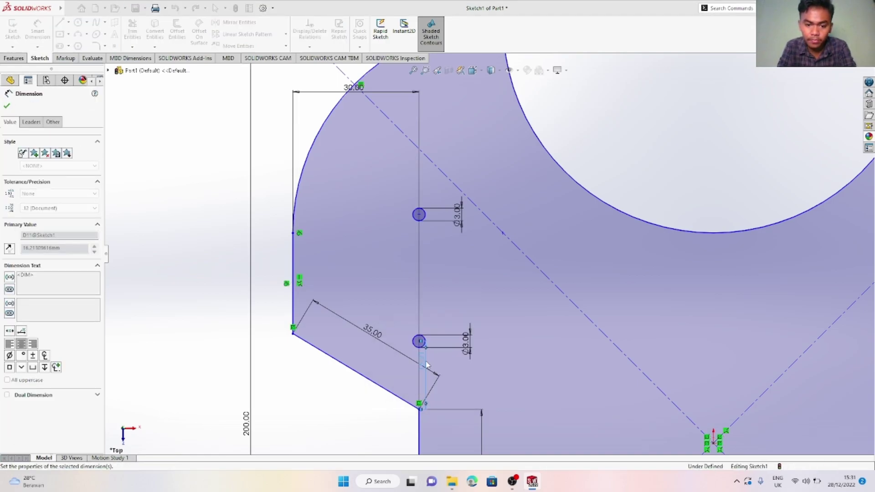
pyautogui.press('Escape')
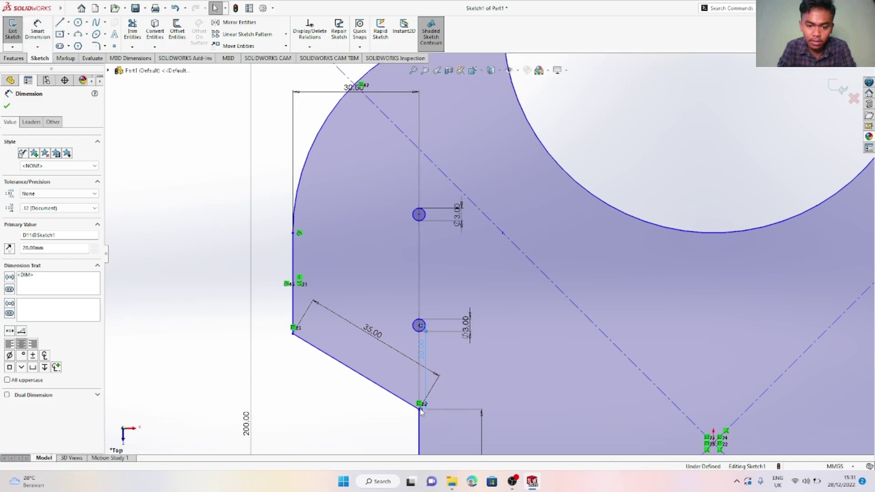
# Set the vertical distance between the left notch's upper inner corner and the uppermost circle to 60 mm
pyautogui.click(38, 31)
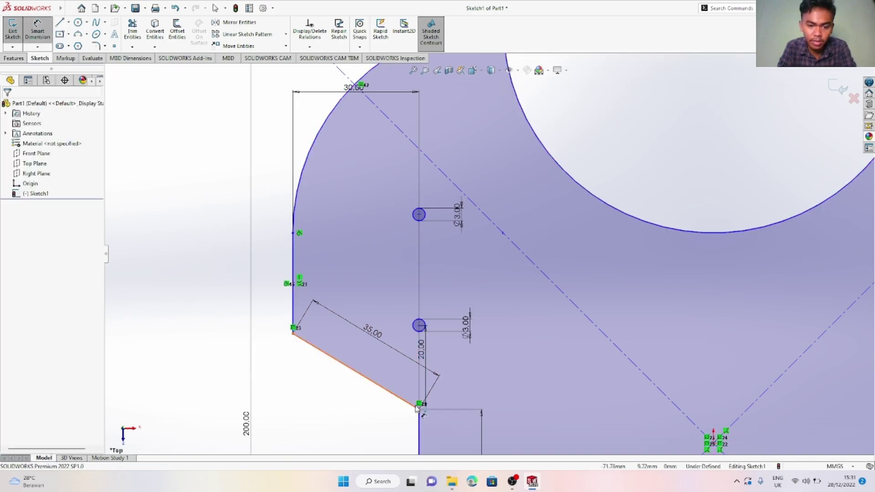
pyautogui.click(419, 410)
pyautogui.click(426, 220)
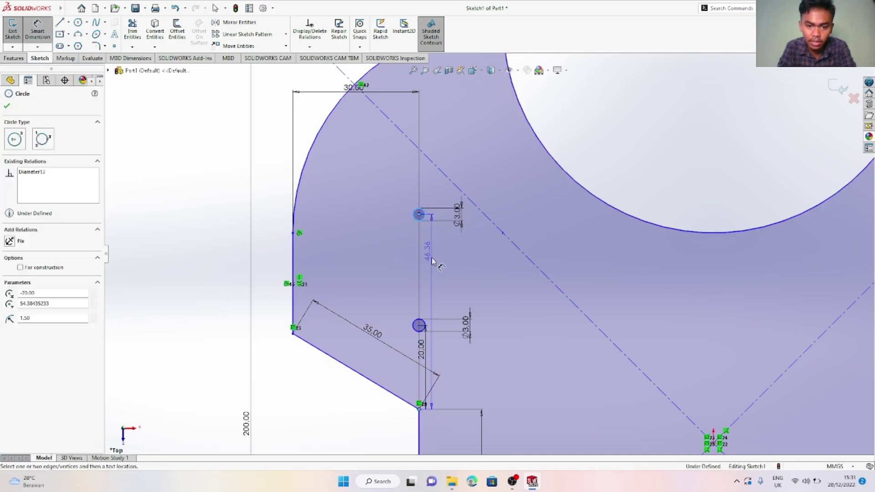
pyautogui.click(432, 275)
pyautogui.write('60')
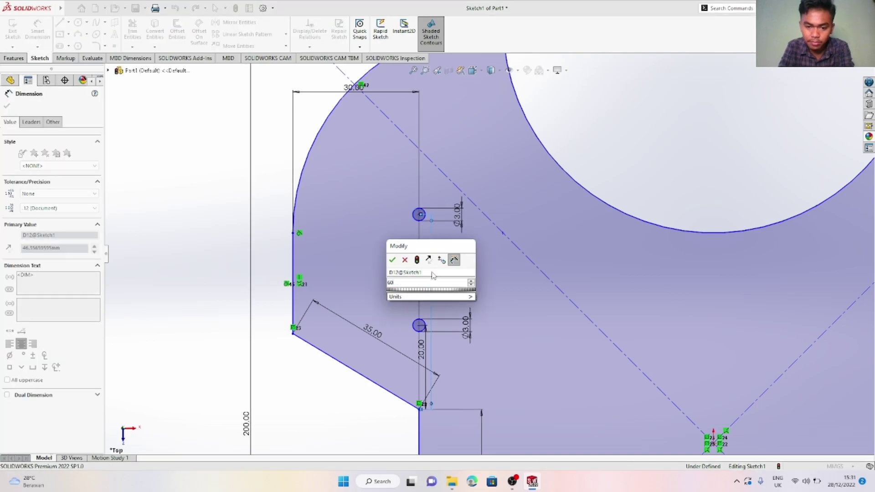
pyautogui.press('Return')
# Set the diameter of the circle near the lower left fillet to 3 mm
pyautogui.scroll(5, 438, 315)
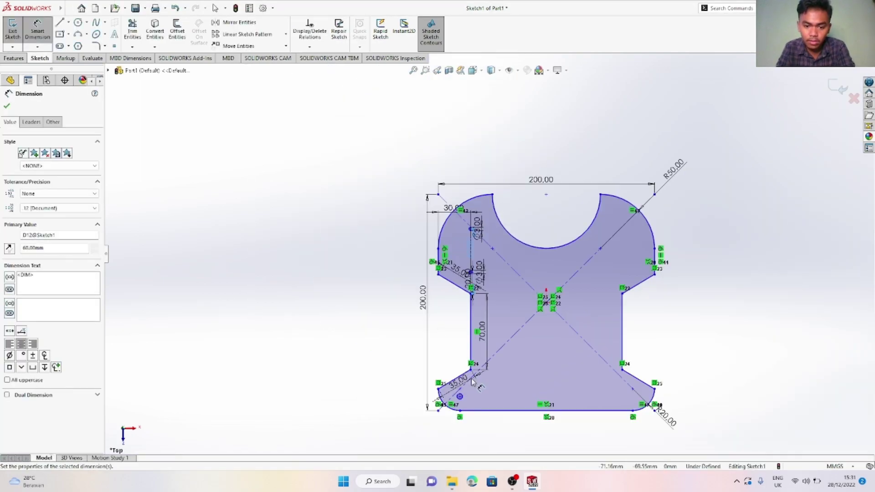
pyautogui.scroll(-6, 460, 374)
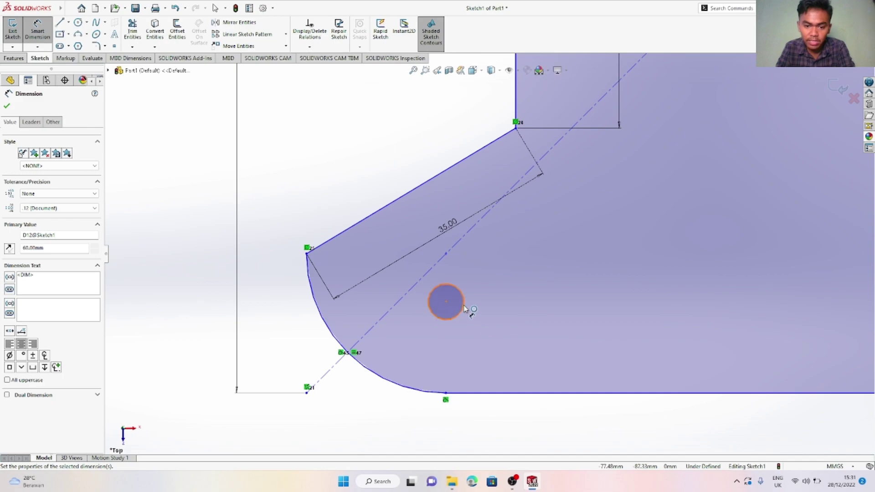
pyautogui.click(465, 309)
pyautogui.click(503, 308)
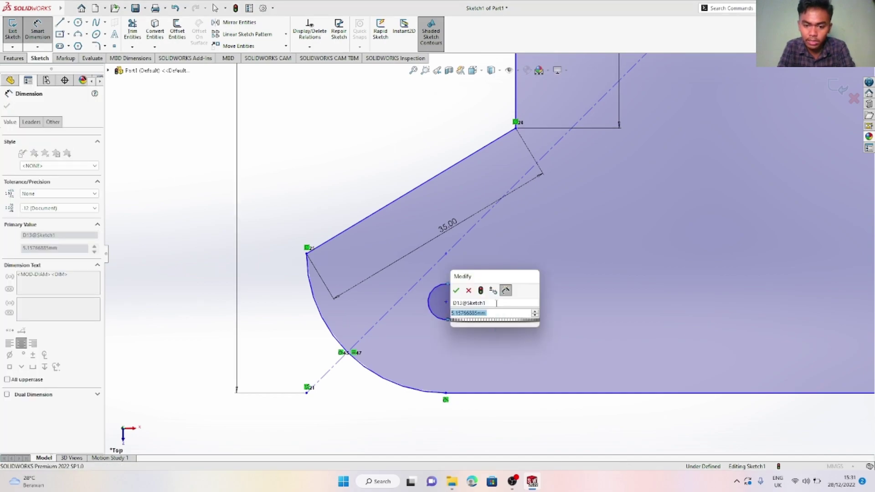
pyautogui.write('3')
pyautogui.press('Return')
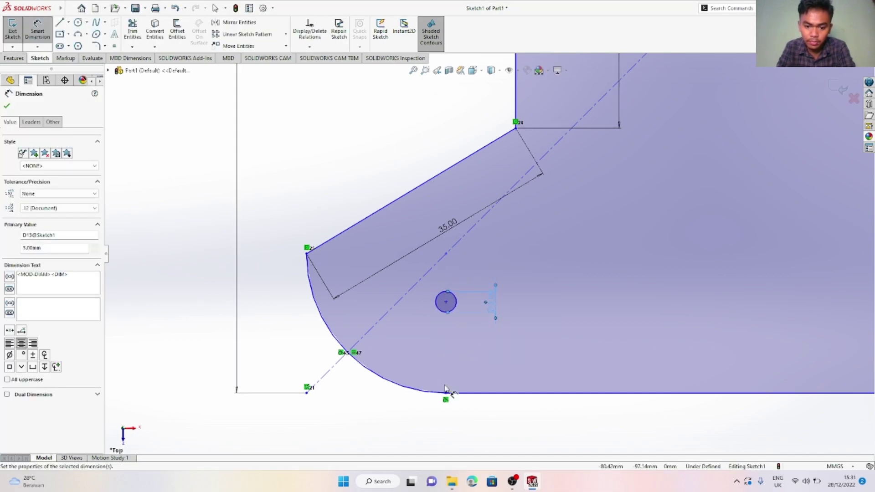
# Set the vertical distance between the lower left circle and the left end of the bottom edge to 15 mm
pyautogui.click(446, 303)
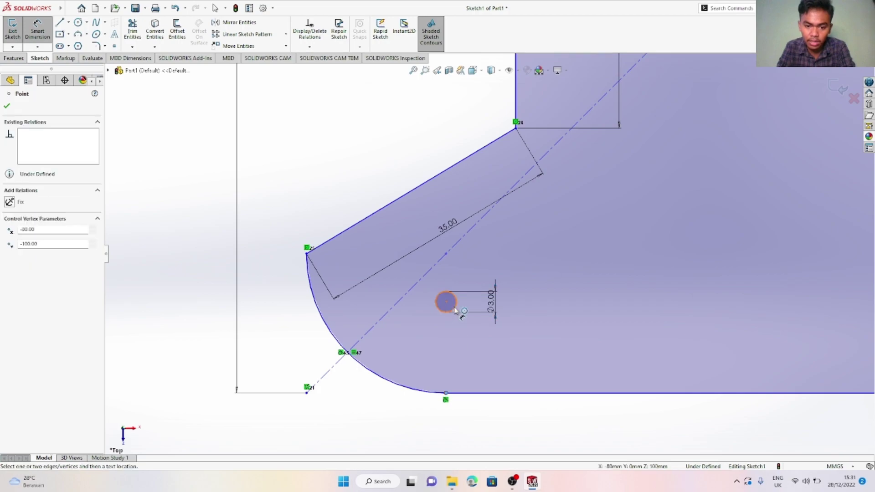
pyautogui.click(447, 349)
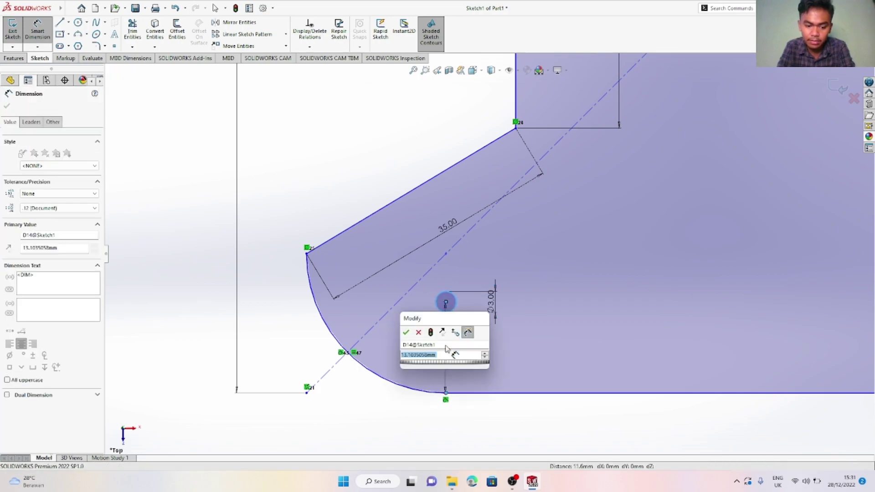
pyautogui.write('15')
pyautogui.press('Return')
pyautogui.scroll(9, 566, 237)
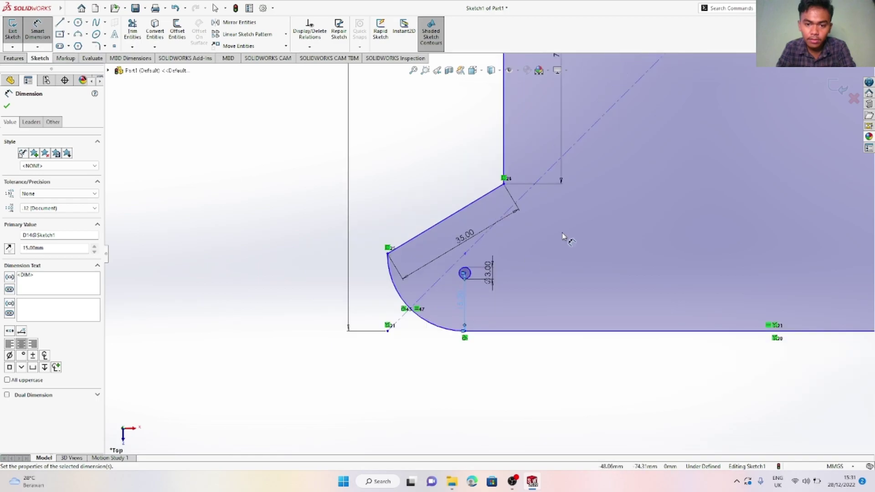
pyautogui.scroll(-2, 646, 125)
pyautogui.press('f')
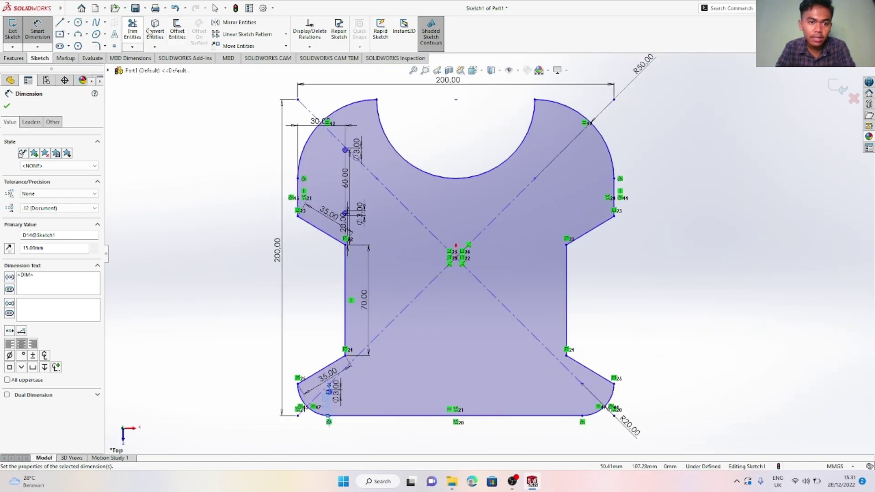
# Mirror the three 3 mm circles about the Right Plane, keeping the originals
pyautogui.click(222, 25)
pyautogui.scroll(-6, 346, 153)
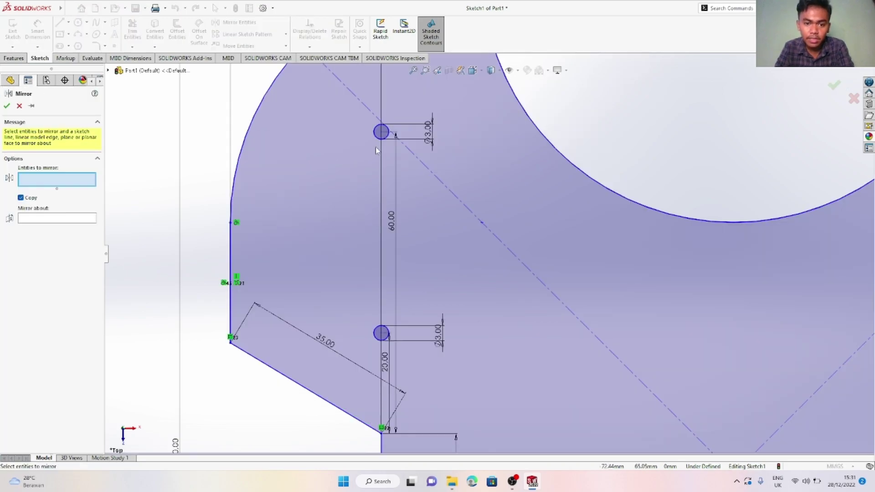
pyautogui.click(402, 134)
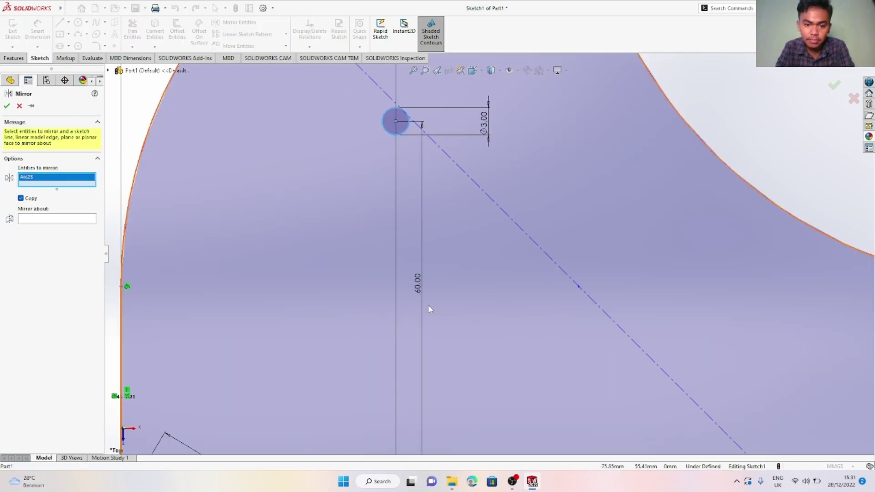
pyautogui.scroll(4, 429, 332)
pyautogui.scroll(-3, 449, 349)
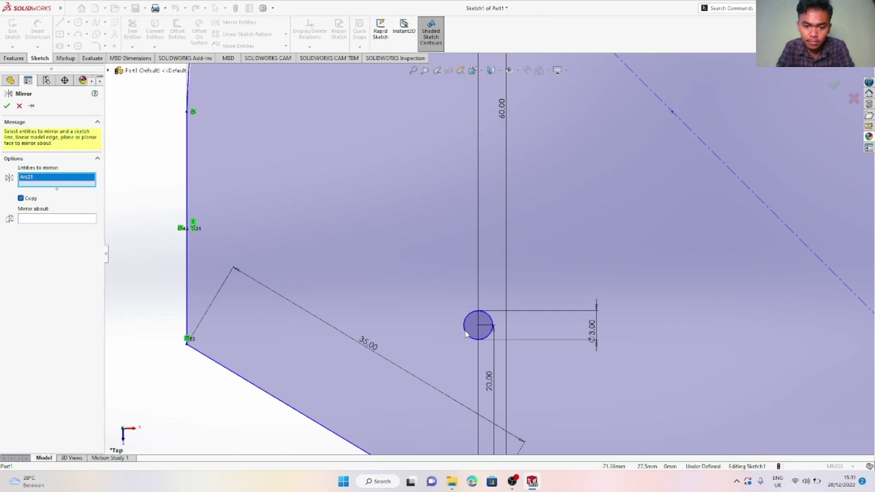
pyautogui.click(466, 334)
pyautogui.scroll(5, 467, 348)
pyautogui.scroll(-4, 479, 420)
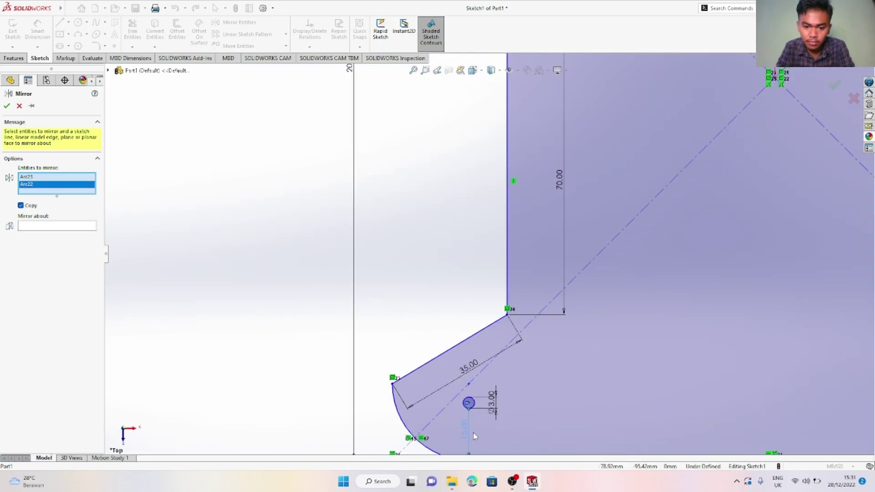
pyautogui.click(474, 373)
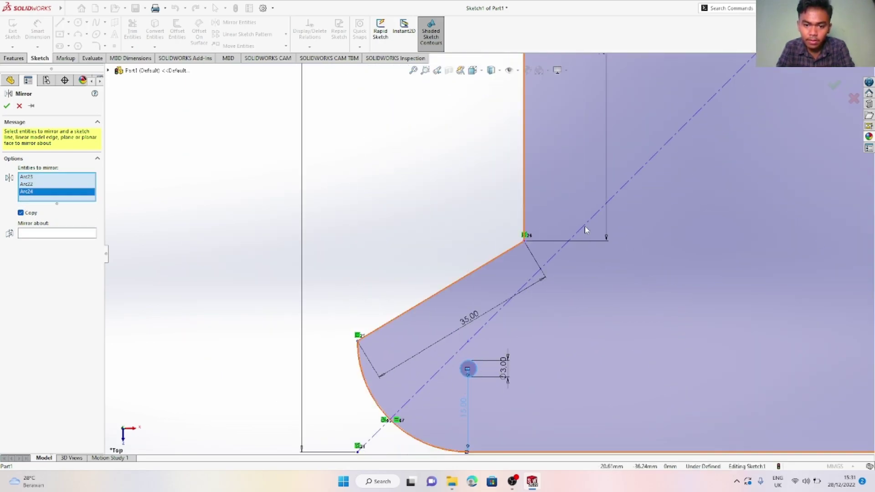
pyautogui.scroll(5, 584, 226)
pyautogui.click(108, 71)
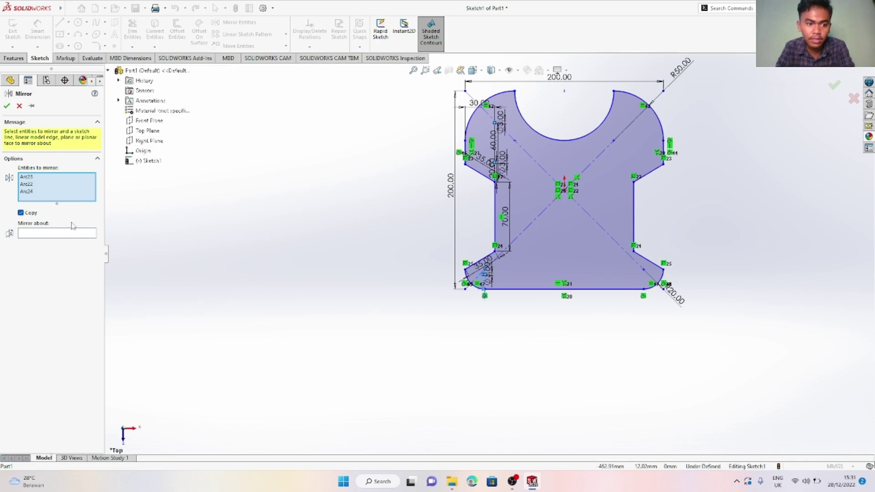
pyautogui.click(64, 235)
pyautogui.click(146, 141)
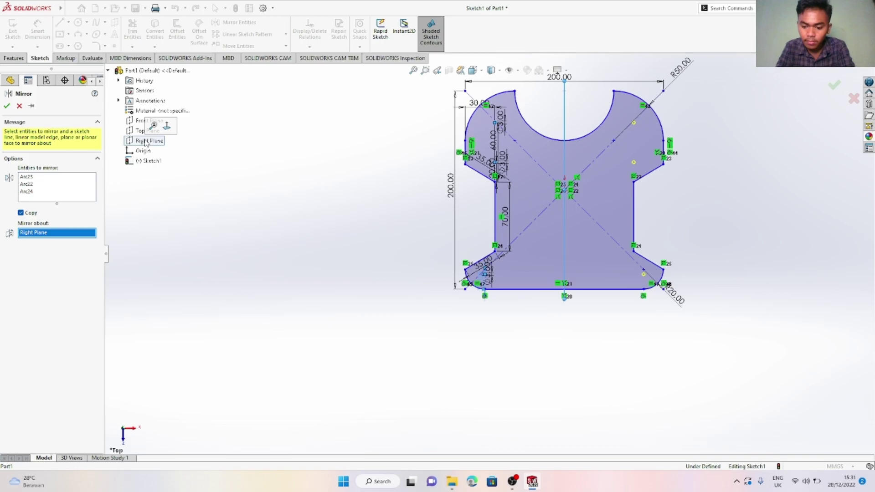
pyautogui.press('Return')
# Extrude the base plate sketch as a blind boss, keeping the preset depth
pyautogui.press('r')
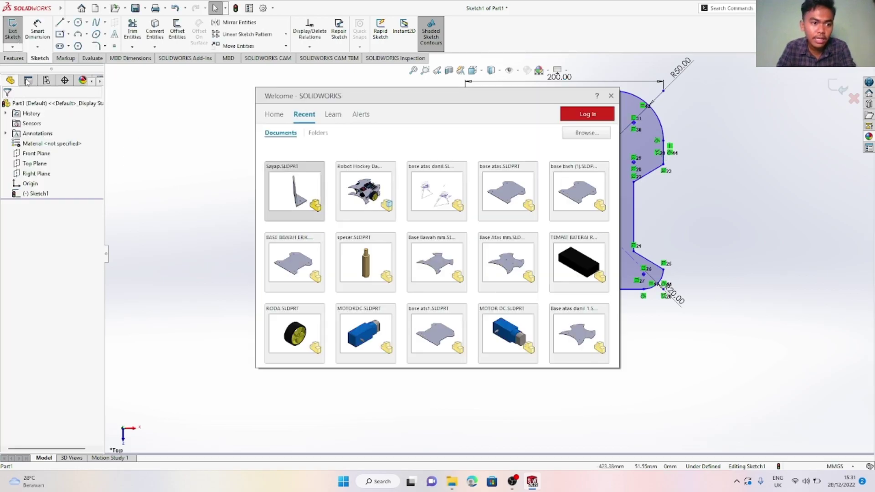
pyautogui.click(612, 97)
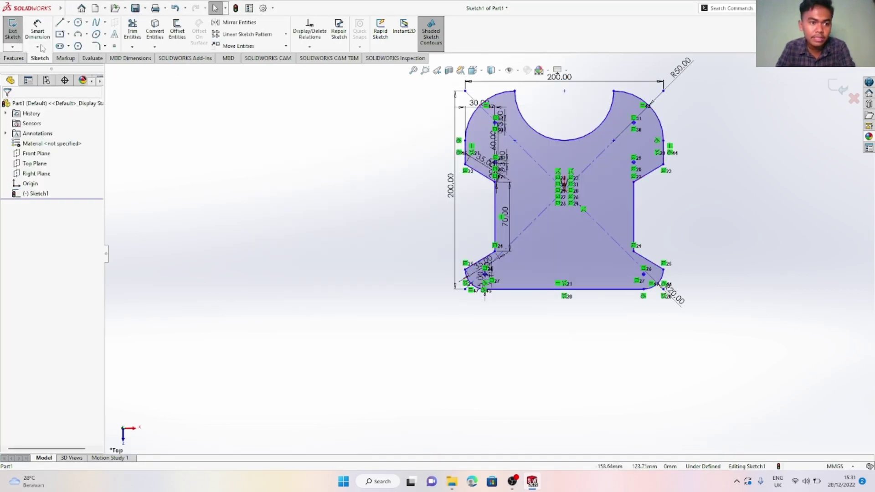
pyautogui.click(12, 58)
pyautogui.click(16, 29)
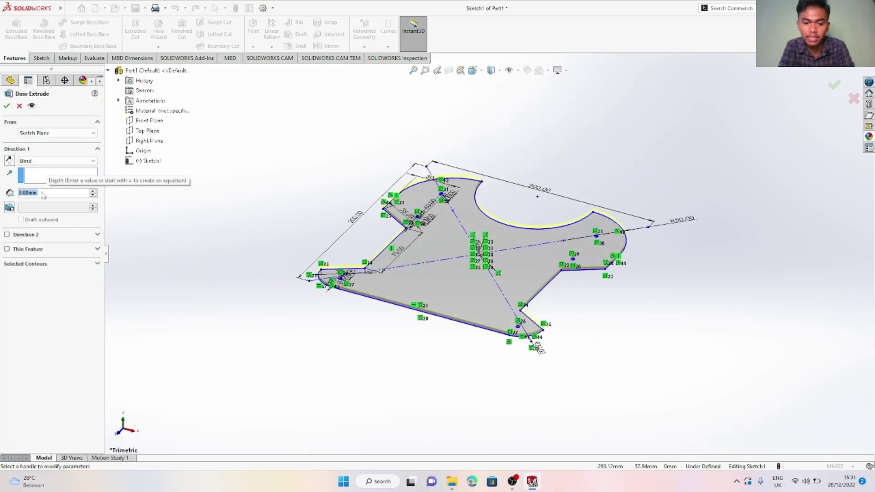
pyautogui.press('Return')
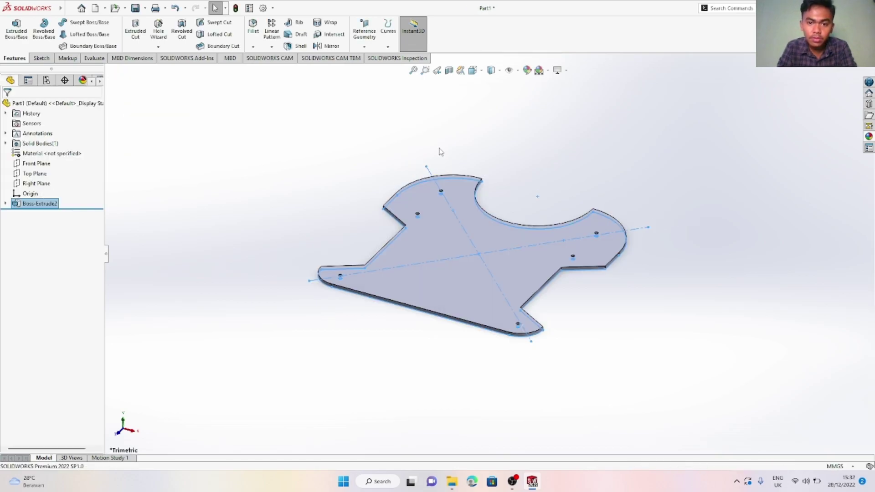
# Apply a dark teal swatch from the standard palette to the extruded plate body
pyautogui.rightClick(462, 226)
pyautogui.click(548, 203)
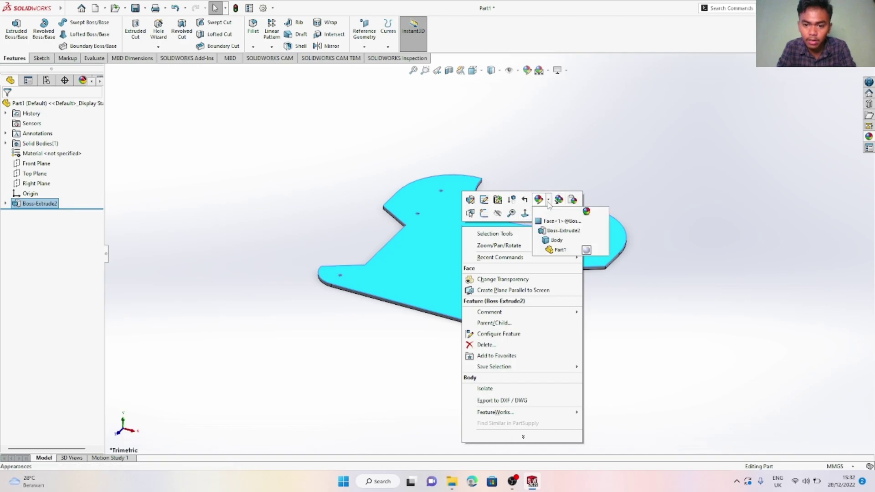
pyautogui.click(556, 241)
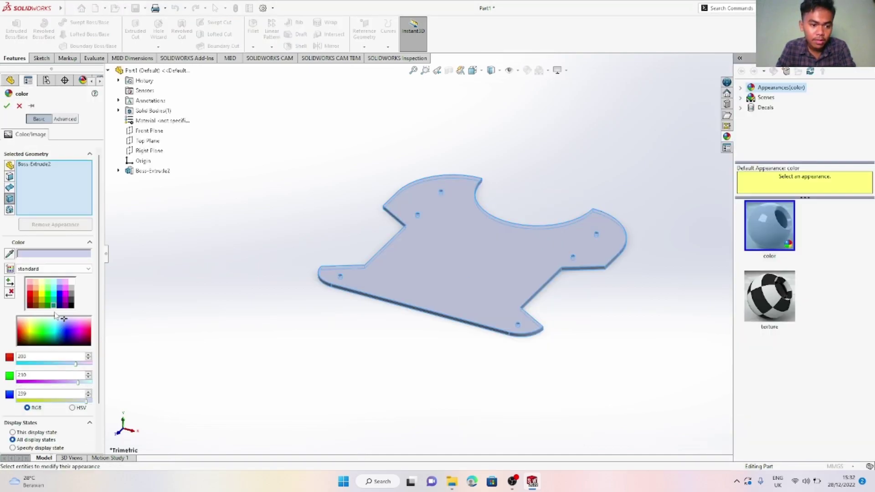
pyautogui.click(53, 307)
pyautogui.press('Return')
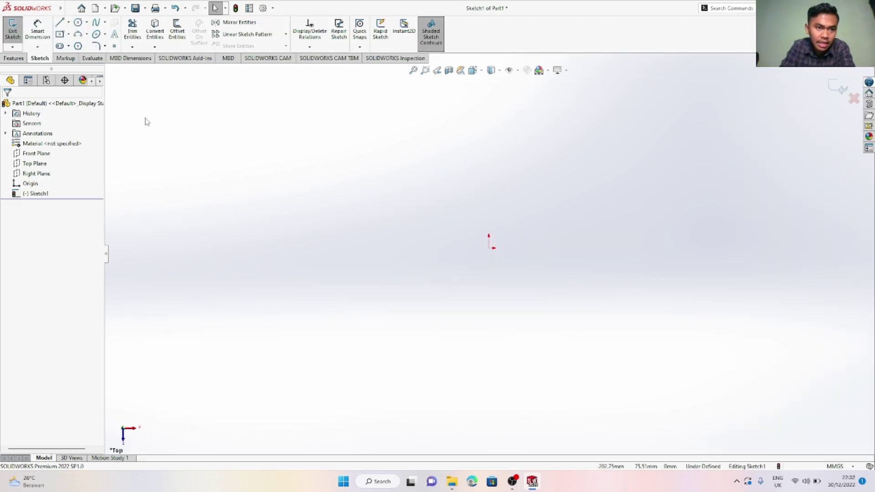
# Sketch a center rectangle from the origin, about 150 mm wide and 158 mm high
pyautogui.click(68, 35)
pyautogui.click(88, 55)
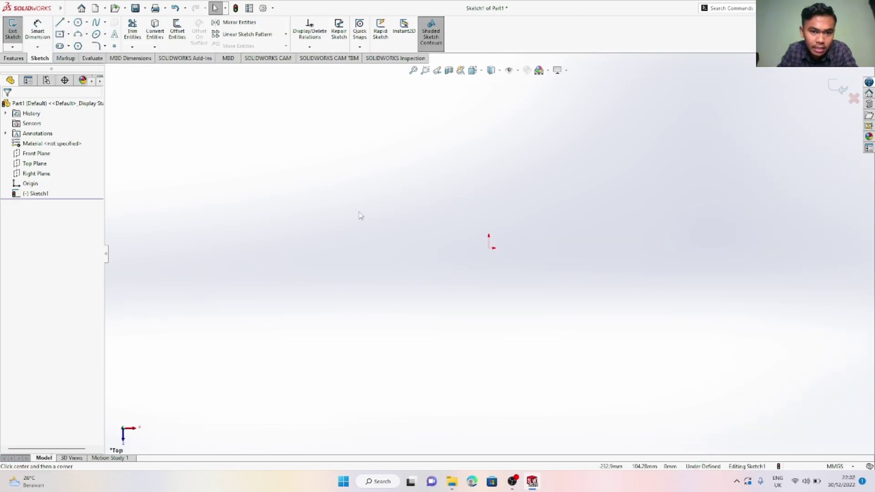
pyautogui.click(489, 248)
pyautogui.click(612, 377)
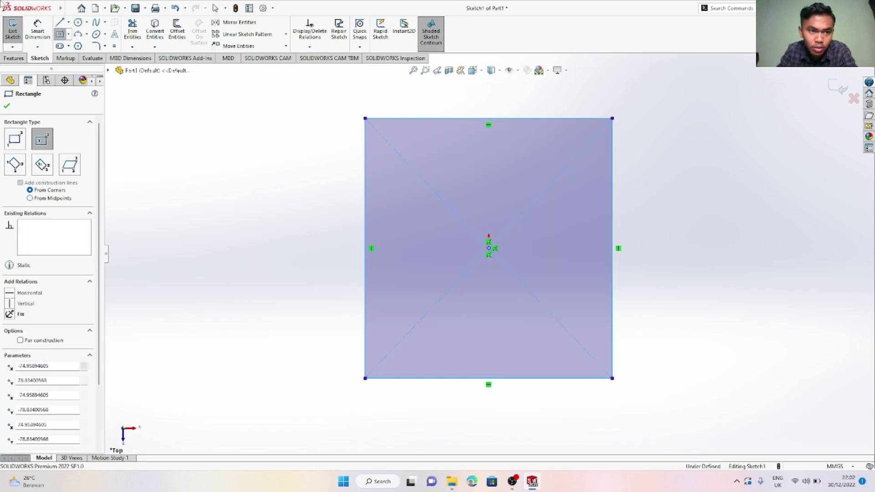
pyautogui.press('Escape')
# Set the rectangle's width and height to 200 mm each
pyautogui.click(502, 118)
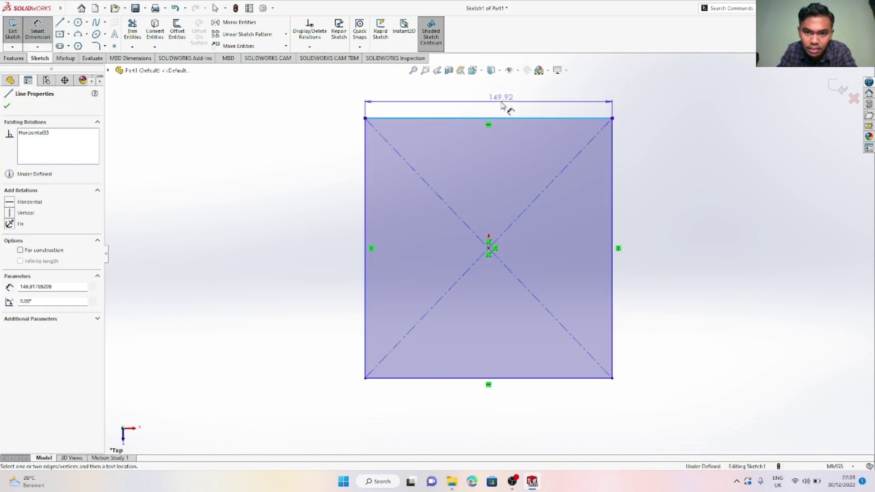
pyautogui.click(504, 106)
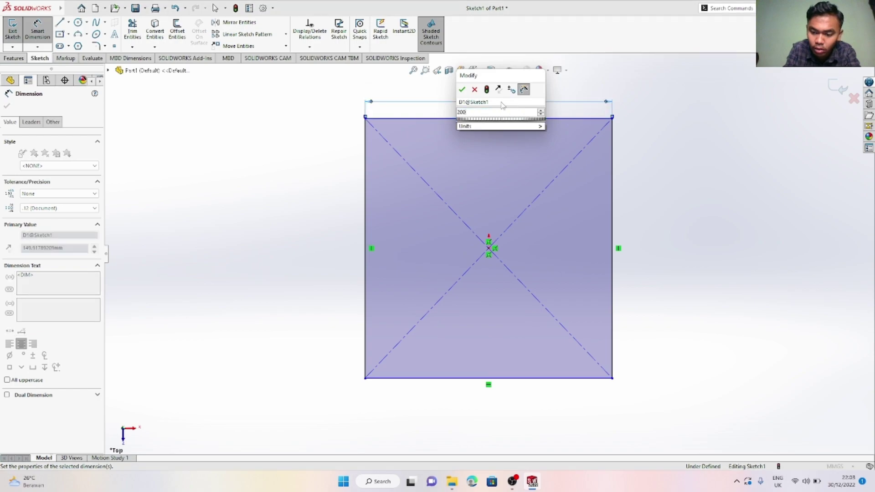
pyautogui.press('Return')
pyautogui.click(325, 232)
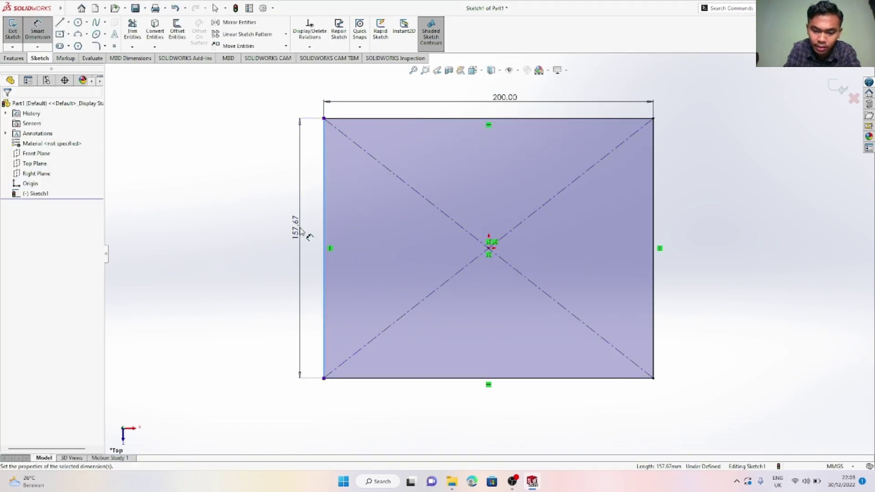
pyautogui.click(308, 237)
pyautogui.write('200')
pyautogui.press('Return')
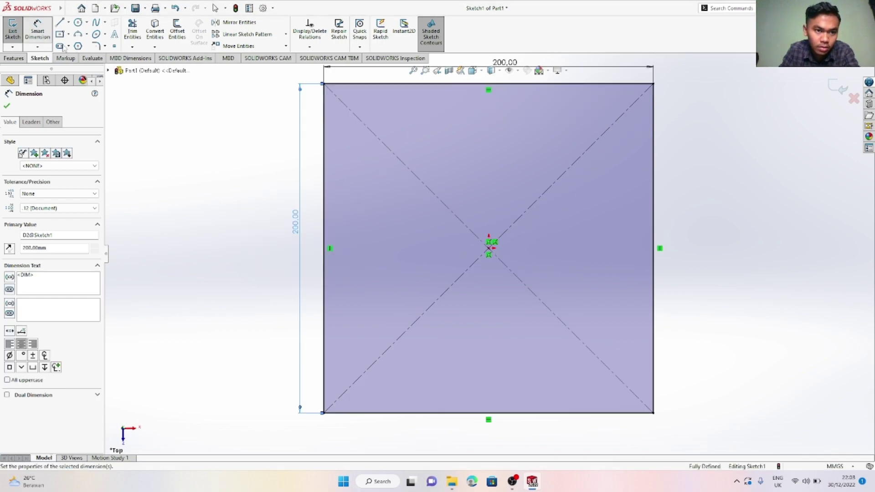
# Fillet the two upper corners of the square with a 50 mm radius
pyautogui.click(105, 46)
pyautogui.click(115, 58)
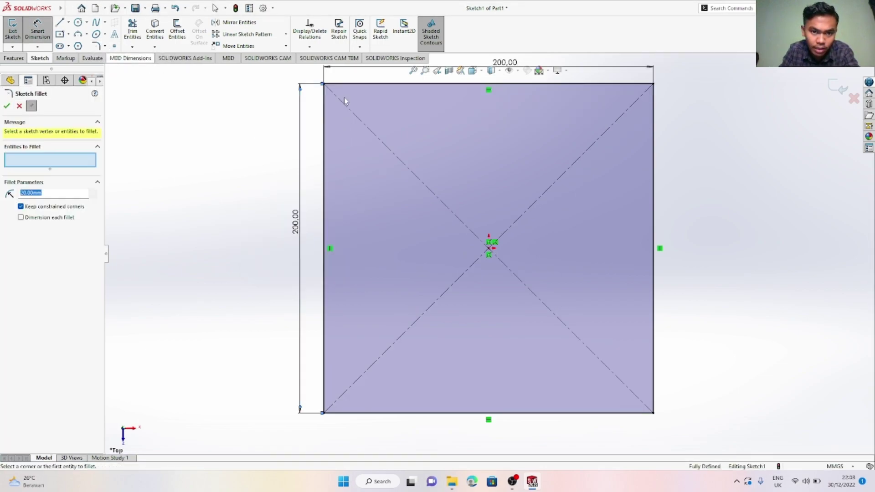
pyautogui.click(324, 84)
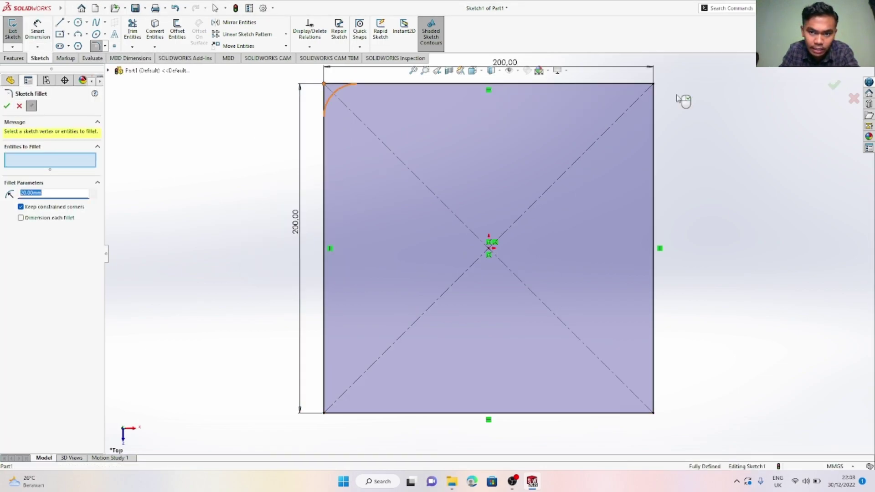
pyautogui.click(654, 84)
pyautogui.doubleClick(58, 201)
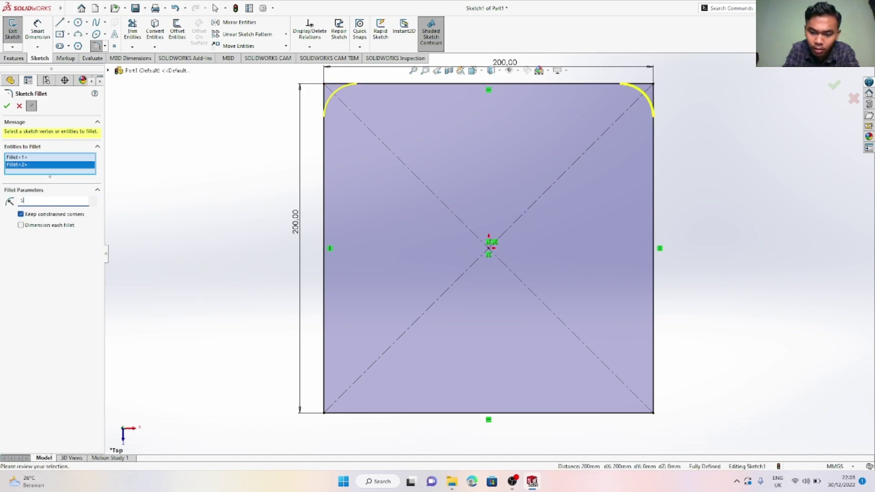
pyautogui.write('50')
pyautogui.press('Return')
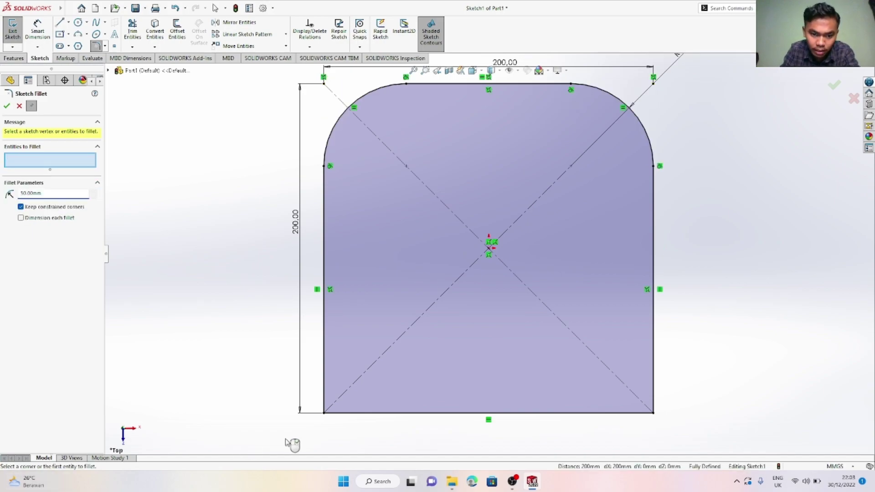
# Fillet the two lower corners of the square with a 20 mm radius
pyautogui.click(324, 413)
pyautogui.click(654, 413)
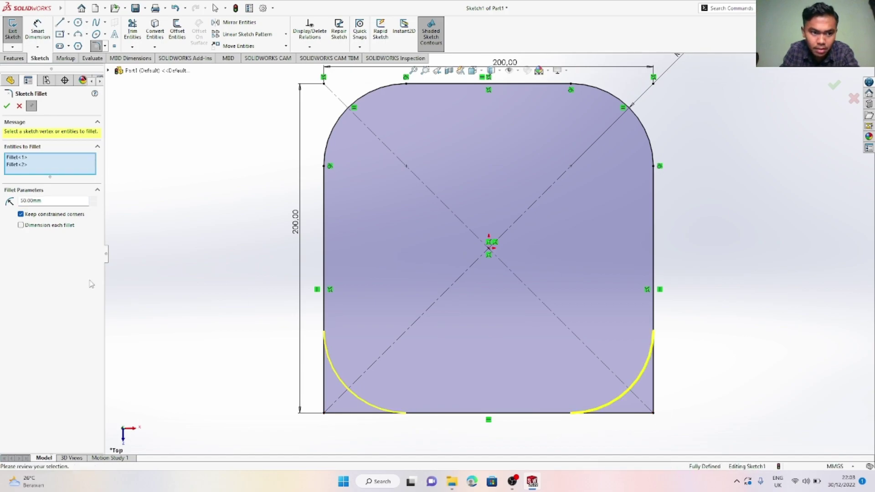
pyautogui.write('20')
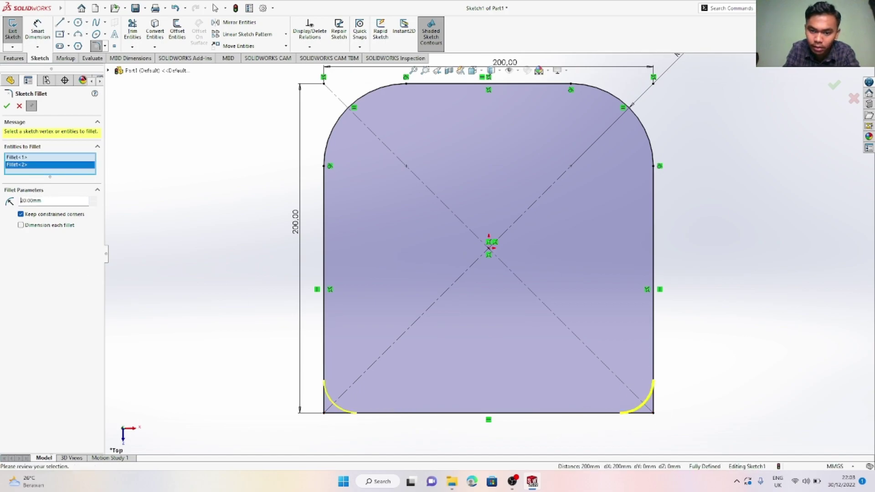
pyautogui.press('Return')
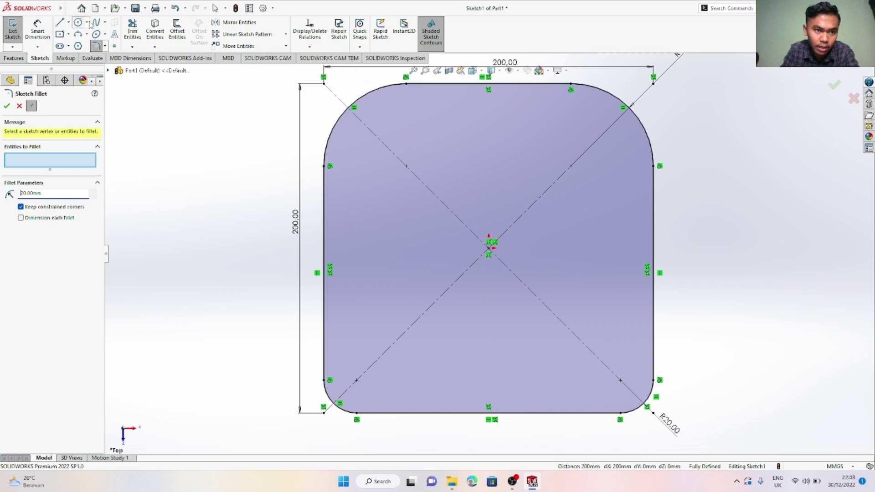
# Sketch a circle centered on the upper edge's midpoint, with its radius reaching the left end of that edge
pyautogui.click(78, 22)
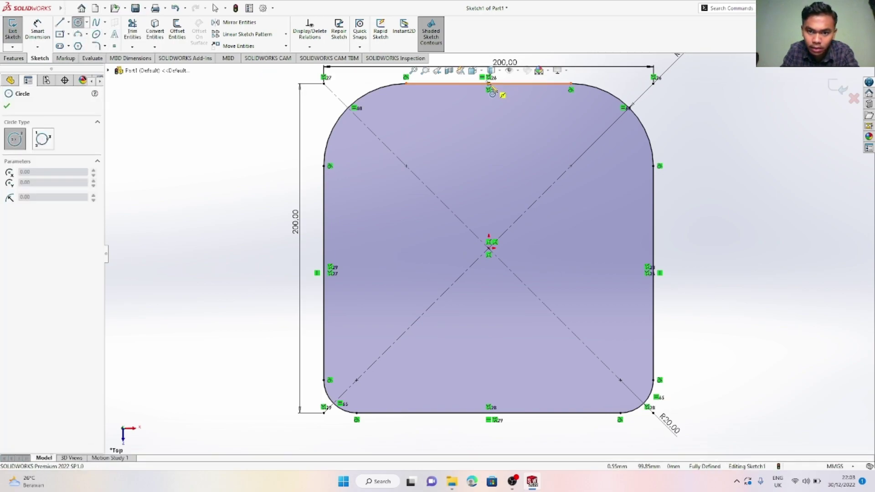
pyautogui.click(489, 83)
pyautogui.click(406, 84)
pyautogui.press('Escape')
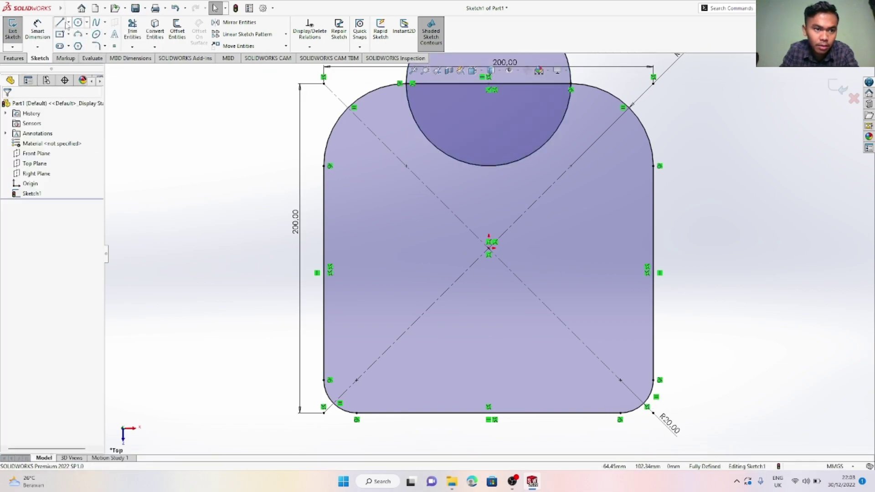
# Sketch a slanted line about 33 mm long from the lower left fillet's upper end, continuing into a vertical line about 60 mm long
pyautogui.click(68, 23)
pyautogui.click(75, 32)
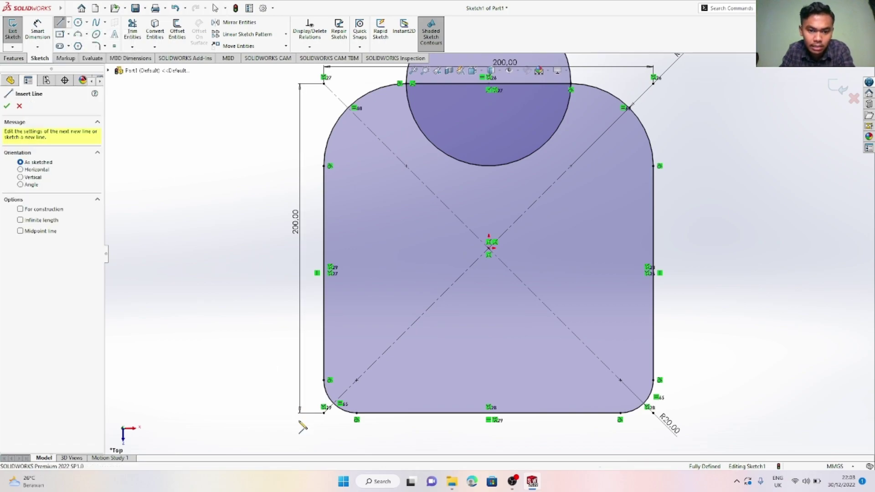
pyautogui.click(324, 380)
pyautogui.click(367, 347)
pyautogui.click(367, 249)
pyautogui.press('Escape')
# Set the left notch's lower slanted line to 35 mm and its vertical line to 70 mm
pyautogui.click(37, 31)
pyautogui.click(349, 367)
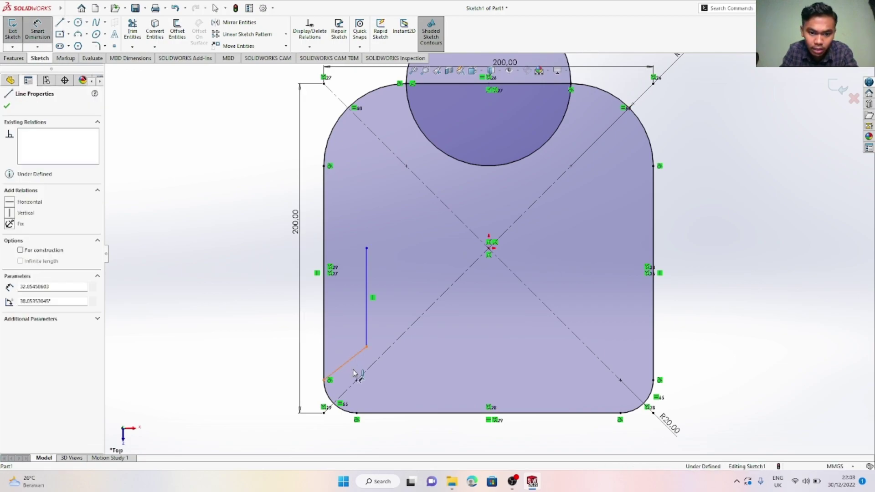
pyautogui.click(355, 373)
pyautogui.write('35')
pyautogui.press('Return')
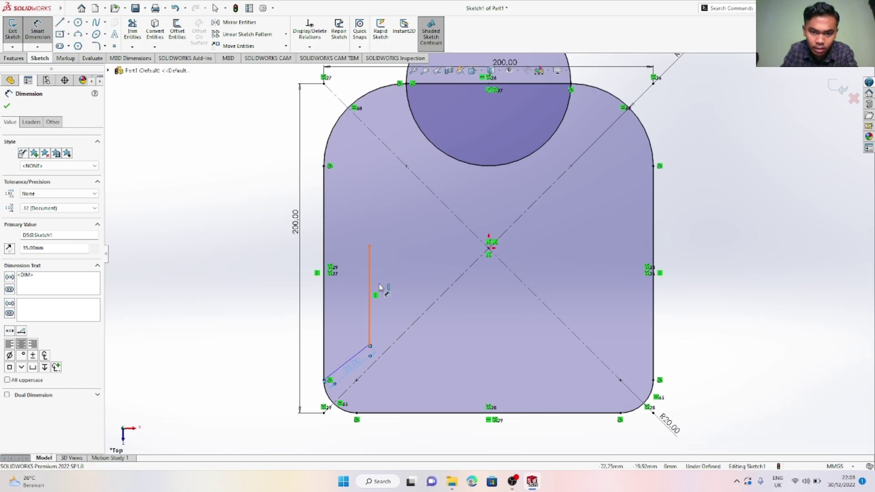
pyautogui.click(378, 286)
pyautogui.click(380, 287)
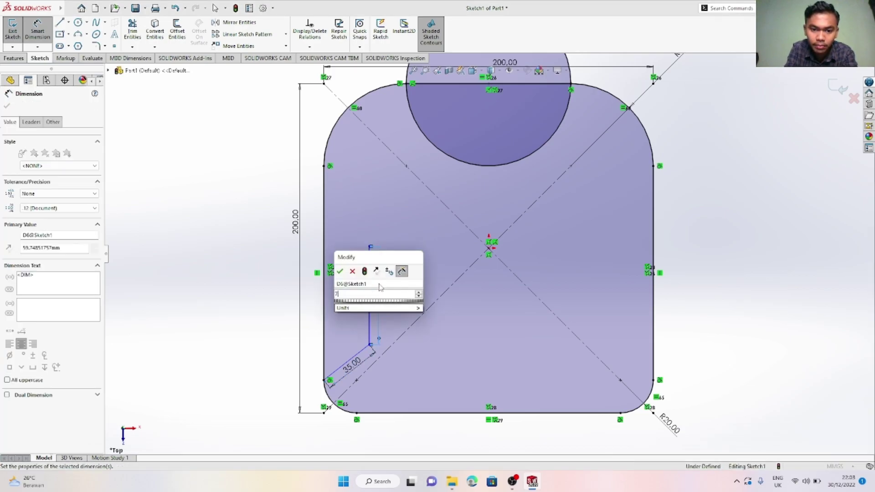
pyautogui.press('Return')
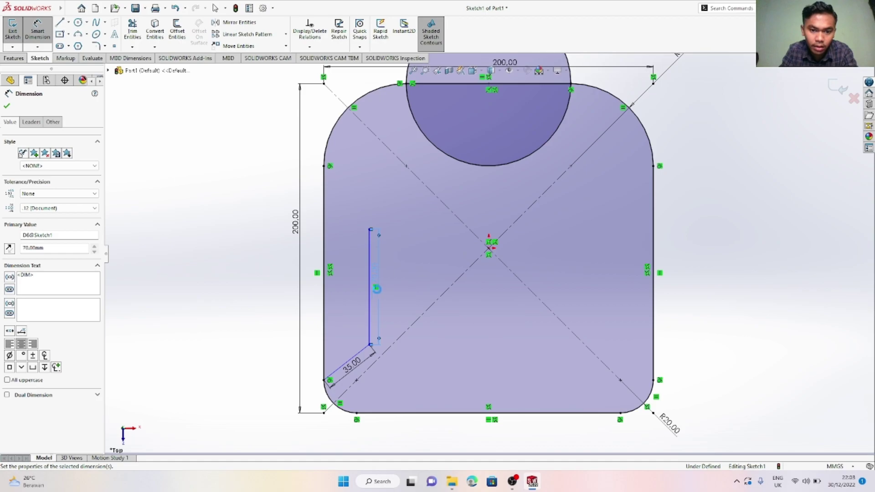
# Set the distance between the notch's vertical line and the plate's left edge to 30 mm
pyautogui.click(370, 310)
pyautogui.click(325, 316)
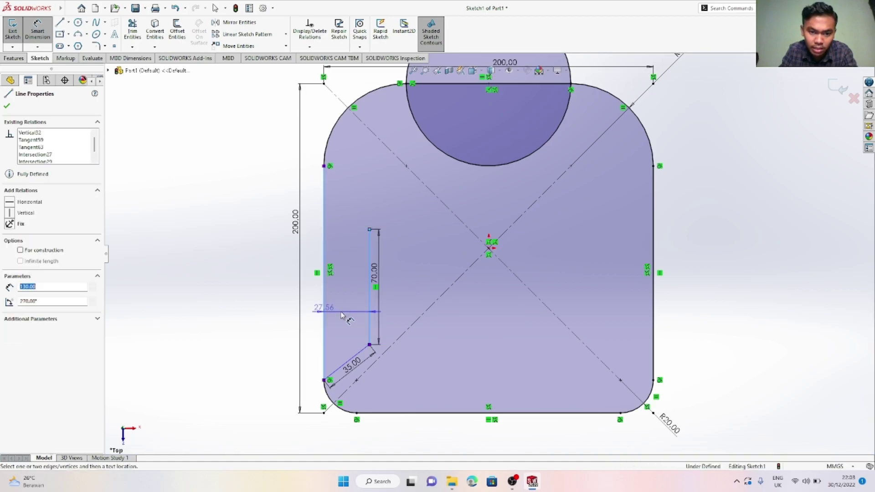
pyautogui.click(350, 310)
pyautogui.write('30')
pyautogui.press('Return')
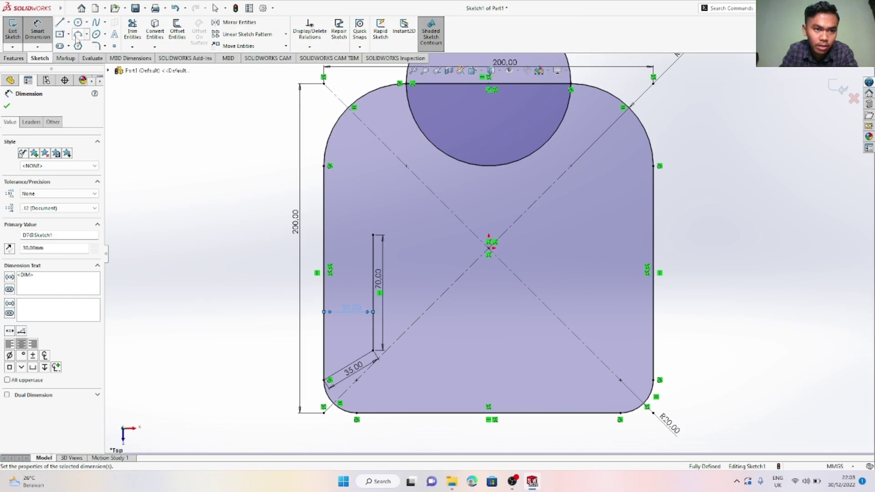
# Sketch a slanted line about 37 mm long from the notch's upper inner corner to the plate's left edge
pyautogui.click(68, 22)
pyautogui.click(75, 32)
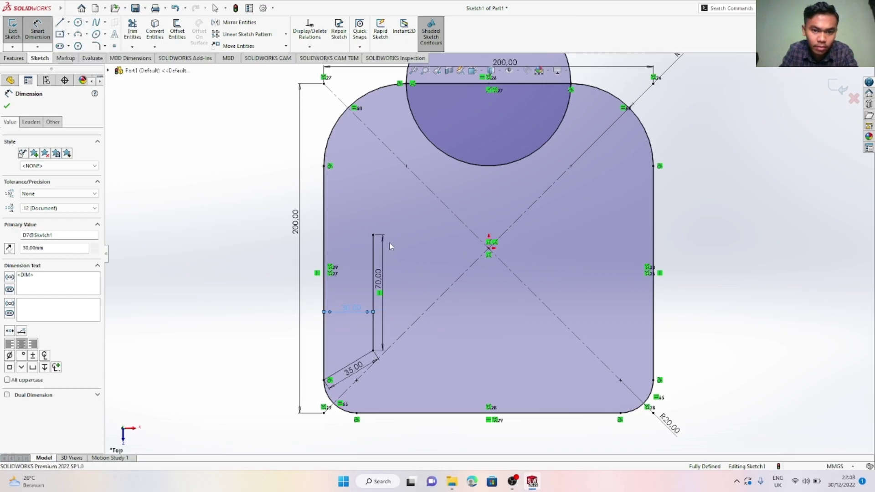
pyautogui.click(374, 236)
pyautogui.click(324, 200)
pyautogui.press('Escape')
# Set the length of the left notch's upper slanted line to 35 mm
pyautogui.click(39, 33)
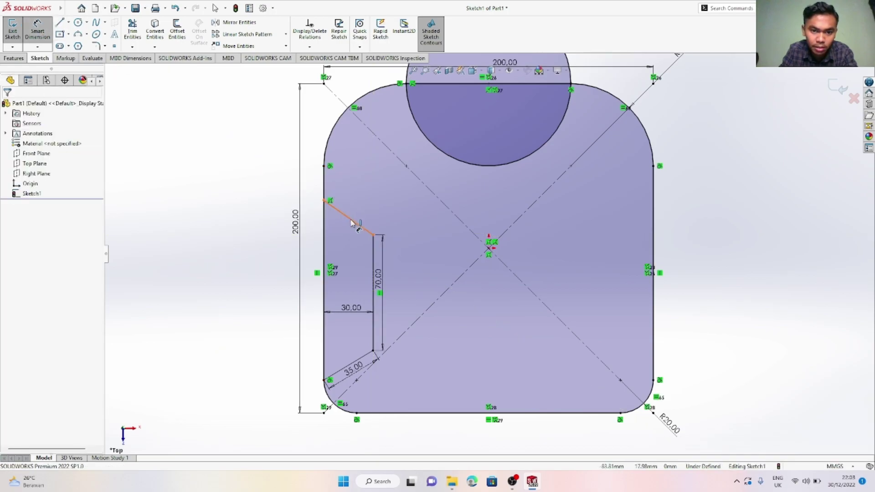
pyautogui.click(361, 227)
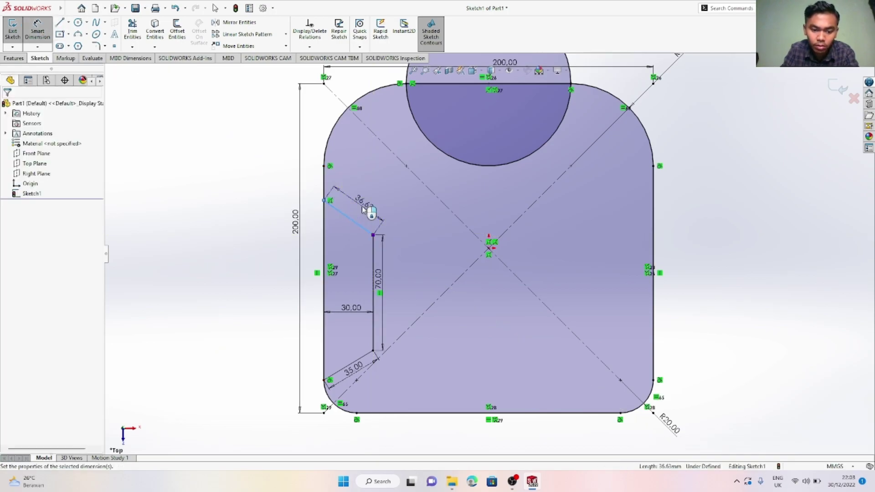
pyautogui.click(363, 209)
pyautogui.write('35')
pyautogui.press('Return')
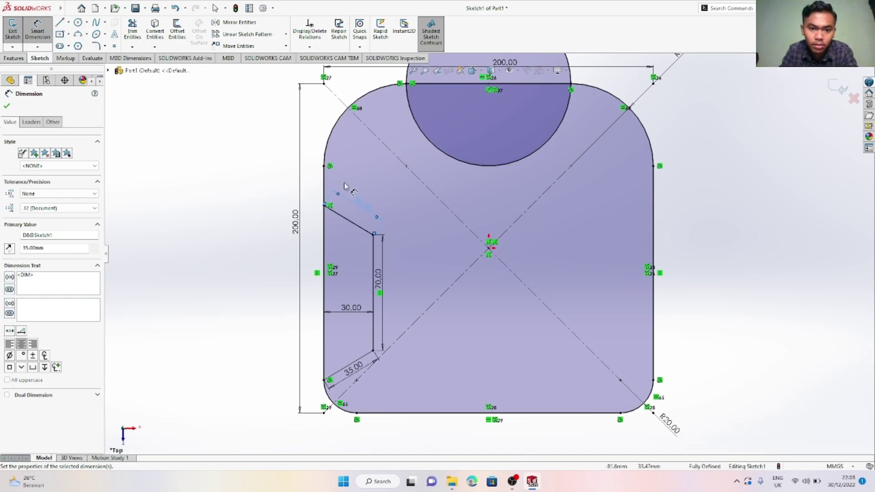
# Mirror the three left notch lines about the Right Plane, keeping the originals
pyautogui.click(233, 22)
pyautogui.click(359, 229)
pyautogui.click(374, 292)
pyautogui.click(358, 366)
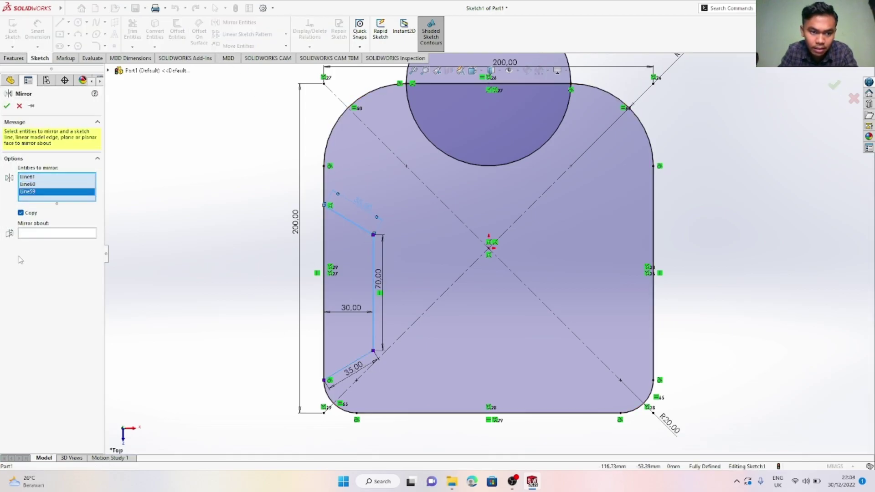
pyautogui.click(46, 234)
pyautogui.press('f')
pyautogui.click(135, 71)
pyautogui.click(151, 141)
pyautogui.press('Return')
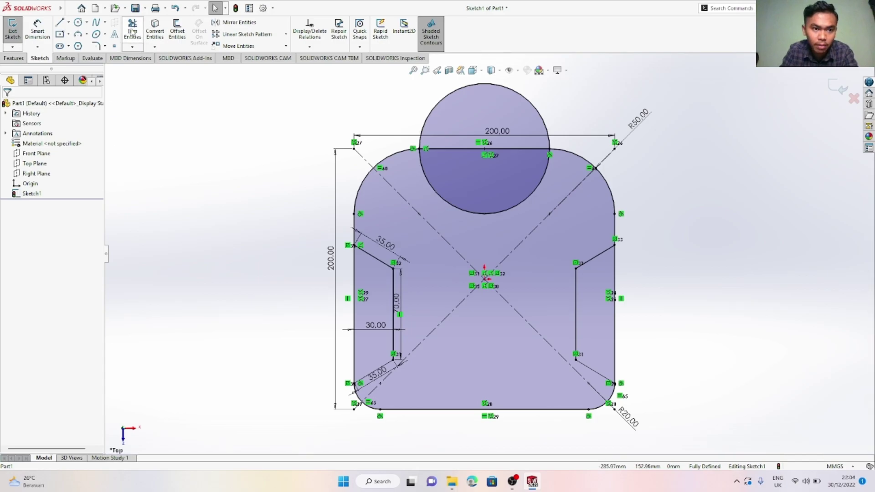
# Trim away the circle's outer arc, the top edge inside it and the plate's side edges across both notches
pyautogui.click(132, 33)
pyautogui.moveTo(534, 90); pyautogui.dragTo(505, 170)
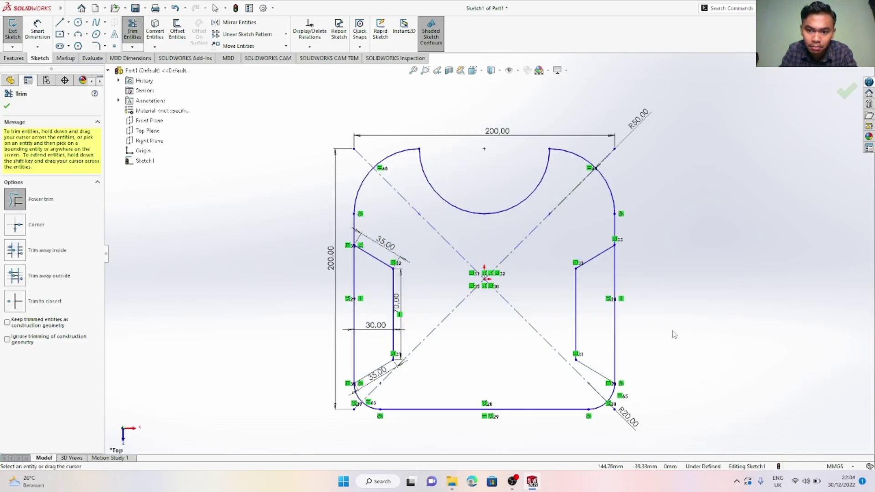
pyautogui.moveTo(607, 319); pyautogui.dragTo(603, 319)
pyautogui.moveTo(339, 323); pyautogui.dragTo(376, 305)
pyautogui.press('Escape')
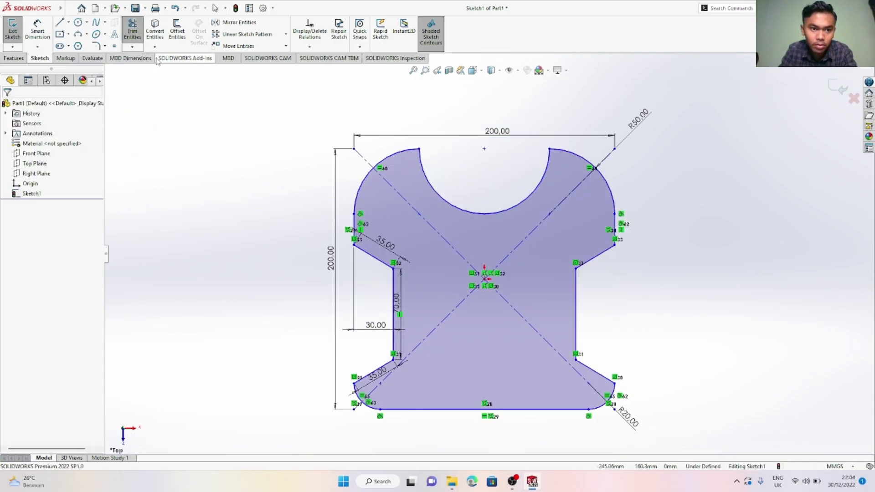
# Sketch two small circles, about 4.9 mm and 4.7 mm in diameter, vertically above the left notch's upper inner corner
pyautogui.click(87, 22)
pyautogui.click(93, 28)
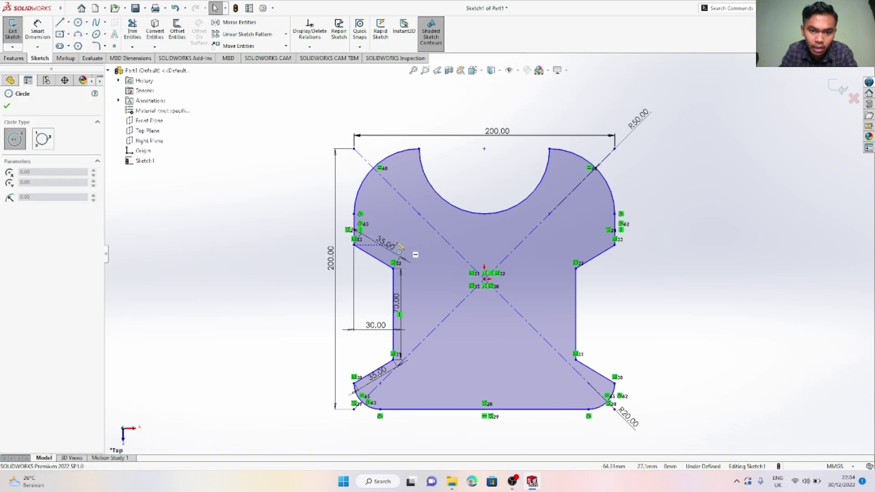
pyautogui.scroll(5, 411, 254)
pyautogui.click(420, 252)
pyautogui.click(427, 256)
pyautogui.click(420, 159)
pyautogui.click(427, 163)
# Sketch a small circle about 2.3 mm in diameter above the lower end of the plate's bottom-left corner fillet
pyautogui.scroll(4, 513, 178)
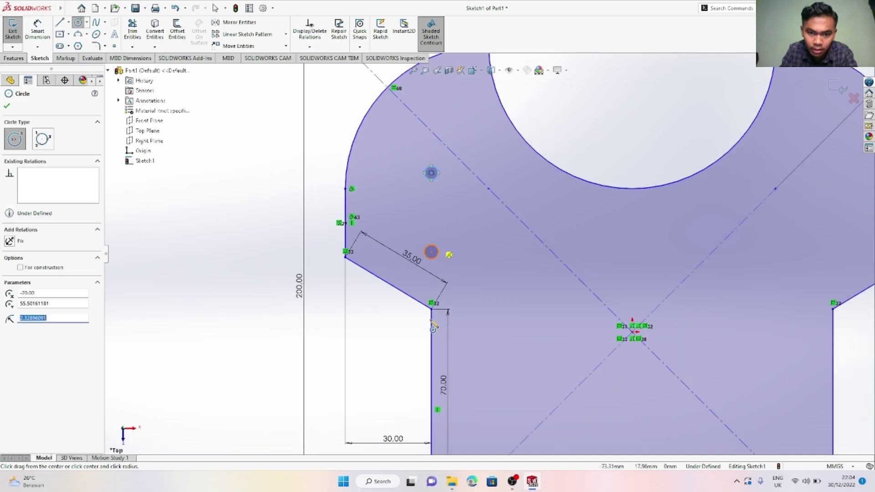
pyautogui.scroll(-5, 452, 412)
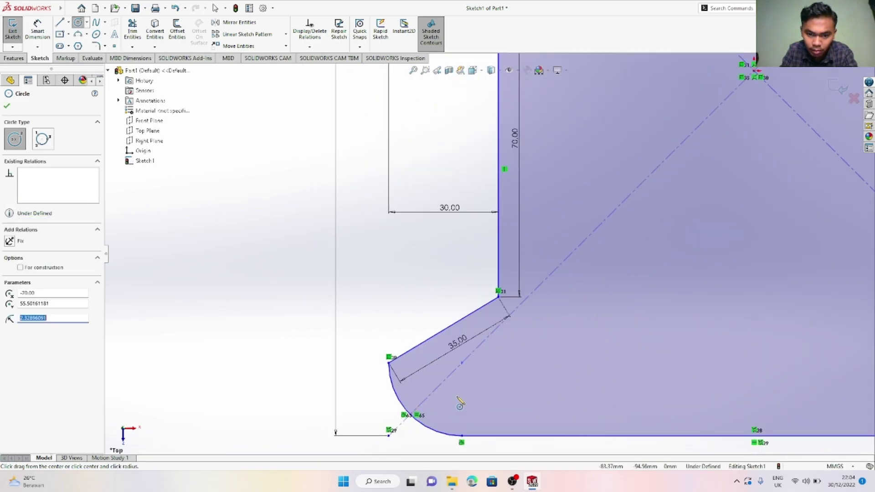
pyautogui.click(479, 362)
pyautogui.click(486, 362)
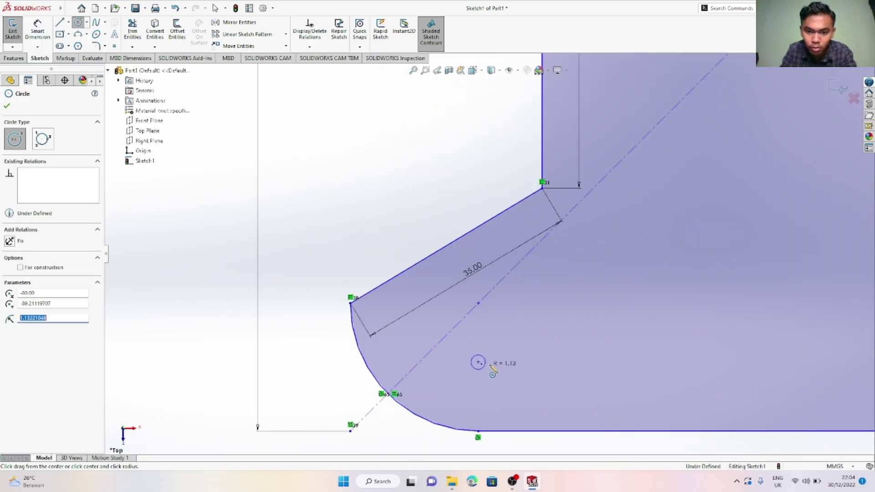
pyautogui.press('Escape')
pyautogui.scroll(5, 579, 138)
pyautogui.scroll(-6, 525, 150)
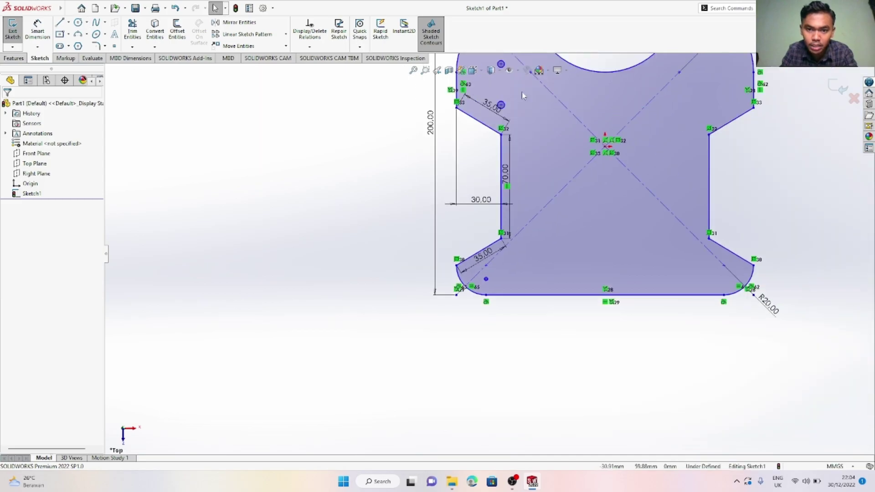
# Set the diameters of both small circles above the left notch to 3 mm
pyautogui.click(38, 28)
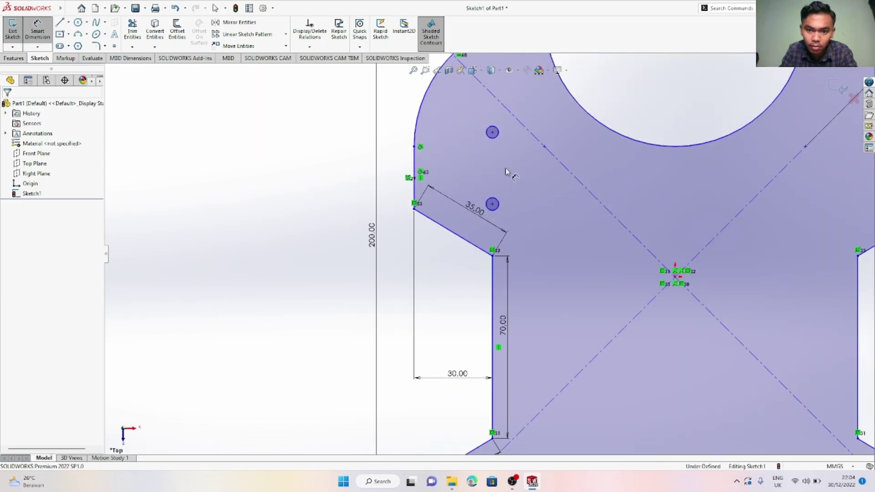
pyautogui.scroll(-3, 509, 179)
pyautogui.scroll(2, 513, 156)
pyautogui.scroll(-3, 510, 150)
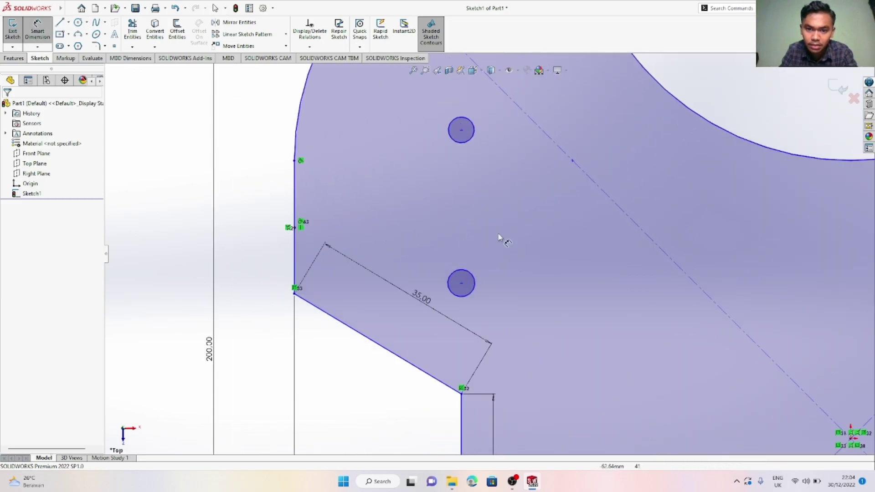
pyautogui.click(476, 284)
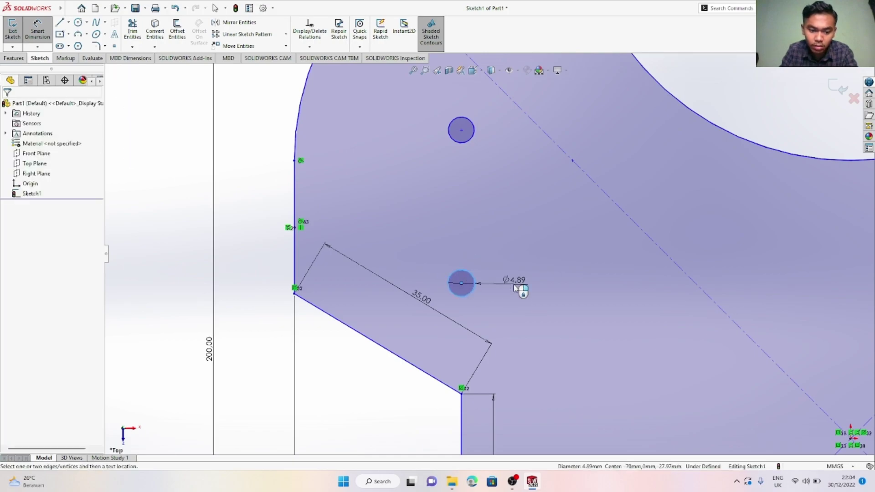
pyautogui.click(515, 288)
pyautogui.write('3')
pyautogui.press('Return')
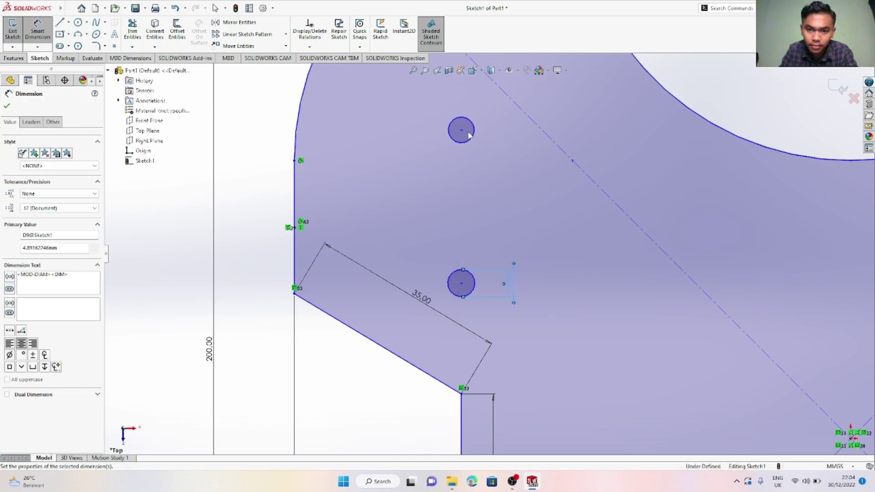
pyautogui.click(474, 133)
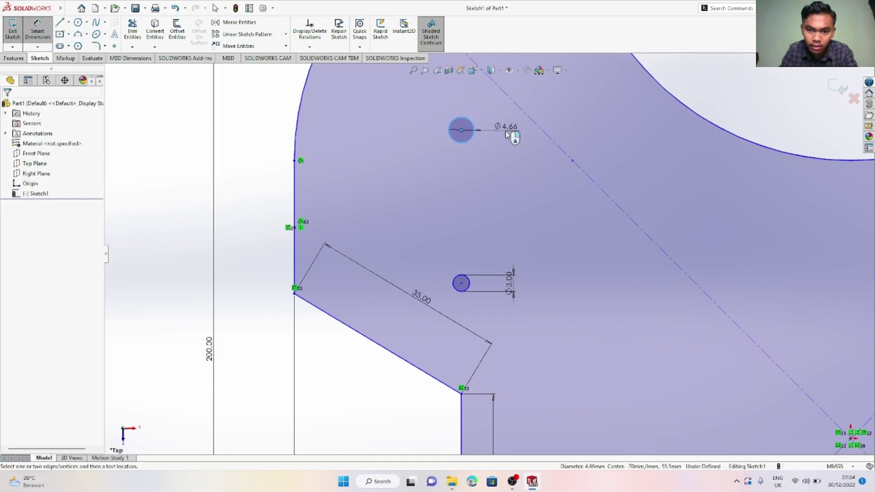
pyautogui.click(508, 134)
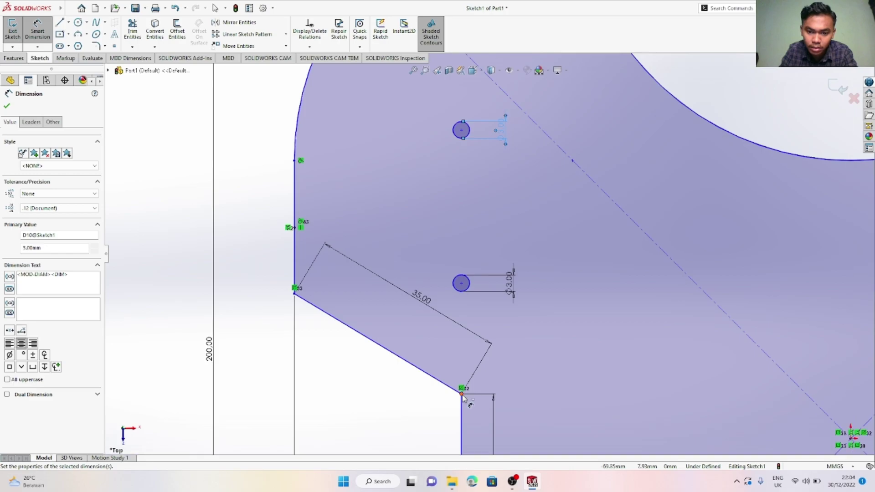
# Set the vertical distances from the left notch's upper inner corner to the lower and upper circle centres to 20 mm and 60 mm
pyautogui.click(468, 288)
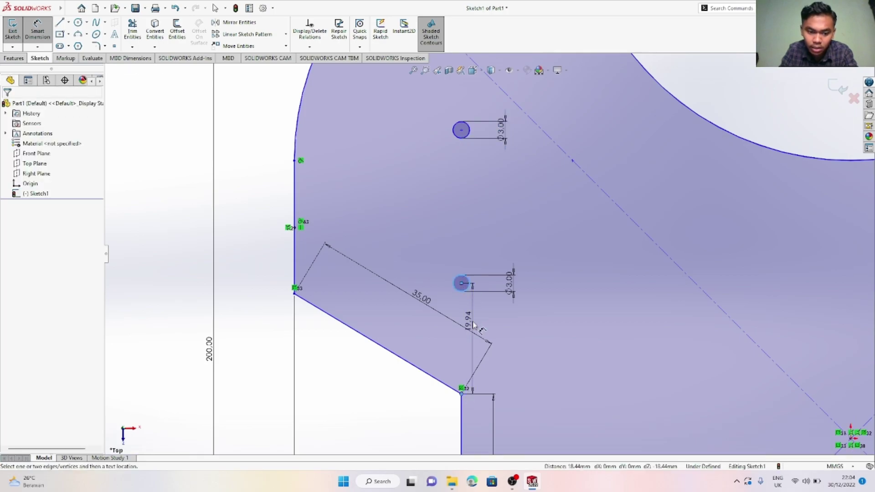
pyautogui.click(475, 324)
pyautogui.press('Return')
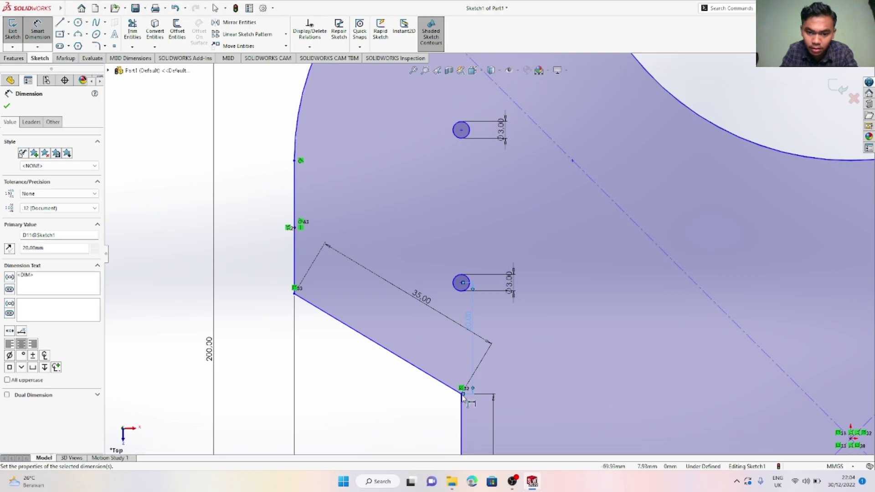
pyautogui.click(462, 130)
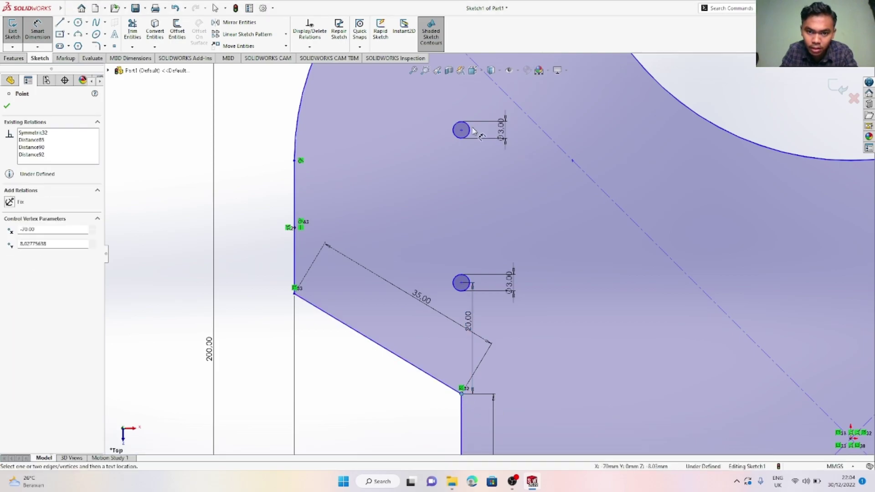
pyautogui.click(474, 144)
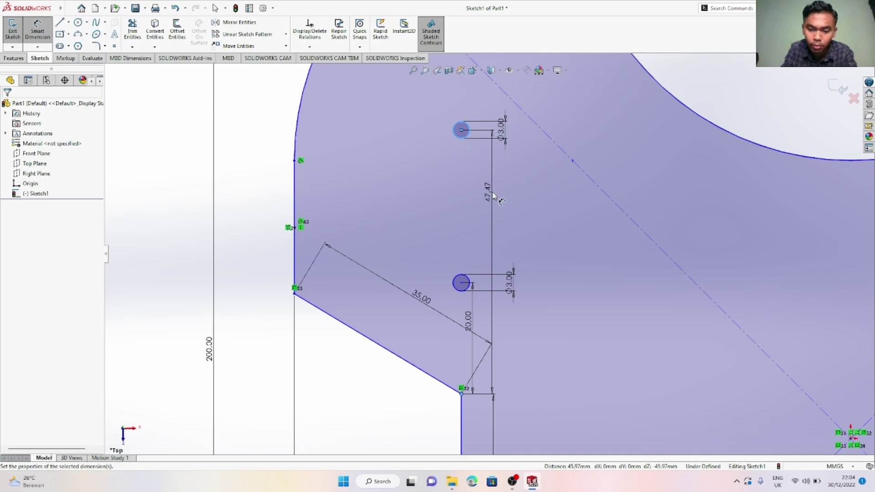
pyautogui.click(493, 195)
pyautogui.press('Return')
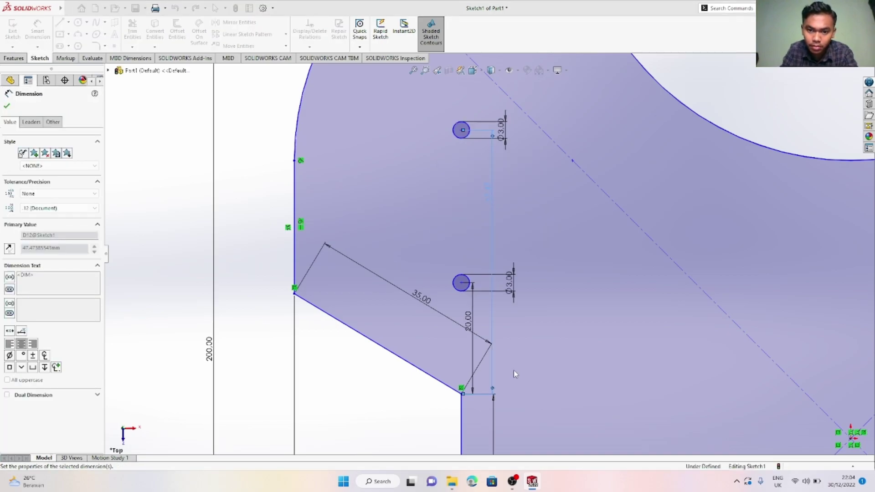
# Set the diameter of the small circle near the plate's bottom-left corner to 3 mm
pyautogui.scroll(5, 501, 392)
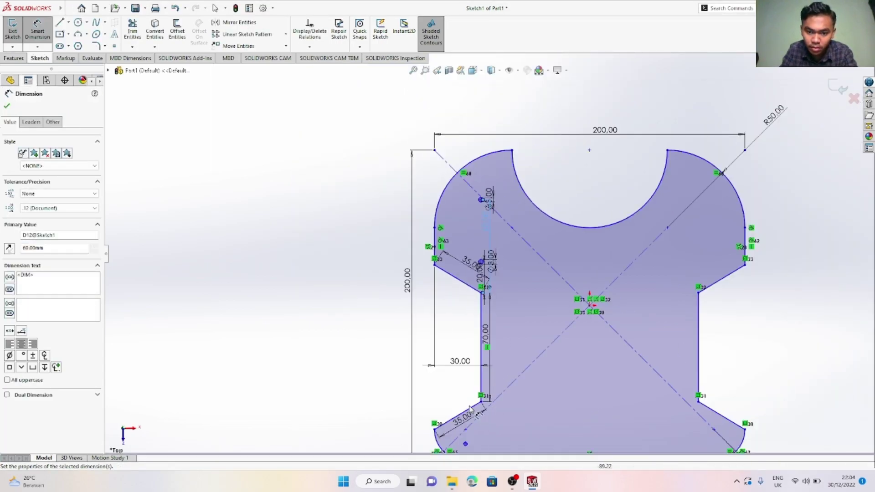
pyautogui.scroll(-2, 471, 409)
pyautogui.scroll(-4, 487, 268)
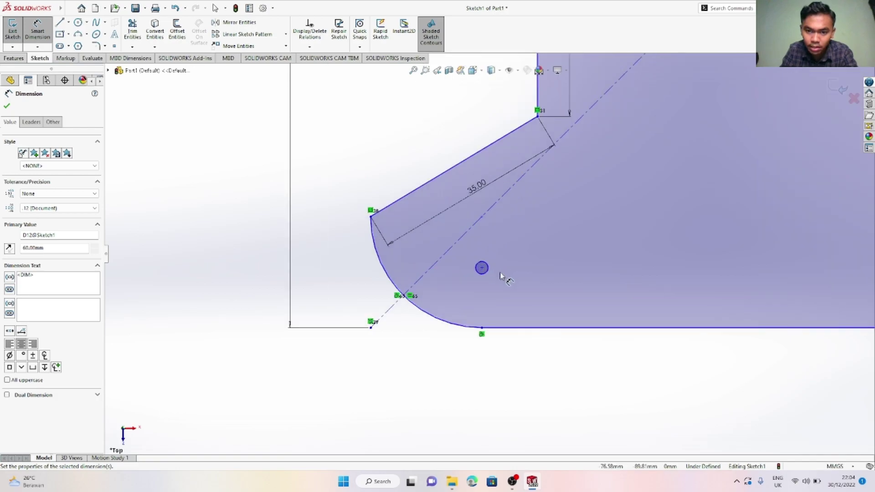
pyautogui.click(491, 244)
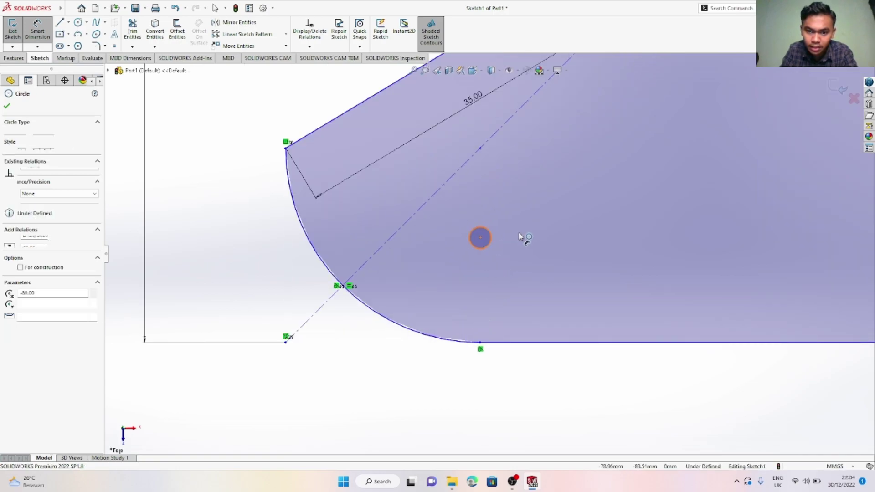
pyautogui.click(525, 237)
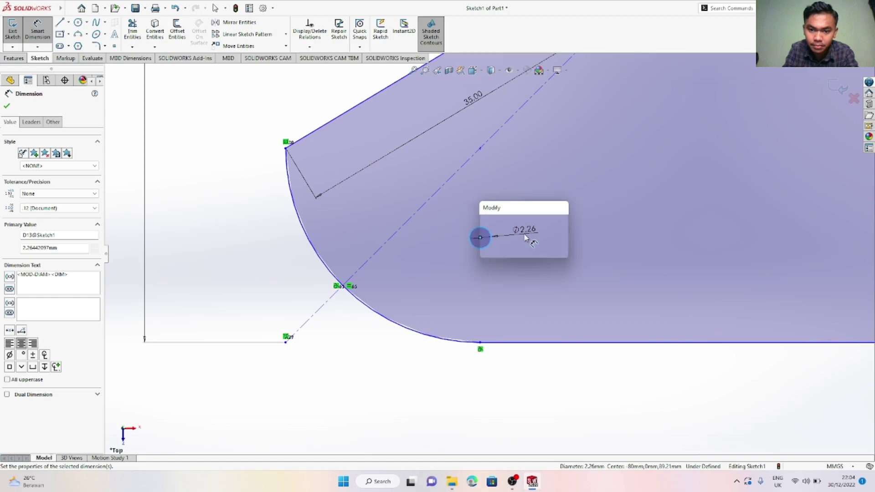
pyautogui.press('Return')
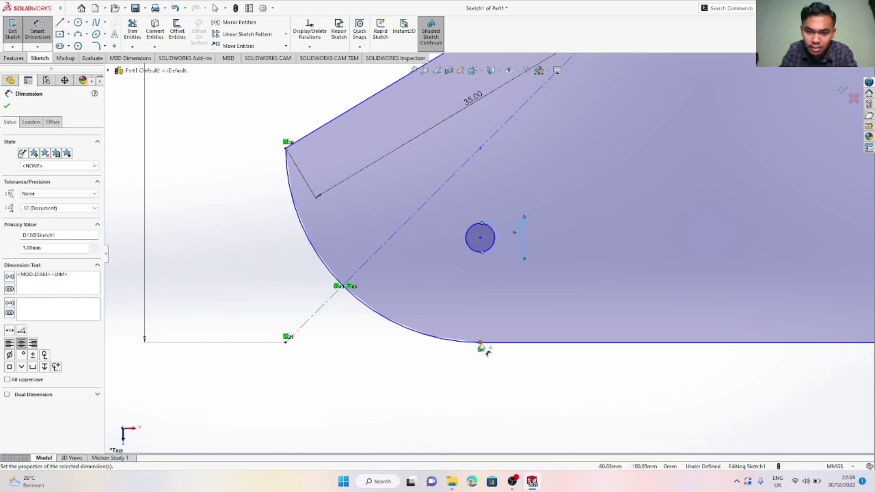
# Set the distance from the bottom-left circle's centre to the fillet endpoint on the plate's bottom edge to 15 mm
pyautogui.click(493, 248)
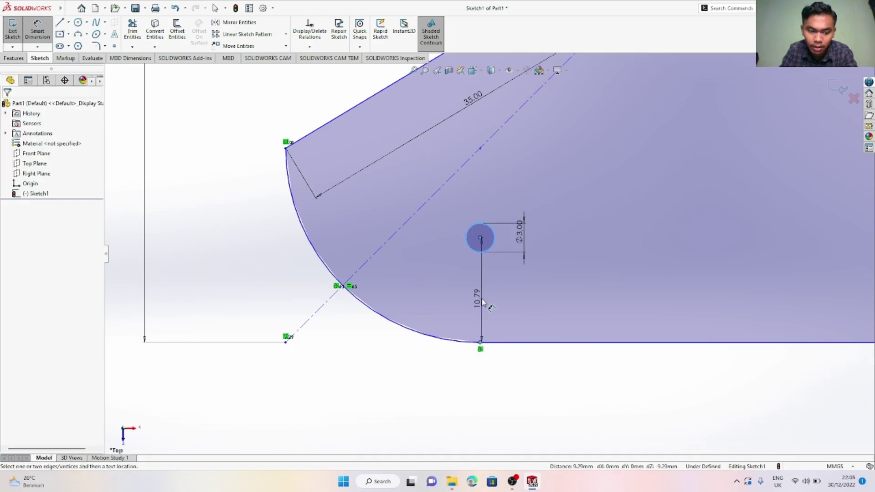
pyautogui.click(485, 303)
pyautogui.write('15')
pyautogui.press('Return')
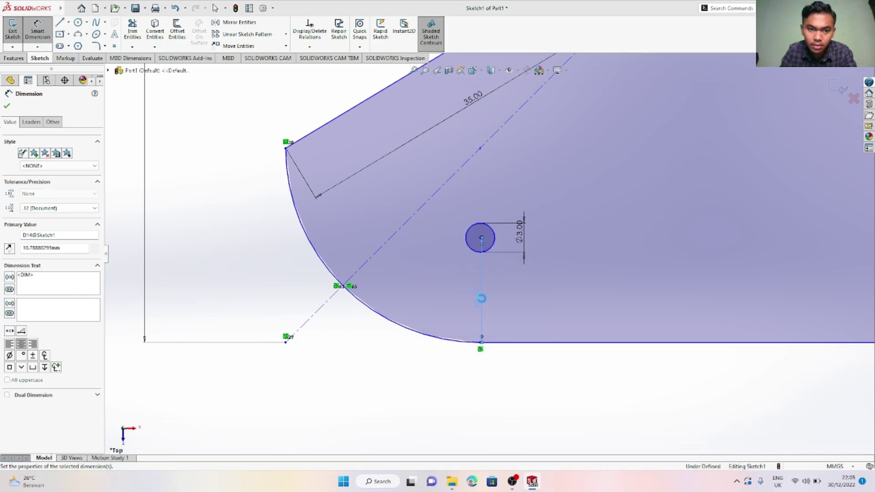
pyautogui.press('Escape')
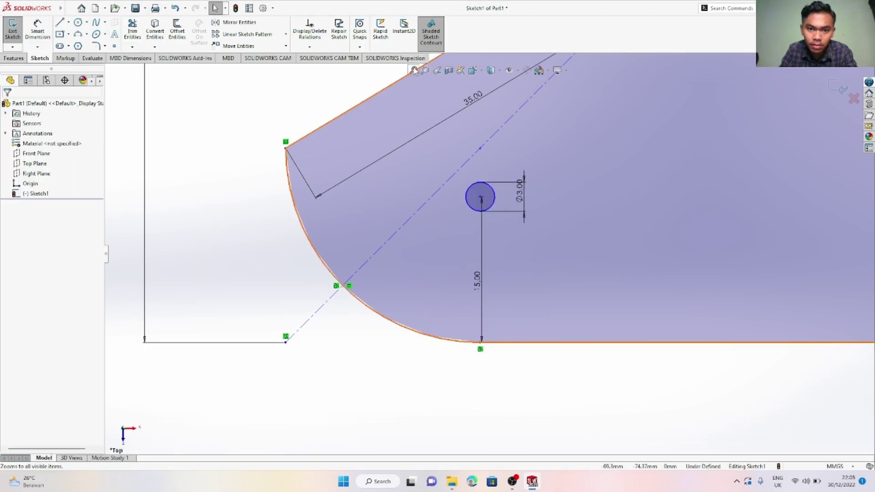
# Mirror the three small left-hand circles about the Right Plane, keeping the originals
pyautogui.click(414, 69)
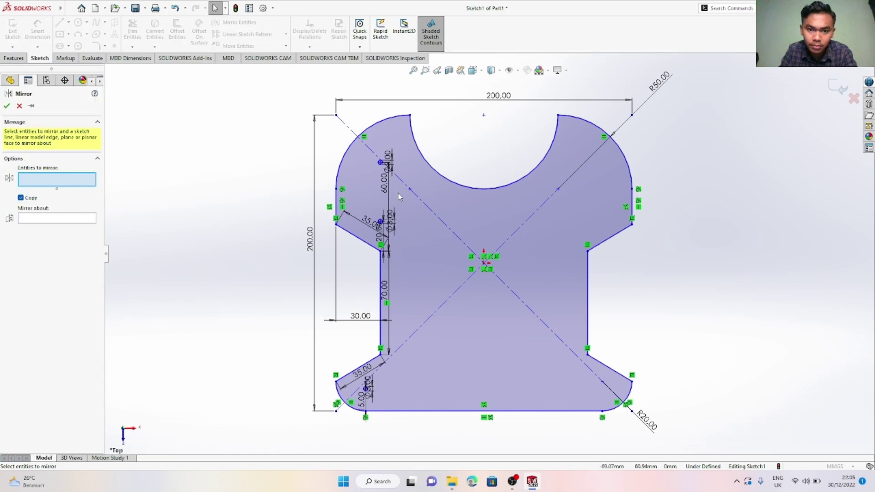
pyautogui.scroll(-5, 399, 197)
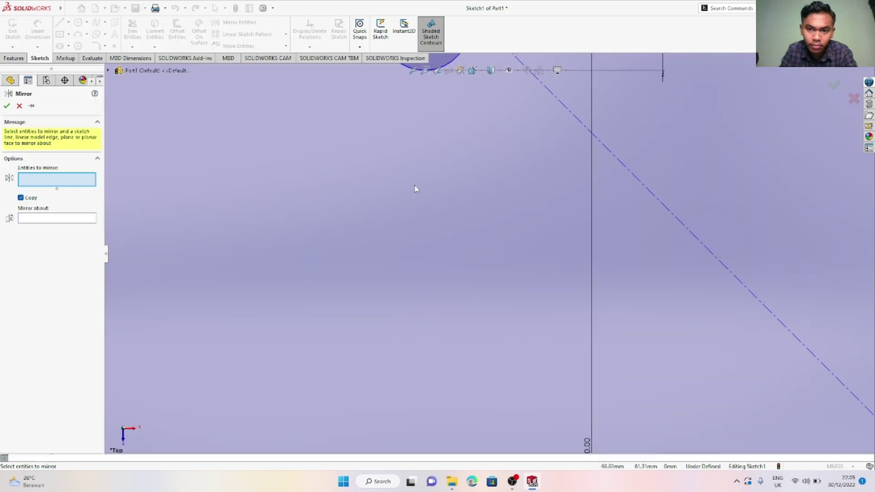
pyautogui.scroll(5, 412, 193)
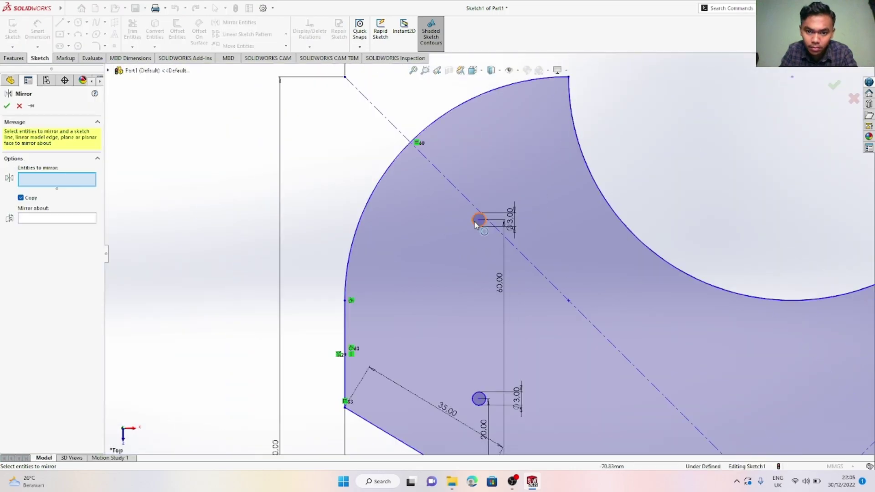
pyautogui.click(478, 220)
pyautogui.click(483, 400)
pyautogui.scroll(5, 483, 400)
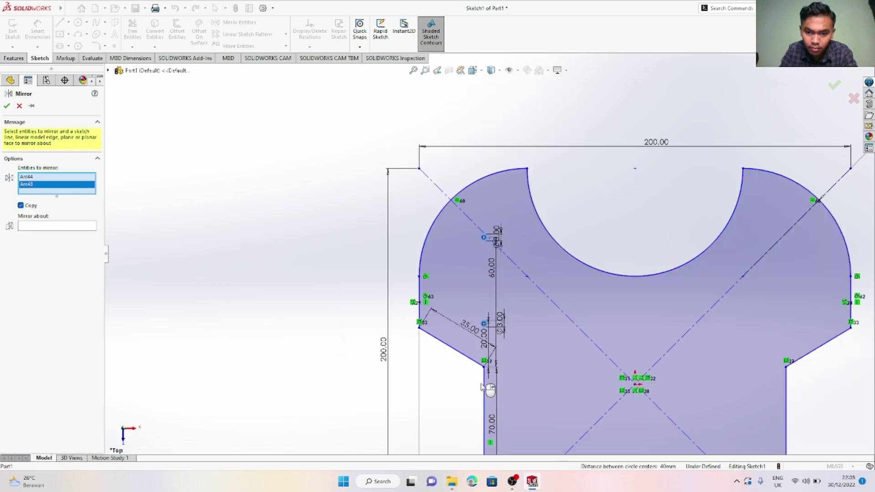
pyautogui.scroll(-5, 488, 373)
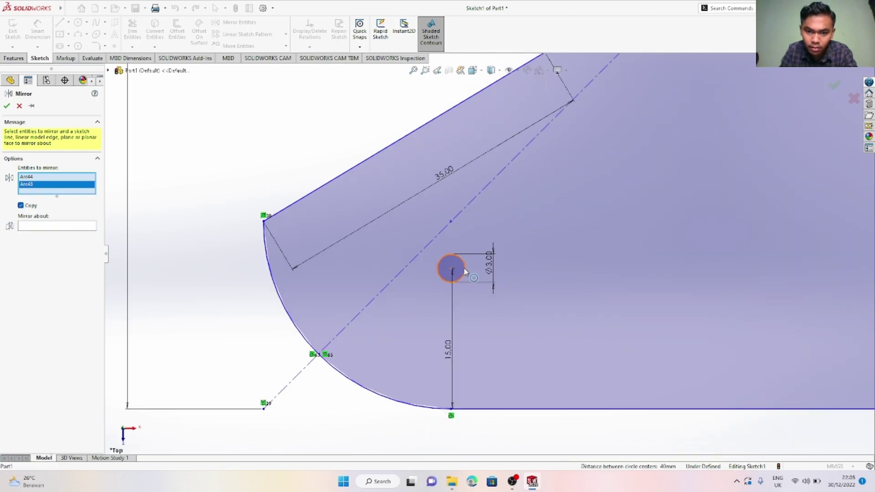
pyautogui.click(465, 273)
pyautogui.scroll(5, 465, 273)
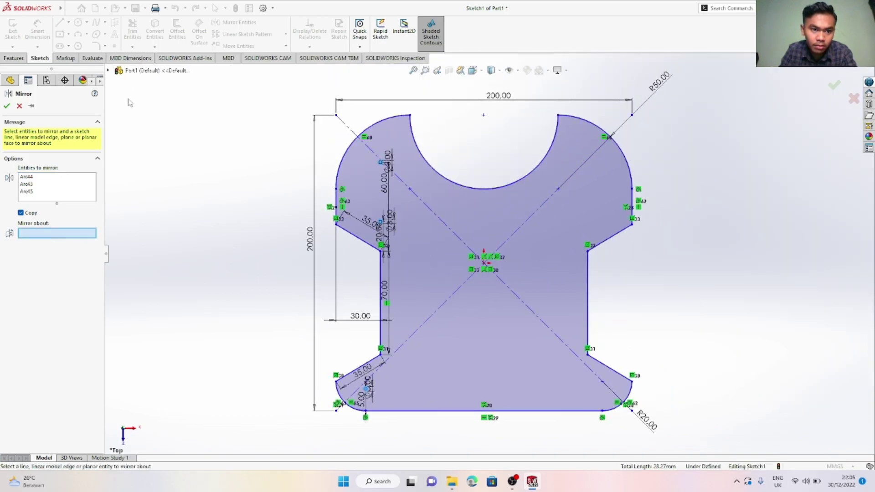
pyautogui.click(109, 72)
pyautogui.click(146, 141)
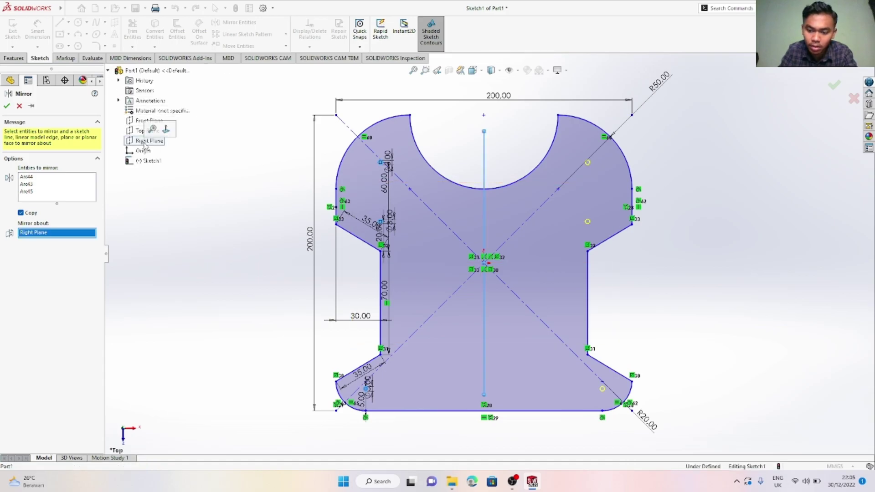
pyautogui.press('Return')
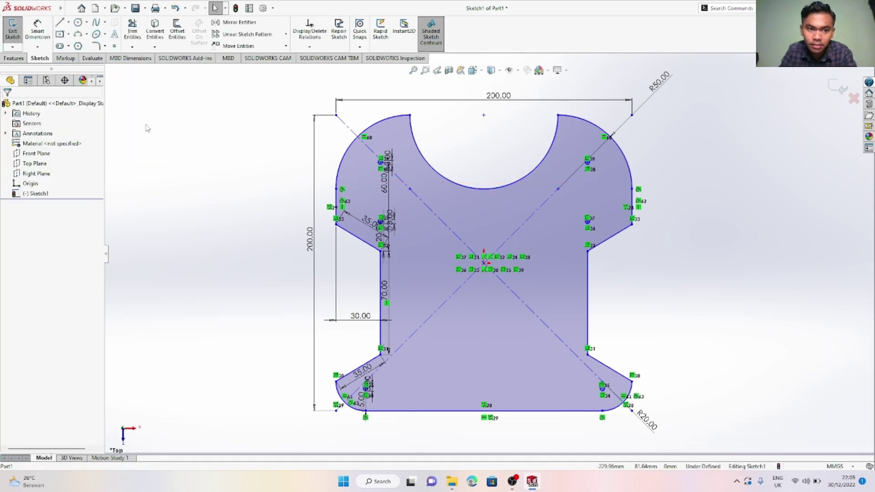
# Draw a horizontal centerline inward from the right notch's lower outer corner and set its length to 80.2 mm
pyautogui.click(69, 22)
pyautogui.click(77, 43)
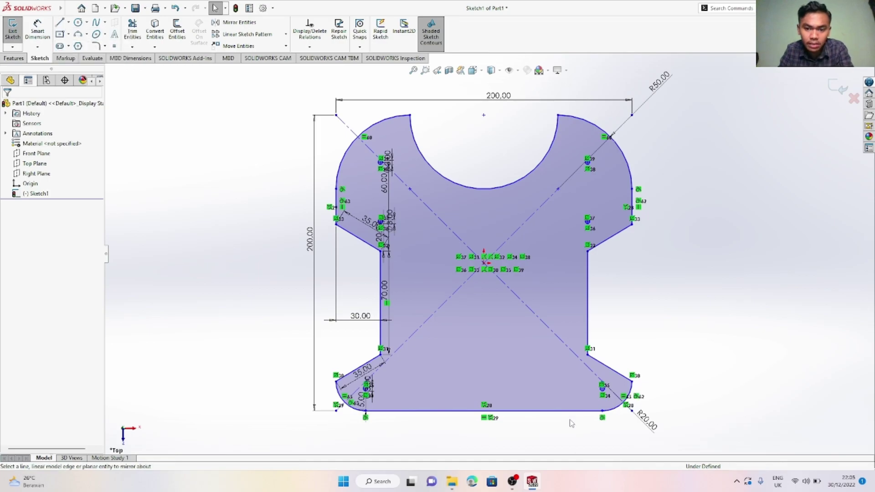
pyautogui.click(632, 382)
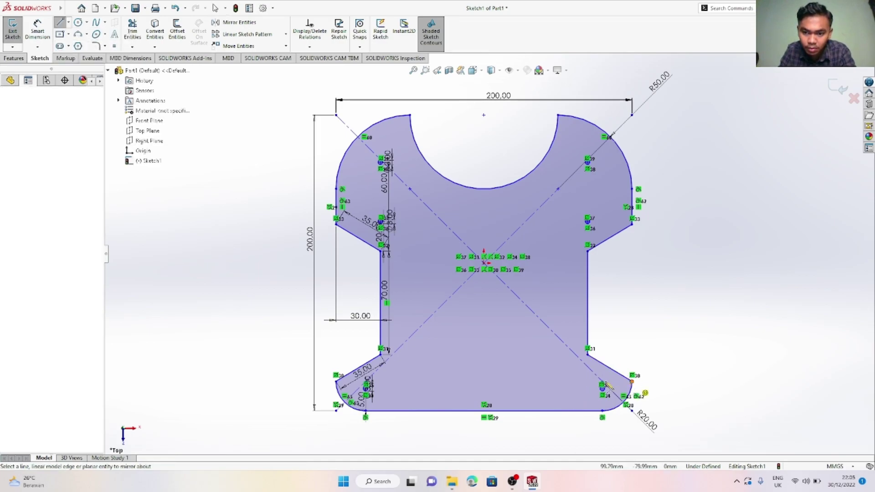
pyautogui.click(523, 382)
pyautogui.click(38, 29)
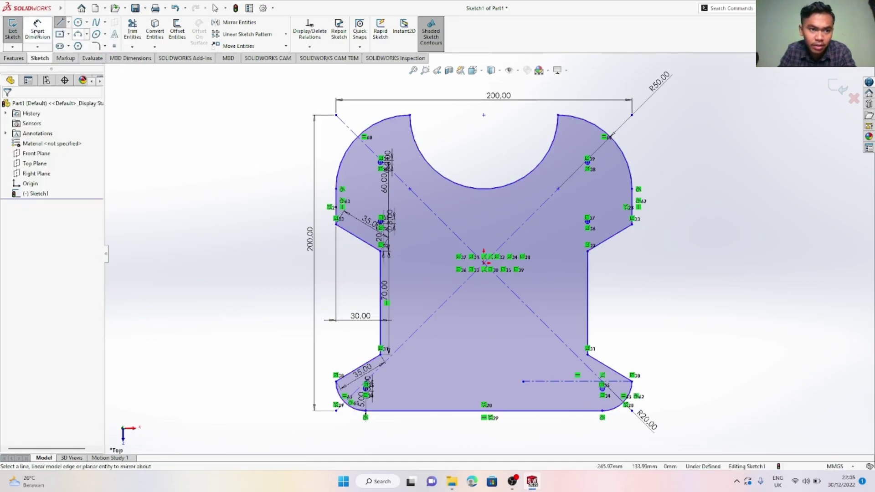
pyautogui.click(561, 383)
pyautogui.click(559, 433)
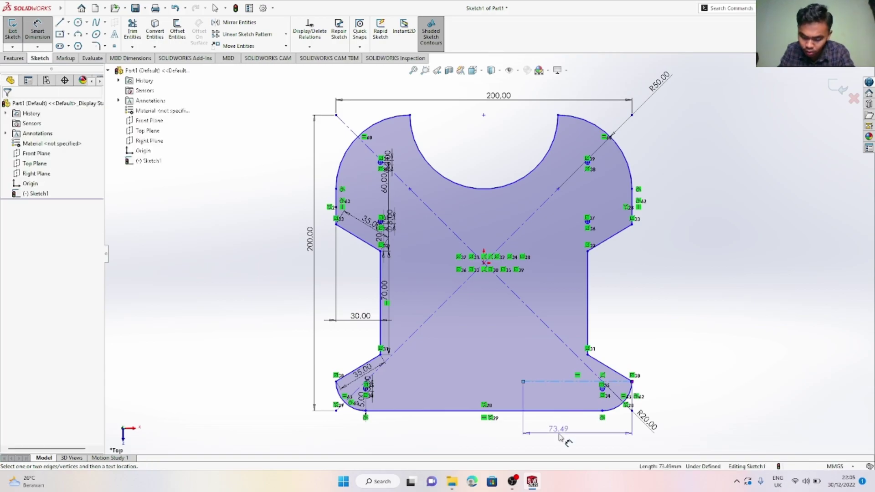
pyautogui.write('80.2')
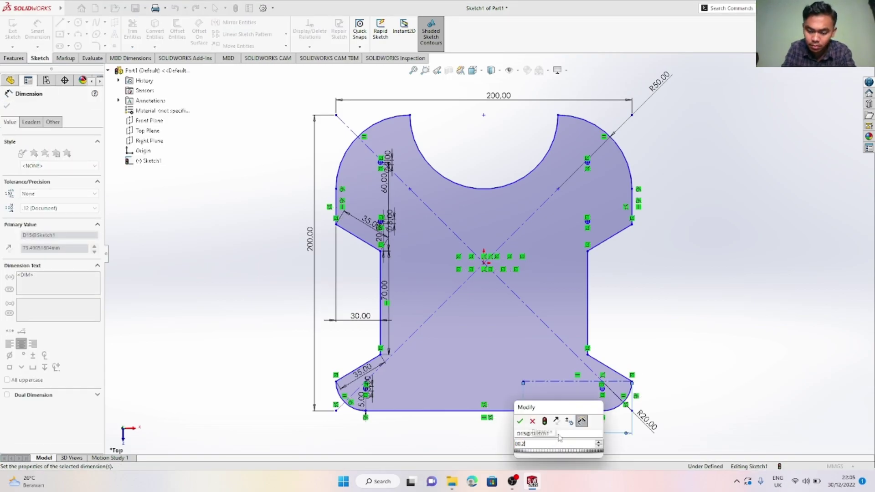
pyautogui.press('Return')
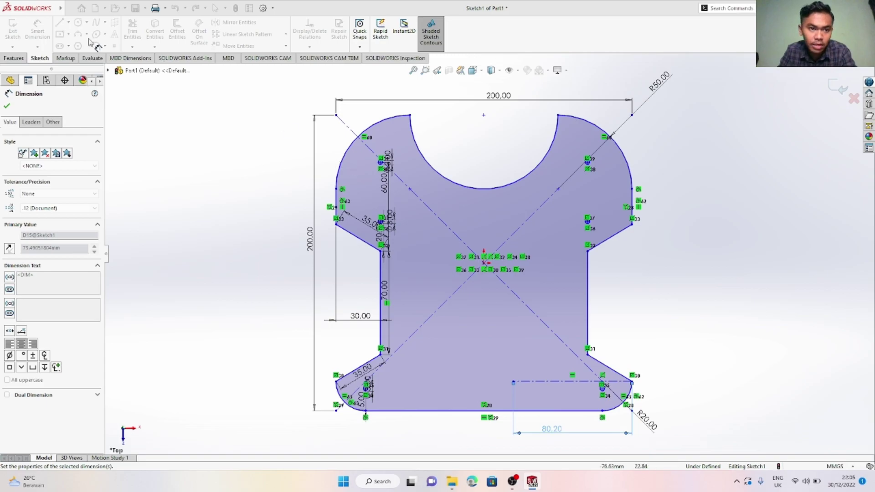
# Draw a circle about 15 mm in diameter centred on the inner endpoint of the 80.2 mm centerline
pyautogui.click(87, 22)
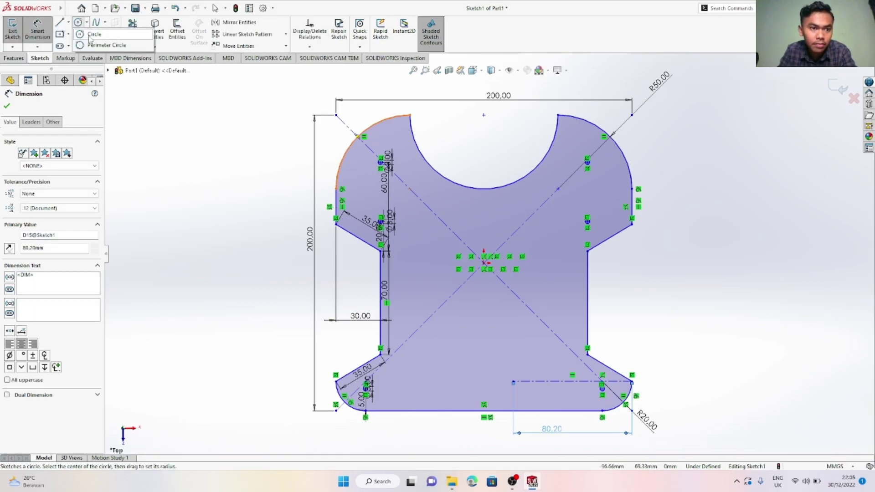
pyautogui.click(90, 37)
pyautogui.click(514, 383)
pyautogui.click(524, 390)
pyautogui.press('Escape')
# Draw a horizontal centerline leftward from the new circle's centre and set its length to 38 mm
pyautogui.click(68, 22)
pyautogui.click(77, 39)
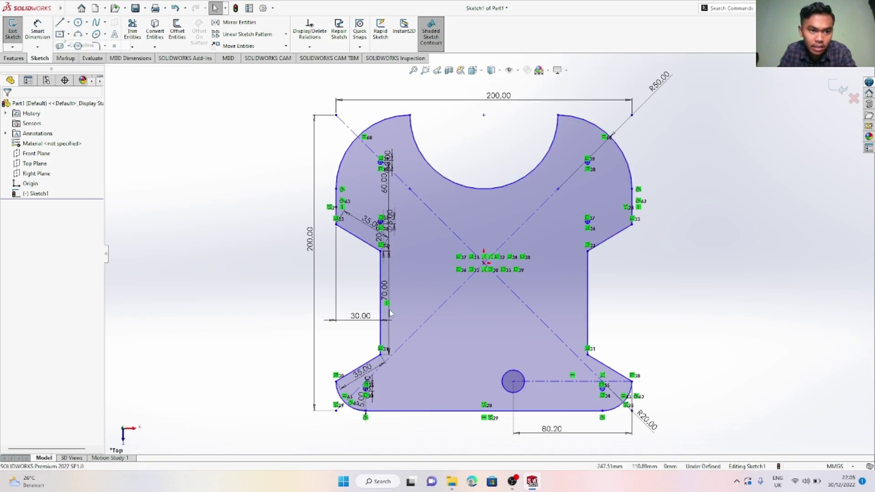
pyautogui.click(514, 382)
pyautogui.click(447, 382)
pyautogui.press('Escape')
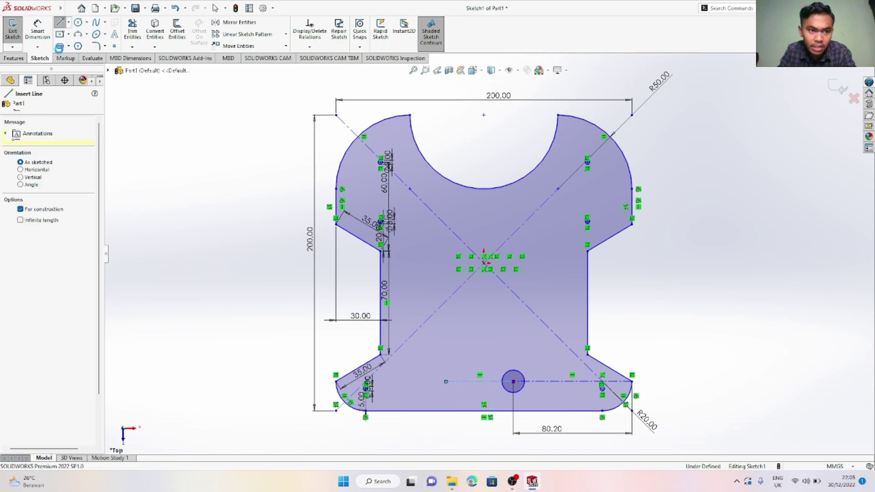
pyautogui.click(38, 32)
pyautogui.click(486, 391)
pyautogui.click(484, 395)
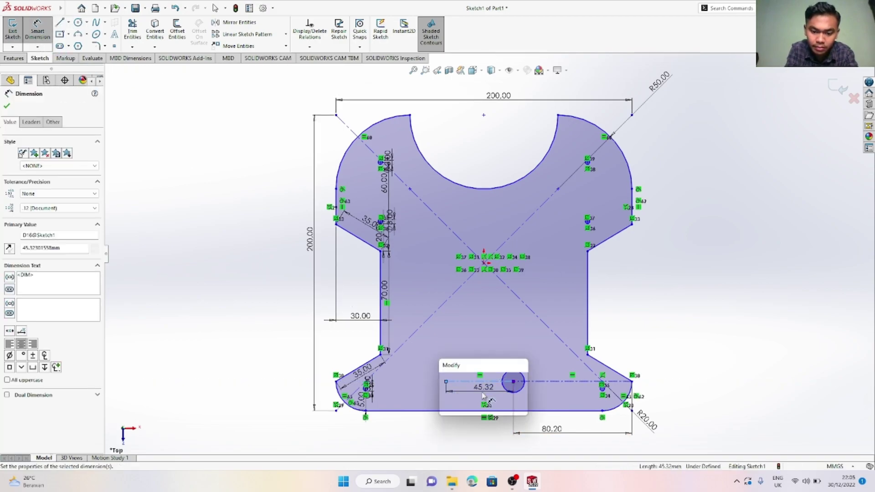
pyautogui.press('Return')
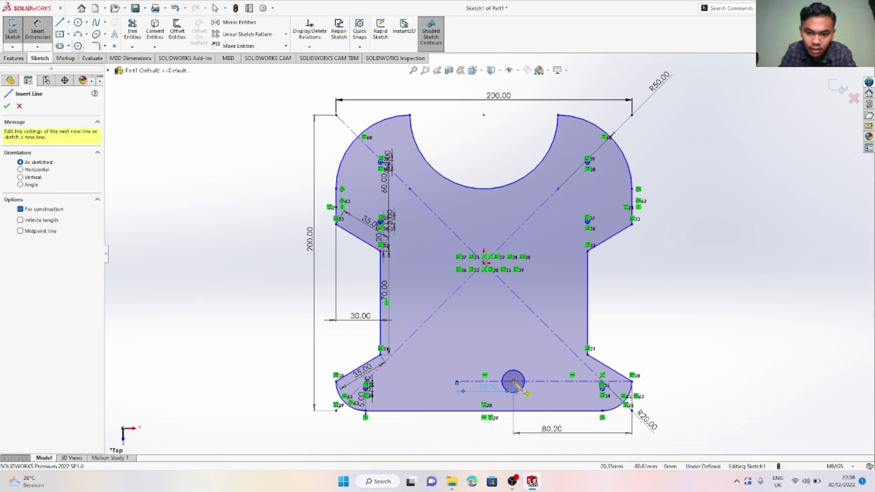
# Draw a vertical centerline upward from the same circle's centre and set its length to 38 mm
pyautogui.click(513, 381)
pyautogui.click(517, 338)
pyautogui.press('Escape')
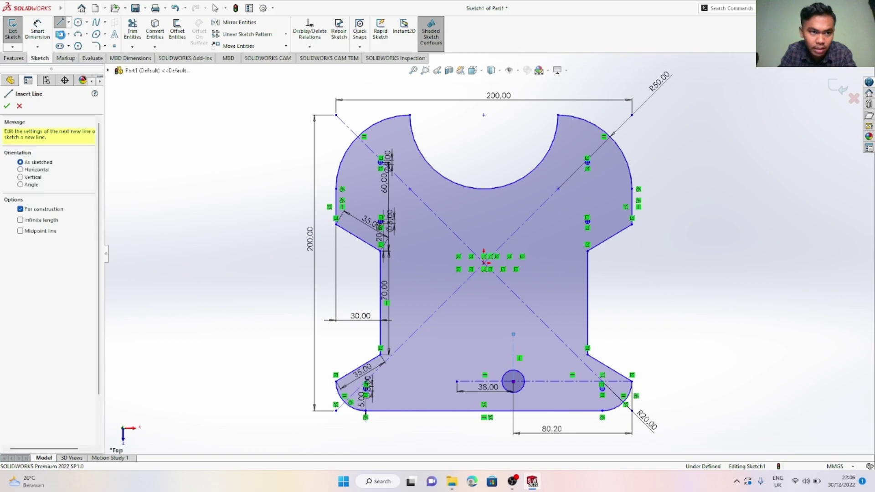
pyautogui.click(514, 354)
pyautogui.click(537, 354)
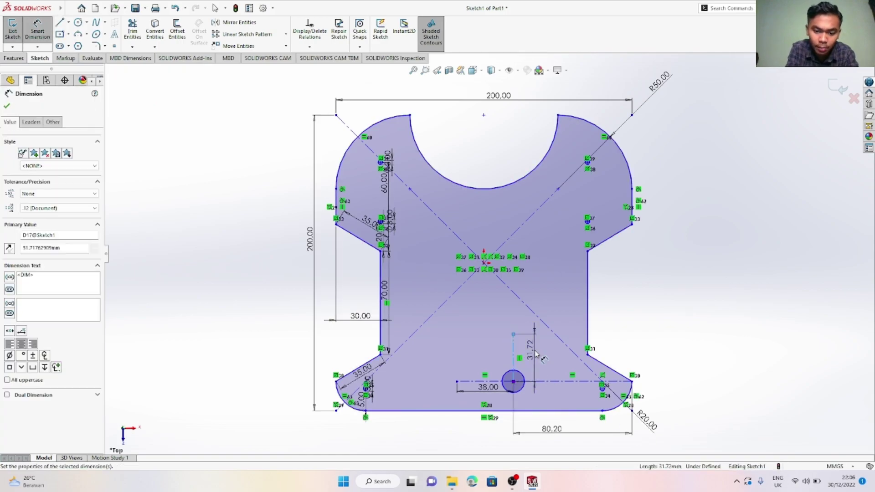
pyautogui.press('Return')
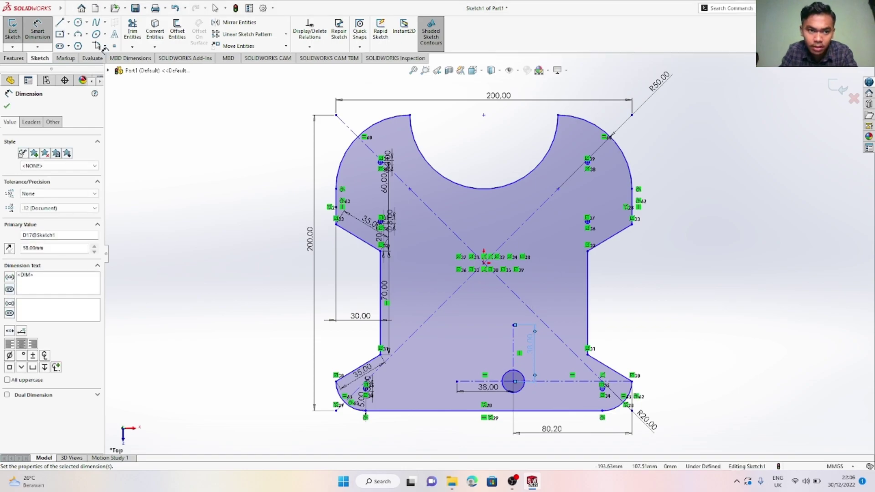
# Draw a horizontal centerline leftward from the vertical centerline's upper end and set its length to 38 mm
pyautogui.click(68, 22)
pyautogui.click(81, 45)
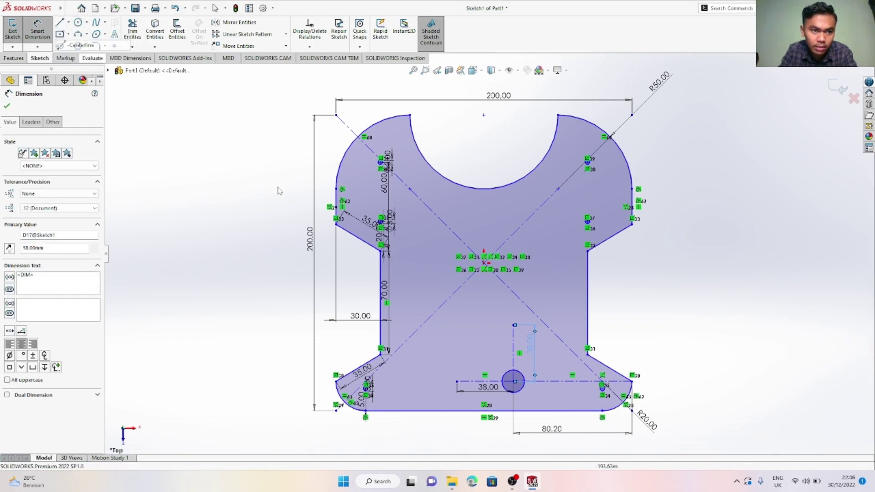
pyautogui.click(513, 325)
pyautogui.click(458, 326)
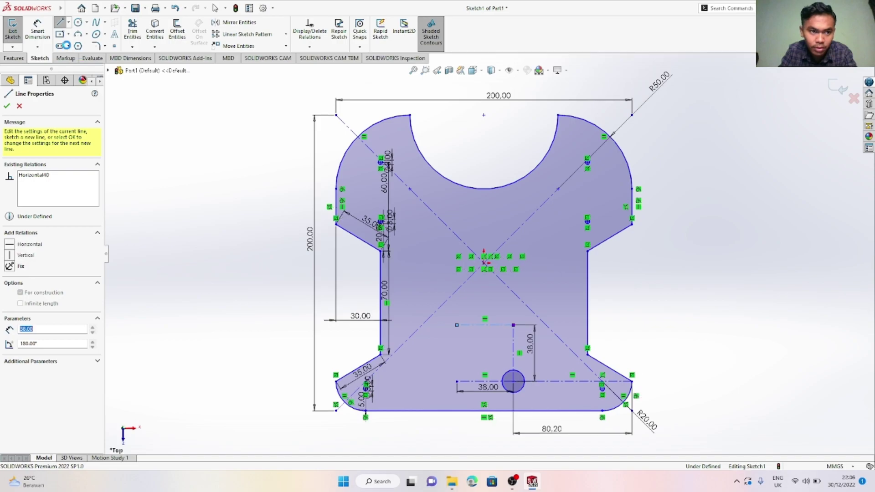
pyautogui.click(37, 31)
pyautogui.click(485, 322)
pyautogui.click(485, 310)
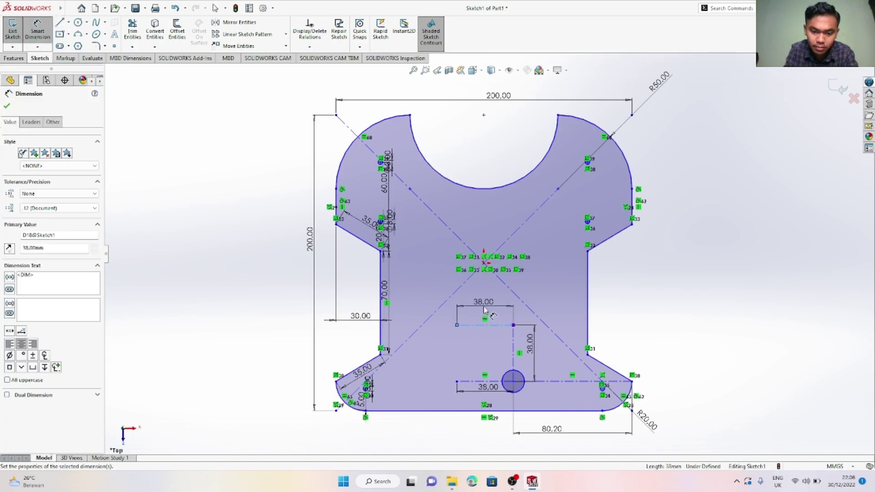
pyautogui.press('Return')
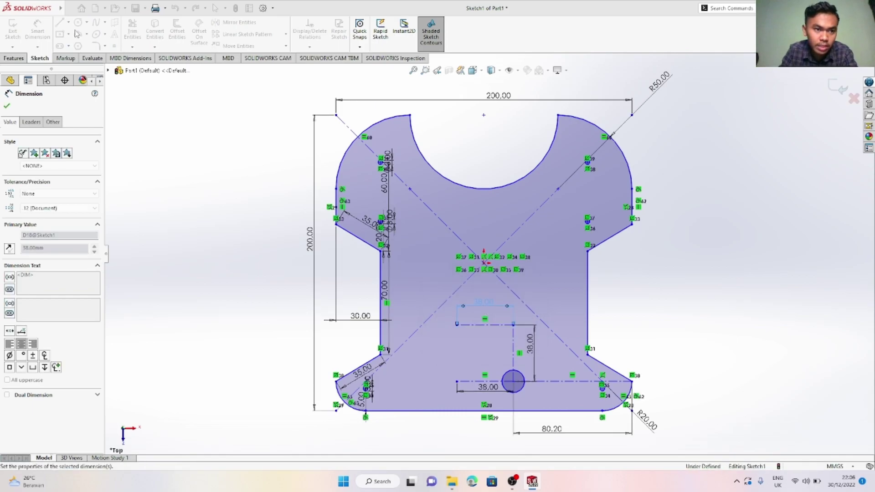
# Draw circles about 12 to 15 mm in diameter at the three remaining endpoints of the 38 mm centerlines
pyautogui.click(457, 381)
pyautogui.click(465, 385)
pyautogui.click(514, 325)
pyautogui.click(524, 325)
pyautogui.click(457, 325)
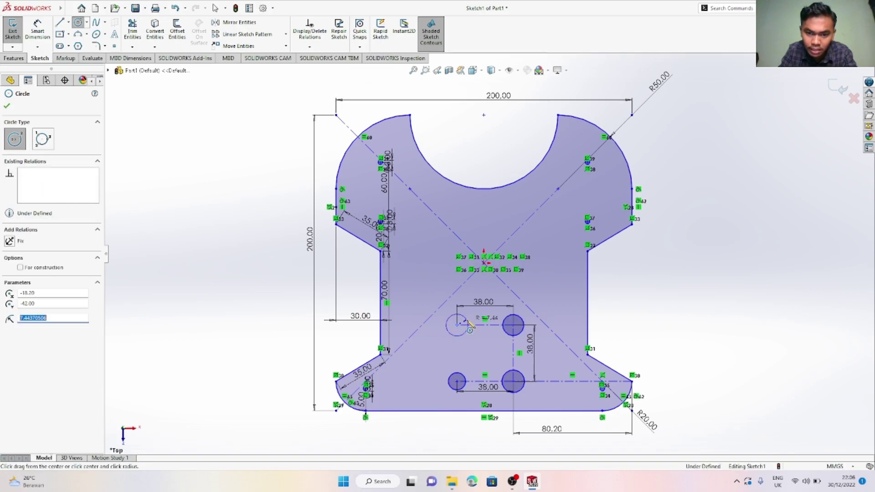
pyautogui.click(467, 322)
pyautogui.press('Escape')
# Set the diameters of the two lower circles in the 38 mm square pattern to 3 mm
pyautogui.click(38, 31)
pyautogui.scroll(-1, 538, 362)
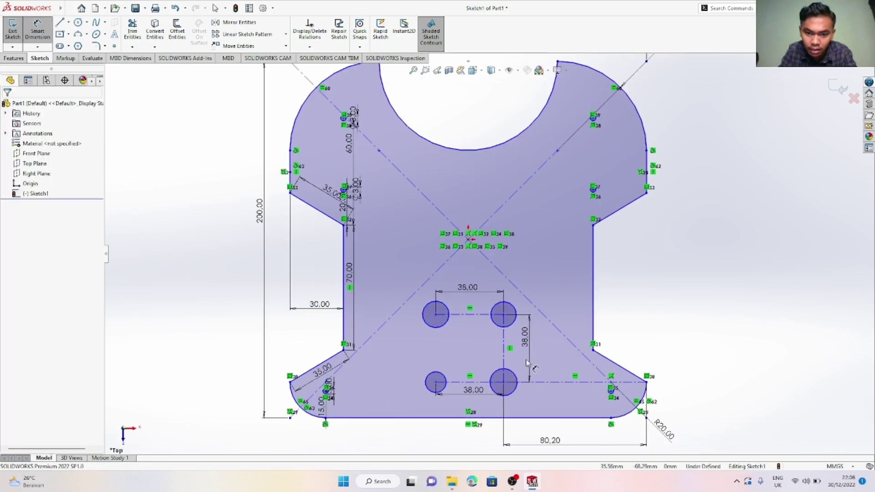
pyautogui.scroll(-2, 528, 363)
pyautogui.click(505, 375)
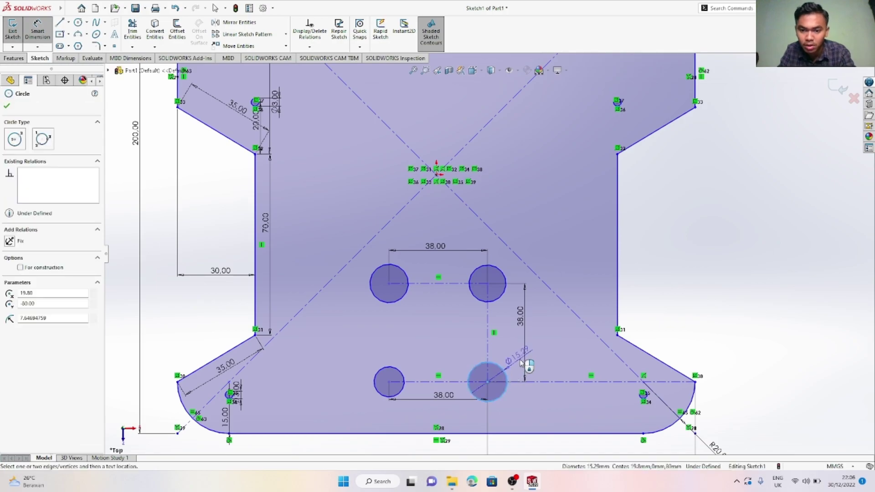
pyautogui.click(536, 358)
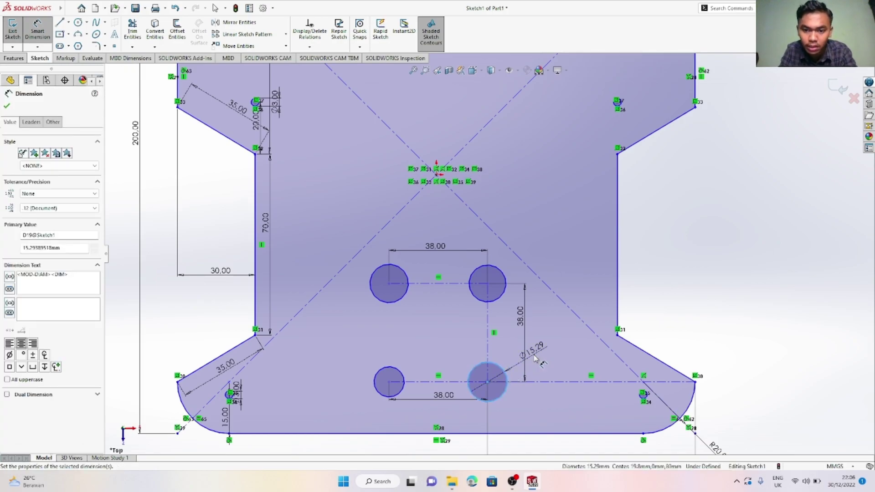
pyautogui.write('3')
pyautogui.press('Return')
pyautogui.click(401, 379)
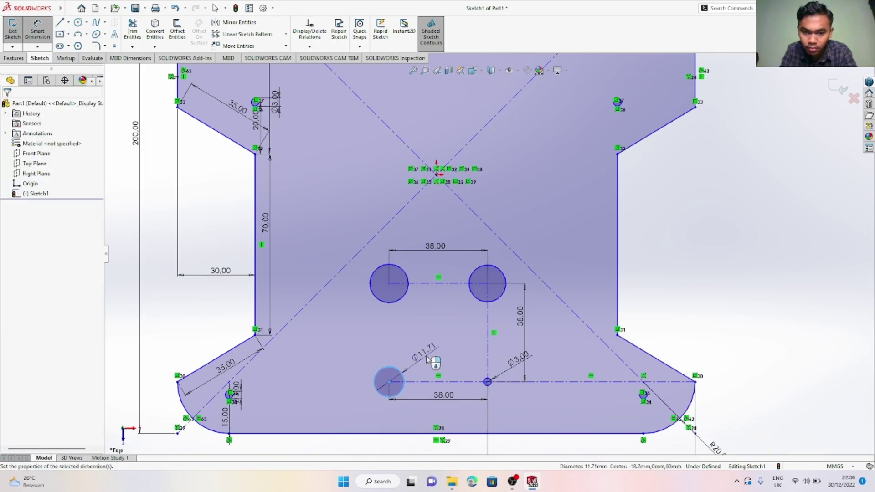
pyautogui.click(427, 357)
pyautogui.write('3')
pyautogui.press('Return')
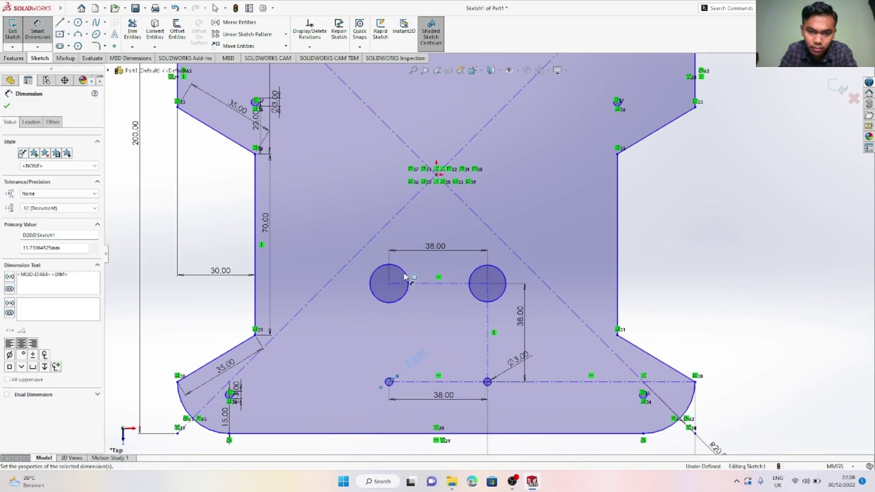
# Set the diameters of the two upper circles in the 38 mm square pattern to 3 mm
pyautogui.click(405, 277)
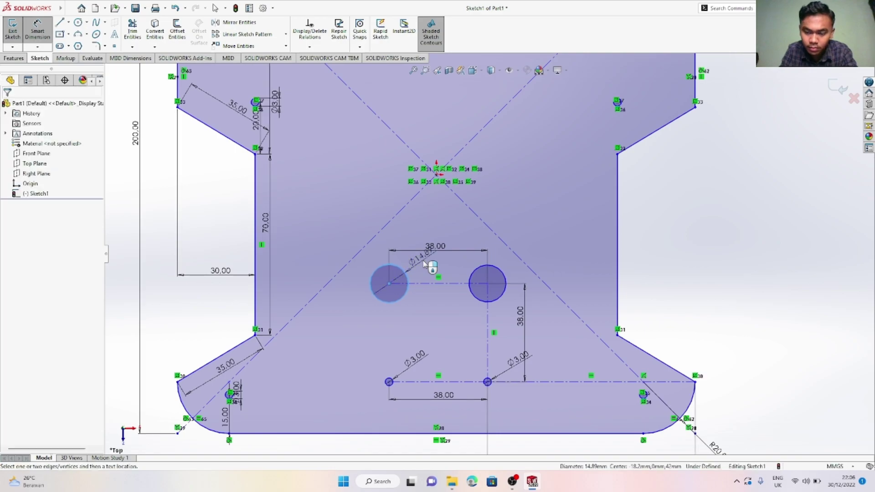
pyautogui.click(423, 264)
pyautogui.write('15')
pyautogui.press('Return')
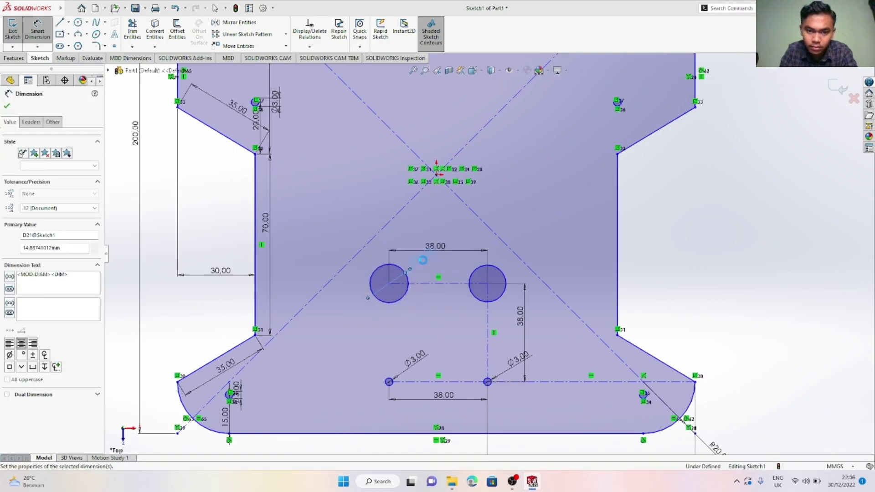
pyautogui.click(506, 277)
pyautogui.click(518, 272)
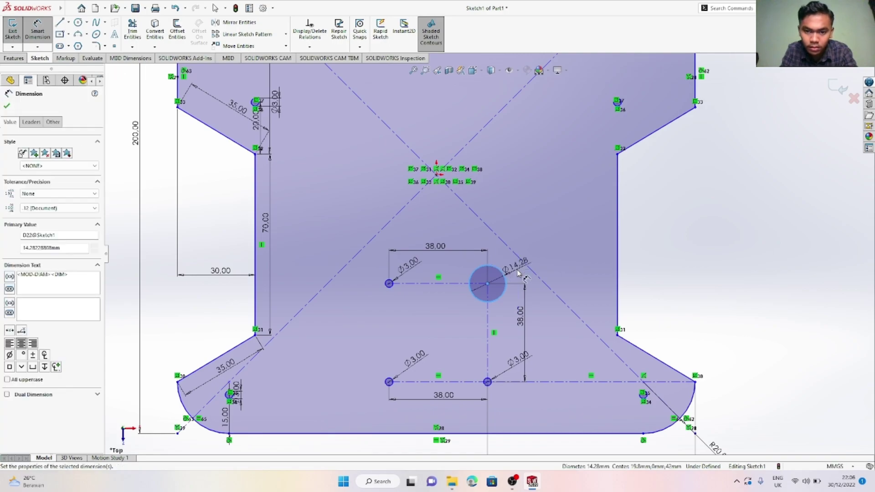
pyautogui.write('3')
pyautogui.press('Return')
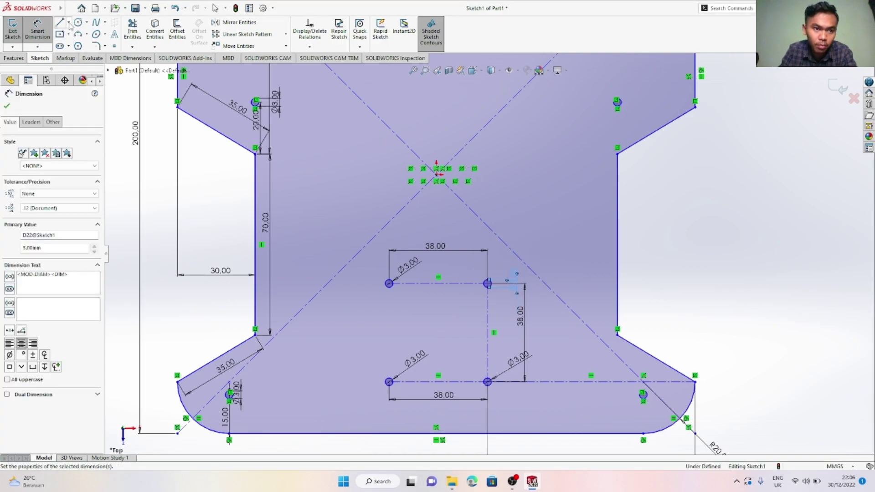
# Draw a horizontal centerline inward from the midpoint of the left notch's vertical edge and set its length to 15 mm
pyautogui.click(69, 22)
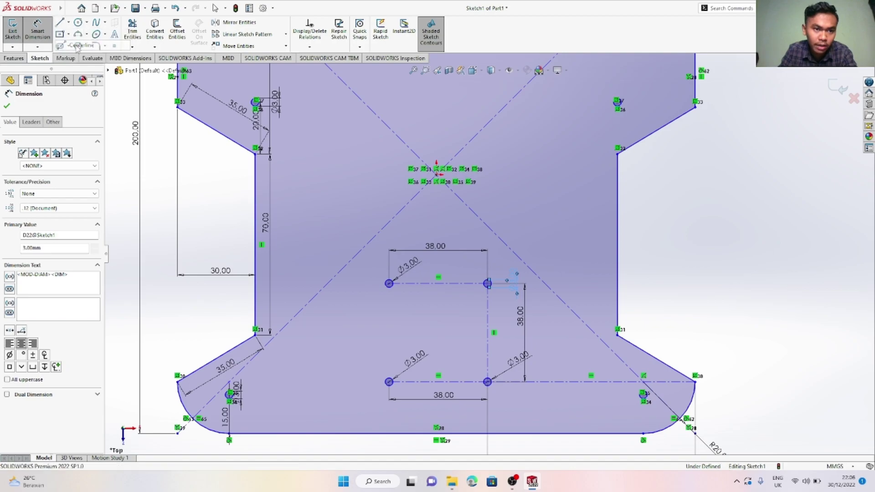
pyautogui.click(81, 41)
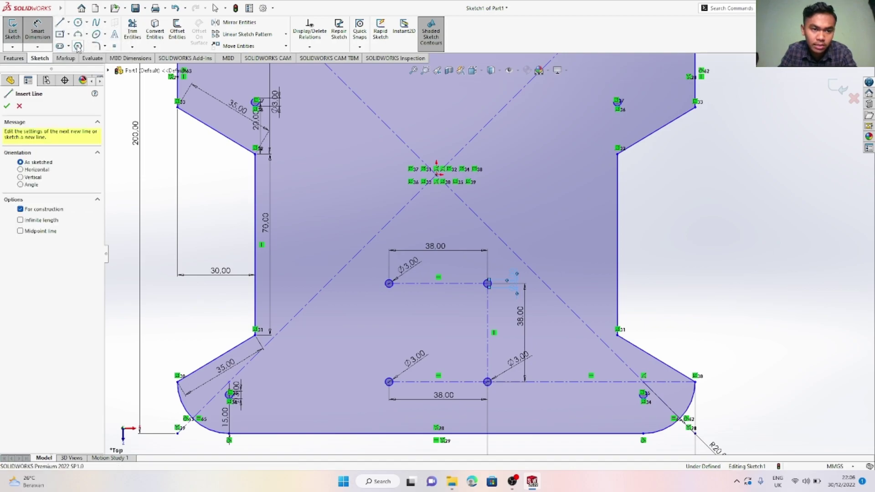
pyautogui.click(255, 244)
pyautogui.click(295, 245)
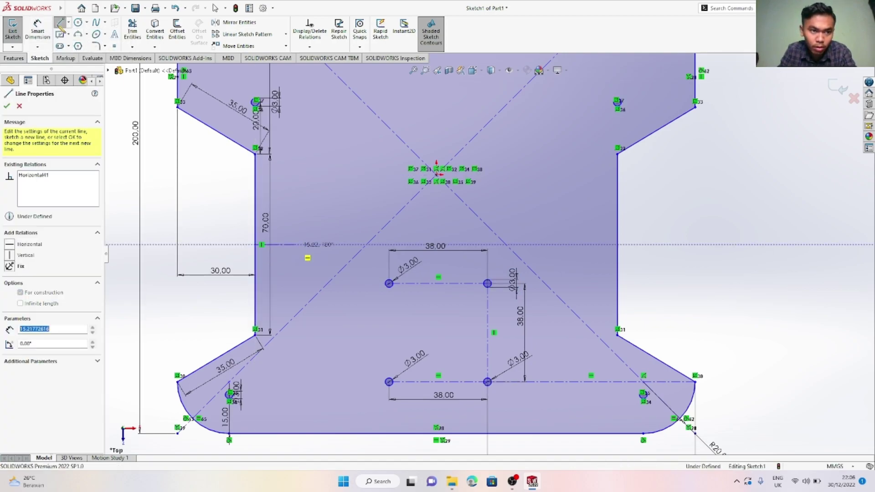
pyautogui.click(38, 29)
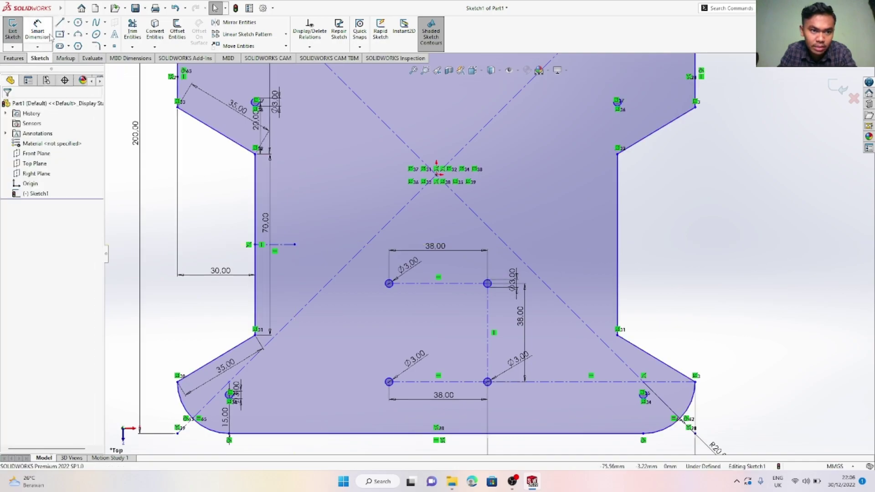
pyautogui.click(285, 232)
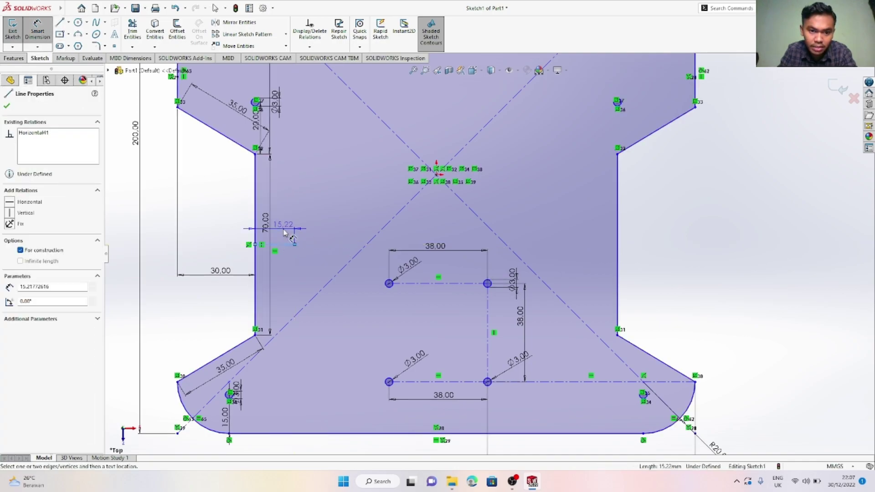
pyautogui.click(283, 230)
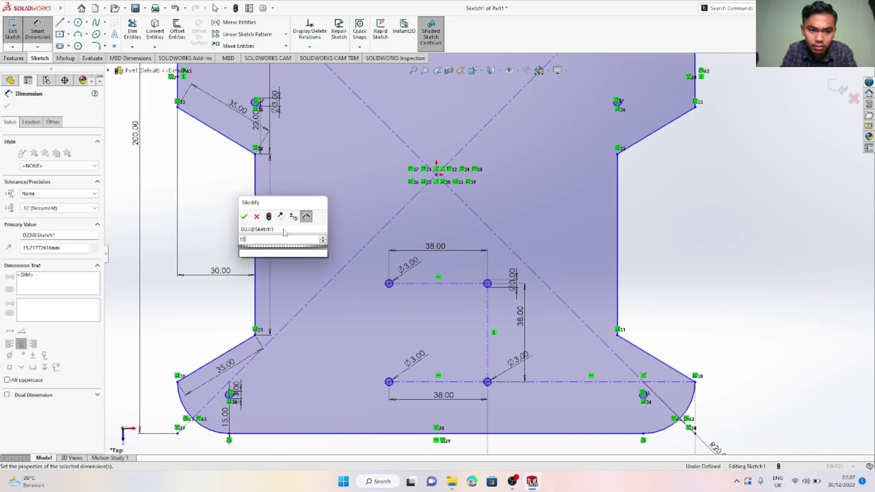
pyautogui.write('15')
pyautogui.press('Return')
# Draw a vertical midpoint centerline centered on the inner end of the left notch's 15 mm centerline and set its length to 30 mm
pyautogui.click(68, 22)
pyautogui.click(83, 45)
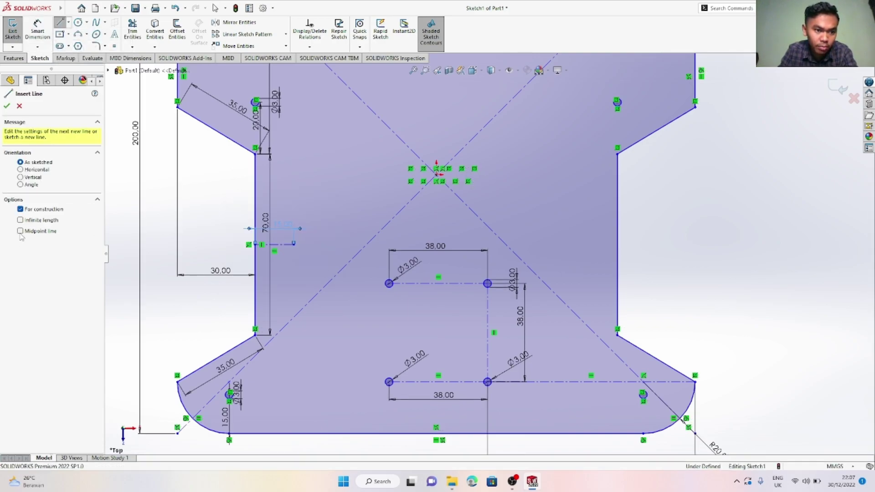
pyautogui.click(21, 231)
pyautogui.click(294, 245)
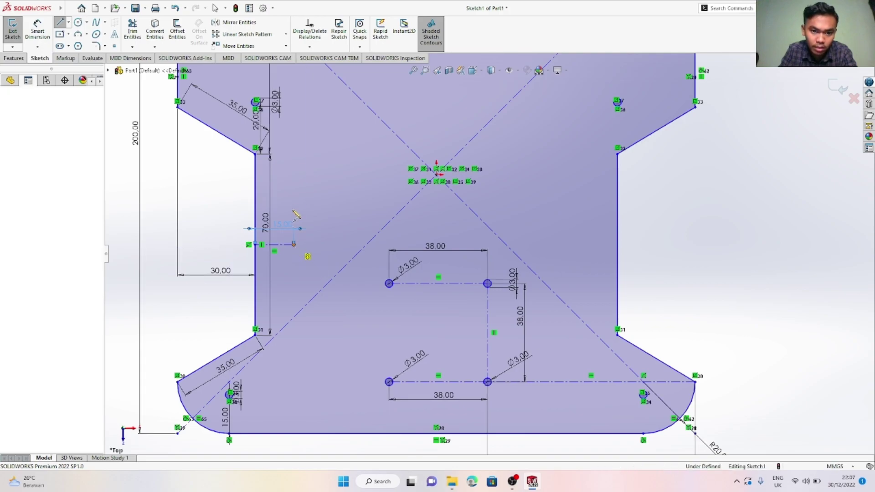
pyautogui.click(294, 194)
pyautogui.press('Escape')
pyautogui.click(37, 30)
pyautogui.click(306, 212)
pyautogui.click(305, 213)
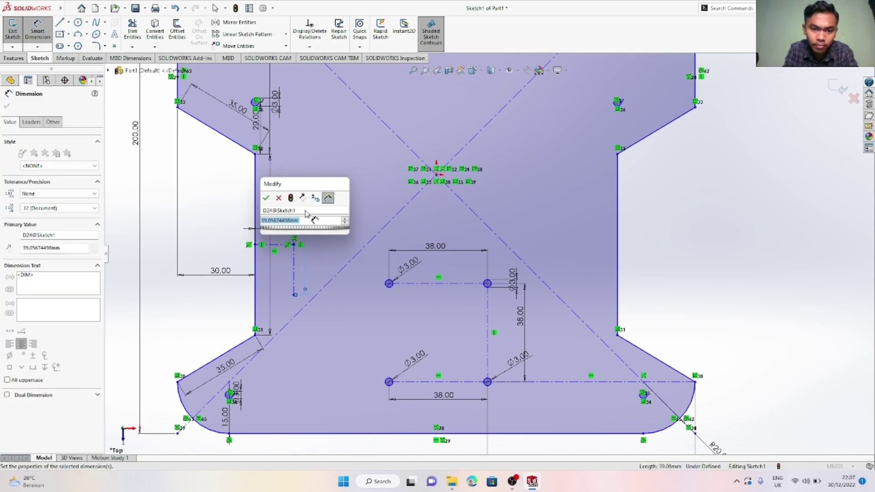
# Draw circles about 8 mm in diameter at both ends of the 30 mm vertical centerline
pyautogui.click(87, 22)
pyautogui.click(90, 34)
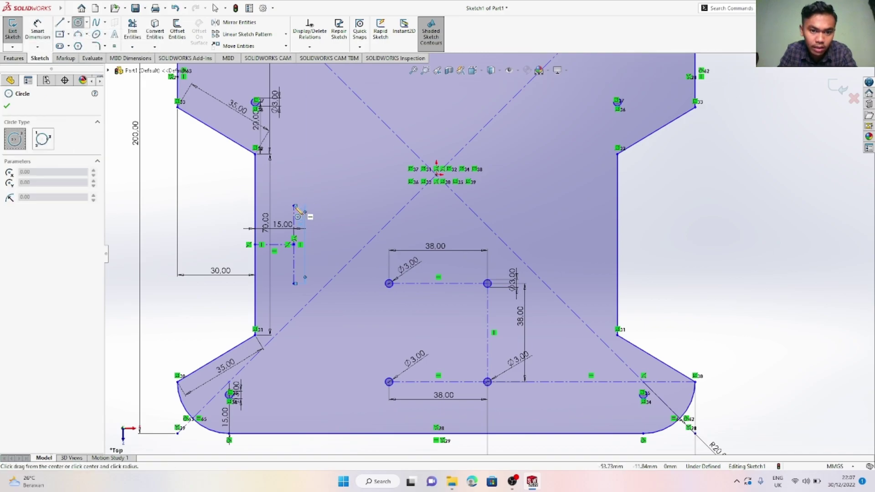
pyautogui.moveTo(294, 206); pyautogui.dragTo(304, 206)
pyautogui.moveTo(294, 283); pyautogui.dragTo(302, 291)
# Set the diameters of both circles on the 30 mm vertical centerline to 3 mm
pyautogui.click(37, 31)
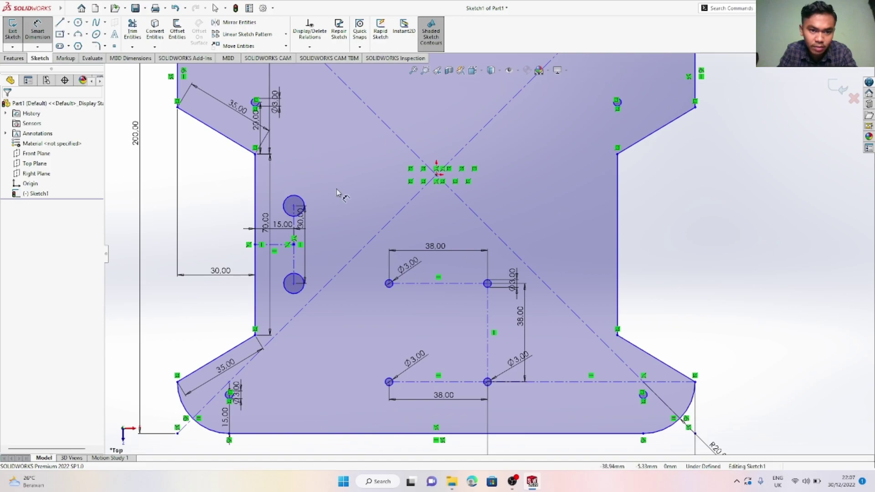
pyautogui.click(304, 203)
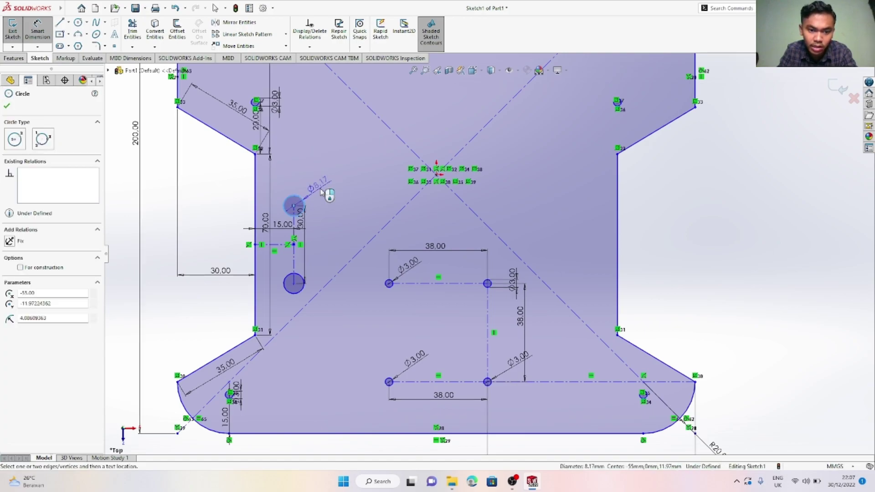
pyautogui.click(321, 190)
pyautogui.press('Return')
pyautogui.click(300, 294)
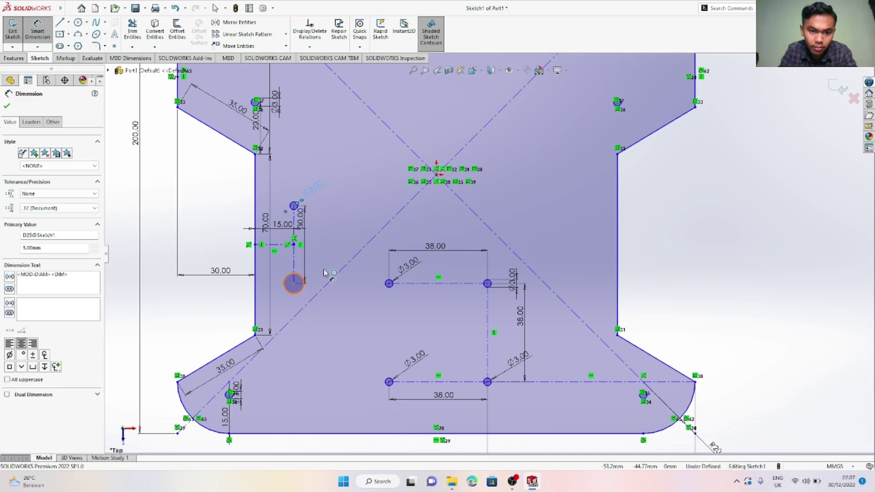
pyautogui.click(325, 273)
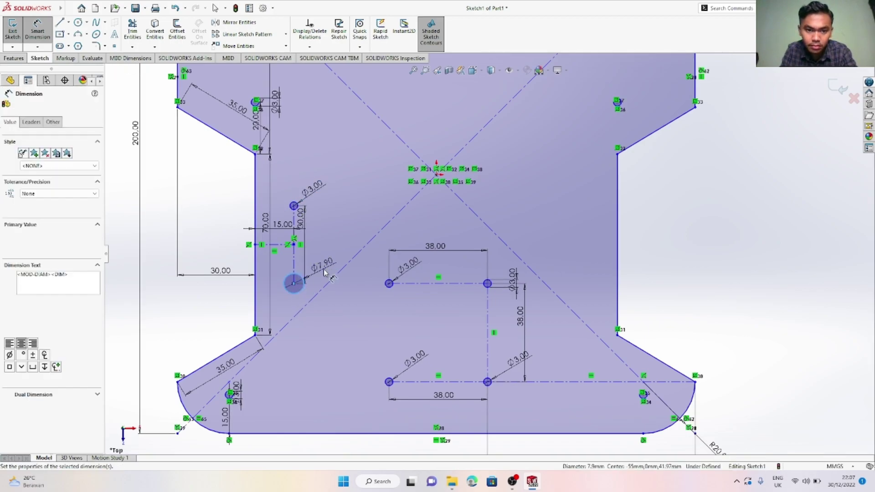
pyautogui.press('Return')
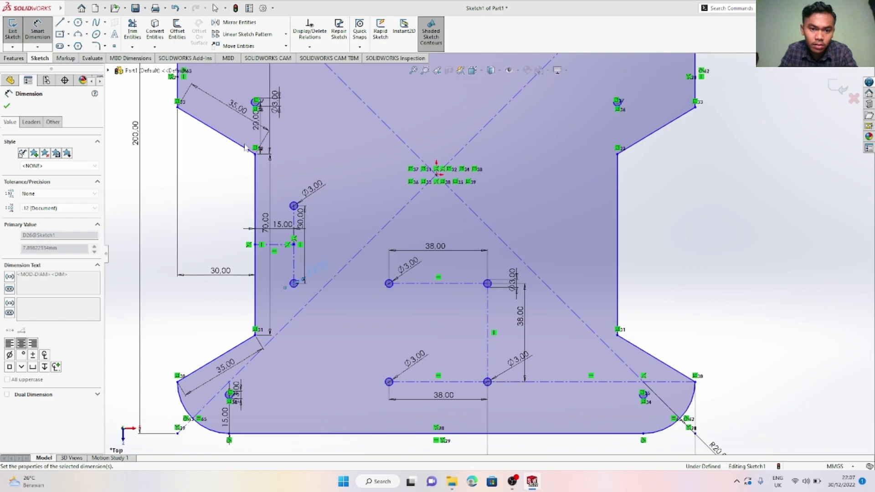
pyautogui.click(69, 23)
pyautogui.click(78, 39)
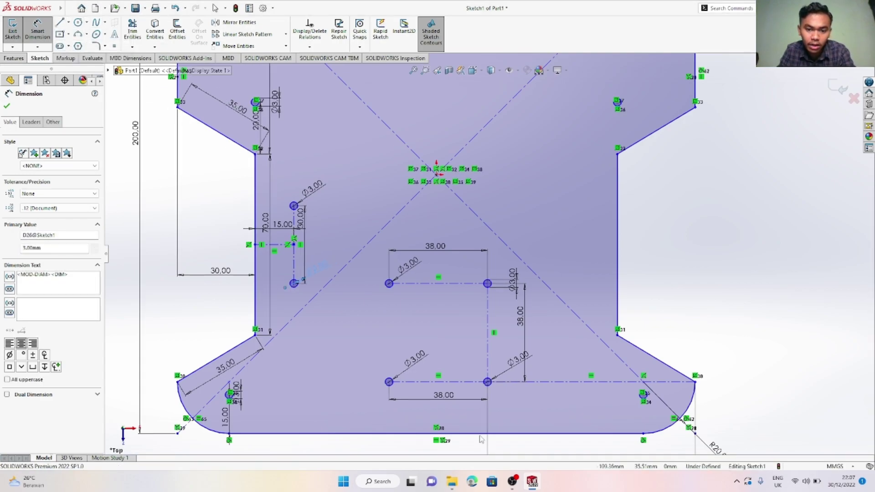
pyautogui.click(617, 244)
pyautogui.press('Escape')
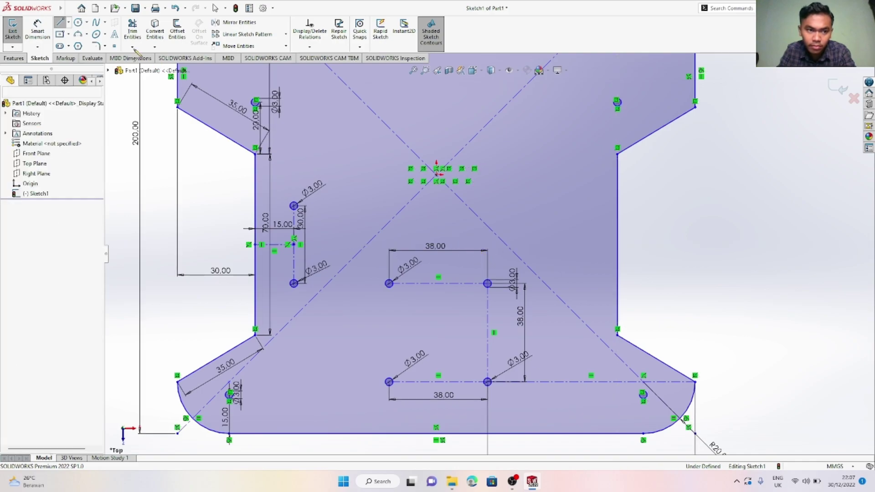
# Draw a horizontal centerline about 59 mm inward from the right notch's vertical edge, then a vertical centerline about 80 mm down to the bottom edge
pyautogui.click(68, 22)
pyautogui.click(79, 39)
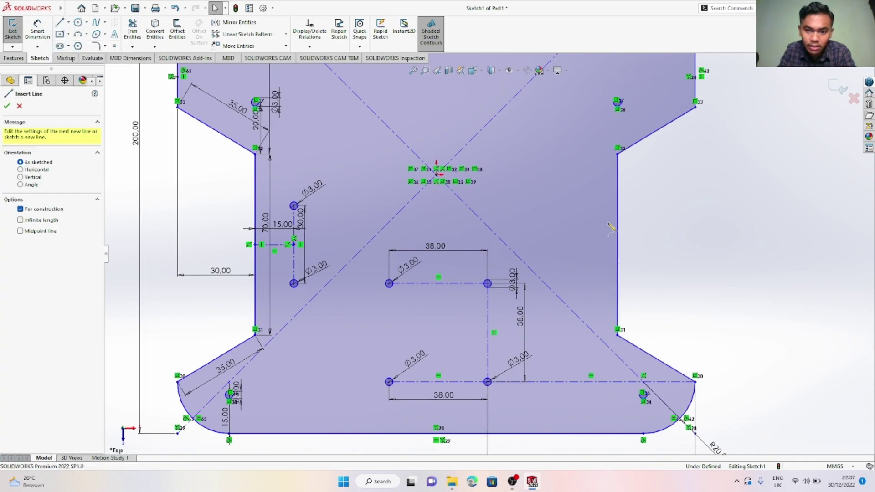
pyautogui.click(617, 227)
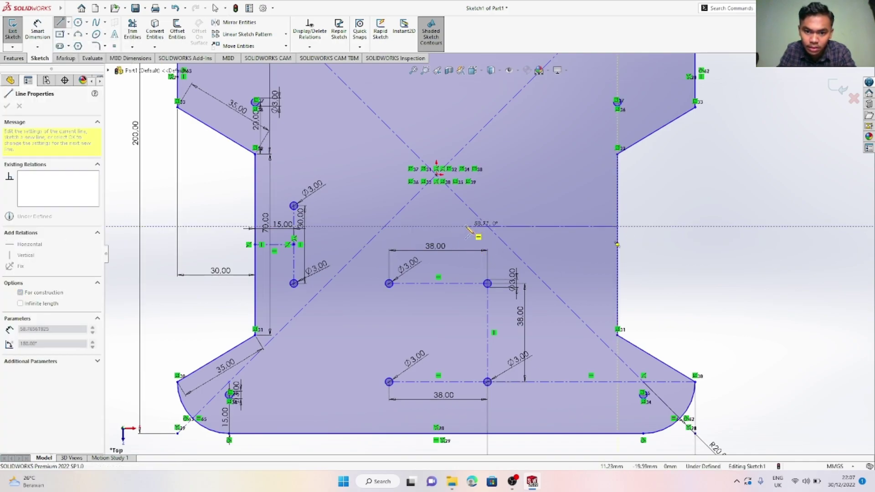
pyautogui.click(465, 227)
pyautogui.click(466, 434)
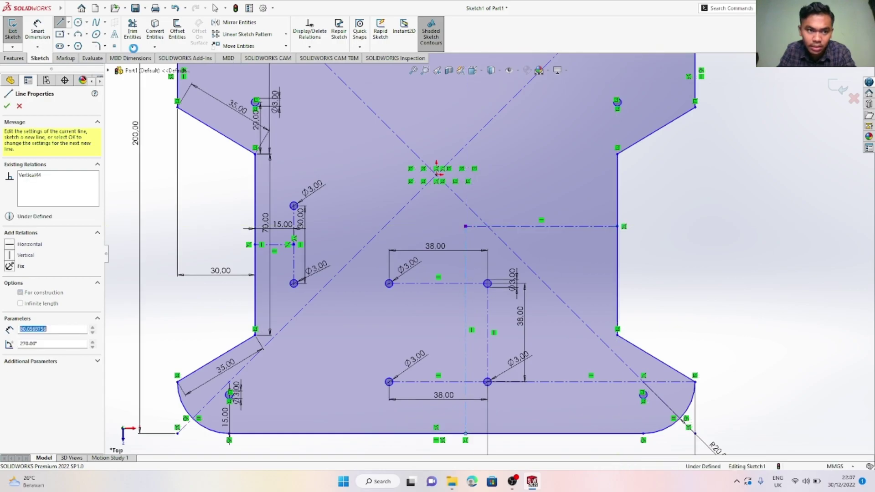
pyautogui.press('Escape')
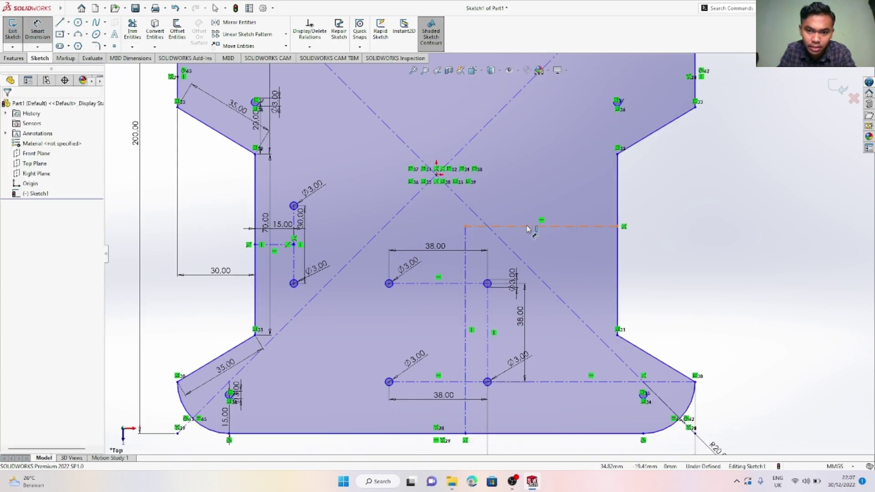
# Set the new horizontal centerline's length to 52.59 mm and the vertical one's length to 75.82 mm
pyautogui.click(528, 217)
pyautogui.click(528, 212)
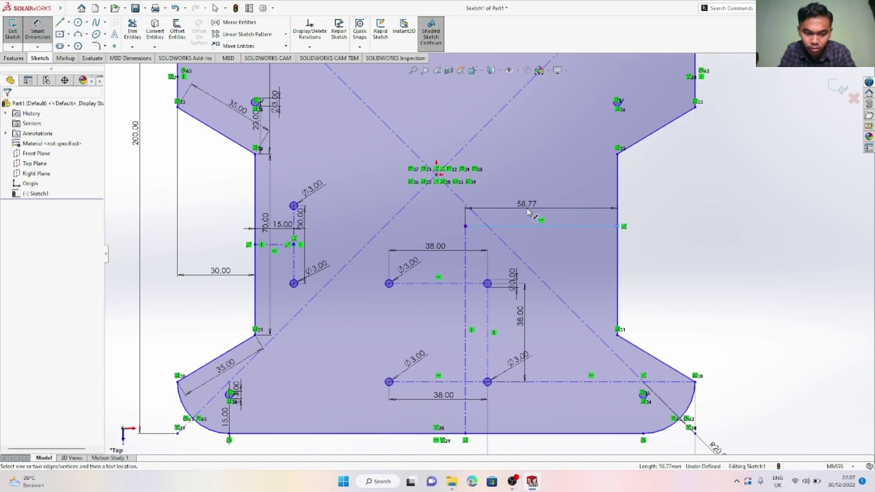
pyautogui.write('52.5')
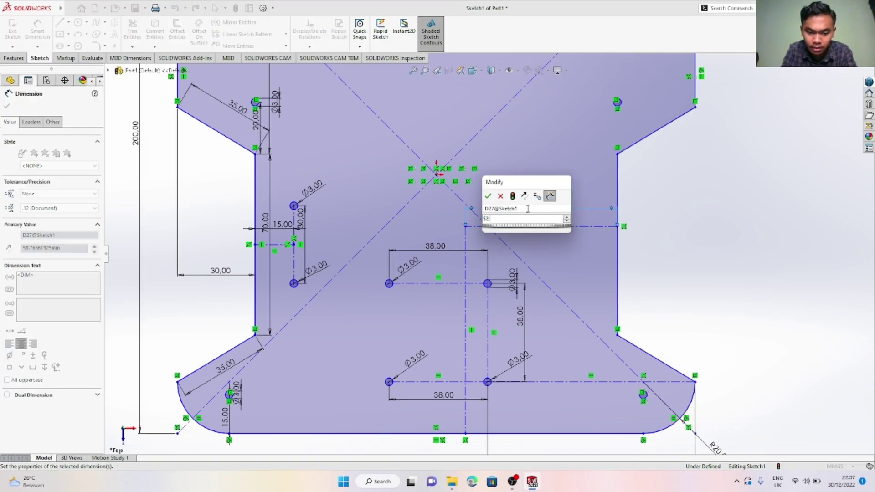
pyautogui.press('Return')
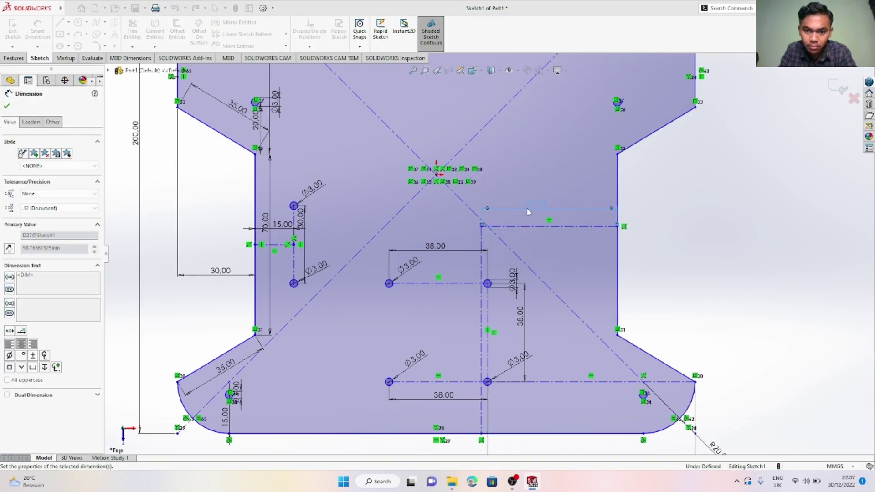
pyautogui.click(481, 343)
pyautogui.click(467, 337)
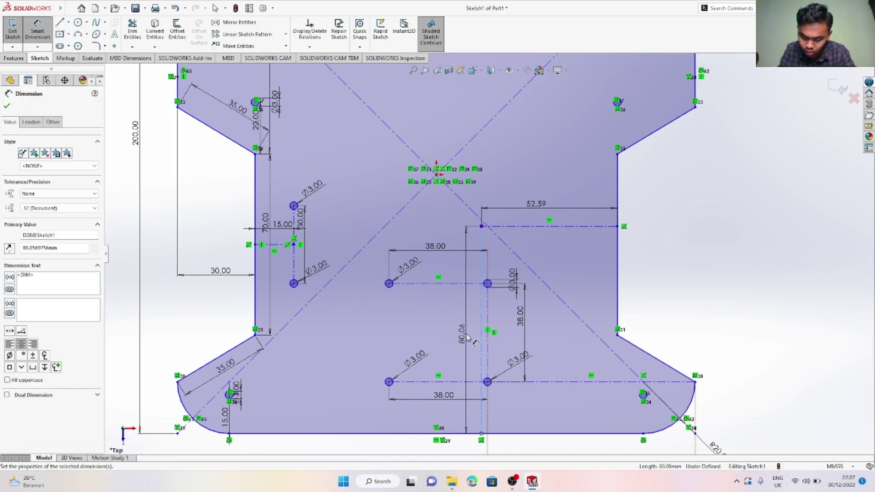
pyautogui.write('75.0')
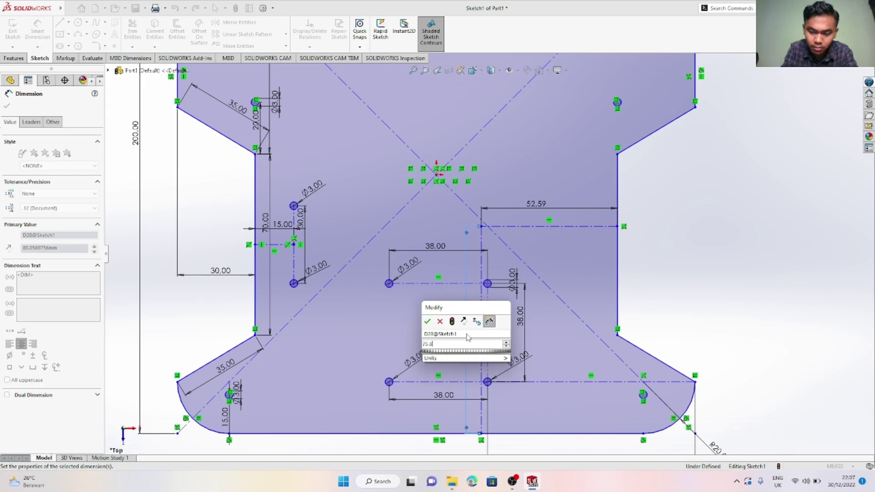
pyautogui.press('Return')
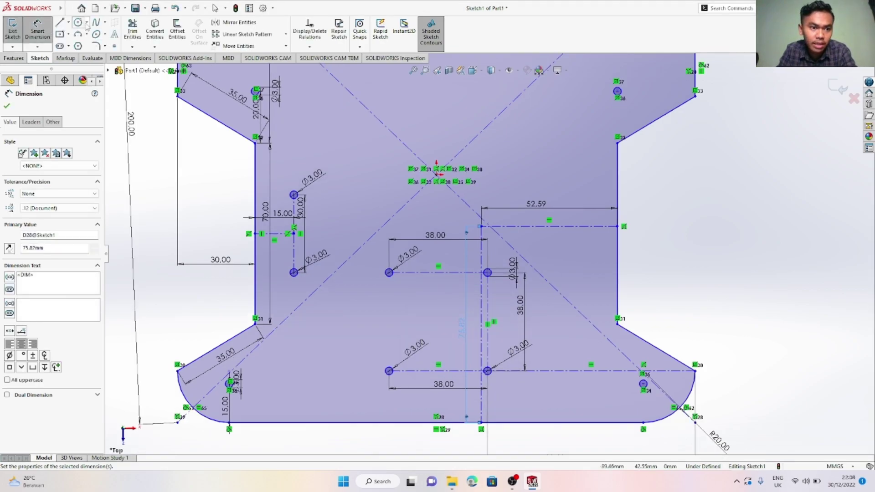
# Draw a circle centered on the corner where the 52.59 mm and 75.82 mm centerlines meet
pyautogui.click(92, 38)
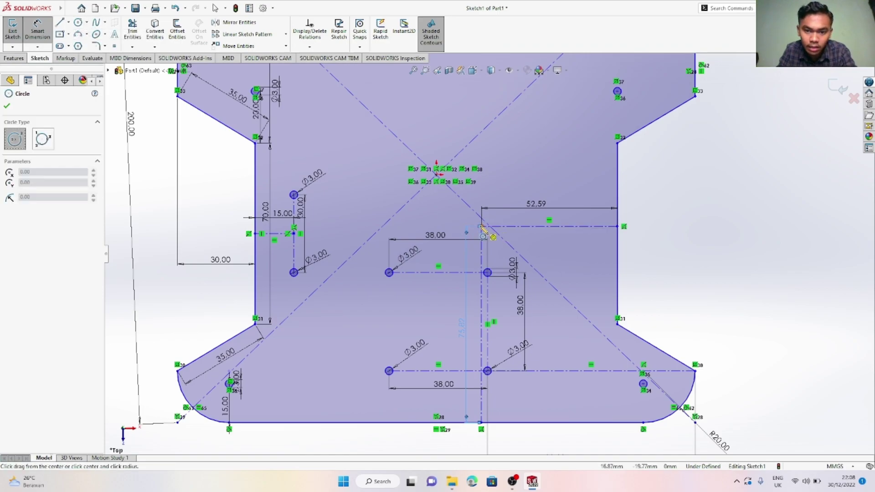
pyautogui.click(491, 232)
pyautogui.press('Escape')
# From the new circle's center, draw a horizontal centerline about 34 mm leftward, then a vertical centerline about 20 mm upward from its end
pyautogui.click(68, 21)
pyautogui.click(78, 46)
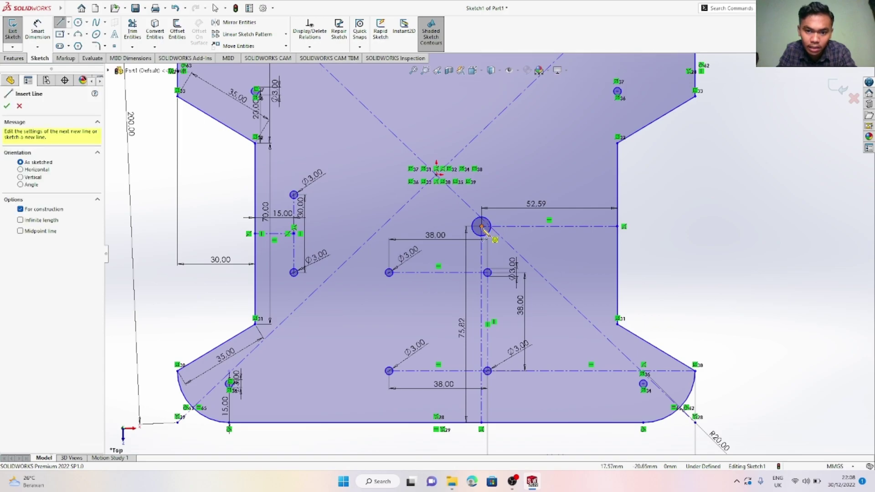
pyautogui.click(482, 228)
pyautogui.click(394, 227)
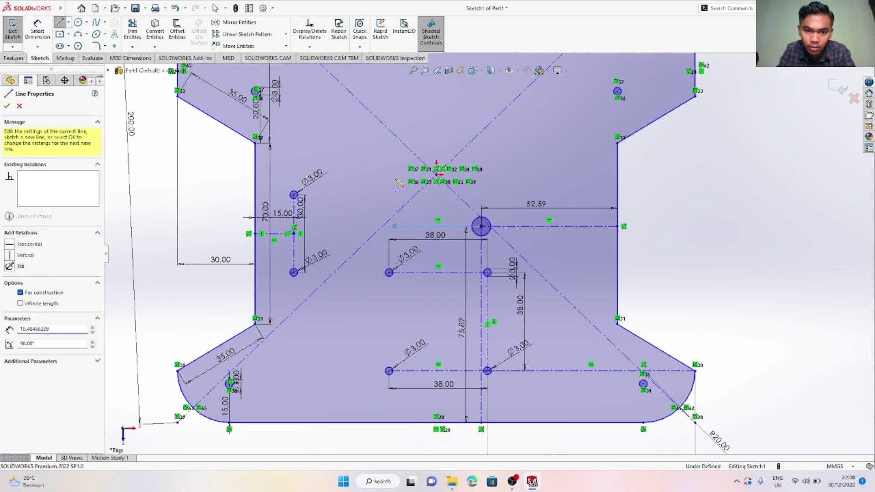
pyautogui.doubleClick(394, 175)
# Set the length of the horizontal centerline left of the circle to 50.80 mm and the connected vertical centerline to 15.24 mm
pyautogui.click(40, 32)
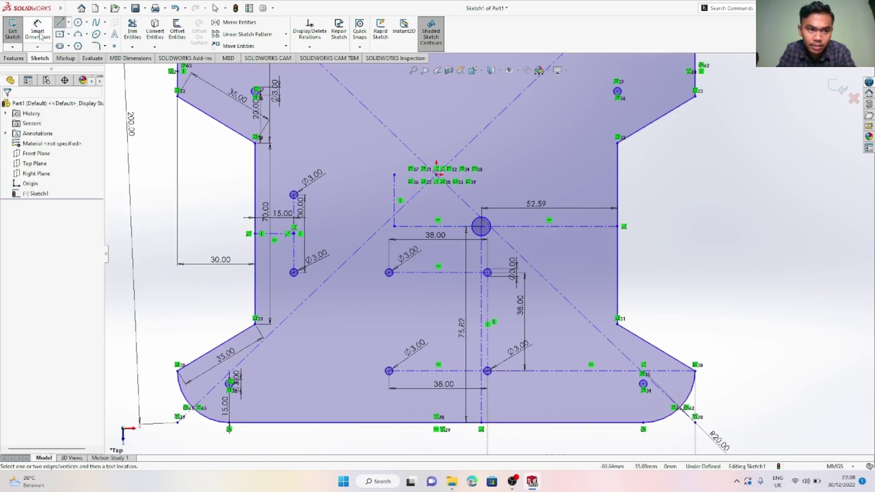
pyautogui.click(442, 227)
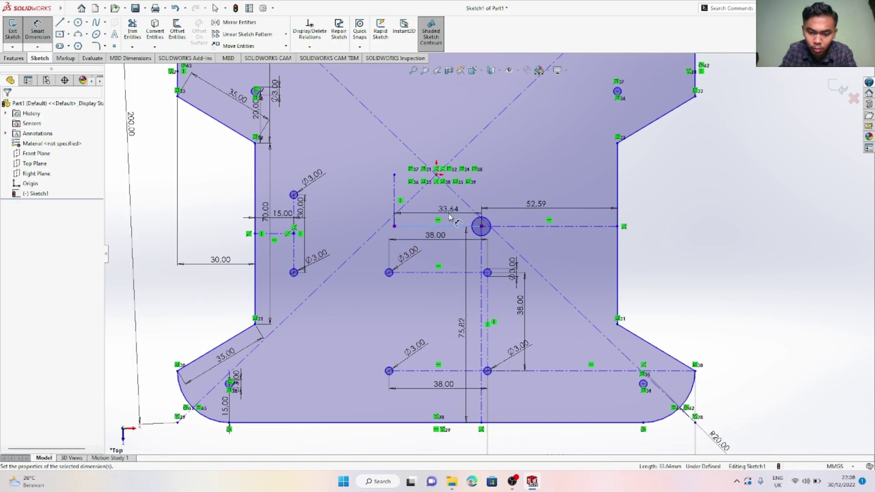
pyautogui.click(450, 218)
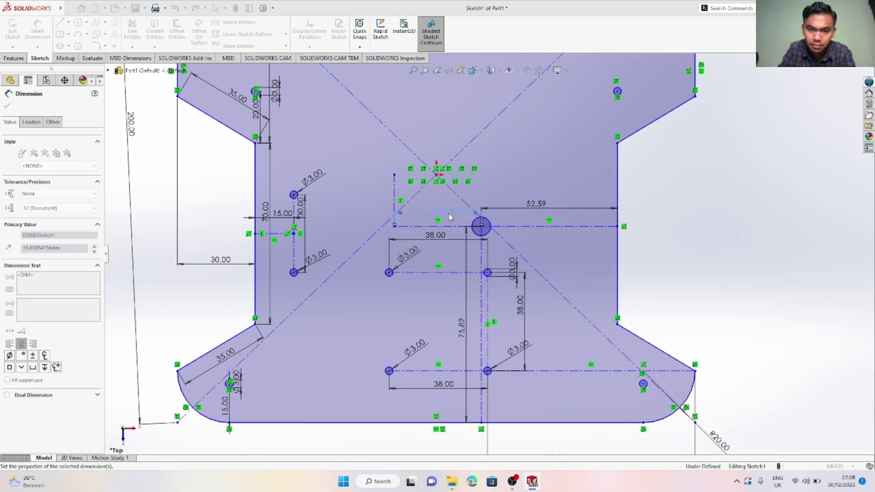
pyautogui.moveTo(395, 203); pyautogui.dragTo(351, 198)
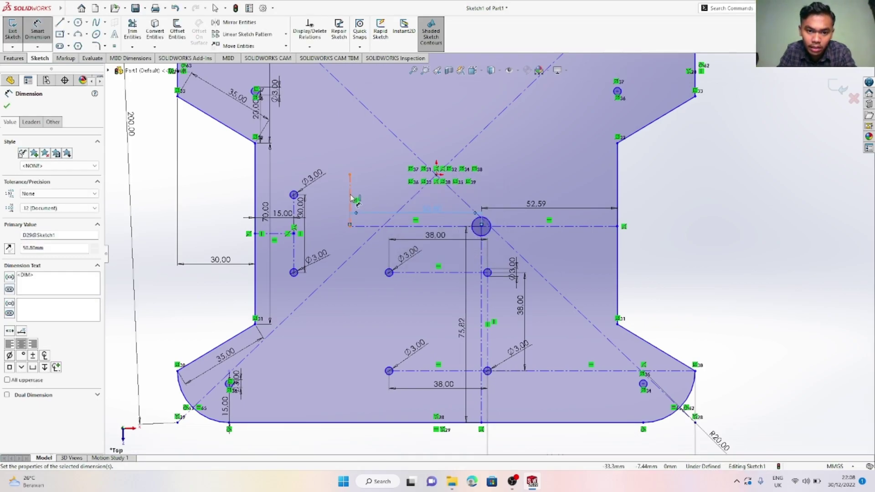
pyautogui.click(351, 197)
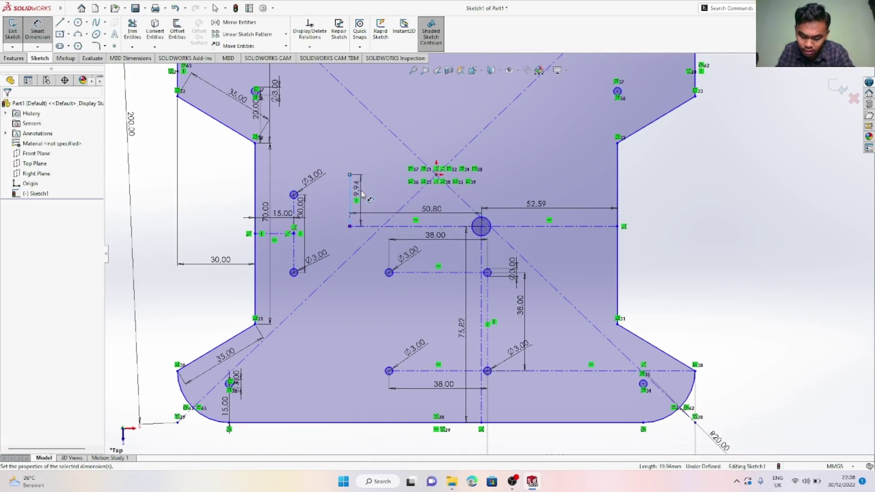
pyautogui.click(362, 195)
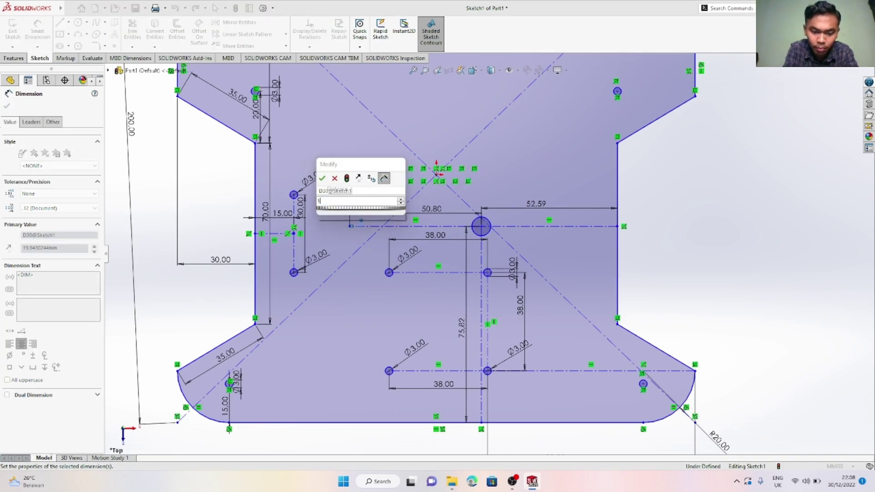
pyautogui.press('Return')
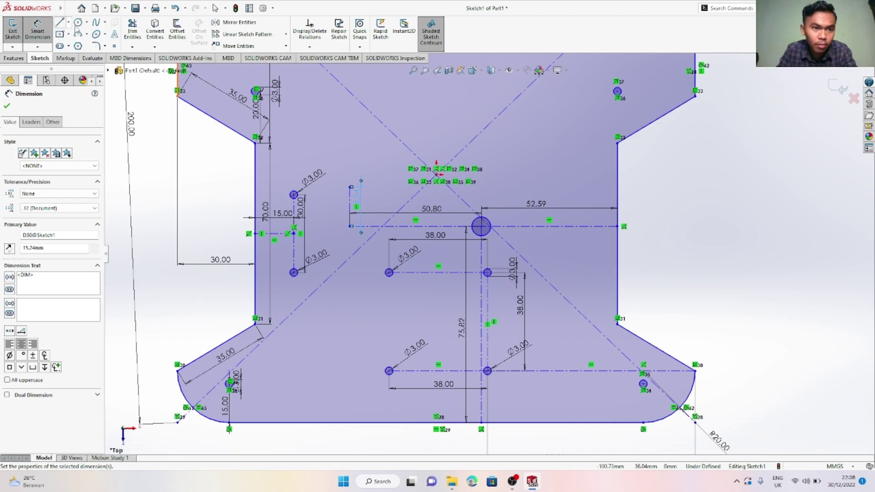
# Draw a circle centered on the upper end of the 15.24 mm vertical centerline
pyautogui.click(78, 22)
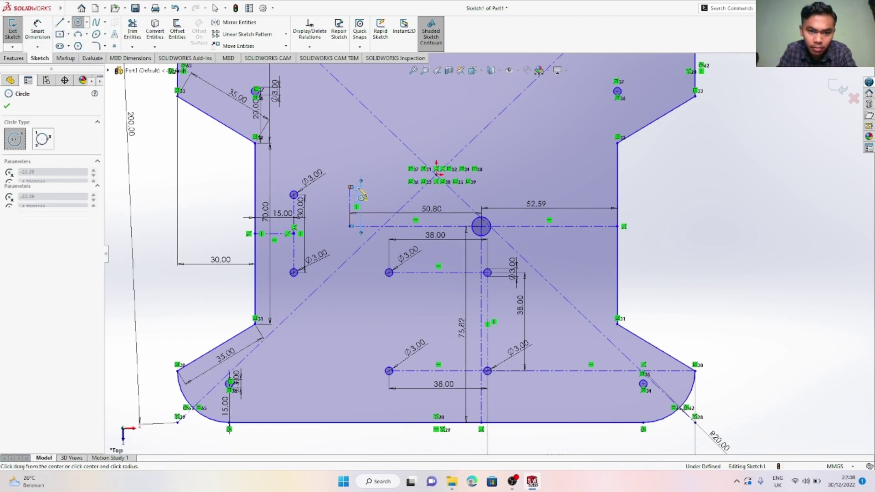
pyautogui.click(350, 187)
pyautogui.click(363, 188)
pyautogui.press('Escape')
pyautogui.click(86, 22)
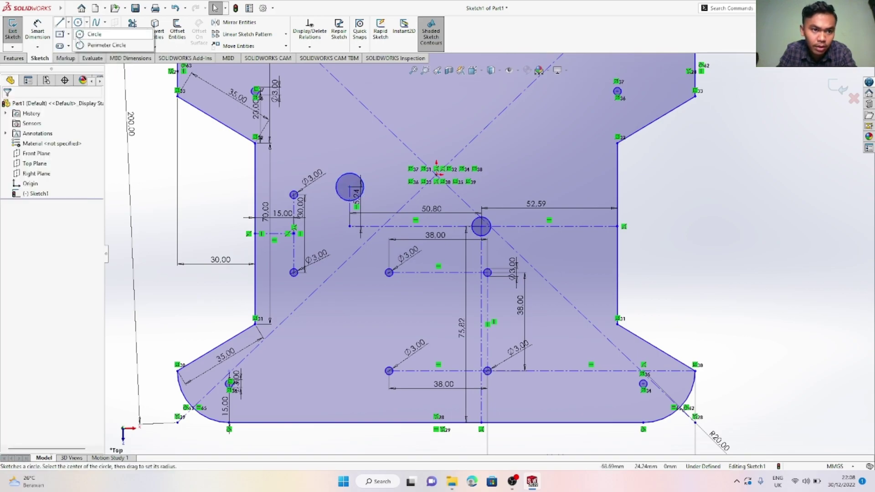
# Draw a vertical centerline about 19 mm upward from the center of the circle at the top of the 15.24 mm centerline
pyautogui.click(68, 23)
pyautogui.click(89, 46)
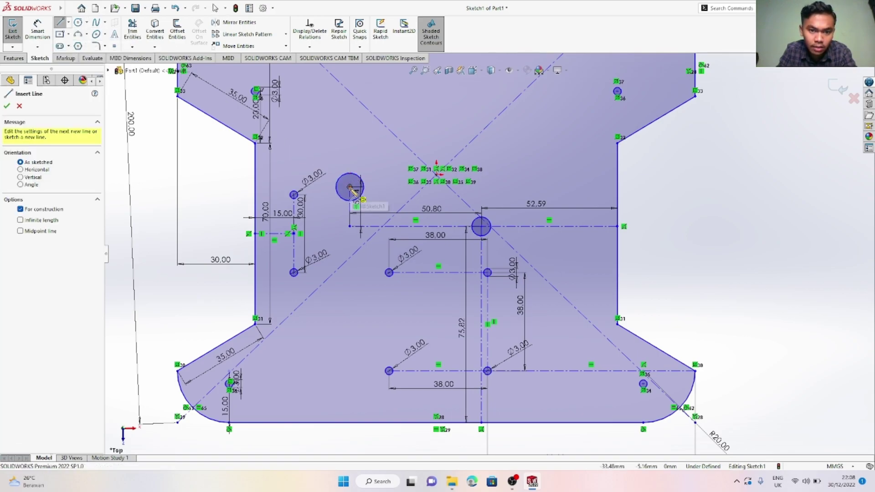
pyautogui.click(349, 188)
pyautogui.click(349, 137)
# Set the length of the new vertical centerline to 27.94 mm
pyautogui.click(44, 31)
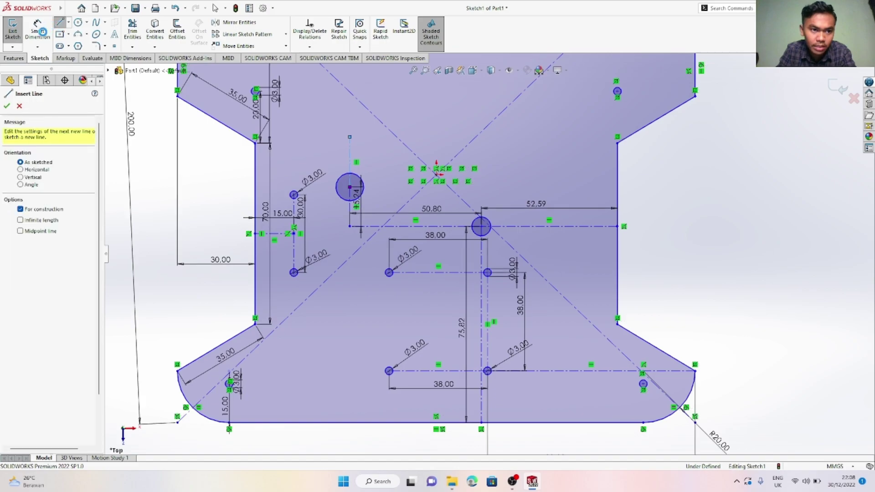
pyautogui.click(369, 155)
pyautogui.click(369, 155)
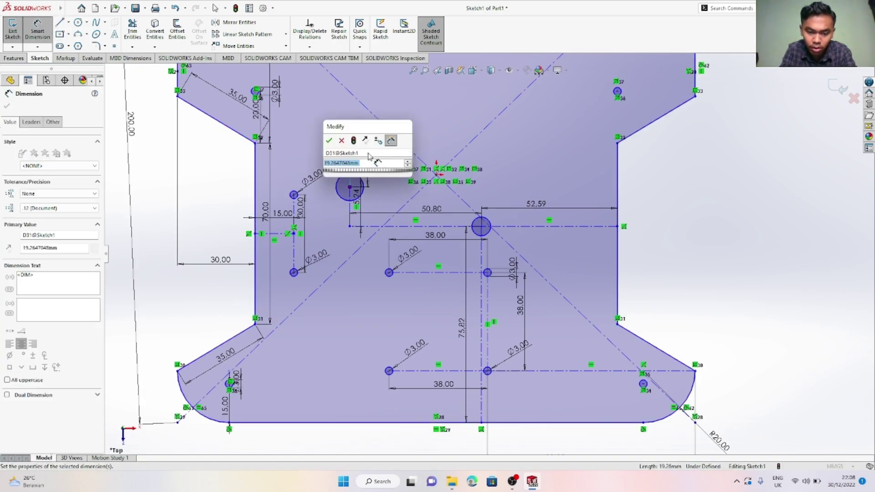
pyautogui.write('27')
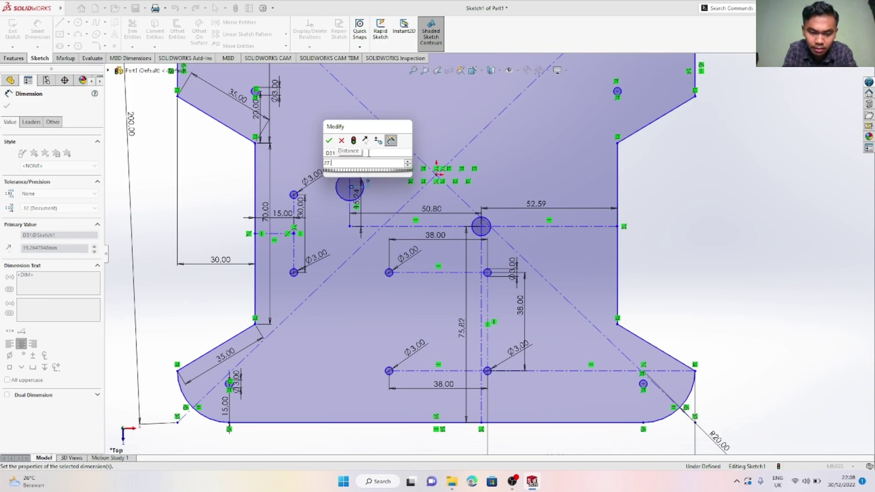
pyautogui.write('.94')
pyautogui.press('Return')
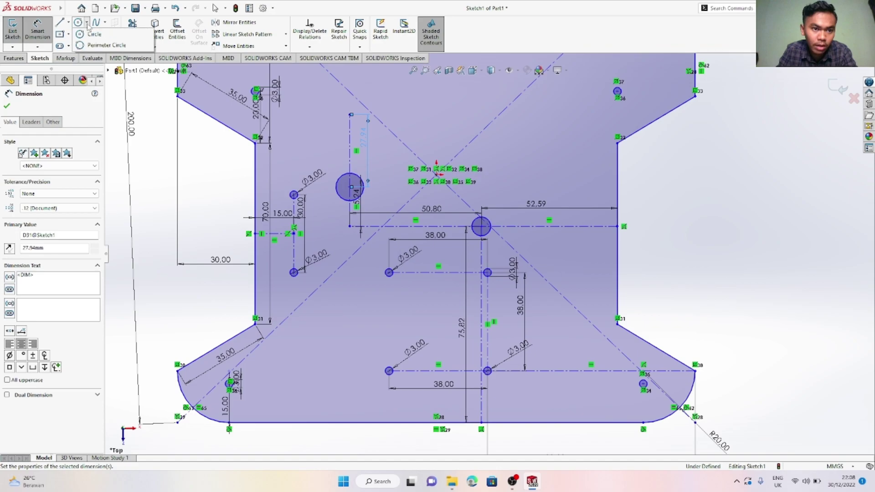
# Draw a circle about 10 mm in diameter centered on the upper end of the 27.94 mm centerline
pyautogui.click(78, 22)
pyautogui.click(351, 115)
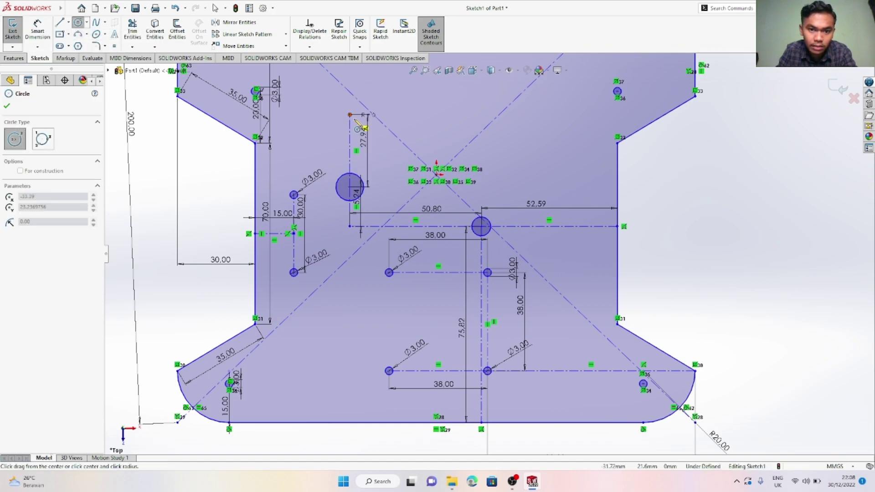
pyautogui.click(358, 125)
pyautogui.press('Escape')
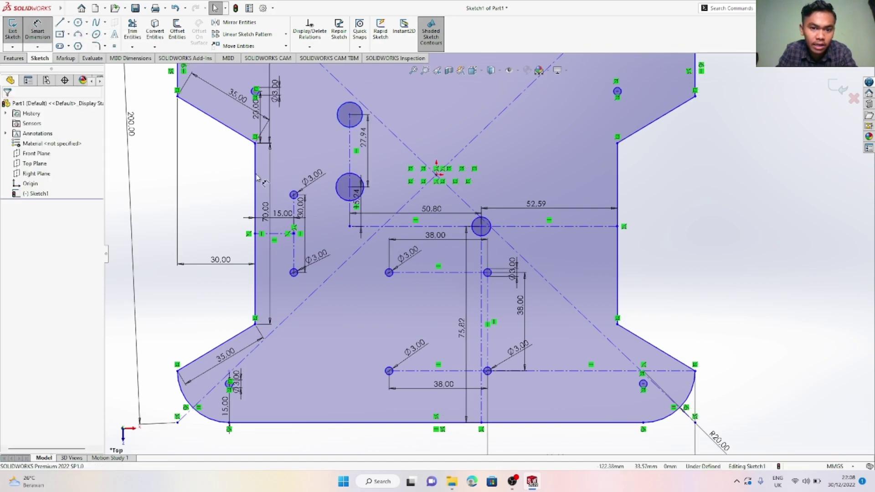
# Set the diameters of the three circles on the 50.80, 15.24 and 27.94 mm centerline chain to 3 mm each
pyautogui.click(482, 227)
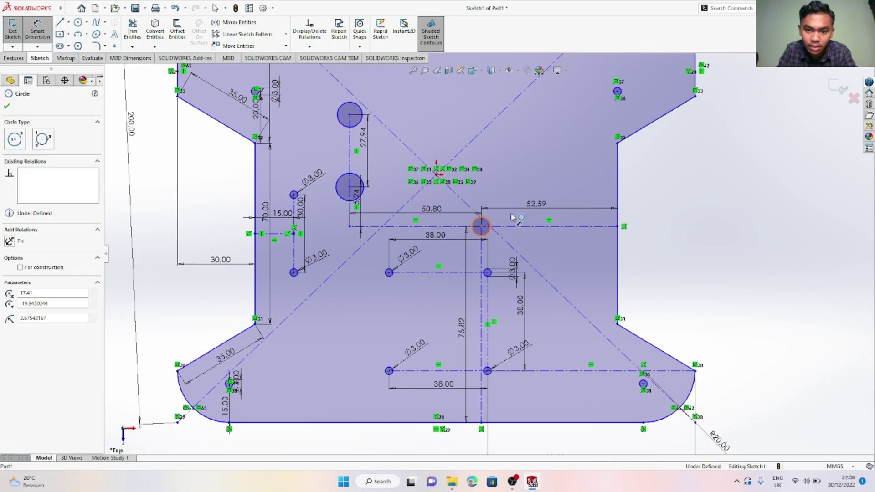
pyautogui.click(512, 215)
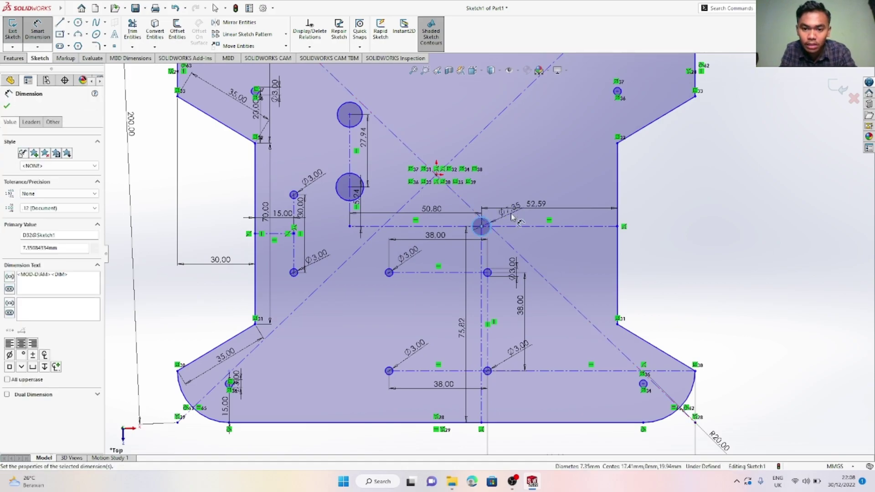
pyautogui.press('Return')
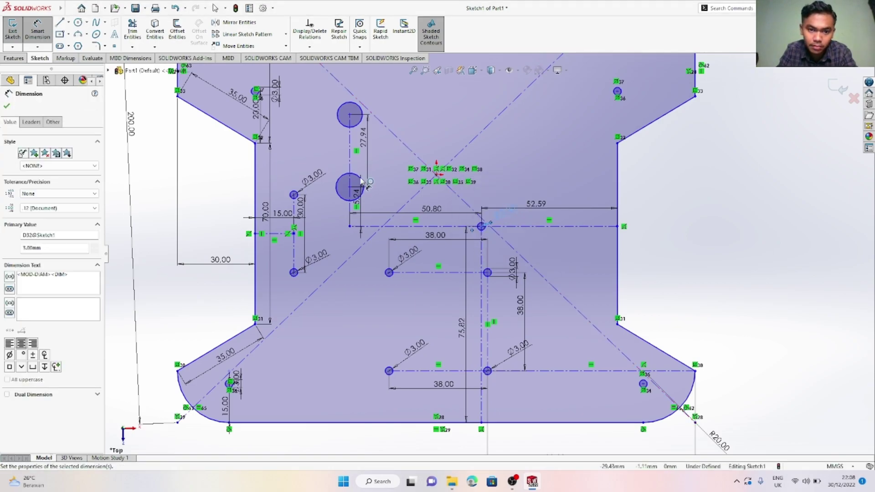
pyautogui.click(359, 179)
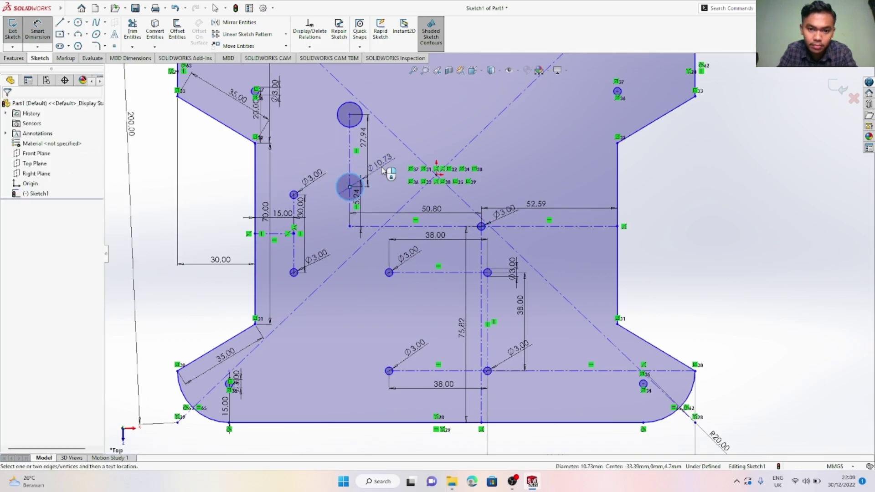
pyautogui.click(384, 171)
pyautogui.press('Return')
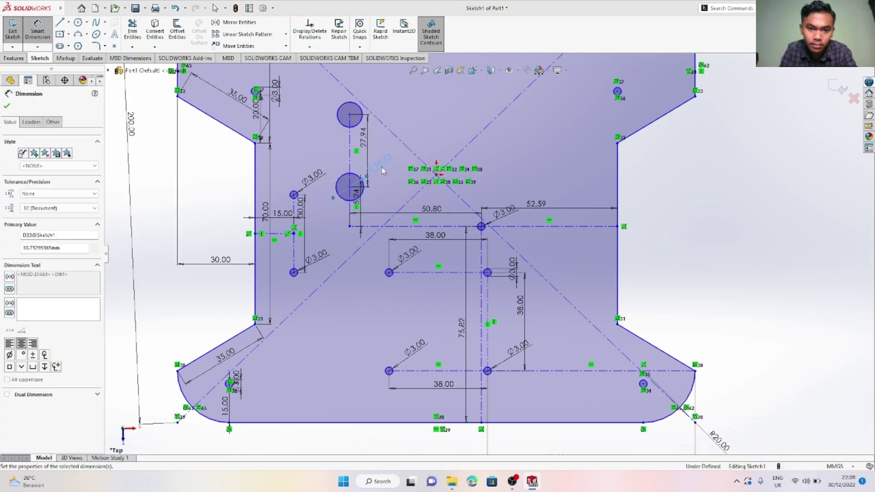
pyautogui.click(359, 123)
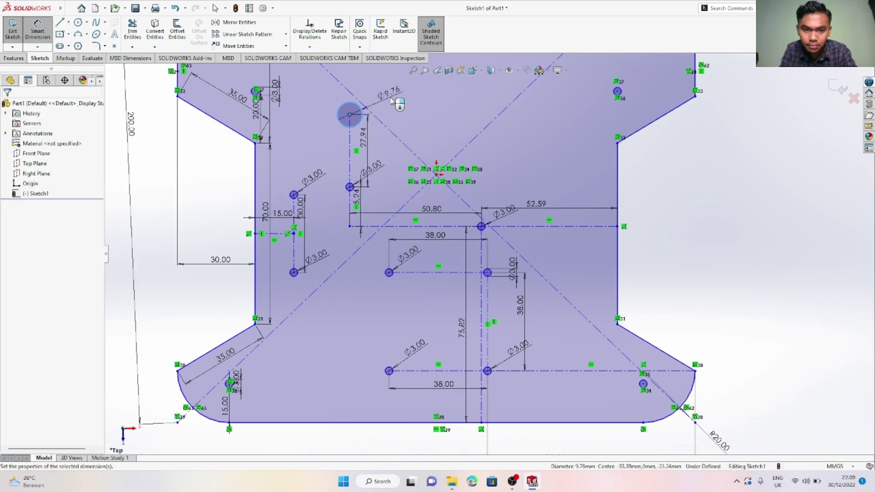
pyautogui.click(392, 101)
pyautogui.press('Return')
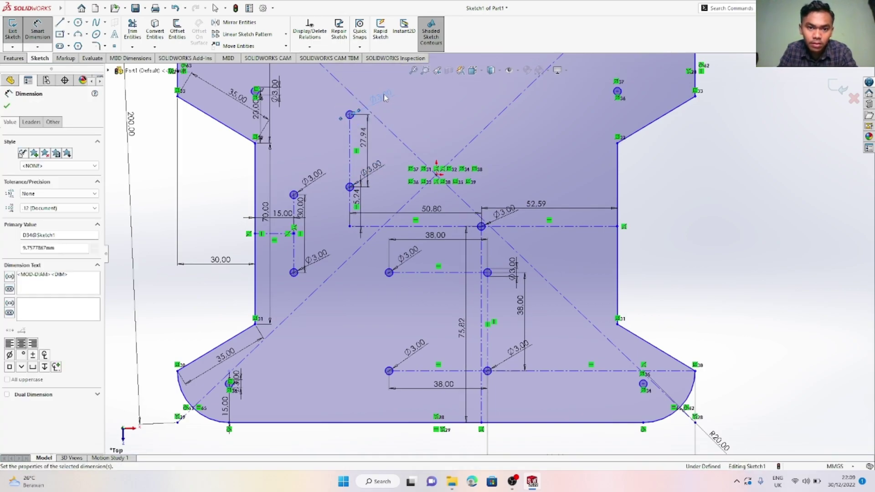
pyautogui.press('Escape')
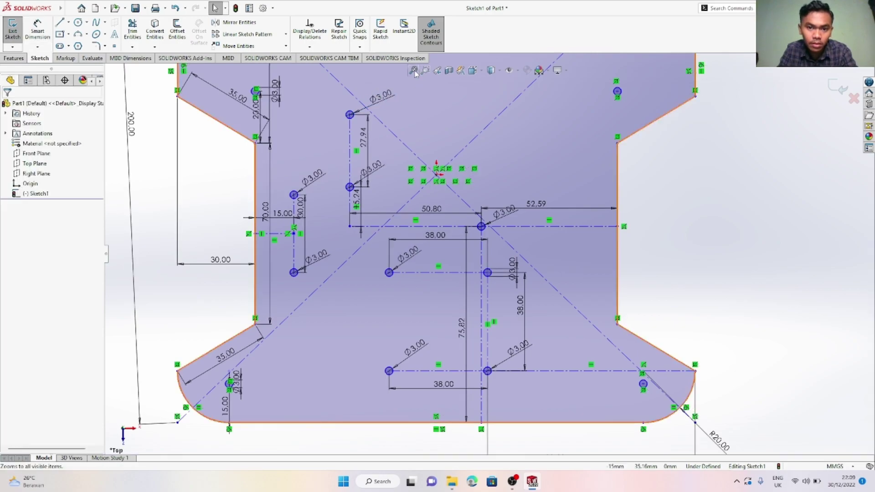
# Mirror the two 3 mm holes spaced 30 mm apart beside the plate's left edge about the Right Plane
pyautogui.click(413, 70)
pyautogui.click(239, 22)
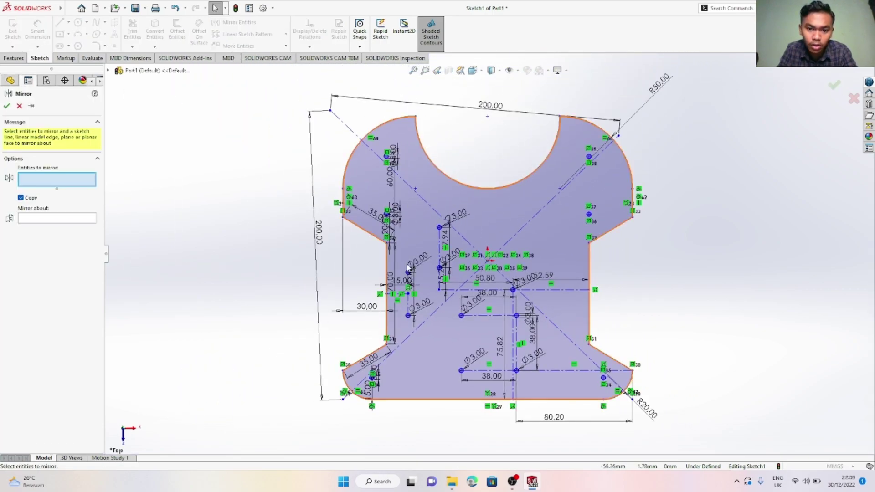
pyautogui.scroll(-3, 408, 269)
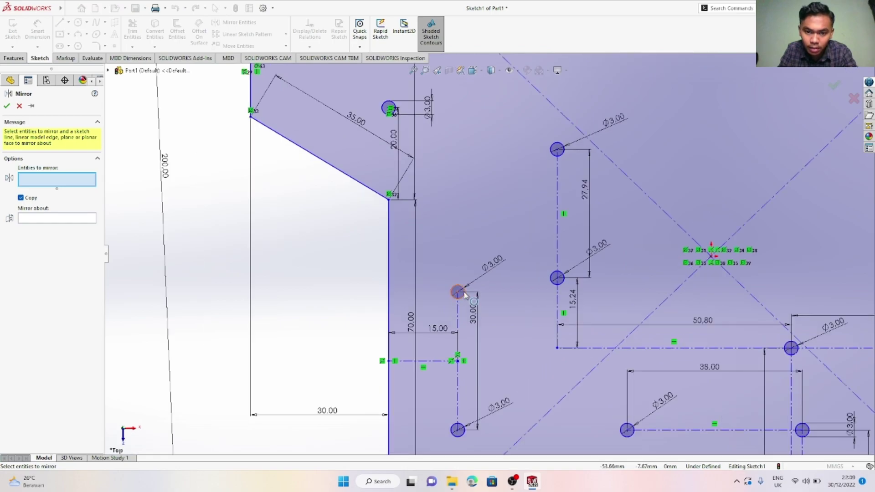
pyautogui.click(463, 294)
pyautogui.click(458, 430)
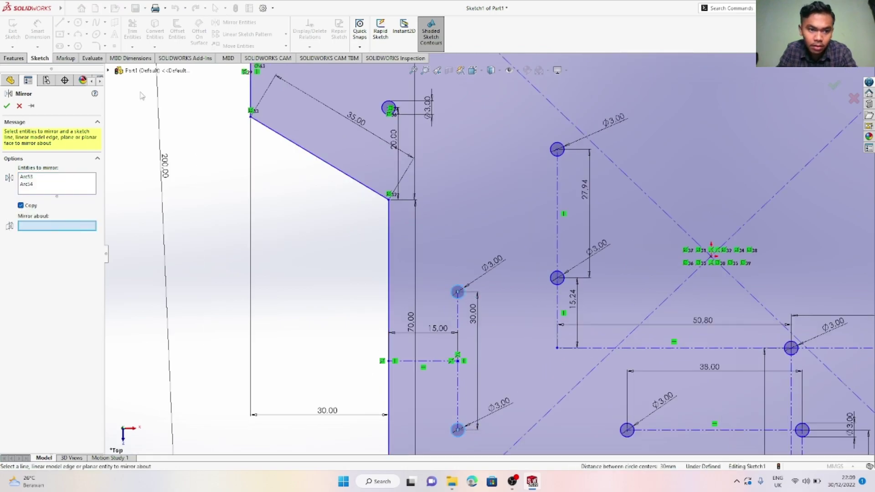
pyautogui.click(413, 70)
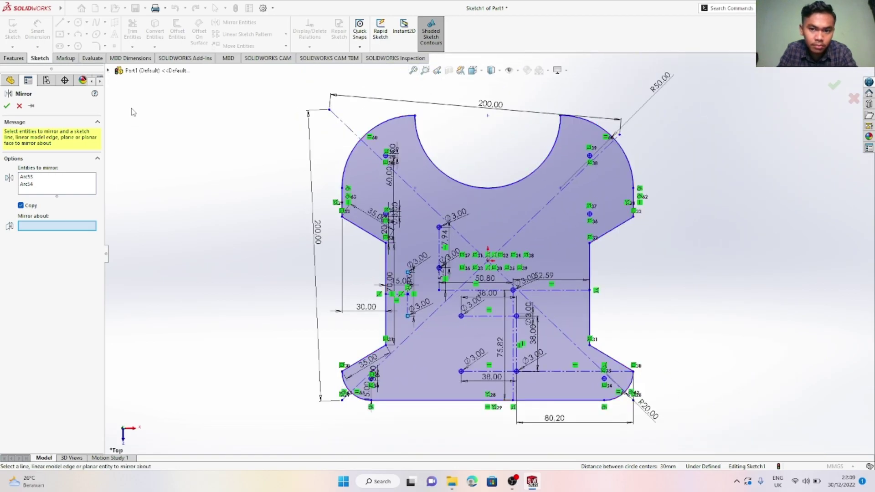
pyautogui.click(108, 70)
pyautogui.click(146, 141)
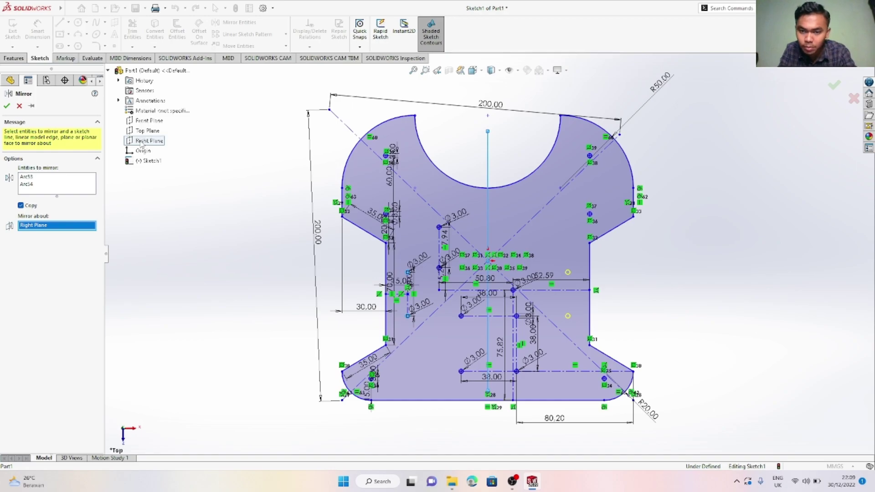
pyautogui.press('Return')
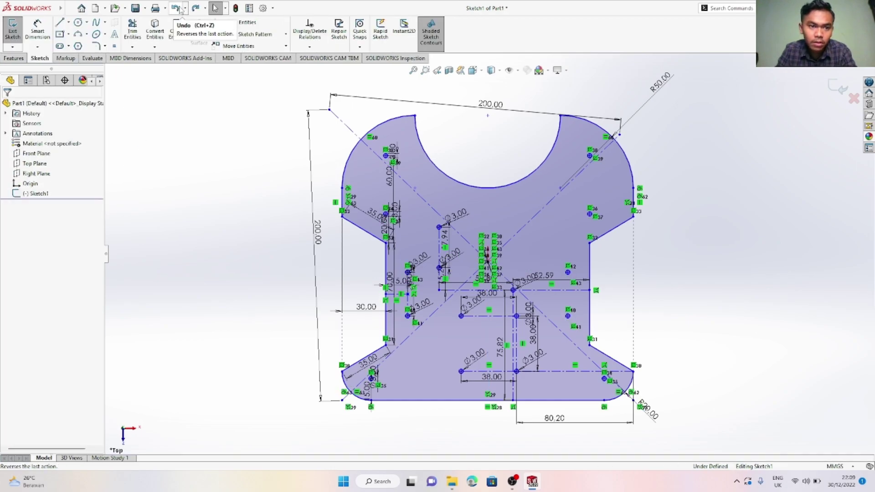
# Draw an inverted V of two lines joining the centers of the upper corner arcs to the midpoint above the round notch
pyautogui.click(68, 22)
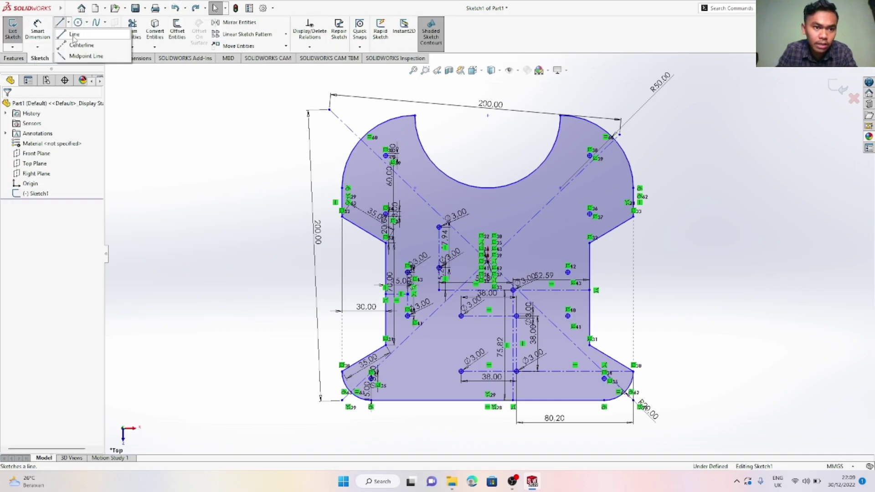
pyautogui.click(75, 34)
pyautogui.click(415, 188)
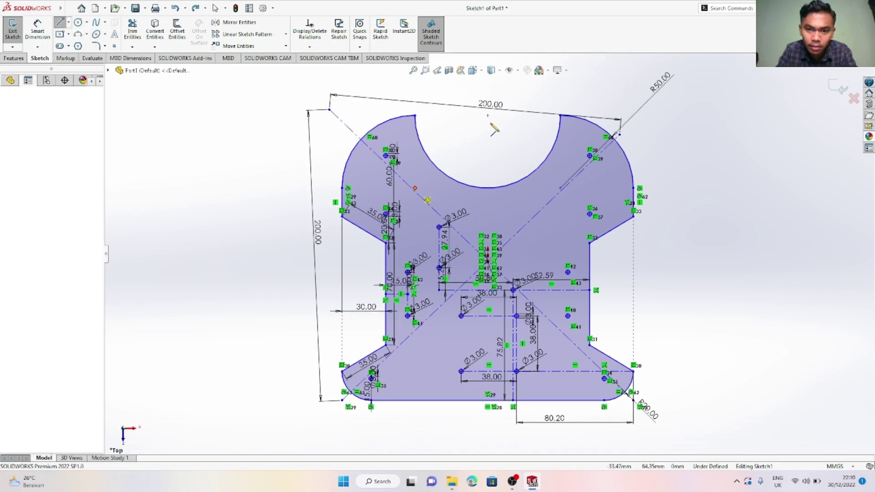
pyautogui.click(488, 116)
pyautogui.click(561, 188)
pyautogui.press('Escape')
# Trim away the notch arc between the two V lines and the line ends extending into the plate
pyautogui.click(132, 31)
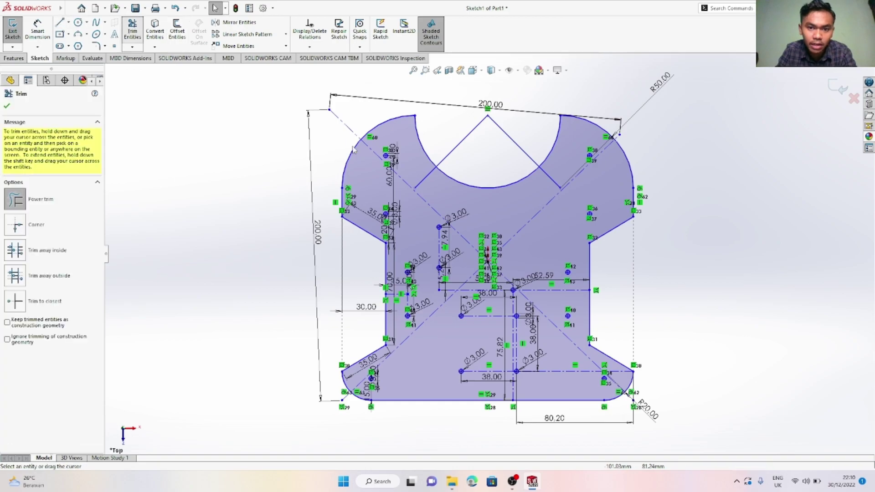
pyautogui.moveTo(424, 168)
pyautogui.mouseDown()
pyautogui.moveTo(437, 177)
pyautogui.moveTo(494, 179)
pyautogui.mouseUp()
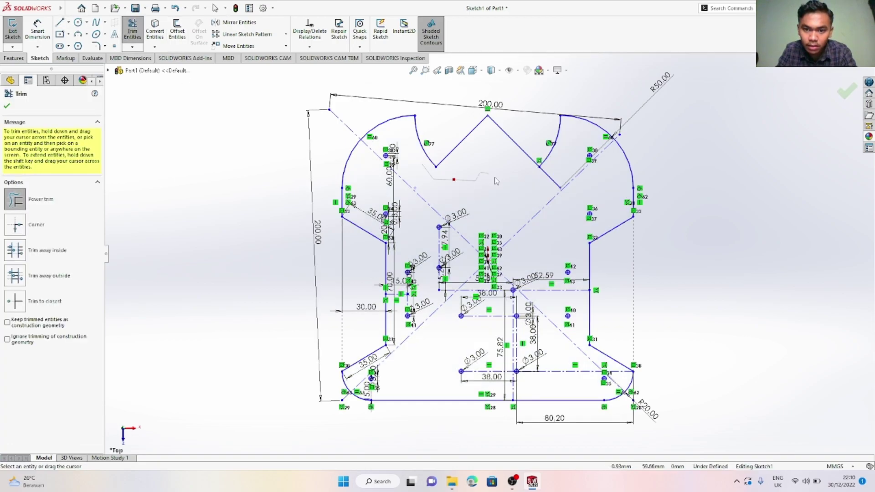
pyautogui.press('Escape')
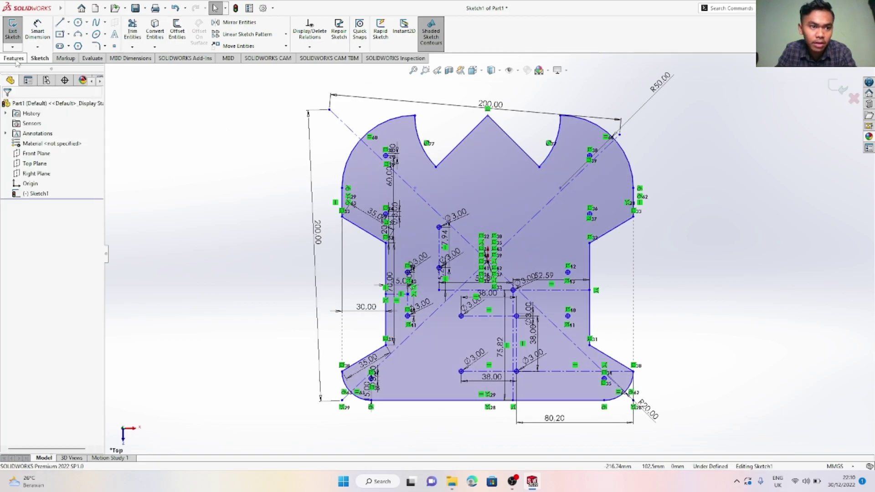
# Extrude the plate sketch as a blind boss 3 mm thick
pyautogui.click(14, 58)
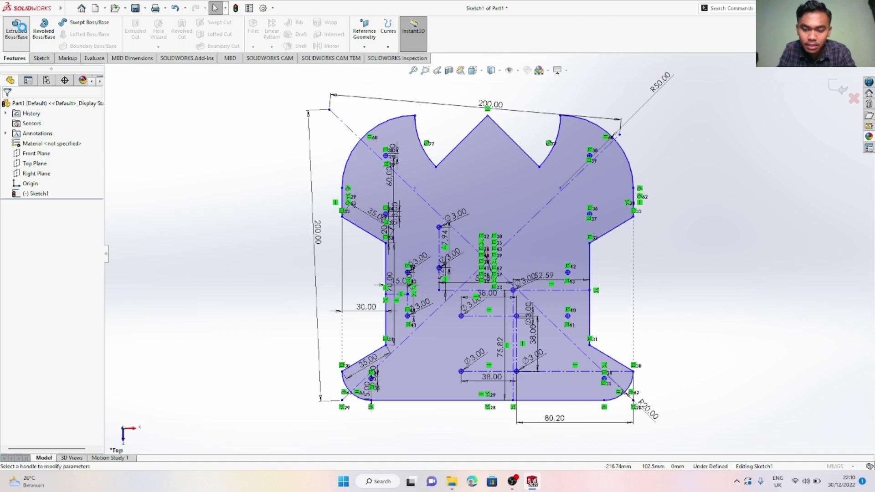
pyautogui.click(18, 26)
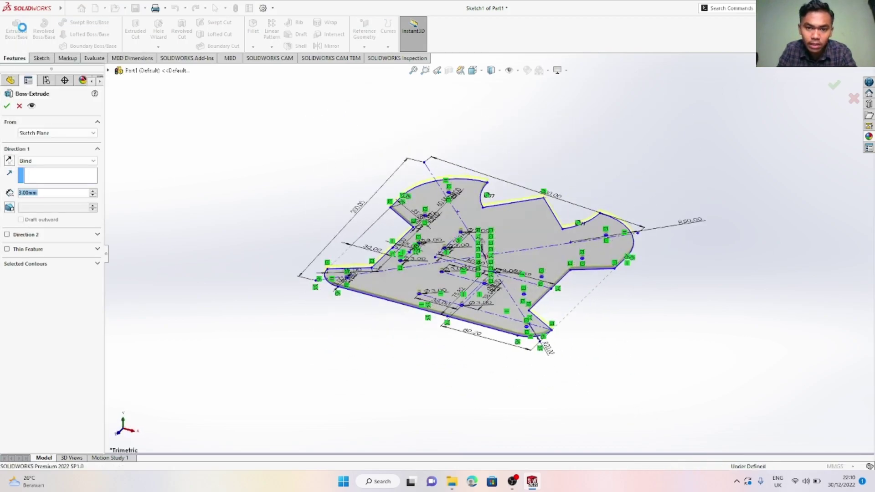
pyautogui.press('Return')
# Apply a teal color (RGB 0, 128, 128) to the extruded plate feature
pyautogui.rightClick(519, 227)
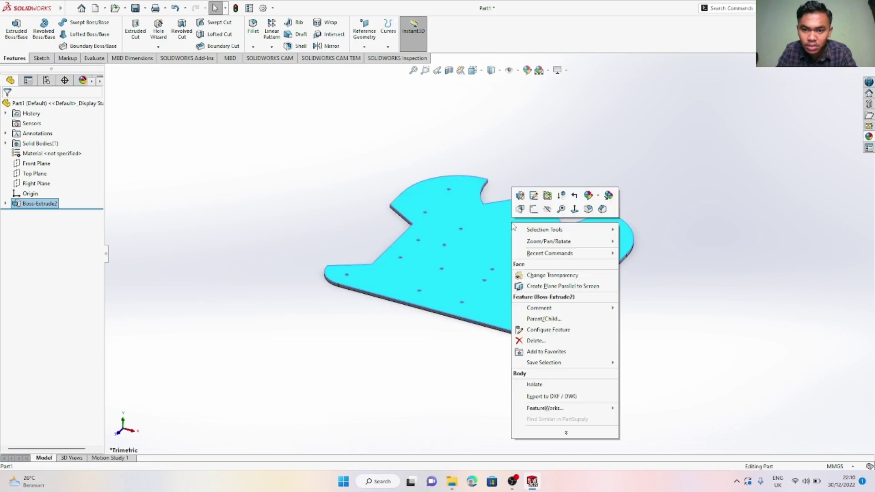
pyautogui.click(598, 197)
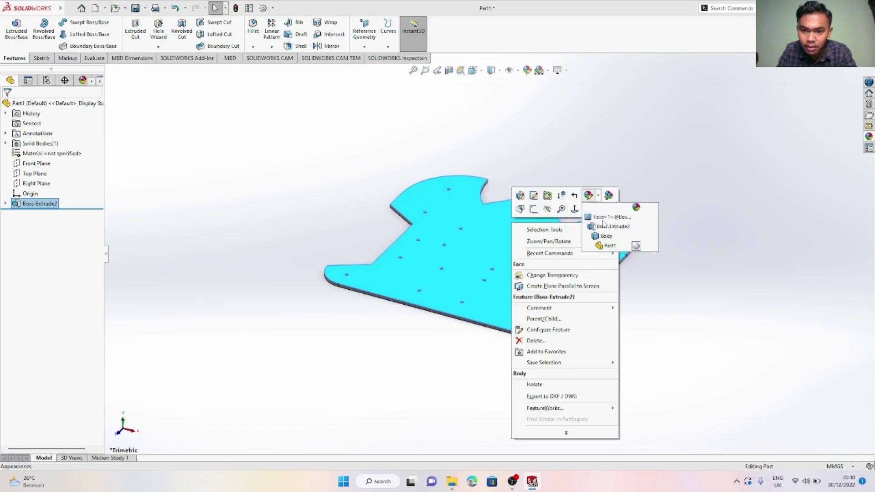
pyautogui.click(601, 234)
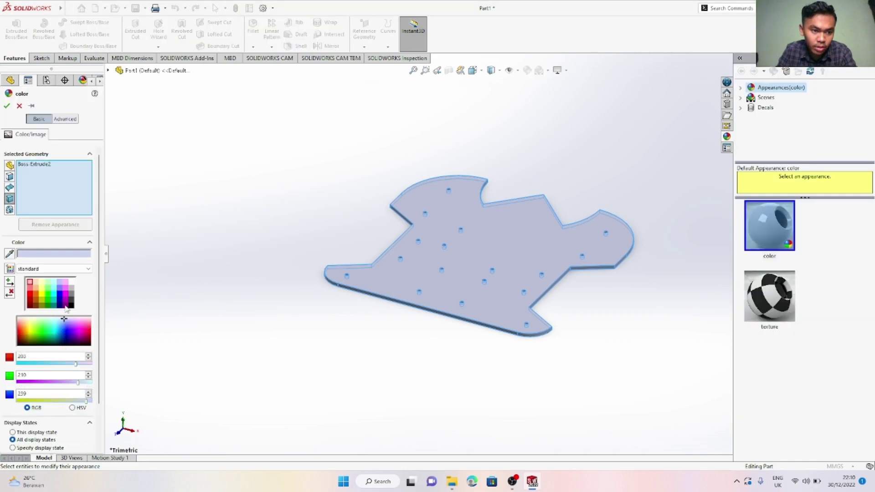
pyautogui.click(54, 307)
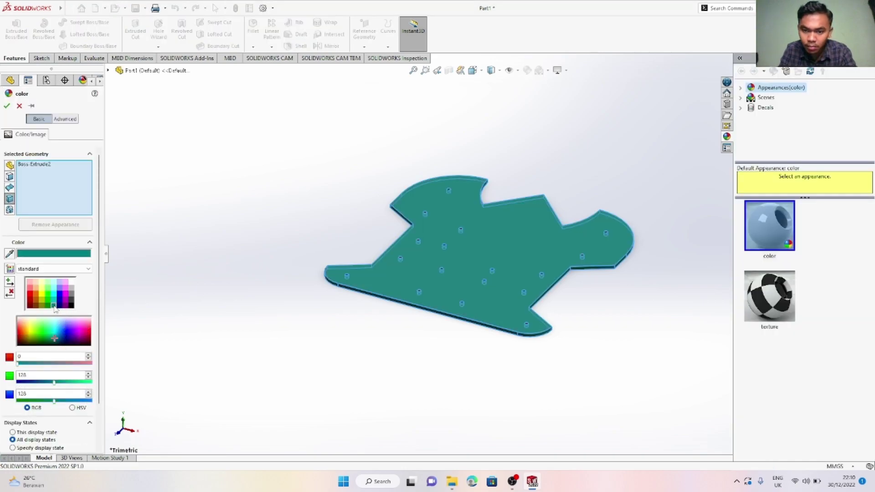
pyautogui.press('Return')
pyautogui.moveTo(522, 270); pyautogui.dragTo(219, 370, button='middle')
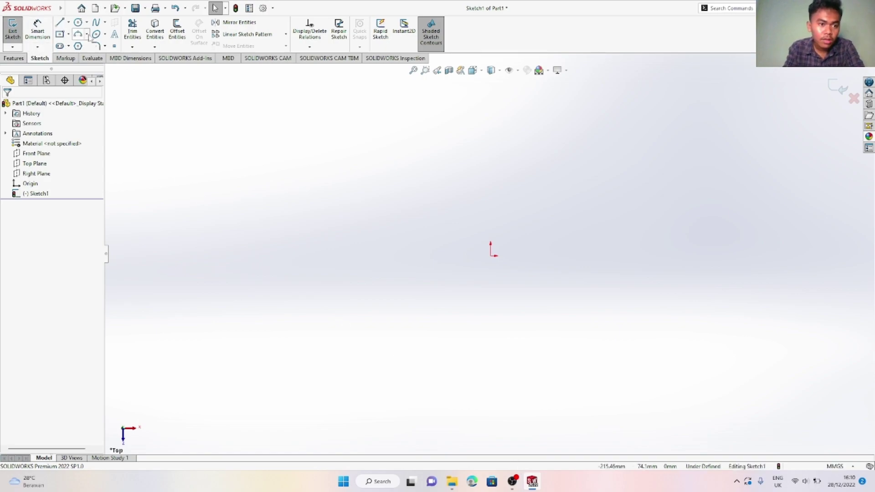
# Draw a circle about 26 mm in diameter centered on the origin of the new top-plane sketch
pyautogui.click(86, 22)
pyautogui.click(91, 33)
pyautogui.click(491, 256)
pyautogui.click(507, 281)
pyautogui.press('Escape')
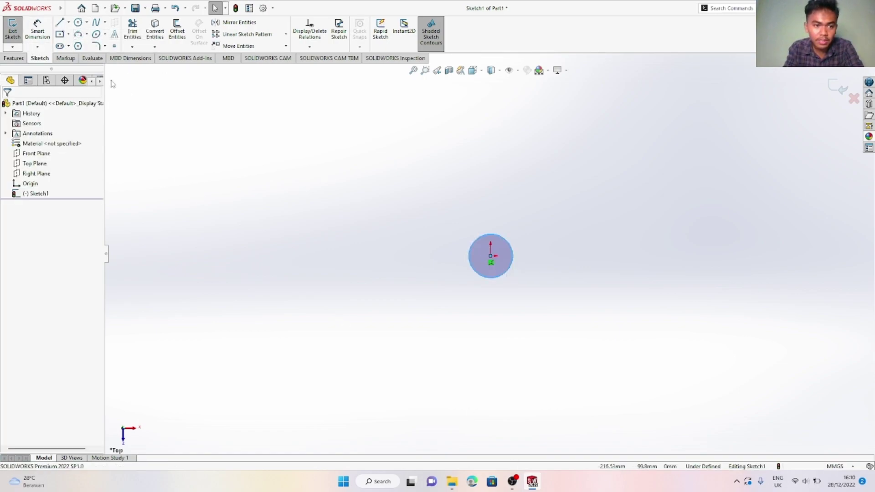
# Set the diameter of the circle at the origin to 3 mm
pyautogui.click(39, 30)
pyautogui.click(505, 244)
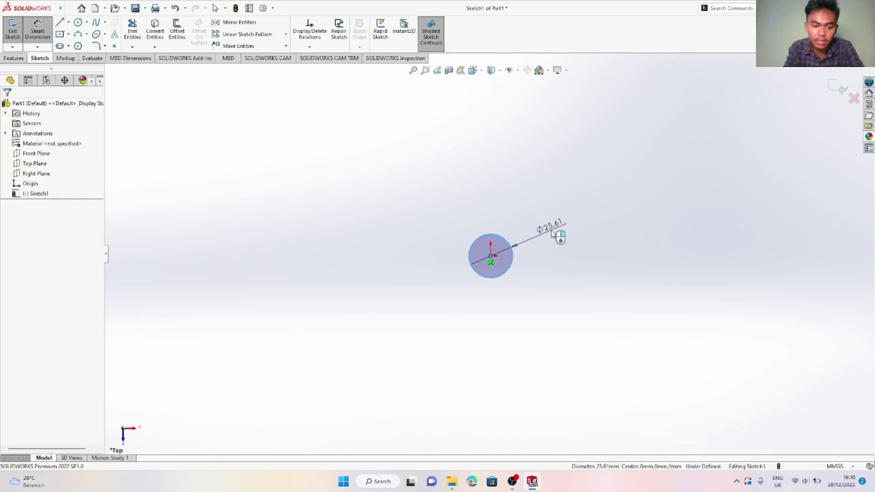
pyautogui.click(552, 233)
pyautogui.write('3')
pyautogui.press('Return')
pyautogui.scroll(-6, 493, 255)
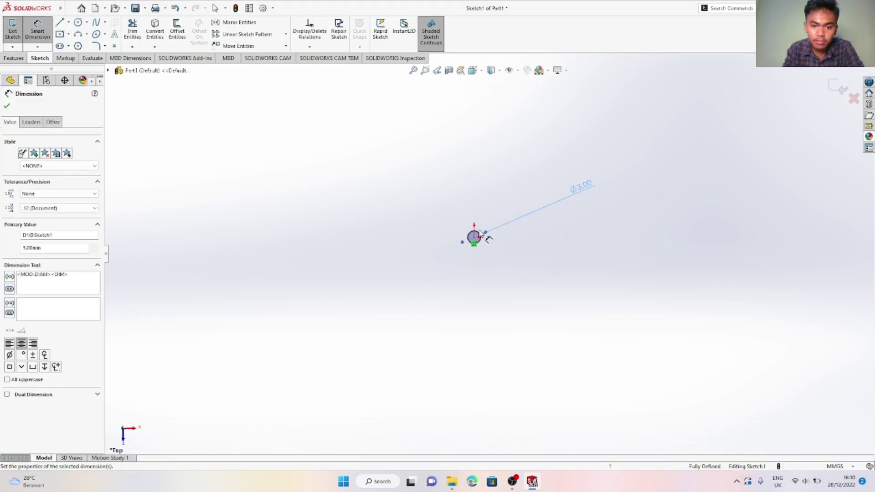
# Draw a hexagon centered on the origin around the circle, about 6 mm across flats
pyautogui.click(78, 46)
pyautogui.moveTo(470, 274); pyautogui.dragTo(473, 223)
pyautogui.press('Escape')
# Dimension the hexagon's inscribed construction circle to a diameter of 5 mm
pyautogui.click(45, 28)
pyautogui.click(513, 250)
pyautogui.click(540, 219)
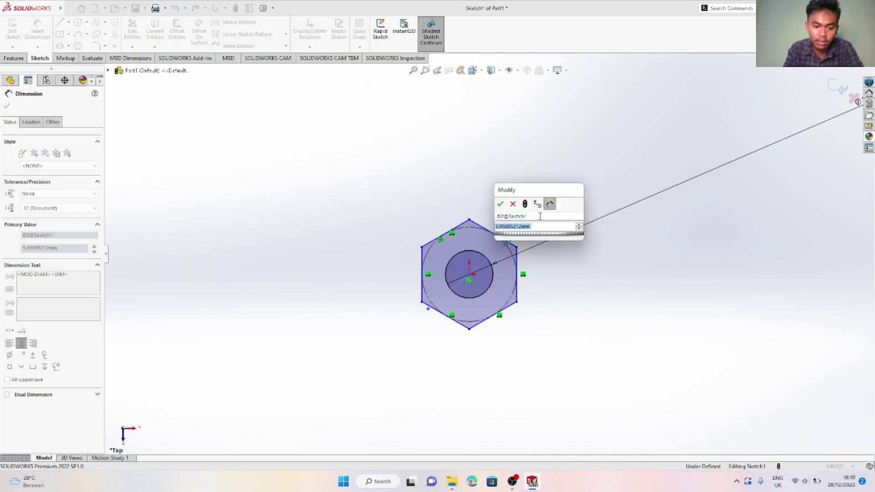
pyautogui.write('5')
pyautogui.press('Return')
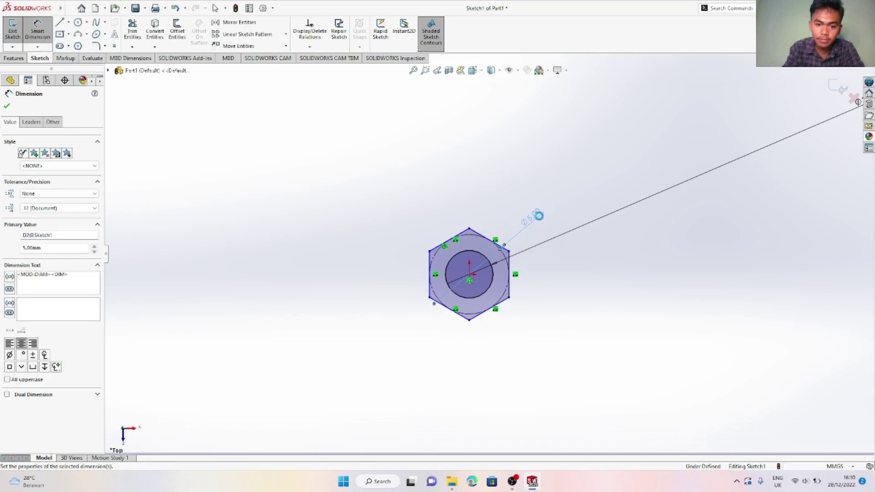
pyautogui.press('Escape')
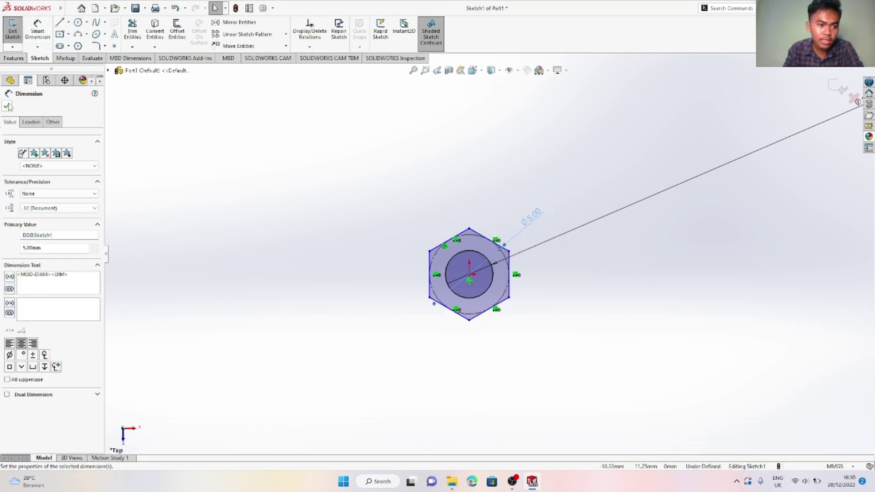
pyautogui.click(8, 106)
# Extrude the hexagonal nut profile as a blind boss 3 mm high
pyautogui.click(18, 59)
pyautogui.click(17, 37)
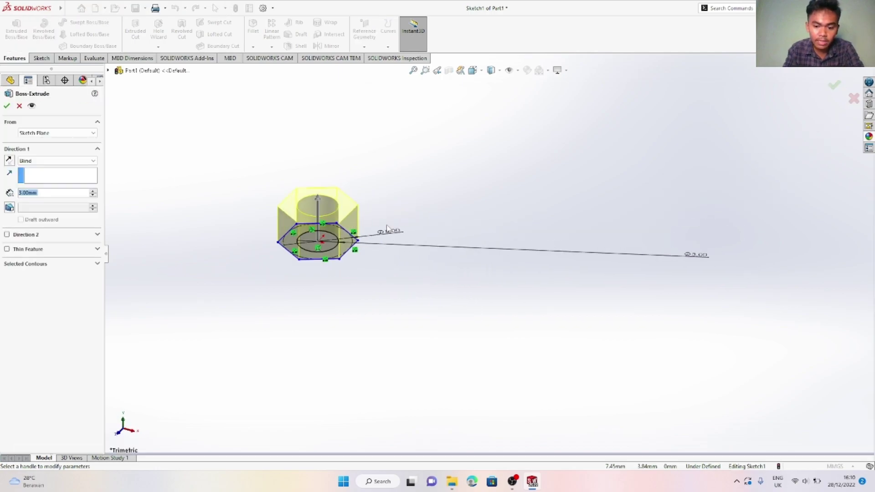
pyautogui.press('Return')
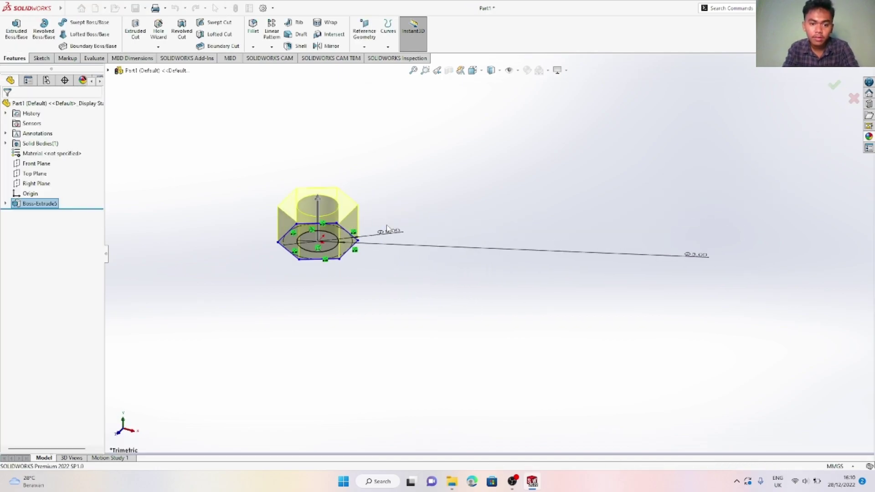
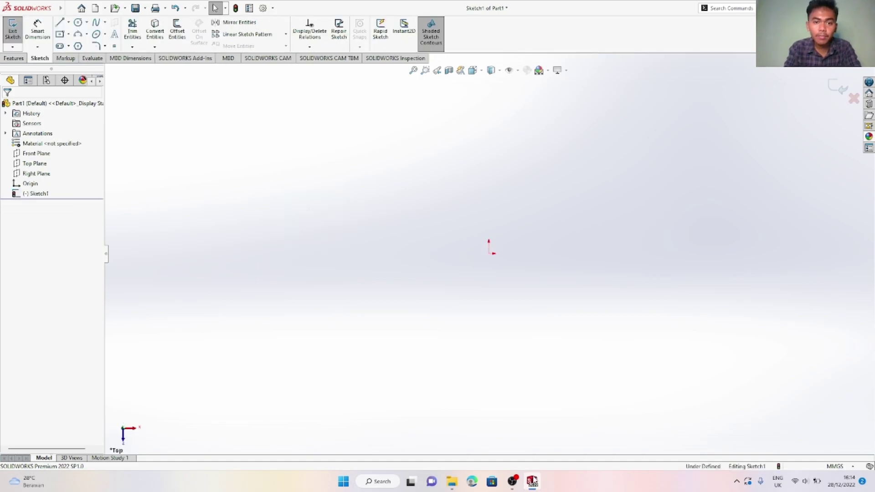
# Draw a hexagon centered on the origin of the new top-plane sketch, about 3.8 mm across flats
pyautogui.click(78, 46)
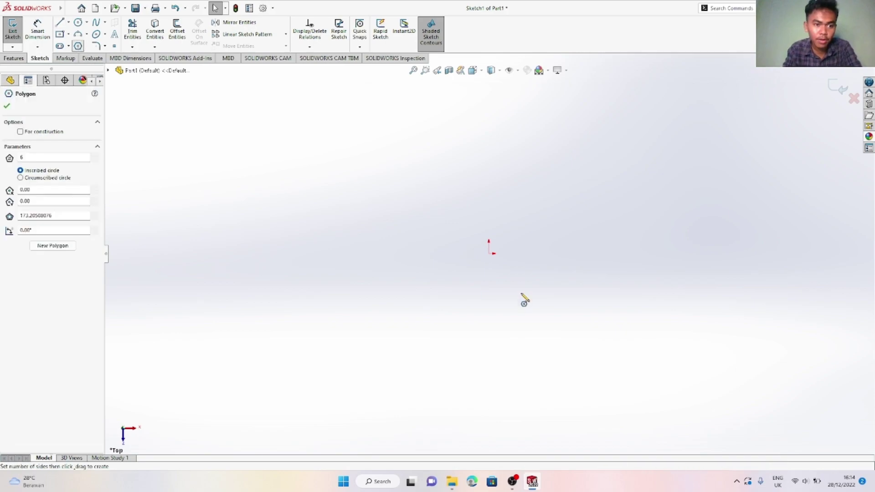
pyautogui.click(488, 254)
pyautogui.click(489, 205)
# Dimension the new hexagon's inscribed circle to a diameter of 5 mm
pyautogui.click(37, 31)
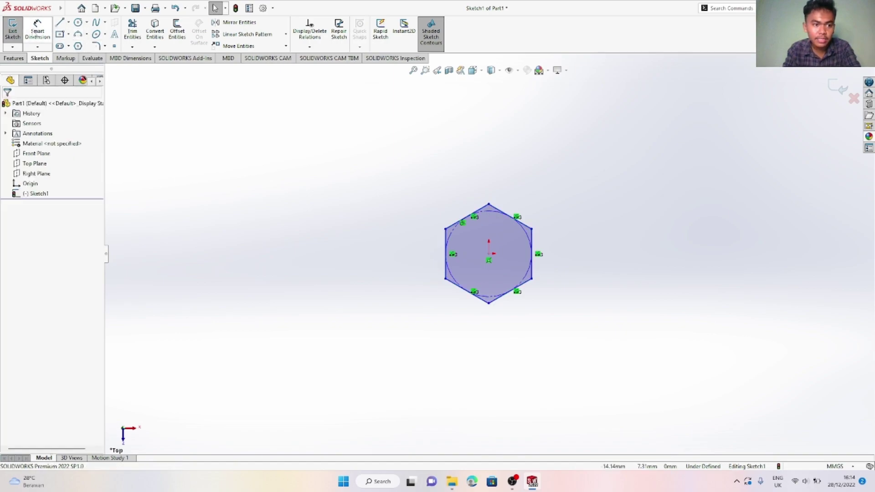
pyautogui.click(528, 236)
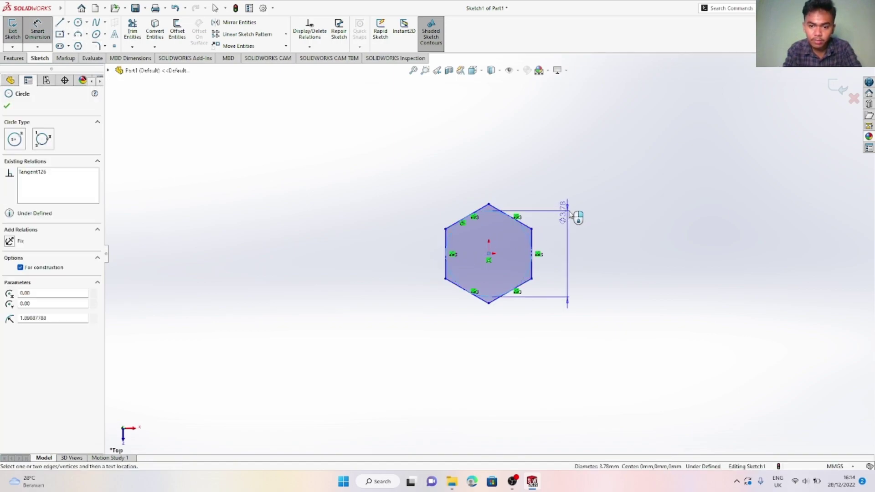
pyautogui.click(575, 200)
pyautogui.write('5')
pyautogui.press('Return')
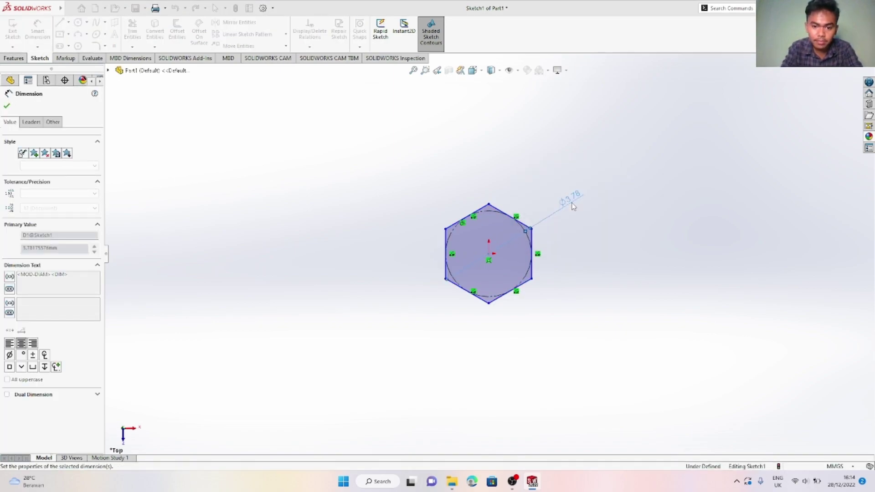
pyautogui.press('Escape')
# Extrude the hexagon as a blind boss 20 mm high
pyautogui.click(14, 58)
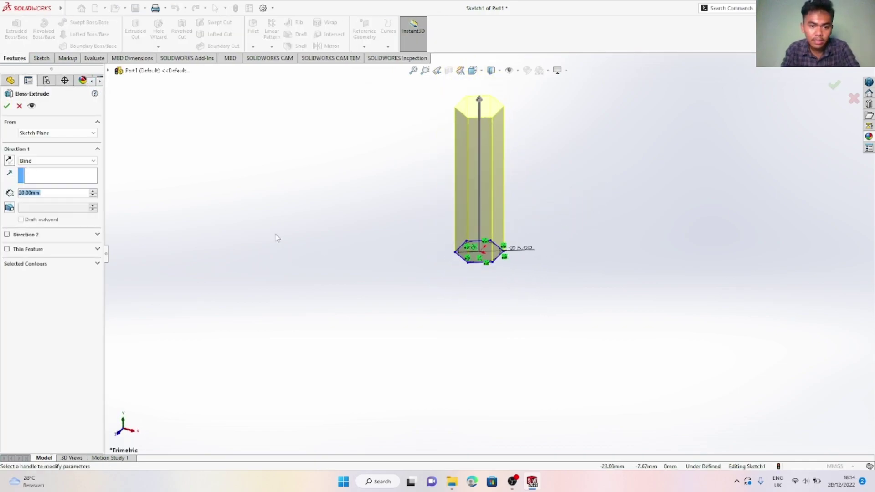
pyautogui.press('Return')
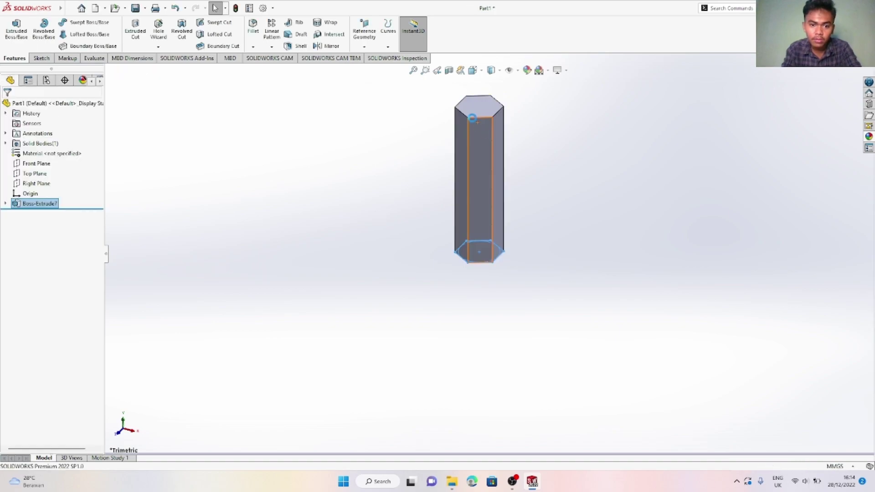
# Start a sketch on the prism's top face and draw an origin-centered circle about 2.6 mm in diameter
pyautogui.rightClick(476, 105)
pyautogui.click(503, 109)
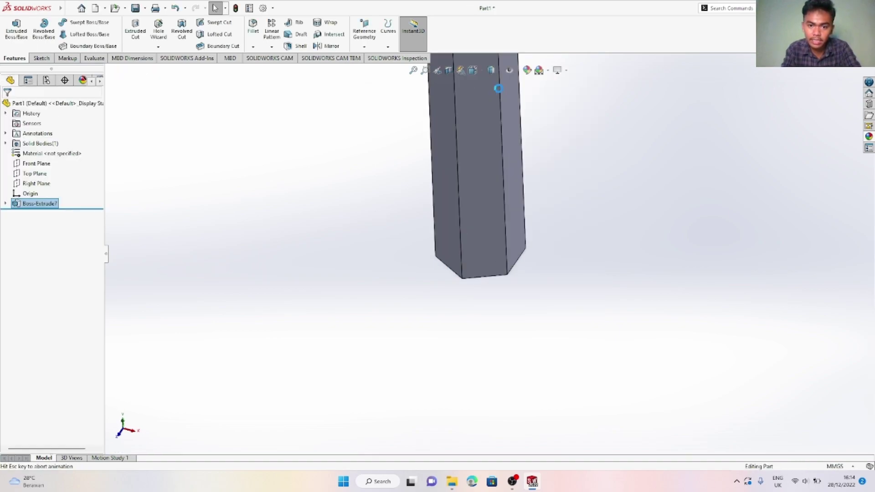
pyautogui.click(194, 132)
pyautogui.click(86, 22)
pyautogui.click(96, 31)
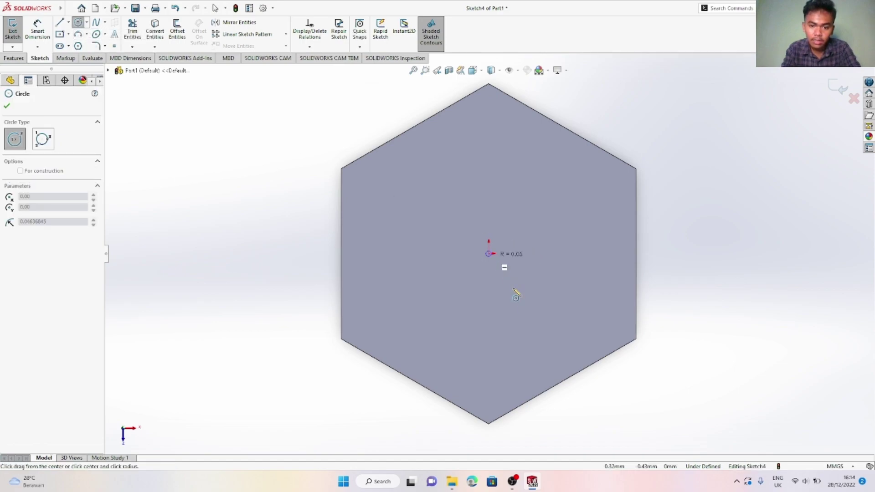
pyautogui.click(523, 320)
pyautogui.press('Escape')
# Set the diameter of the circle on the prism's top face to 3 mm
pyautogui.click(38, 31)
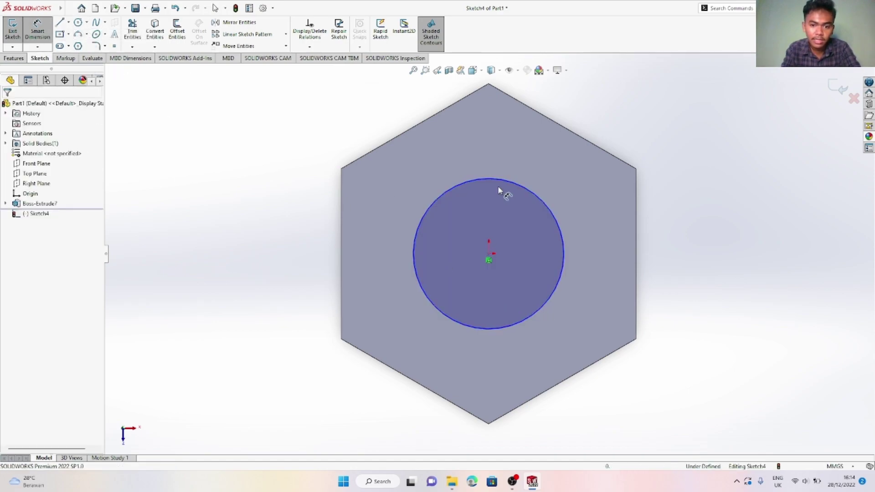
pyautogui.click(590, 238)
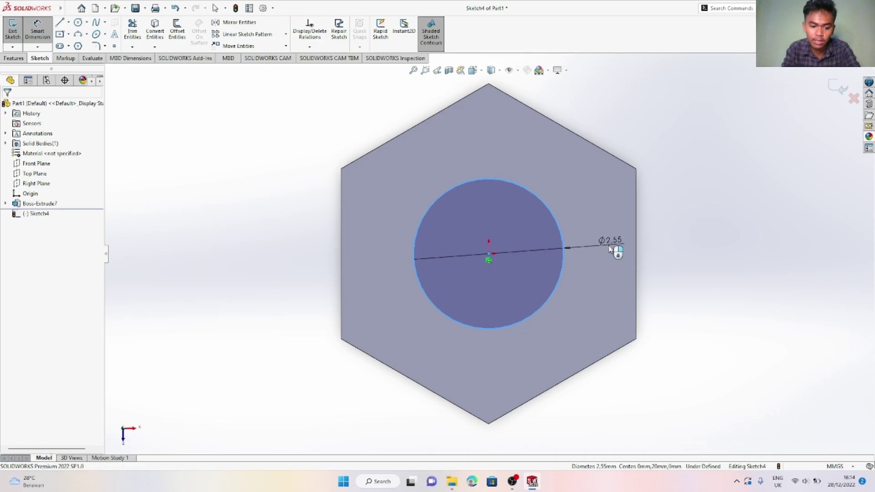
pyautogui.click(610, 249)
pyautogui.write('3')
pyautogui.press('Return')
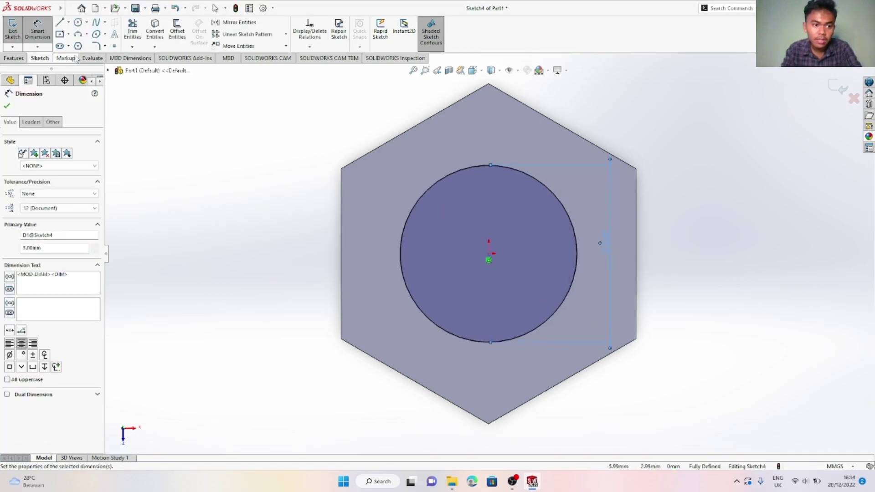
# Extrude the top-face circle as a blind boss 6 mm high, merged with the prism
pyautogui.click(13, 58)
pyautogui.click(16, 30)
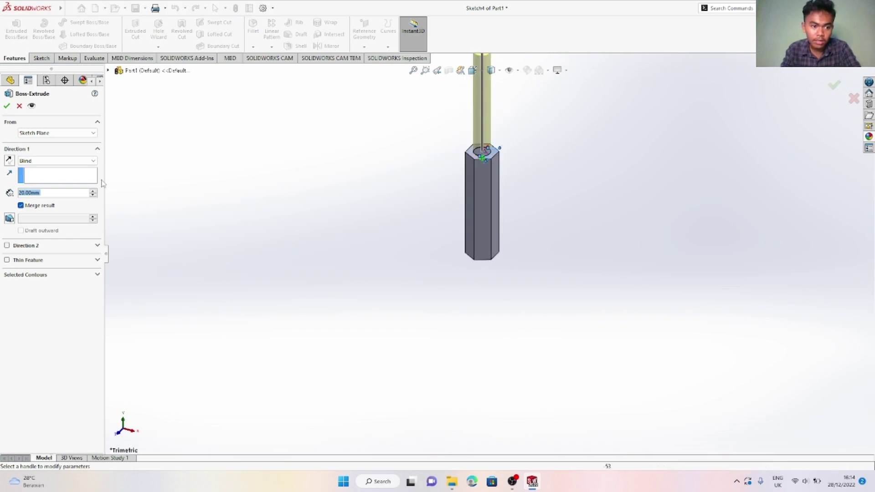
pyautogui.write('10')
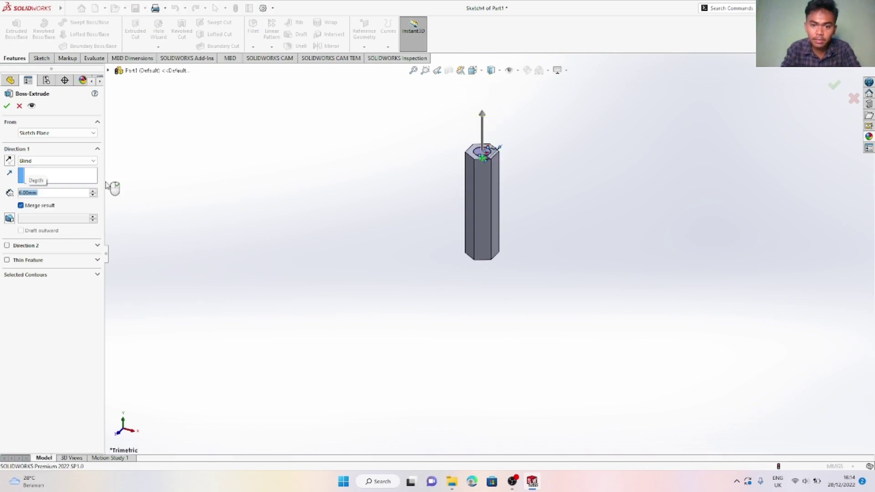
pyautogui.press('Return')
# Start a sketch on the prism's bottom face and draw an origin-centered circle about 2.3 mm in diameter
pyautogui.moveTo(503, 269); pyautogui.dragTo(491, 207, button='middle')
pyautogui.scroll(-2, 491, 207)
pyautogui.rightClick(470, 251)
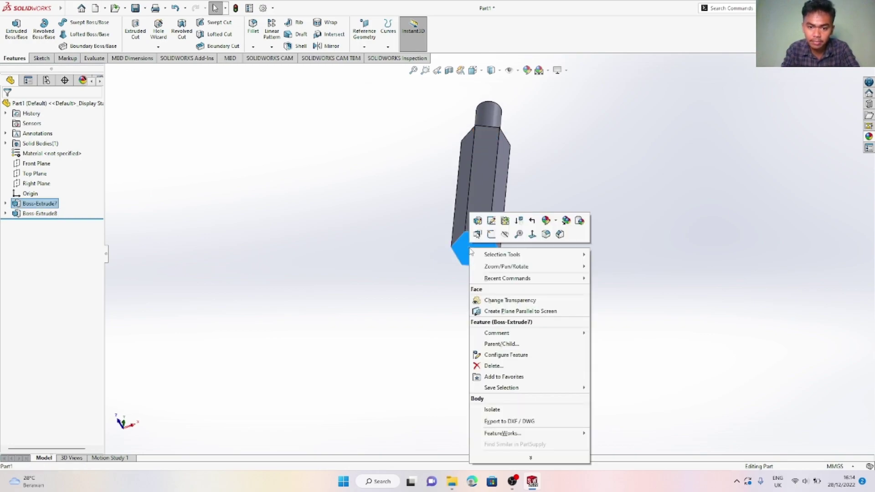
pyautogui.click(496, 234)
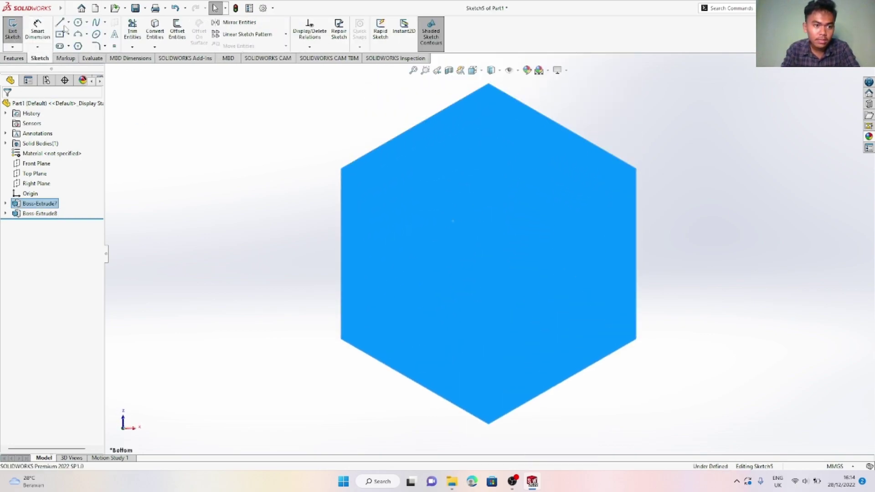
pyautogui.click(78, 22)
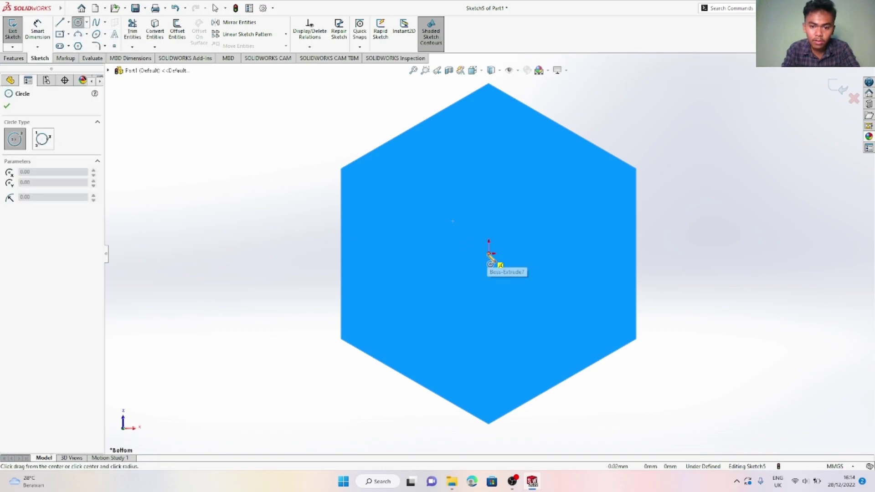
pyautogui.click(489, 254)
pyautogui.click(497, 320)
pyautogui.press('Escape')
# Set the diameter of the circle on the prism's bottom face to 3 mm
pyautogui.click(37, 31)
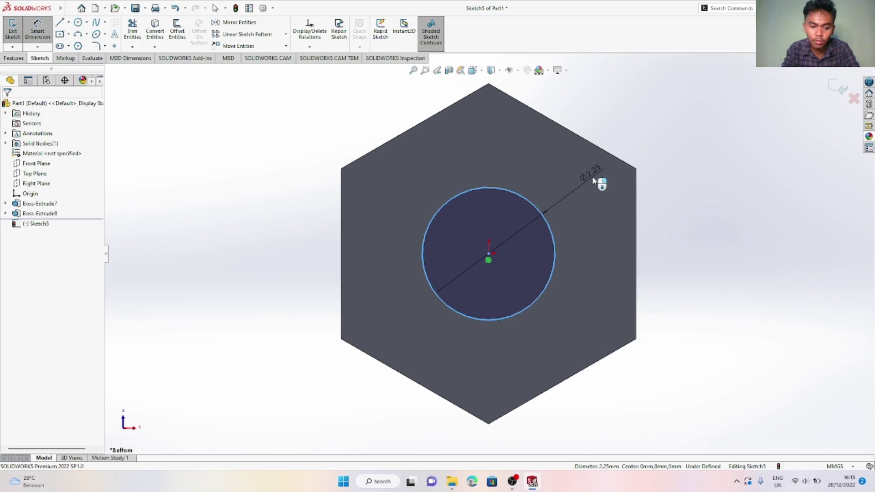
pyautogui.click(592, 176)
pyautogui.press('Return')
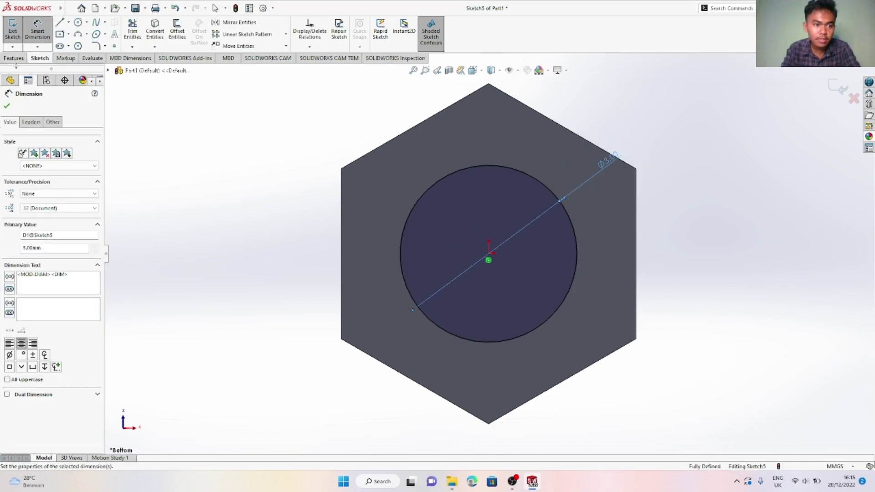
# Cut the bottom-face circle 6 mm deep into the prism as a blind extruded cut
pyautogui.click(18, 59)
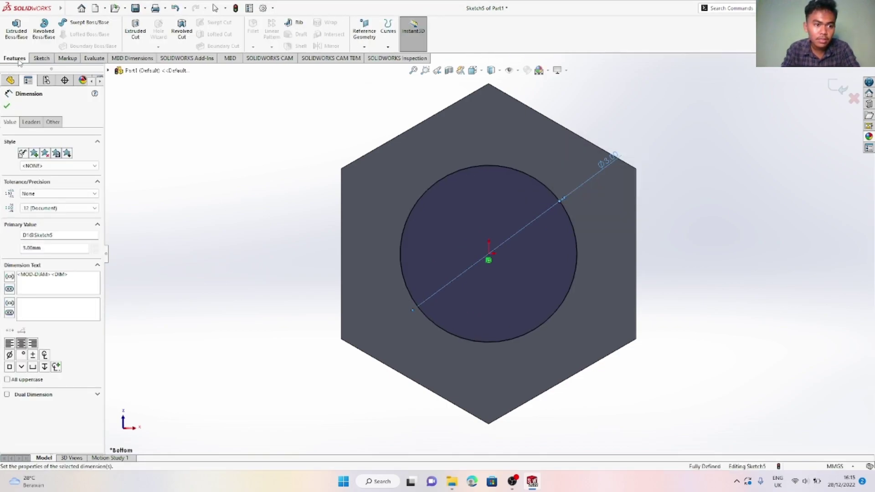
pyautogui.click(136, 34)
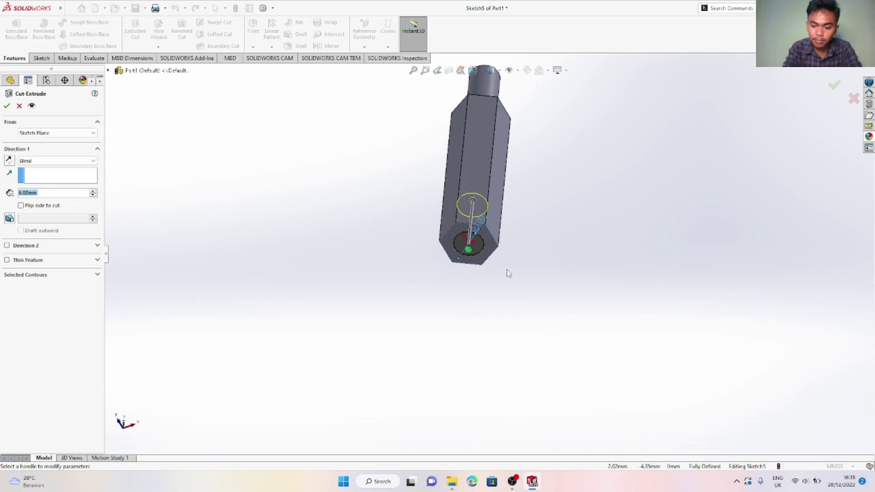
pyautogui.press('Return')
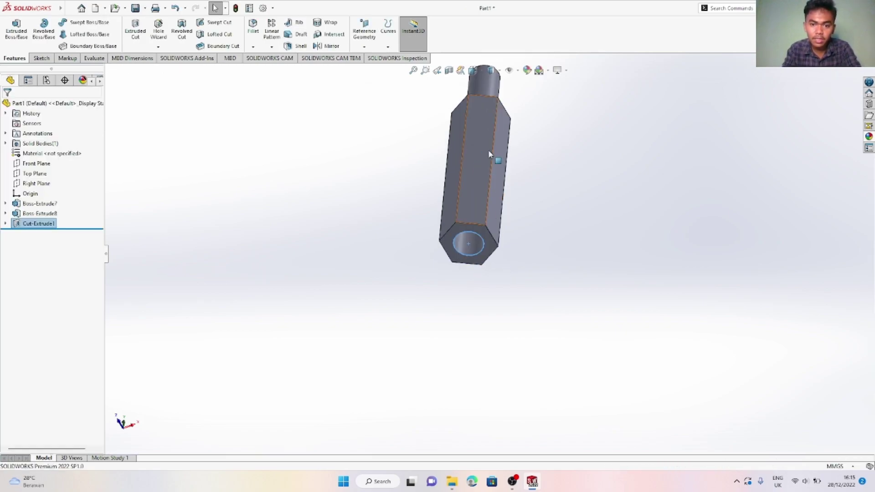
pyautogui.click(528, 71)
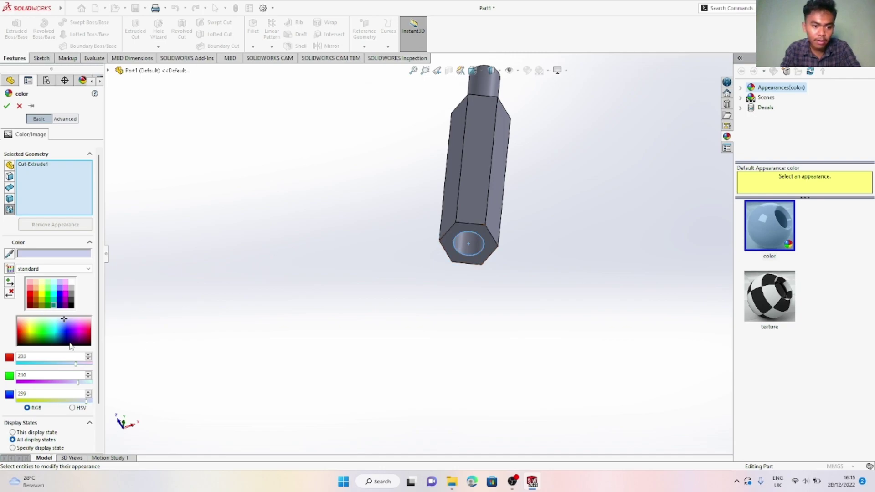
pyautogui.click(71, 306)
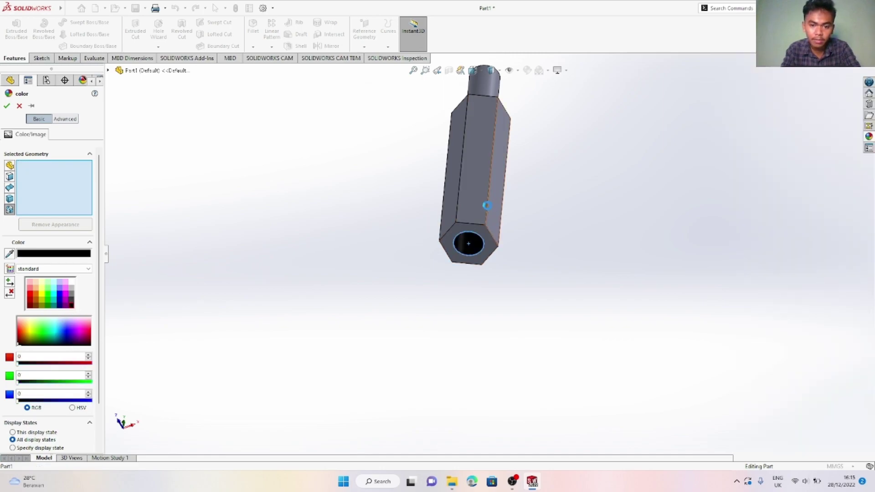
pyautogui.click(486, 209)
pyautogui.click(484, 95)
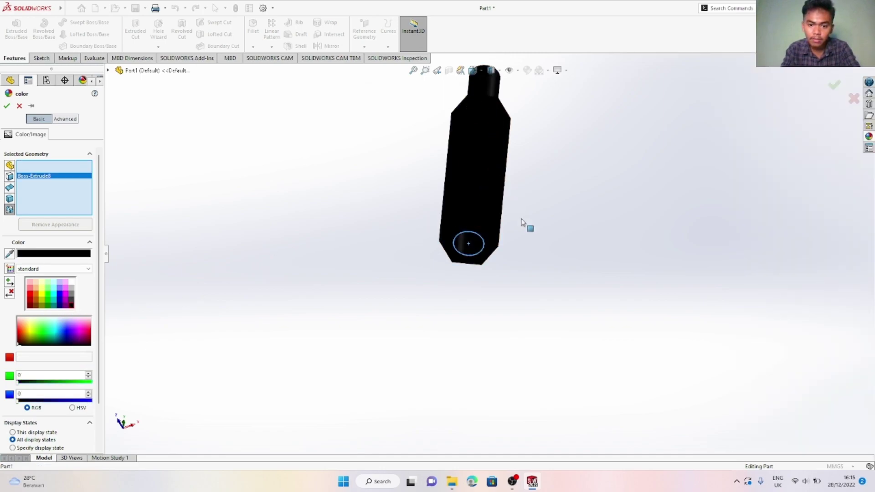
pyautogui.press('Escape')
# Apply a black color with RGB values 0, 0, 0 to the entire spacer part
pyautogui.click(548, 72)
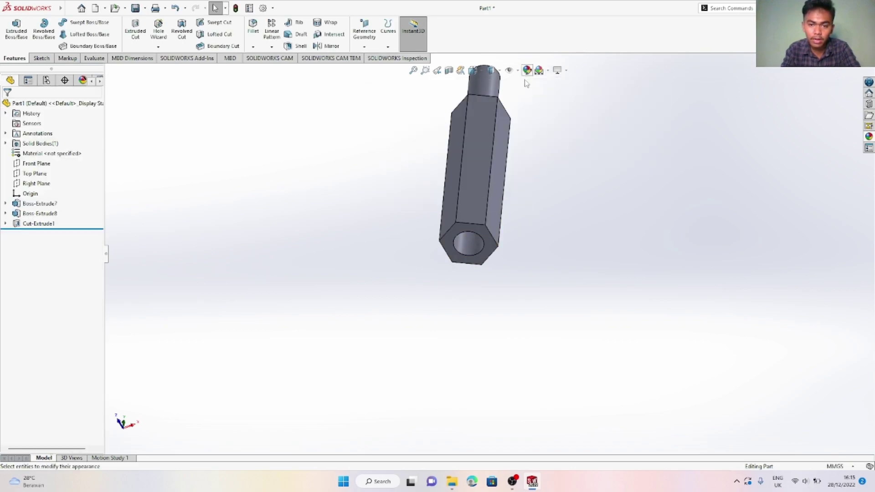
pyautogui.click(527, 70)
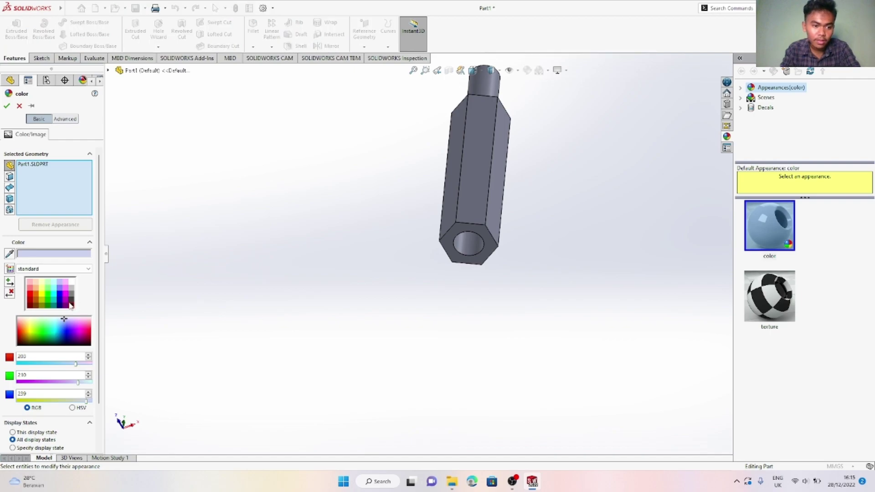
pyautogui.click(71, 307)
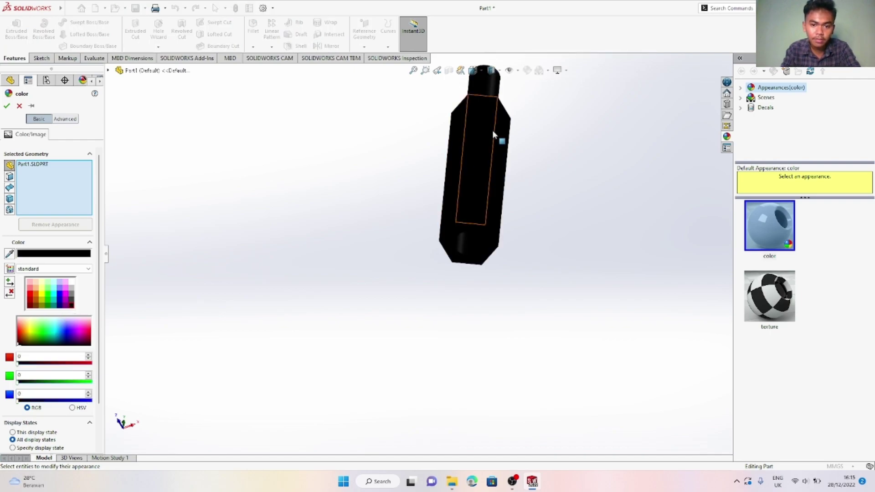
pyautogui.press('Return')
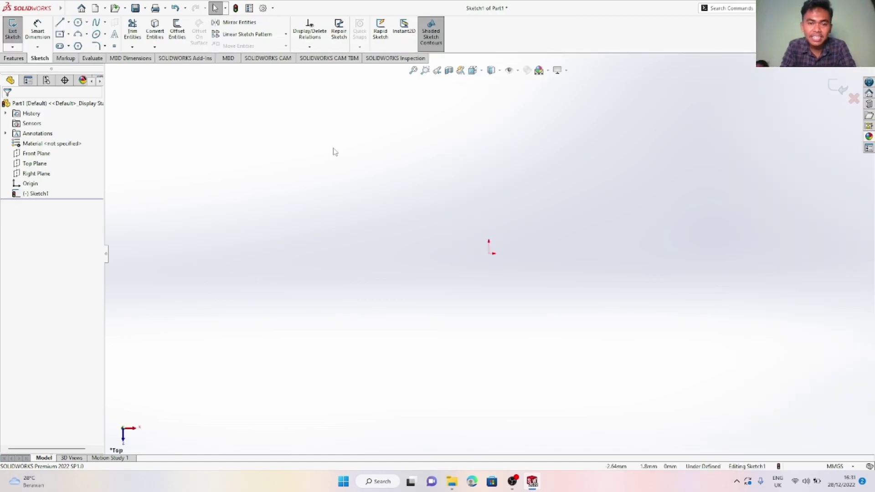
# Draw an origin-centered rectangle about 5.8 mm wide in the new part's Top Plane sketch
pyautogui.click(69, 34)
pyautogui.click(77, 57)
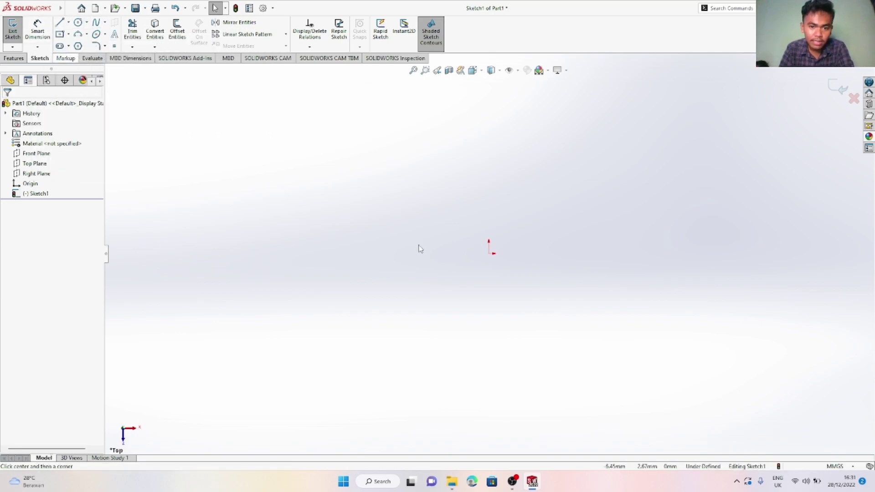
pyautogui.click(489, 253)
pyautogui.click(659, 377)
# Set the centered rectangle's width to 50 mm and its height to 30 mm
pyautogui.click(37, 29)
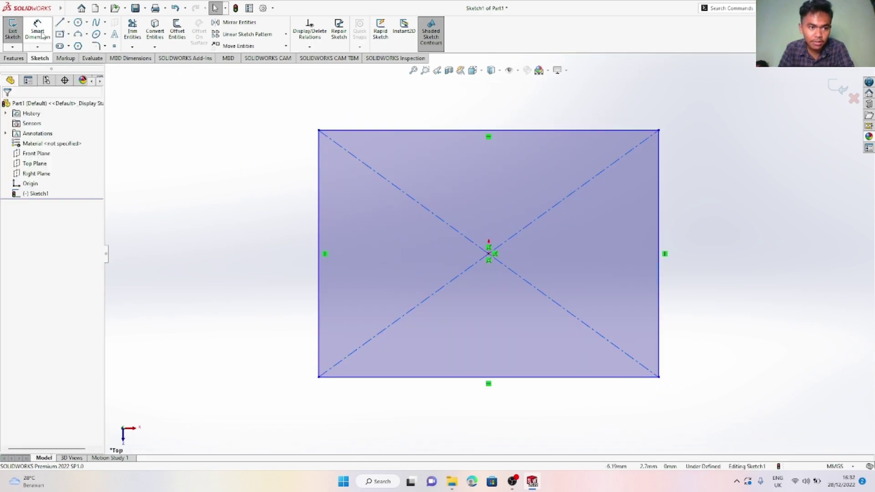
pyautogui.click(438, 132)
pyautogui.click(455, 122)
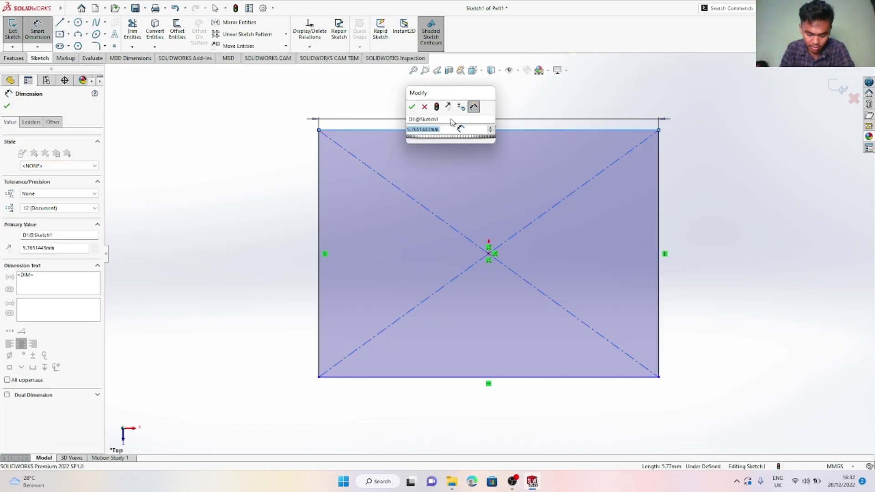
pyautogui.write('50')
pyautogui.press('Return')
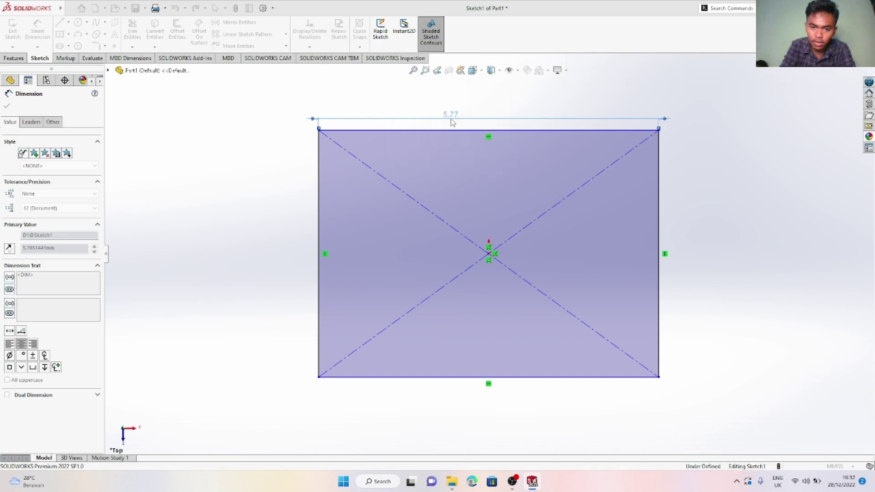
pyautogui.press('f')
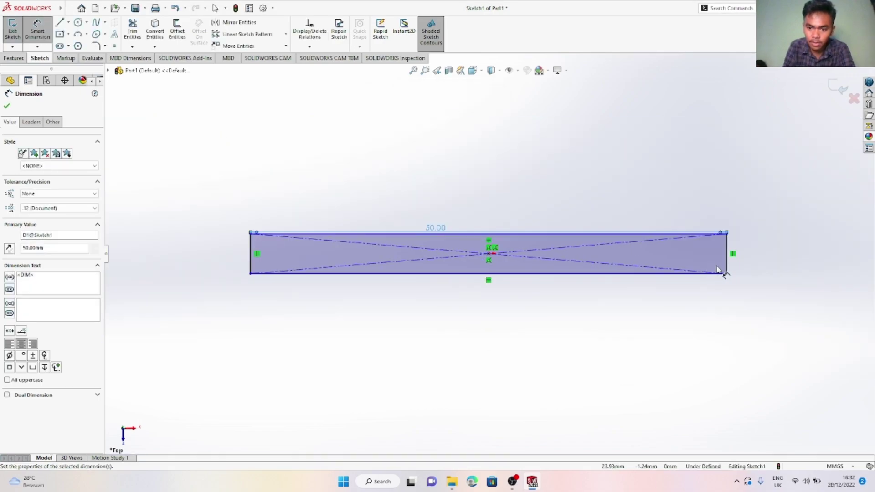
pyautogui.click(747, 260)
pyautogui.click(747, 262)
pyautogui.write('30')
pyautogui.press('Return')
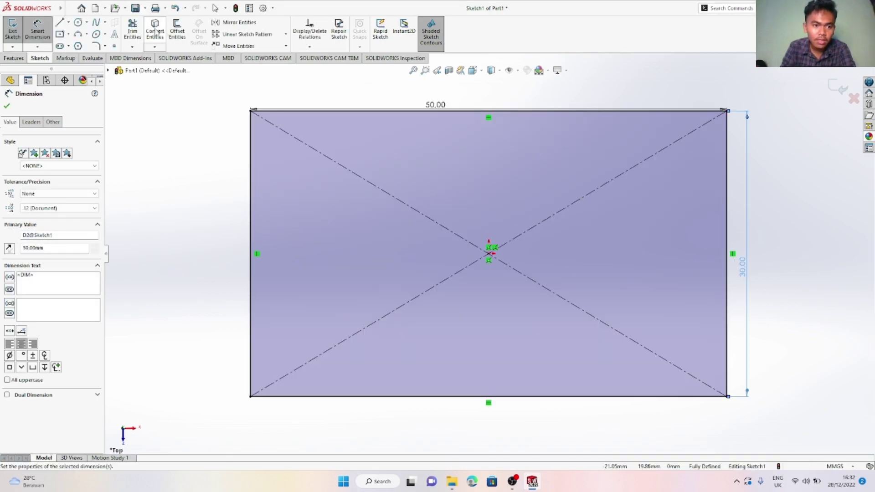
pyautogui.click(69, 21)
pyautogui.click(80, 37)
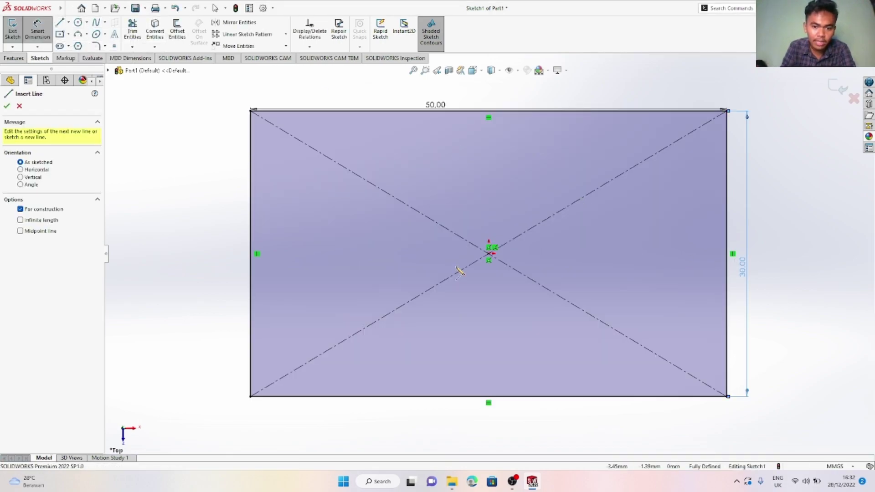
pyautogui.click(489, 253)
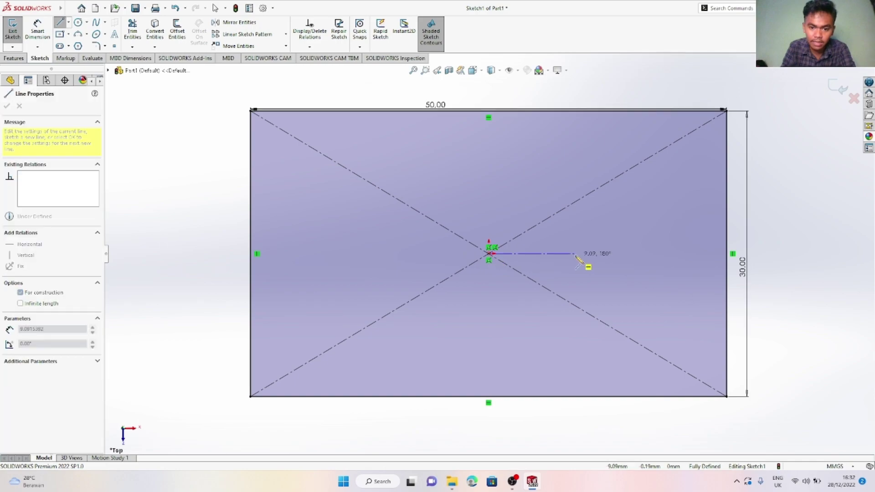
pyautogui.press('Escape')
# Draw a horizontal midpoint centerline about 20 mm long, centered on the origin inside the rectangle
pyautogui.click(69, 23)
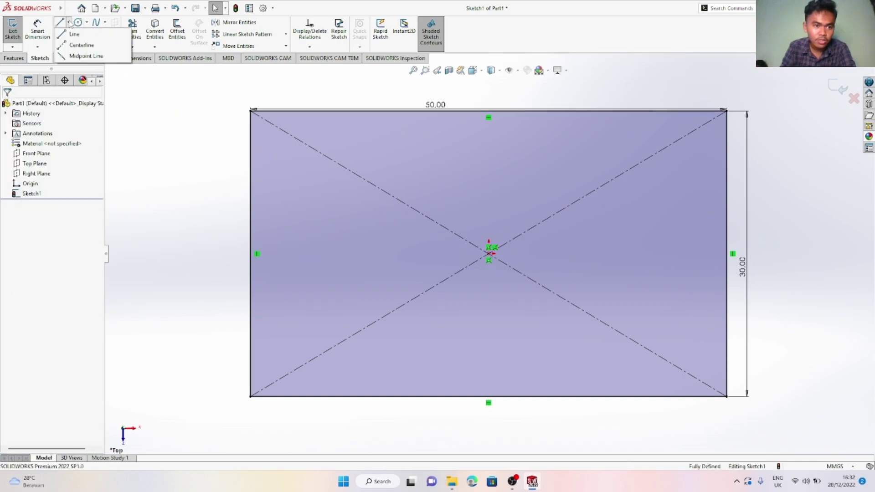
pyautogui.click(81, 45)
pyautogui.click(21, 231)
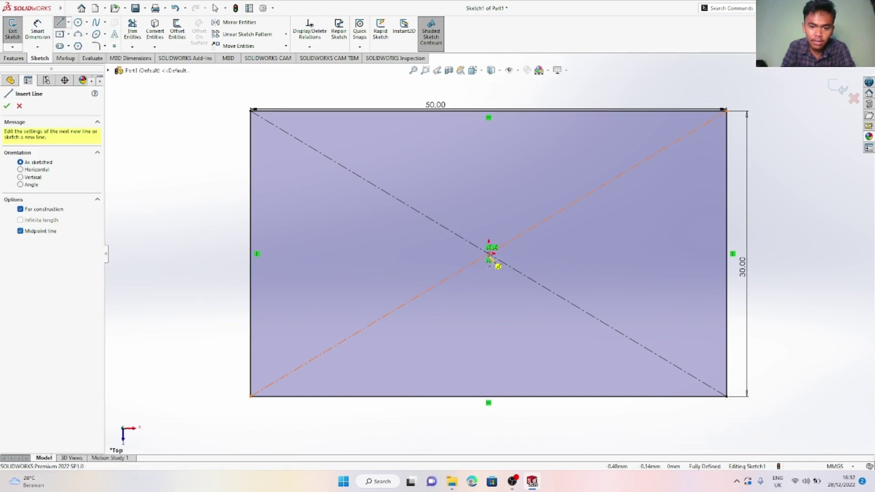
pyautogui.click(488, 254)
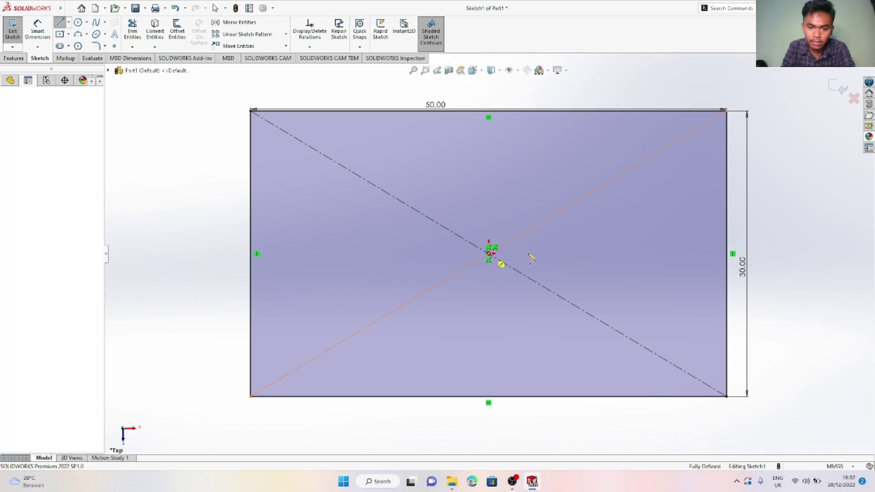
pyautogui.click(585, 254)
pyautogui.press('Escape')
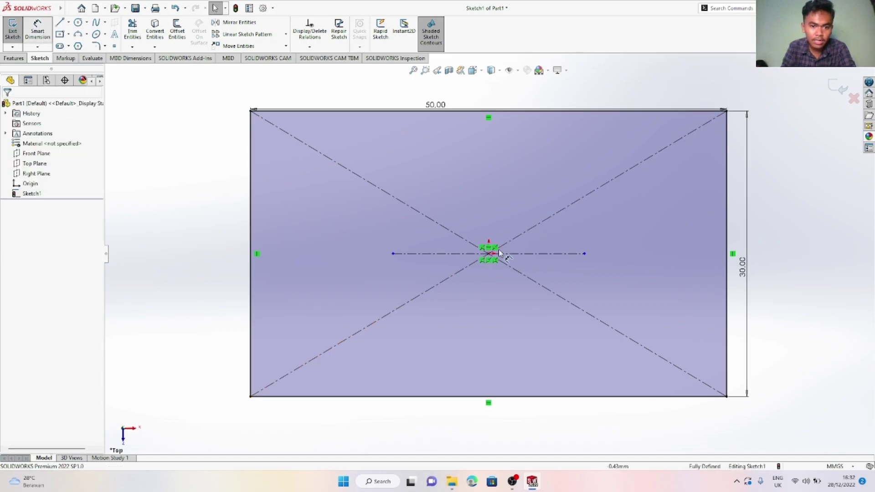
# Dimension the horizontal centerline and set its length to 30 mm
pyautogui.click(488, 217)
pyautogui.write('30')
pyautogui.press('Return')
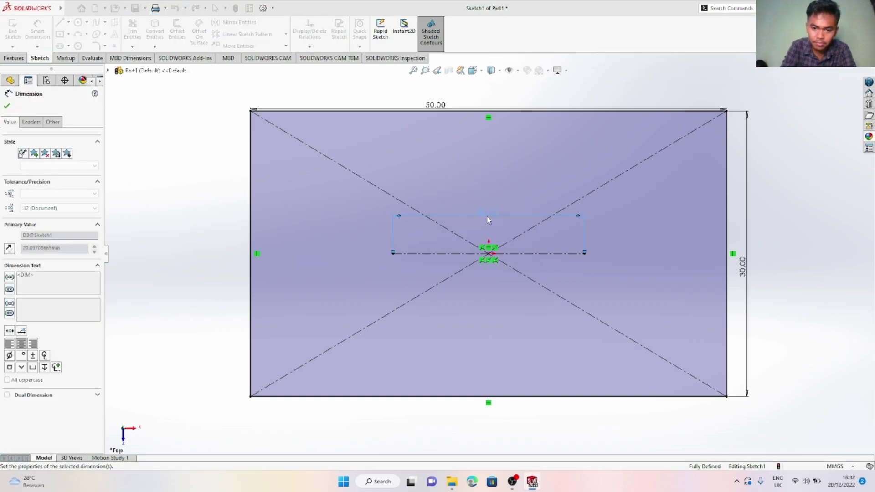
# Draw a circle at each end of the centerline, about 2 mm and 3.3 mm in diameter
pyautogui.click(87, 23)
pyautogui.click(95, 34)
pyautogui.moveTo(345, 253); pyautogui.dragTo(354, 258)
pyautogui.moveTo(632, 254); pyautogui.dragTo(644, 267)
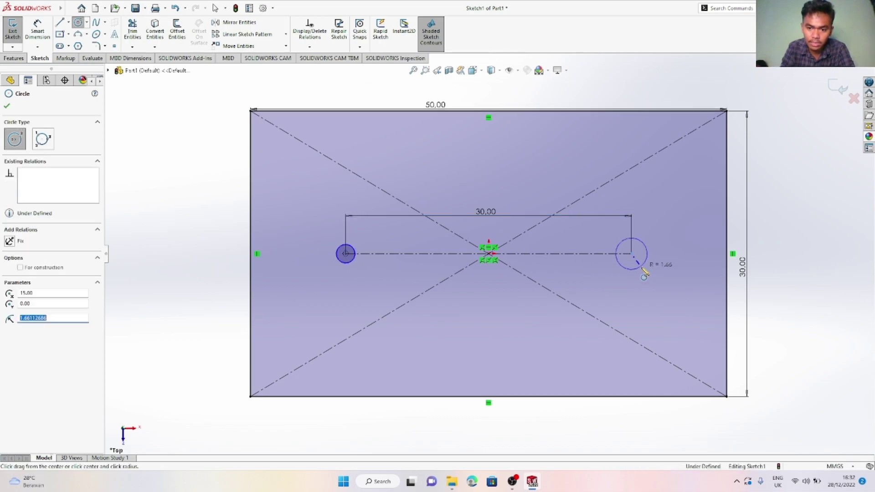
pyautogui.press('Escape')
# Set the diameters of both circles on the centerline ends to 3 mm
pyautogui.click(38, 28)
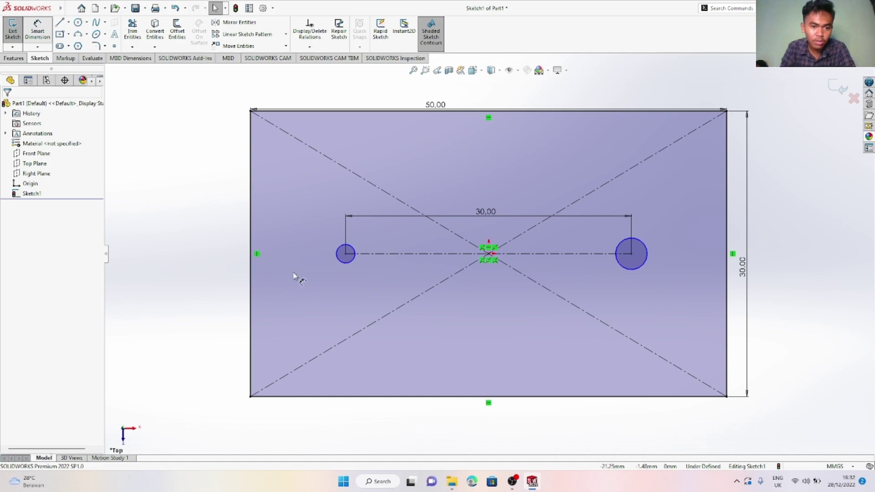
pyautogui.click(352, 262)
pyautogui.click(363, 281)
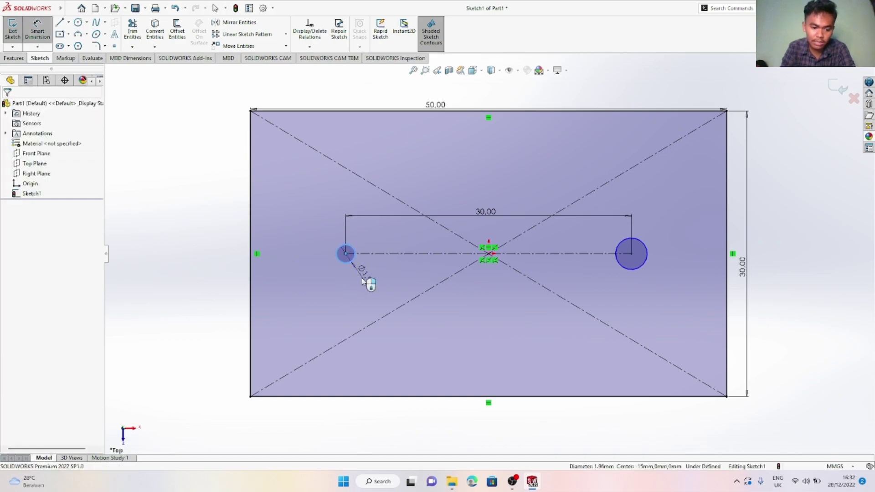
pyautogui.write('3.00mm')
pyautogui.press('Return')
pyautogui.press('Escape')
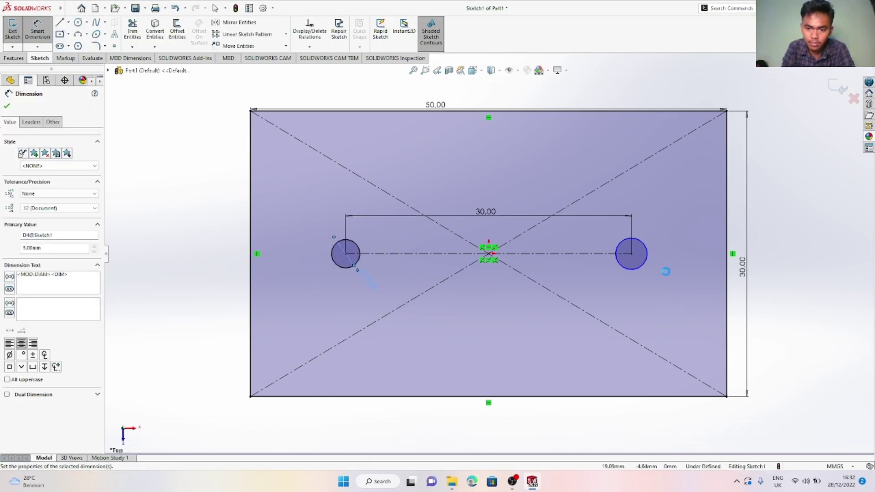
pyautogui.click(644, 267)
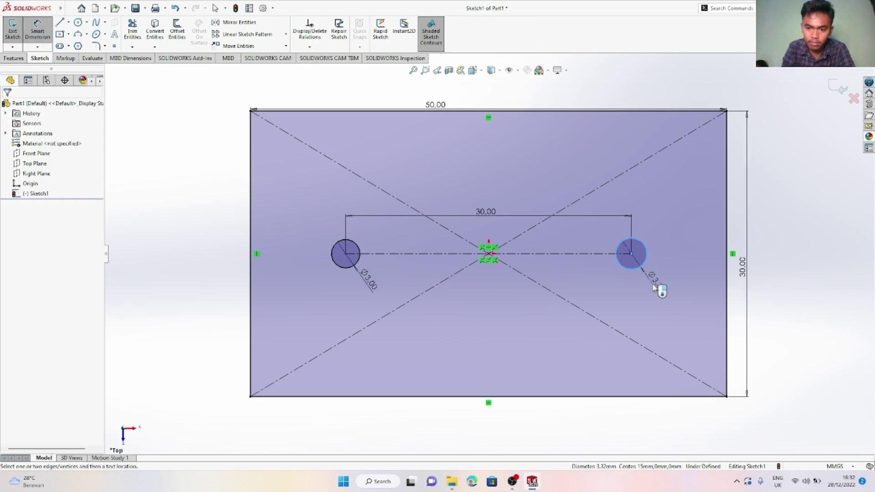
pyautogui.click(655, 288)
pyautogui.write('3.00mm')
pyautogui.press('Return')
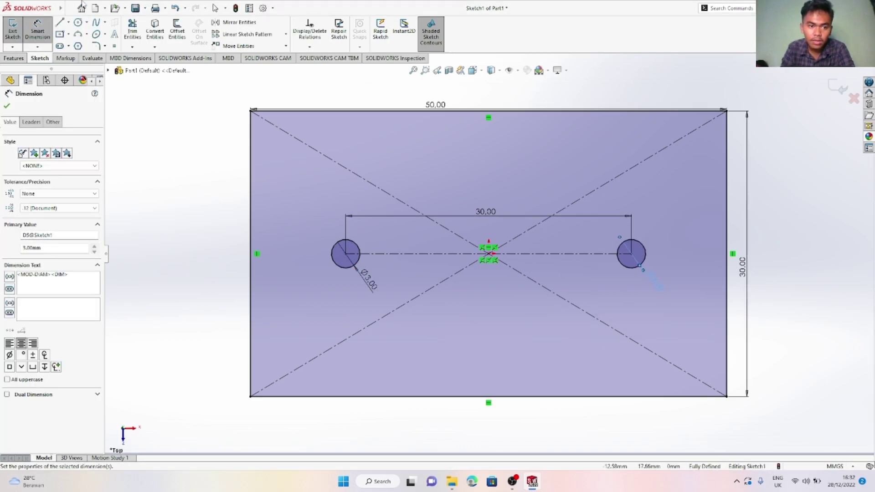
pyautogui.press('Escape')
# Extrude the rectangle with its two holes as a blind boss 1 mm thick
pyautogui.click(14, 59)
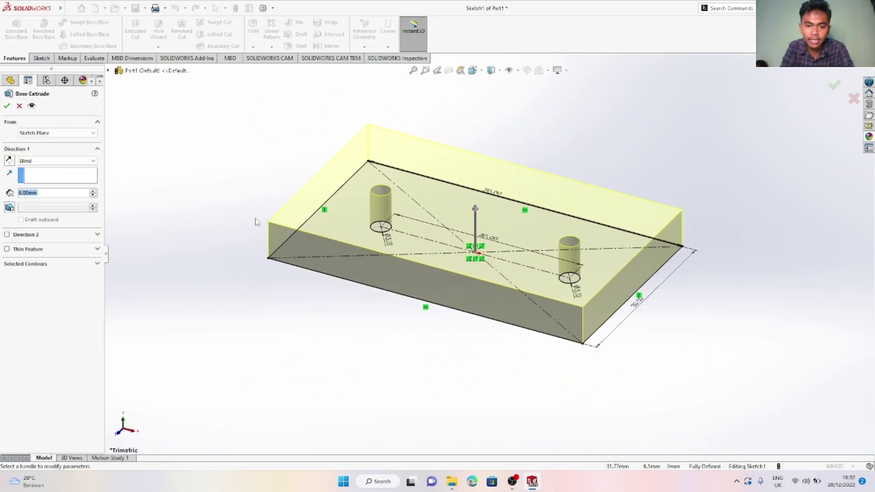
pyautogui.write('1')
pyautogui.press('Return')
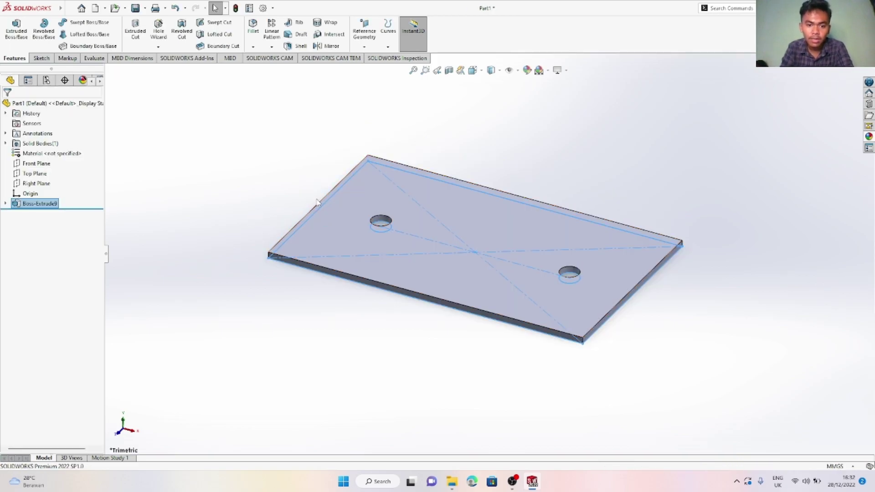
# Create a reference plane through the plate's long front top edge, angled 55 degrees to the top face
pyautogui.click(365, 46)
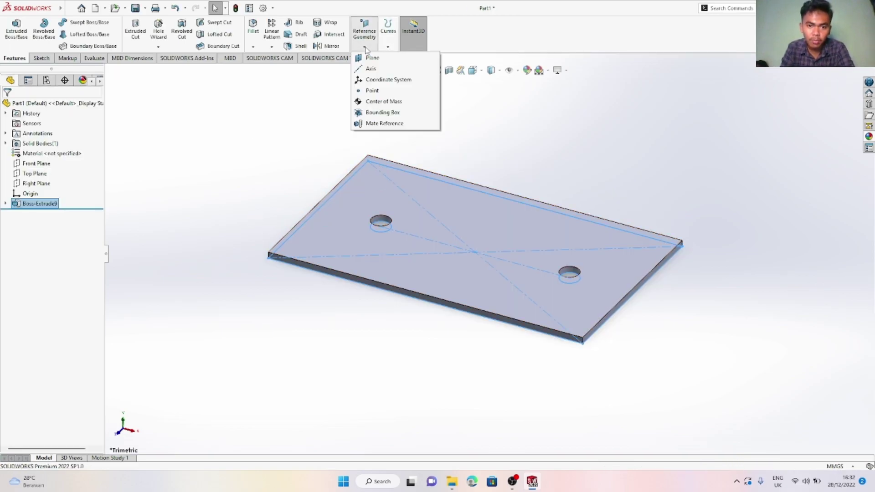
pyautogui.click(515, 133)
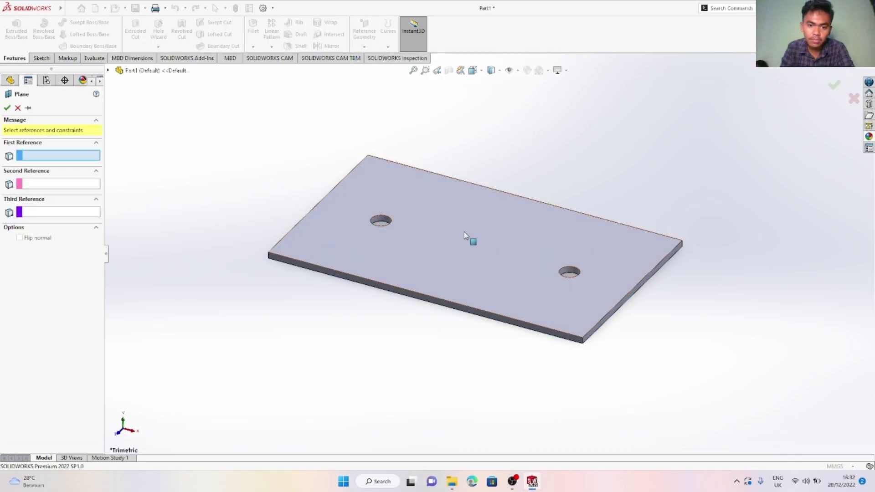
pyautogui.click(462, 229)
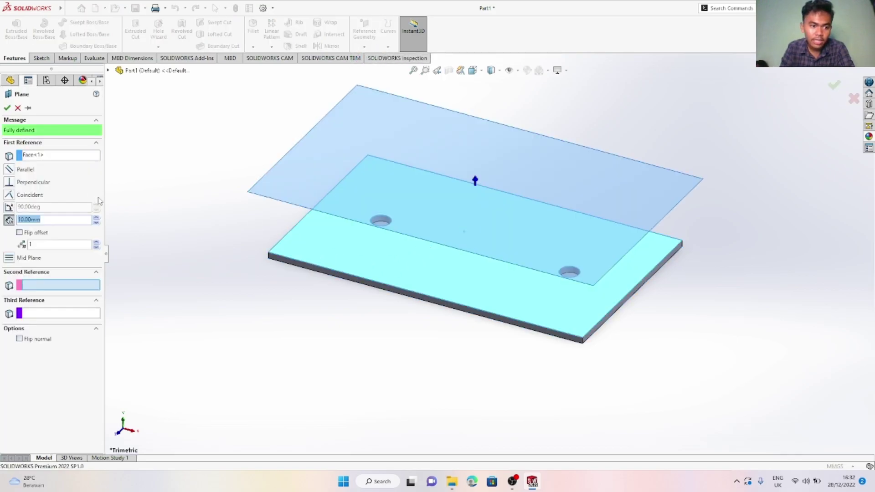
pyautogui.scroll(-2, 336, 263)
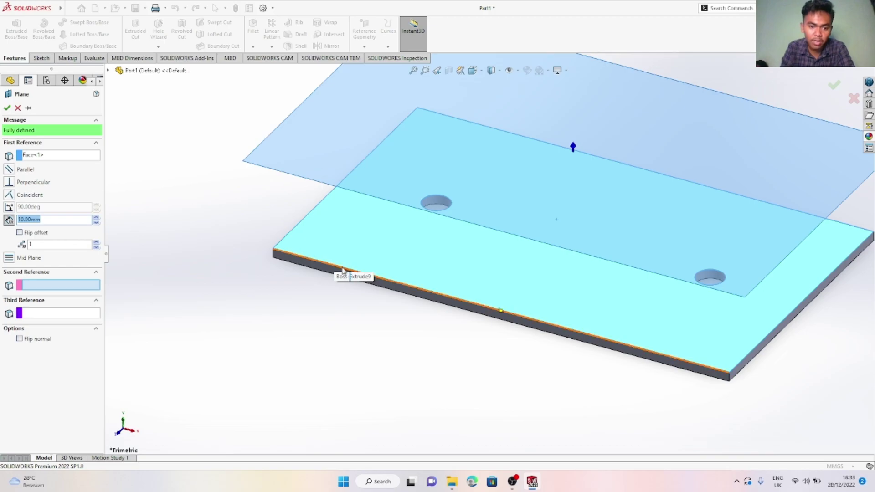
pyautogui.click(343, 271)
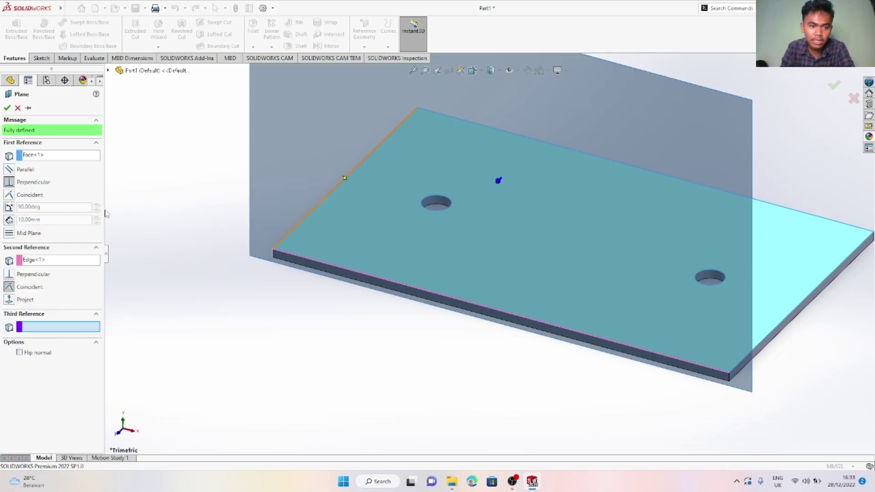
pyautogui.click(9, 207)
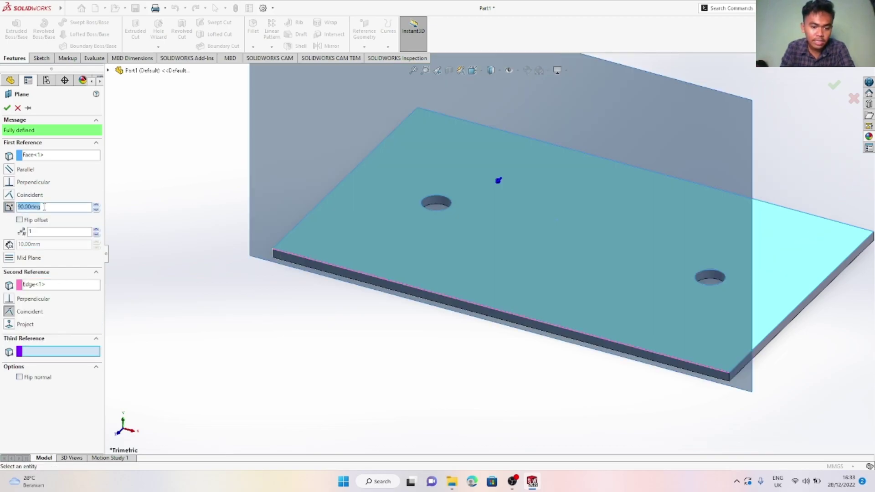
pyautogui.write('55')
pyautogui.press('Return')
pyautogui.press('Return')
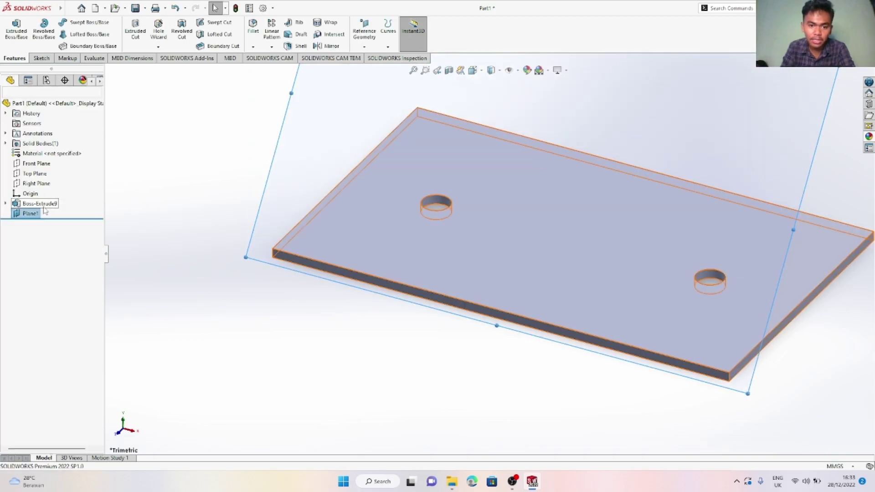
# Start a sketch on the angled reference plane, viewed normal to it
pyautogui.scroll(3, 256, 141)
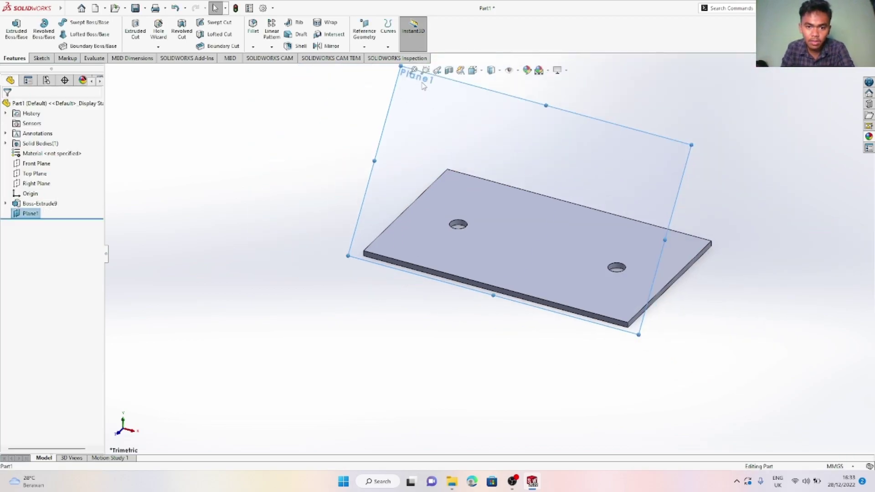
pyautogui.click(422, 83)
pyautogui.scroll(2, 422, 83)
pyautogui.scroll(-3, 422, 84)
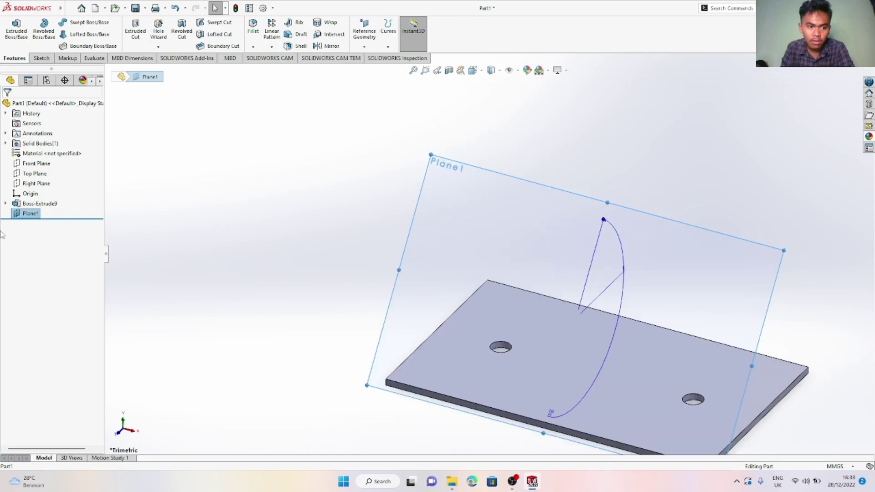
pyautogui.rightClick(29, 213)
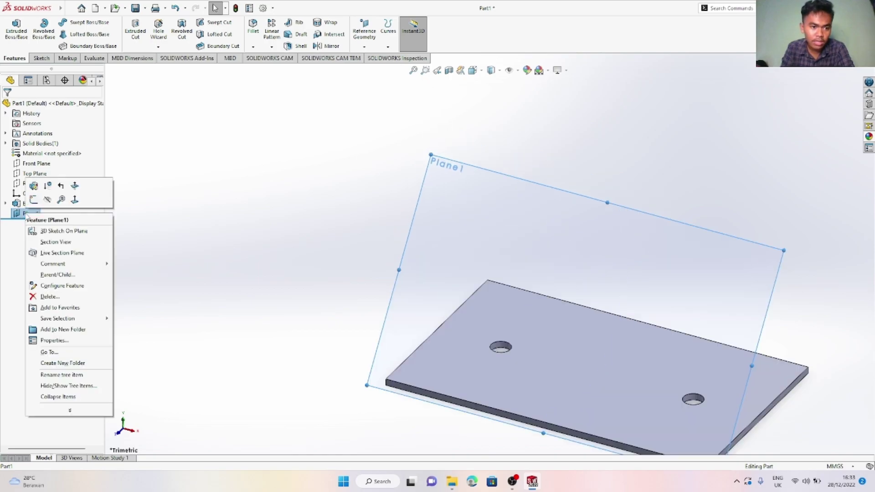
pyautogui.click(75, 199)
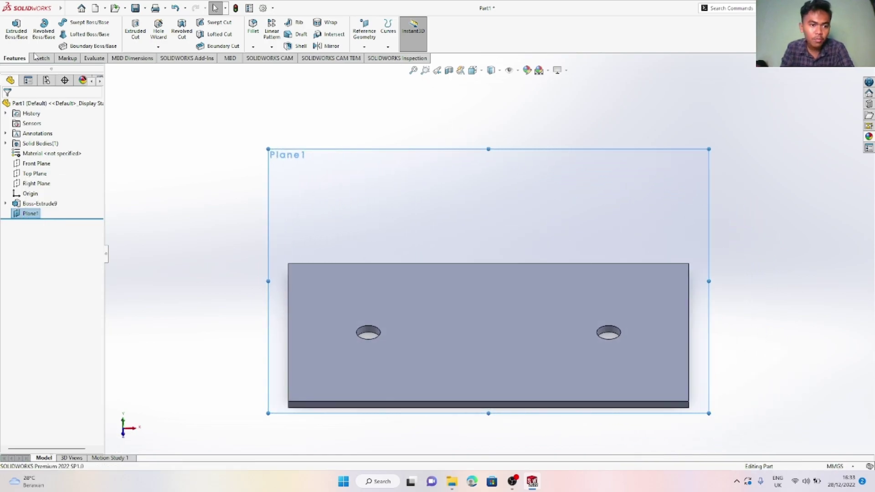
pyautogui.click(39, 58)
pyautogui.click(13, 25)
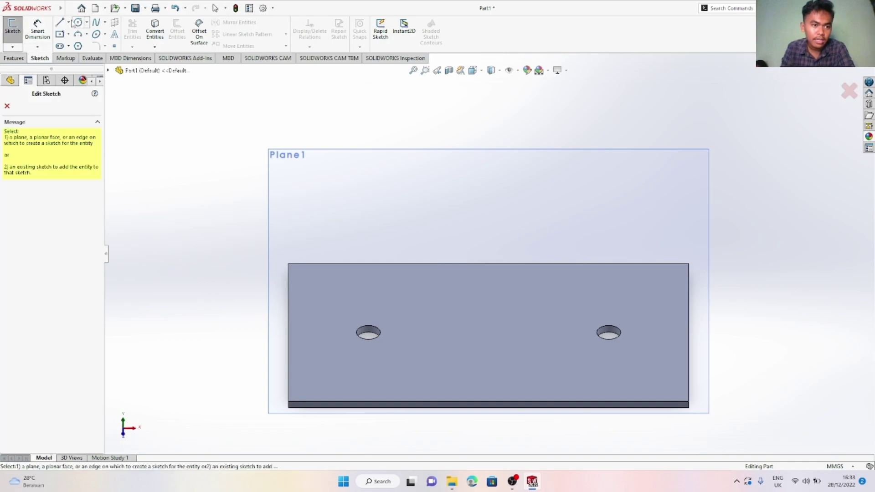
pyautogui.click(321, 215)
# Sketch a rising line about 22 mm long from the left end of the plate's front top edge
pyautogui.click(59, 23)
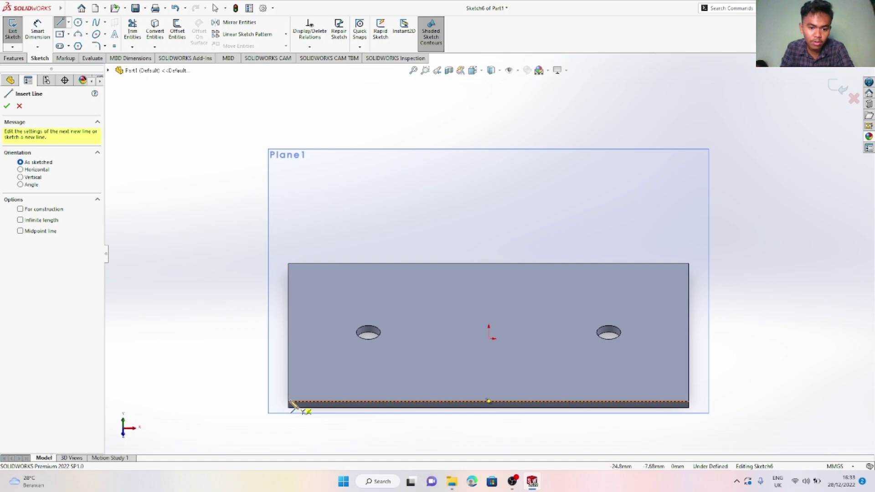
pyautogui.click(288, 402)
pyautogui.click(430, 292)
pyautogui.press('Escape')
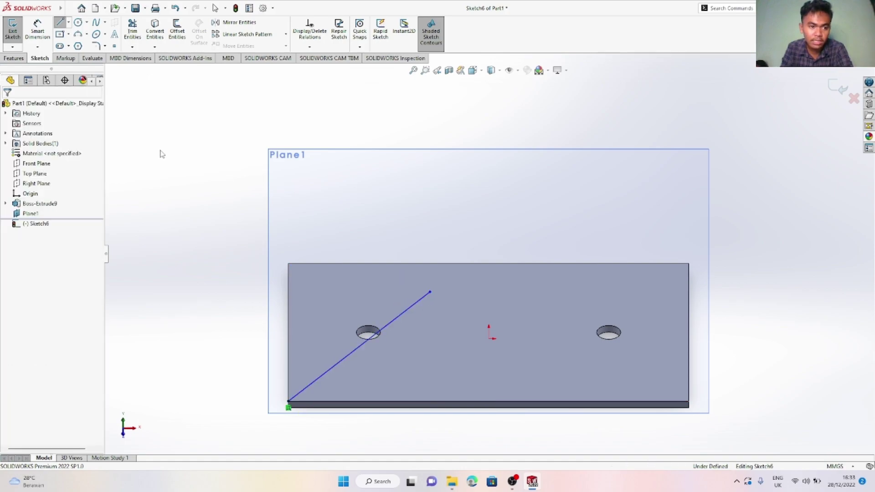
# Set the line's length to 55 mm and its upper endpoint's height above the plate's front edge to 25 mm
pyautogui.click(43, 22)
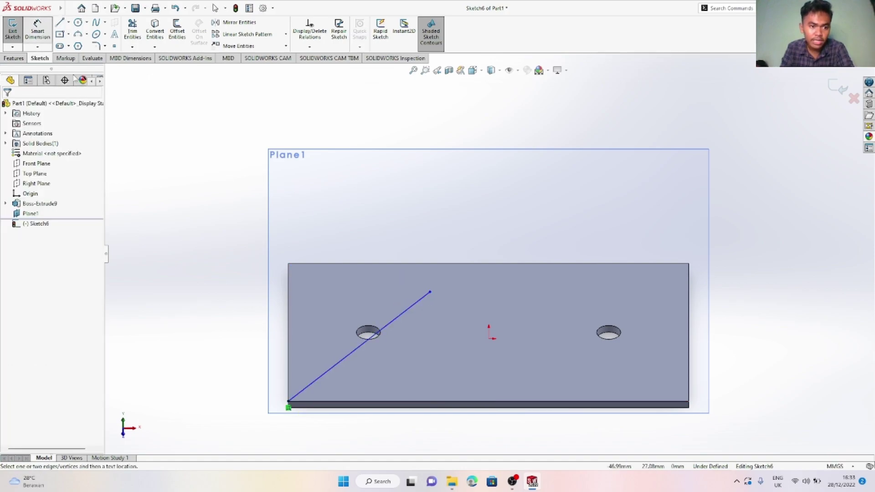
pyautogui.click(386, 326)
pyautogui.click(359, 306)
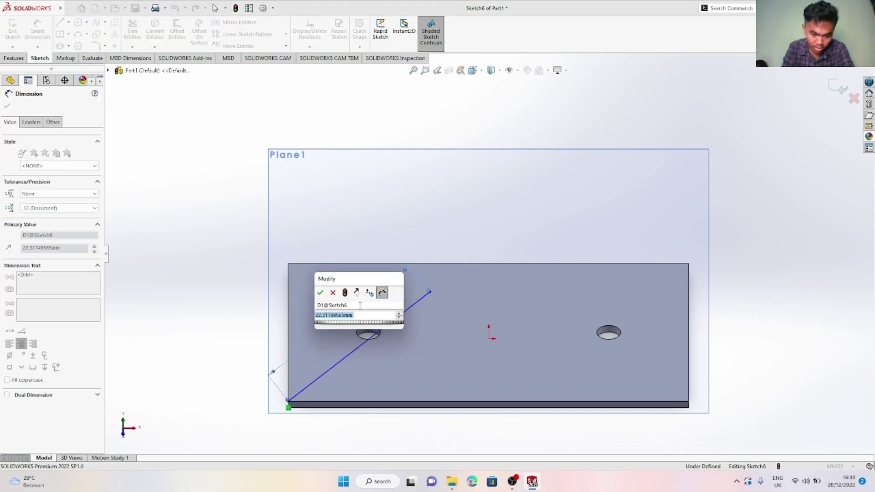
pyautogui.write('55')
pyautogui.press('Return')
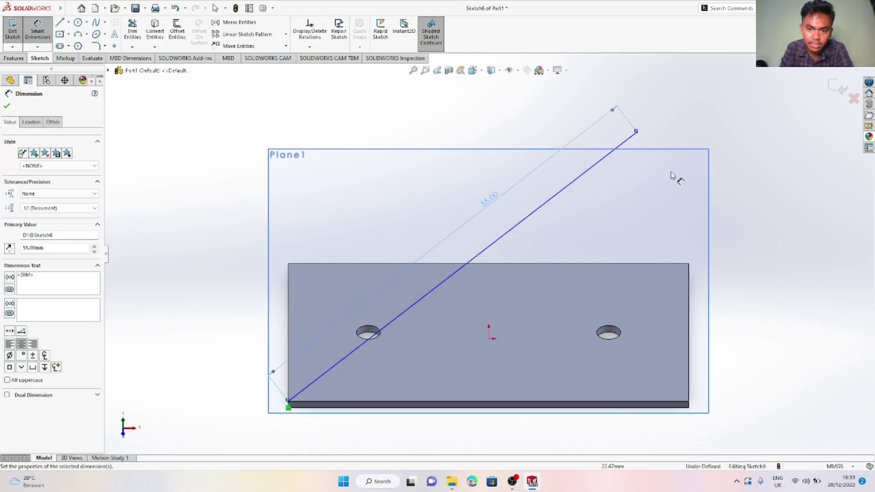
pyautogui.click(637, 133)
pyautogui.click(633, 403)
pyautogui.click(631, 297)
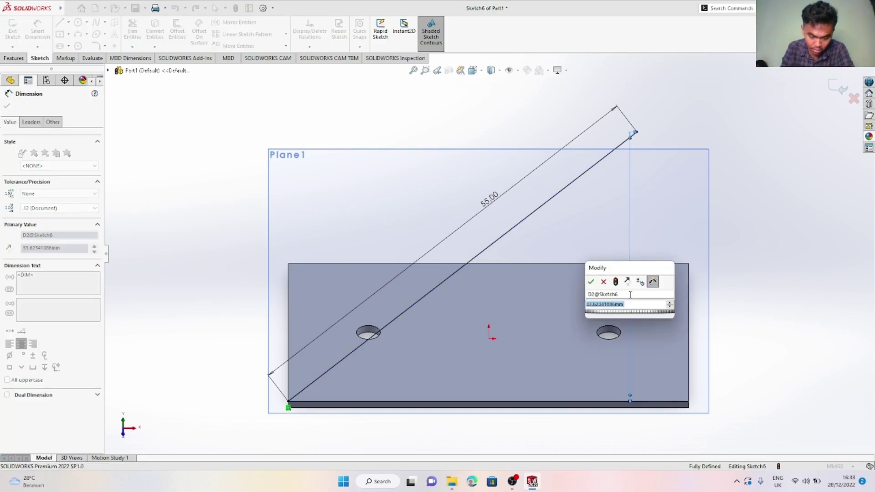
pyautogui.write('25')
pyautogui.press('Return')
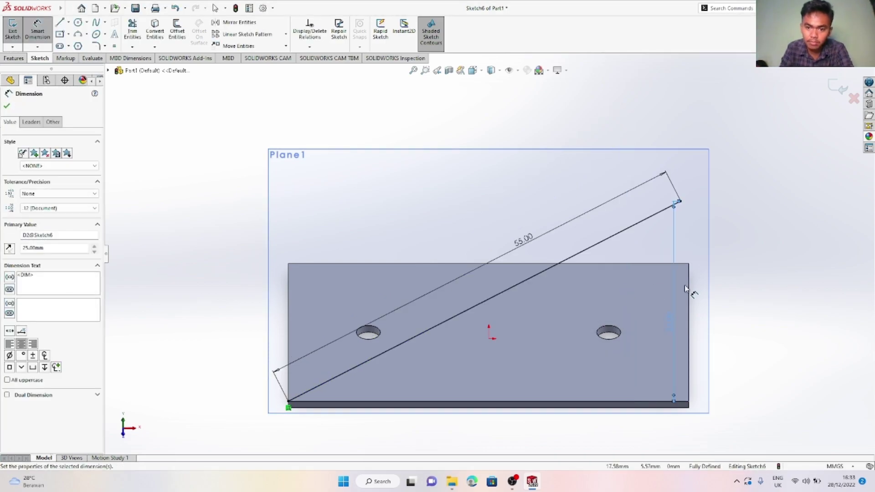
# Sketch a second rising line about 25 mm long from the upper end of the 55 mm line
pyautogui.press('f')
pyautogui.scroll(-2, 789, 258)
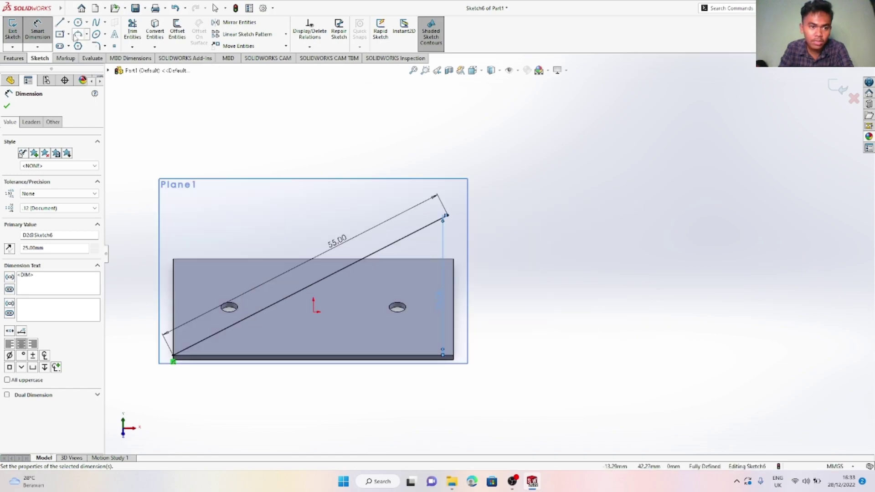
pyautogui.click(69, 22)
pyautogui.click(78, 30)
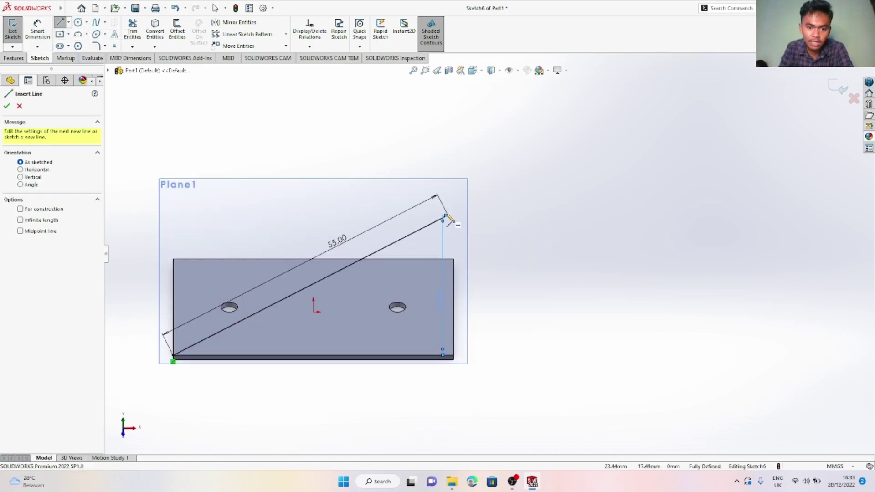
pyautogui.click(448, 215)
pyautogui.click(564, 132)
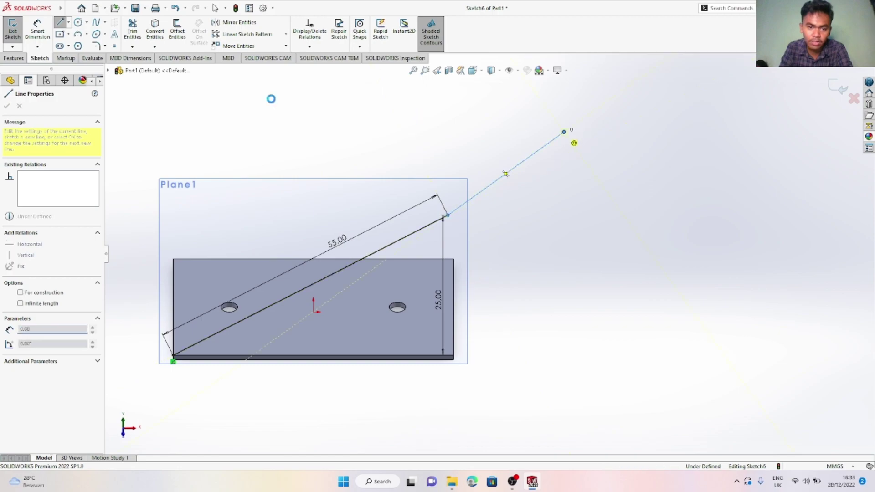
pyautogui.press('Escape')
# Set the second line's length to 30 mm and its upper endpoint's height above the plate's front edge to 45 mm
pyautogui.click(45, 40)
pyautogui.click(503, 182)
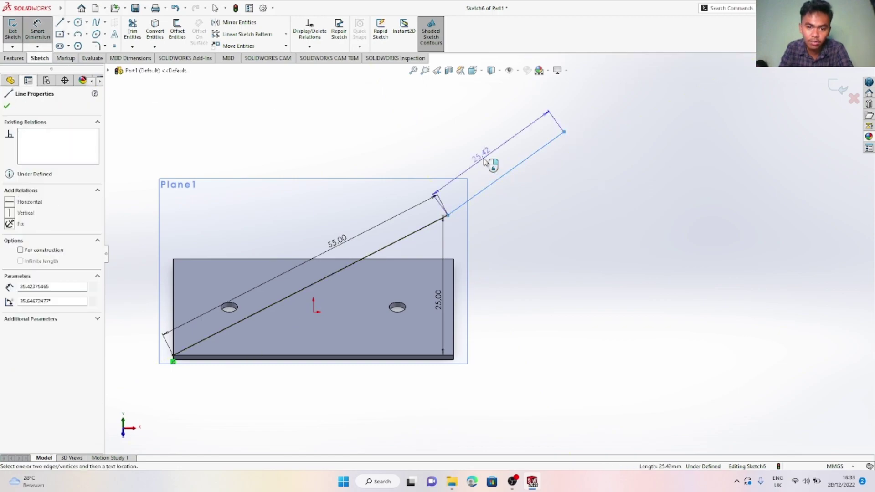
pyautogui.click(486, 162)
pyautogui.write('30')
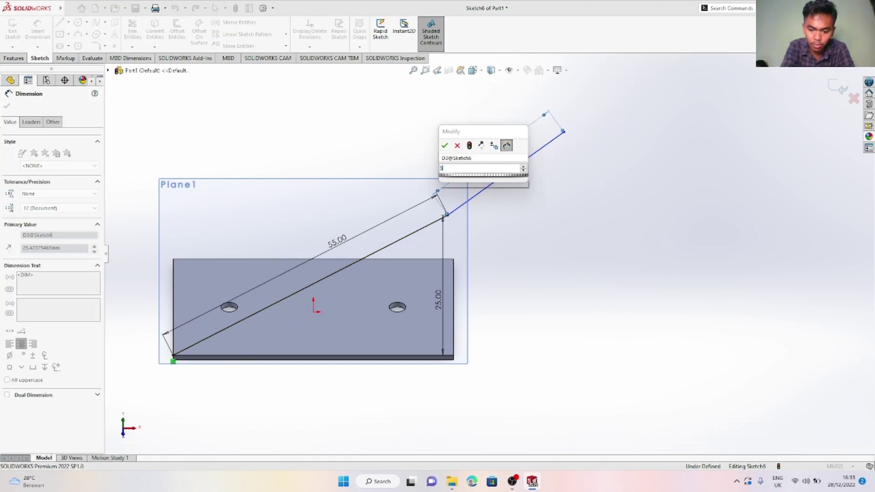
pyautogui.press('Return')
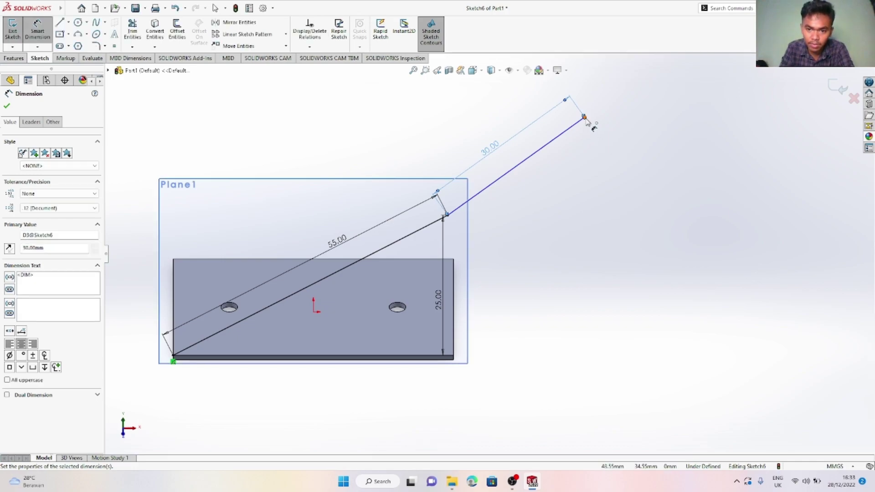
pyautogui.click(585, 117)
pyautogui.click(434, 356)
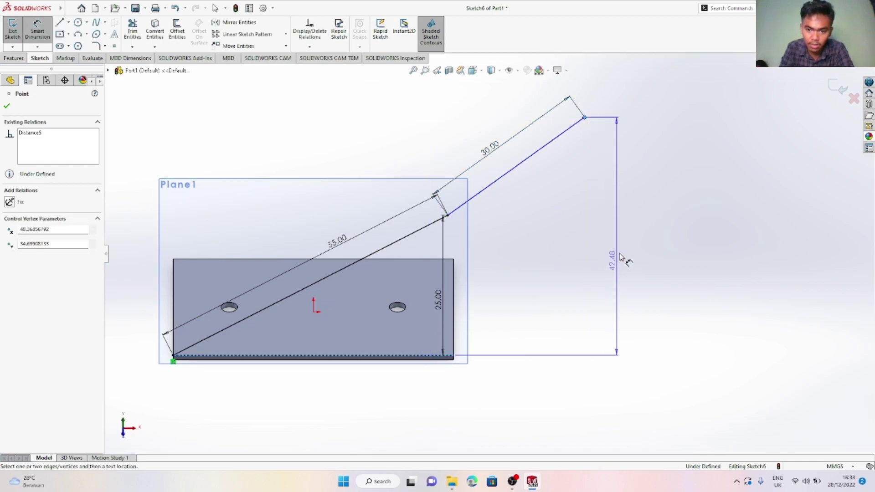
pyautogui.click(591, 253)
pyautogui.press('Return')
# Sketch a third rising line about 36 mm long from the upper end of the 30 mm line
pyautogui.click(69, 23)
pyautogui.click(78, 30)
pyautogui.scroll(2, 607, 118)
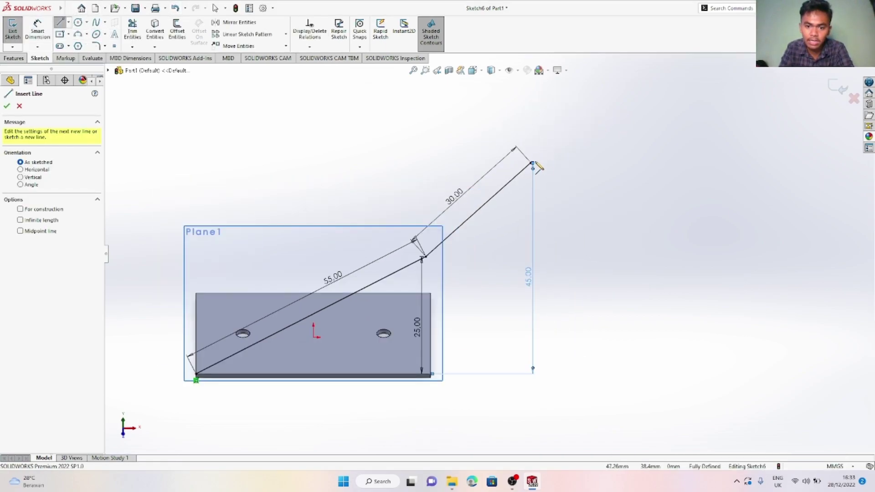
pyautogui.click(533, 163)
pyautogui.click(690, 101)
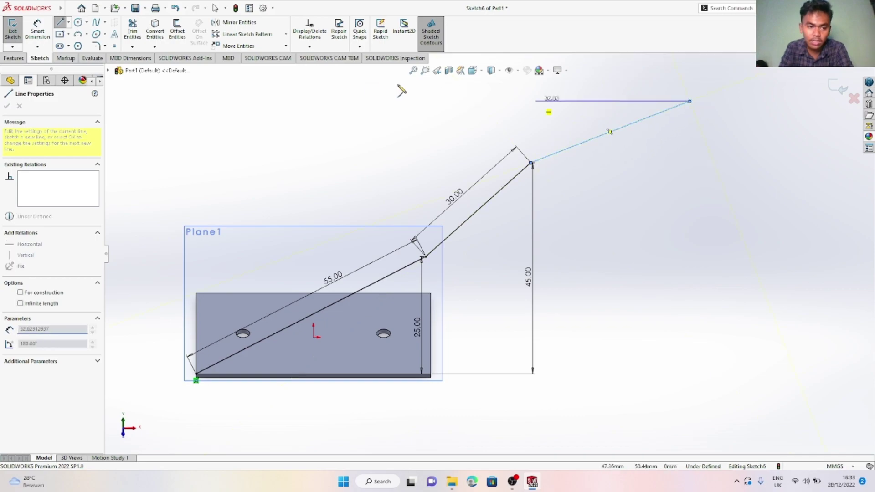
# Set the third line's length to 50 mm and its upper endpoint's height above the plate's front edge to 70 mm
pyautogui.click(30, 31)
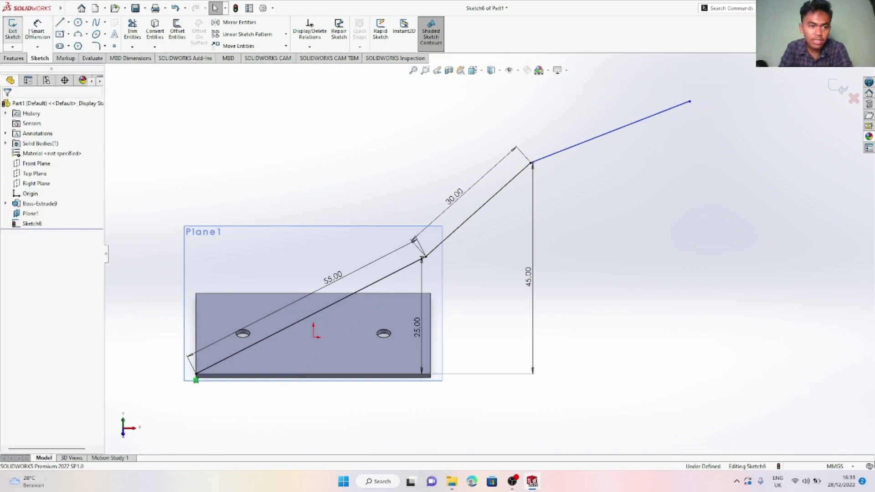
pyautogui.click(600, 141)
pyautogui.click(586, 121)
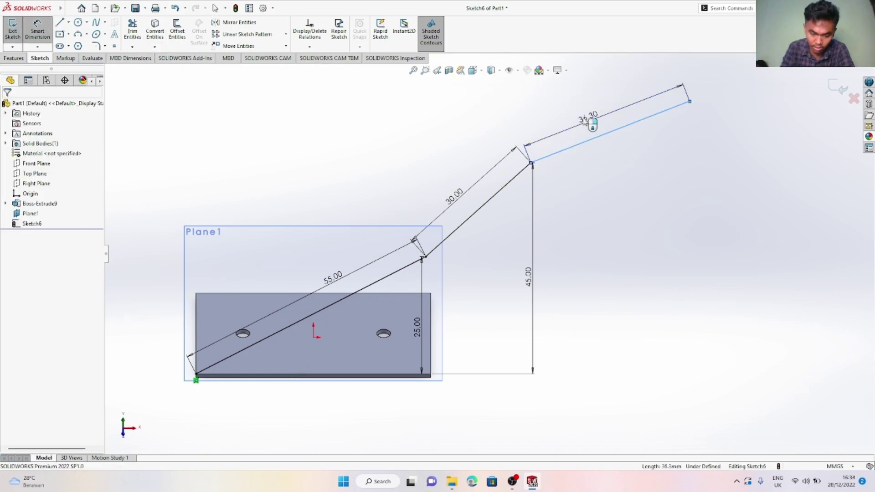
pyautogui.write('50')
pyautogui.press('Return')
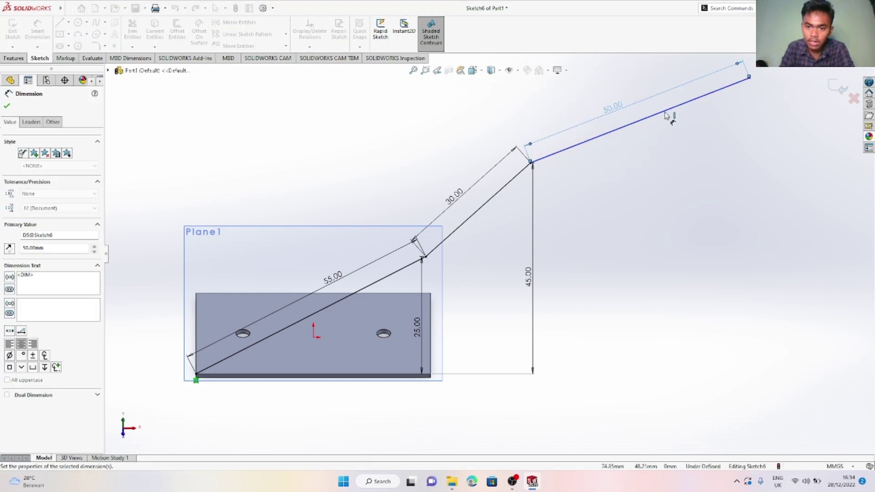
pyautogui.click(750, 79)
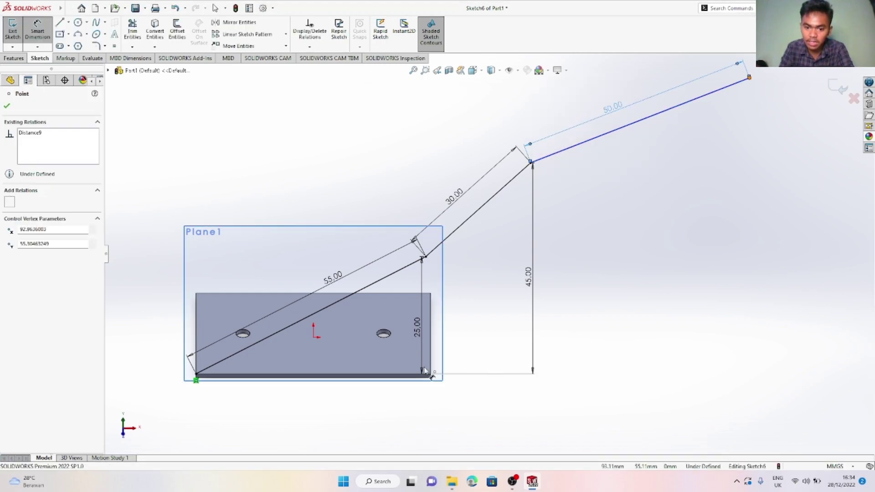
pyautogui.click(409, 377)
pyautogui.click(757, 257)
pyautogui.write('4')
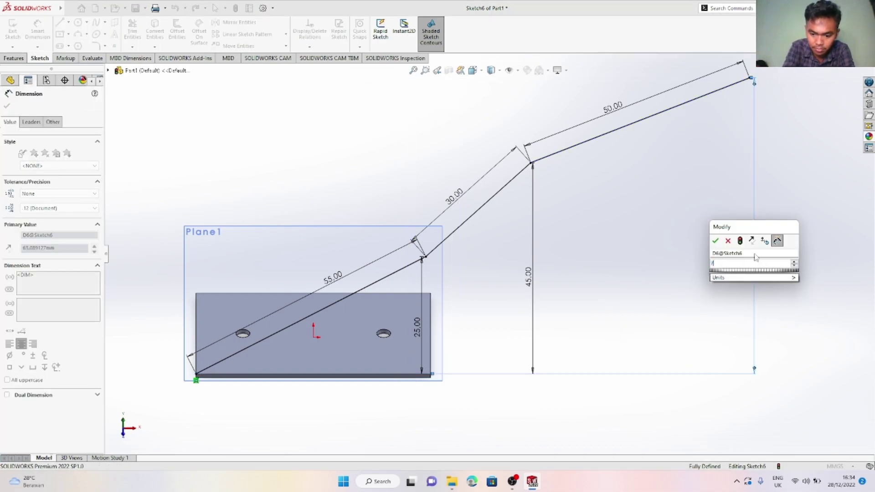
pyautogui.press('Return')
pyautogui.scroll(2, 770, 201)
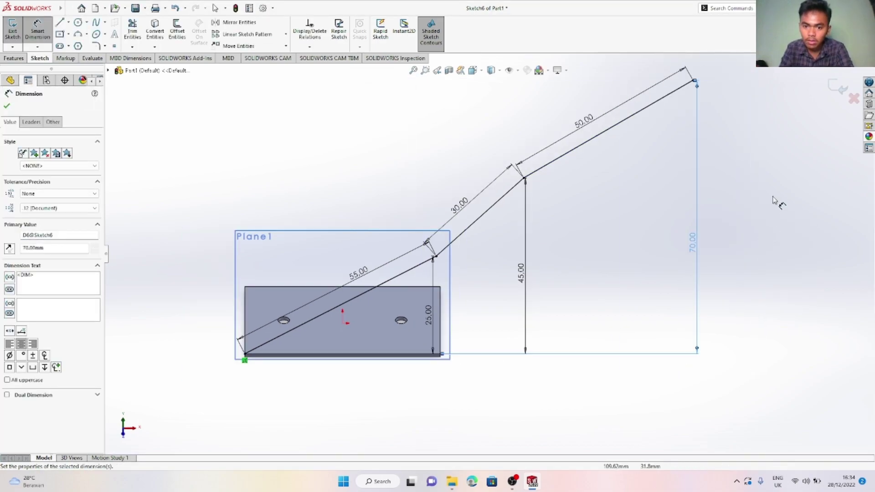
# Sketch a line from the upper end of the 50 mm line to the right end of the plate's front edge
pyautogui.press('Escape')
pyautogui.press('Escape')
pyautogui.click(70, 23)
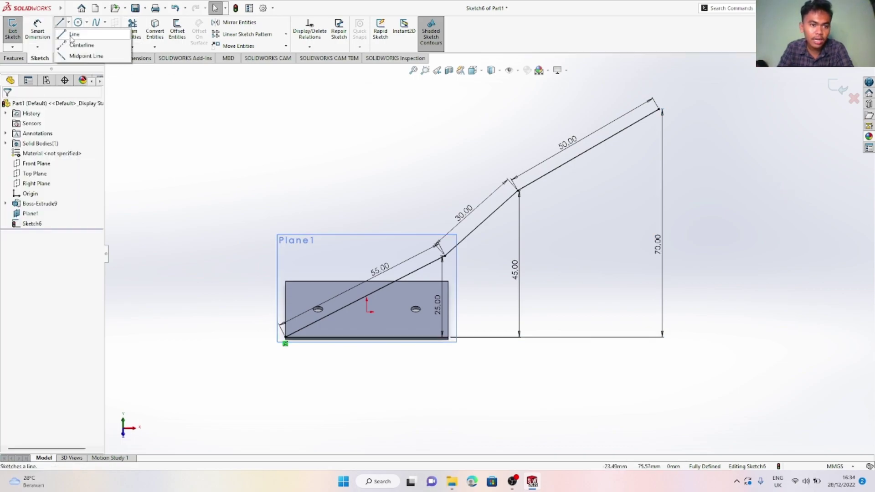
pyautogui.click(78, 31)
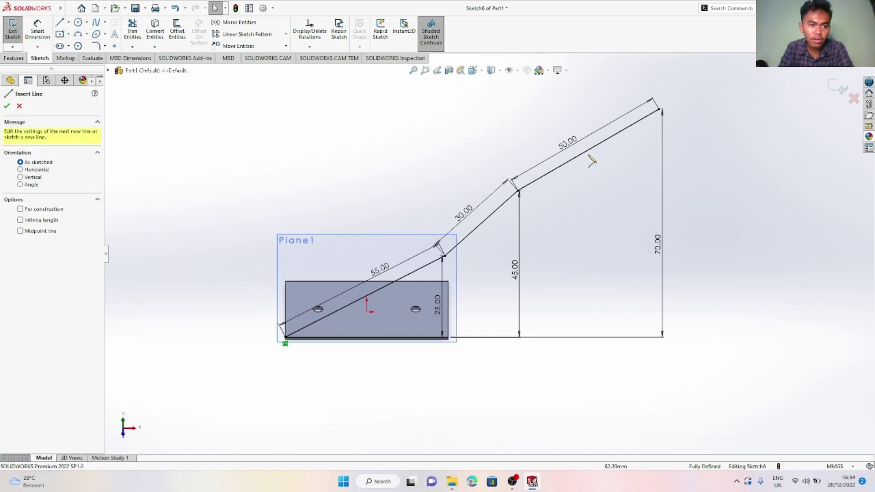
pyautogui.click(660, 110)
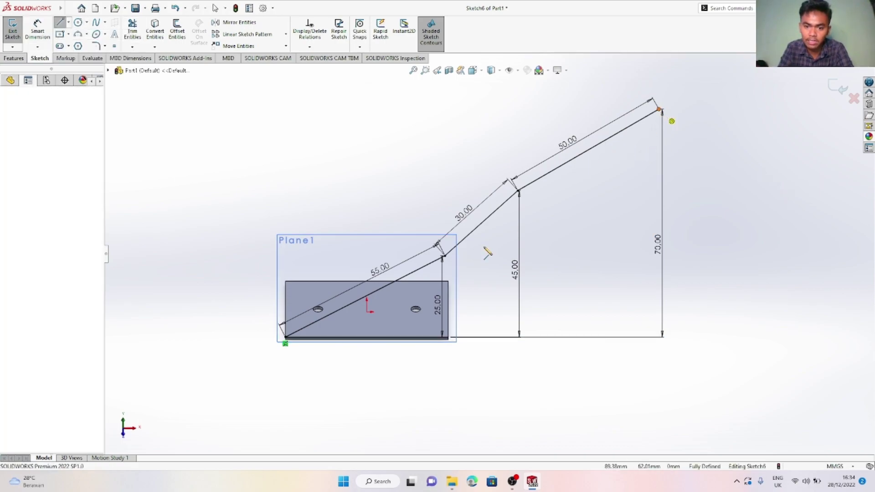
pyautogui.click(449, 338)
pyautogui.press('Escape')
# Extrude the arm profile 1 mm in the reversed direction, closing the open sketch with the plate's model edges
pyautogui.click(32, 223)
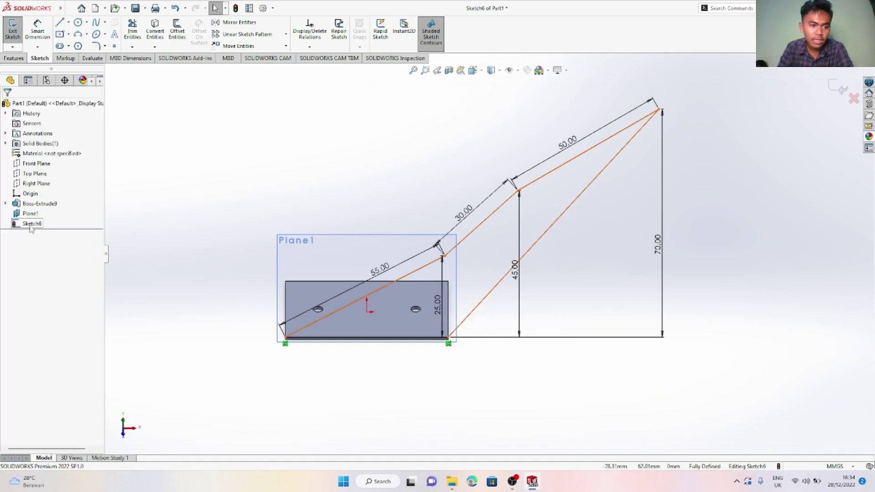
pyautogui.click(13, 58)
pyautogui.click(16, 30)
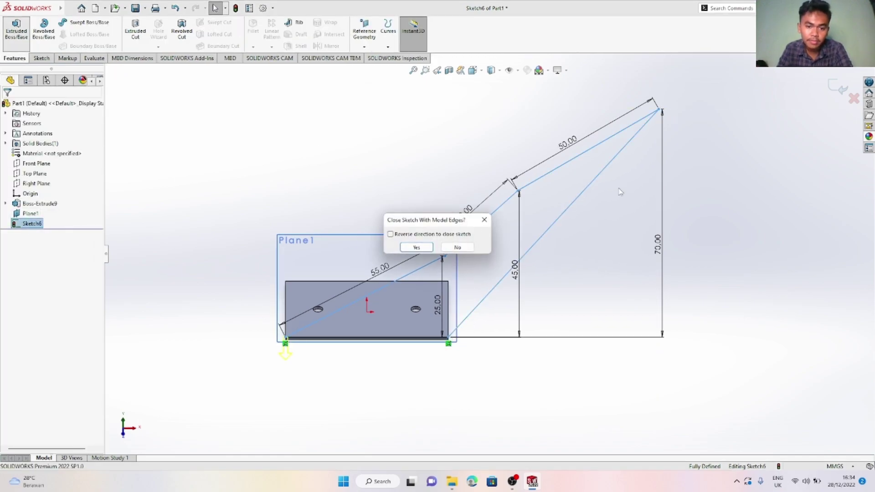
pyautogui.click(415, 248)
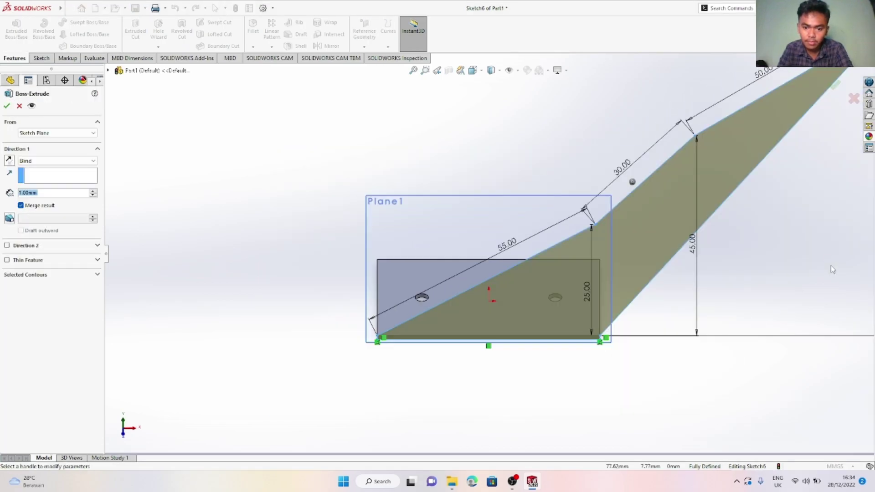
pyautogui.moveTo(753, 277); pyautogui.dragTo(726, 286, button='middle')
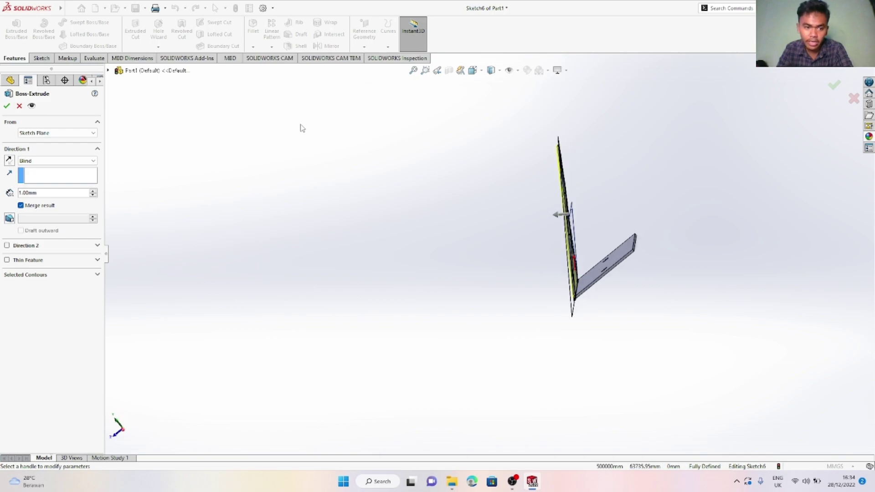
pyautogui.click(9, 161)
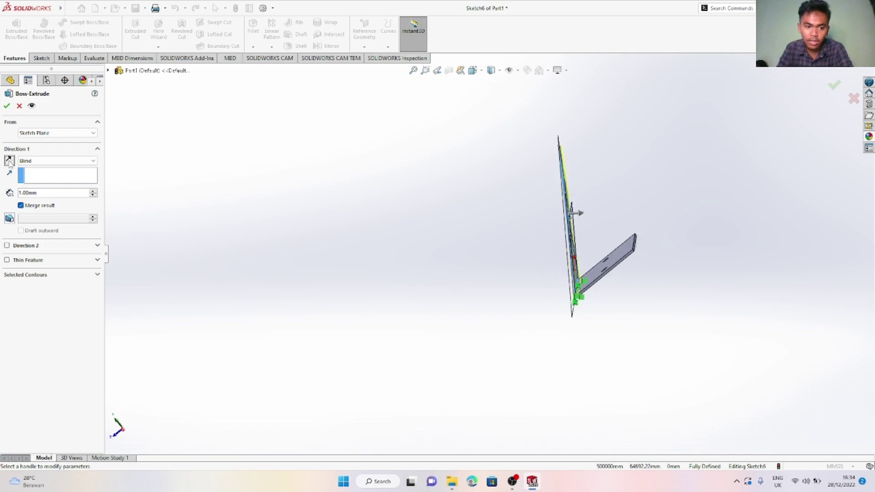
pyautogui.press('Return')
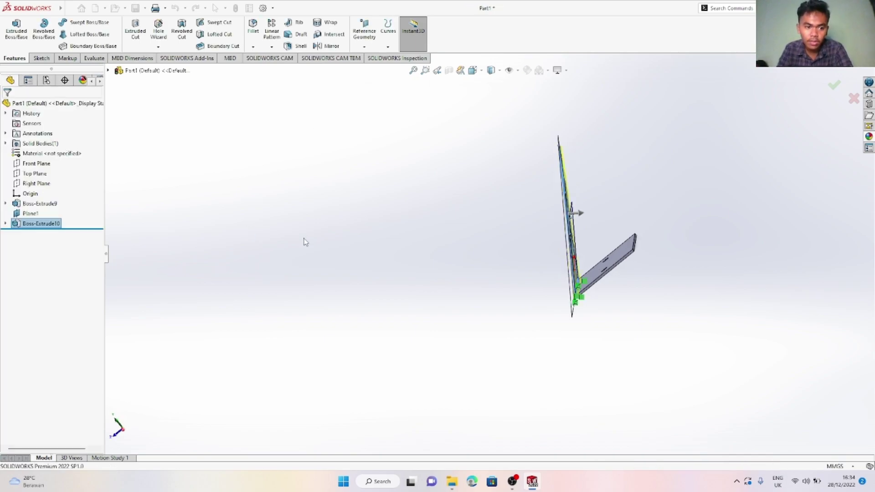
# Colour the whole body of the plate and arm dark teal, RGB 0, 128, 128
pyautogui.moveTo(419, 264); pyautogui.dragTo(539, 260, button='middle')
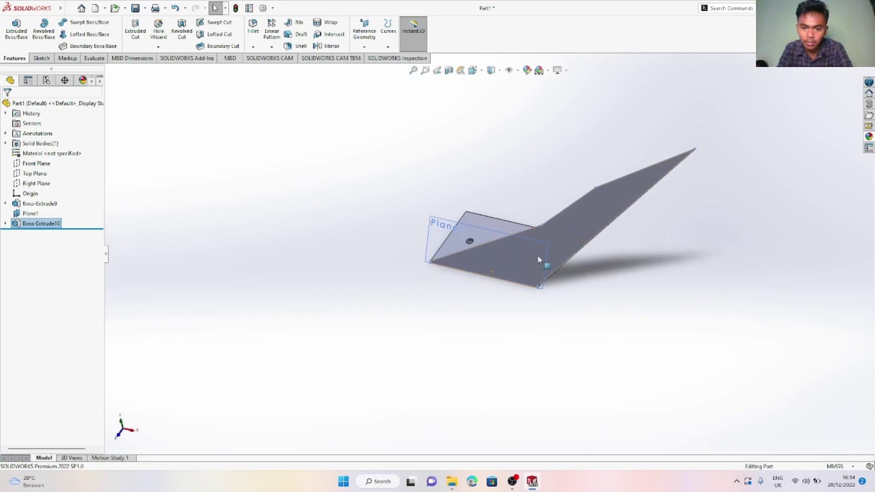
pyautogui.rightClick(576, 229)
pyautogui.click(665, 209)
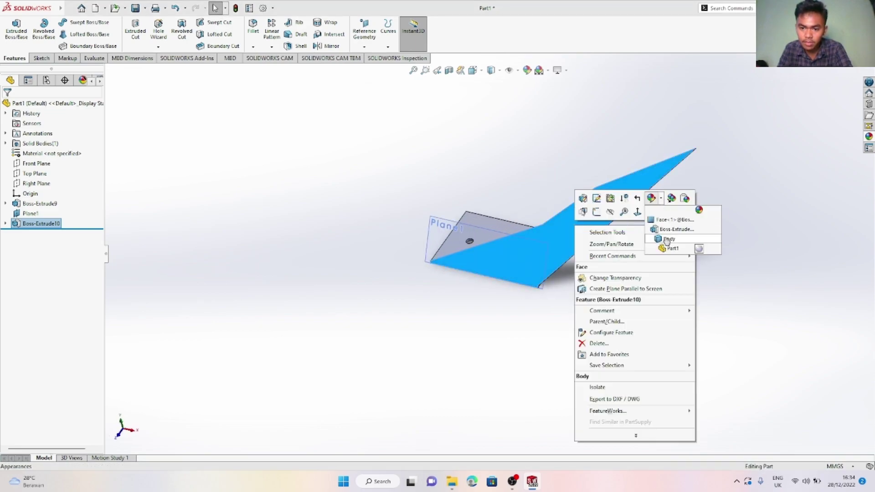
pyautogui.click(661, 237)
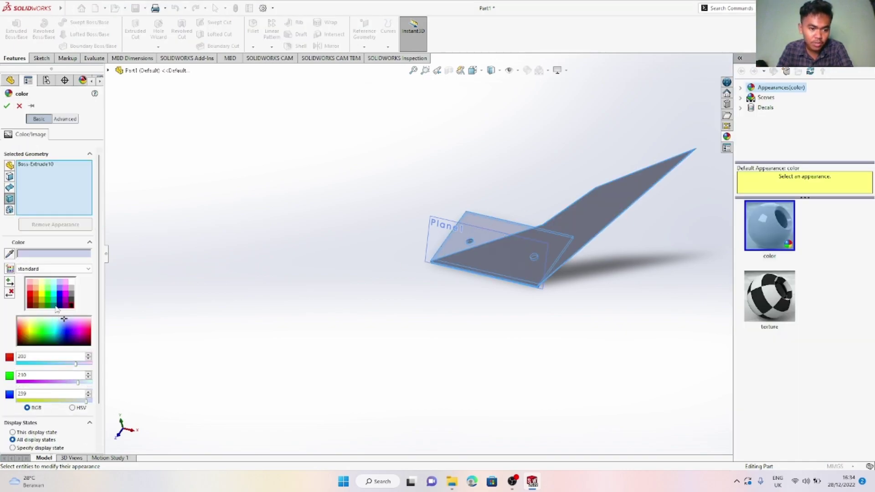
pyautogui.click(54, 307)
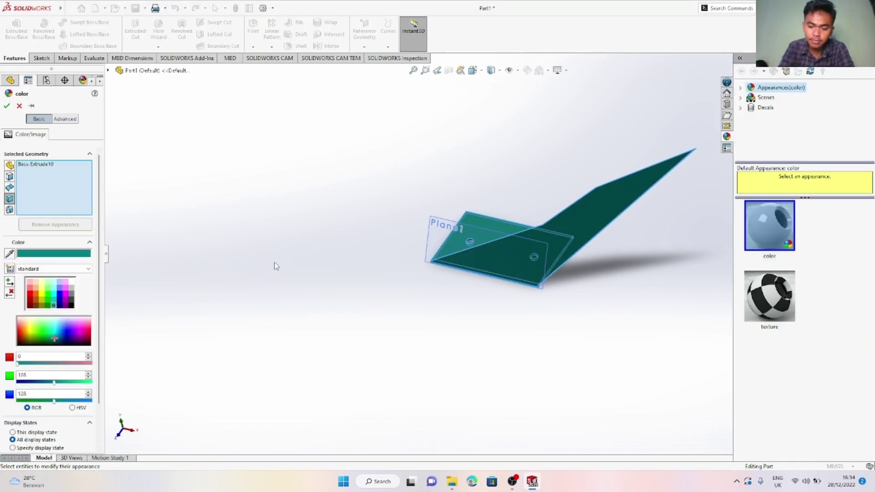
pyautogui.press('Return')
pyautogui.scroll(-2, 655, 211)
pyautogui.moveTo(634, 224)
pyautogui.mouseDown(button='middle')
pyautogui.moveTo(644, 227)
pyautogui.moveTo(637, 232)
pyautogui.mouseUp(button='middle')
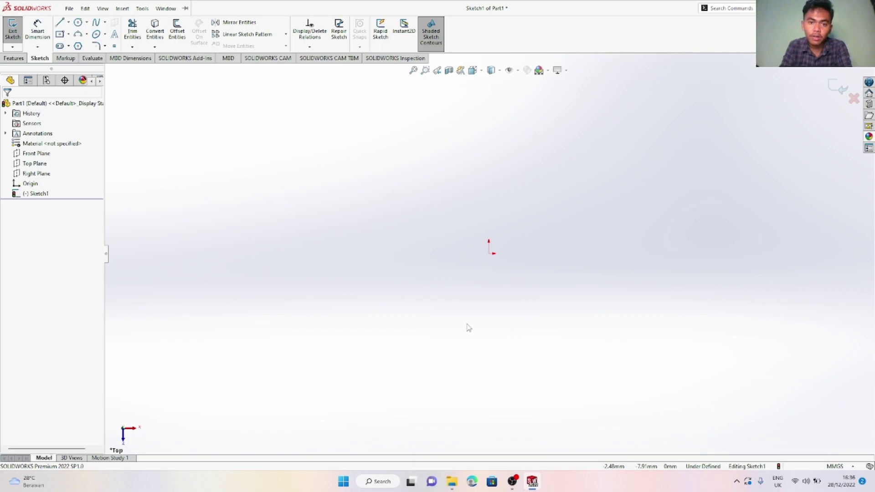
# Sketch a centre rectangle about 38 mm wide around the origin on the top plane of the new part
pyautogui.click(84, 8)
pyautogui.click(69, 35)
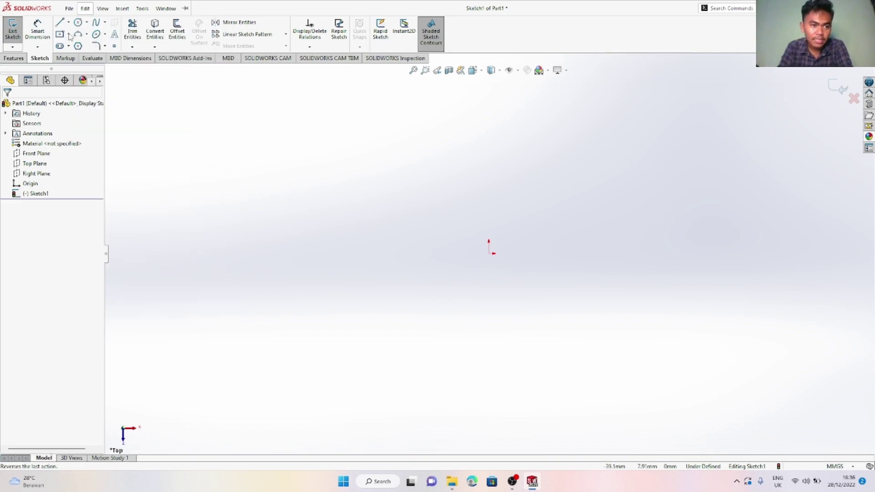
pyautogui.click(68, 34)
pyautogui.click(78, 57)
pyautogui.click(489, 253)
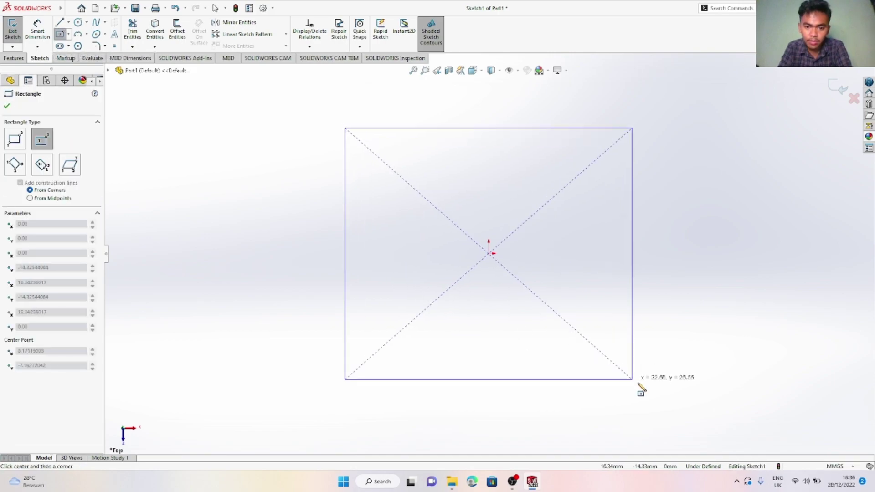
pyautogui.click(658, 393)
pyautogui.press('Escape')
# Dimension the rectangle's upper horizontal edge and set its length to 50 mm
pyautogui.click(43, 41)
pyautogui.click(506, 114)
pyautogui.click(496, 100)
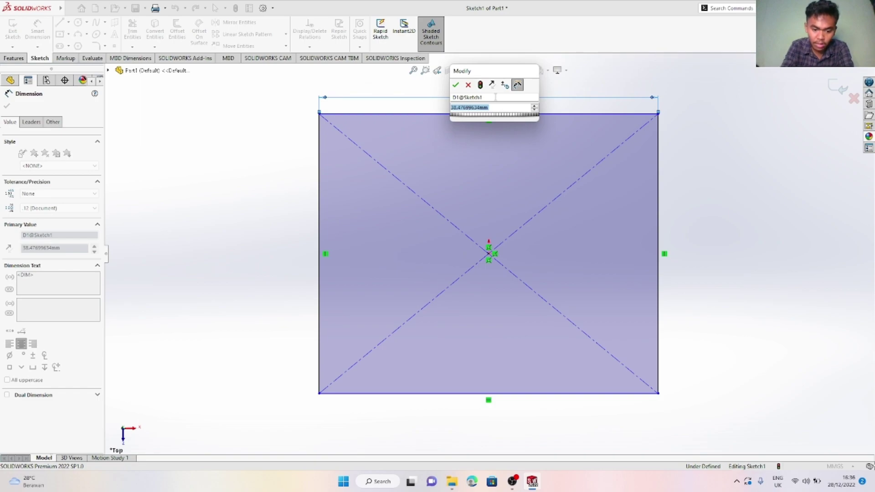
pyautogui.press('Return')
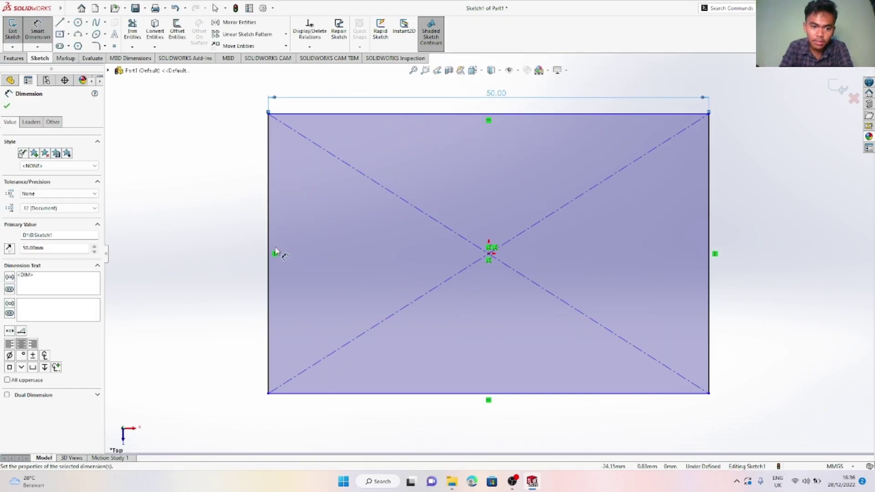
# Dimension the rectangle's vertical side at 30 mm
pyautogui.click(255, 248)
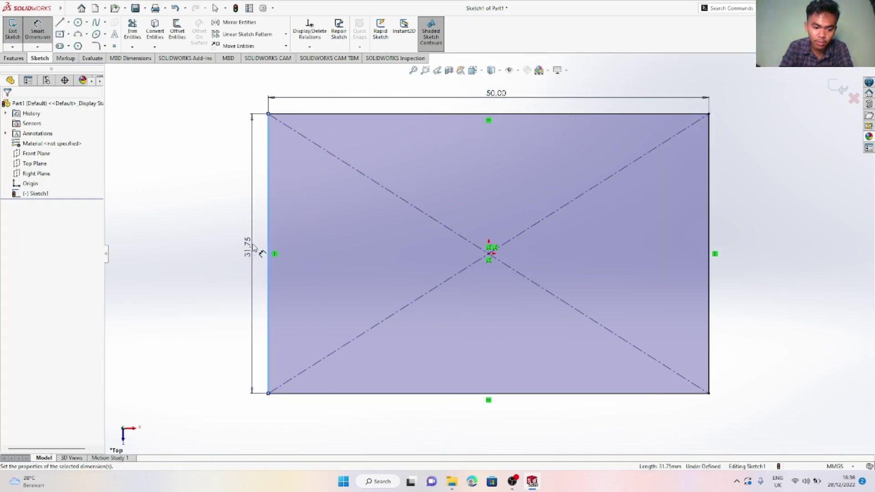
pyautogui.click(254, 248)
pyautogui.press('Return')
# Sketch a horizontal midpoint construction line about 26 mm long, centred on the origin inside the rectangle
pyautogui.click(69, 22)
pyautogui.click(80, 46)
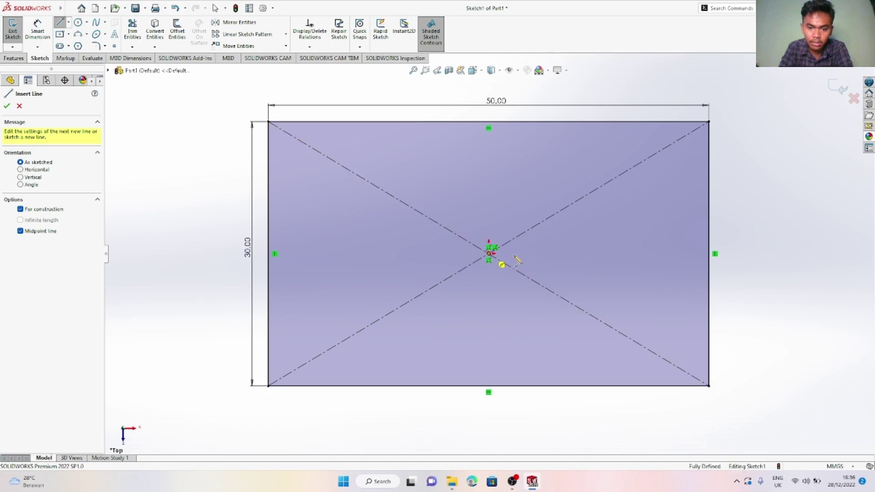
pyautogui.click(489, 253)
pyautogui.click(605, 254)
# Dimension the horizontal construction line's length at 30 mm
pyautogui.click(37, 30)
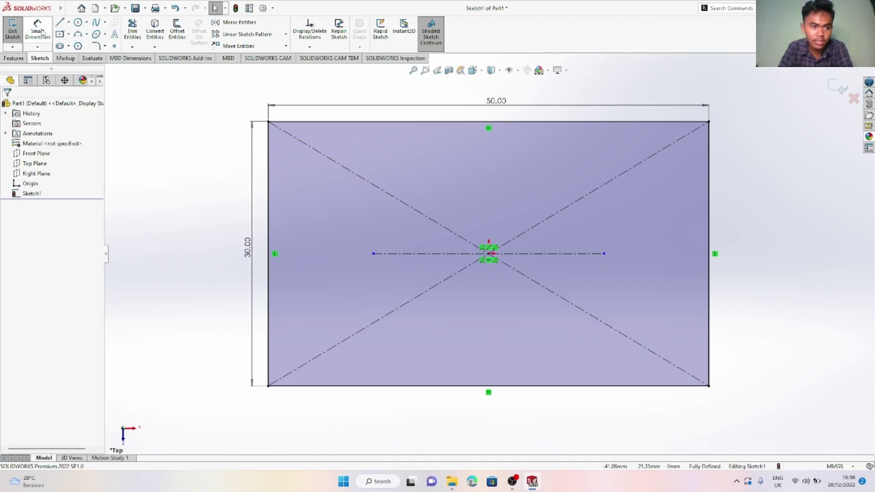
pyautogui.click(449, 253)
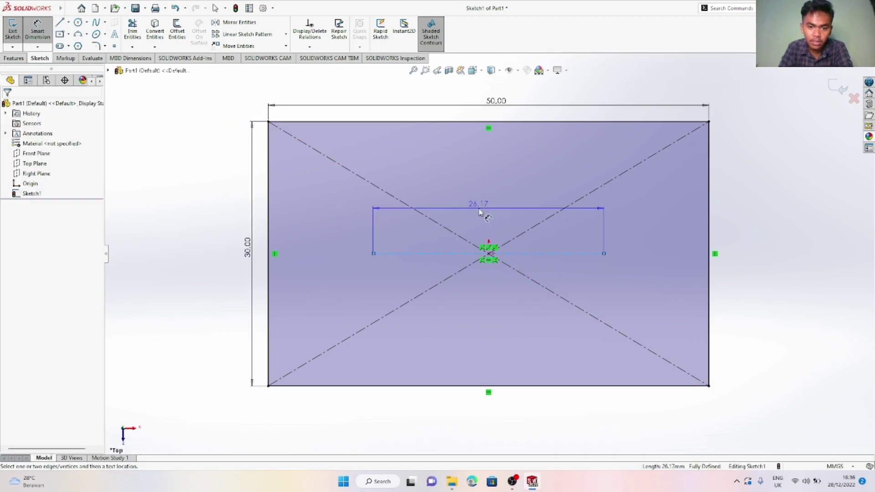
pyautogui.click(477, 205)
pyautogui.write('30')
pyautogui.press('Return')
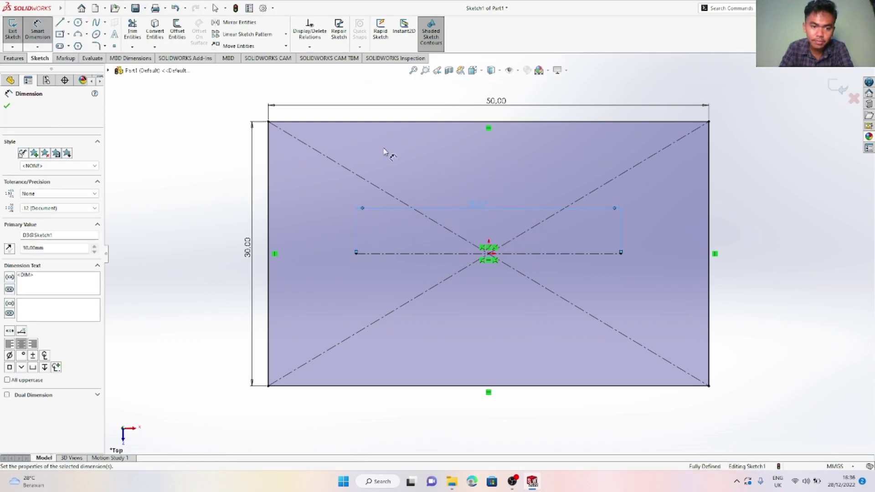
# Sketch two circles centred on the construction line's endpoints, one about 2.6 mm in diameter and the other slightly larger
pyautogui.click(78, 22)
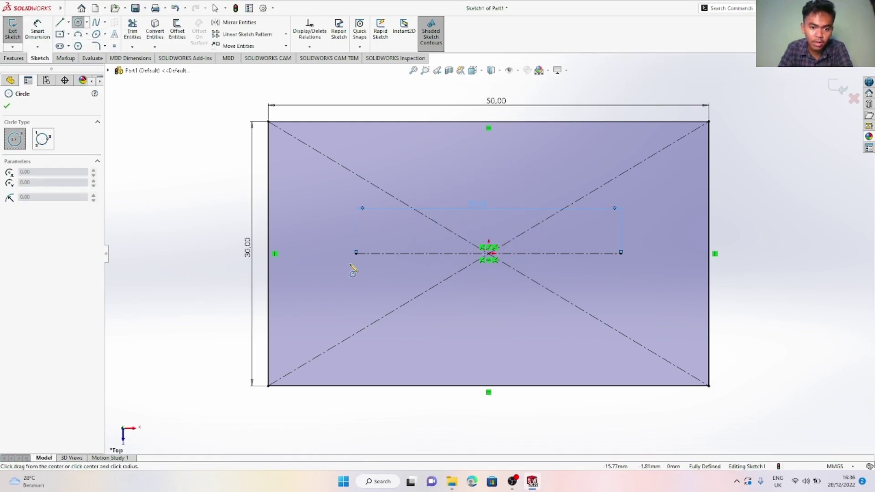
pyautogui.moveTo(356, 254); pyautogui.dragTo(360, 263)
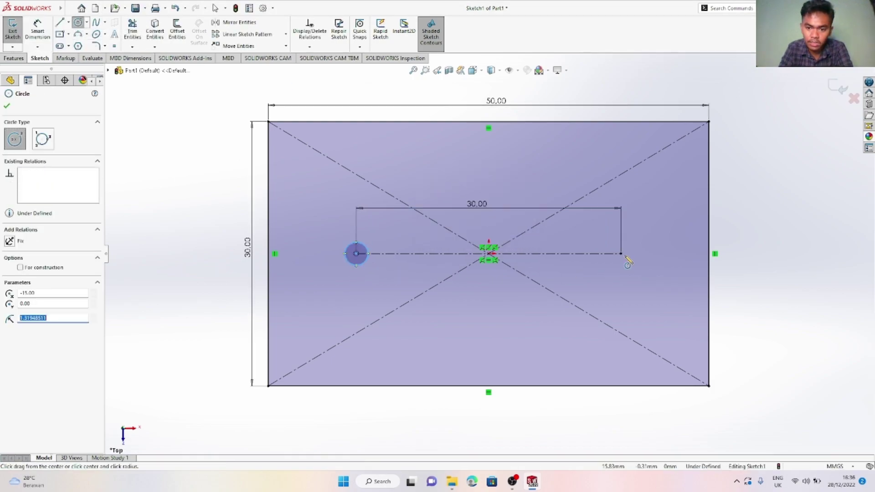
pyautogui.moveTo(621, 253); pyautogui.dragTo(635, 261)
# Dimension both circles at the ends of the construction line to a diameter of 3 mm
pyautogui.click(37, 29)
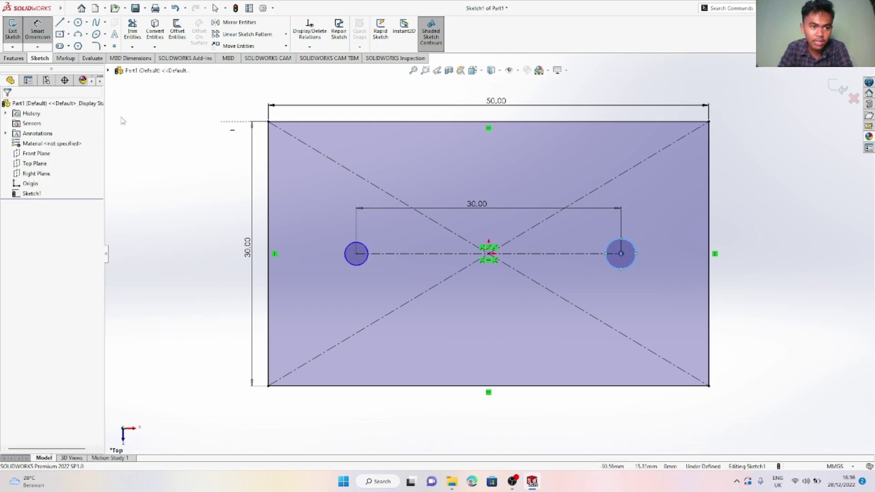
pyautogui.click(351, 249)
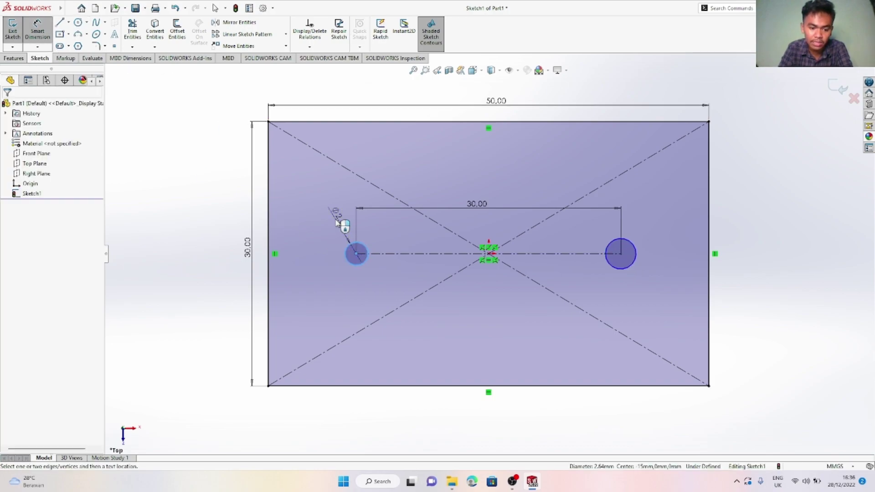
pyautogui.click(336, 223)
pyautogui.write('3.00mm')
pyautogui.press('Return')
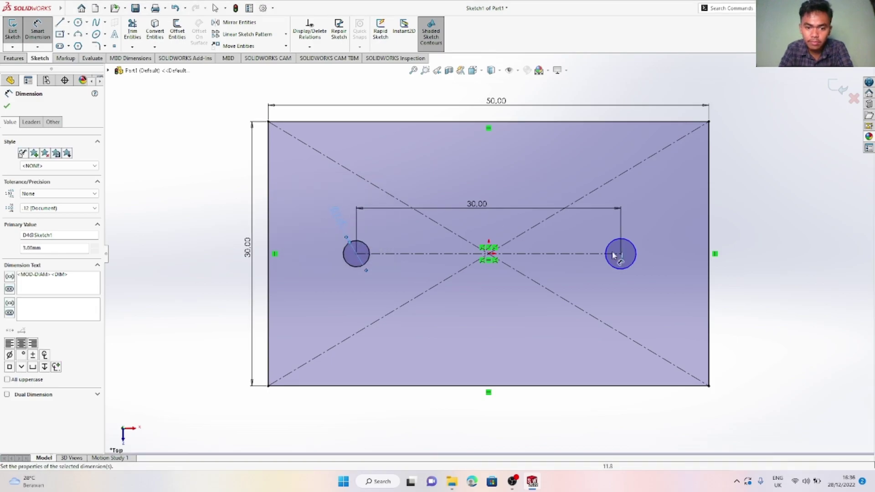
pyautogui.click(632, 244)
pyautogui.click(650, 222)
pyautogui.write('3')
pyautogui.press('Return')
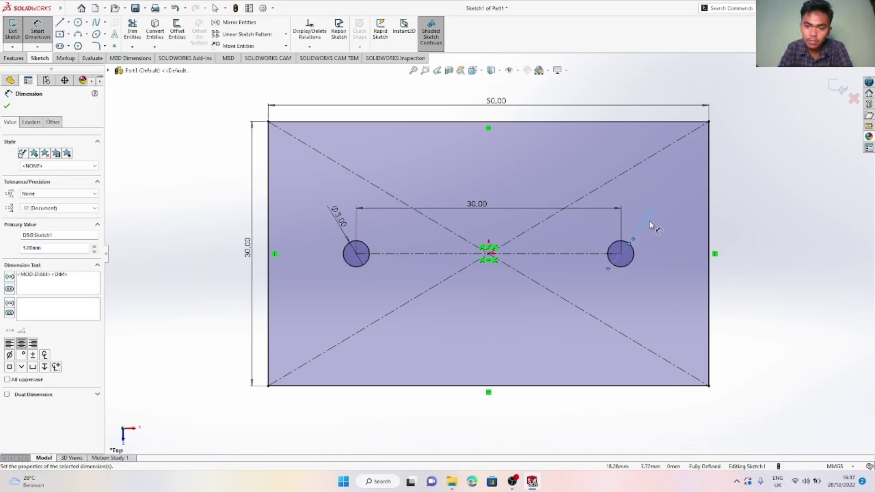
pyautogui.press('Escape')
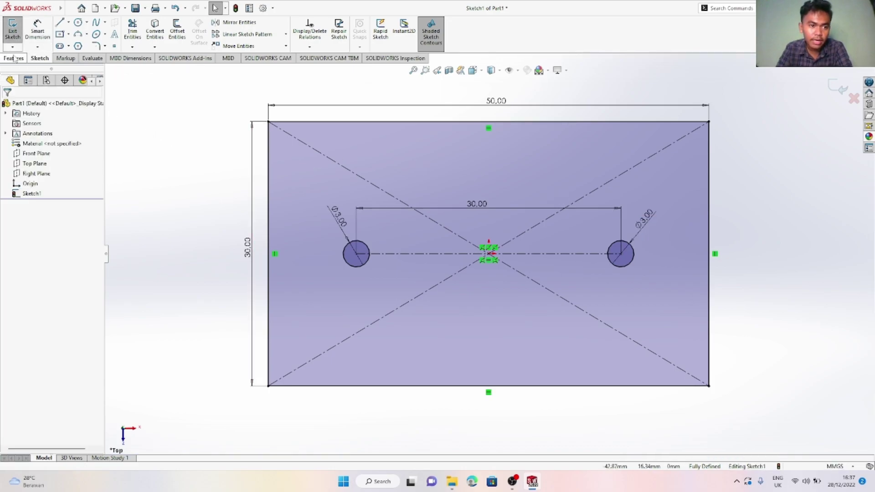
# Extrude the rectangle with its two holes to a blind depth of 1 mm
pyautogui.click(14, 58)
pyautogui.click(19, 29)
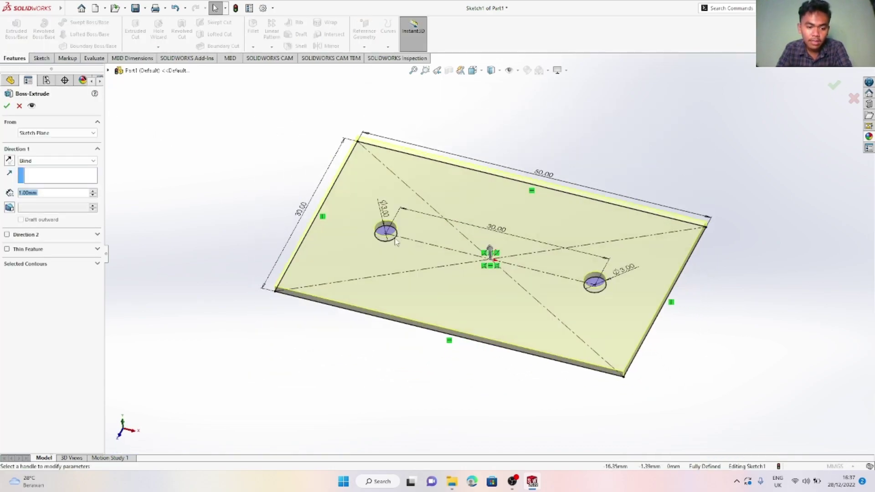
pyautogui.press('Return')
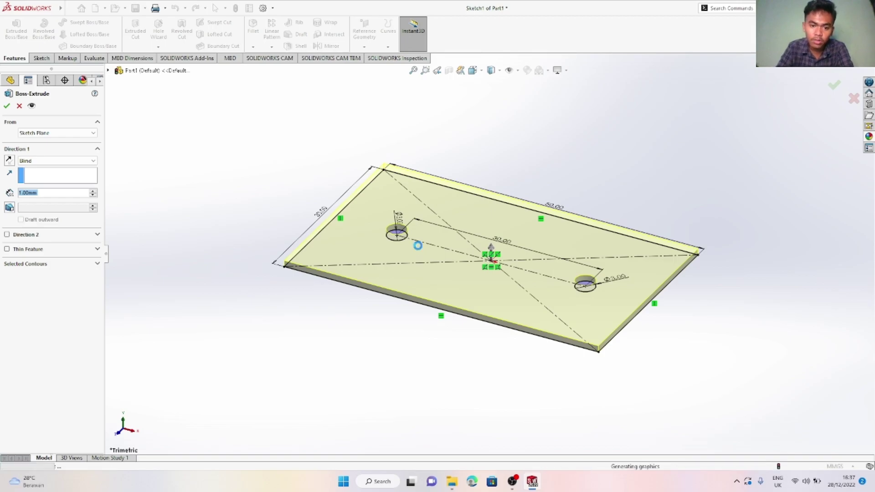
# Create a reference plane at 55 degrees to the plate's top face, passing through one of that face's long edges
pyautogui.moveTo(589, 221); pyautogui.dragTo(567, 215, button='middle')
pyautogui.click(365, 34)
pyautogui.click(371, 57)
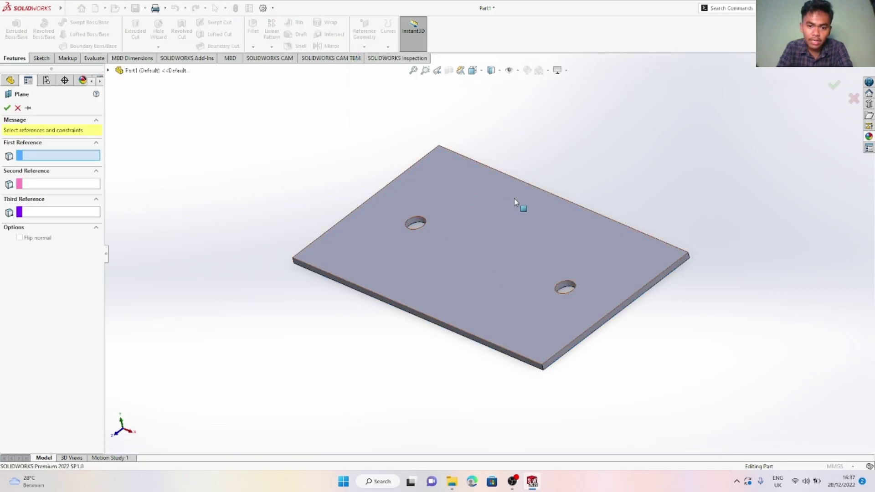
pyautogui.click(516, 227)
pyautogui.moveTo(578, 186); pyautogui.dragTo(563, 214, button='middle')
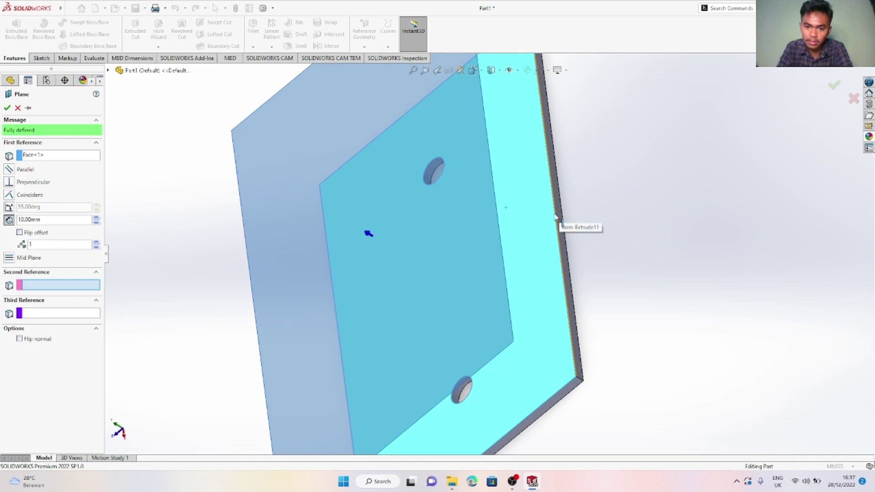
pyautogui.click(556, 208)
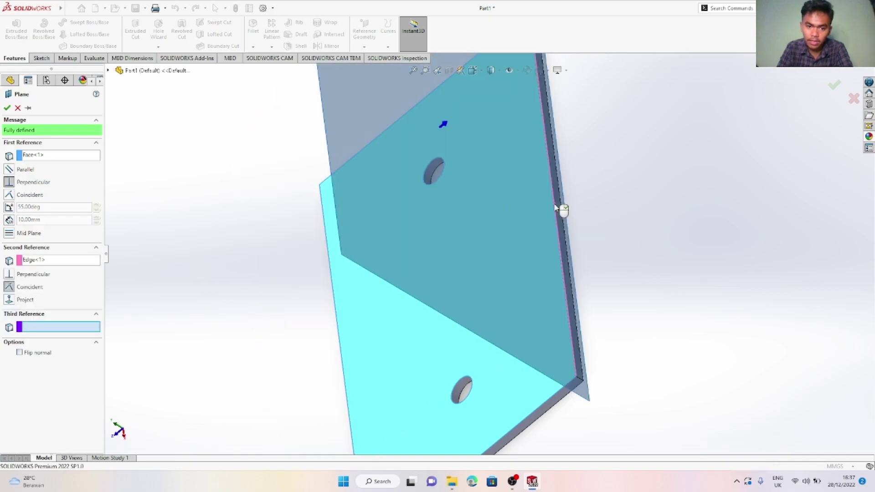
pyautogui.click(9, 208)
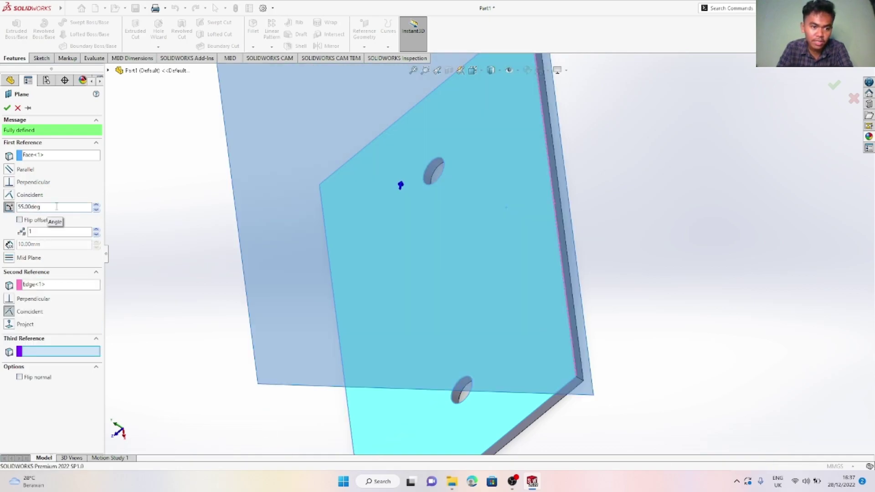
pyautogui.moveTo(303, 232); pyautogui.dragTo(456, 223, button='middle')
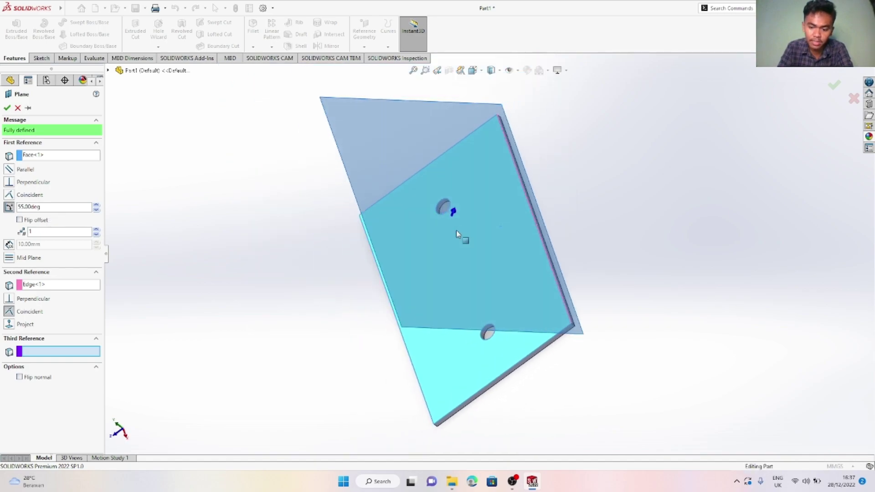
pyautogui.press('Return')
# Orient the view normal to the new angled plane and start a sketch on it
pyautogui.click(24, 214)
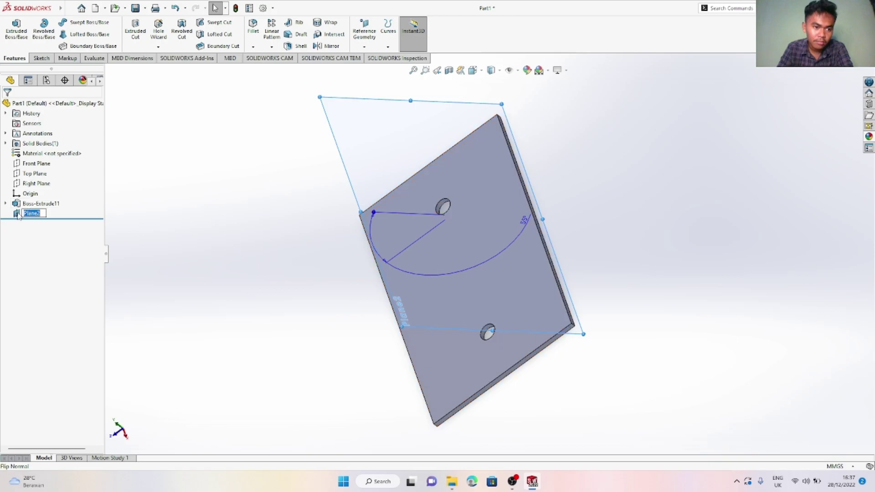
pyautogui.click(18, 214)
pyautogui.click(68, 201)
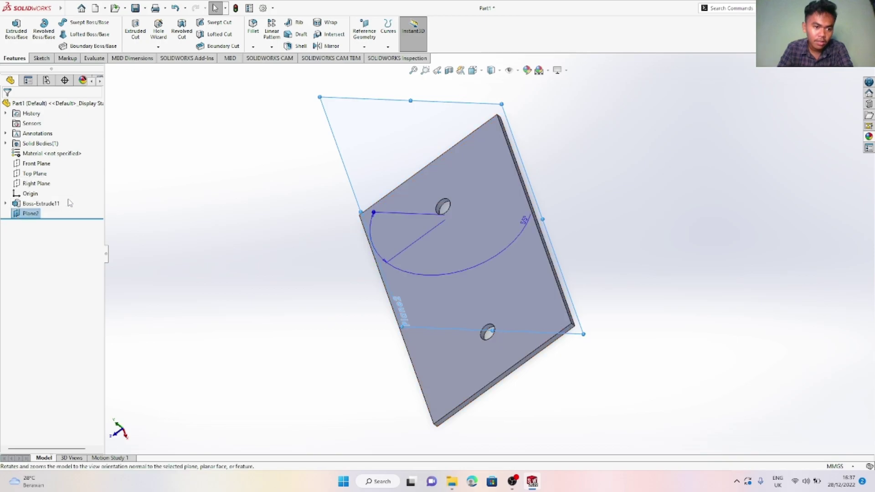
pyautogui.click(41, 58)
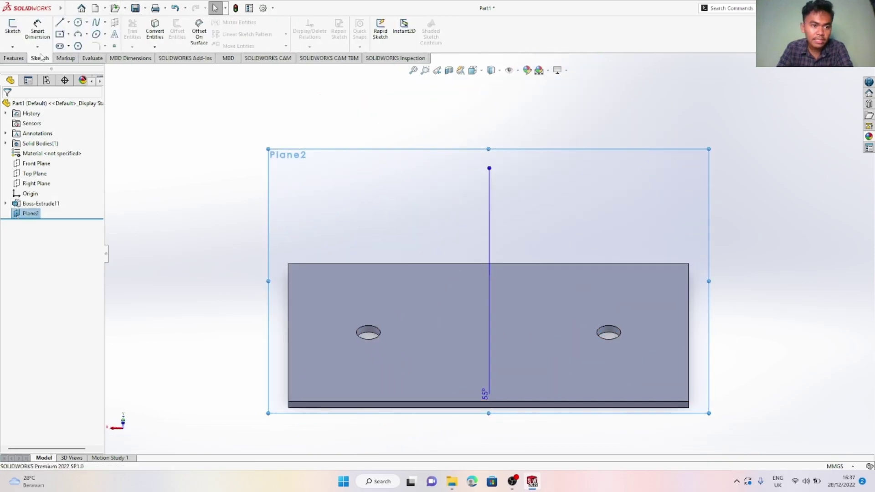
pyautogui.click(13, 27)
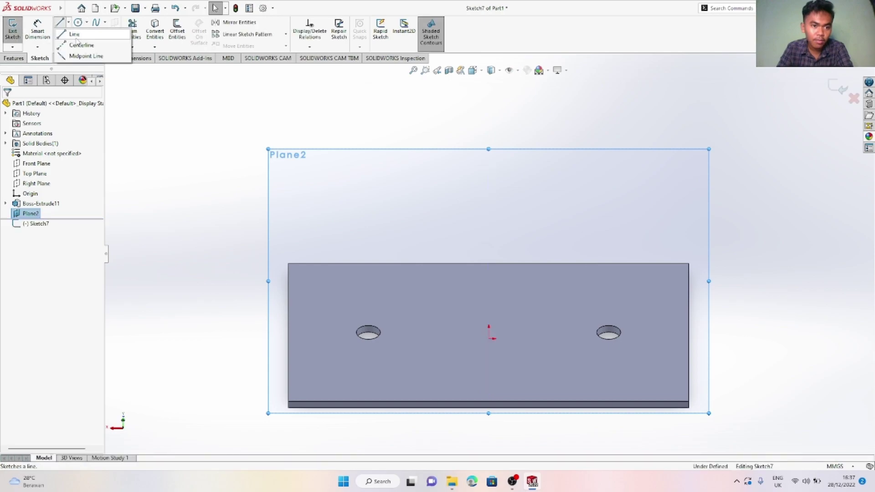
# Sketch a diagonal line about 24.8 mm long from the plate's corner up across the angled plane
pyautogui.press('l')
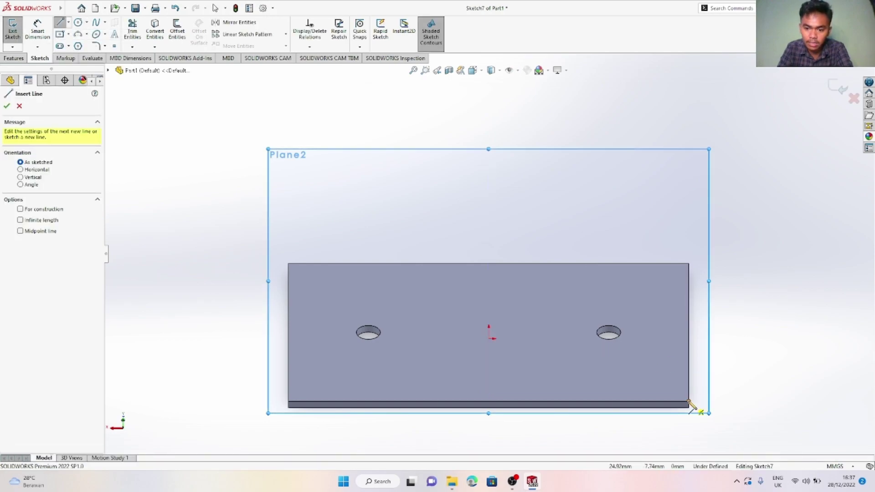
pyautogui.click(689, 402)
pyautogui.click(528, 286)
pyautogui.press('Escape')
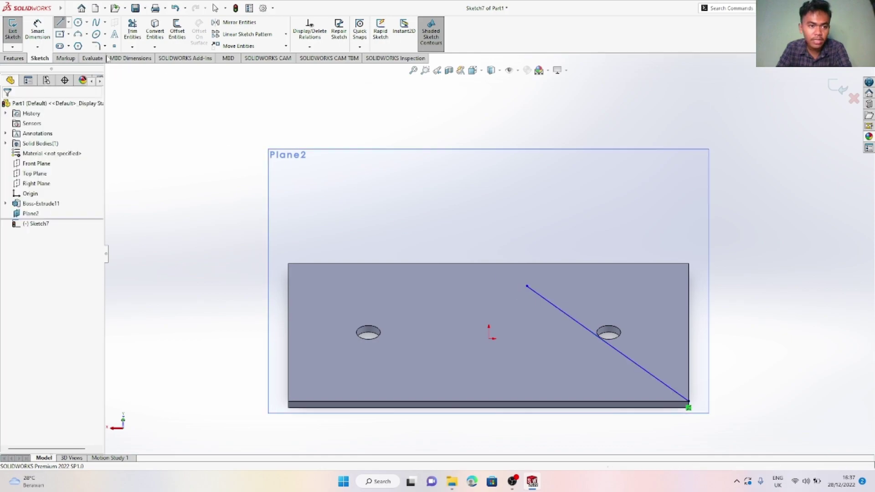
# Dimension the diagonal line's length at 55 mm
pyautogui.click(608, 348)
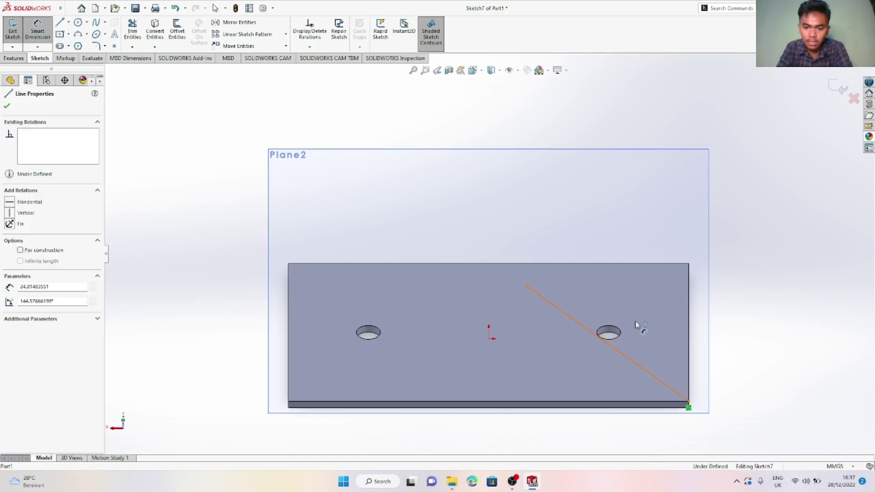
pyautogui.click(631, 322)
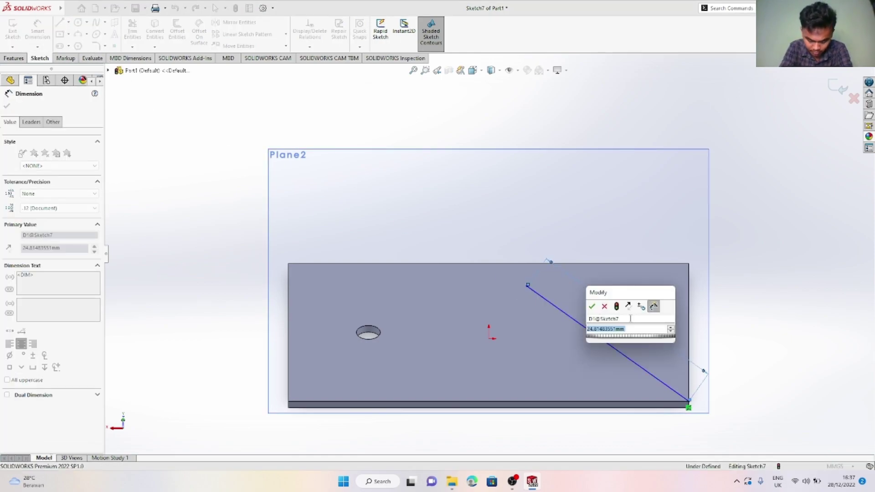
pyautogui.write('55')
pyautogui.press('Return')
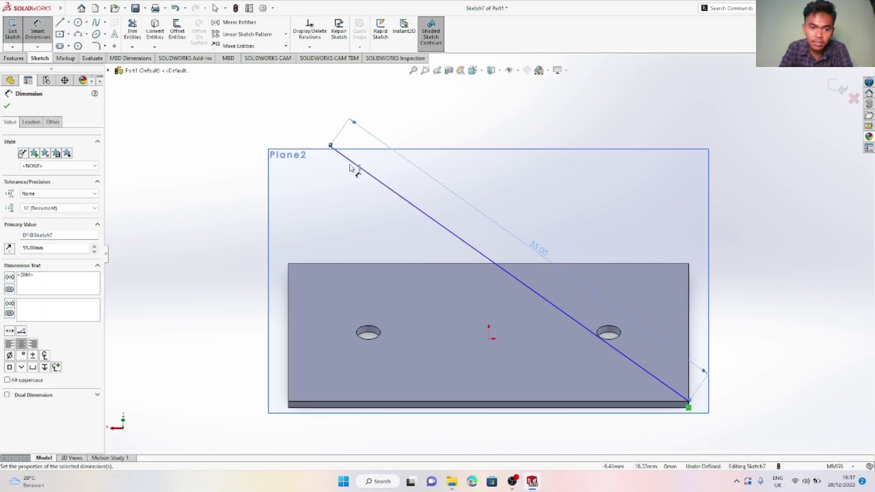
# Dimension the vertical distance from the diagonal line's free end to the plate's long edge at 25 mm
pyautogui.click(331, 146)
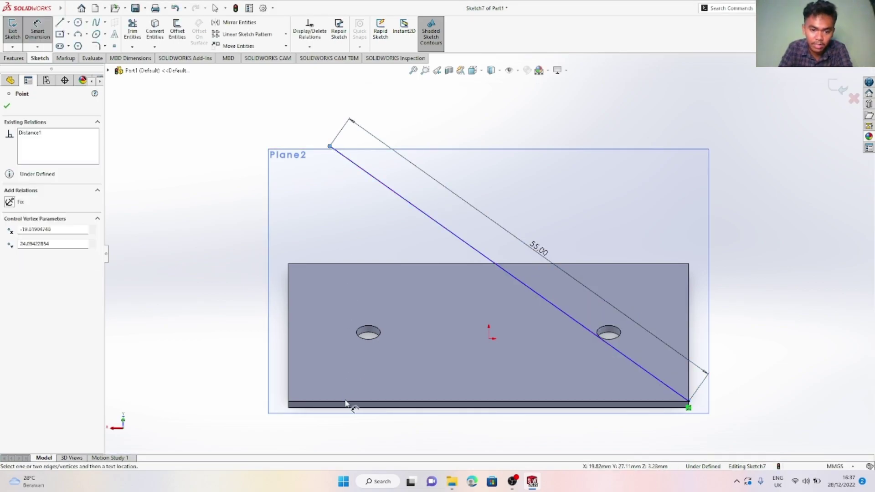
pyautogui.click(347, 404)
pyautogui.click(328, 346)
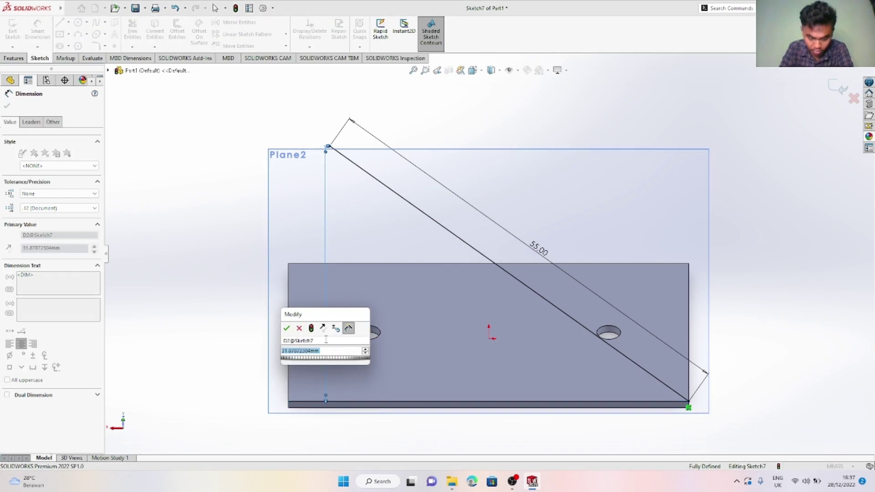
pyautogui.write('25')
pyautogui.press('Return')
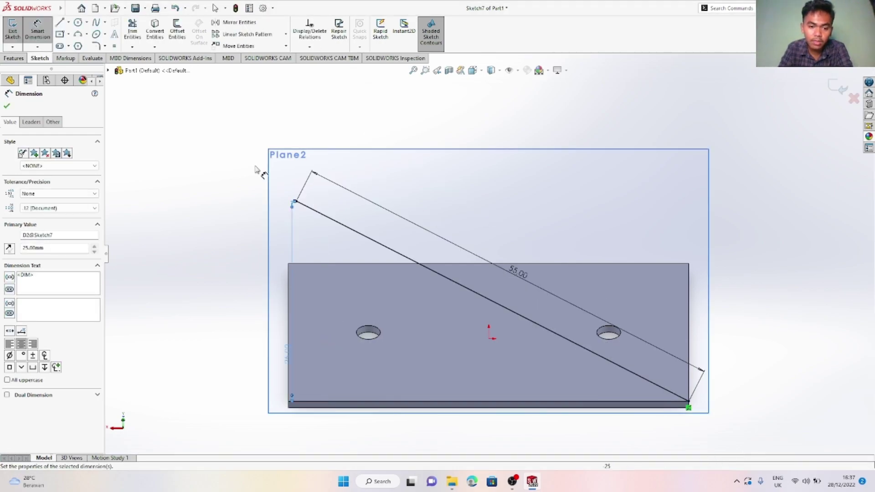
# Sketch a second, steeper line about 23 mm long from the 55 mm line's free end, rising outward beyond the plane's outline
pyautogui.click(69, 23)
pyautogui.click(78, 34)
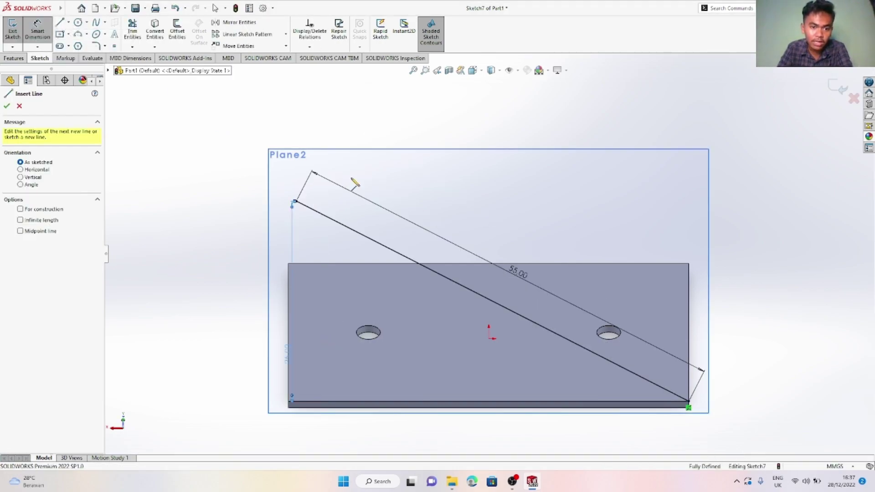
pyautogui.scroll(3, 337, 152)
pyautogui.scroll(-2, 292, 144)
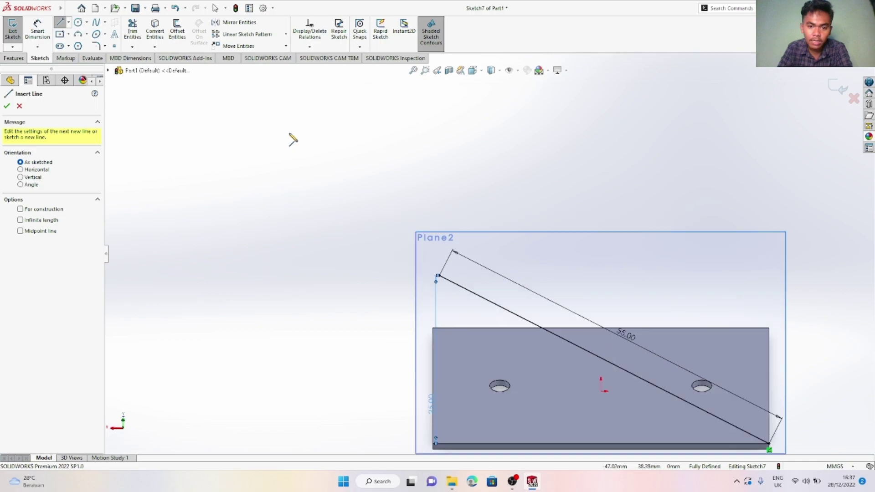
pyautogui.click(439, 277)
pyautogui.click(334, 161)
pyautogui.press('Escape')
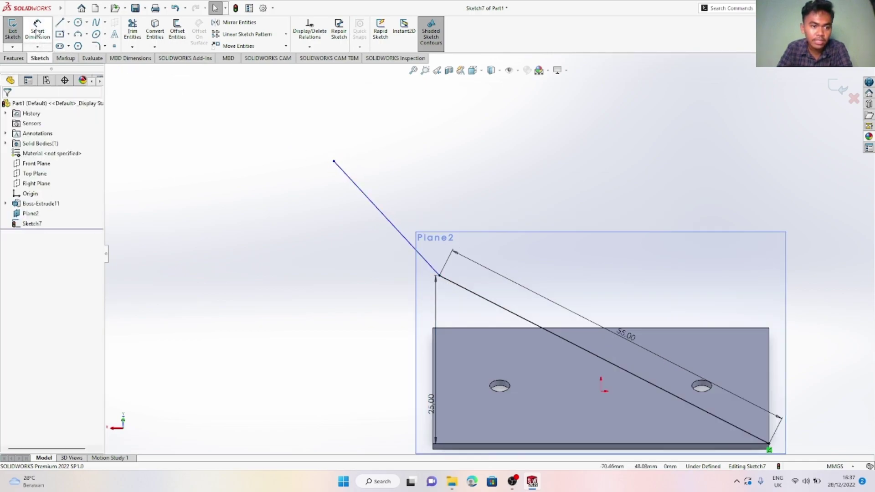
# Dimension the second, steeper line's length at 30 mm
pyautogui.click(37, 32)
pyautogui.click(378, 209)
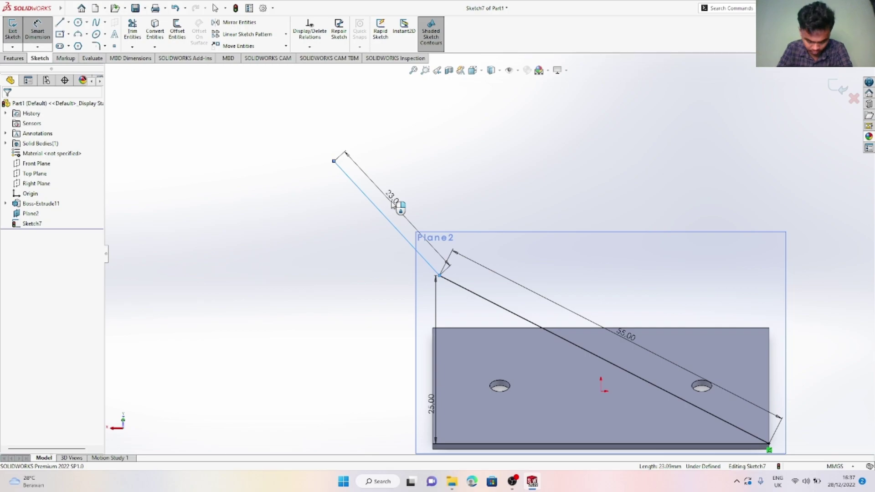
pyautogui.click(393, 204)
pyautogui.write('30')
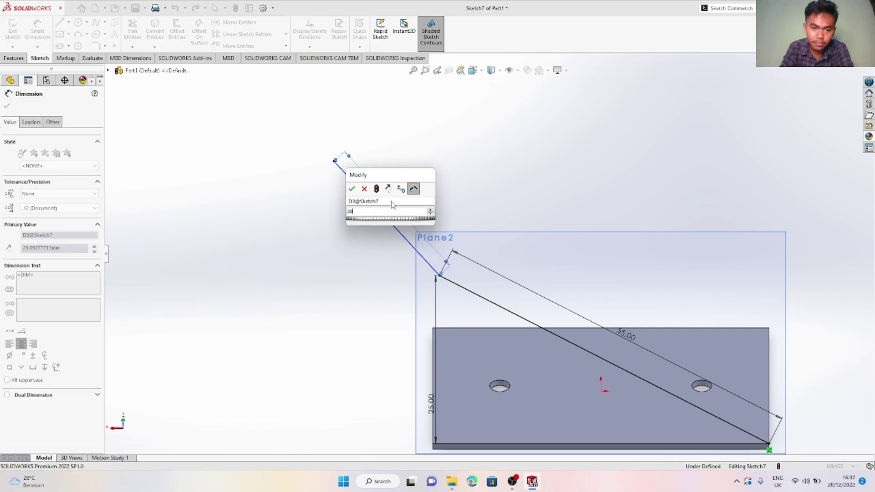
pyautogui.press('Return')
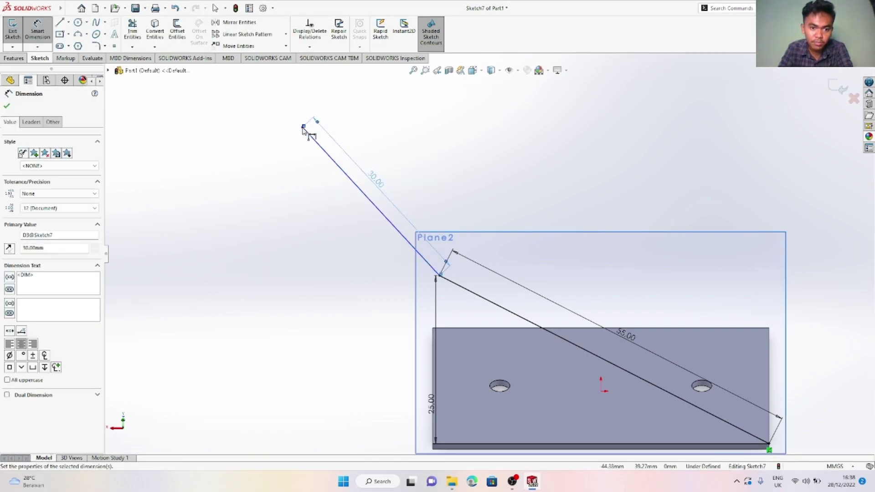
# Dimension the vertical distance from the 30 mm line's free end to the plate's long edge at 45 mm
pyautogui.click(303, 126)
pyautogui.click(472, 445)
pyautogui.click(305, 355)
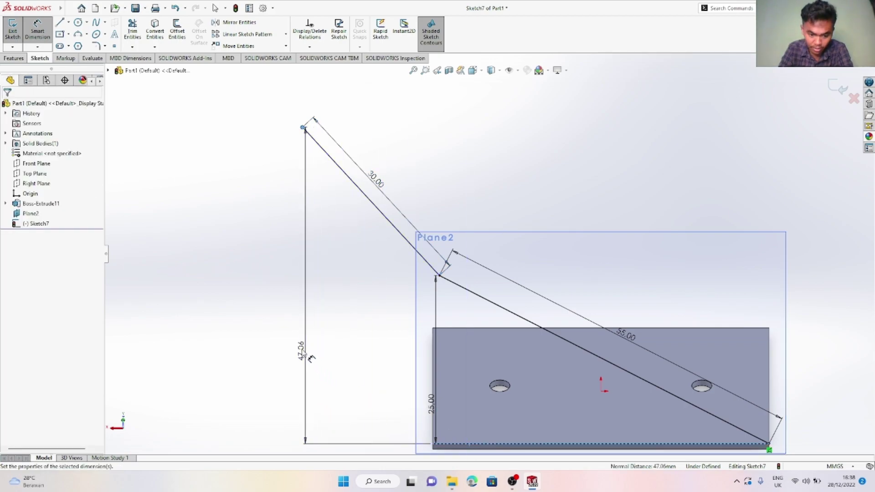
pyautogui.press('Return')
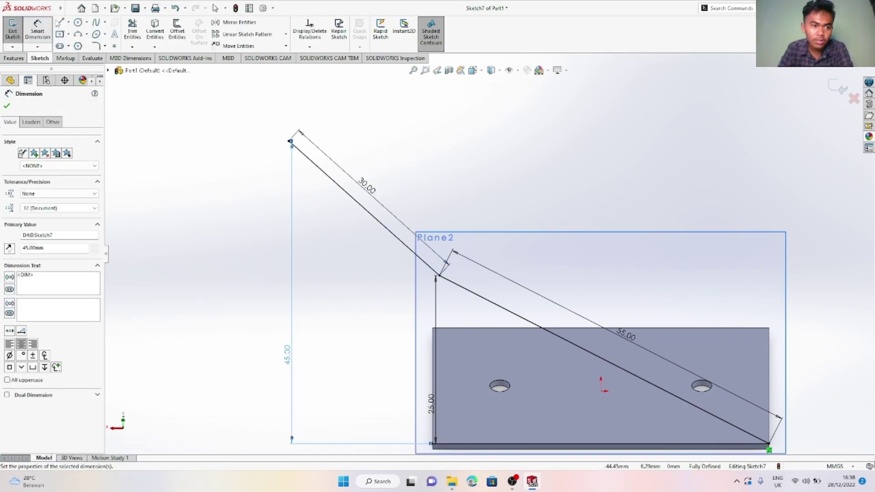
# Sketch a third line about 18.6 mm long from the 30 mm line's free end, rising outward at a shallower slope
pyautogui.click(68, 22)
pyautogui.click(72, 35)
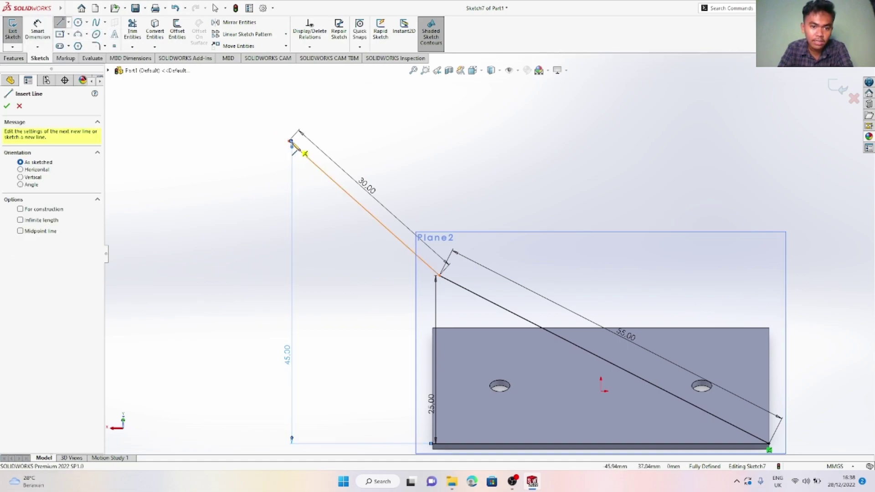
pyautogui.click(290, 141)
pyautogui.click(176, 85)
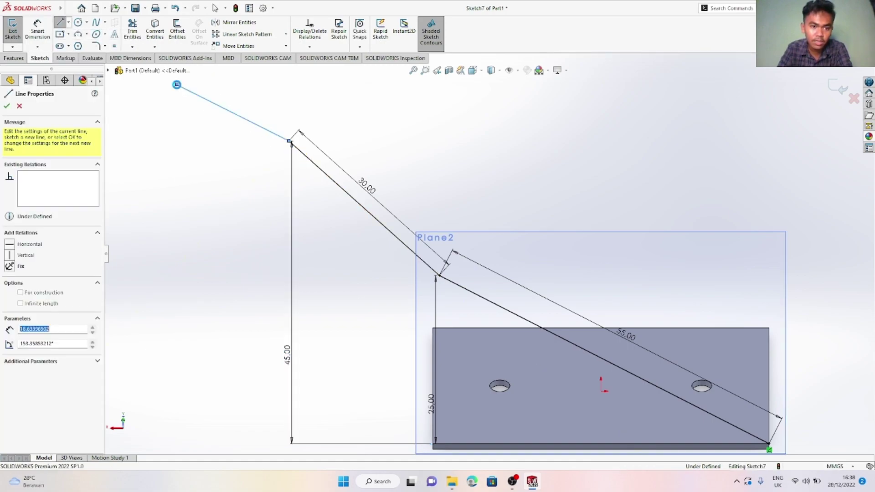
pyautogui.press('Escape')
# Dimension the third line's length at 50 mm
pyautogui.click(40, 34)
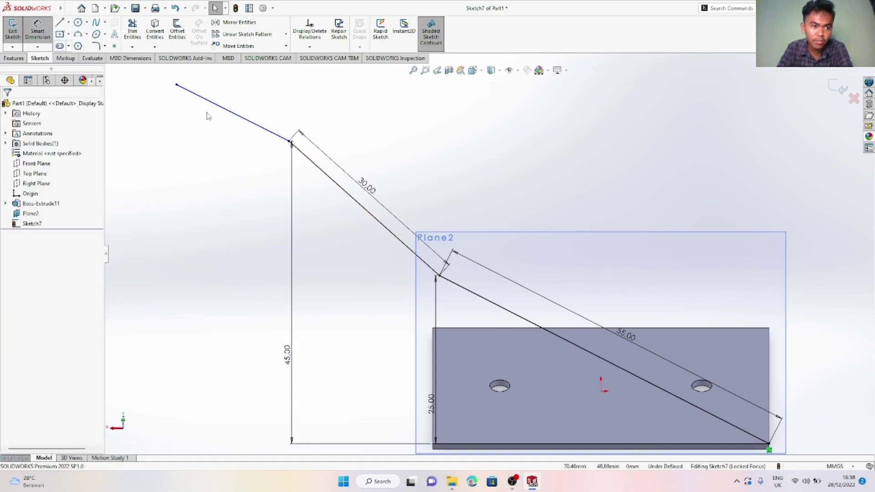
pyautogui.click(252, 110)
pyautogui.click(251, 108)
pyautogui.write('50')
pyautogui.press('Return')
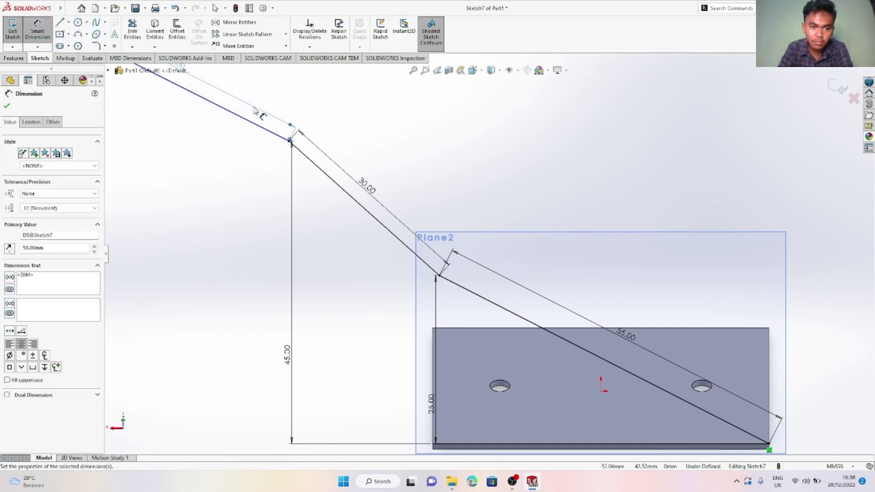
pyautogui.press('f')
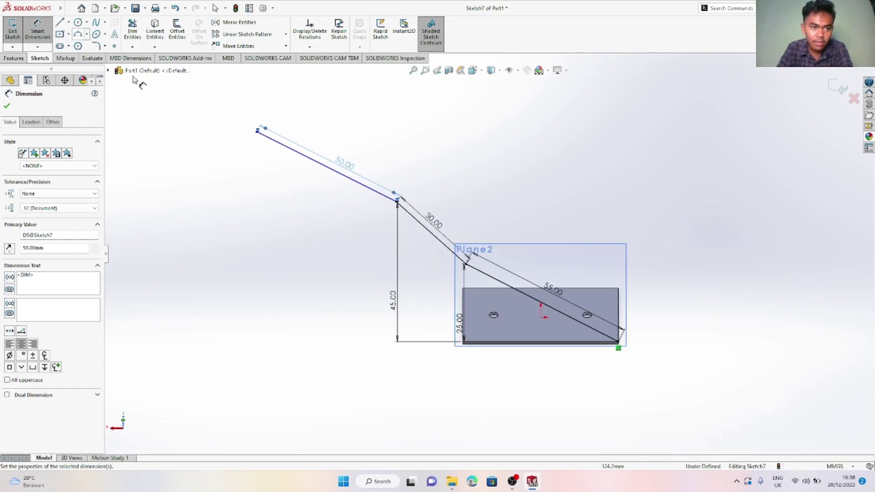
# Dimension the vertical distance from the 50 mm line's free end to the plate's long edge at 70 mm
pyautogui.moveTo(256, 133)
pyautogui.mouseDown()
pyautogui.moveTo(259, 171)
pyautogui.moveTo(257, 146)
pyautogui.mouseUp()
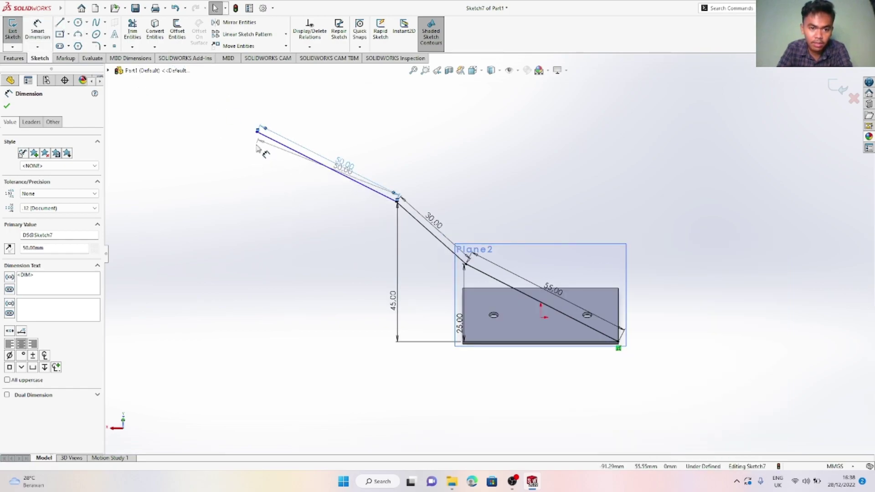
pyautogui.press('Escape')
pyautogui.click(37, 30)
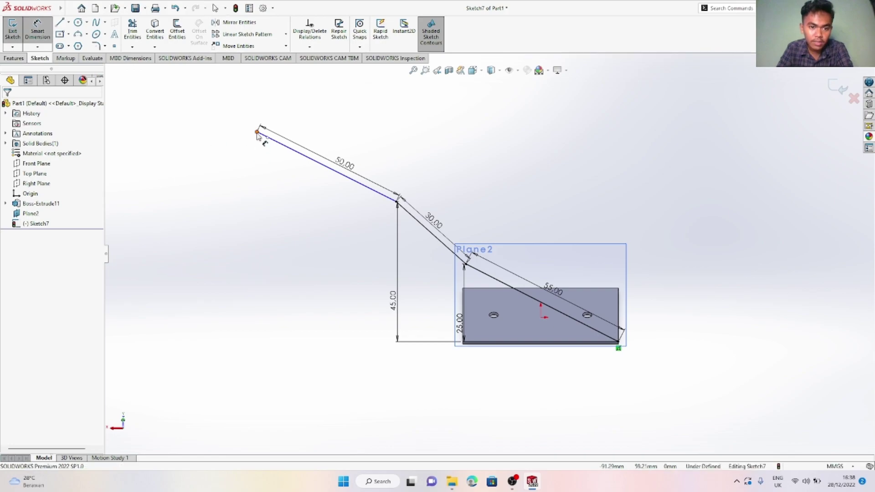
pyautogui.click(257, 132)
pyautogui.click(489, 346)
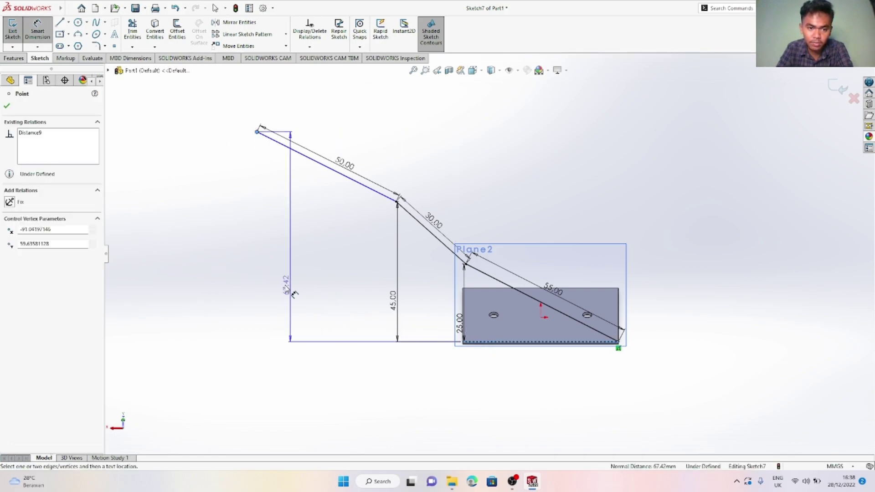
pyautogui.click(251, 278)
pyautogui.write('70')
pyautogui.press('Return')
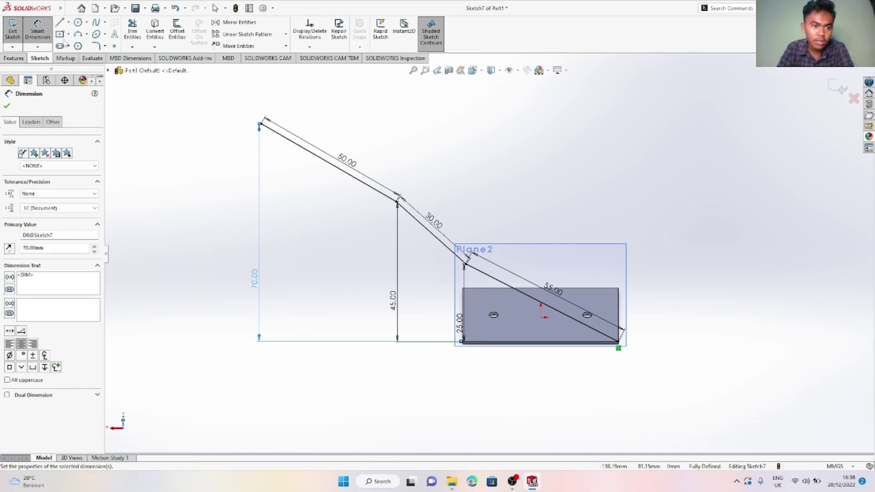
# Sketch a line from the 50 mm line's free end down to the plate corner at the long edge's other end
pyautogui.click(69, 22)
pyautogui.click(75, 32)
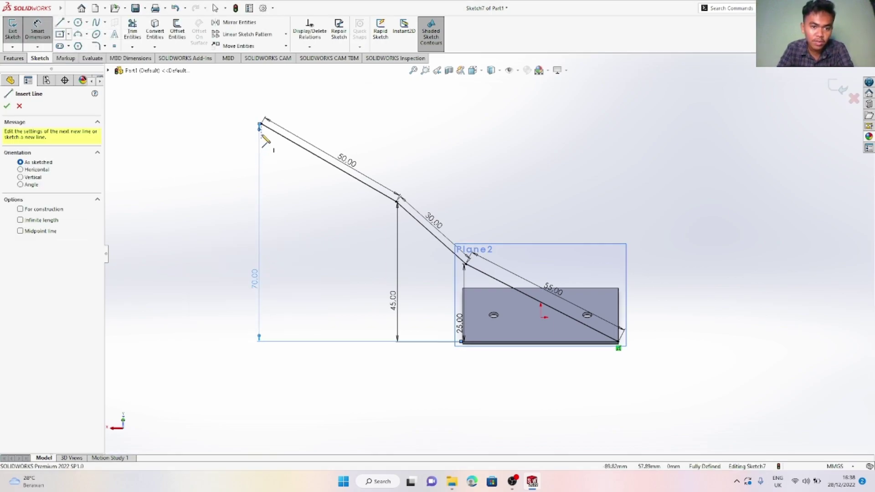
pyautogui.click(260, 124)
pyautogui.click(463, 343)
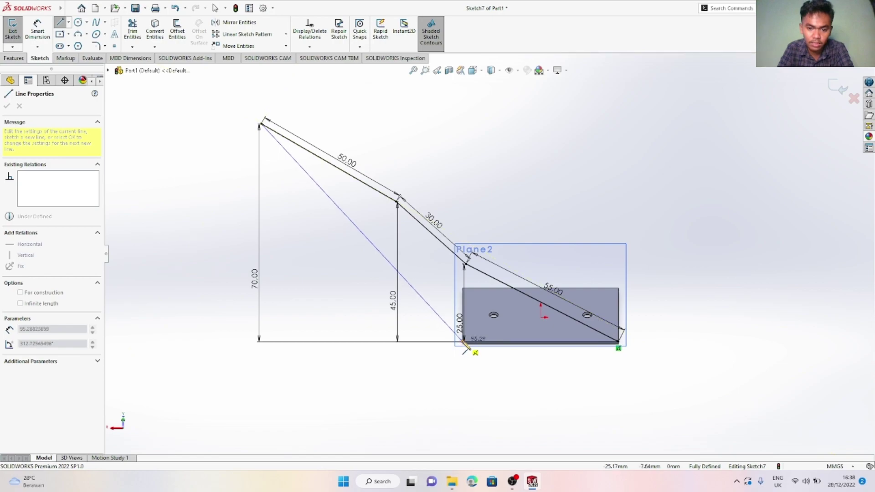
pyautogui.press('Escape')
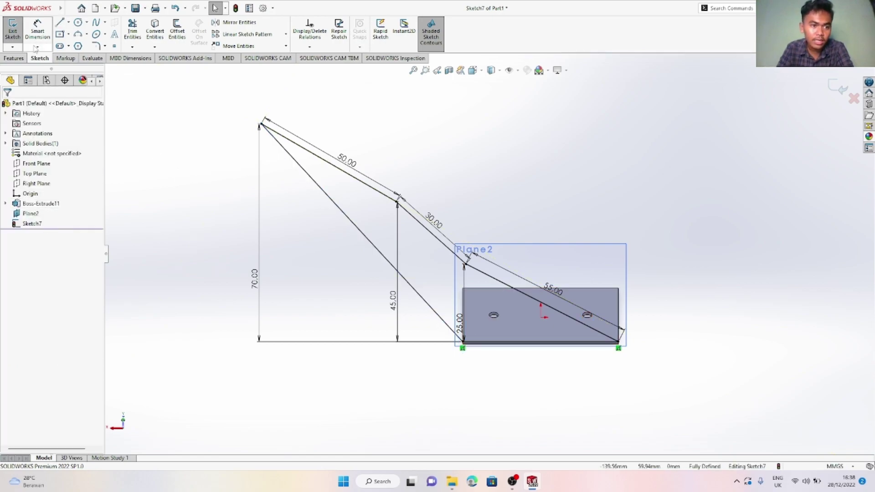
# Close the sketch with the model edges and extrude the profile 1 mm as a merged boss
pyautogui.click(15, 58)
pyautogui.click(15, 30)
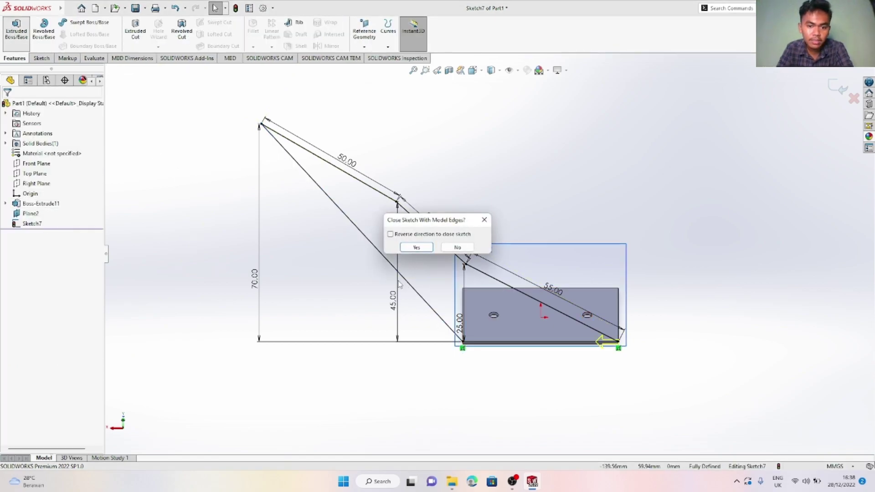
pyautogui.click(416, 248)
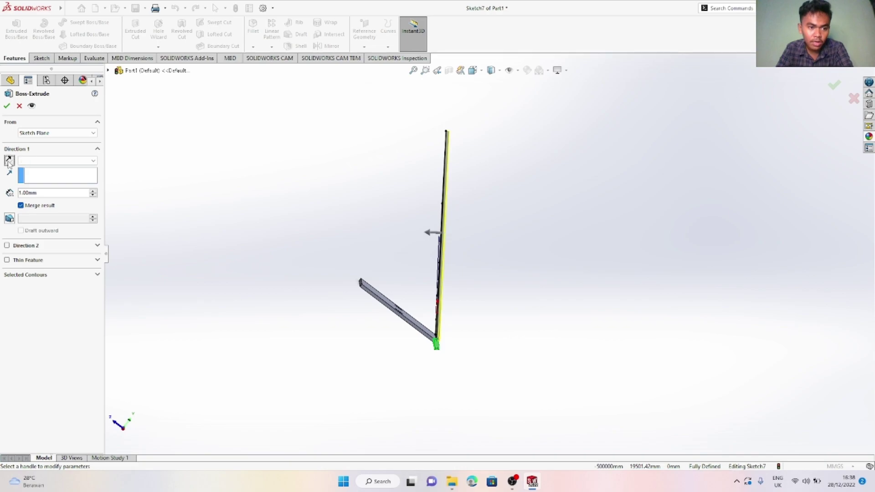
pyautogui.press('Return')
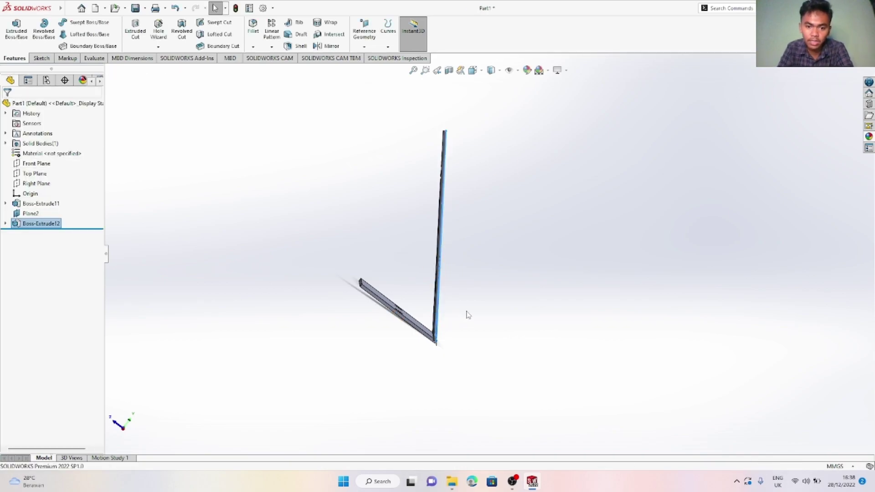
# Apply a dark teal colour to the whole body
pyautogui.rightClick(438, 279)
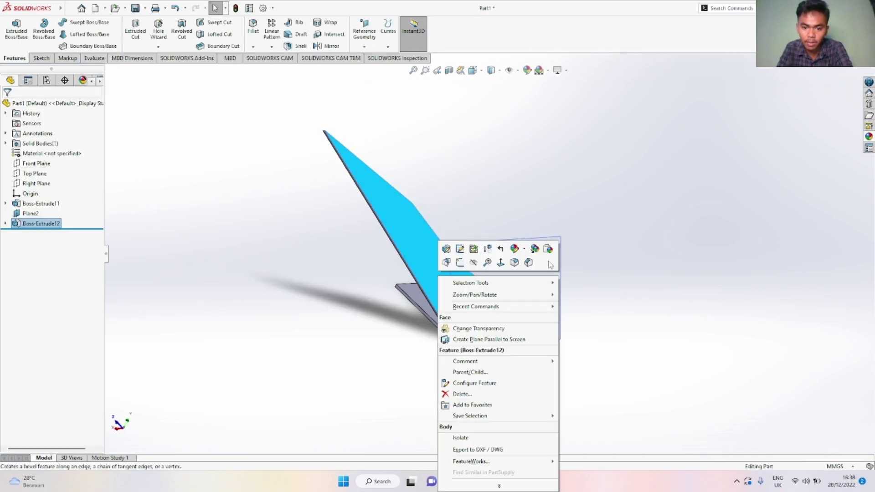
pyautogui.click(525, 249)
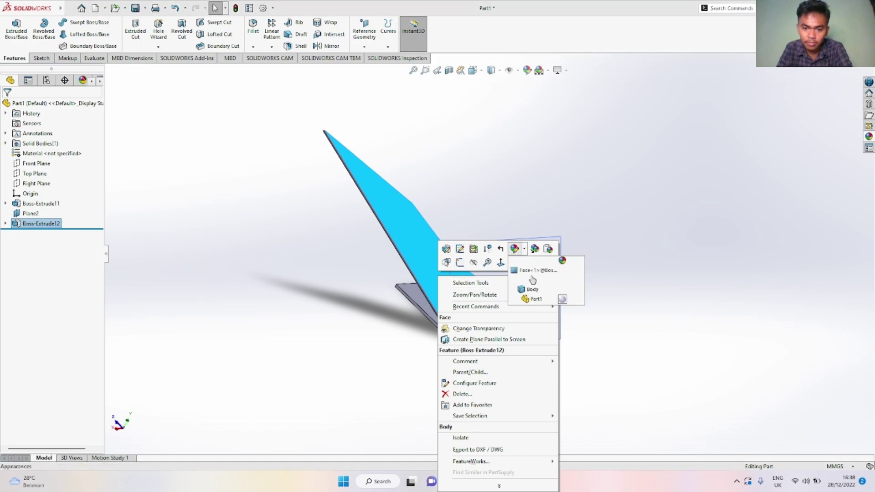
pyautogui.click(531, 290)
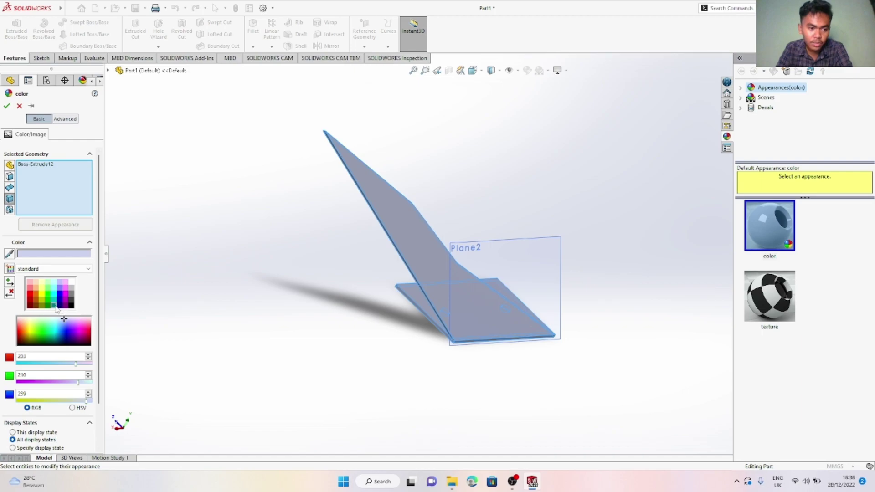
pyautogui.click(53, 307)
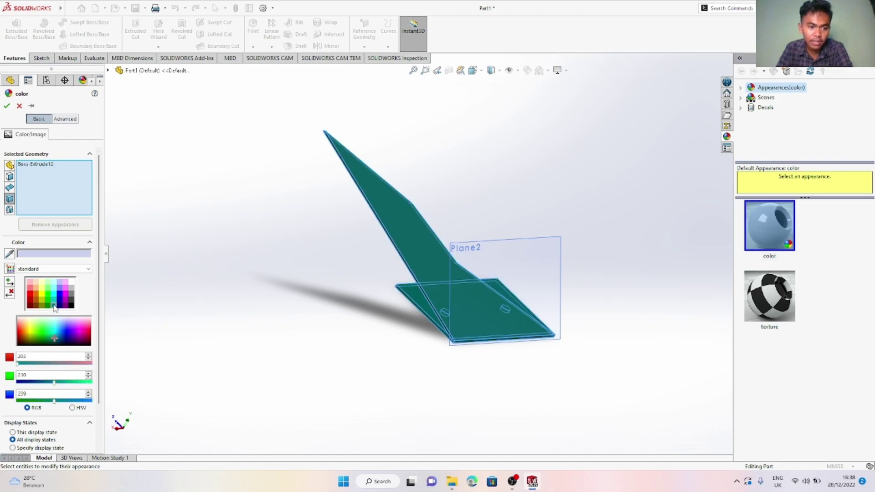
pyautogui.press('Return')
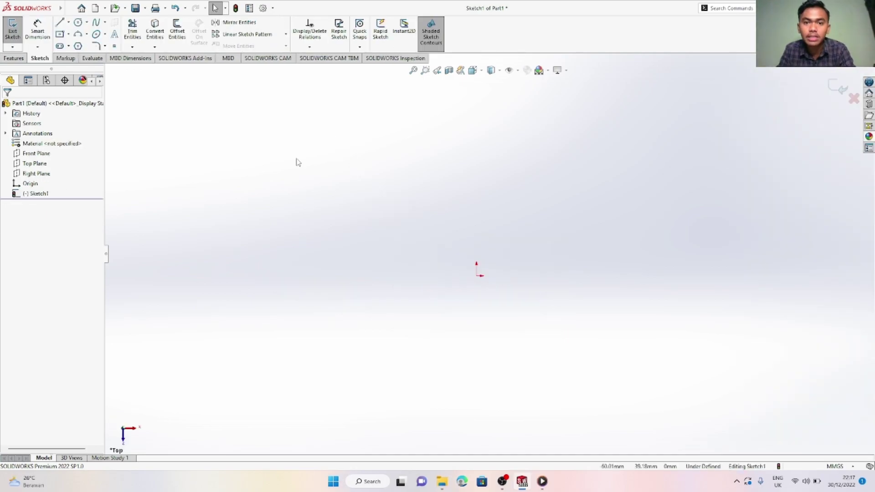
# Sketch three concentric circles centred on the origin, about 122, 96 and 77 mm in diameter
pyautogui.click(86, 23)
pyautogui.click(94, 31)
pyautogui.click(477, 276)
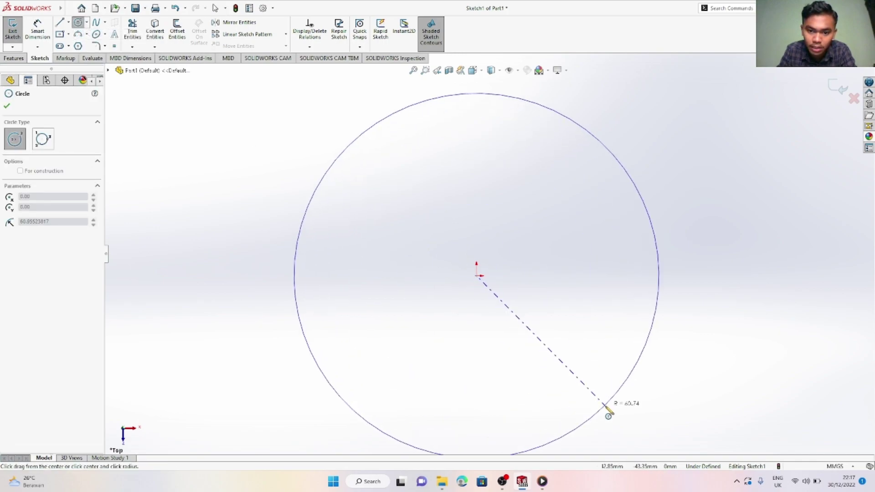
pyautogui.click(606, 409)
pyautogui.click(476, 275)
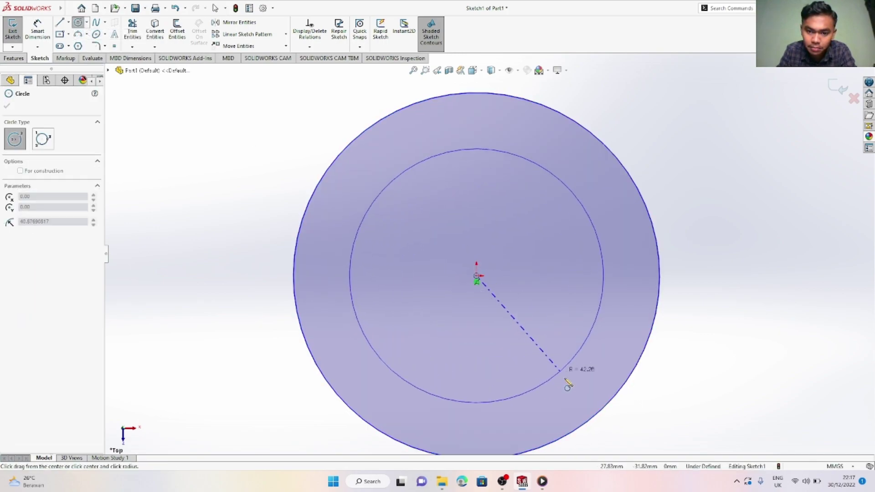
pyautogui.click(577, 379)
pyautogui.click(477, 276)
pyautogui.click(535, 375)
pyautogui.press('Escape')
# Dimension the outermost circle's diameter at 68 mm
pyautogui.click(650, 206)
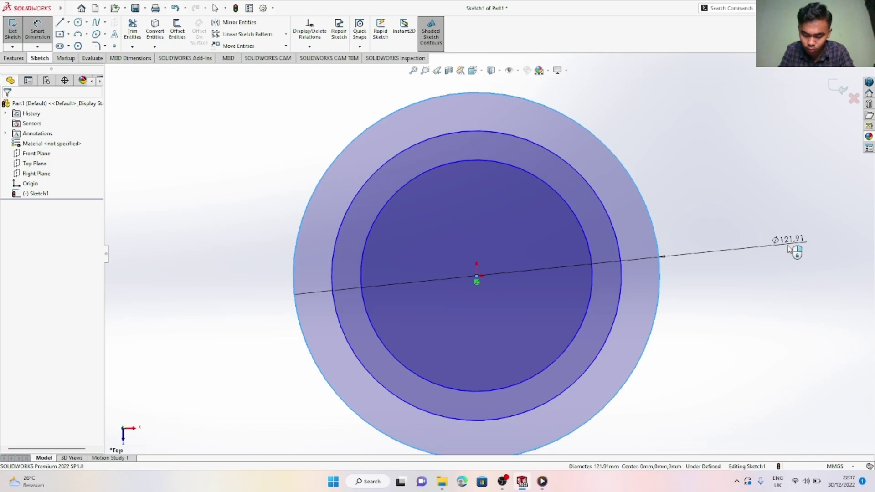
pyautogui.click(790, 249)
pyautogui.write('68')
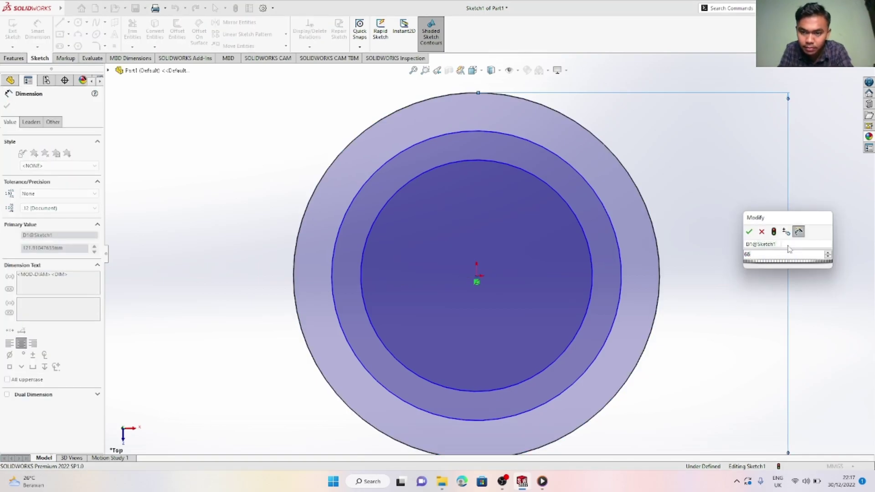
pyautogui.press('Return')
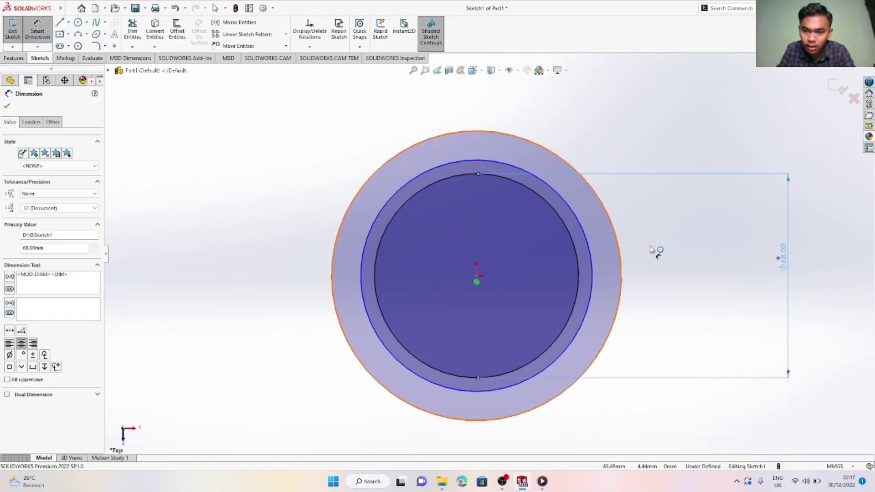
# Dimension the larger of the two undimensioned circles at 60 mm in diameter
pyautogui.click(624, 266)
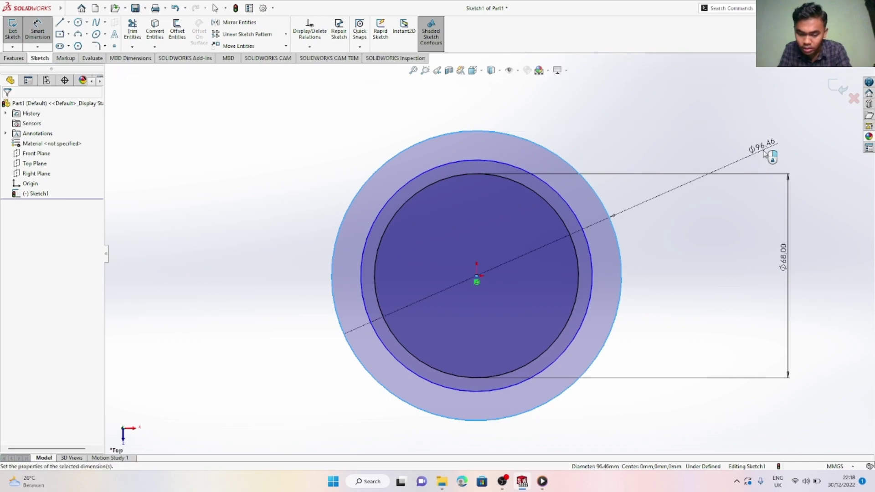
pyautogui.click(763, 152)
pyautogui.press('Return')
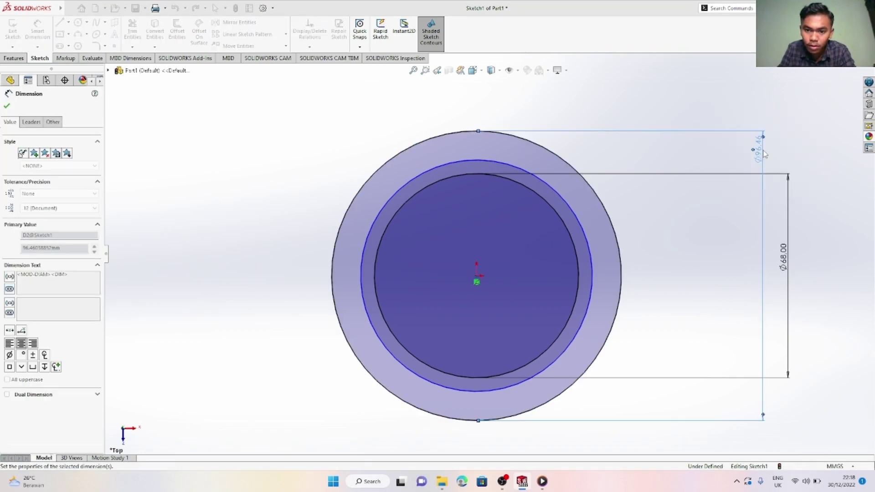
# Dimension the last undimensioned circle's diameter at 56 mm
pyautogui.click(591, 253)
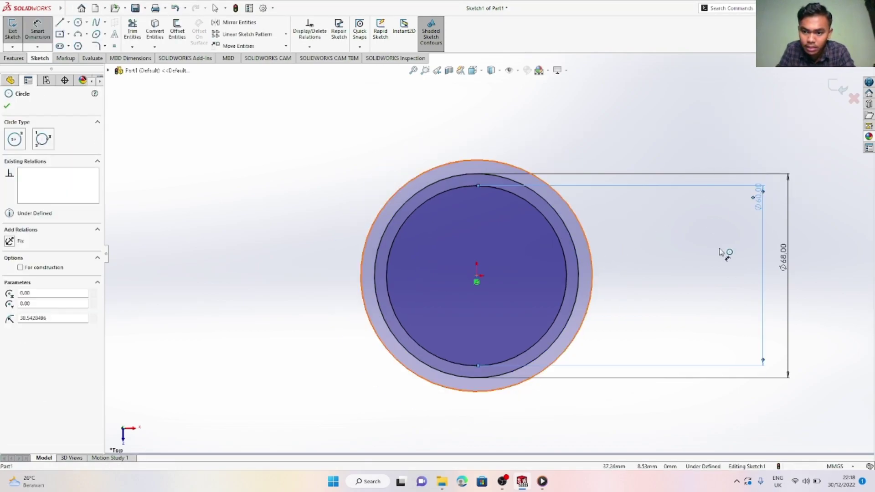
pyautogui.click(739, 250)
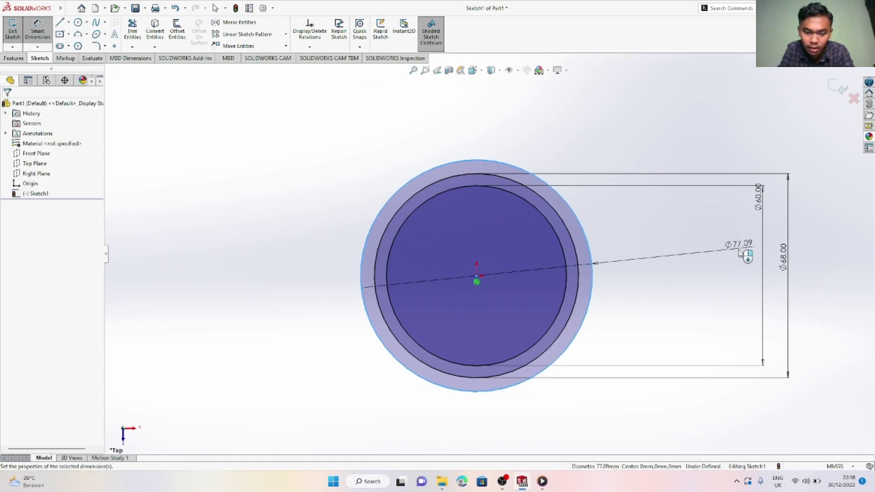
pyautogui.write('56')
pyautogui.press('Return')
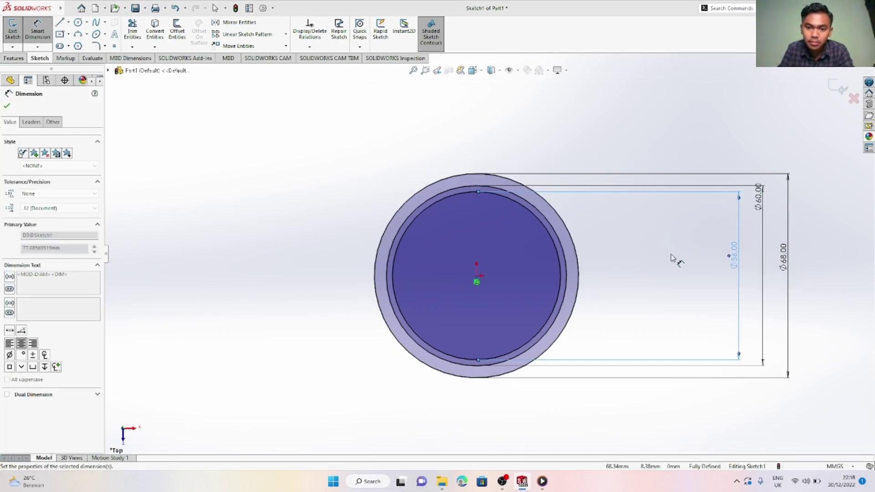
# Extrude the ring region between the 68 mm and 60 mm circles 28 mm from the mid plane
pyautogui.click(6, 106)
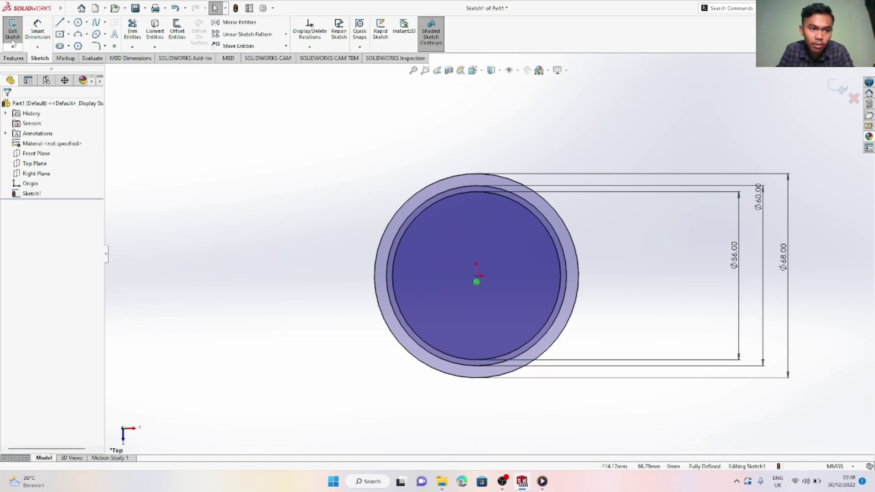
pyautogui.click(12, 59)
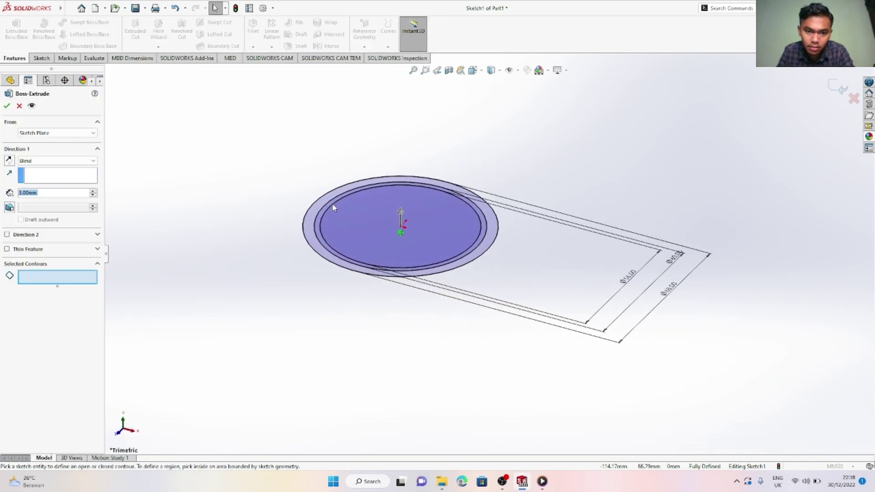
pyautogui.click(57, 161)
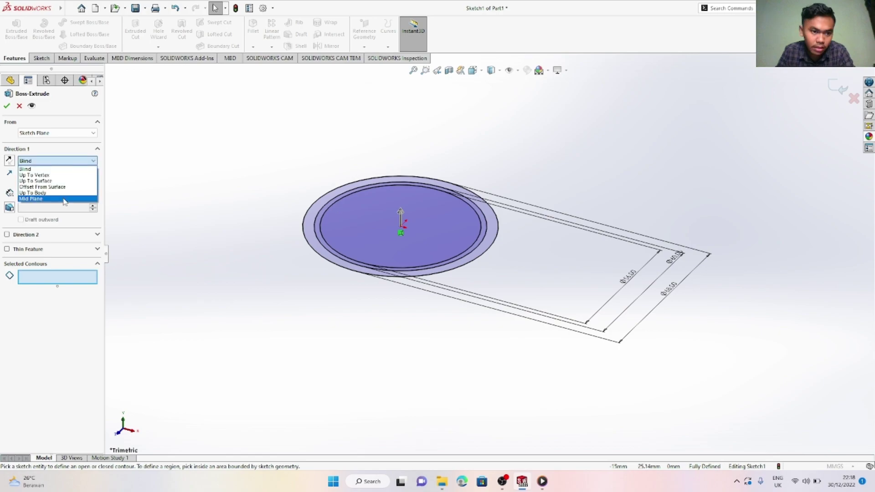
pyautogui.click(64, 199)
pyautogui.scroll(-5, 185, 206)
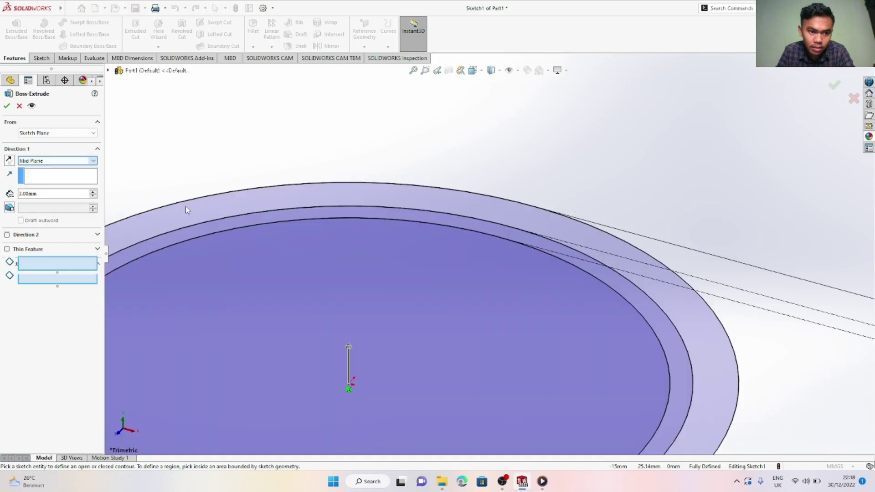
pyautogui.scroll(5, 416, 269)
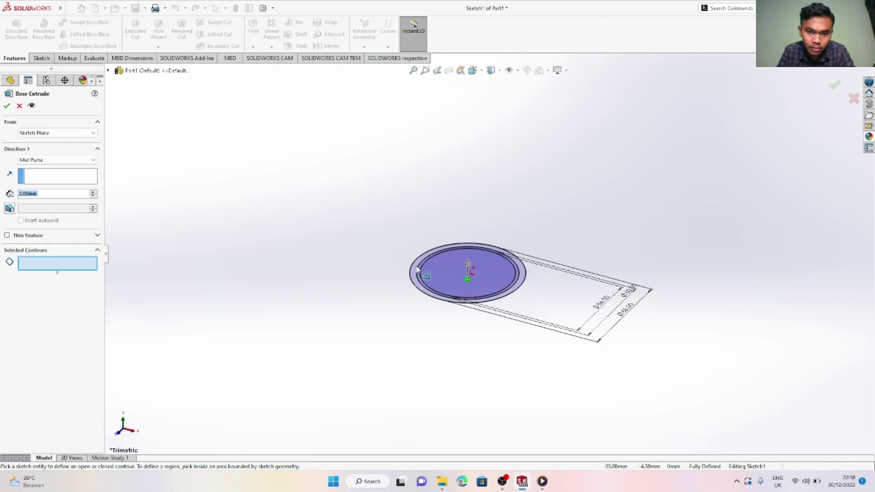
pyautogui.scroll(-5, 416, 269)
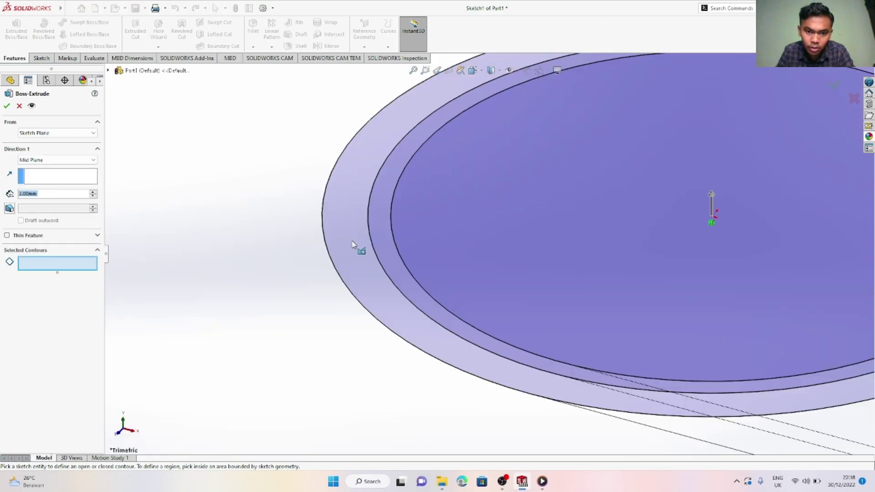
pyautogui.click(353, 245)
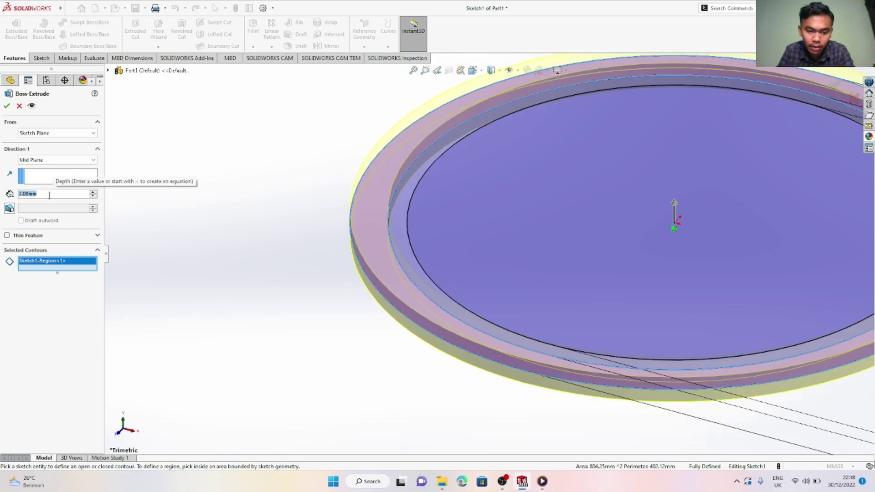
pyautogui.write('20')
pyautogui.press('Return')
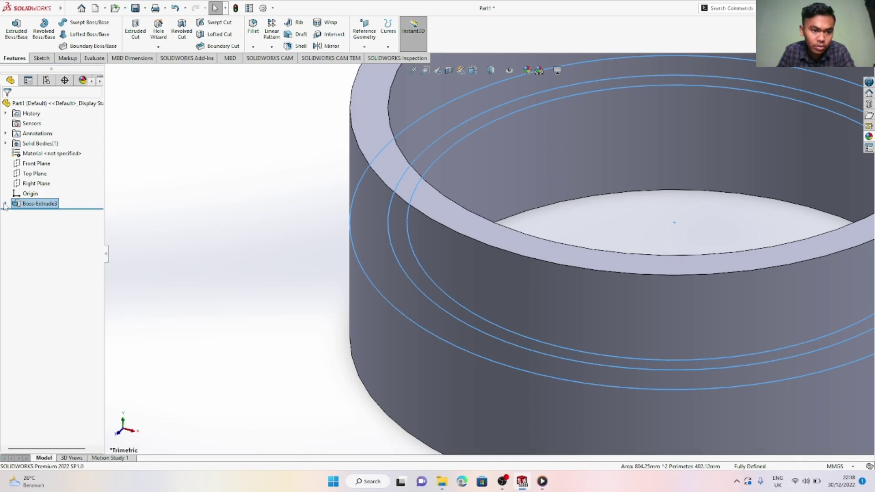
# Reuse the circle sketch to extrude the region between the 60 mm and 56 mm circles 26 mm from the mid plane
pyautogui.click(6, 204)
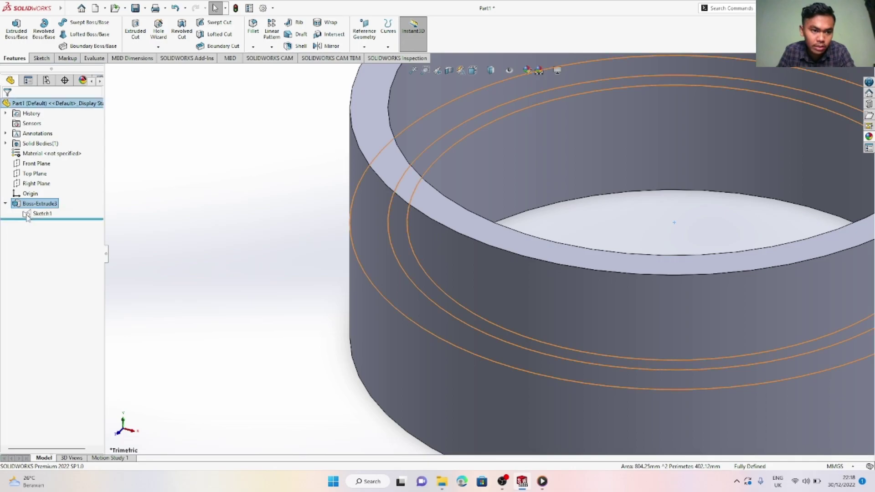
pyautogui.click(28, 213)
pyautogui.click(16, 29)
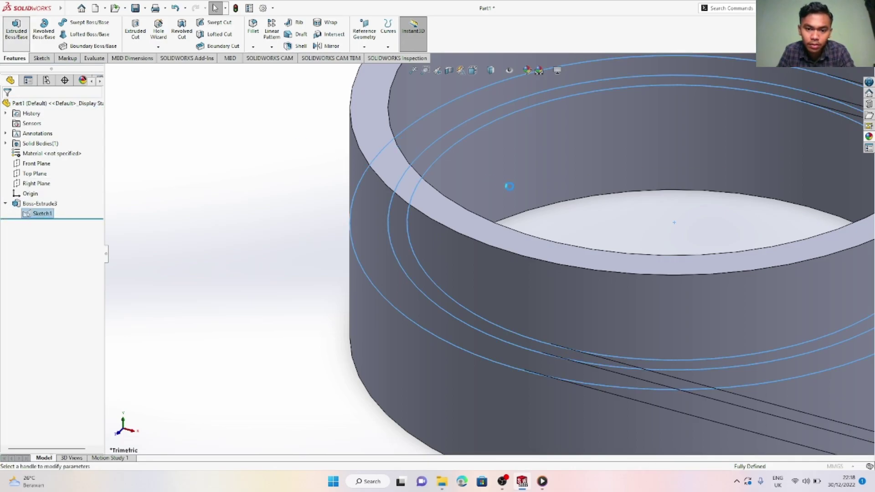
pyautogui.scroll(4, 560, 199)
pyautogui.moveTo(553, 225); pyautogui.dragTo(512, 220, button='middle')
pyautogui.scroll(-3, 505, 195)
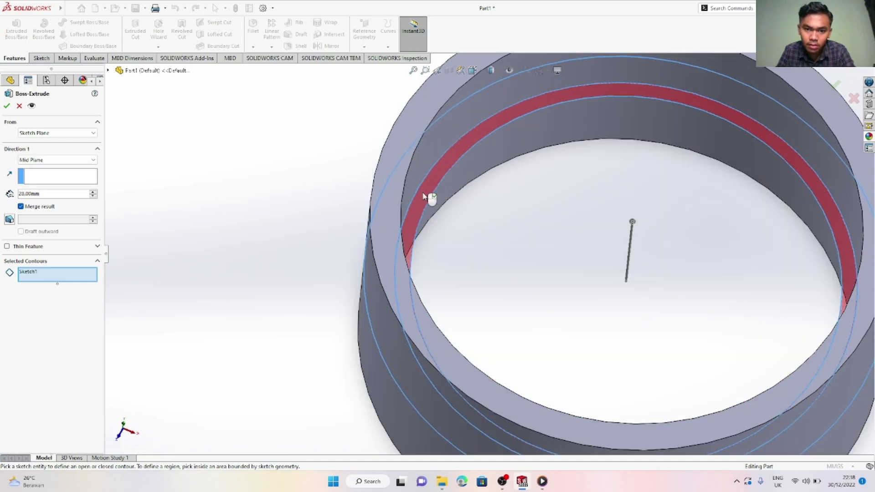
pyautogui.click(427, 197)
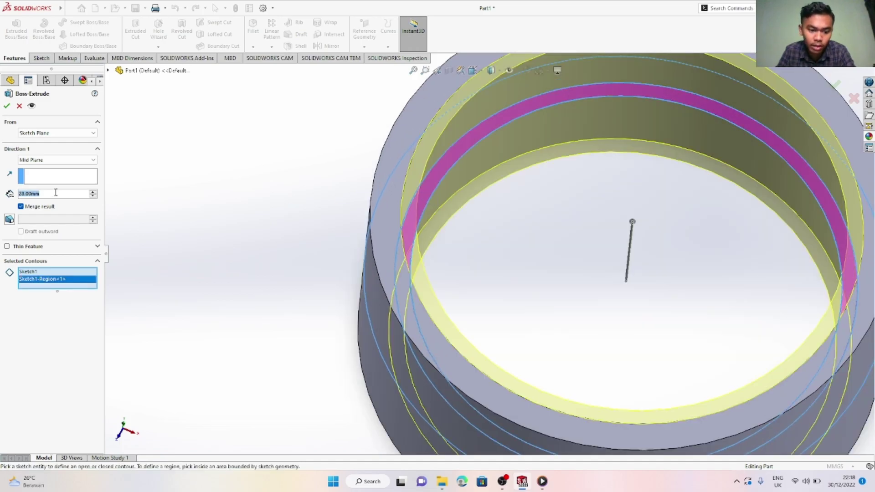
pyautogui.write('26')
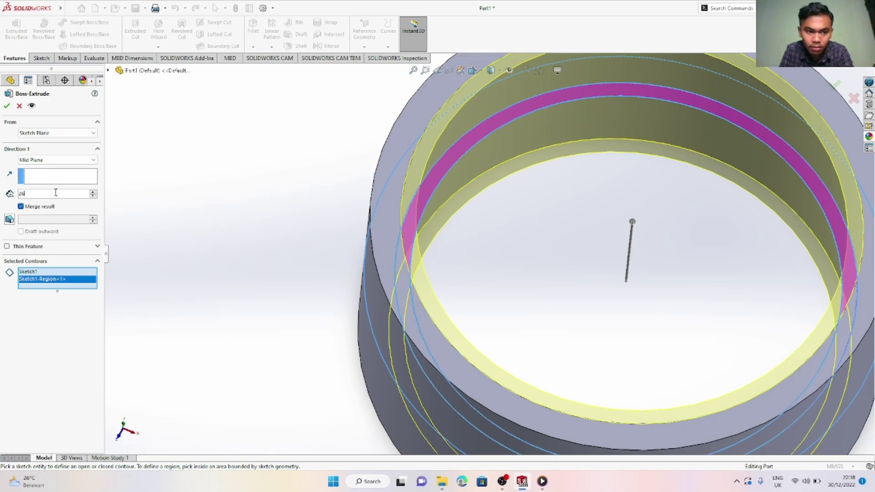
pyautogui.press('Return')
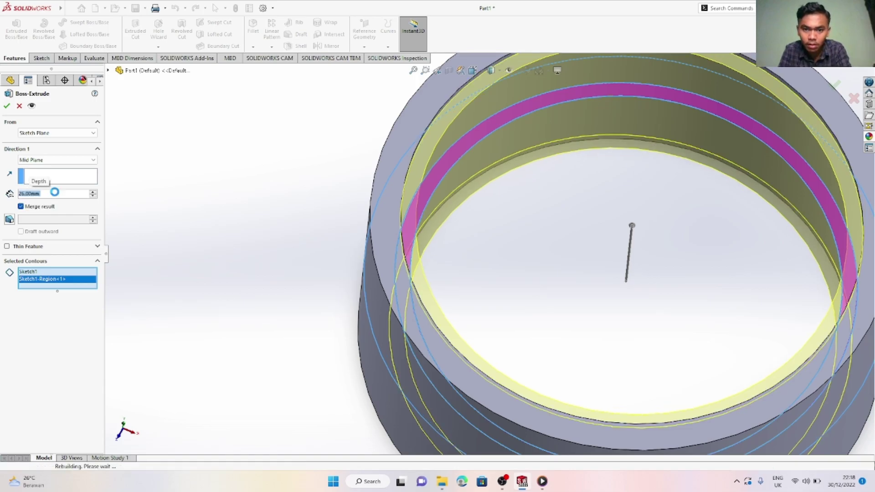
pyautogui.press('Return')
pyautogui.scroll(3, 559, 333)
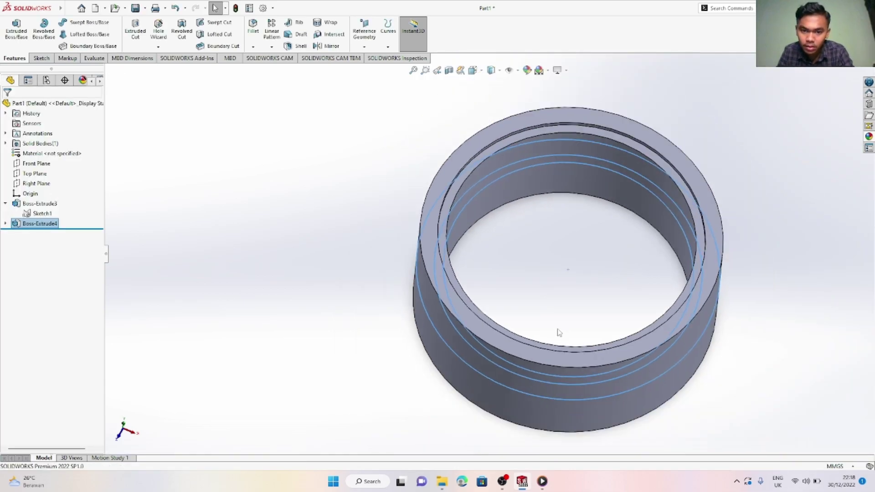
# Fillet the 60 mm step edges on both sides of the ring with a 2 mm radius
pyautogui.click(550, 266)
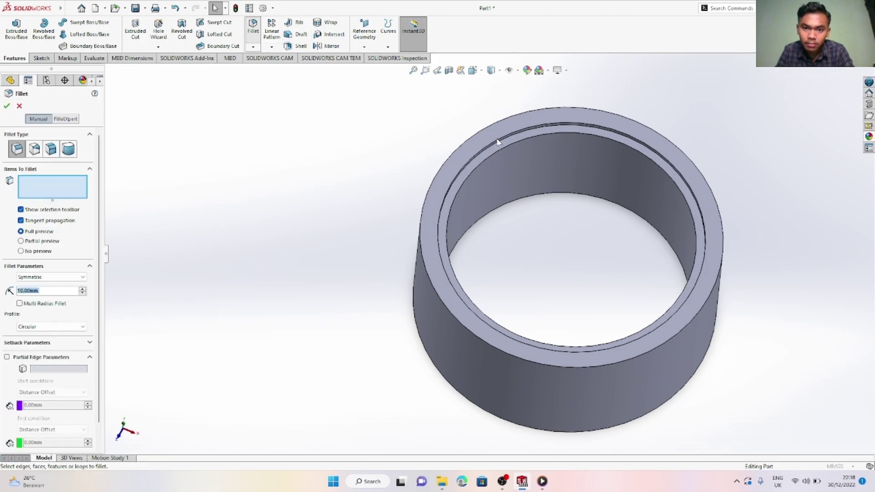
pyautogui.scroll(-5, 496, 143)
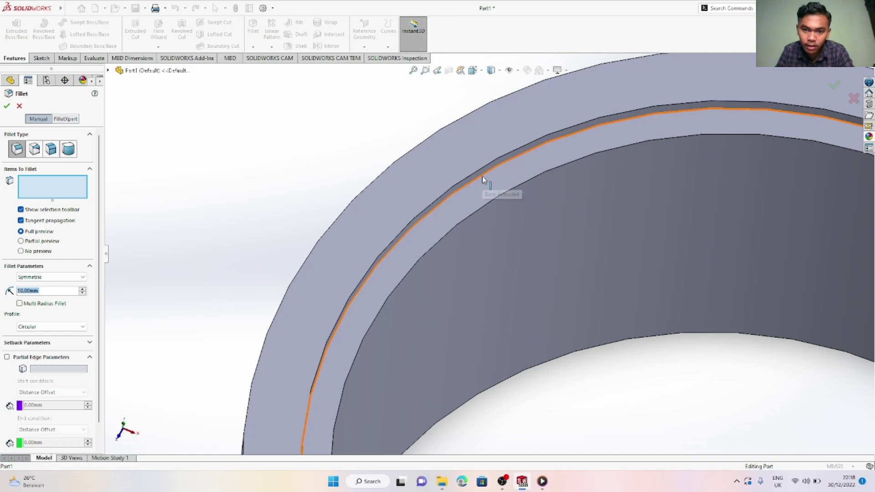
pyautogui.click(482, 178)
pyautogui.scroll(5, 466, 229)
pyautogui.moveTo(463, 267); pyautogui.dragTo(394, 315, button='middle')
pyautogui.scroll(-5, 394, 314)
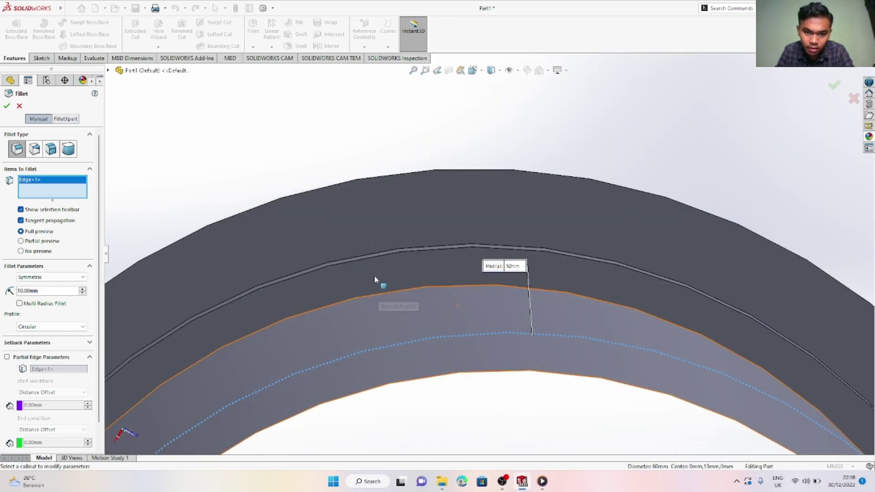
pyautogui.click(375, 255)
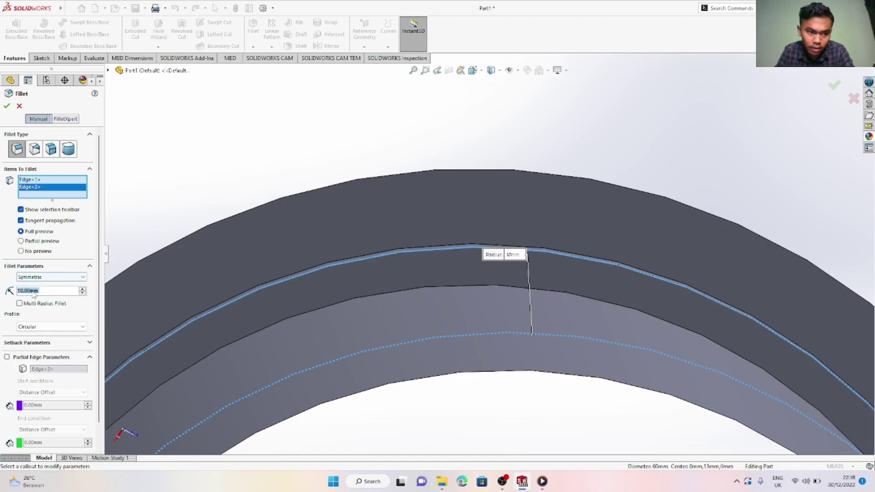
pyautogui.doubleClick(33, 291)
pyautogui.write('4')
pyautogui.press('Return')
pyautogui.press('Return')
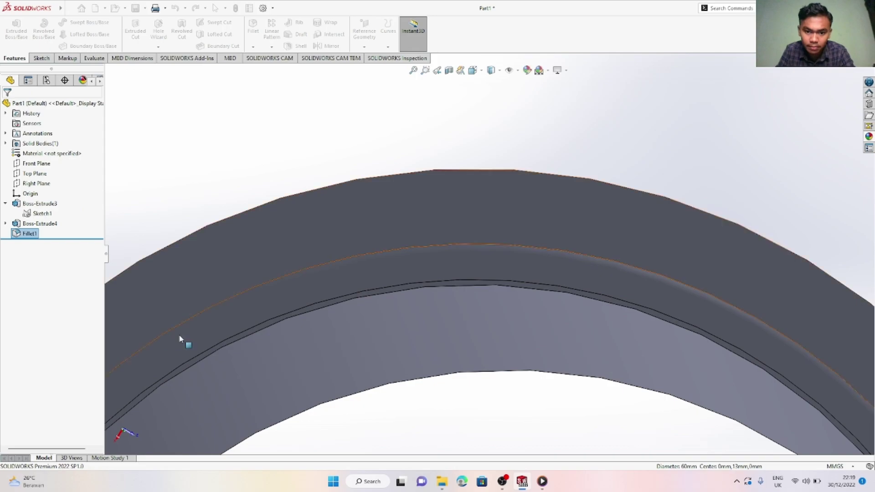
# Fillet both outer 68 mm rim edges of the ring with a 1 mm radius
pyautogui.scroll(3, 395, 315)
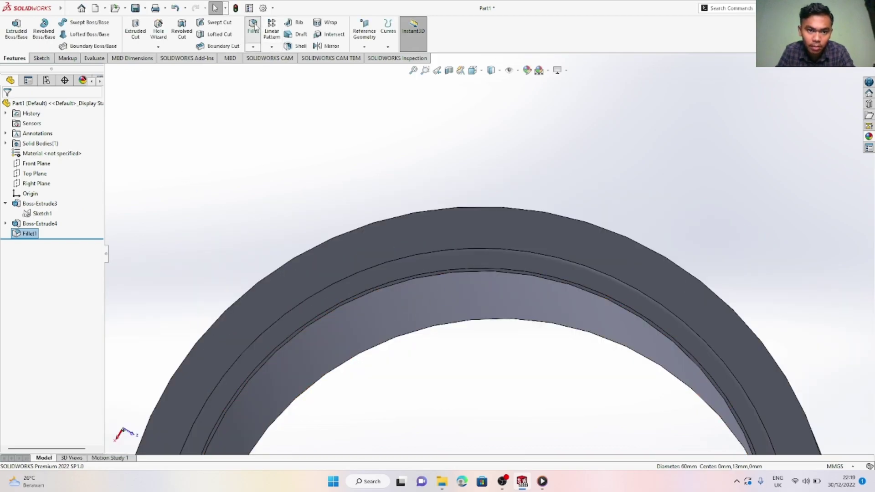
pyautogui.scroll(-3, 585, 196)
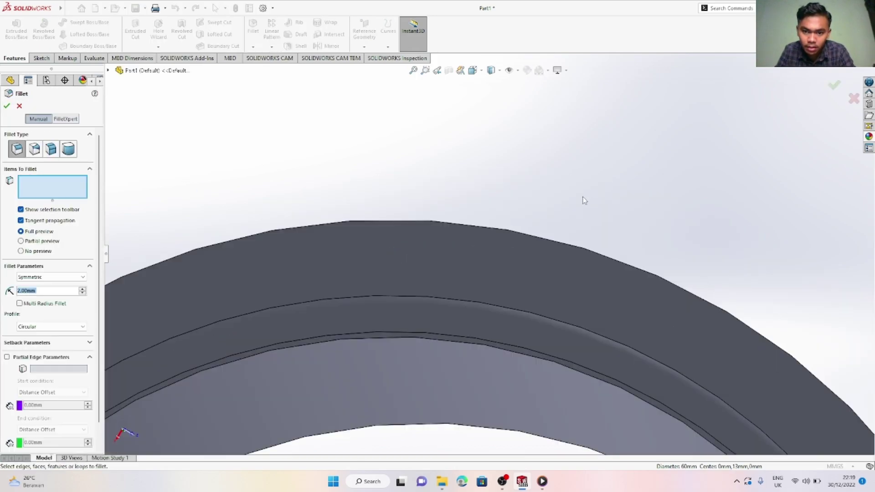
pyautogui.scroll(-1, 567, 212)
pyautogui.moveTo(518, 305); pyautogui.dragTo(540, 284, button='middle')
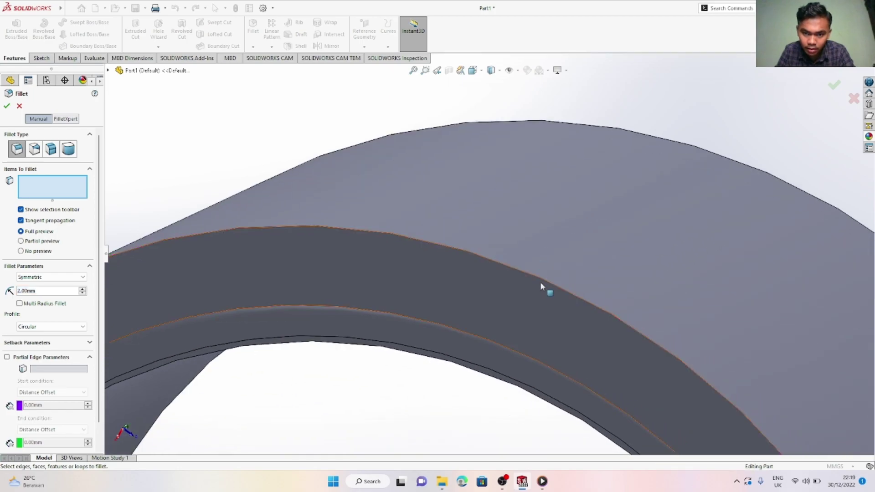
pyautogui.click(544, 283)
pyautogui.scroll(3, 619, 242)
pyautogui.moveTo(638, 216); pyautogui.dragTo(647, 294, button='middle')
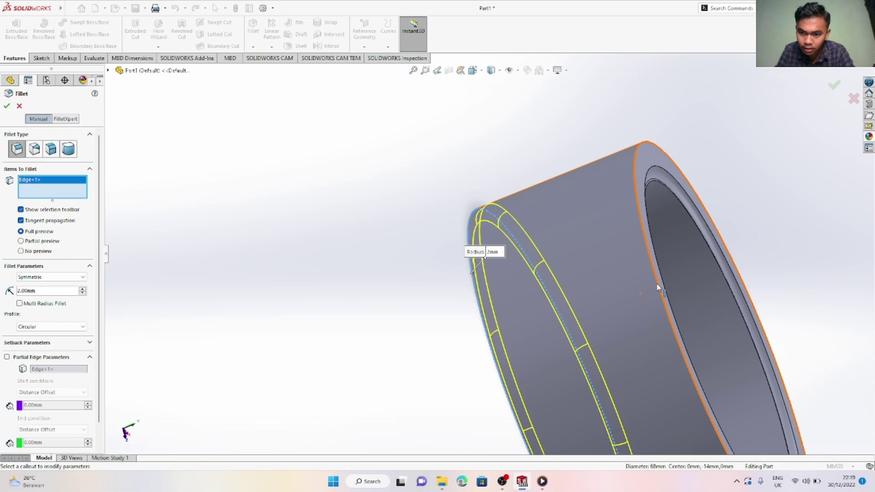
pyautogui.click(658, 288)
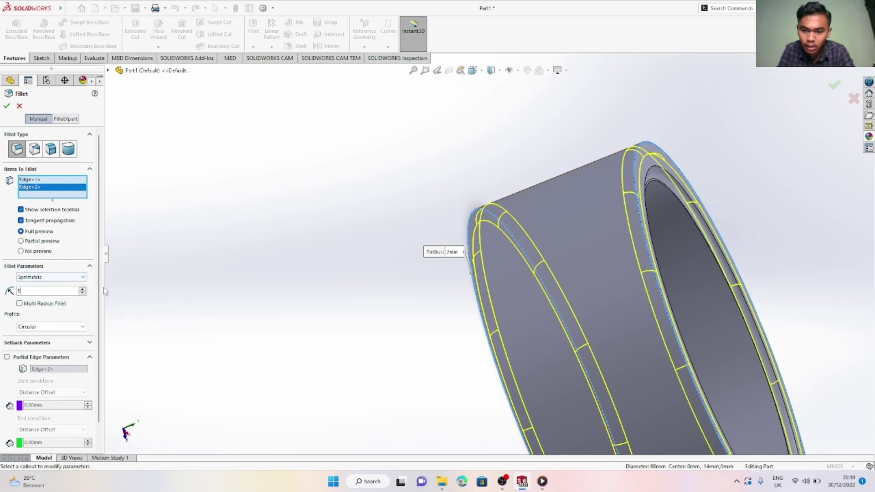
pyautogui.press('Return')
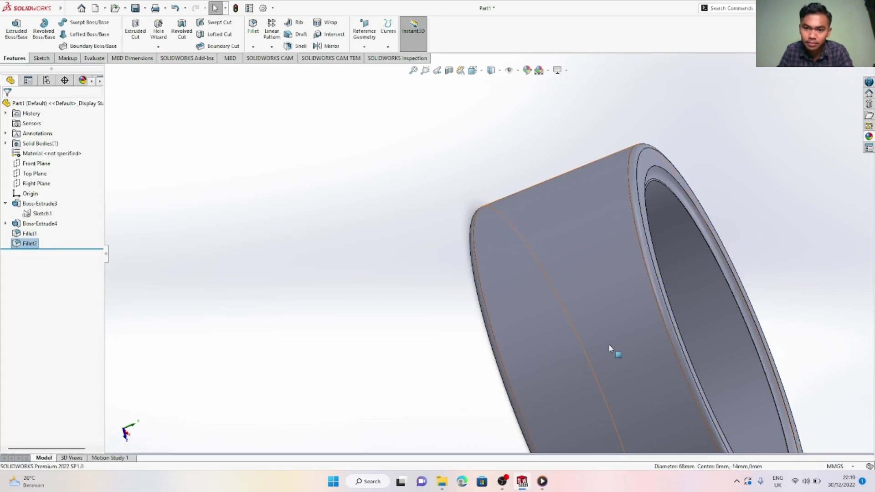
# On the recessed inner ring face, sketch a five-sided polygon centred on the origin with an inner circle about 13 mm in diameter
pyautogui.scroll(3, 610, 345)
pyautogui.moveTo(424, 282); pyautogui.dragTo(592, 292, button='middle')
pyautogui.scroll(-1, 327, 310)
pyautogui.scroll(-5, 328, 311)
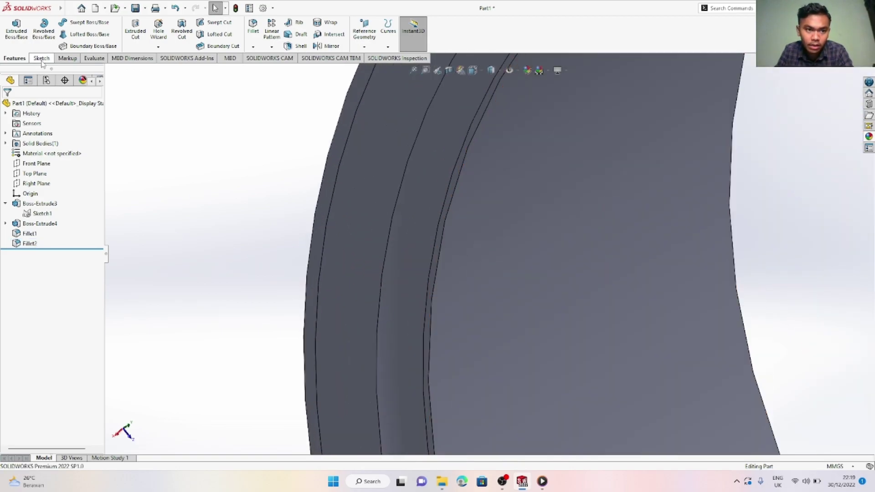
pyautogui.rightClick(435, 257)
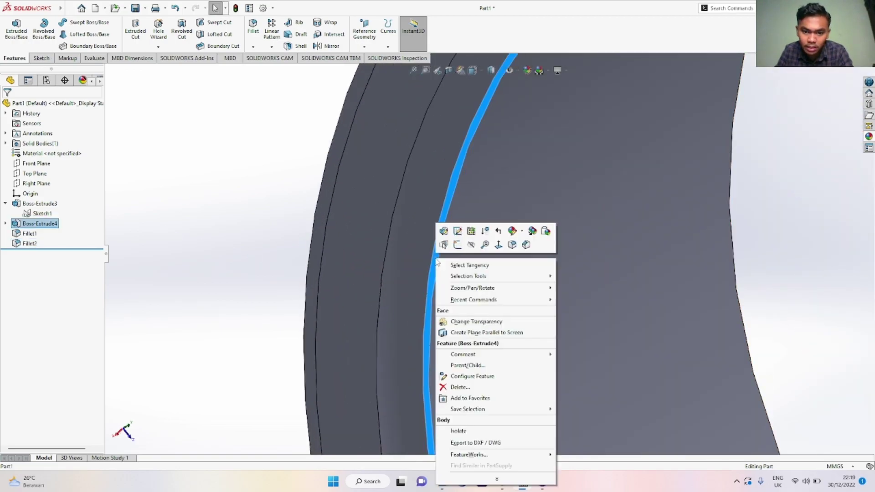
pyautogui.click(458, 245)
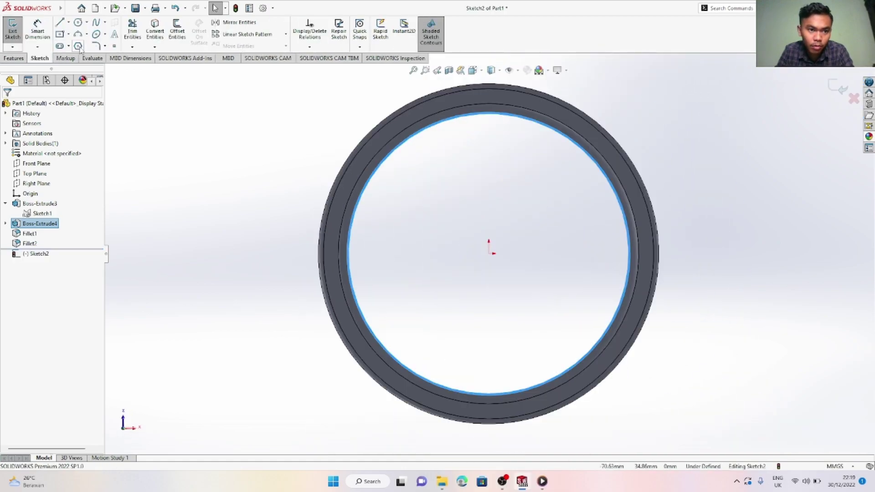
pyautogui.click(79, 46)
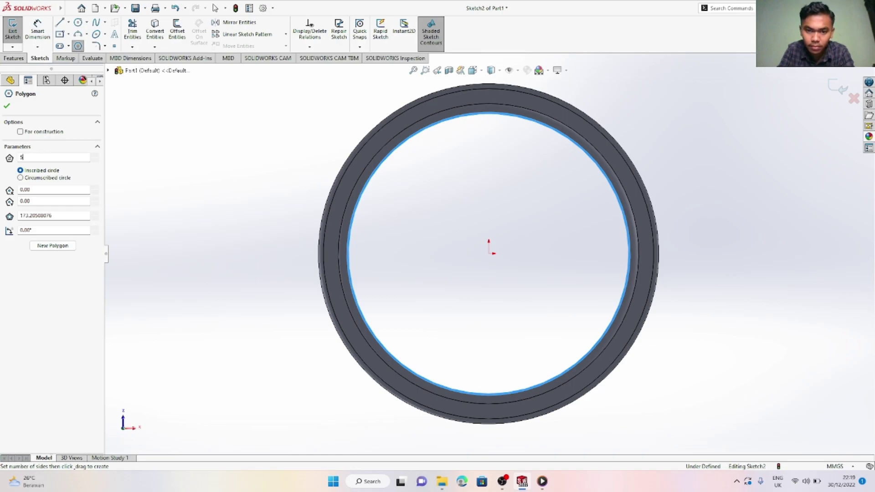
pyautogui.moveTo(490, 253); pyautogui.dragTo(489, 214)
pyautogui.press('Escape')
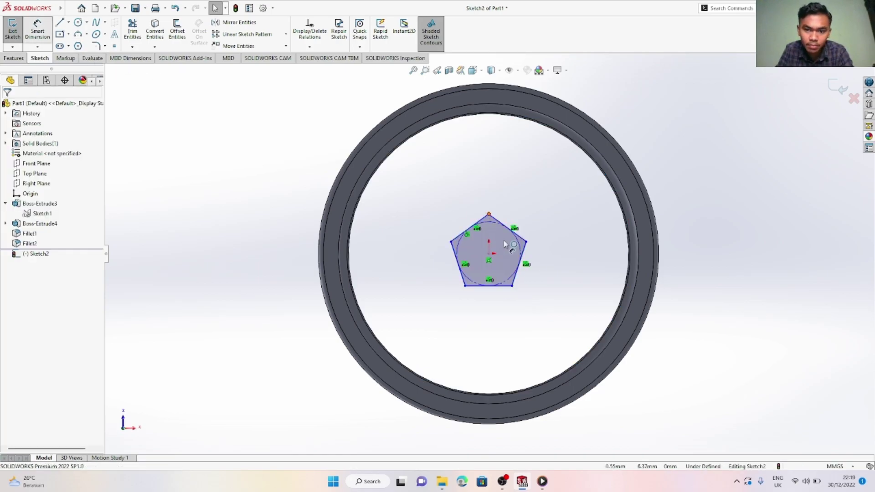
# Dimension the diameter of the pentagon's inner construction circle at 15 mm
pyautogui.click(532, 228)
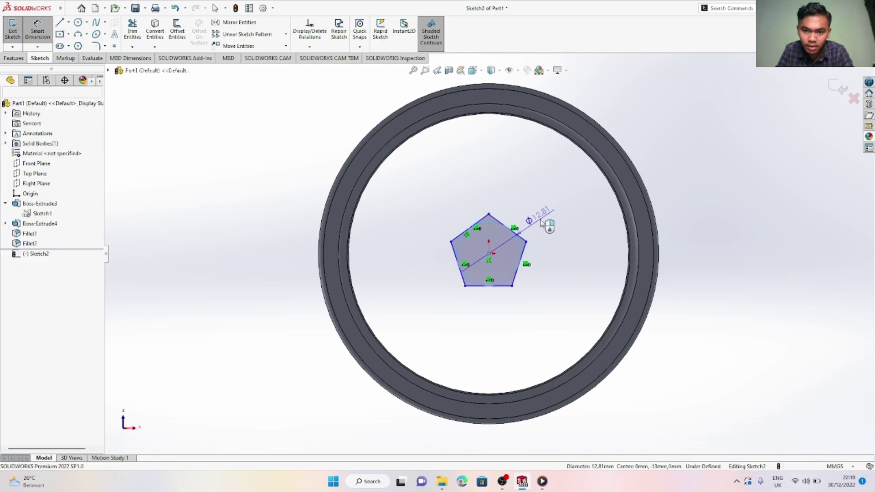
pyautogui.click(541, 222)
pyautogui.write('15')
pyautogui.press('Return')
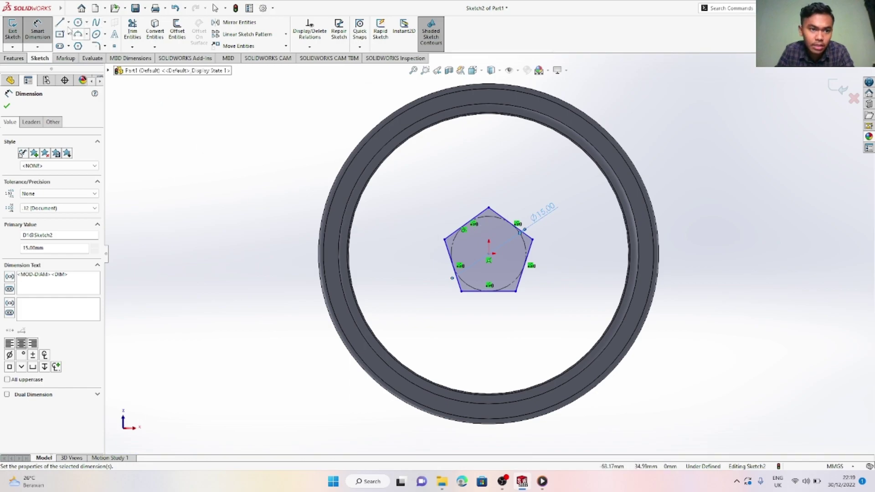
# Sketch a line about 21 mm long from the pentagon's lower-left vertex down to the ring's inner circular edge
pyautogui.click(69, 23)
pyautogui.click(78, 28)
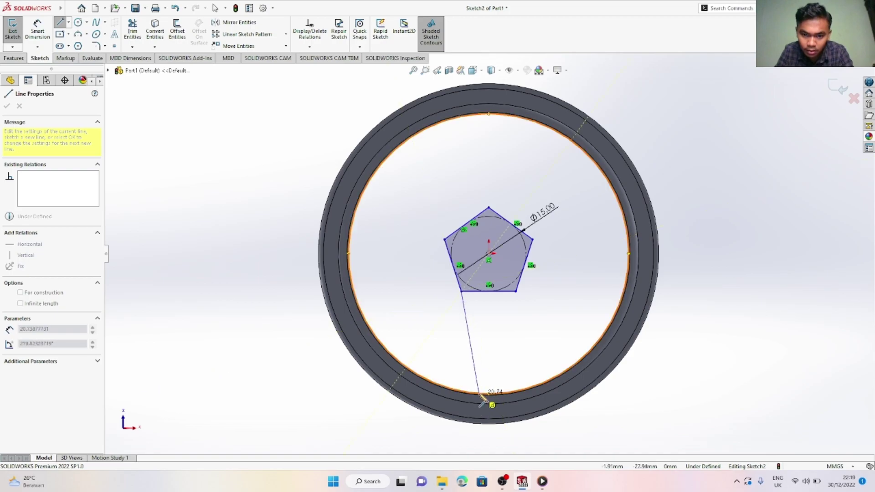
pyautogui.click(477, 401)
pyautogui.press('Escape')
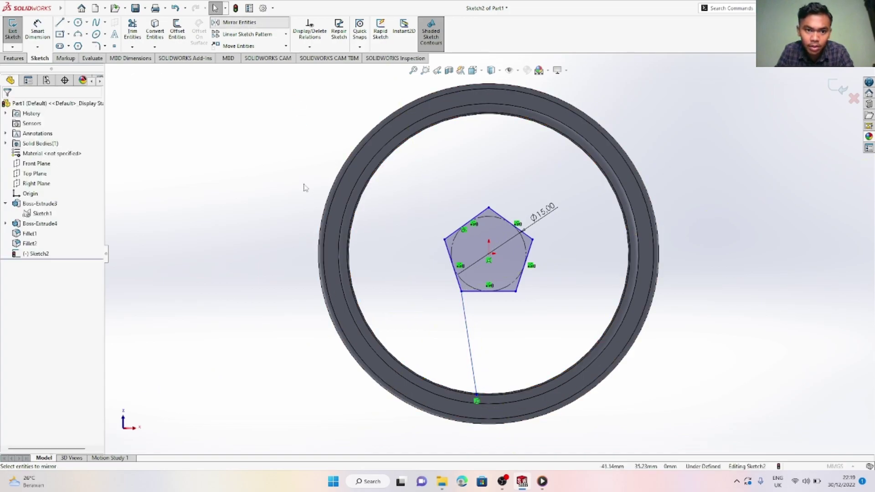
# Mirror the spoke line between the pentagon and the ring about the Right Plane
pyautogui.click(238, 22)
pyautogui.click(460, 346)
pyautogui.click(48, 220)
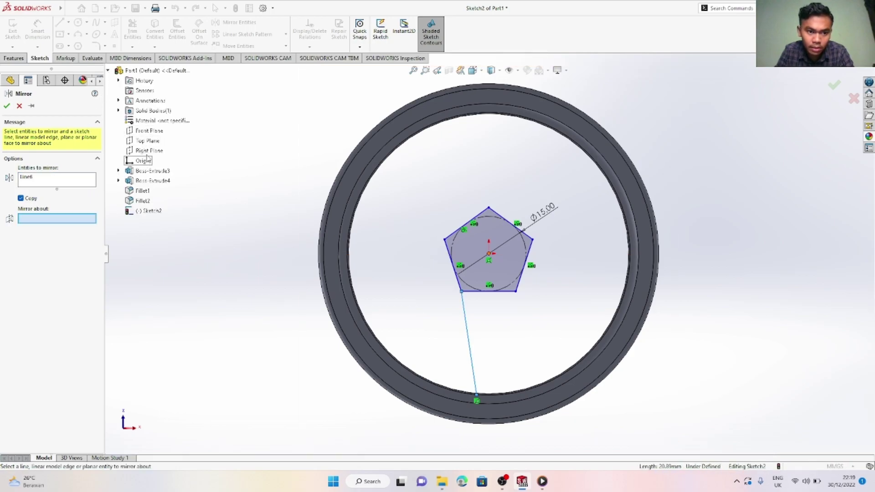
pyautogui.click(149, 151)
pyautogui.press('Return')
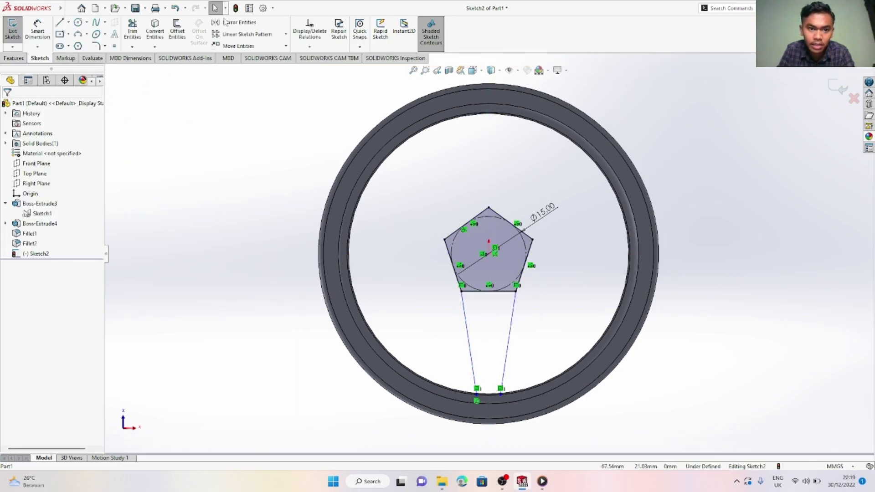
# Circular-pattern the two spoke lines around the origin with 5 equally spaced instances over 360 degrees
pyautogui.click(287, 35)
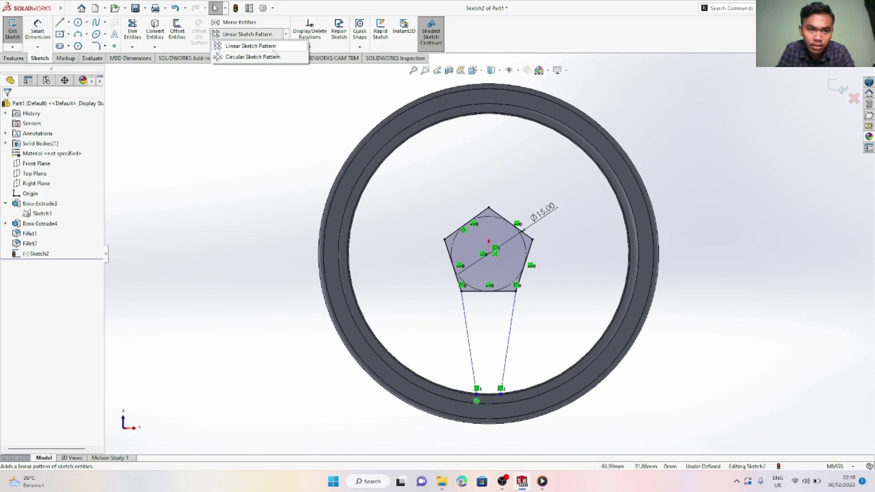
pyautogui.click(248, 57)
pyautogui.click(464, 323)
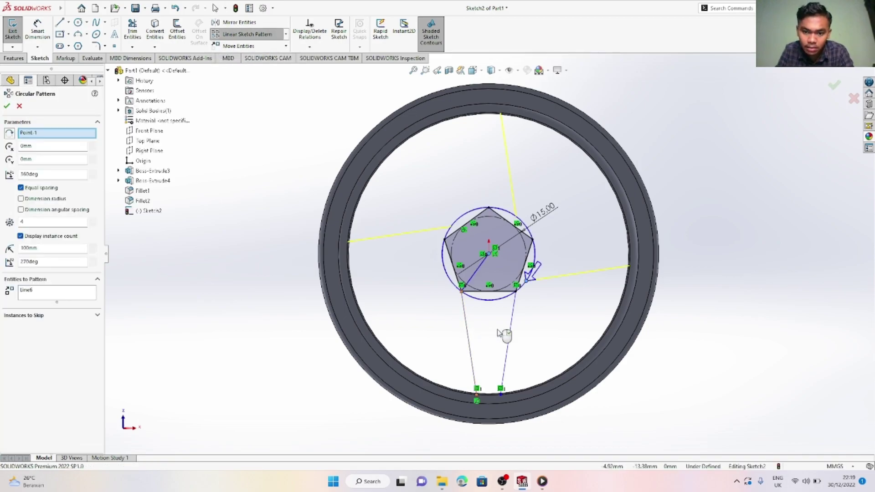
pyautogui.click(510, 334)
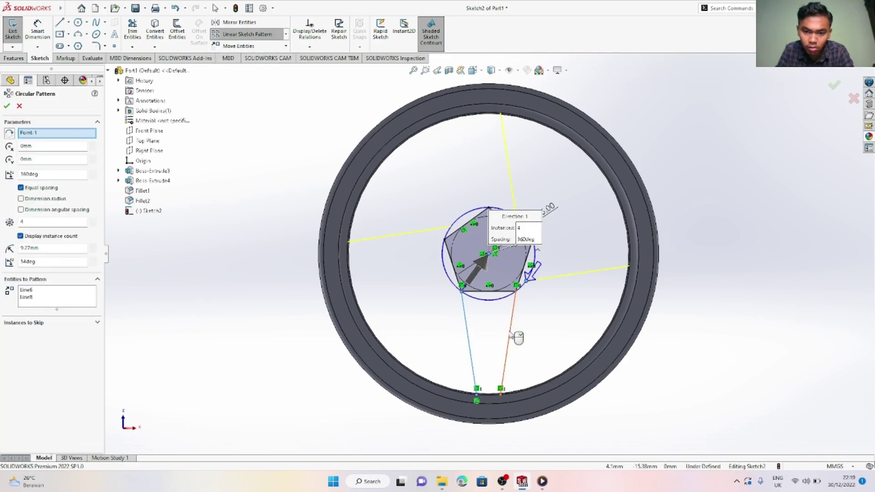
pyautogui.click(54, 222)
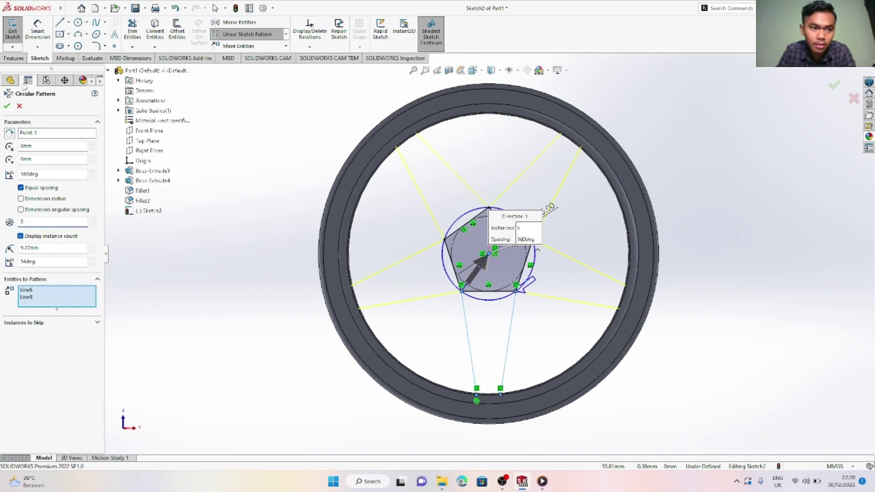
pyautogui.click(6, 106)
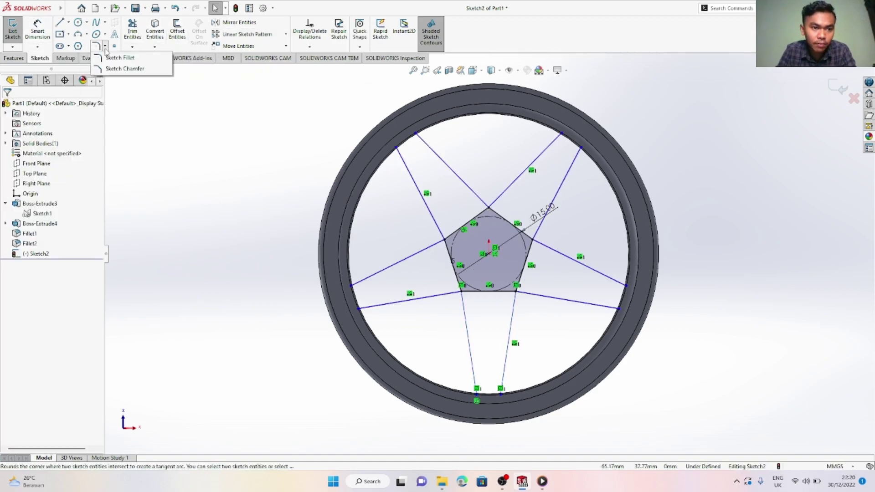
# Trim away the pentagon's five sides and its inner construction circle, leaving only the spoke lines
pyautogui.click(96, 46)
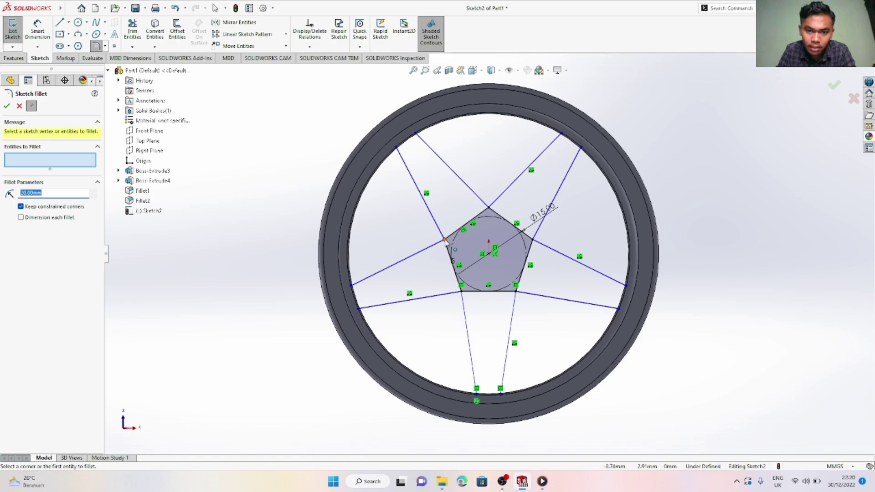
pyautogui.press('Escape')
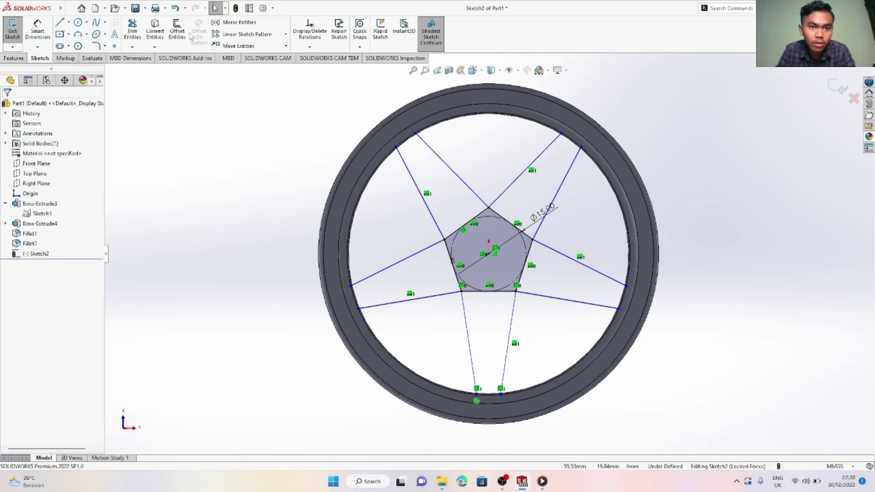
pyautogui.click(132, 28)
pyautogui.moveTo(464, 240); pyautogui.dragTo(447, 268)
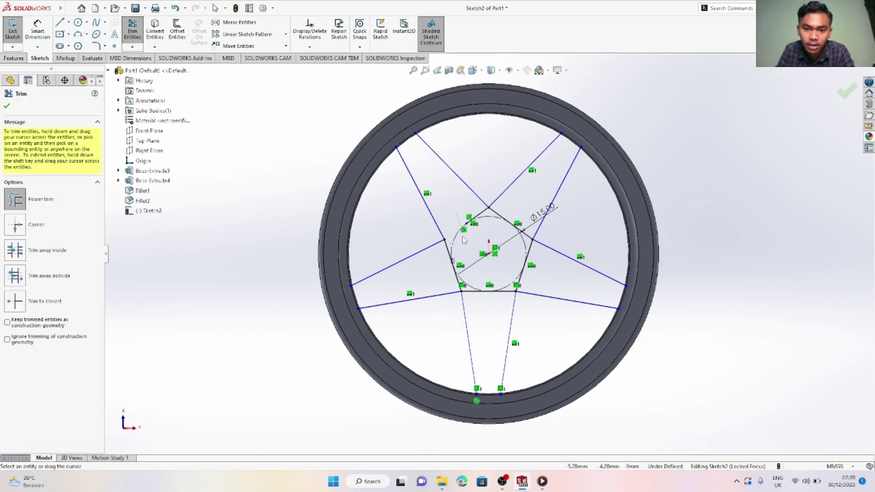
pyautogui.moveTo(538, 280); pyautogui.dragTo(523, 212)
pyautogui.press('Escape')
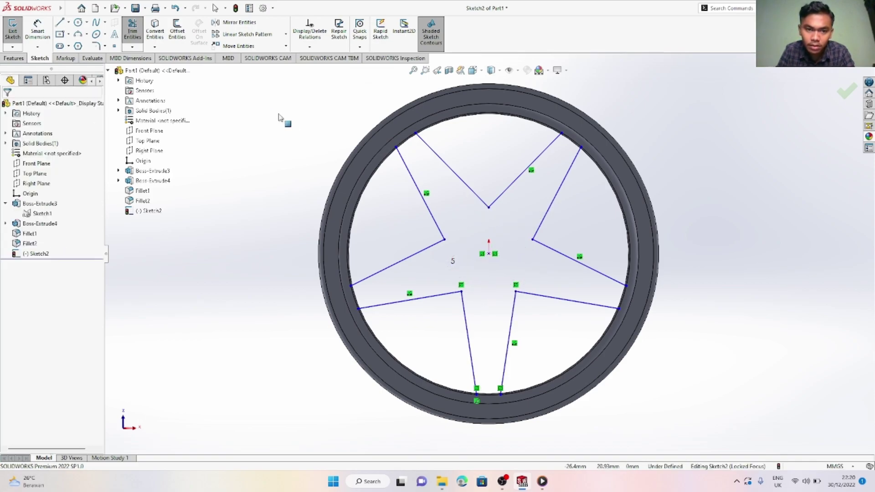
pyautogui.click(105, 46)
pyautogui.click(116, 58)
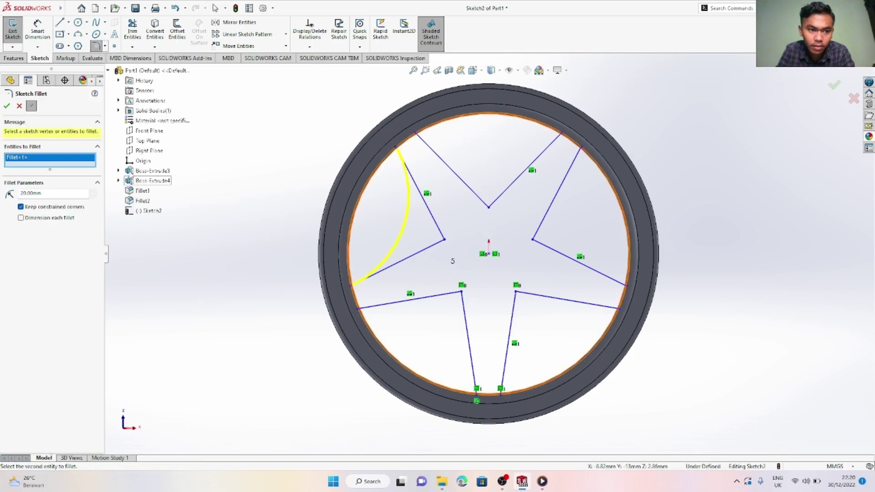
pyautogui.press('Escape')
# Apply 3 mm sketch fillets to the five inner corners where neighbouring spoke lines meet
pyautogui.click(105, 46)
pyautogui.click(117, 58)
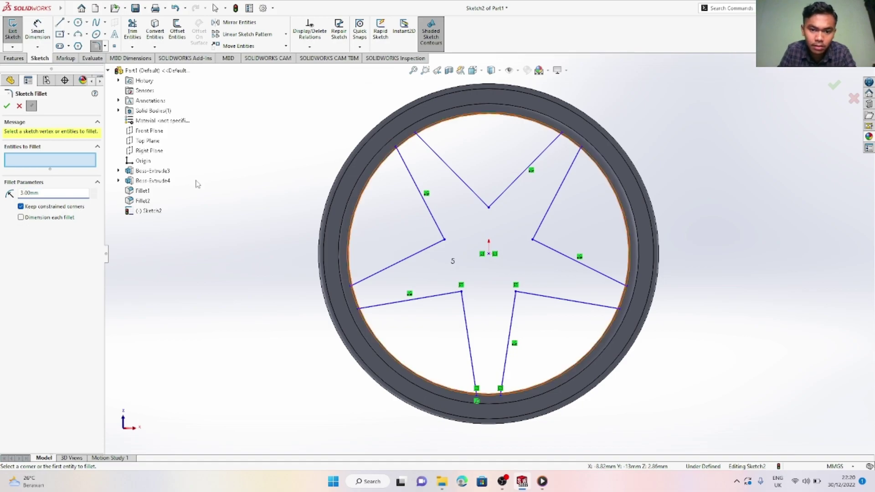
pyautogui.click(445, 240)
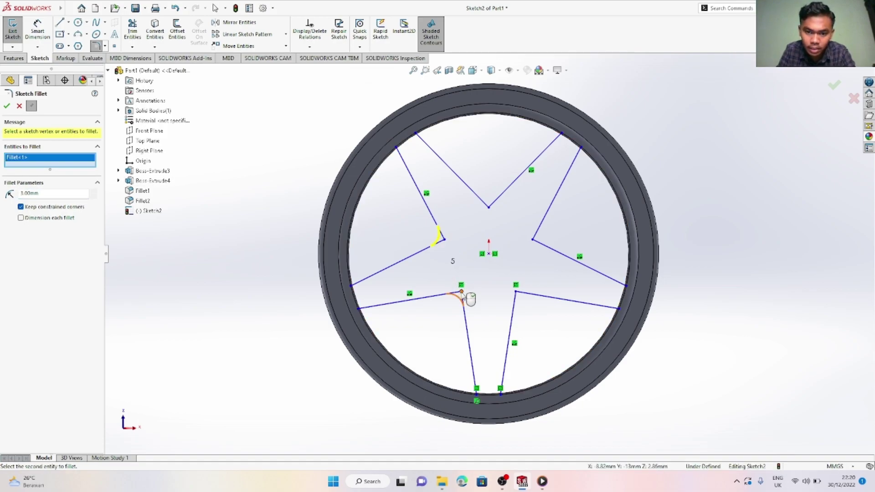
pyautogui.click(462, 292)
pyautogui.click(515, 293)
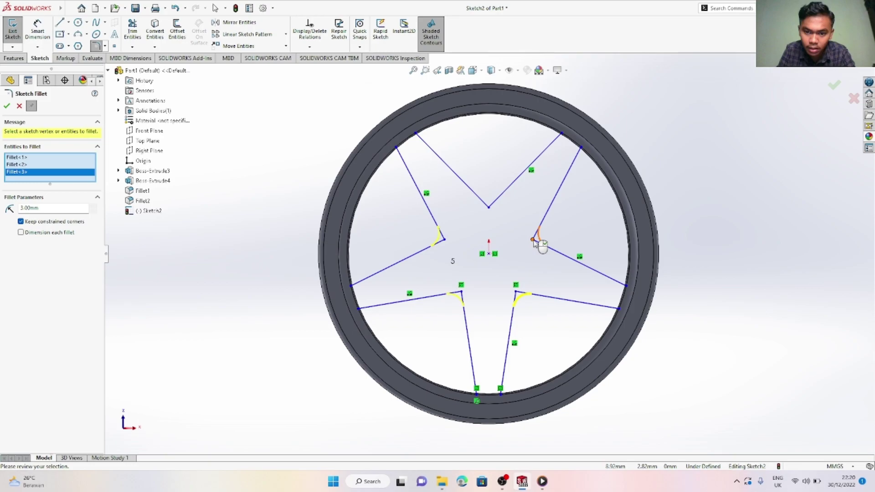
pyautogui.click(533, 240)
pyautogui.click(489, 208)
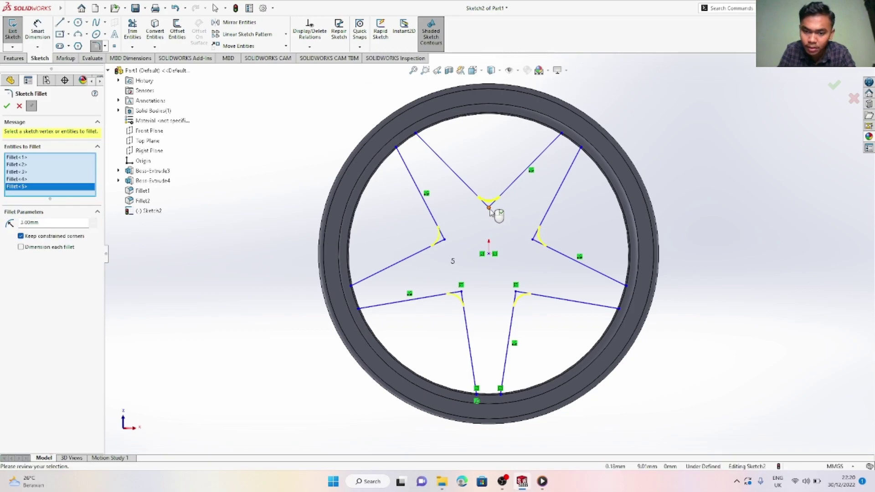
pyautogui.press('Return')
pyautogui.press('Escape')
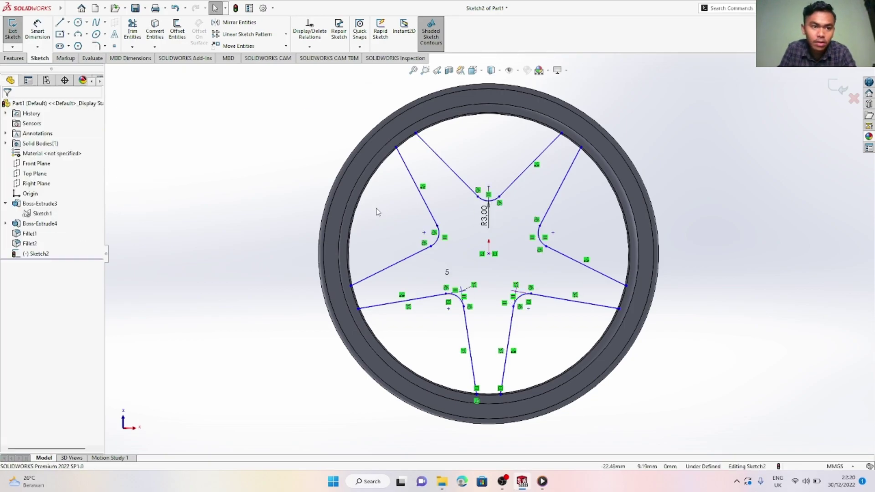
# Sketch two concentric circles centred on the origin, about 15.7 mm and 7.3 mm in diameter
pyautogui.click(69, 9)
pyautogui.click(86, 9)
pyautogui.click(87, 23)
pyautogui.click(94, 30)
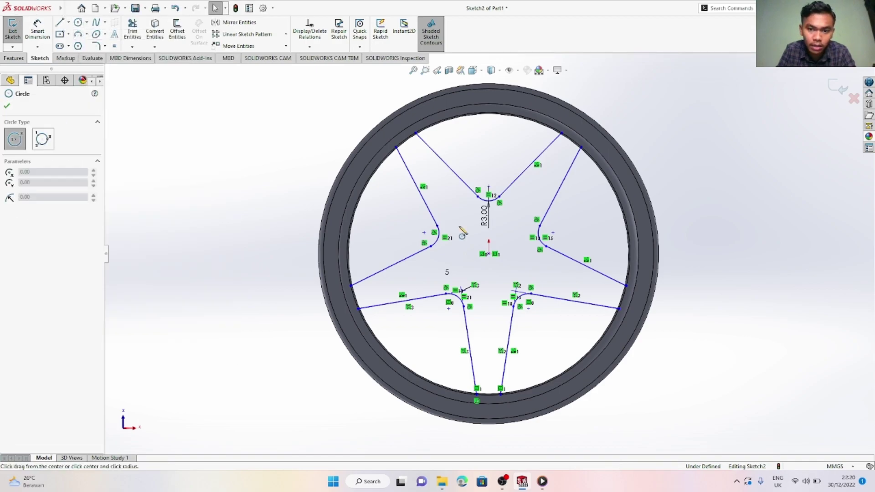
pyautogui.click(488, 254)
pyautogui.click(512, 286)
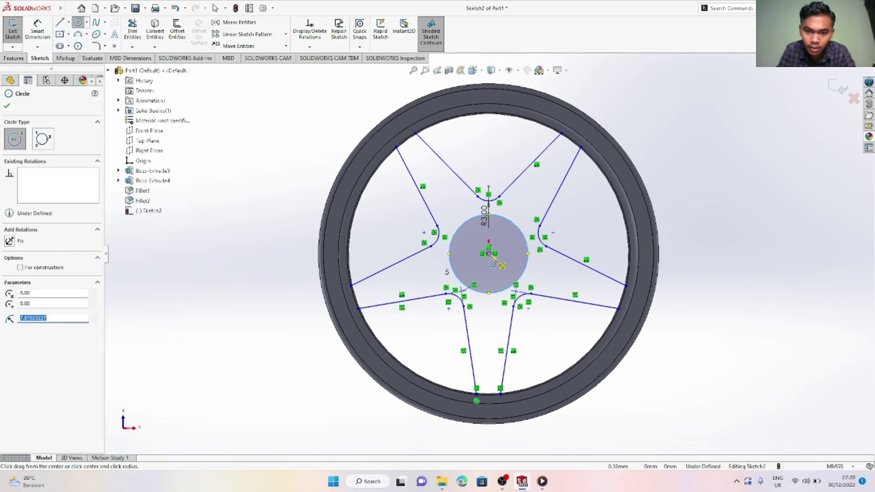
pyautogui.click(489, 254)
pyautogui.click(500, 268)
# Dimension the outer hub circle's diameter at 15 mm and the inner circle's diameter at 10 mm
pyautogui.click(37, 30)
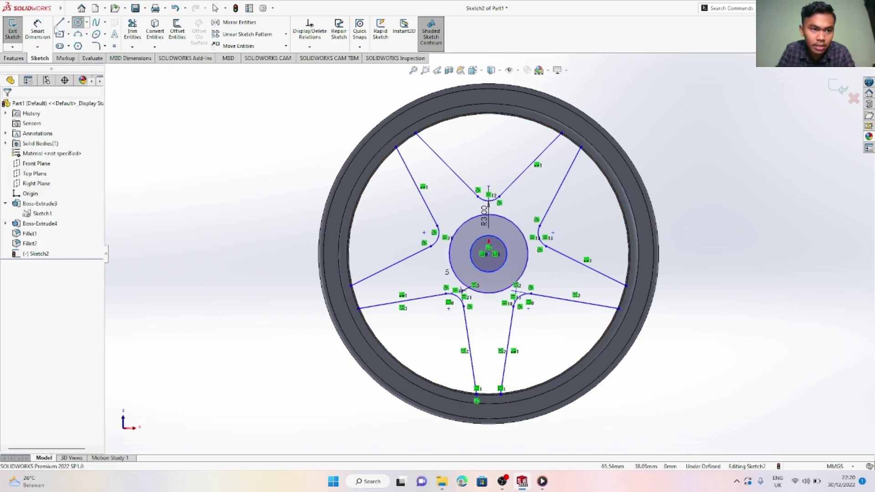
pyautogui.click(527, 274)
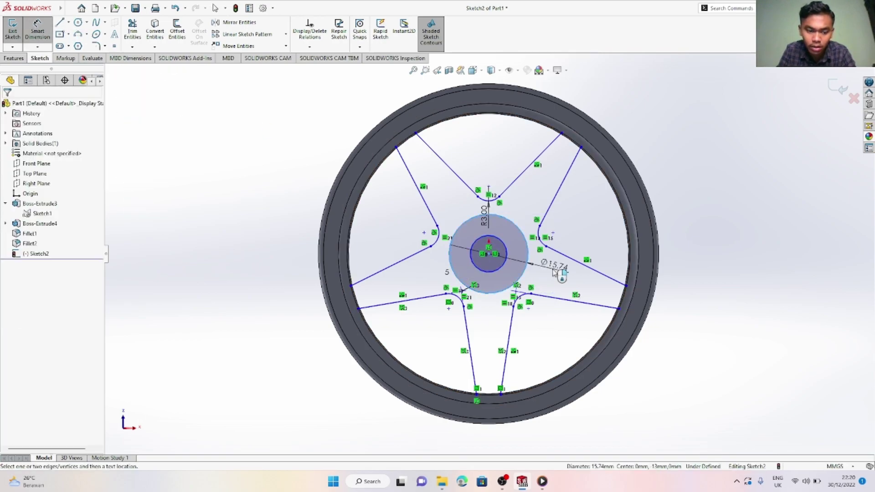
pyautogui.click(553, 270)
pyautogui.write('15')
pyautogui.press('Return')
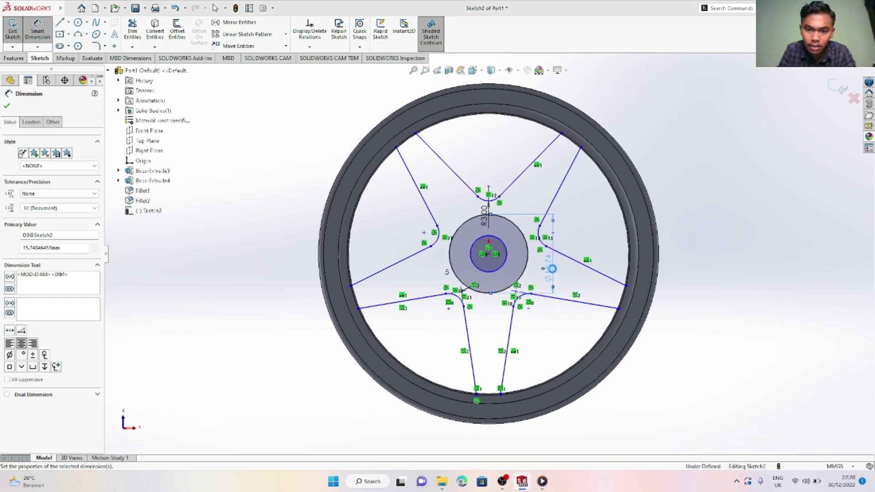
pyautogui.click(505, 262)
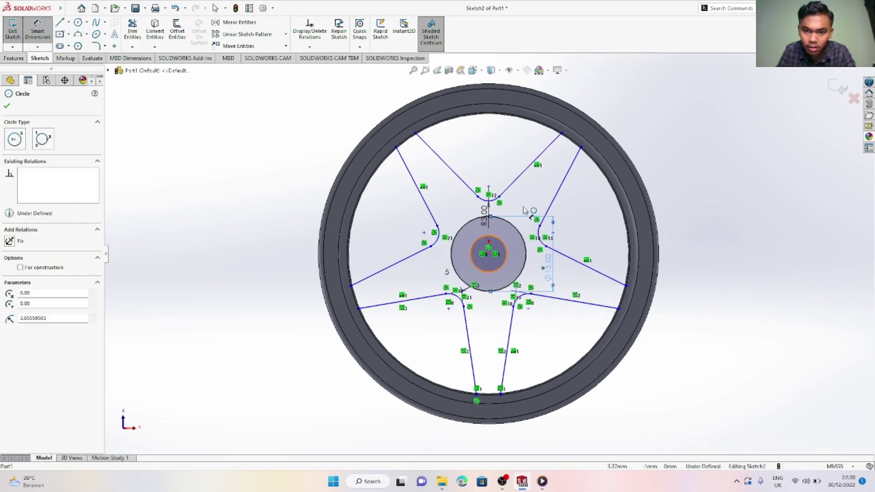
pyautogui.click(528, 199)
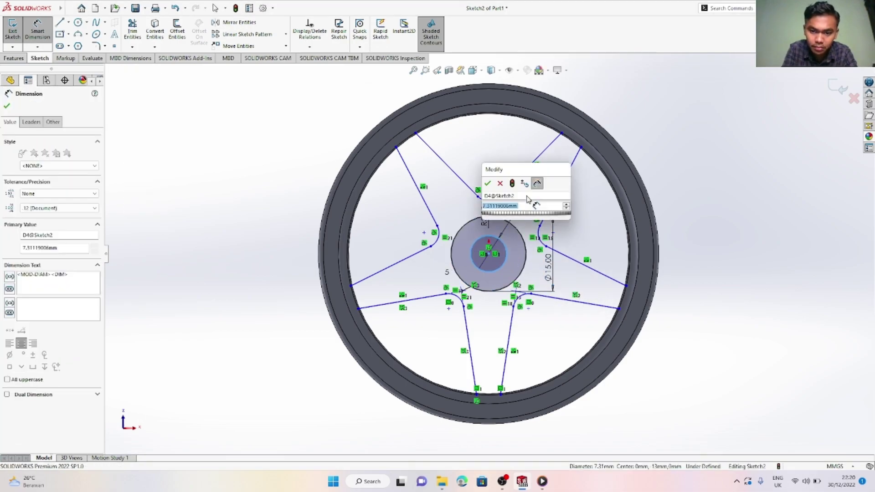
pyautogui.press('Return')
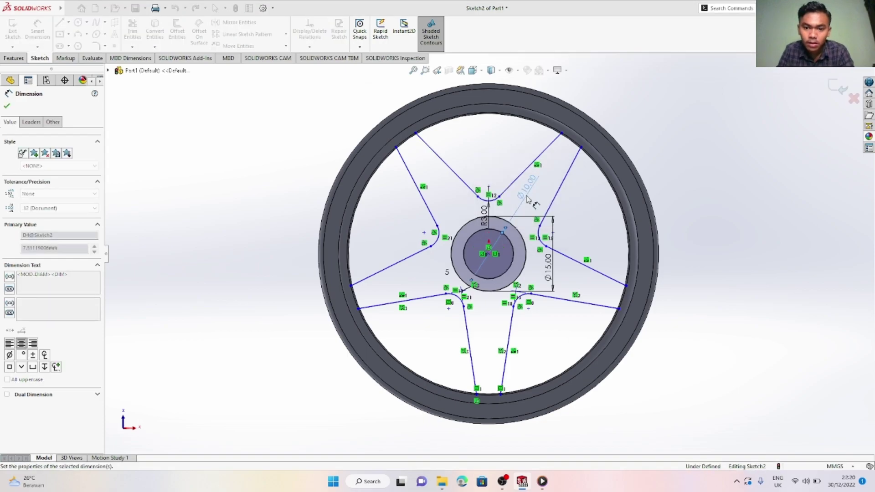
pyautogui.click(9, 106)
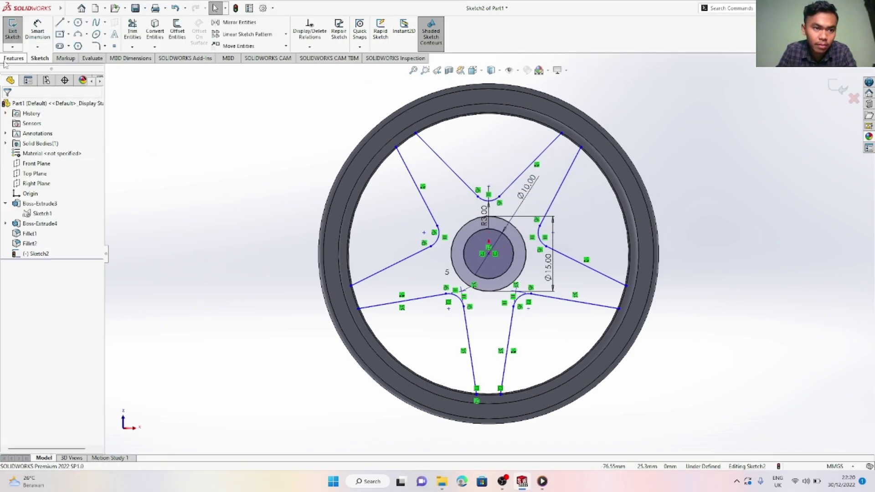
# Extrude the five-spoke region outside the 15 mm circle as a blind boss 10 mm deep, reversed into the ring
pyautogui.click(39, 254)
pyautogui.click(13, 59)
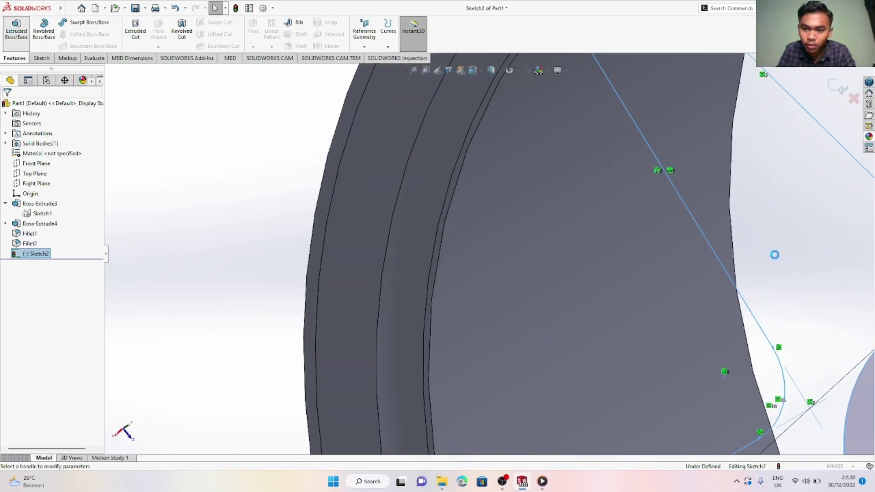
pyautogui.scroll(3, 776, 254)
pyautogui.scroll(5, 731, 234)
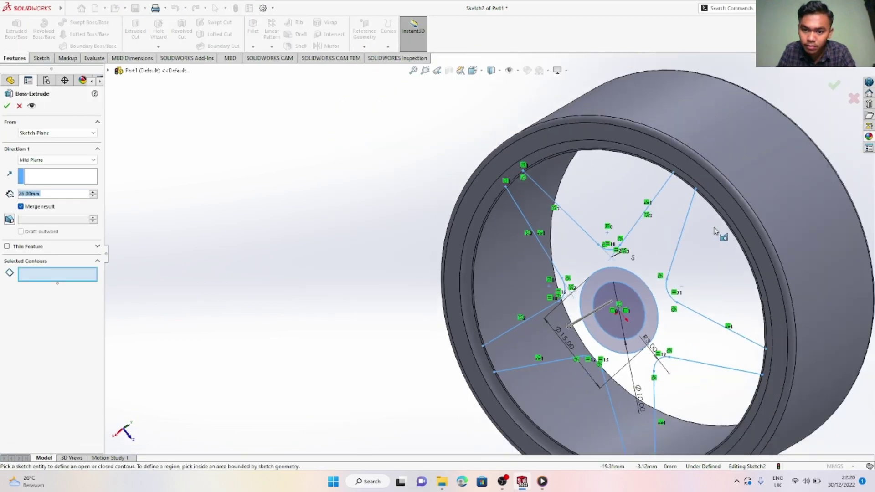
pyautogui.click(637, 266)
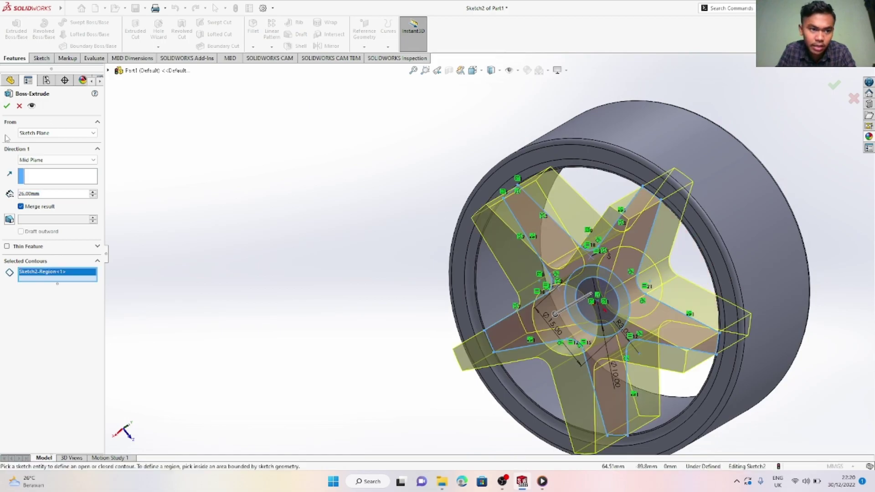
pyautogui.click(59, 160)
pyautogui.click(29, 162)
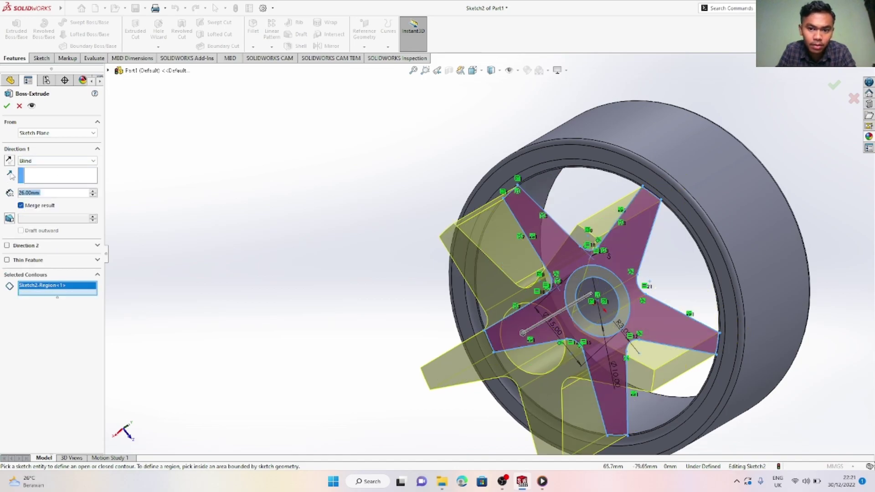
pyautogui.click(9, 160)
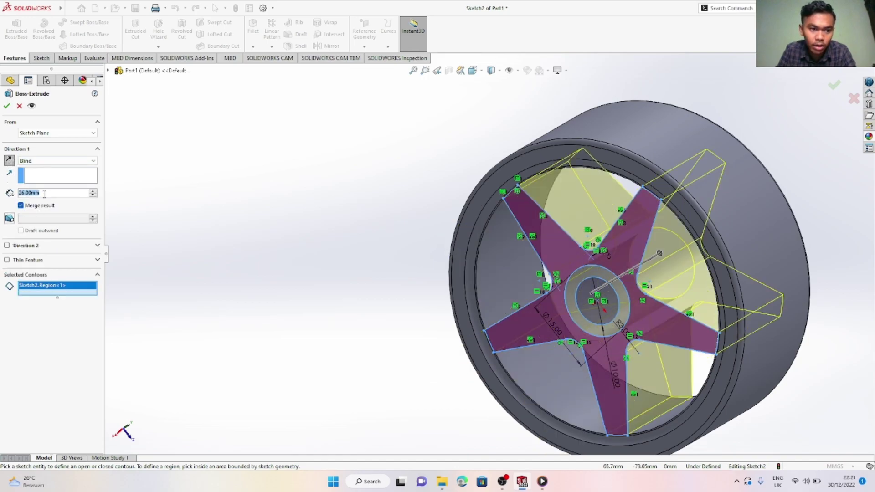
pyautogui.write('10')
pyautogui.press('Return')
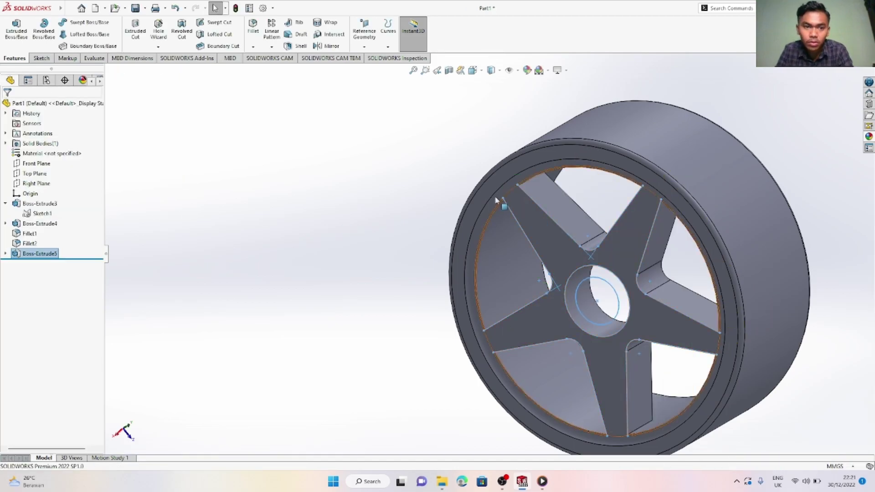
pyautogui.click(231, 149)
pyautogui.click(37, 59)
pyautogui.click(13, 60)
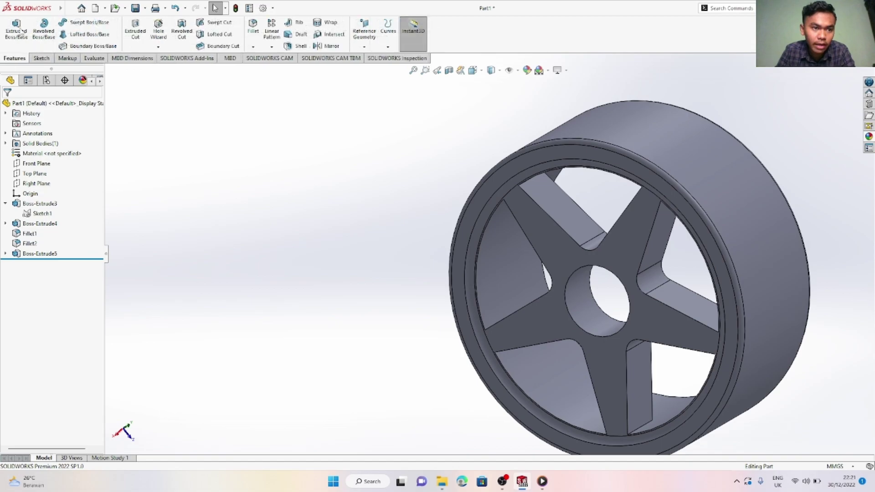
pyautogui.click(19, 28)
pyautogui.press('Escape')
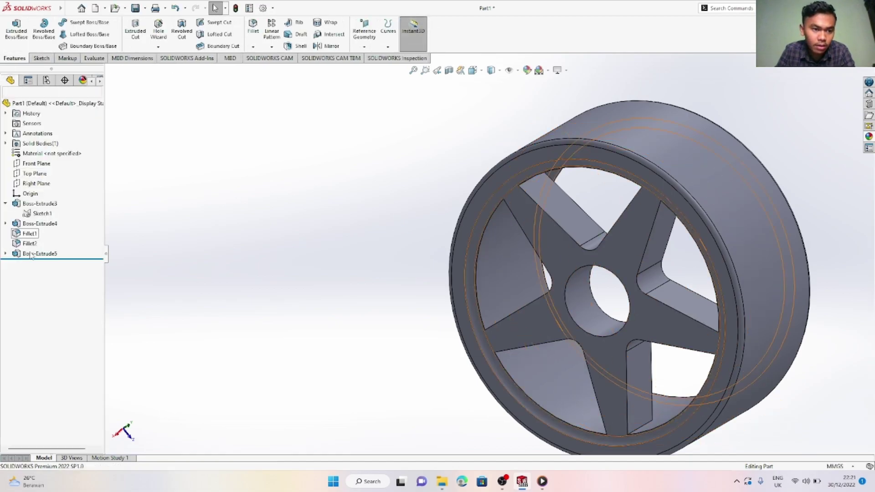
# Extrude the full 15 mm circle of the spoke sketch as a blind hub boss 30 mm deep, reversed into the wheel
pyautogui.click(5, 253)
pyautogui.click(43, 263)
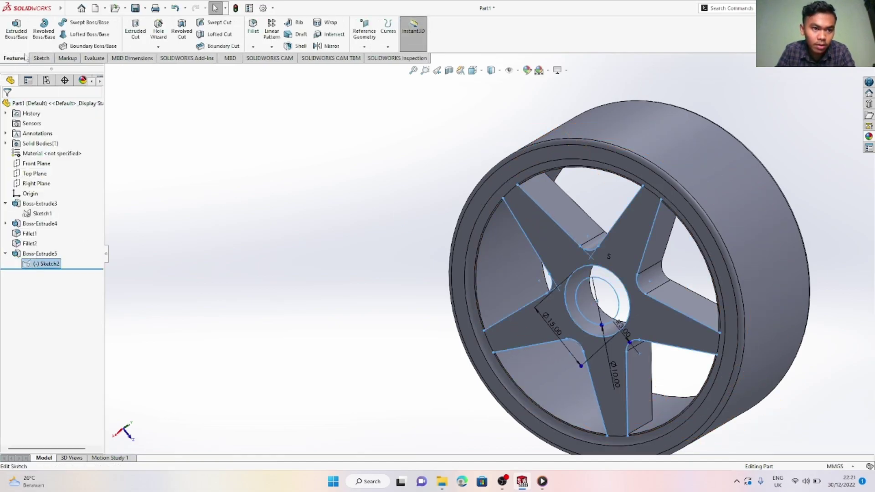
pyautogui.click(16, 29)
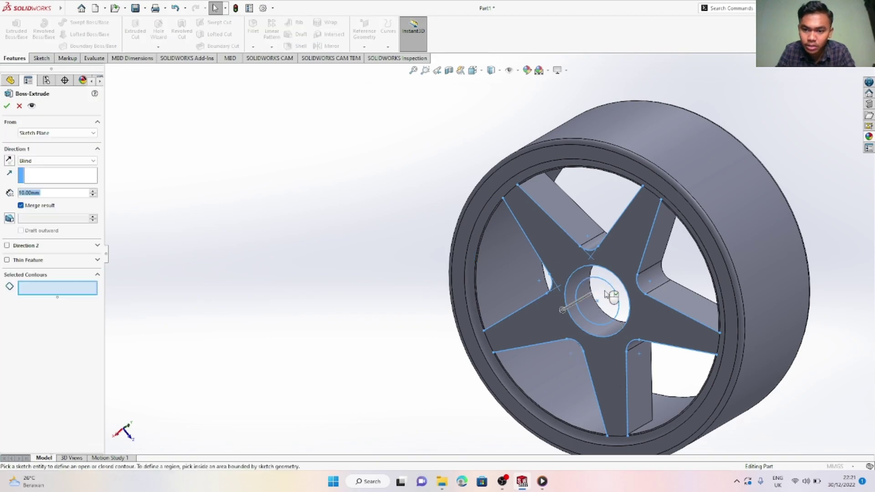
pyautogui.scroll(-3, 618, 285)
pyautogui.click(585, 302)
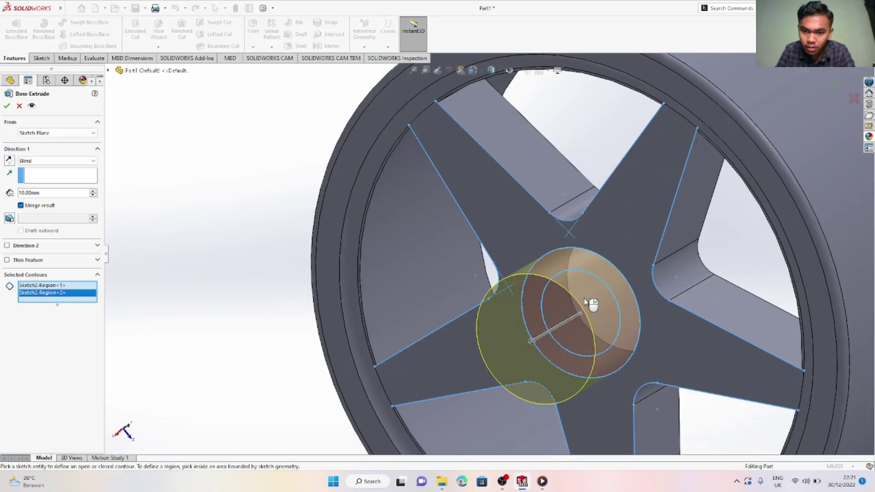
pyautogui.click(9, 161)
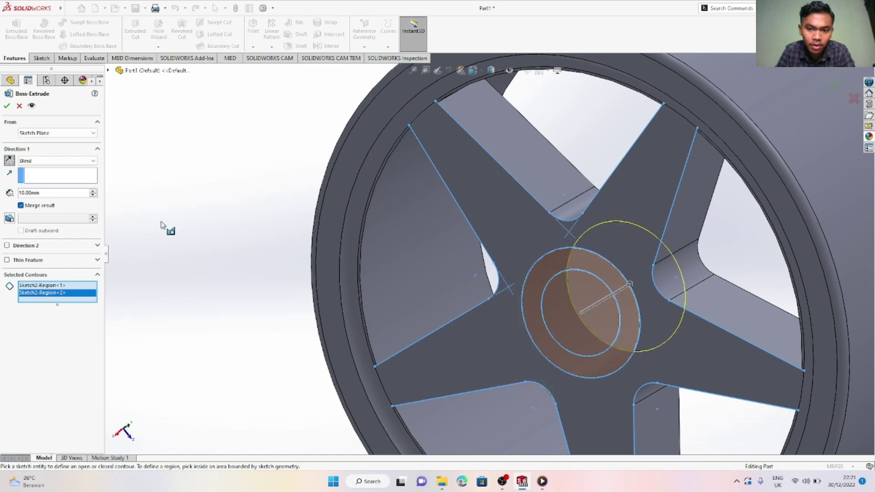
pyautogui.click(51, 191)
pyautogui.write('30')
pyautogui.press('Return')
pyautogui.press('Return')
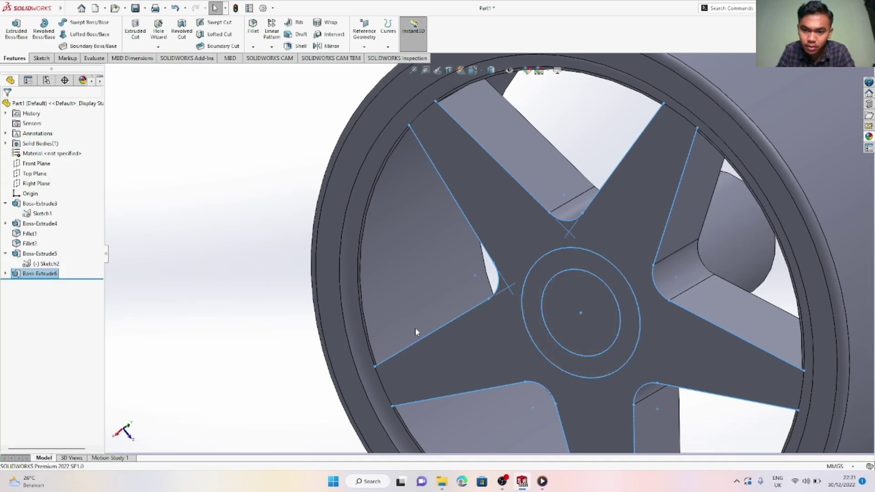
# Cut the ring between the 15 mm and 10 mm circles of the spoke sketch 3 mm deep into the hub's front face
pyautogui.click(5, 274)
pyautogui.click(48, 284)
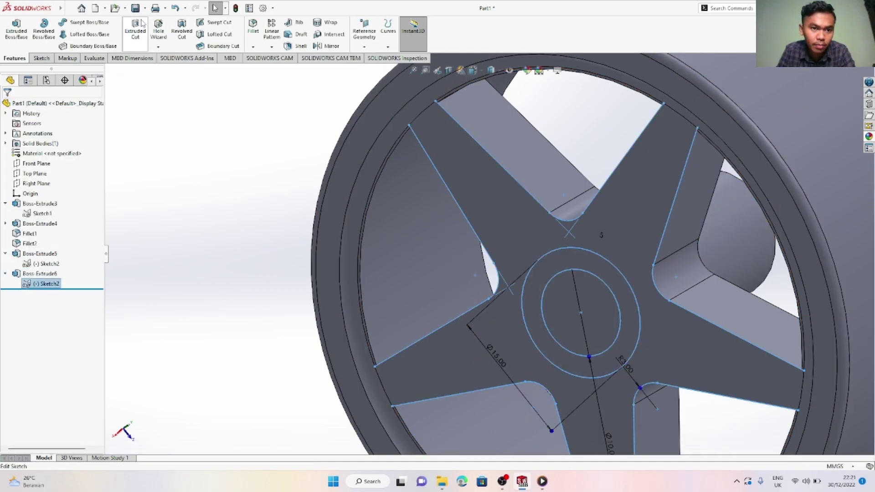
pyautogui.click(144, 31)
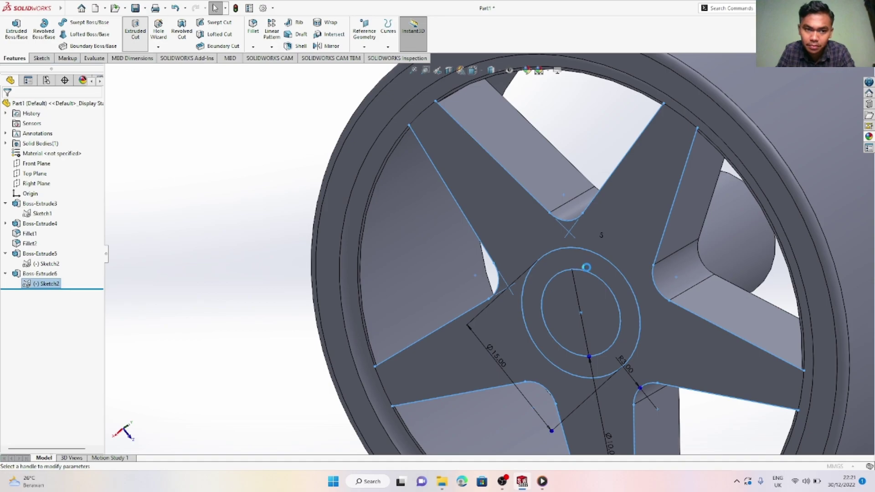
pyautogui.click(593, 269)
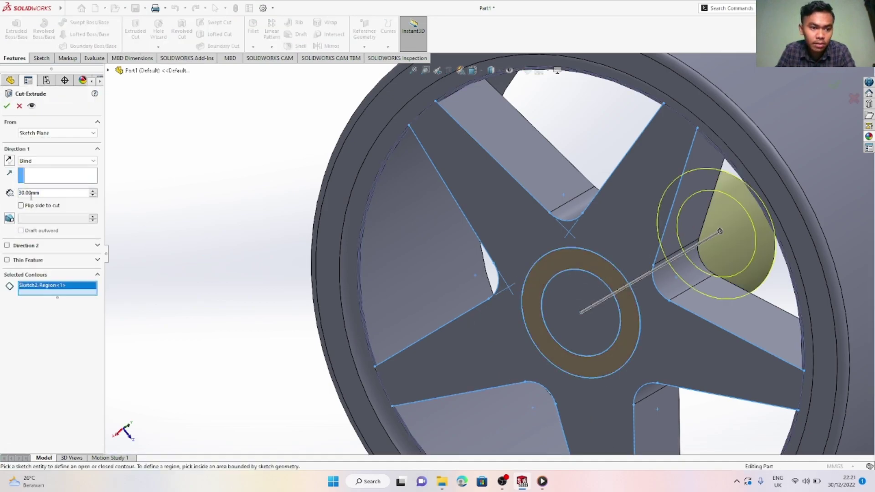
pyautogui.write('3')
pyautogui.press('Return')
pyautogui.press('Return')
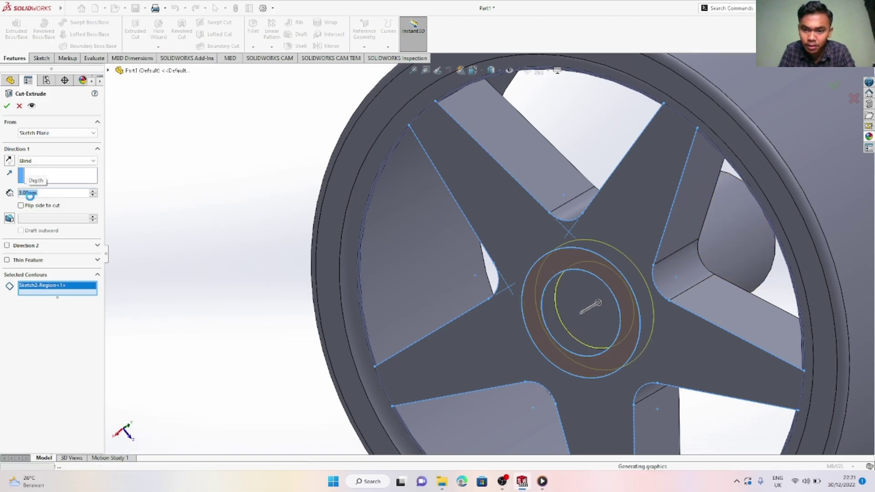
pyautogui.scroll(5, 508, 313)
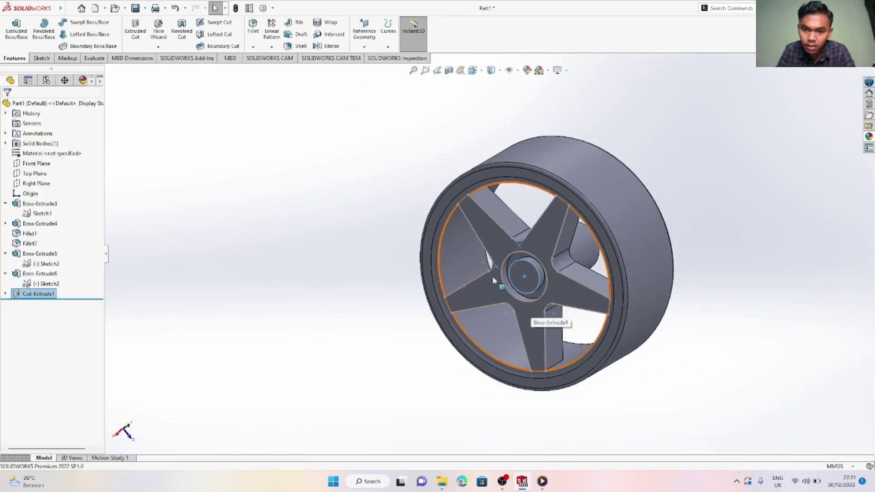
# Fillet the outer edge of the hub recess and the front edge of the central disc with a 0.5 mm radius
pyautogui.scroll(-4, 493, 276)
pyautogui.click(241, 229)
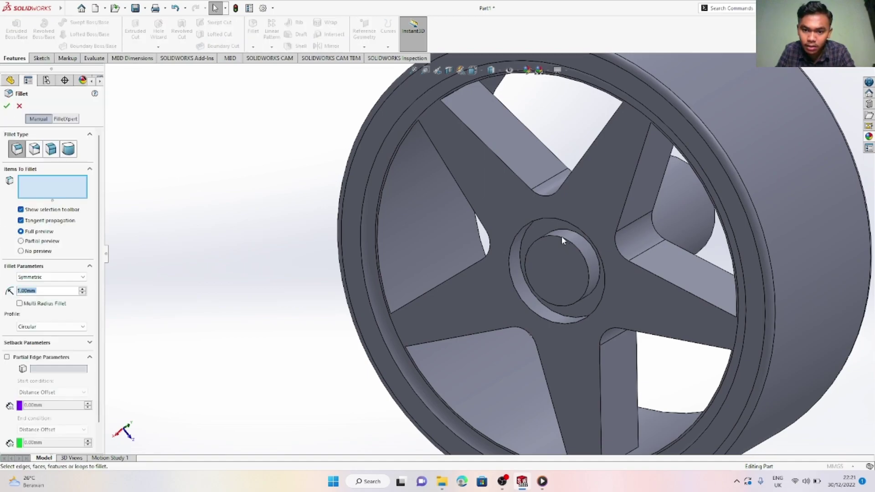
pyautogui.scroll(-5, 562, 236)
pyautogui.click(449, 251)
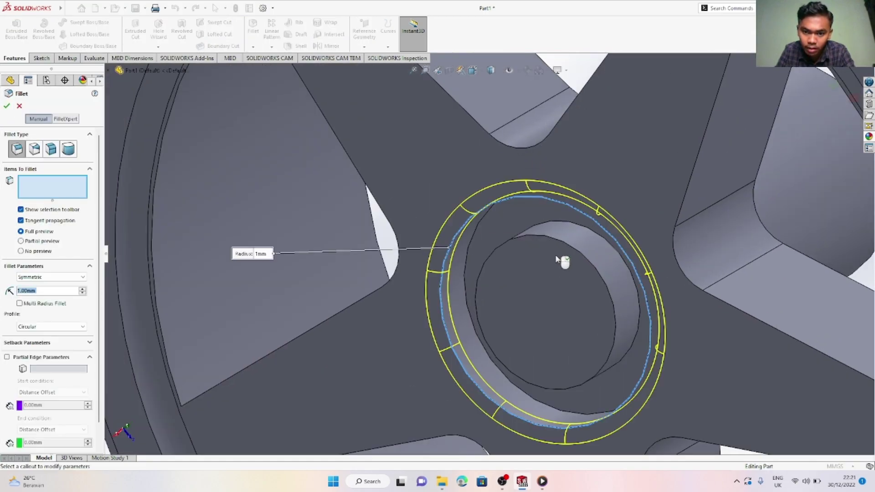
pyautogui.click(563, 247)
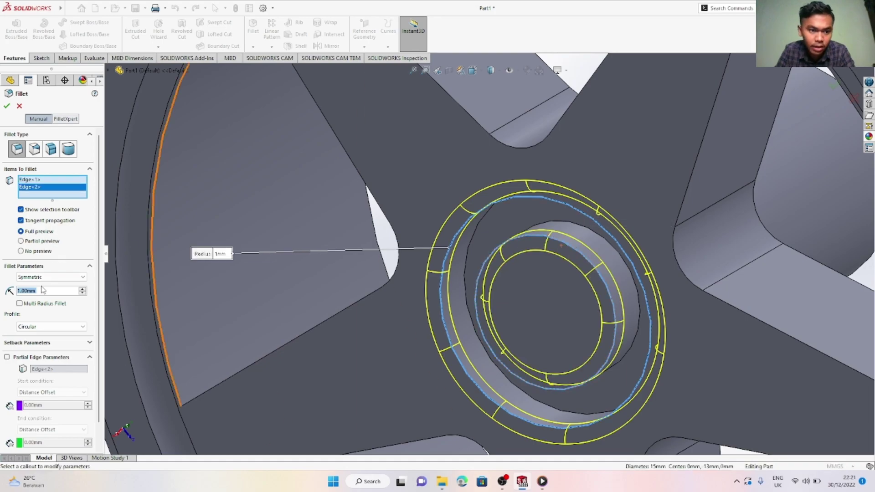
pyautogui.write('0.5')
pyautogui.press('Return')
pyautogui.press('Return')
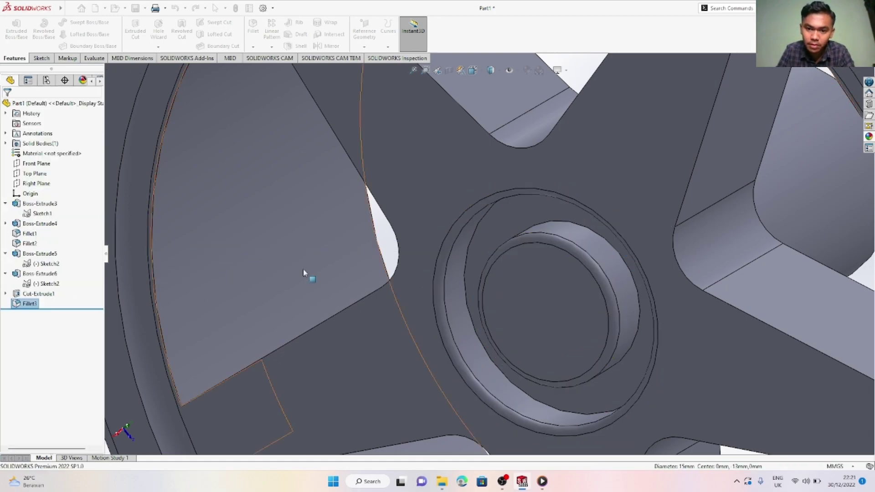
# Sketch a circle about 5.8 mm in diameter, centred on the origin, on the rear end face of the hub
pyautogui.scroll(10, 553, 270)
pyautogui.moveTo(649, 255); pyautogui.dragTo(525, 296, button='middle')
pyautogui.rightClick(546, 249)
pyautogui.click(549, 235)
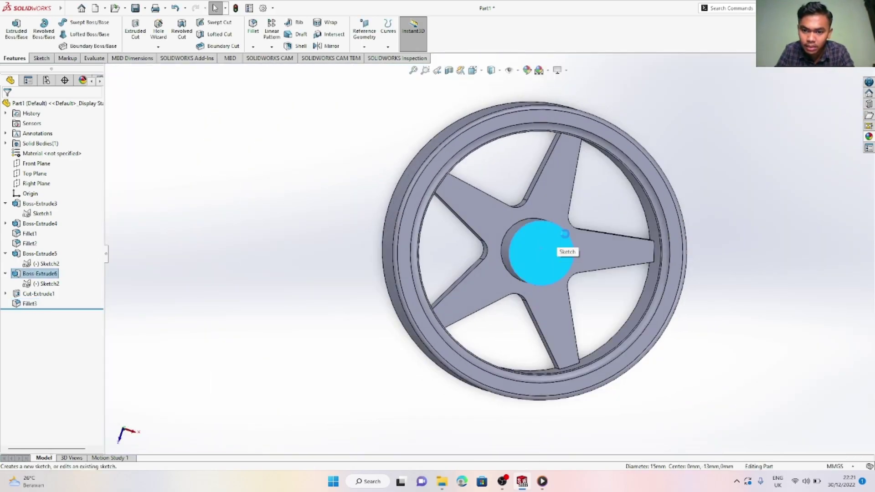
pyautogui.click(87, 22)
pyautogui.click(93, 33)
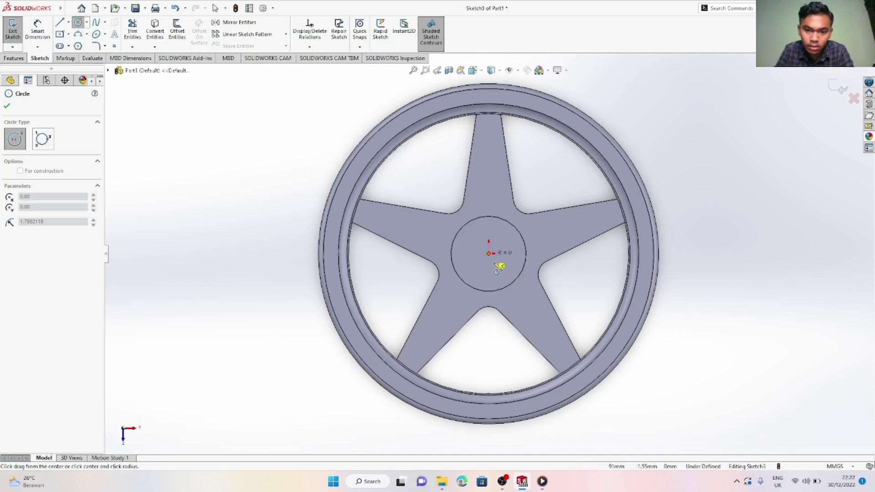
pyautogui.click(496, 266)
pyautogui.moveTo(496, 267); pyautogui.dragTo(495, 240, button='right')
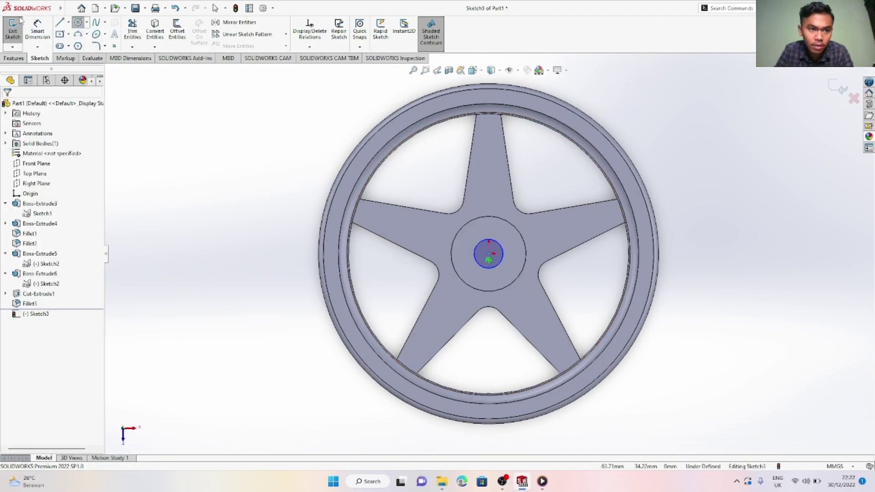
# Dimension the diameter of the circle on the hub's end face at 3 mm
pyautogui.click(500, 253)
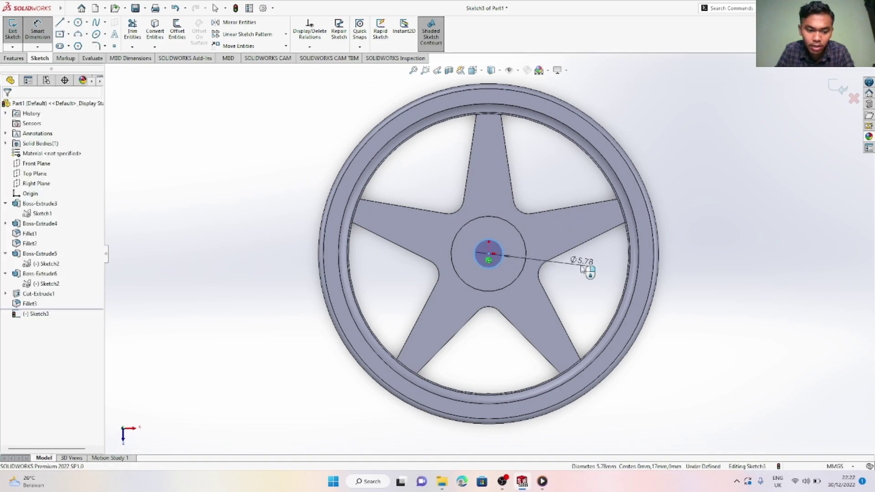
pyautogui.click(589, 271)
pyautogui.press('Return')
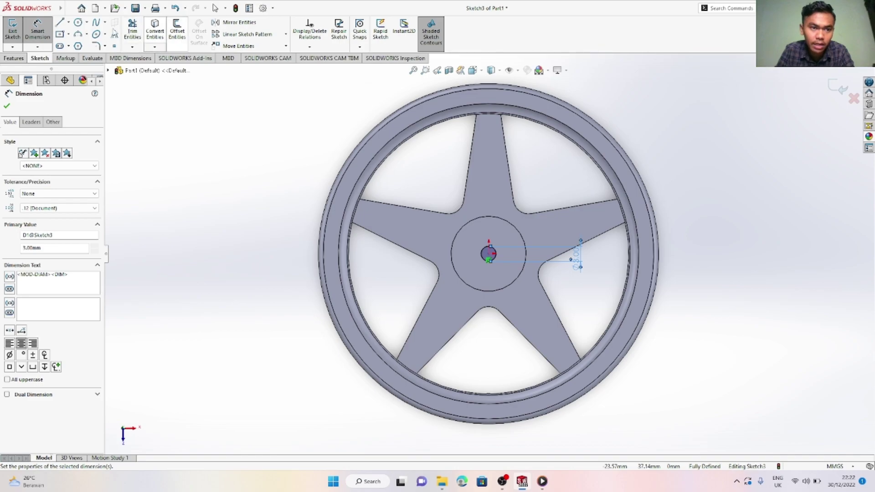
pyautogui.click(14, 59)
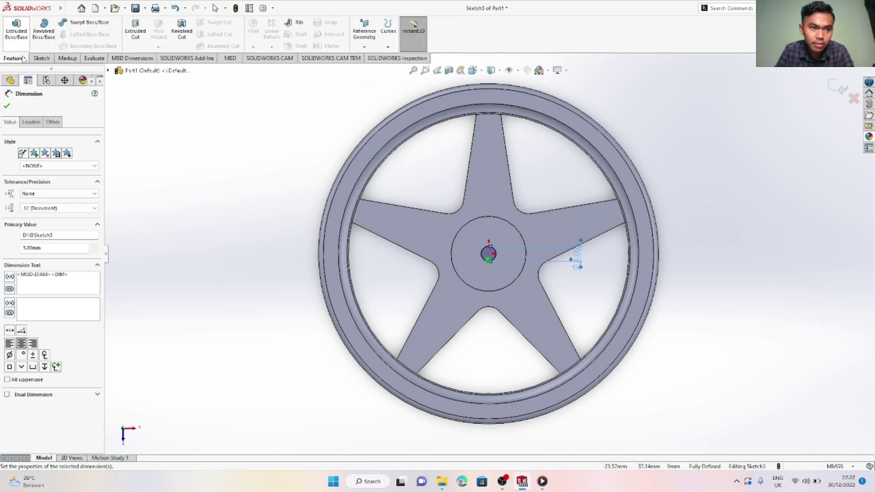
pyautogui.press('Escape')
# Cut the 3 mm circle as a blind hole 6 mm deep into the hub's rear end
pyautogui.click(42, 59)
pyautogui.click(15, 58)
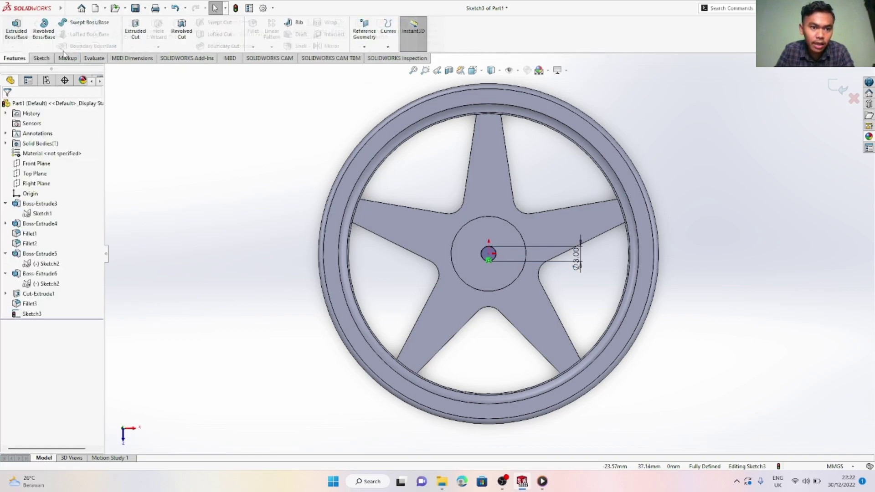
pyautogui.click(138, 29)
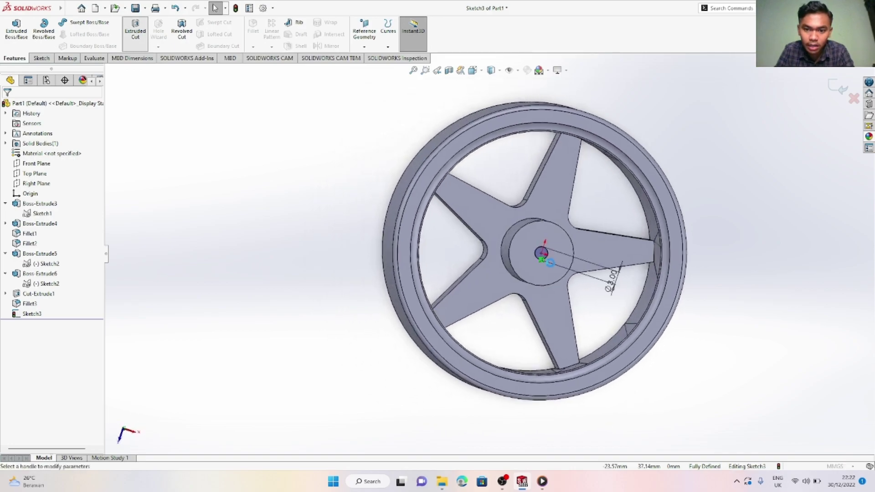
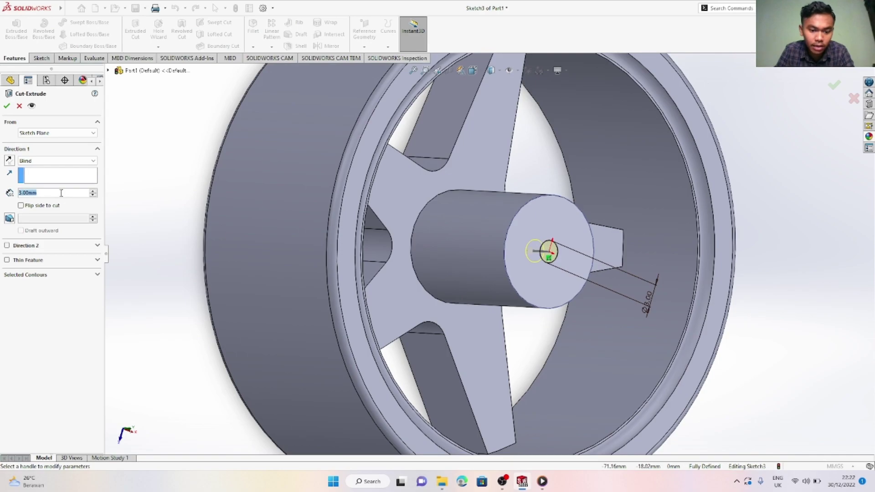
pyautogui.write('6')
pyautogui.press('Return')
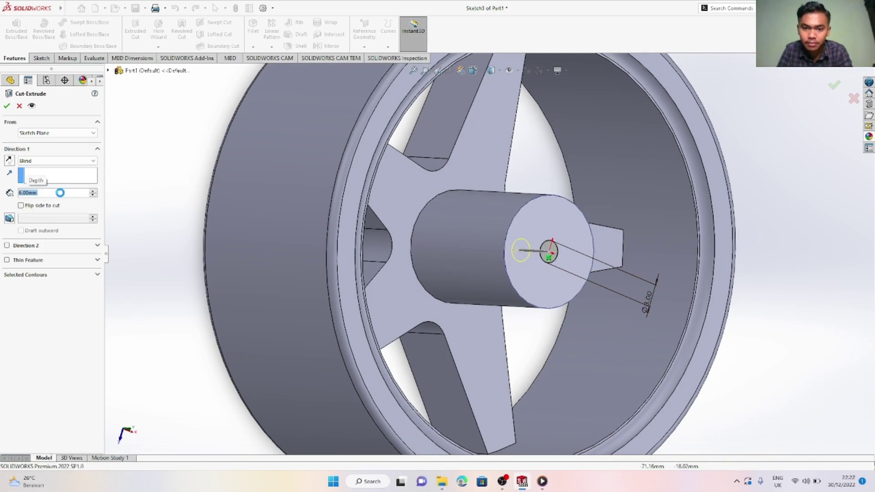
# Apply black (RGB 0, 0, 0) to the outer tyre ring feature and its edge fillet feature
pyautogui.scroll(3, 325, 226)
pyautogui.moveTo(406, 256); pyautogui.dragTo(544, 271, button='middle')
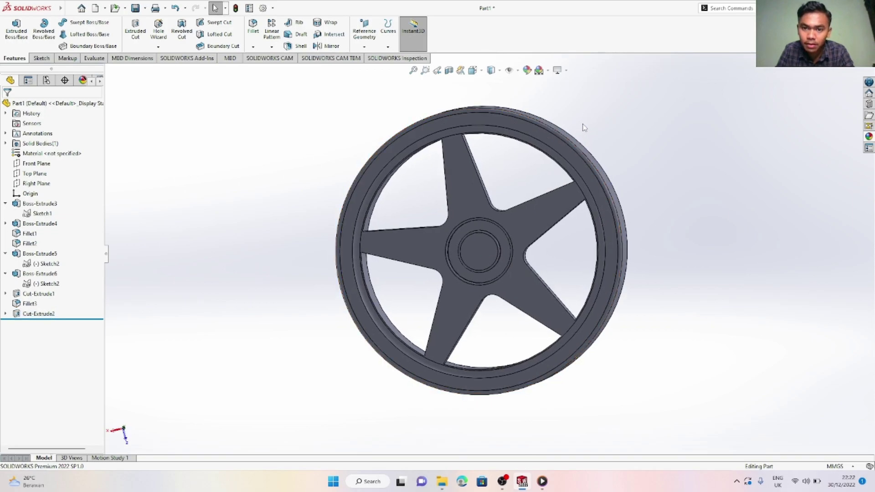
pyautogui.moveTo(588, 136); pyautogui.dragTo(569, 157, button='middle')
pyautogui.click(569, 156)
pyautogui.rightClick(568, 157)
pyautogui.click(657, 130)
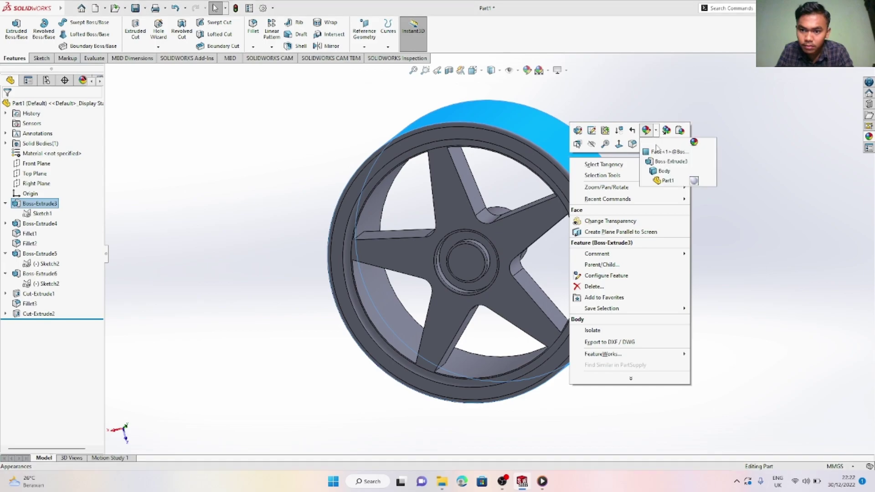
pyautogui.click(661, 162)
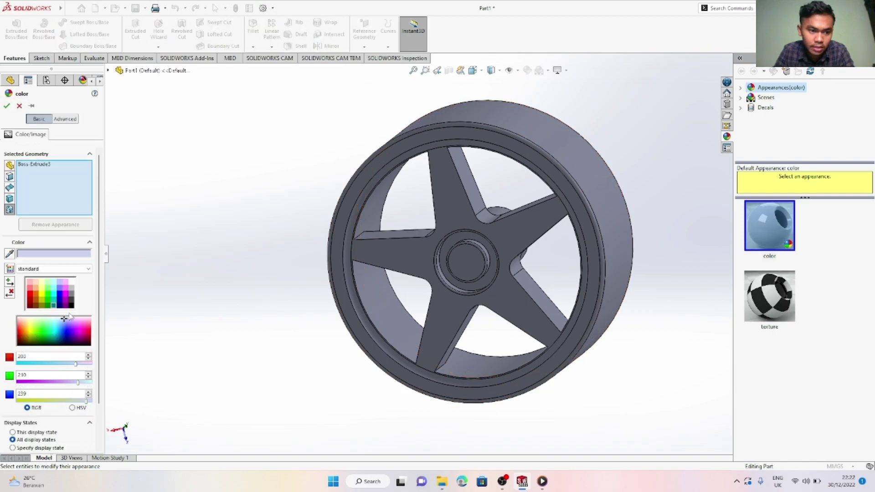
pyautogui.click(70, 306)
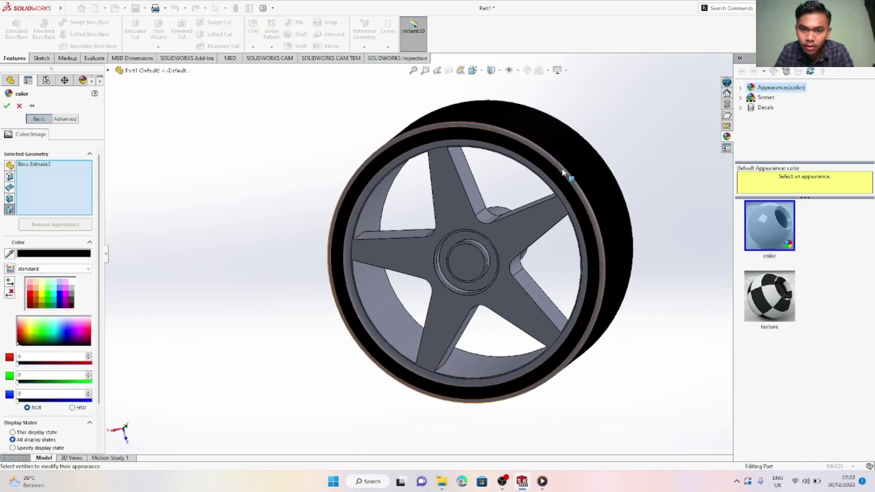
pyautogui.click(547, 185)
pyautogui.moveTo(510, 187); pyautogui.dragTo(538, 150, button='middle')
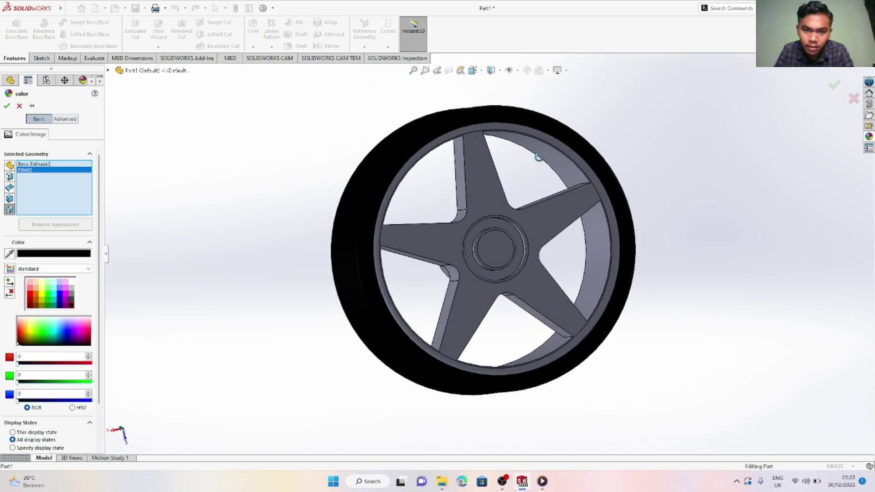
pyautogui.click(7, 106)
# Apply an olive colour (RGB 128, 128, 0) to the inner rim feature and the spoke feature
pyautogui.click(486, 168)
pyautogui.rightClick(486, 167)
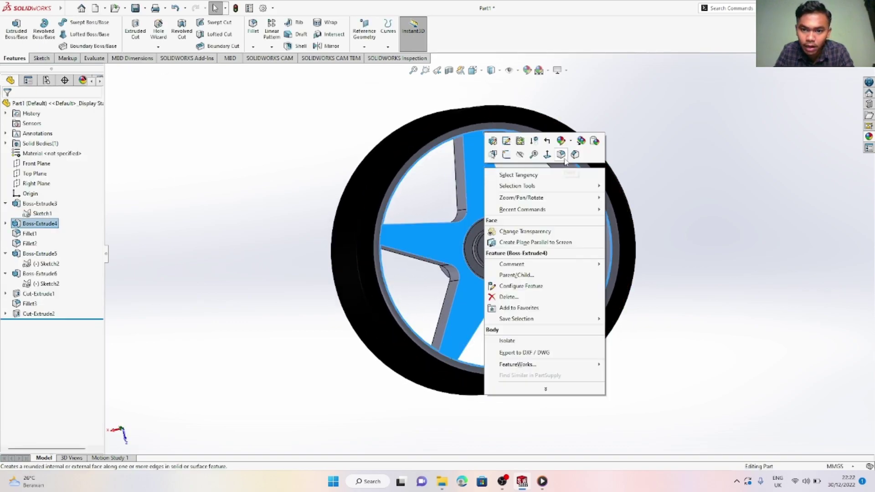
pyautogui.click(572, 142)
pyautogui.click(577, 179)
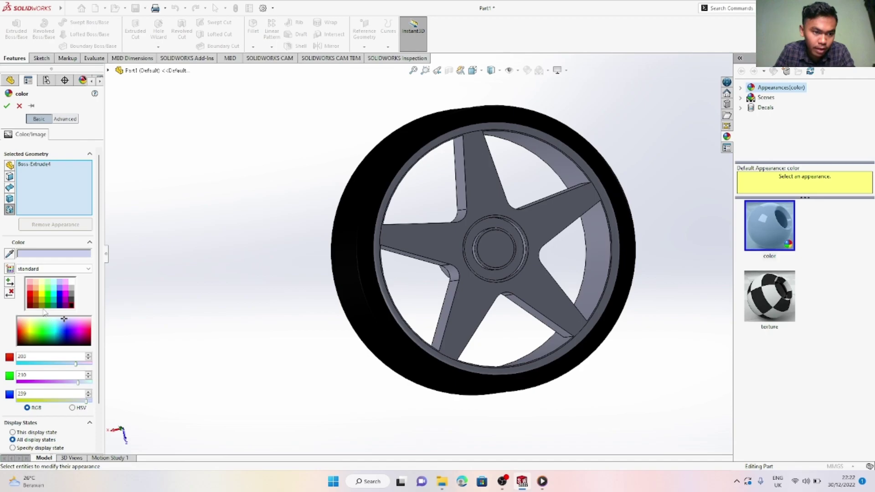
pyautogui.click(42, 306)
pyautogui.click(463, 186)
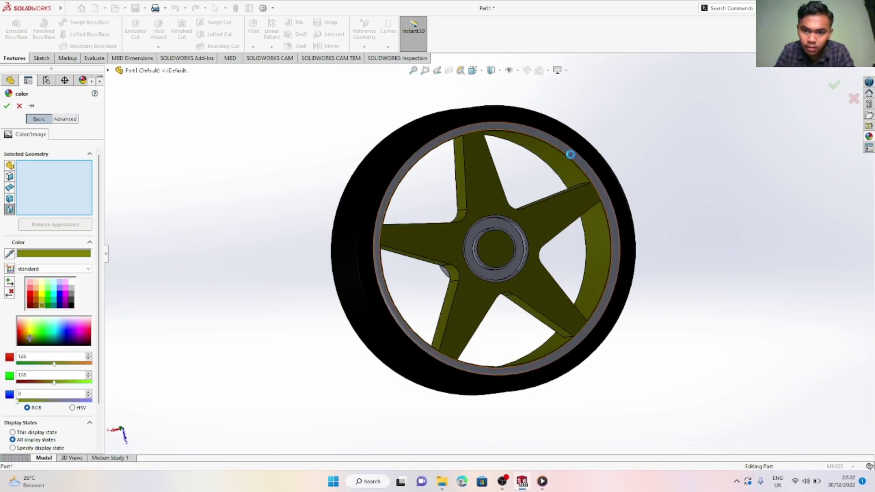
# Add the olive colour to the cut feature on the rim and hub front and to the hub's front ring
pyautogui.click(522, 233)
pyautogui.click(523, 239)
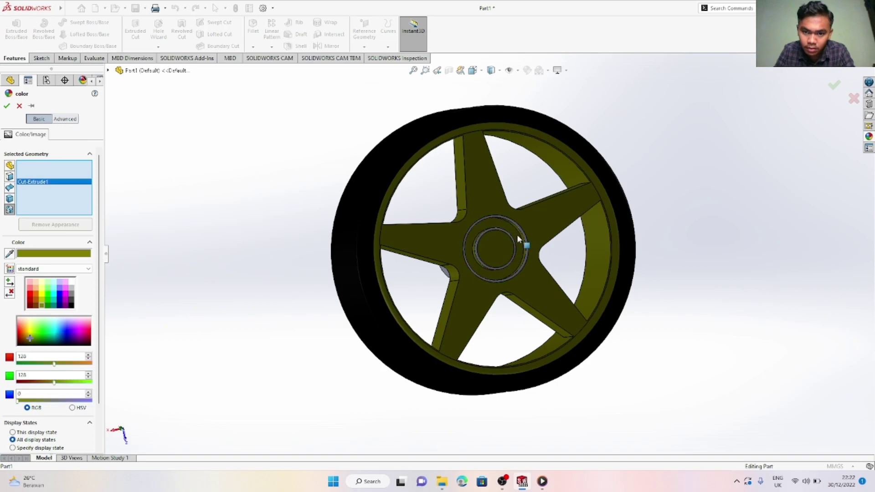
pyautogui.scroll(-3, 529, 236)
pyautogui.click(512, 247)
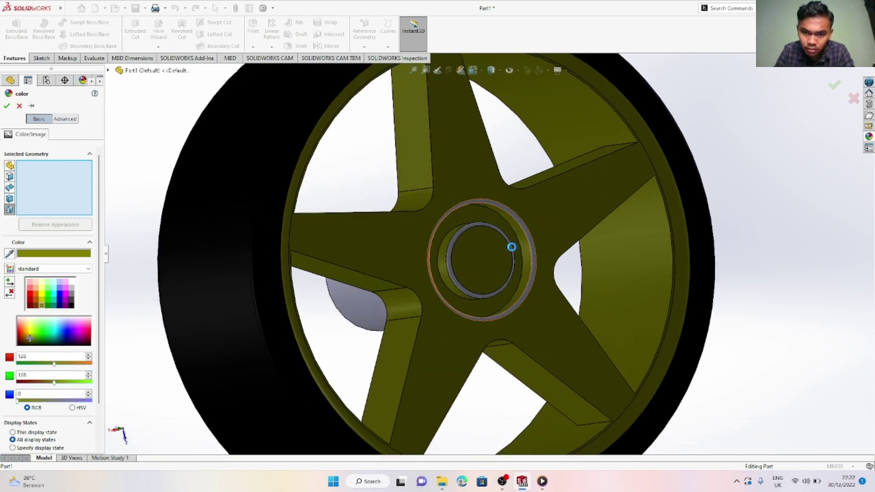
# Add the olive colour to the small hole in the hub's rear end and accept the appearance changes
pyautogui.moveTo(488, 268); pyautogui.dragTo(547, 260, button='middle')
pyautogui.scroll(5, 466, 264)
pyautogui.moveTo(448, 263); pyautogui.dragTo(479, 261, button='middle')
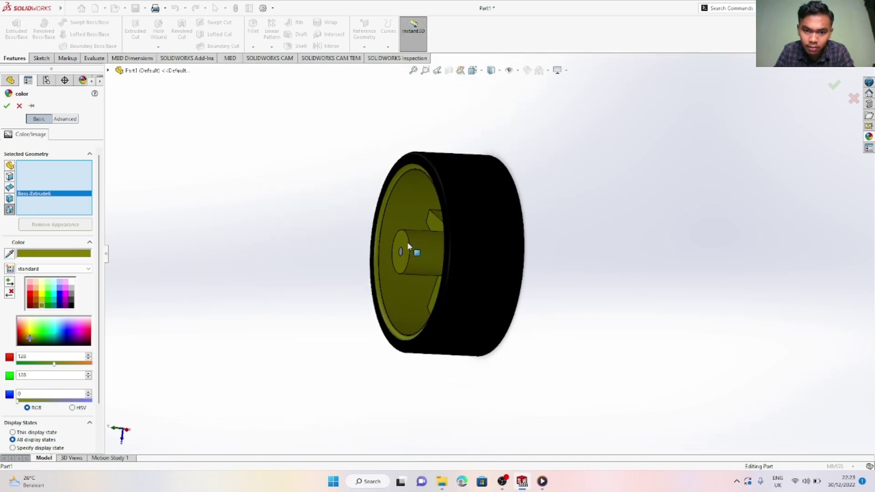
pyautogui.scroll(-6, 416, 258)
pyautogui.click(444, 254)
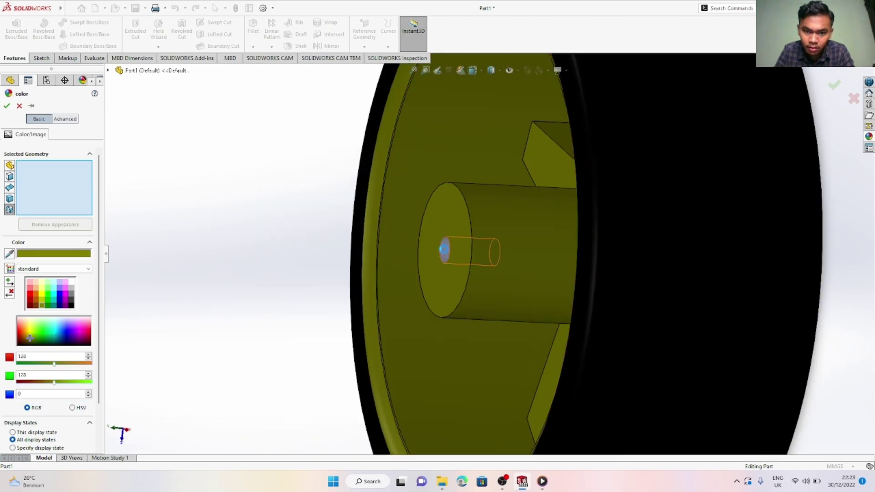
pyautogui.press('Return')
pyautogui.scroll(5, 547, 257)
pyautogui.moveTo(588, 250); pyautogui.dragTo(335, 288, button='middle')
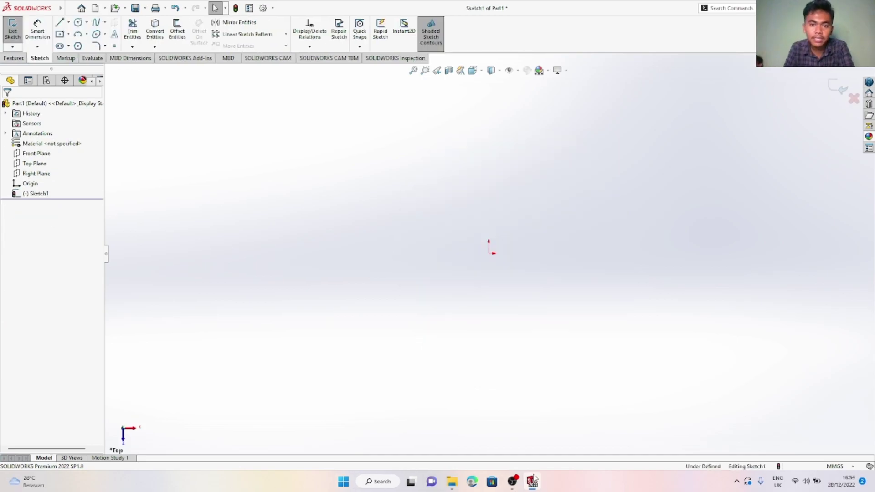
# In the new part's top-plane sketch, draw a centre rectangle about 27 × 18 mm centred on the origin
pyautogui.click(68, 34)
pyautogui.click(87, 55)
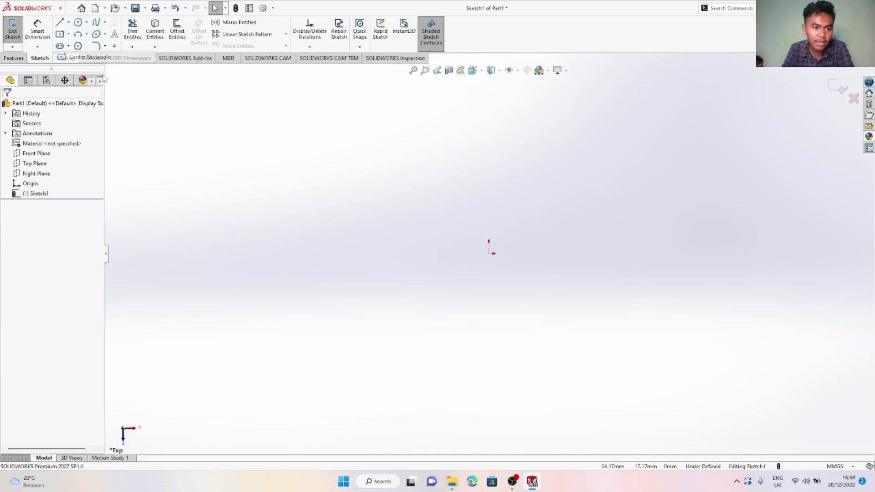
pyautogui.click(488, 253)
pyautogui.click(638, 355)
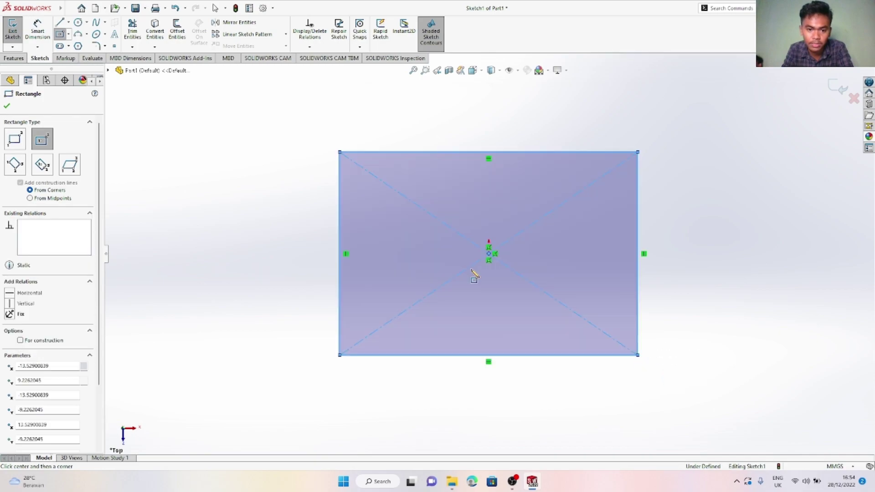
# Dimension the rectangle 40 mm wide and 22 mm high
pyautogui.click(37, 32)
pyautogui.click(479, 142)
pyautogui.click(480, 140)
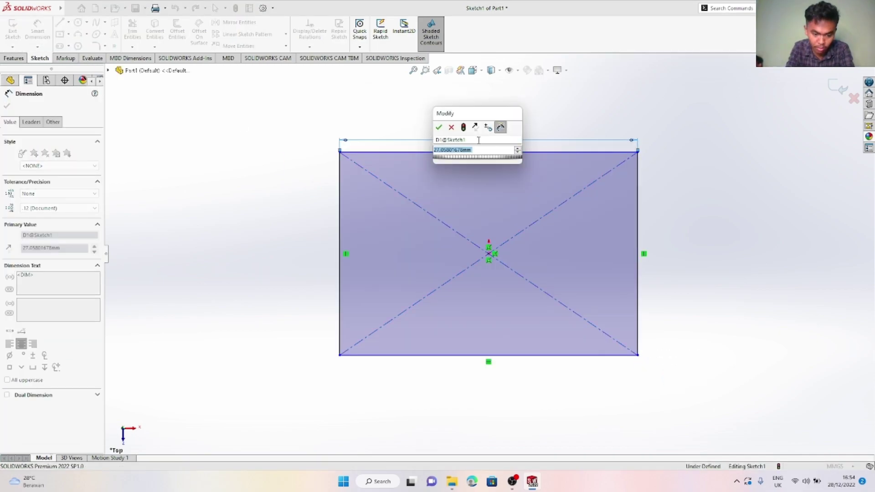
pyautogui.write('40')
pyautogui.press('Return')
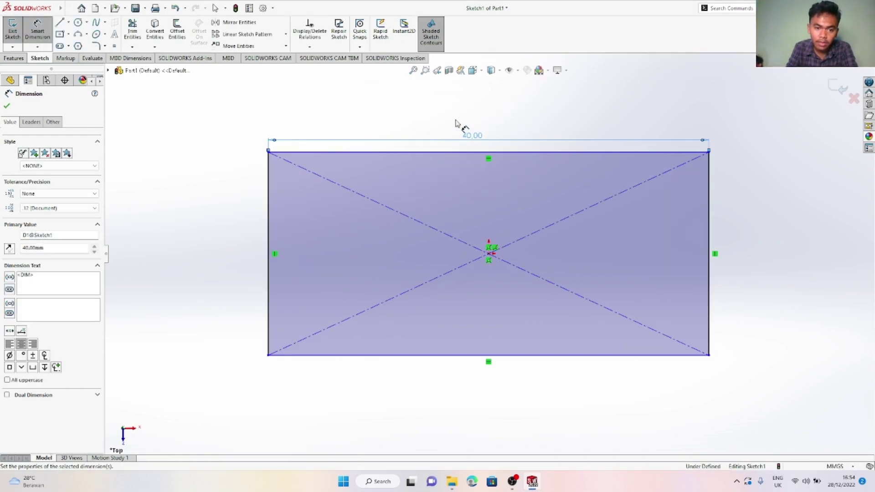
pyautogui.click(268, 228)
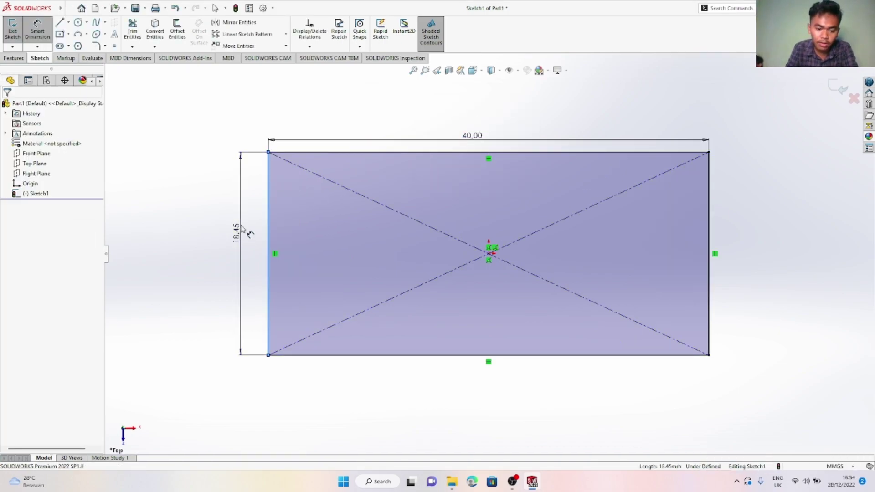
pyautogui.click(240, 231)
pyautogui.write('22')
pyautogui.press('Return')
# Round the rectangle's two left corners with 2 mm sketch fillets and extrude the profile 18 mm
pyautogui.click(97, 46)
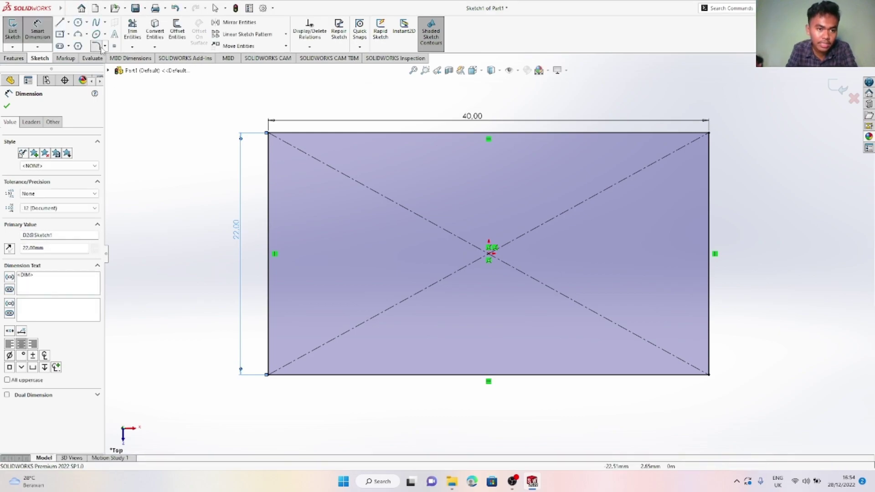
pyautogui.click(269, 133)
pyautogui.click(269, 375)
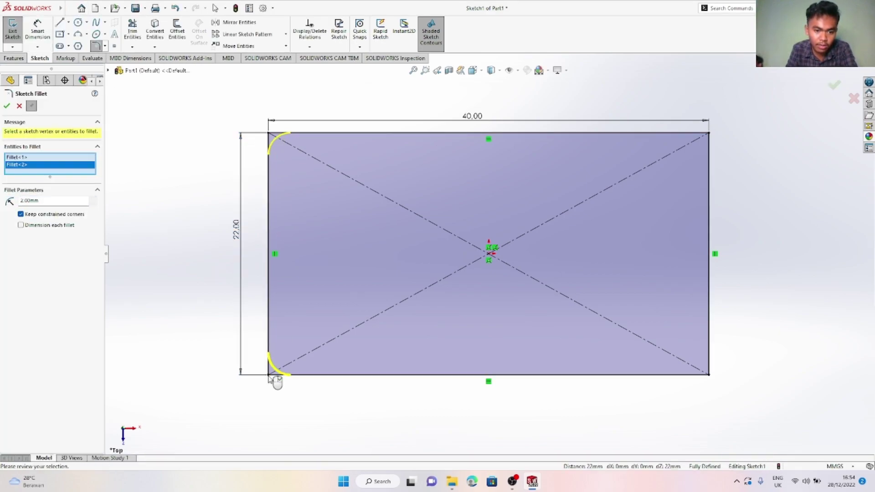
pyautogui.press('Return')
pyautogui.press('Return')
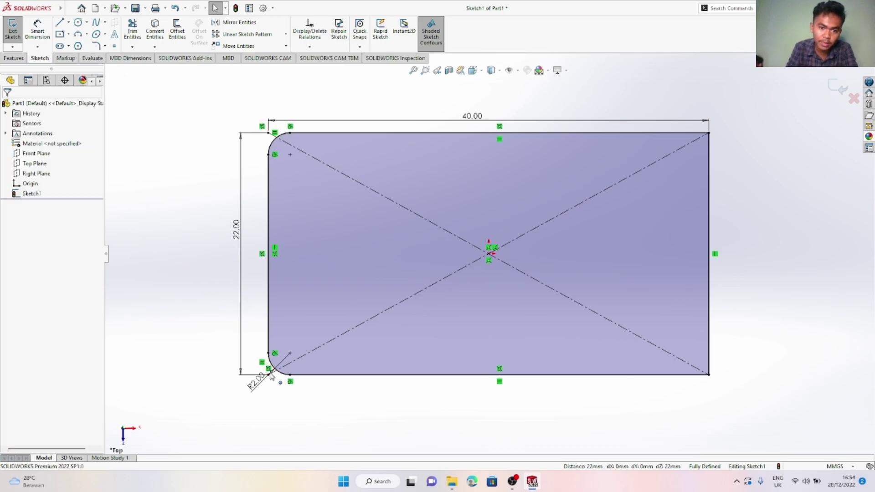
pyautogui.click(17, 59)
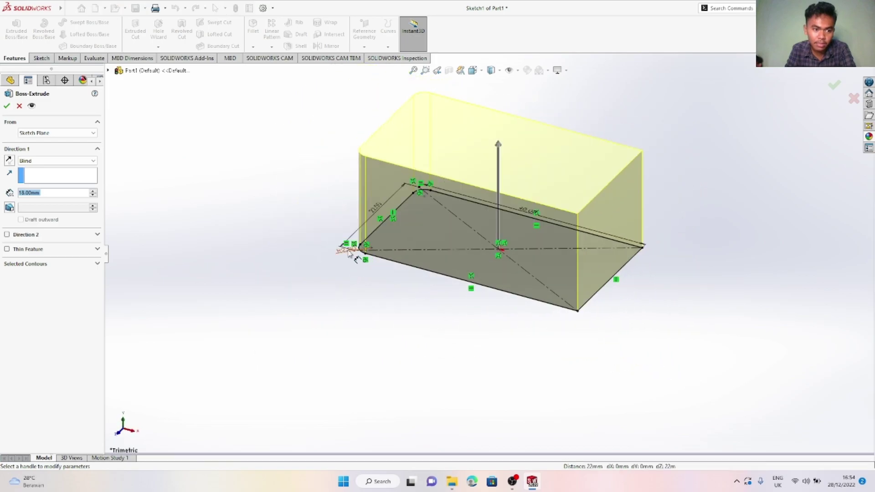
pyautogui.press('Return')
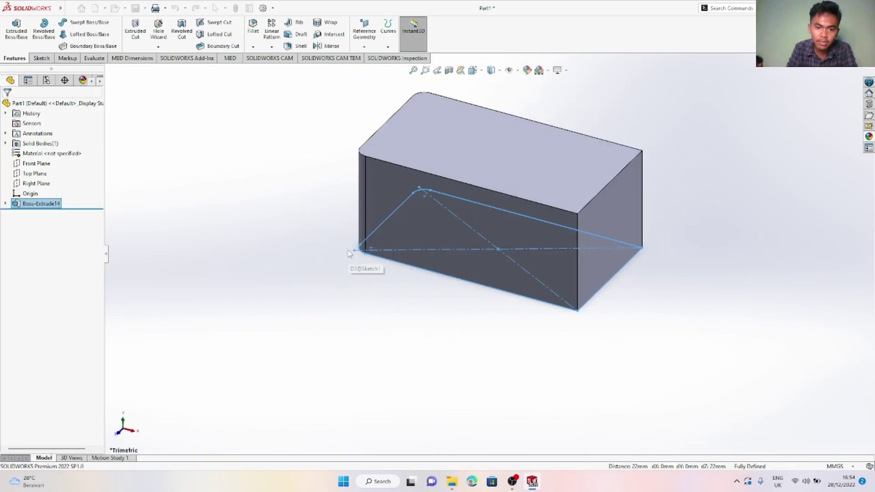
# On the block's upper face, sketch a circle about 2.6 mm in diameter, level with the origin and near the rounded end
pyautogui.rightClick(425, 128)
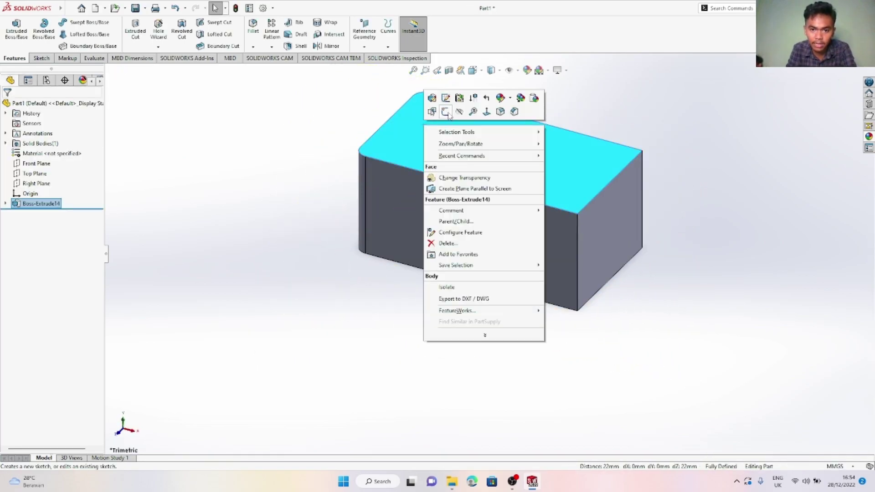
pyautogui.click(446, 112)
pyautogui.click(87, 22)
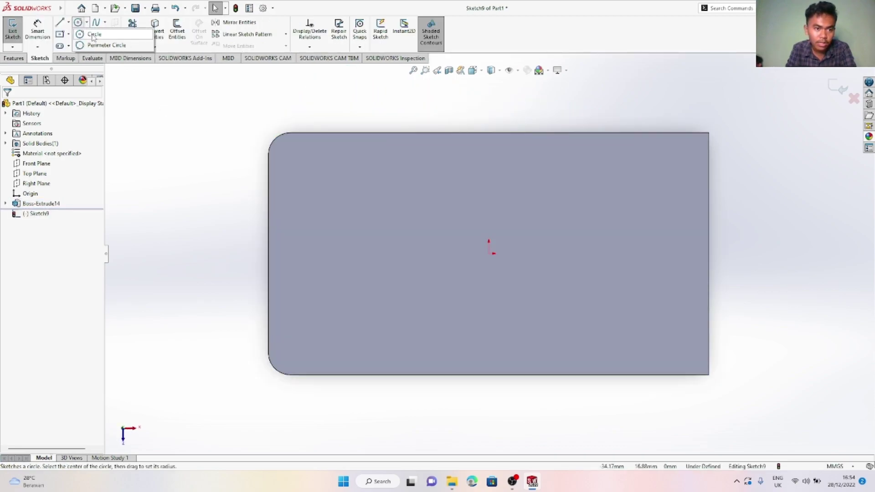
pyautogui.click(94, 34)
pyautogui.click(338, 254)
pyautogui.click(345, 267)
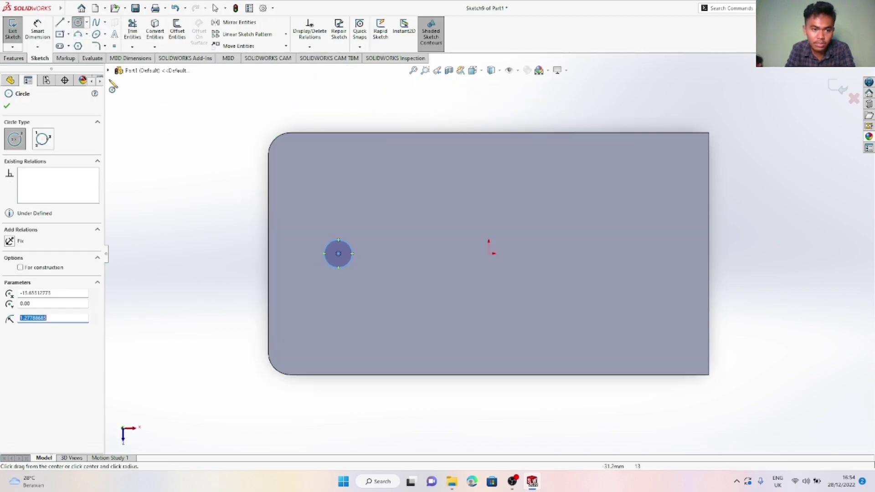
# Dimension the circle at 3 mm diameter and place its centre 12 mm from the block's rounded-end edge
pyautogui.click(39, 31)
pyautogui.click(358, 241)
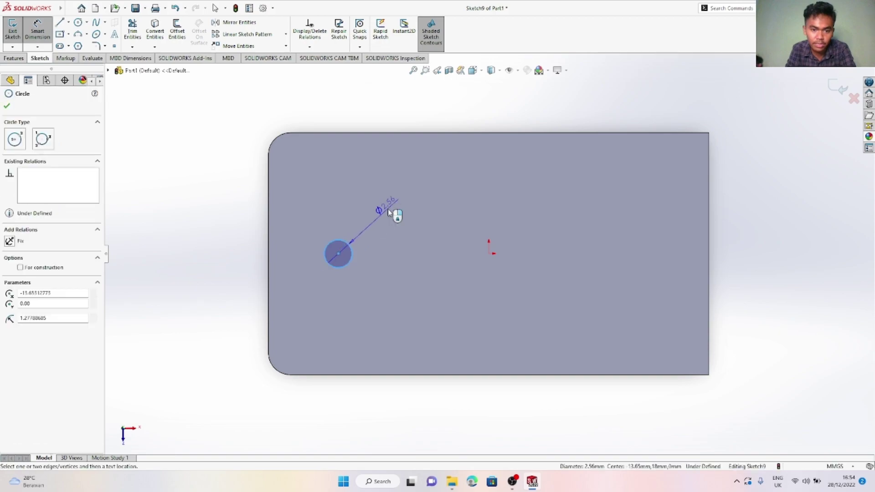
pyautogui.click(388, 211)
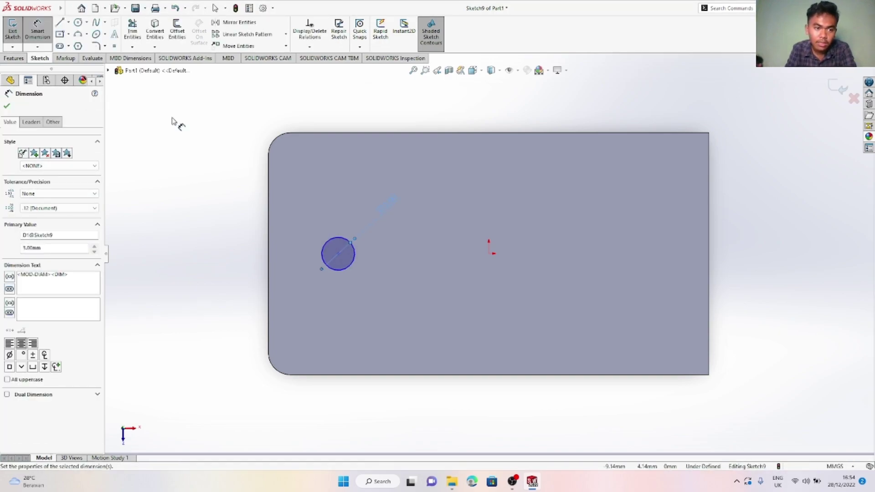
pyautogui.click(268, 257)
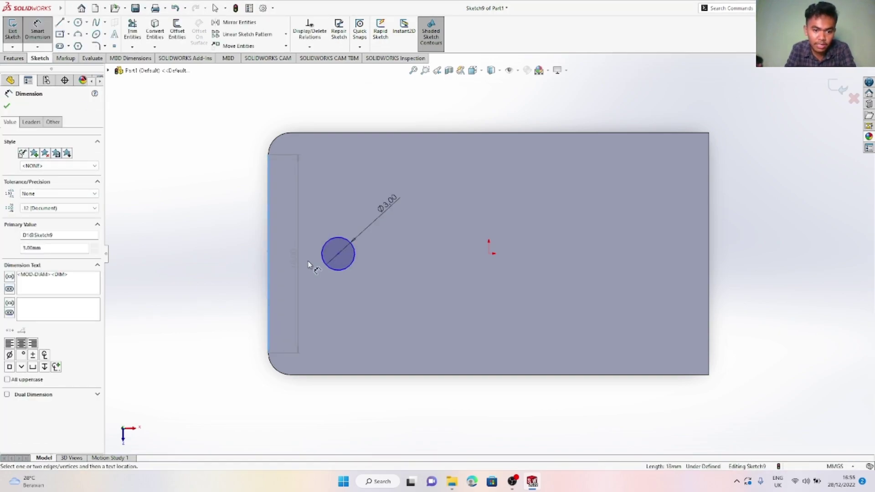
pyautogui.click(326, 265)
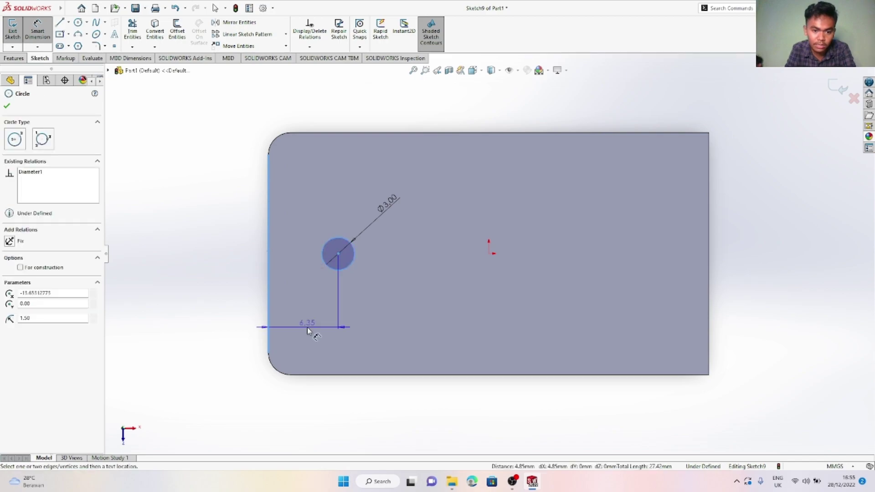
pyautogui.click(307, 324)
pyautogui.write('12')
pyautogui.press('Return')
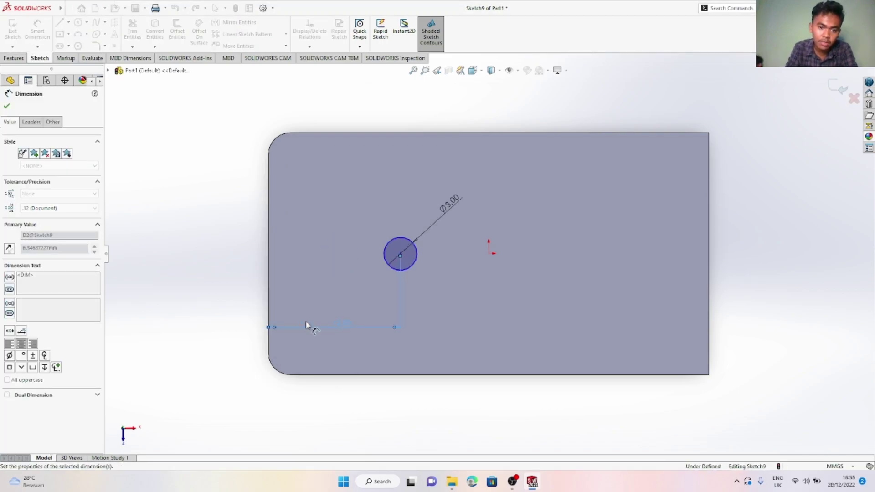
# Extrude the 3 mm circle 7 mm outward as a shaft merged with the block
pyautogui.click(13, 58)
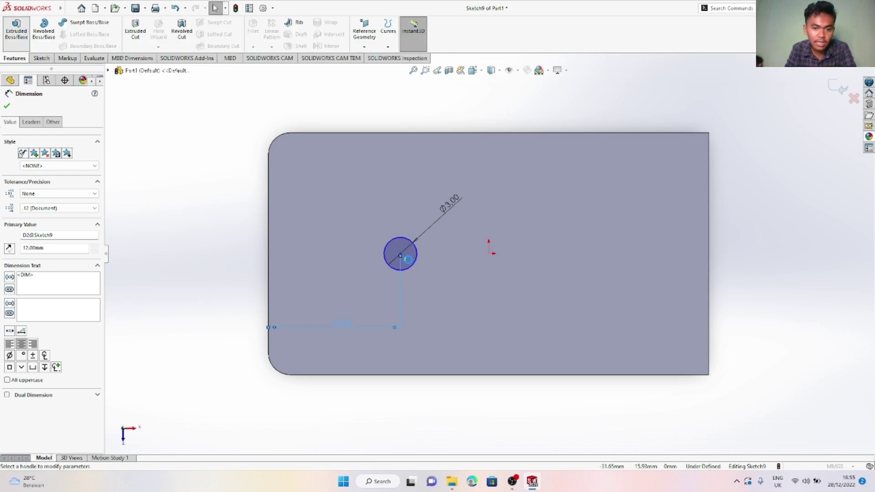
pyautogui.click(16, 28)
pyautogui.click(404, 261)
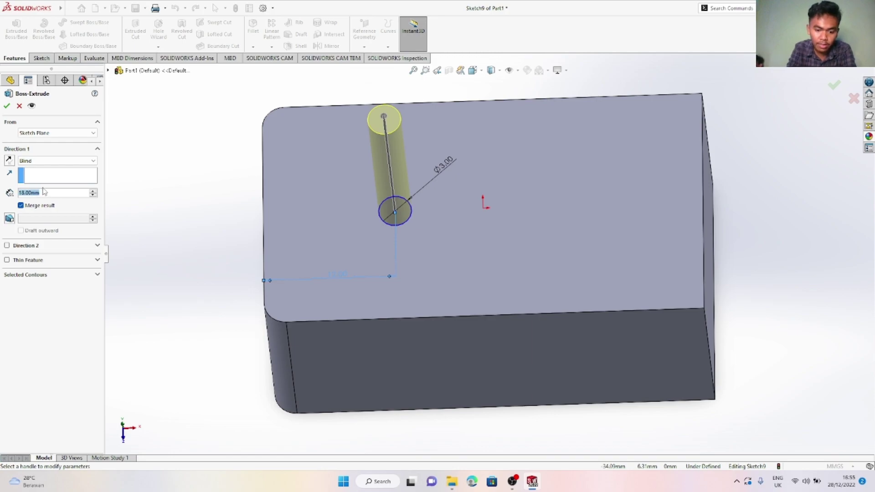
pyautogui.press('Return')
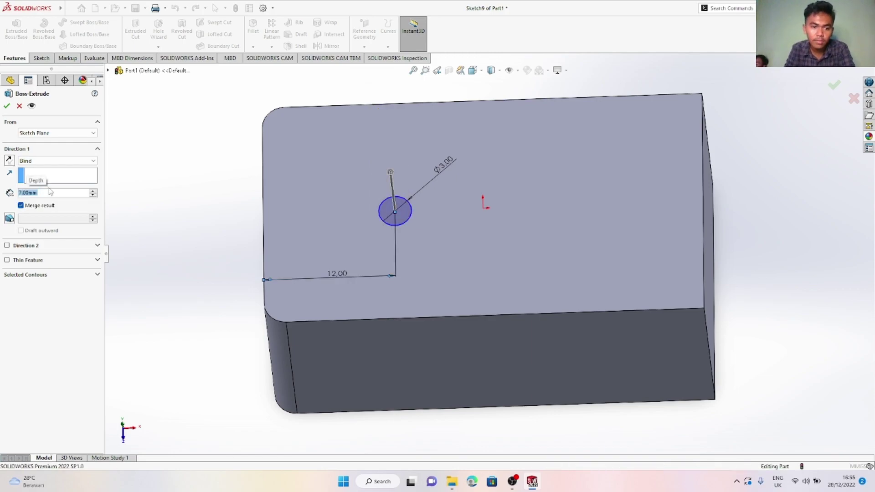
# Start a sketch on the block's square-cornered end face, opposite the rounded corners
pyautogui.moveTo(351, 214); pyautogui.dragTo(621, 215, button='middle')
pyautogui.rightClick(623, 227)
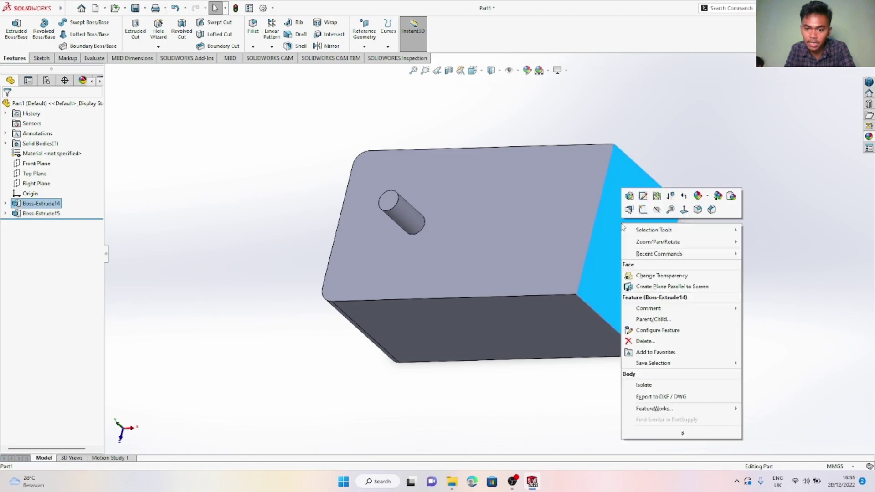
pyautogui.click(643, 209)
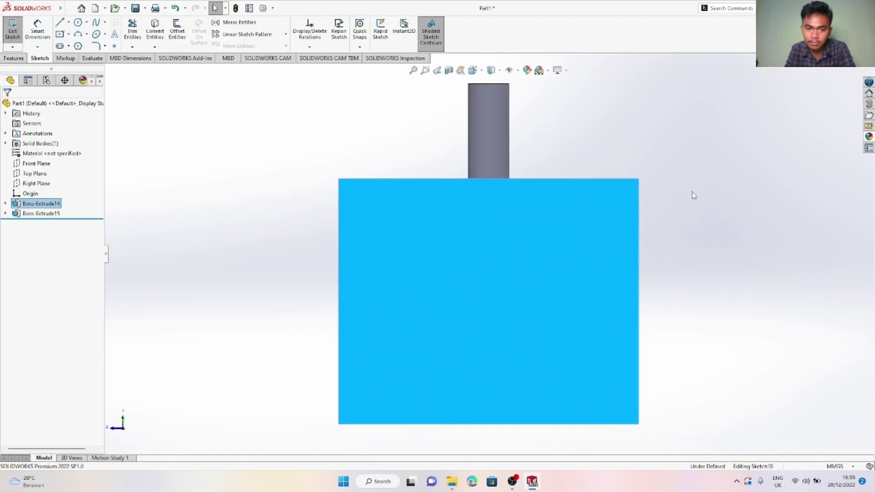
pyautogui.click(87, 23)
pyautogui.click(96, 31)
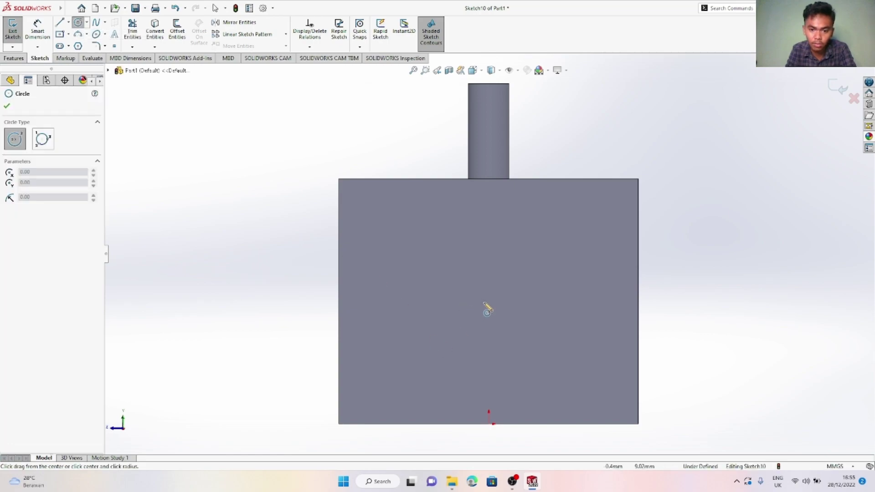
pyautogui.press('Escape')
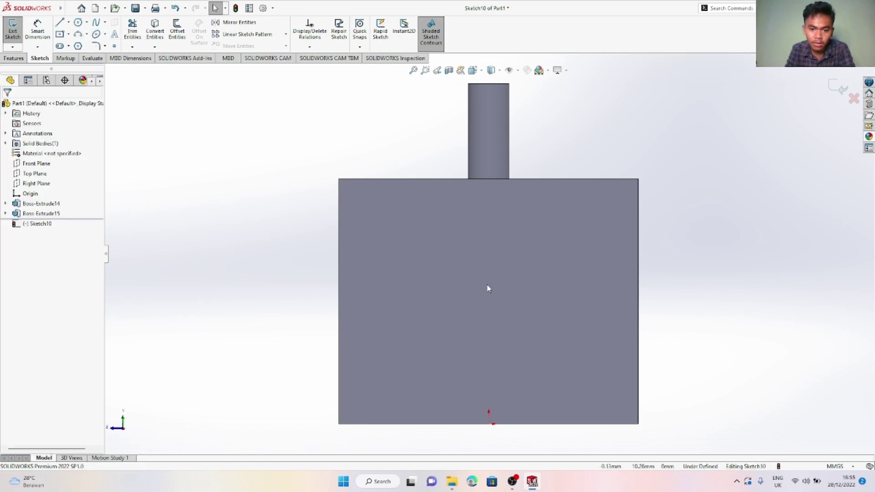
# Draw a vertical centerline on the end face from the origin to the midpoint of its upper edge
pyautogui.click(68, 22)
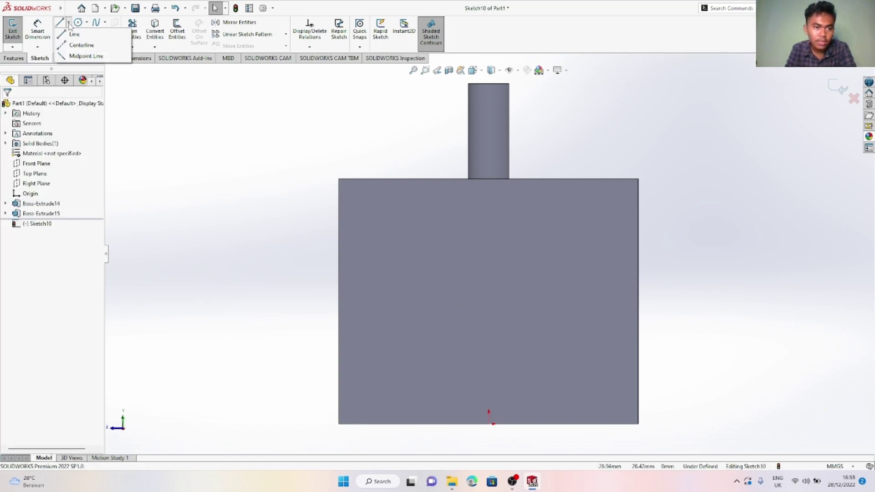
pyautogui.click(84, 45)
pyautogui.click(489, 423)
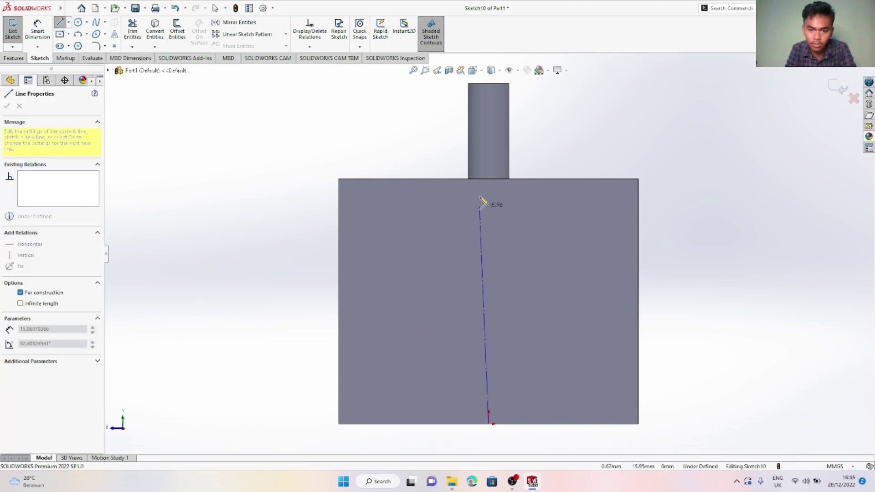
pyautogui.click(488, 178)
pyautogui.press('Escape')
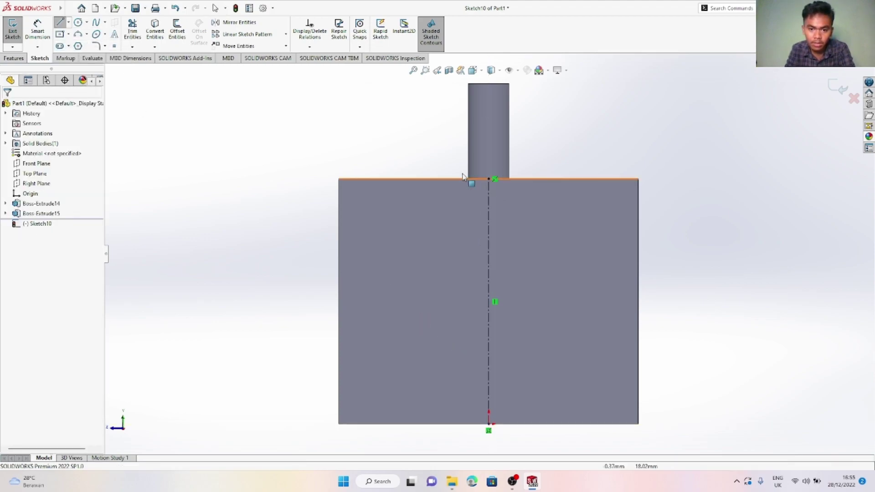
# Draw a circle centred on the centerline's midpoint, with a radius of about 11 mm reaching the end face's vertical side edge
pyautogui.click(87, 21)
pyautogui.click(94, 34)
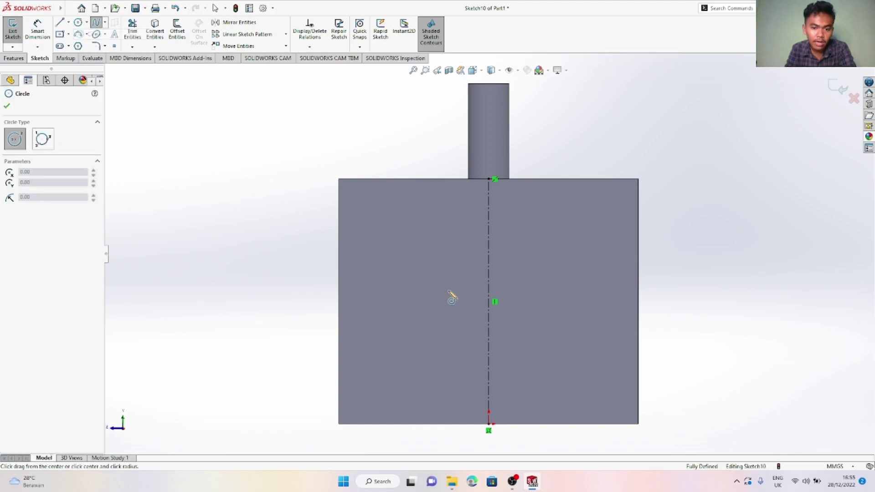
pyautogui.click(490, 301)
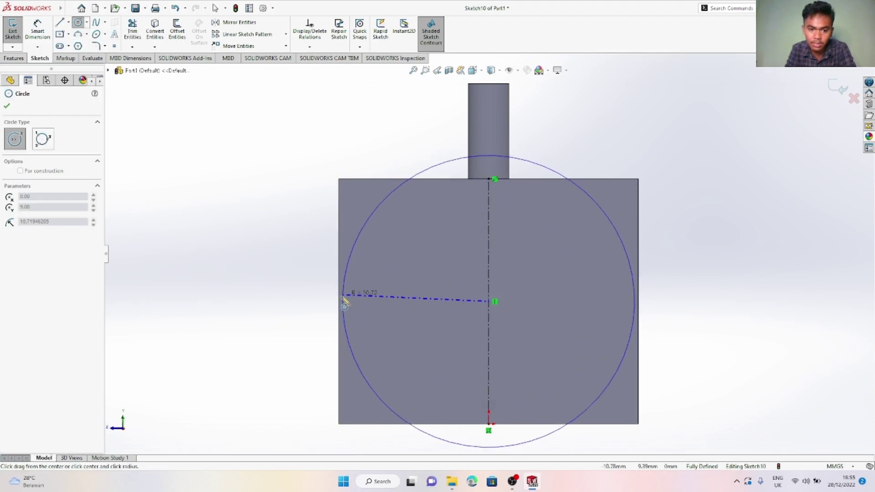
pyautogui.click(340, 305)
pyautogui.press('Escape')
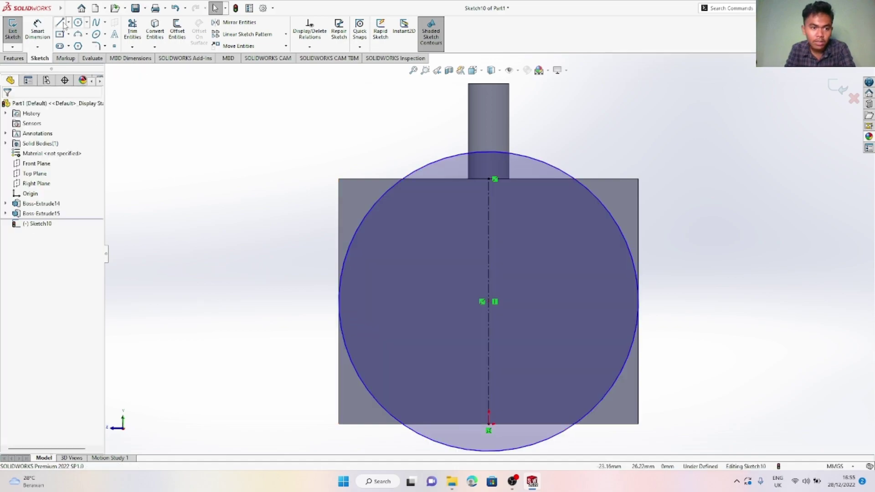
# Draw horizontal lines along the end face's upper and lower edges, each joining the two points where the circle crosses that edge
pyautogui.click(68, 22)
pyautogui.click(75, 31)
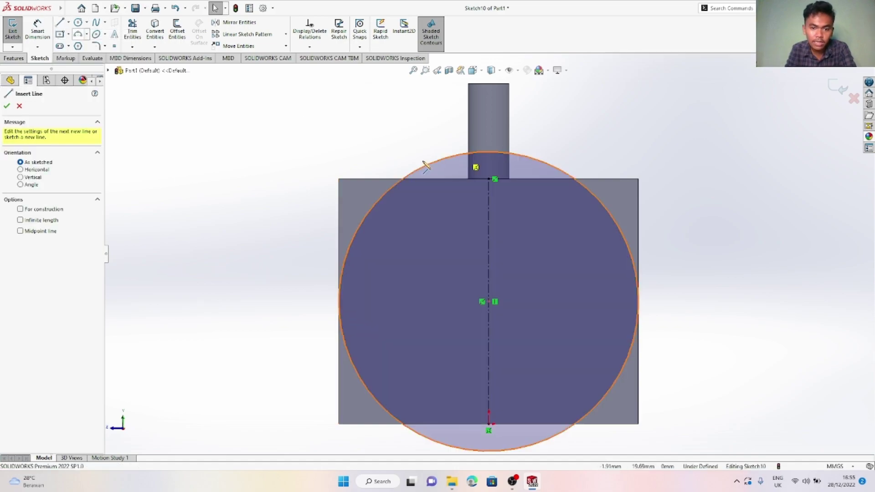
pyautogui.click(403, 181)
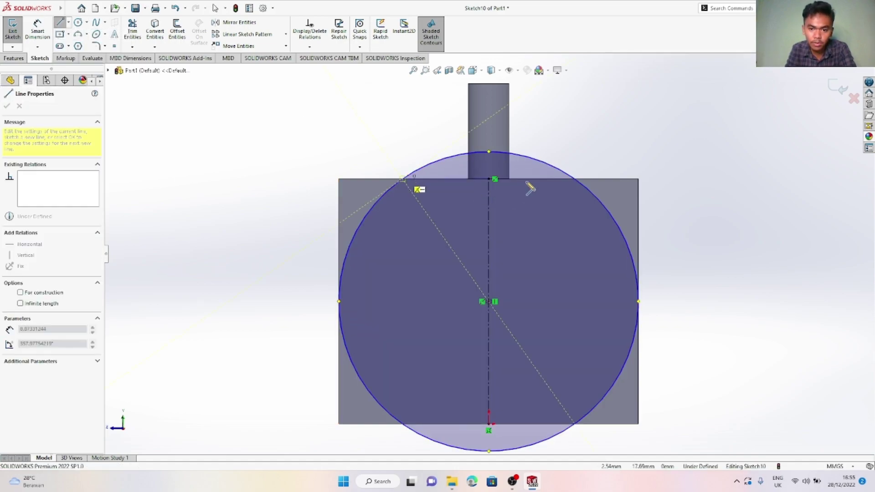
pyautogui.click(576, 180)
pyautogui.press('Escape')
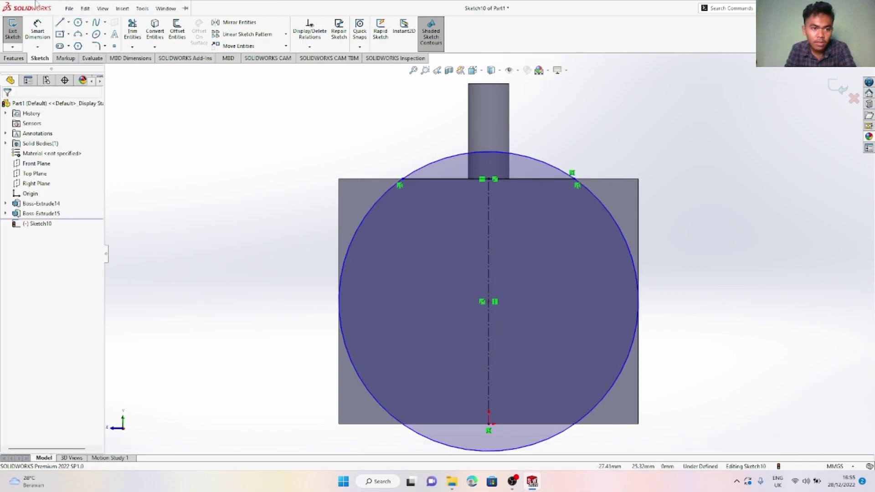
pyautogui.click(61, 24)
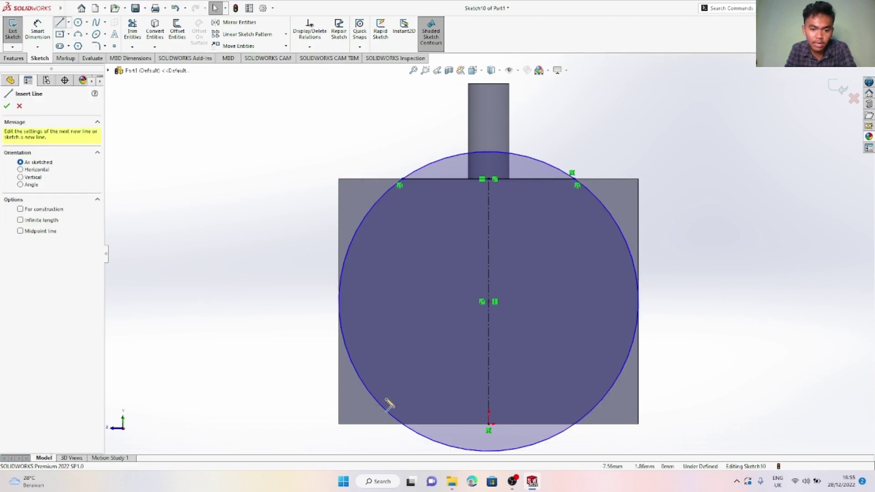
pyautogui.click(404, 425)
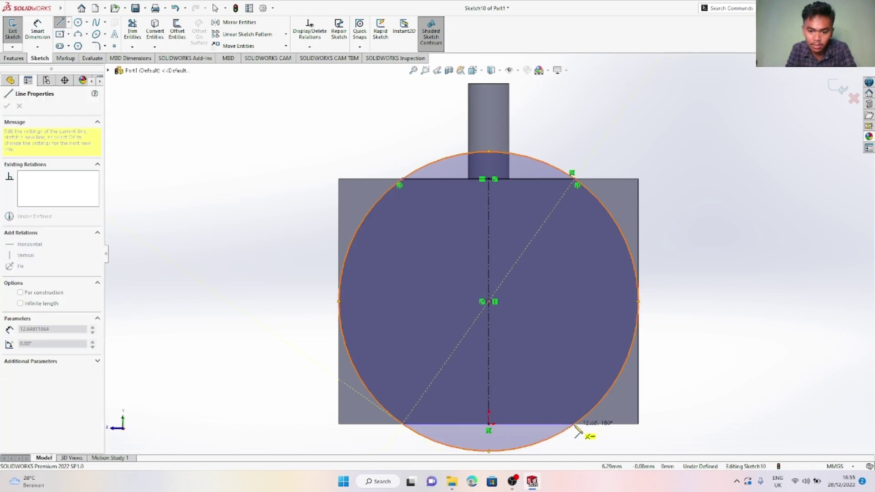
pyautogui.click(575, 425)
pyautogui.press('Escape')
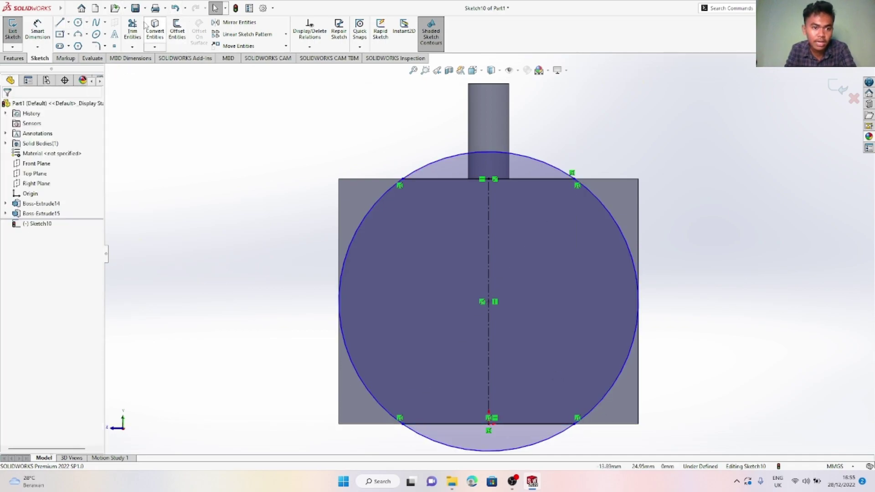
# Trim away the circle's arcs that extend above and below the end face
pyautogui.click(132, 30)
pyautogui.moveTo(406, 152); pyautogui.dragTo(430, 166)
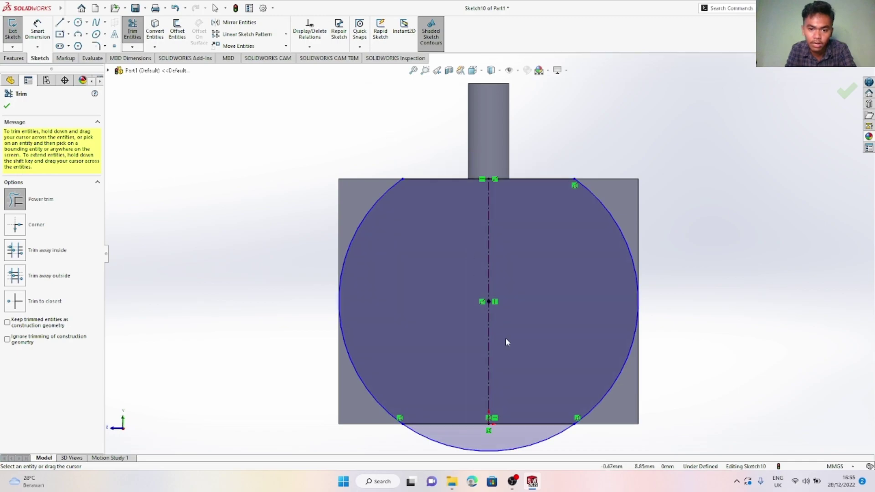
pyautogui.moveTo(551, 453); pyautogui.dragTo(513, 442)
pyautogui.press('Escape')
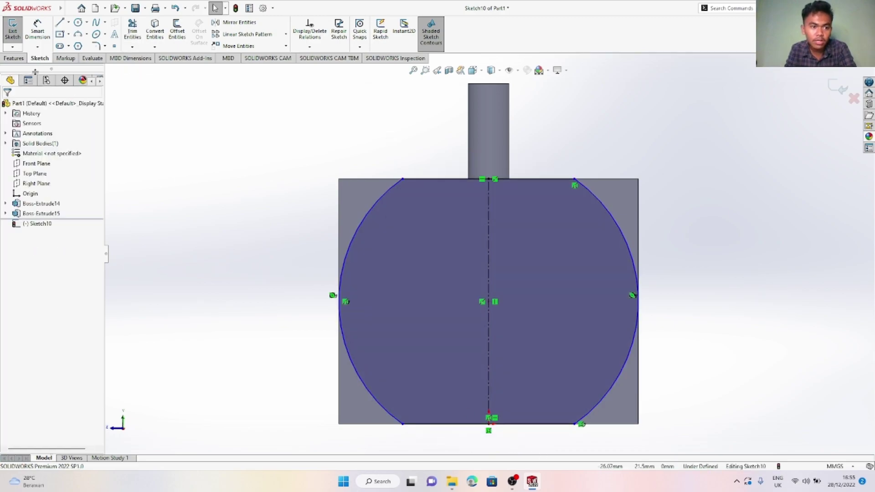
# Extrude the flat-sided circular profile 10 mm outward from the end face, merged with the block
pyautogui.click(14, 58)
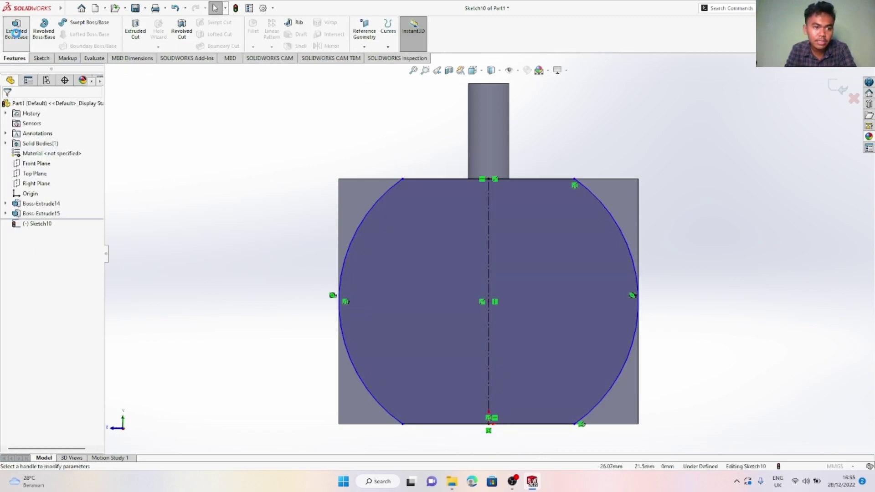
pyautogui.click(16, 32)
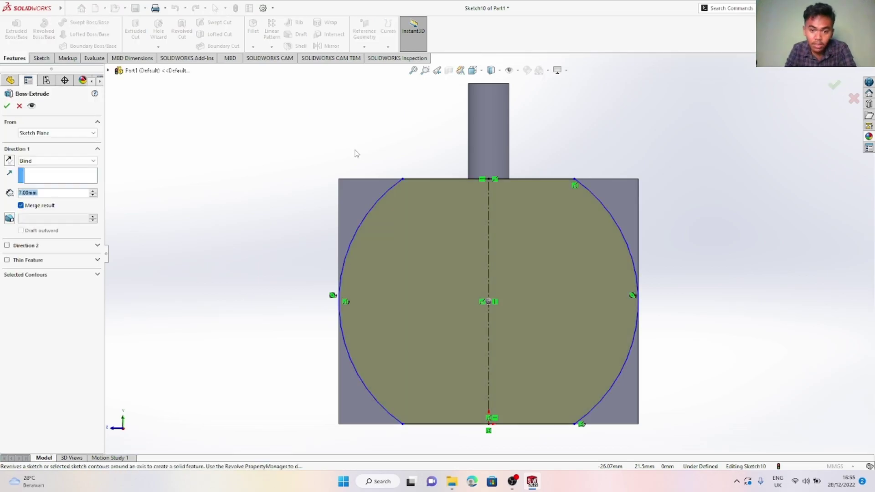
pyautogui.moveTo(479, 315); pyautogui.dragTo(472, 253, button='middle')
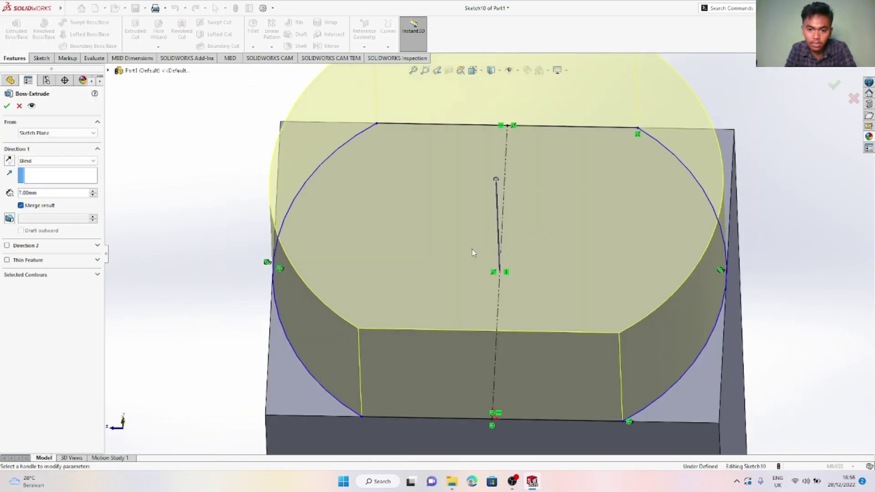
pyautogui.click(30, 195)
pyautogui.write('10')
pyautogui.press('Return')
pyautogui.press('Return')
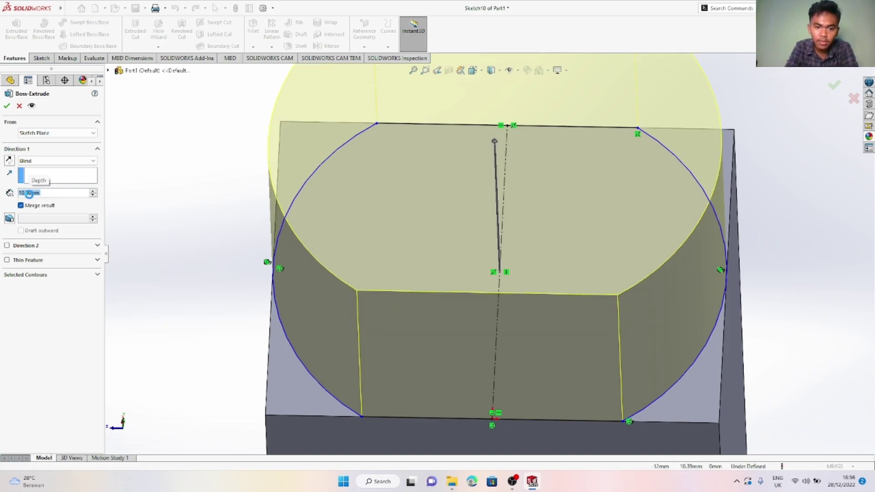
# Start a sketch on the outer face of the flat-sided circular boss
pyautogui.scroll(3, 318, 238)
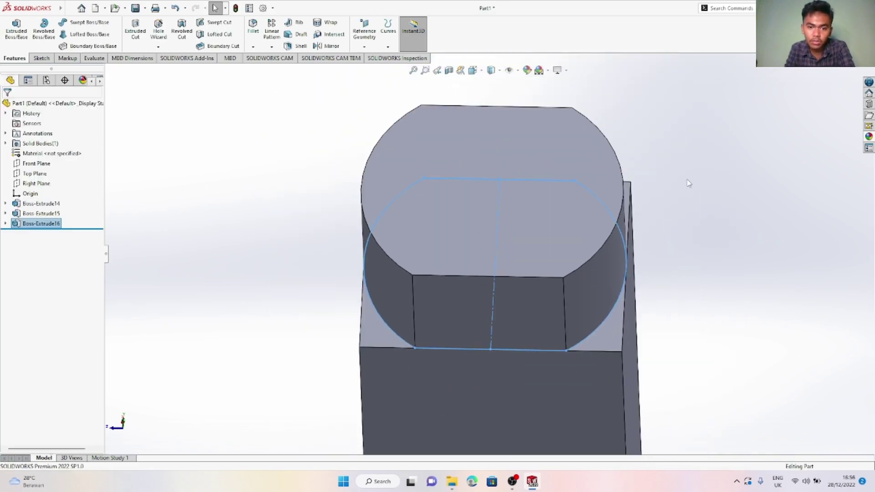
pyautogui.moveTo(688, 184); pyautogui.dragTo(458, 226, button='middle')
pyautogui.rightClick(458, 221)
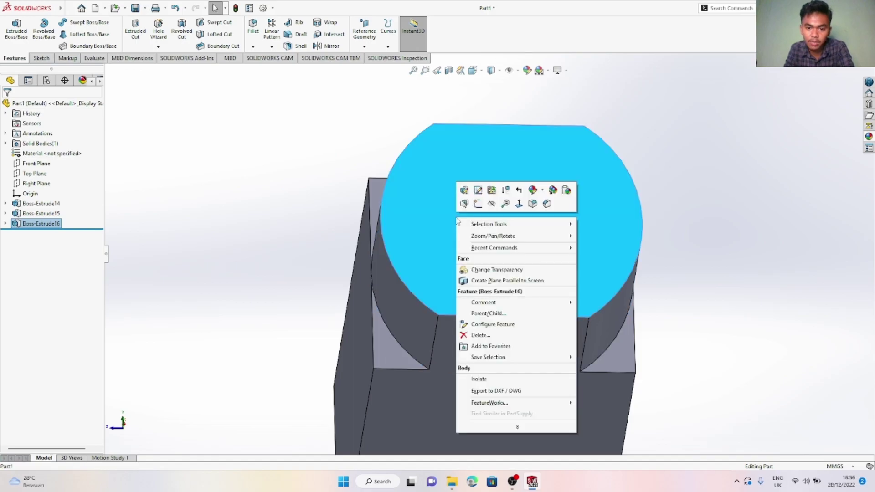
pyautogui.click(479, 205)
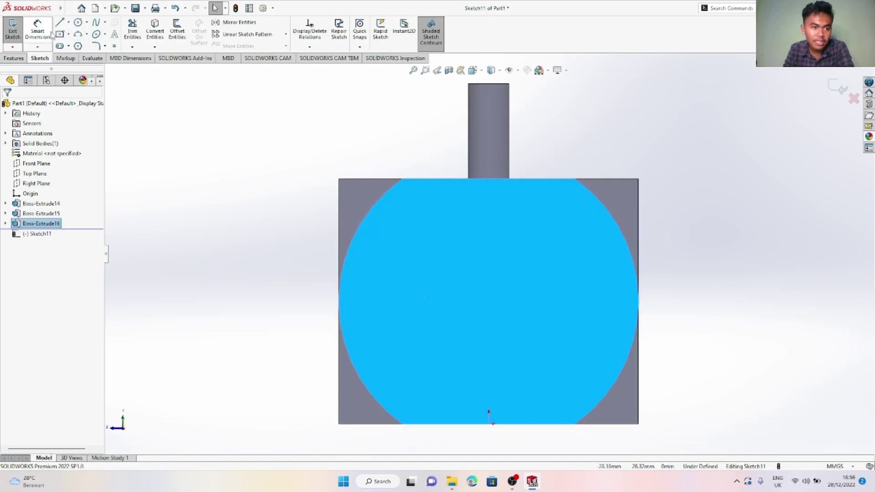
pyautogui.click(86, 23)
pyautogui.click(93, 34)
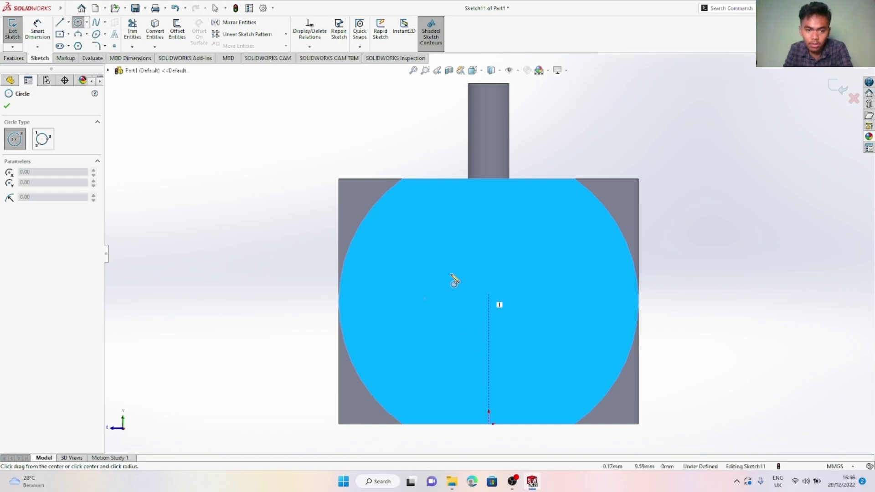
pyautogui.press('Escape')
pyautogui.click(70, 23)
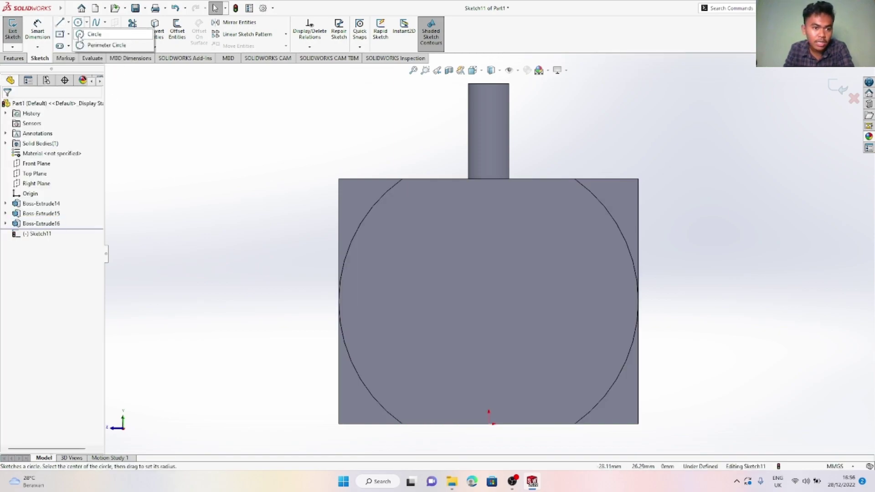
# Draw a vertical centerline on the boss face from the origin to the midpoint of its upper flat edge
pyautogui.click(68, 22)
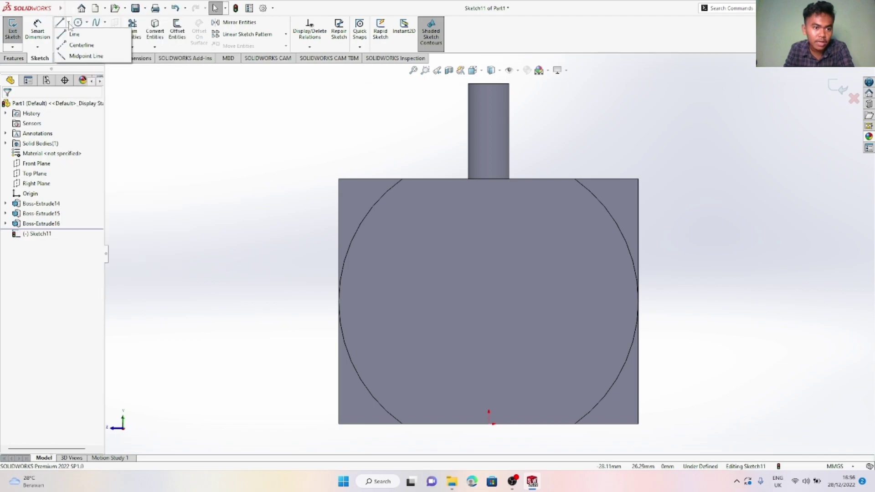
pyautogui.click(87, 44)
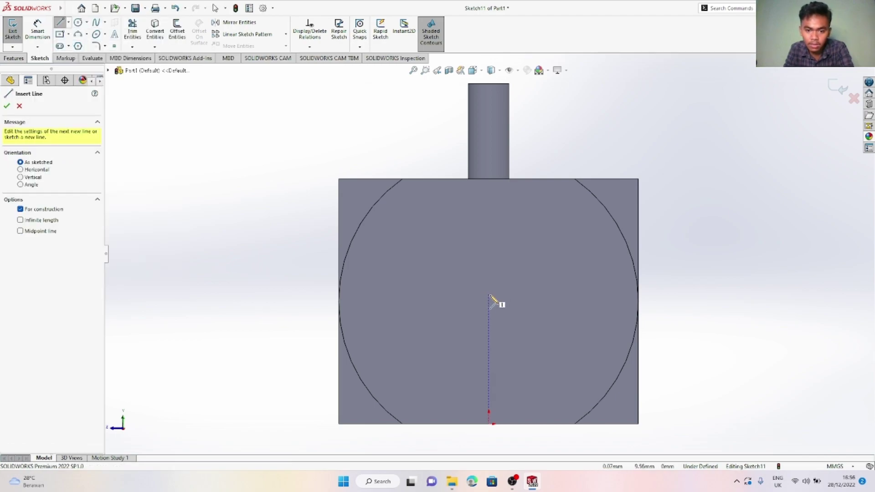
pyautogui.click(489, 424)
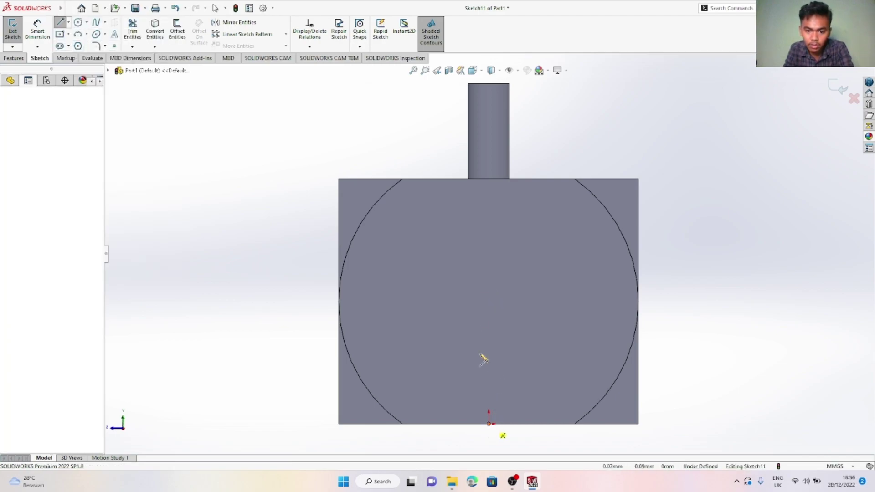
pyautogui.click(488, 179)
pyautogui.press('Escape')
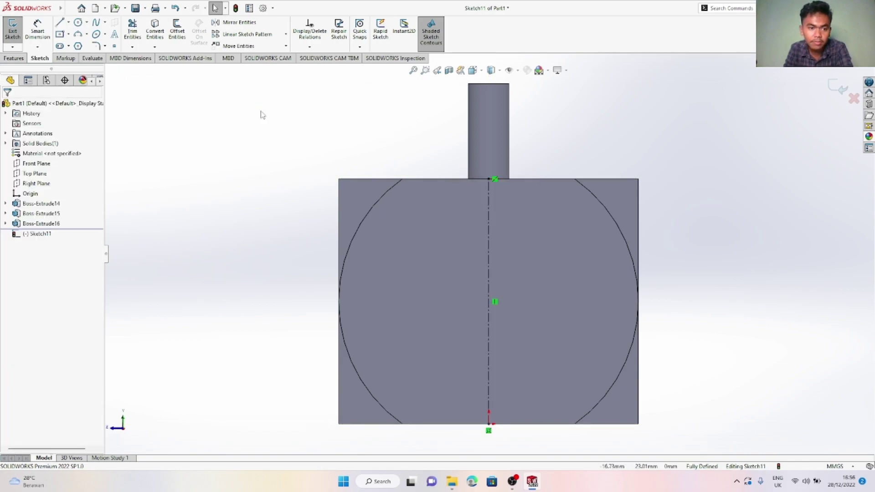
# Draw a circle centred on the centerline's midpoint with a radius of about 7.8 mm
pyautogui.click(79, 23)
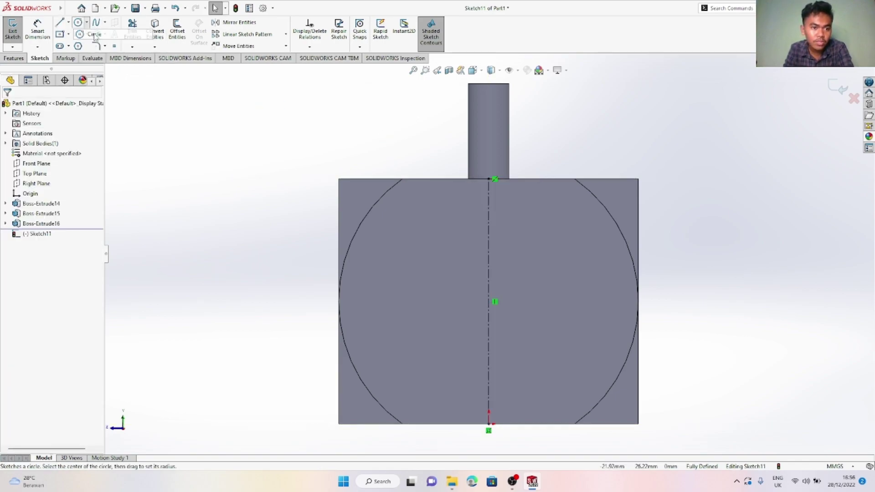
pyautogui.click(496, 302)
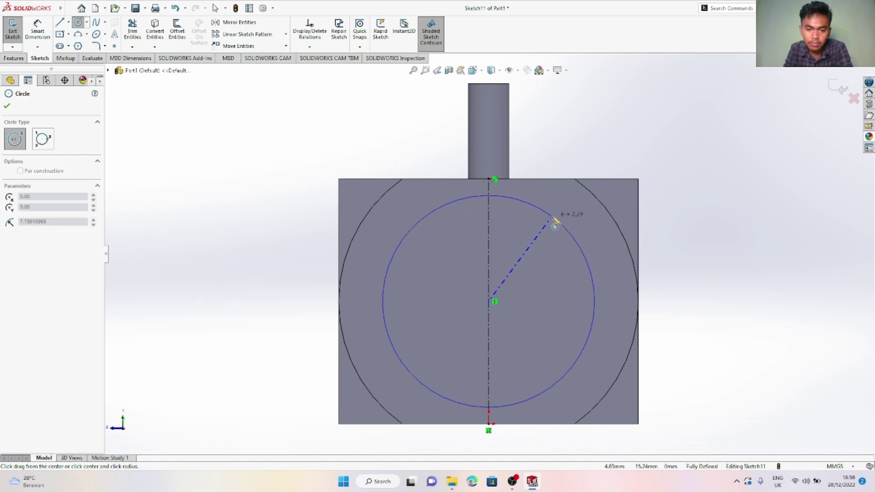
pyautogui.click(552, 219)
pyautogui.press('Escape')
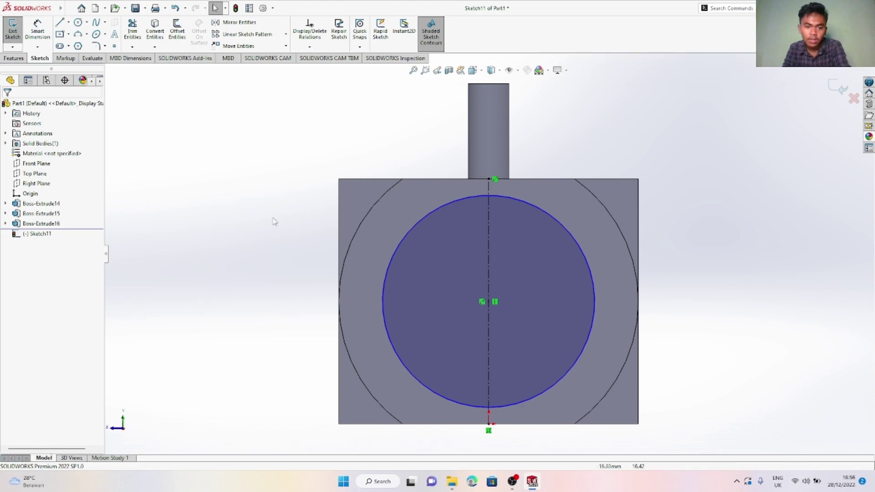
# Dimension the gap between the circle and the boss's curved edge at 2 mm
pyautogui.press('f')
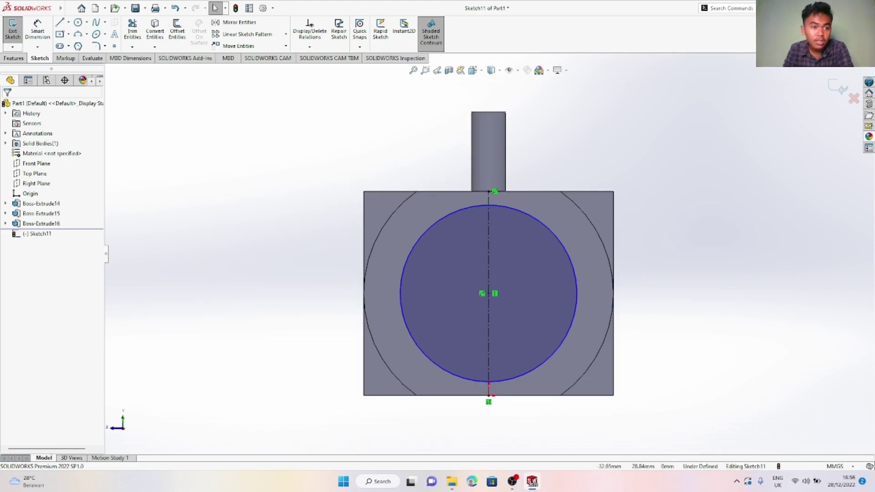
pyautogui.click(46, 33)
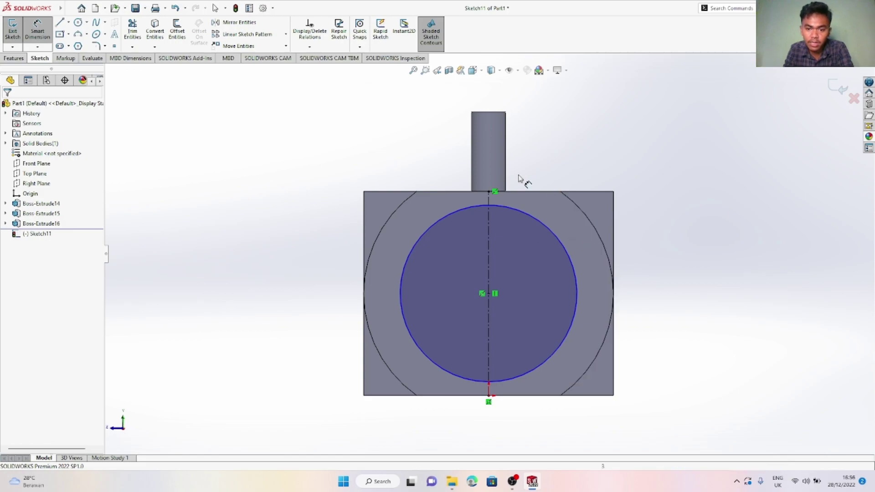
pyautogui.click(596, 230)
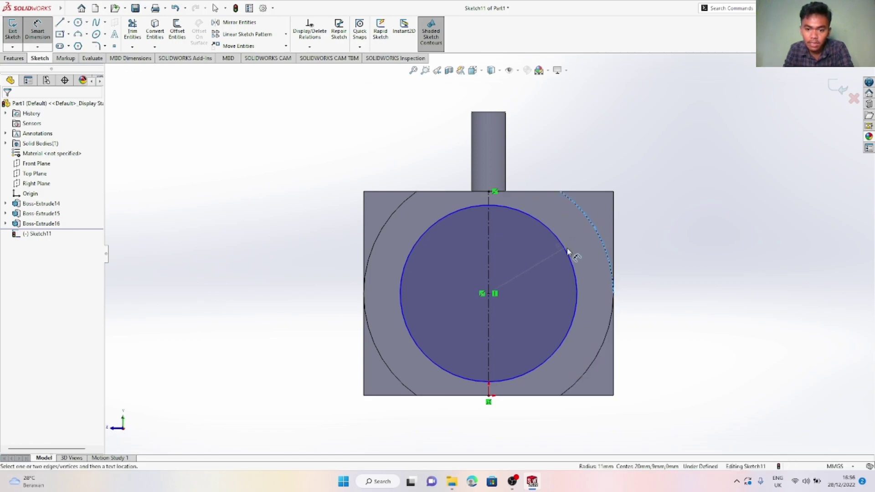
pyautogui.click(570, 250)
pyautogui.click(582, 241)
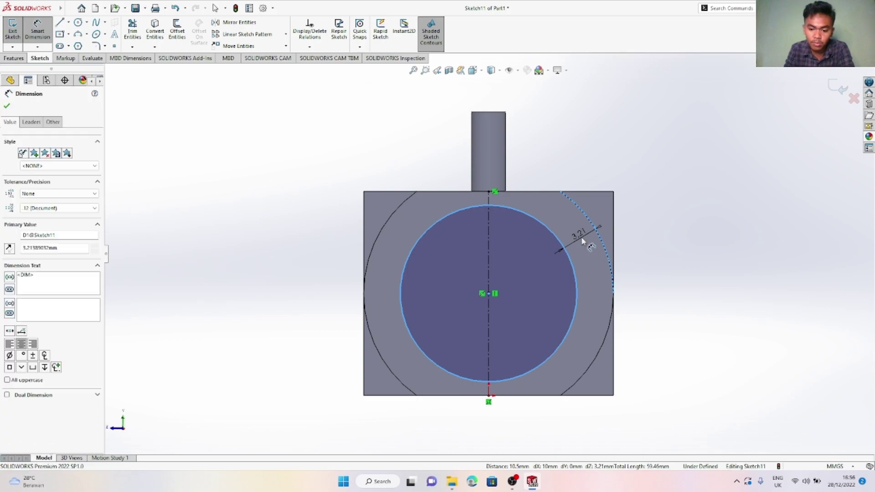
pyautogui.press('Return')
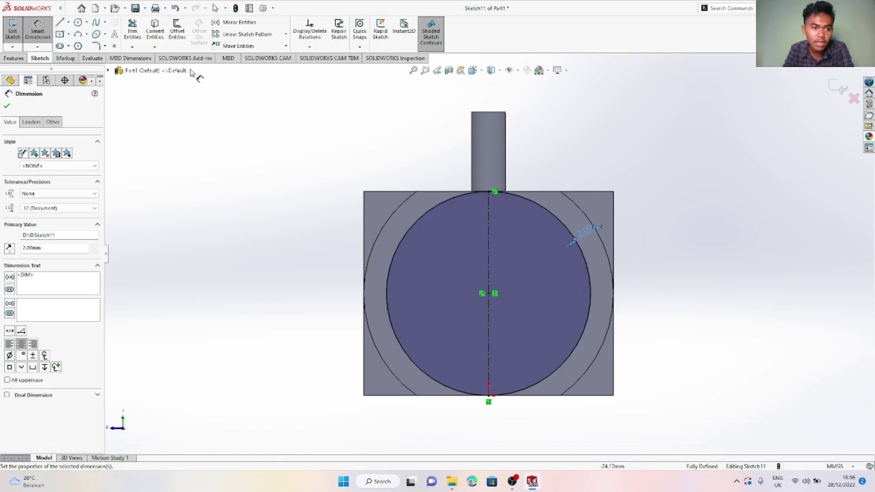
# Extrude the circle 14 mm outward as a cylinder merged with the flat-sided boss
pyautogui.click(21, 59)
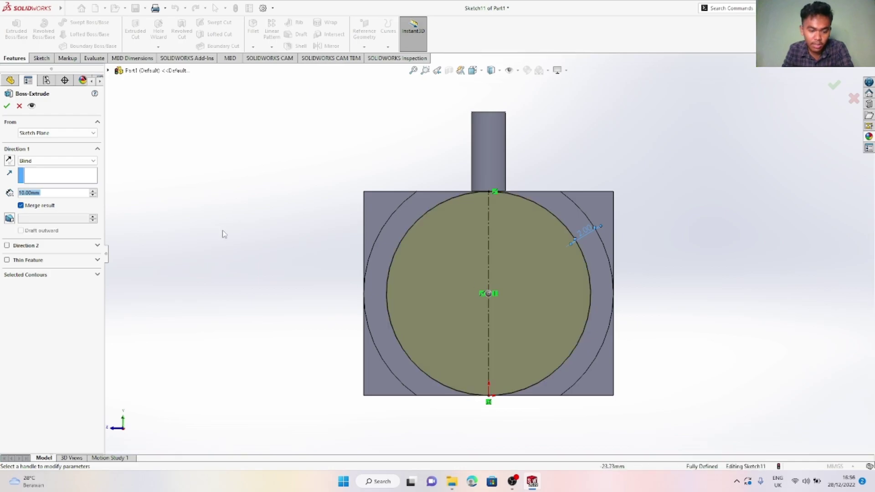
pyautogui.write('14')
pyautogui.press('Return')
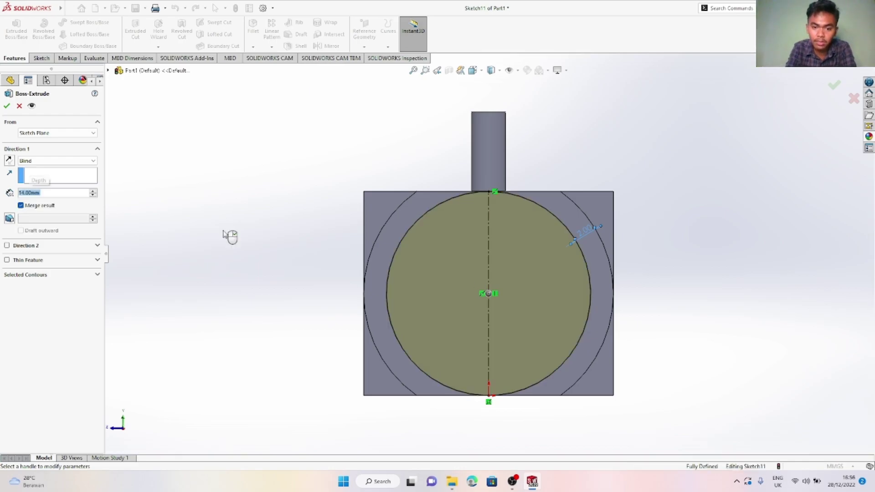
pyautogui.press('Return')
pyautogui.moveTo(403, 299); pyautogui.dragTo(555, 306, button='middle')
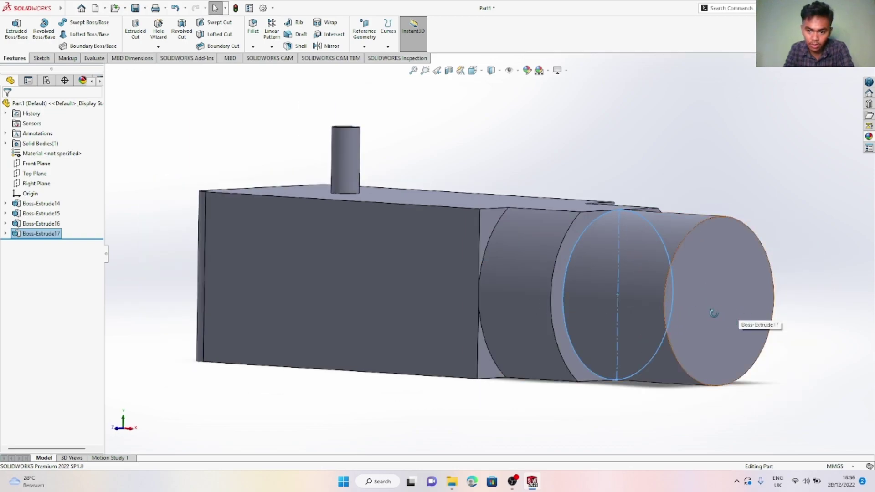
# Fillet the outer end face edge of the 14 mm cylinder with a 2 mm radius
pyautogui.moveTo(714, 314); pyautogui.dragTo(668, 313, button='middle')
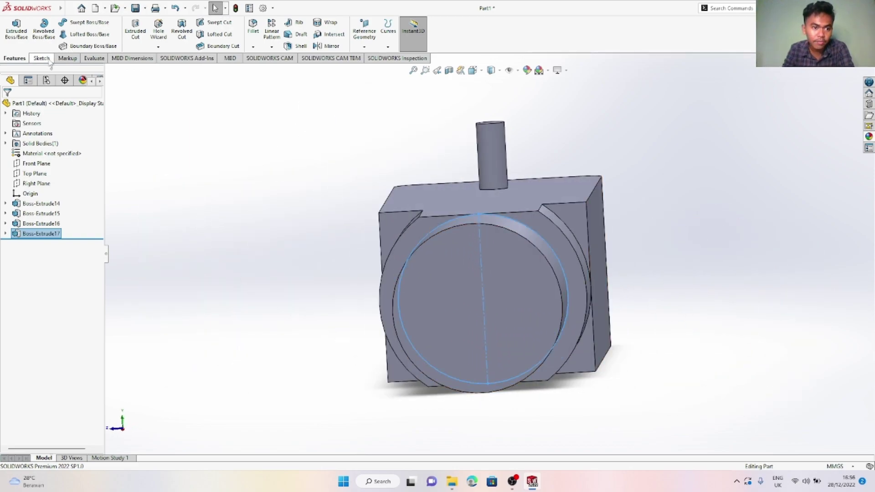
pyautogui.click(253, 33)
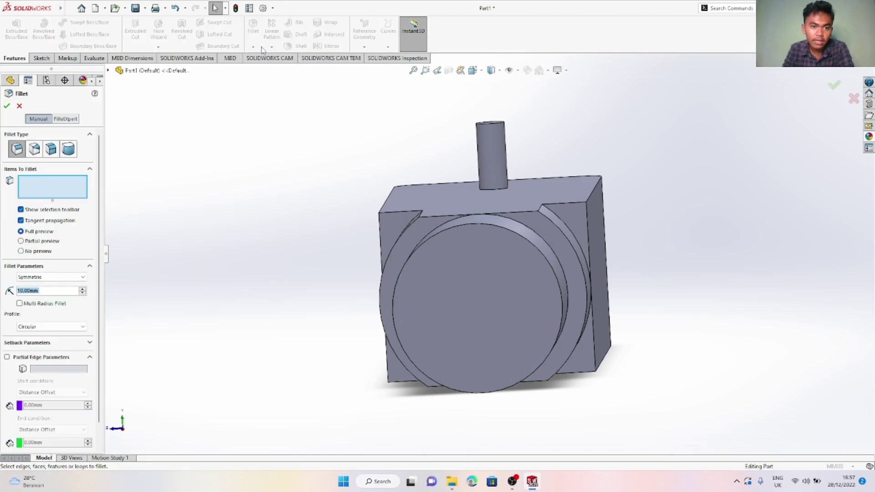
pyautogui.click(493, 229)
pyautogui.write('2')
pyautogui.press('Return')
pyautogui.press('Return')
# Apply a dark blue colour (RGB 0, 0, 128) to the rectangular block's extrude feature
pyautogui.moveTo(724, 231); pyautogui.dragTo(533, 260, button='middle')
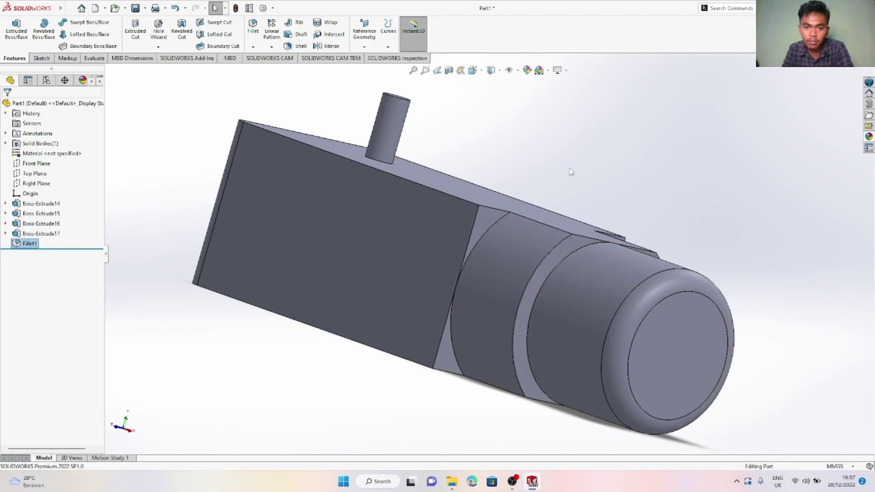
pyautogui.rightClick(382, 225)
pyautogui.click(467, 199)
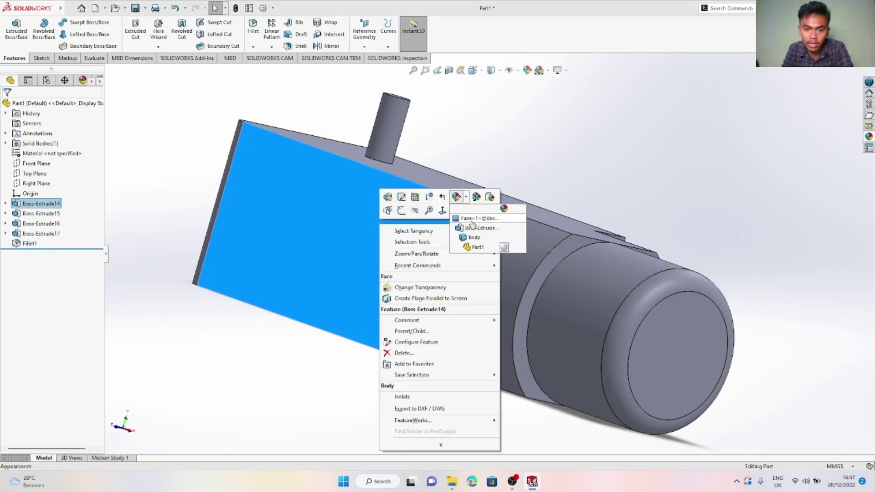
pyautogui.click(476, 231)
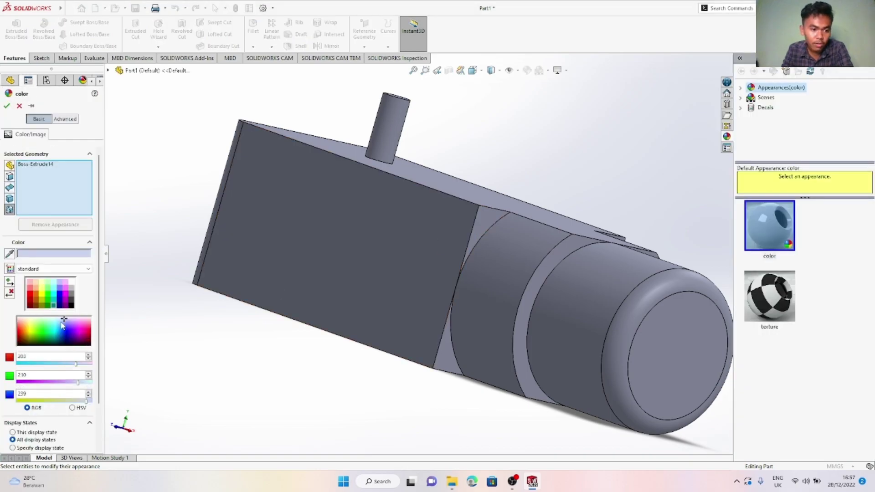
pyautogui.click(60, 306)
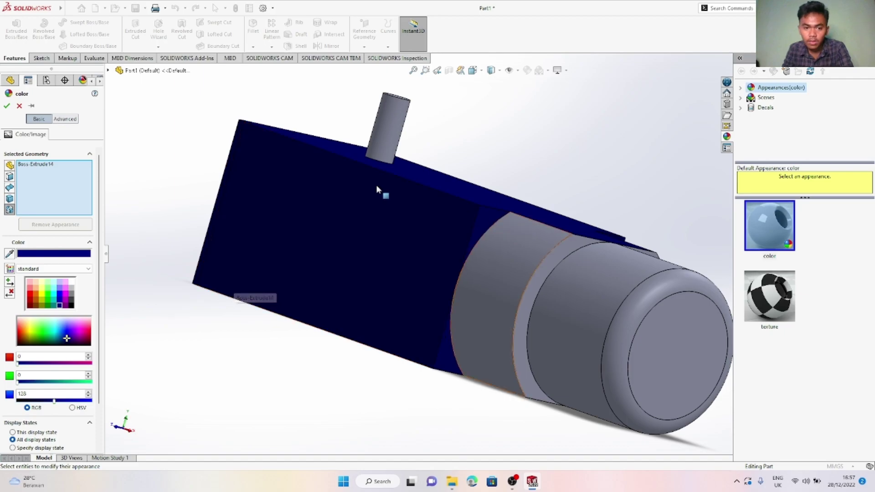
pyautogui.click(7, 105)
pyautogui.moveTo(542, 197); pyautogui.dragTo(521, 267, button='middle')
pyautogui.scroll(1, 520, 267)
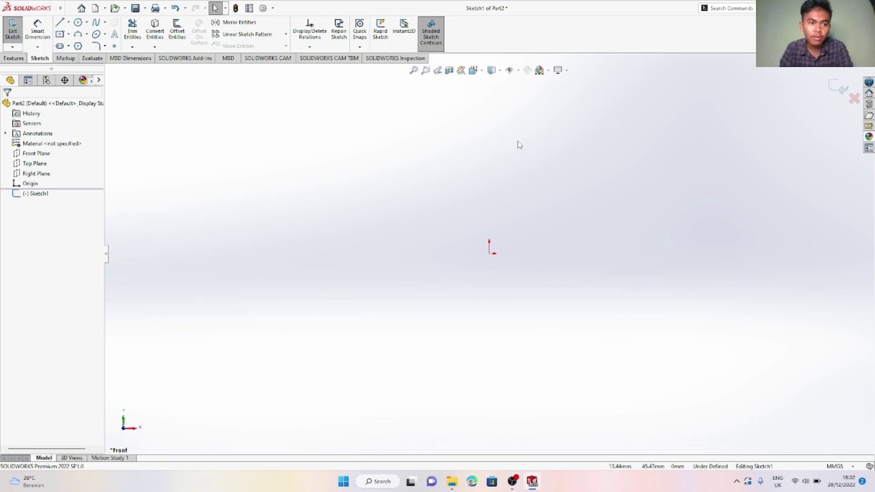
# Draw a tall, narrow center rectangle about 10.3 × 104.9 mm around the origin in the front-plane sketch
pyautogui.click(68, 34)
pyautogui.click(91, 55)
pyautogui.click(491, 253)
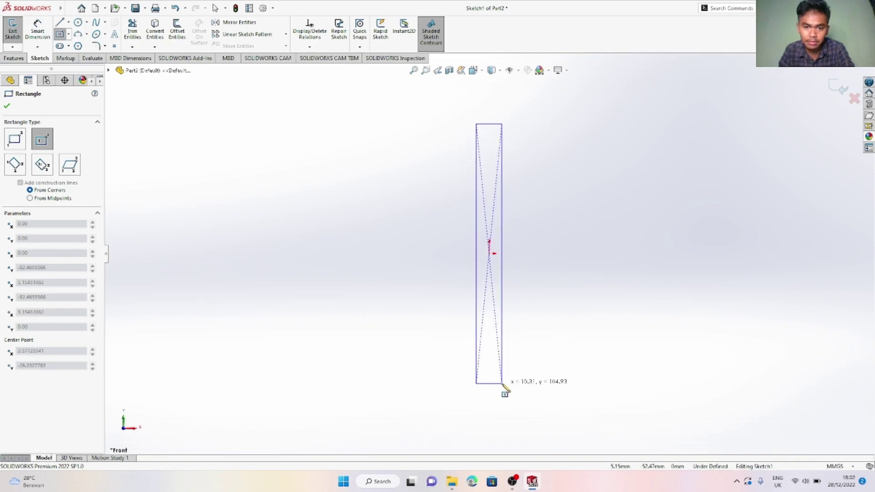
pyautogui.click(502, 384)
# Dimension the rectangle at 24 mm high and 2 mm wide
pyautogui.click(37, 30)
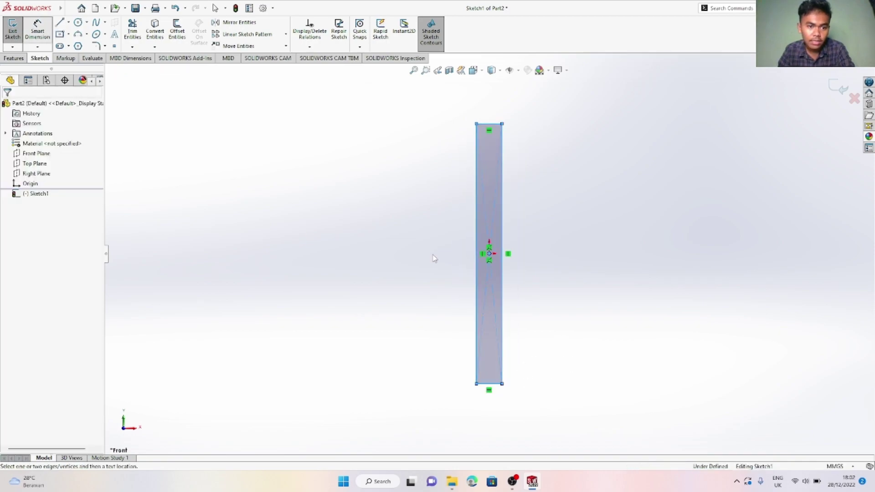
pyautogui.click(474, 246)
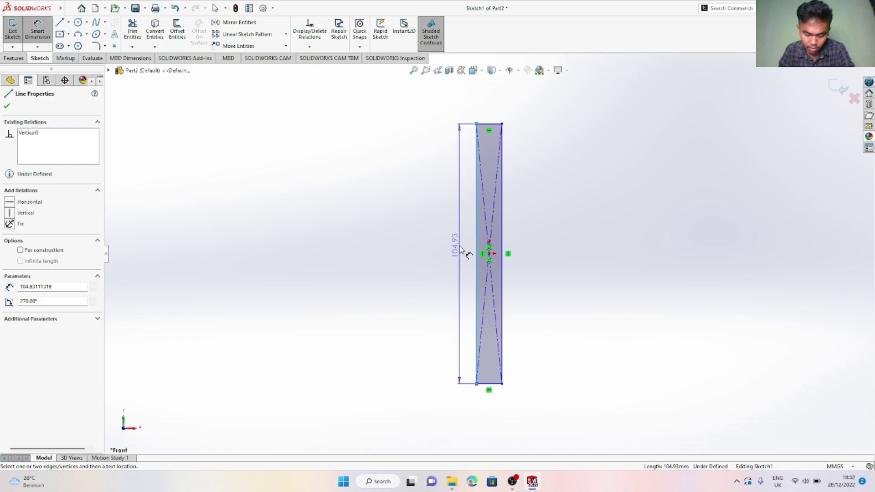
pyautogui.click(460, 248)
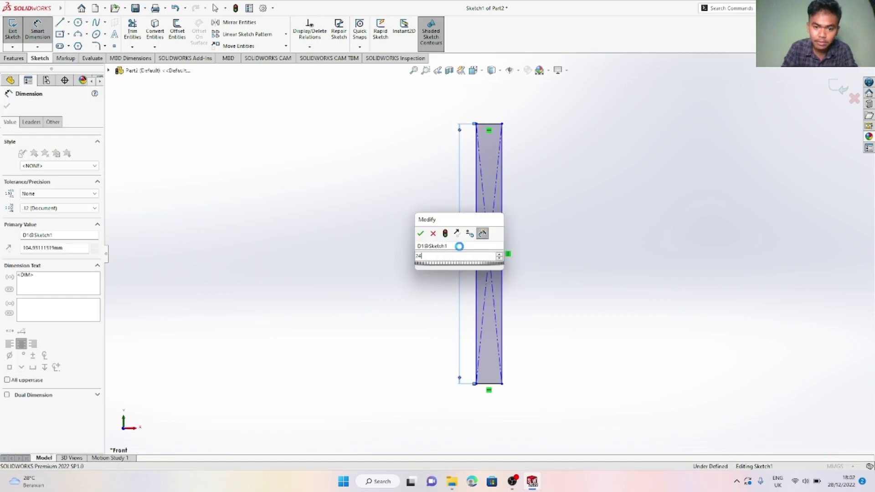
pyautogui.write('24')
pyautogui.press('Return')
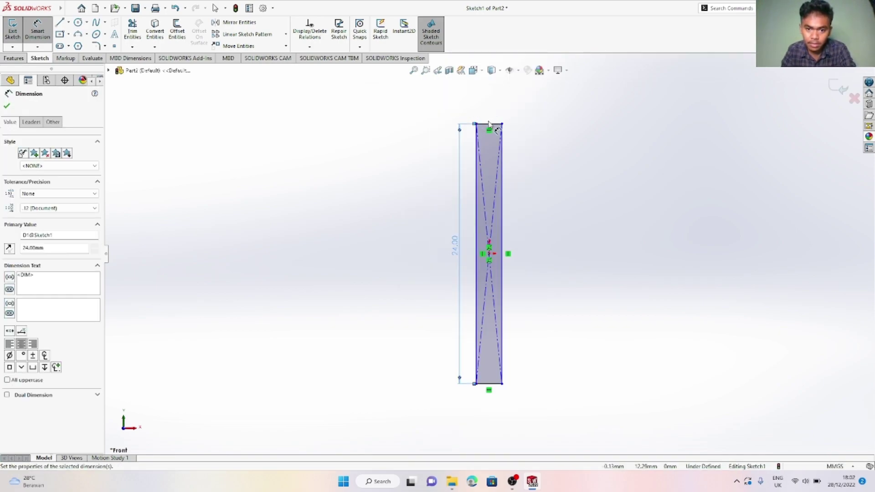
pyautogui.click(491, 120)
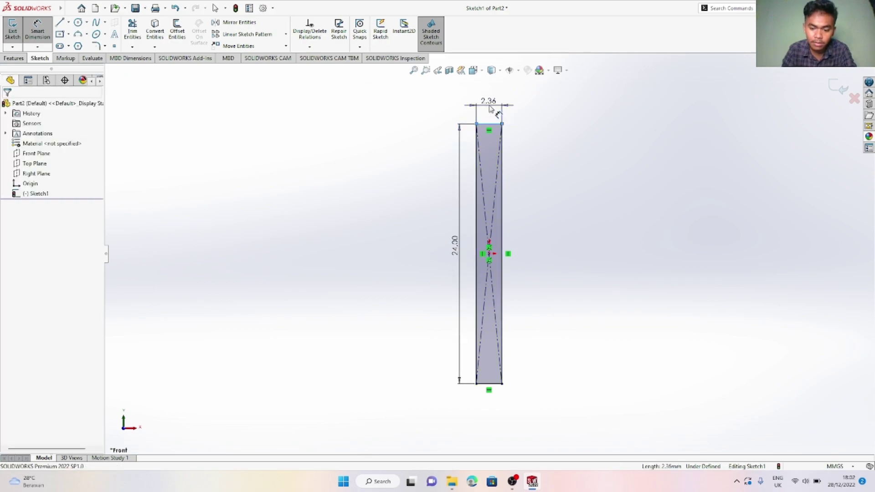
pyautogui.click(490, 108)
pyautogui.write('2.35789474mm')
pyautogui.press('Return')
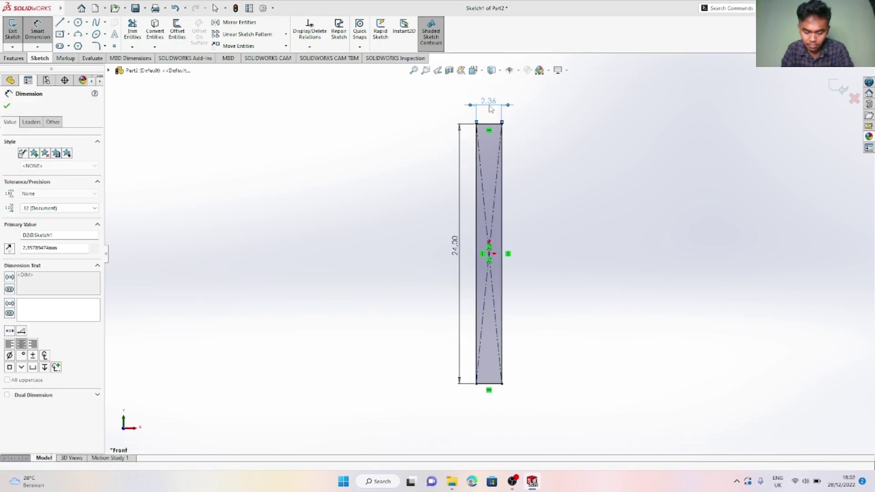
# Draw a horizontal corner rectangle about 22 × 2.6 mm extending right from the upright rectangle's lower-right corner
pyautogui.click(68, 34)
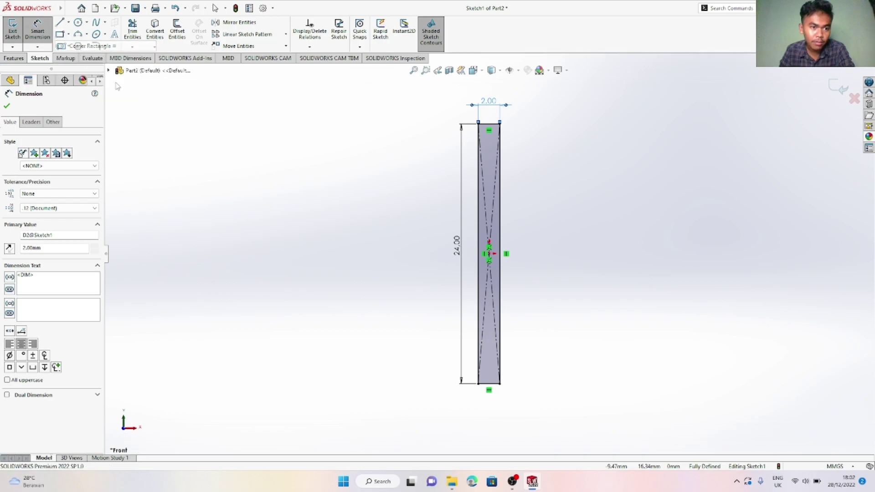
pyautogui.click(500, 384)
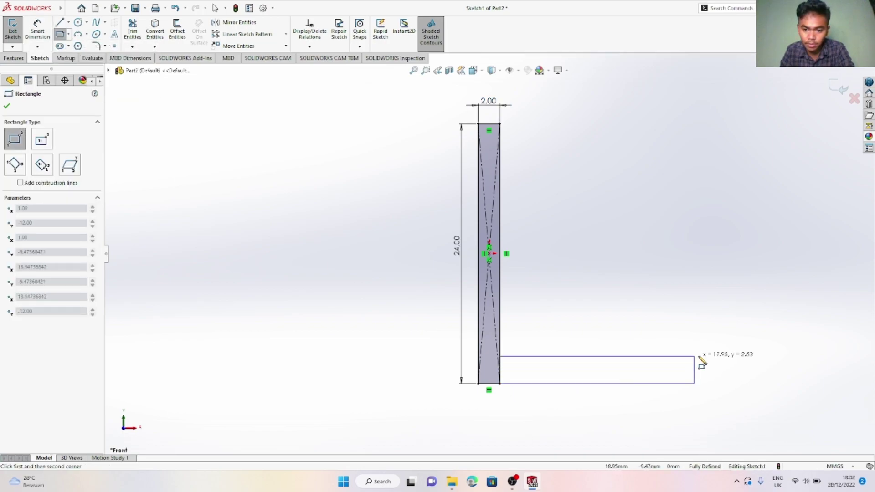
pyautogui.click(738, 356)
# Dimension the horizontal rectangle at 18 mm long and 2 mm high
pyautogui.click(37, 31)
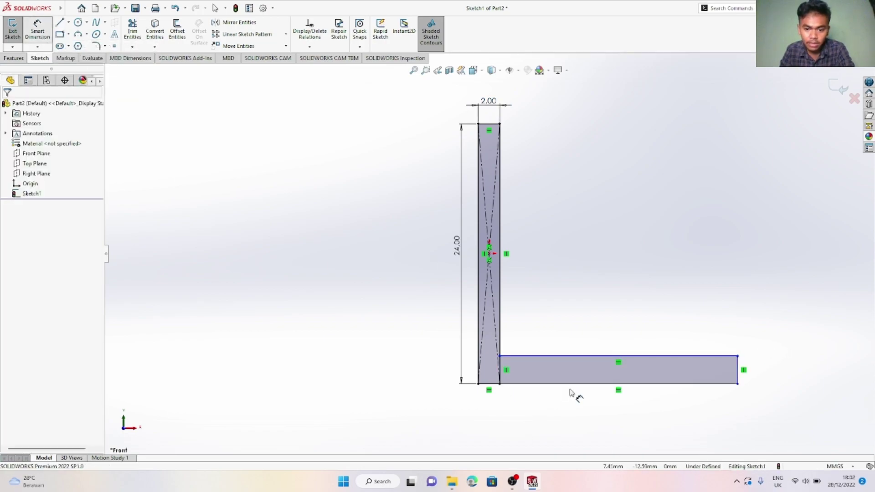
pyautogui.click(576, 384)
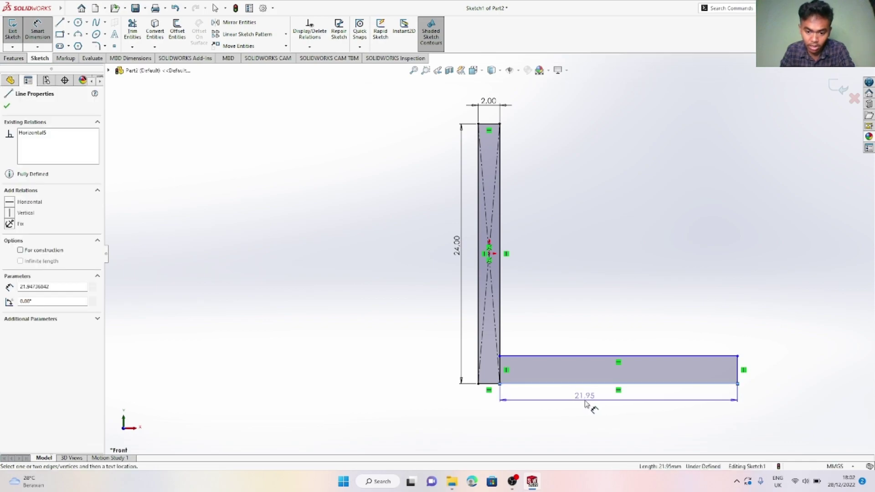
pyautogui.click(597, 403)
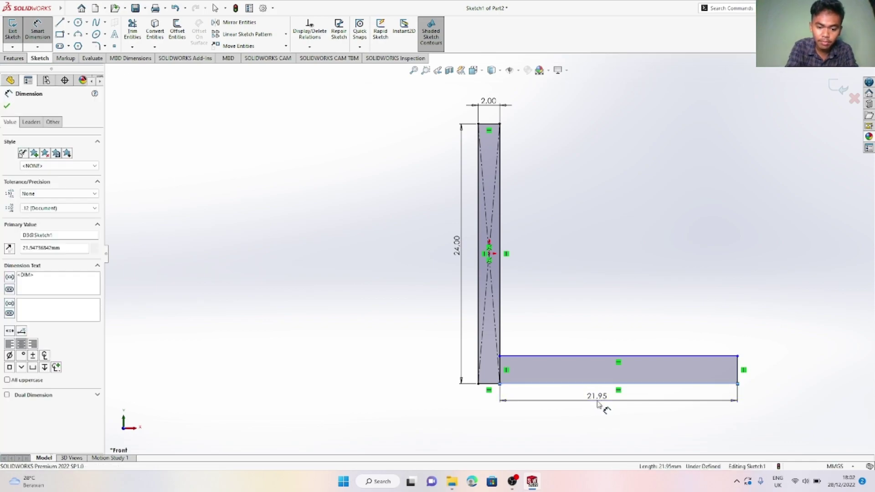
pyautogui.press('Return')
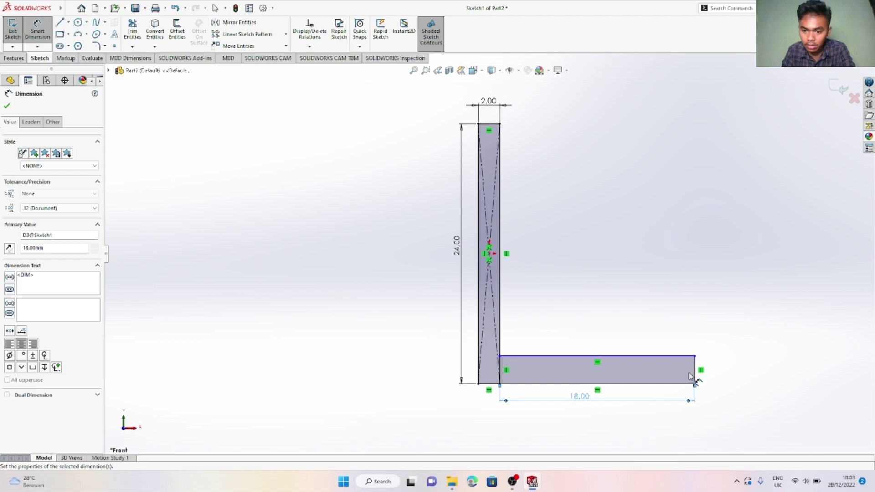
pyautogui.click(696, 373)
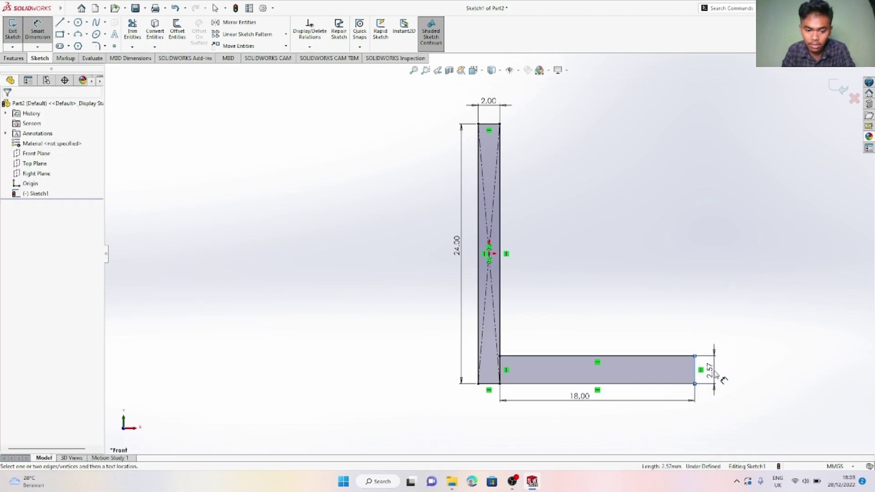
pyautogui.click(715, 374)
pyautogui.write('2')
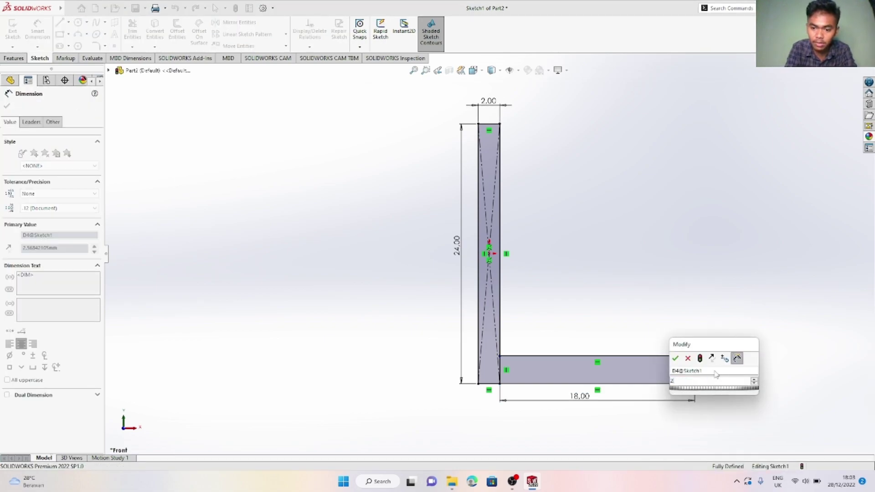
pyautogui.press('Return')
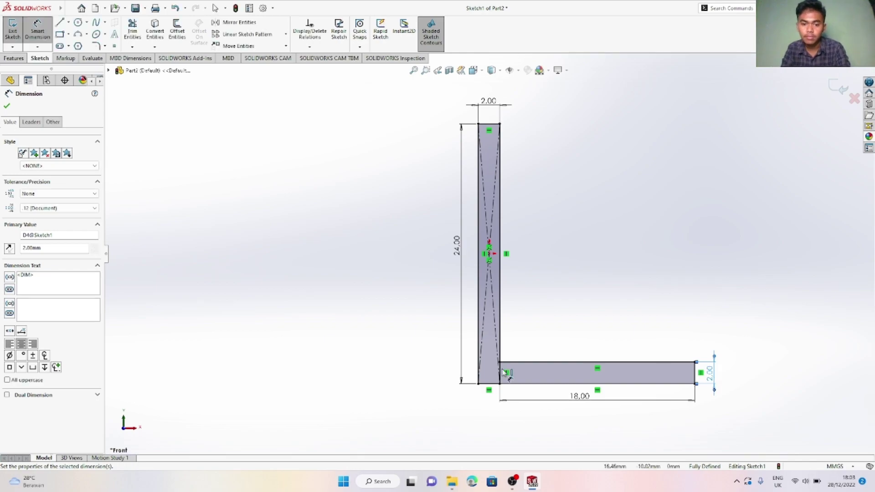
pyautogui.click(6, 105)
# Extrude both rectangle regions 40 mm as one L-shaped bracket
pyautogui.click(18, 58)
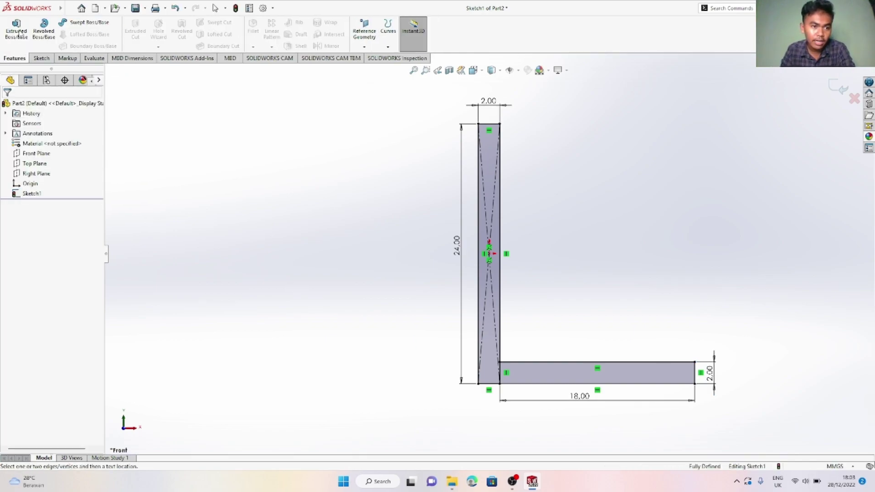
pyautogui.click(18, 28)
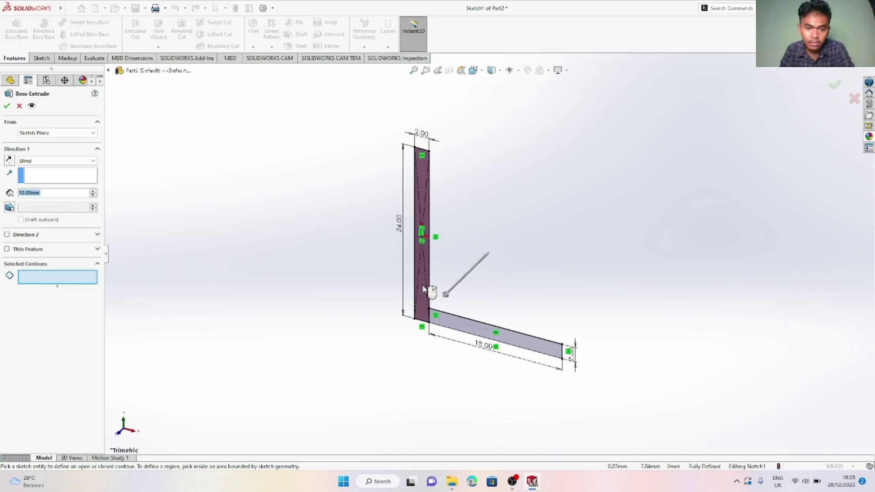
pyautogui.click(424, 296)
pyautogui.click(458, 323)
pyautogui.moveTo(256, 282); pyautogui.dragTo(317, 267, button='middle')
pyautogui.write('40')
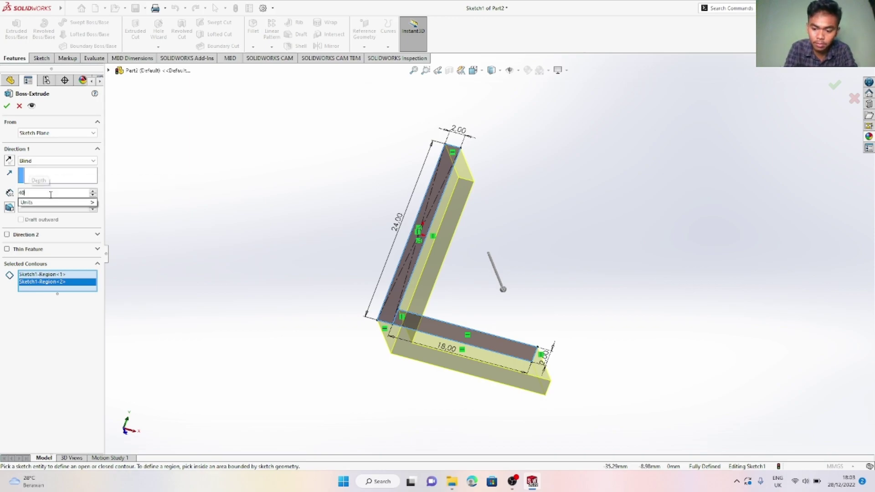
pyautogui.press('Return')
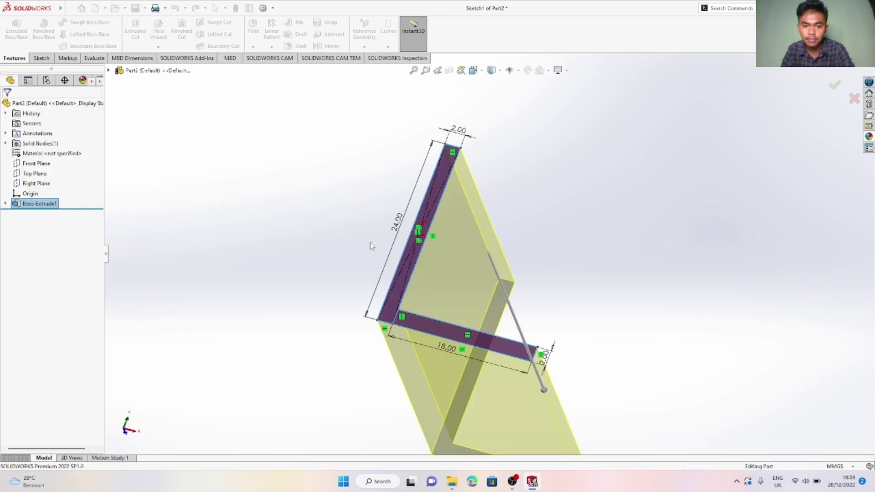
pyautogui.moveTo(668, 348); pyautogui.dragTo(426, 275, button='middle')
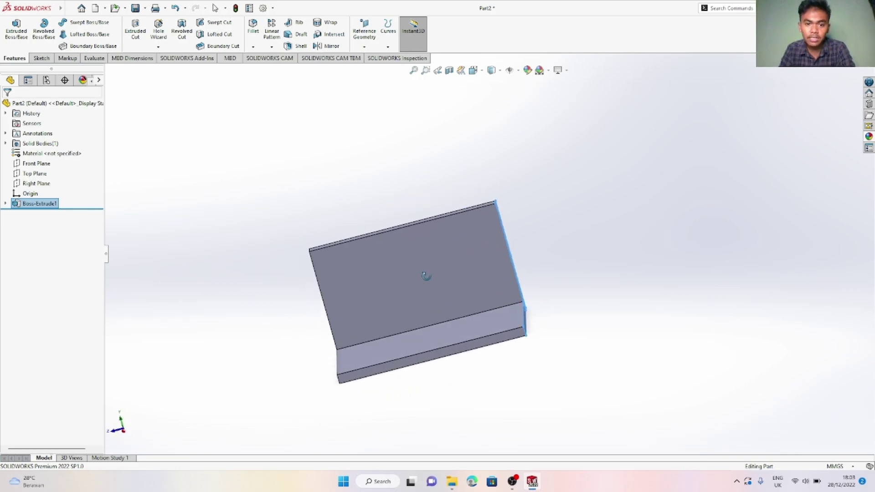
pyautogui.moveTo(513, 482)
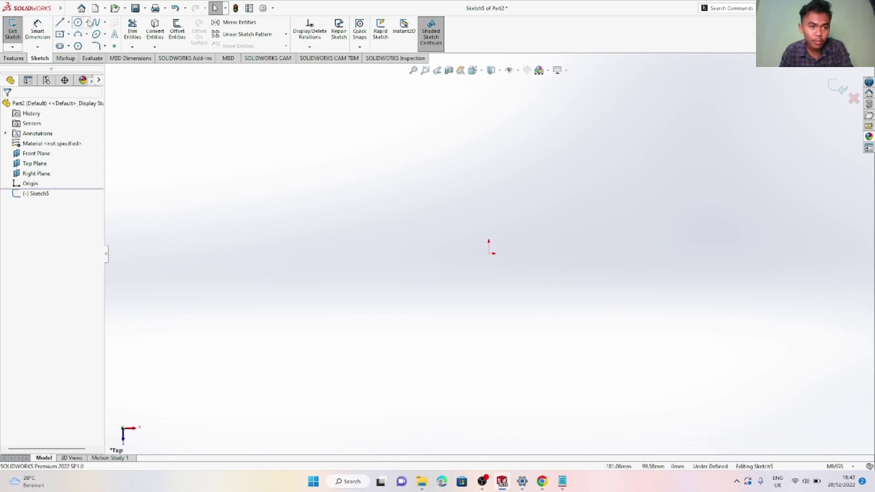
# Draw a circle about 38 mm in diameter centred on the origin in the top-plane sketch
pyautogui.click(87, 23)
pyautogui.click(93, 33)
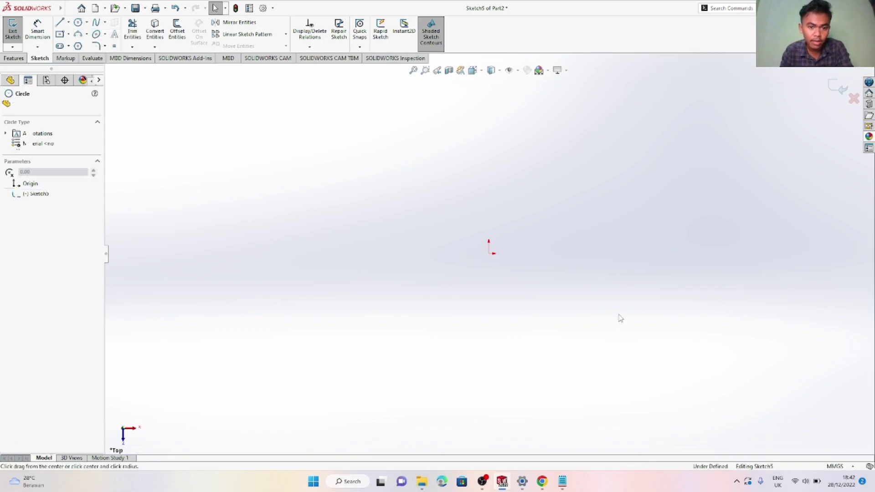
pyautogui.click(488, 254)
pyautogui.click(516, 279)
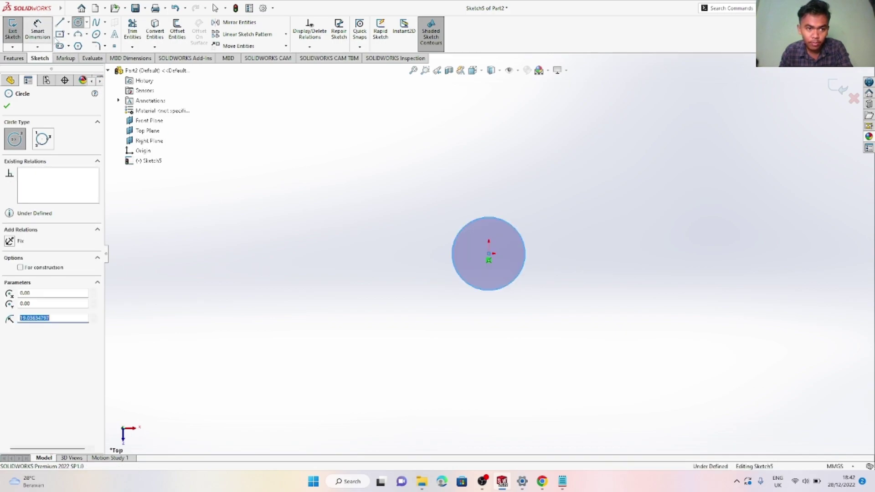
# Dimension the circle's diameter at 3 mm
pyautogui.click(39, 31)
pyautogui.click(559, 258)
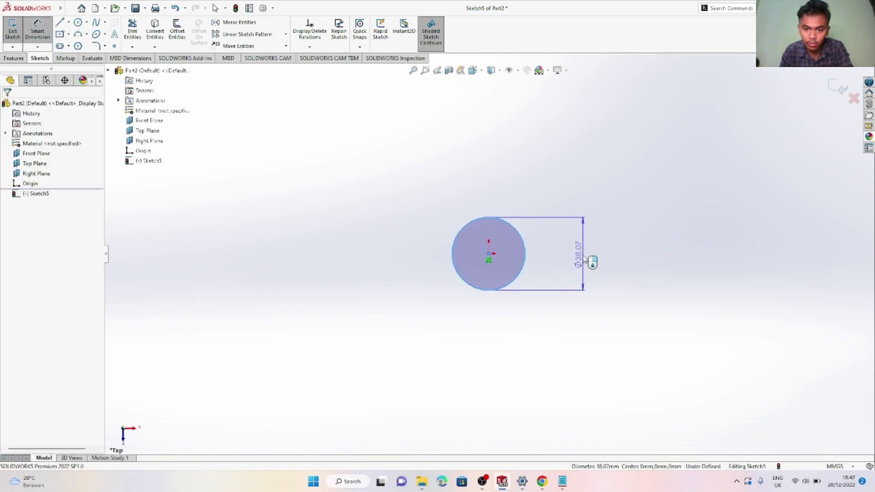
pyautogui.click(585, 258)
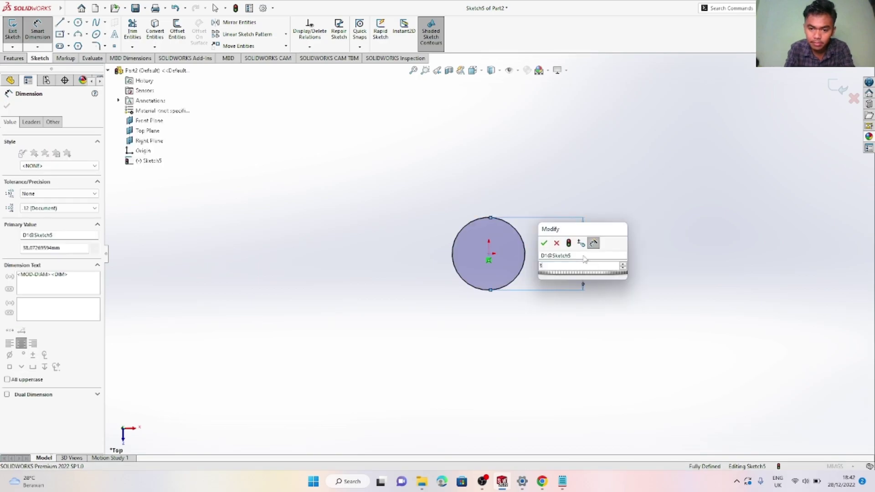
pyautogui.press('Return')
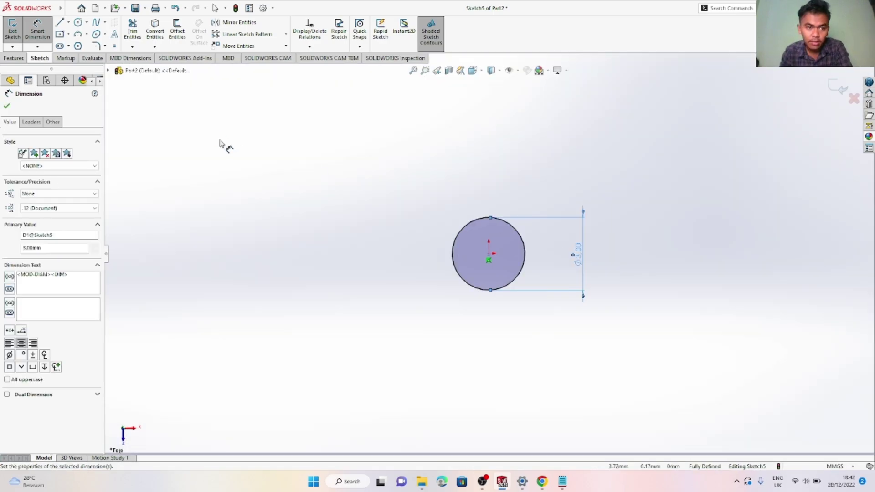
pyautogui.click(9, 106)
# Extrude the 3 mm circle 8 mm upward into a cylindrical shank
pyautogui.click(14, 58)
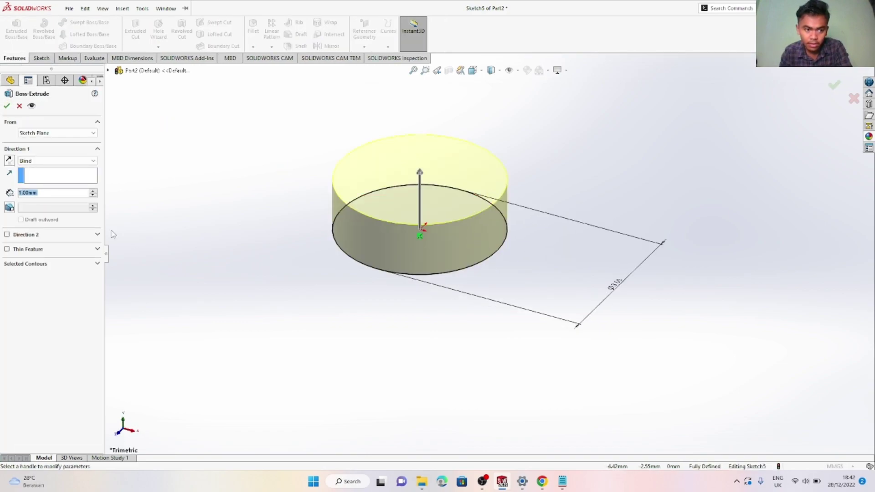
pyautogui.write('8')
pyautogui.press('Return')
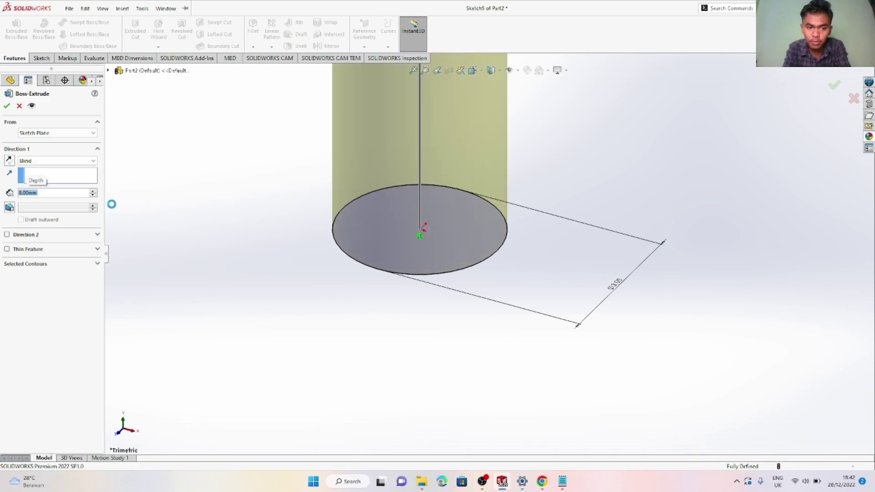
pyautogui.press('Return')
pyautogui.scroll(6, 488, 188)
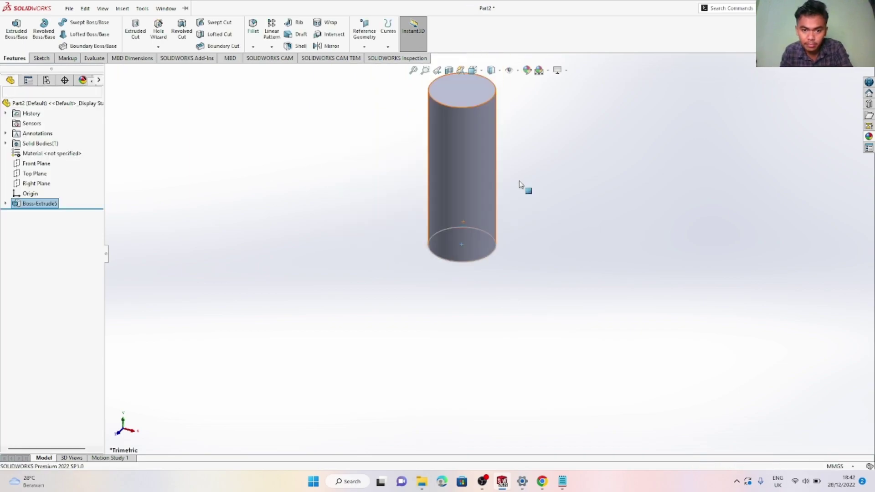
# Sketch a circle about 4.36 mm in diameter, centred on the origin, on the shank's top face
pyautogui.scroll(-2, 462, 114)
pyautogui.rightClick(474, 139)
pyautogui.click(498, 123)
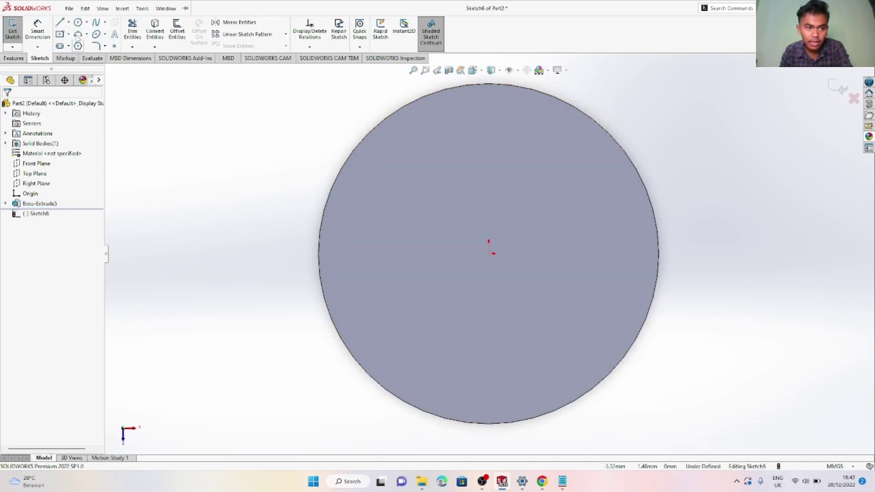
pyautogui.click(86, 23)
pyautogui.click(95, 35)
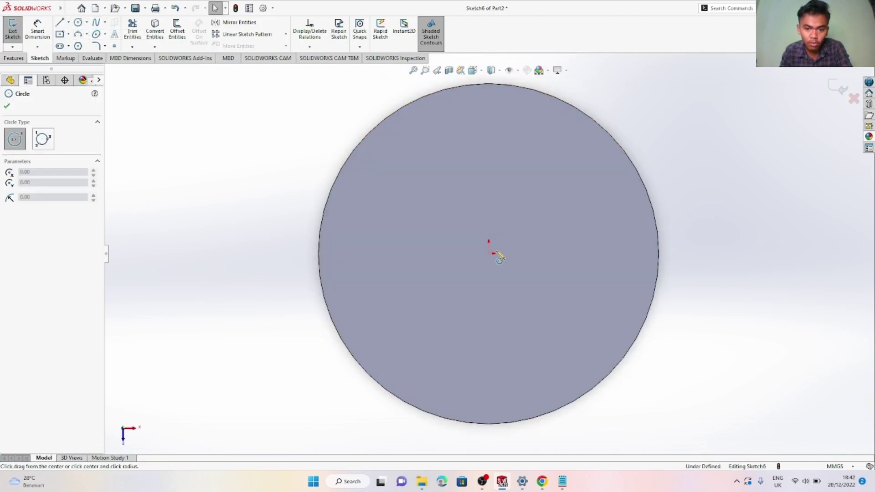
pyautogui.click(489, 253)
pyautogui.click(693, 385)
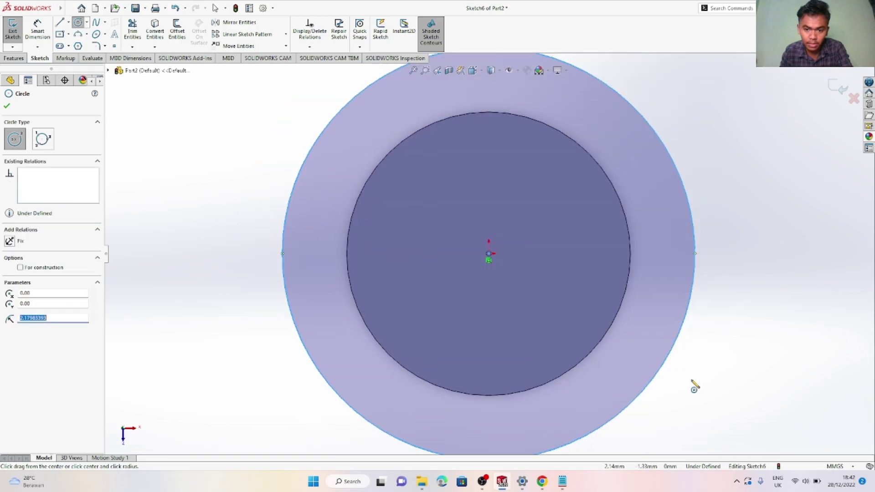
pyautogui.press('f')
# Dimension the new circle's diameter at 5 mm
pyautogui.click(45, 39)
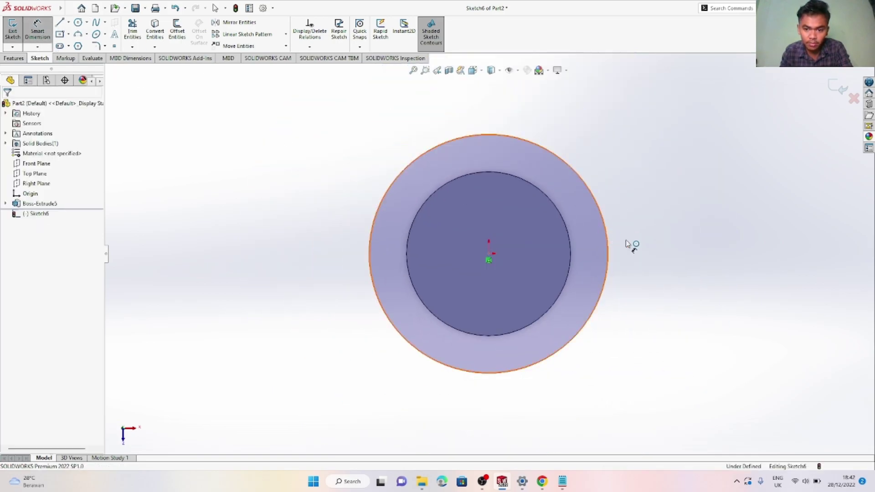
pyautogui.click(607, 237)
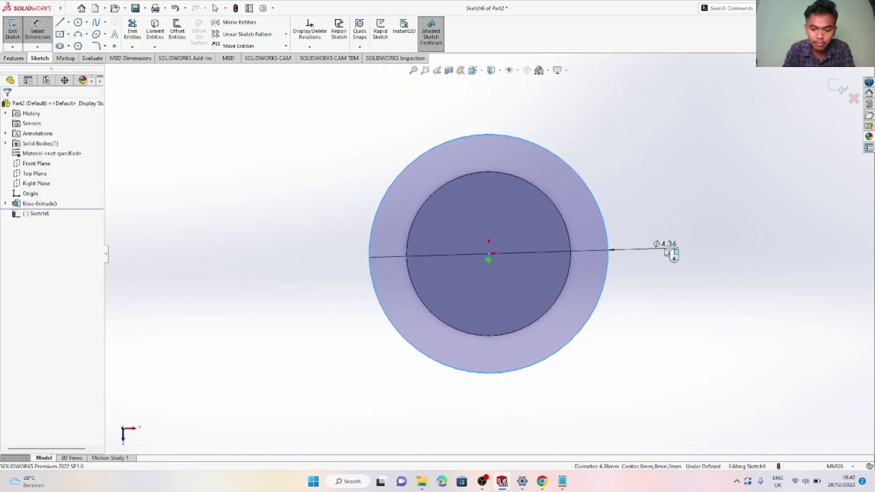
pyautogui.click(665, 253)
pyautogui.write('5.00mm')
pyautogui.press('Return')
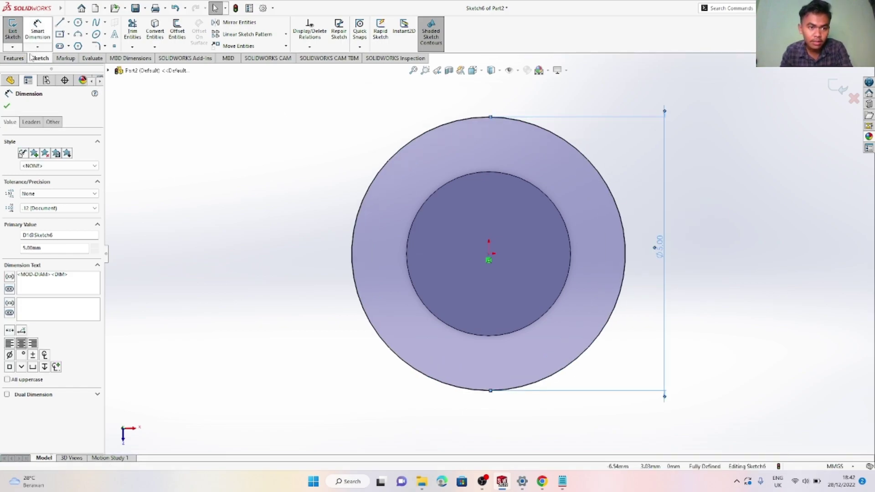
# Extrude the 5 mm circle upward as the screw head and round its top edge with a 1.5 mm fillet
pyautogui.click(14, 58)
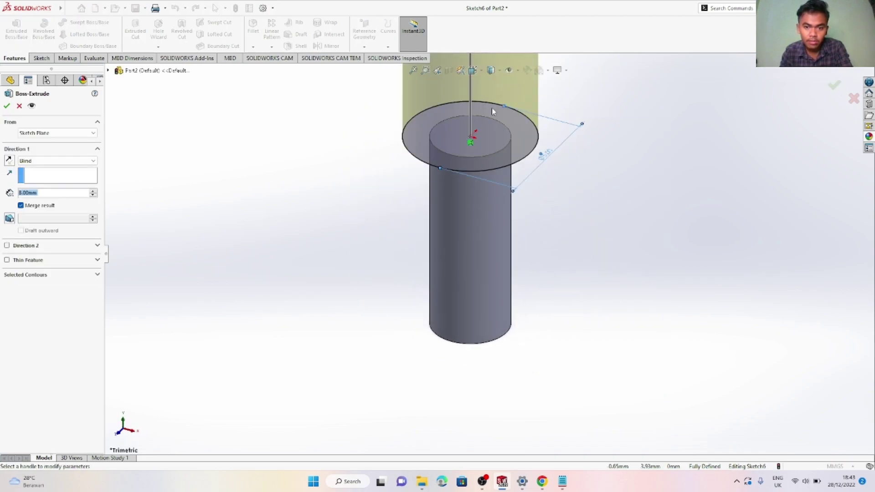
pyautogui.press('Return')
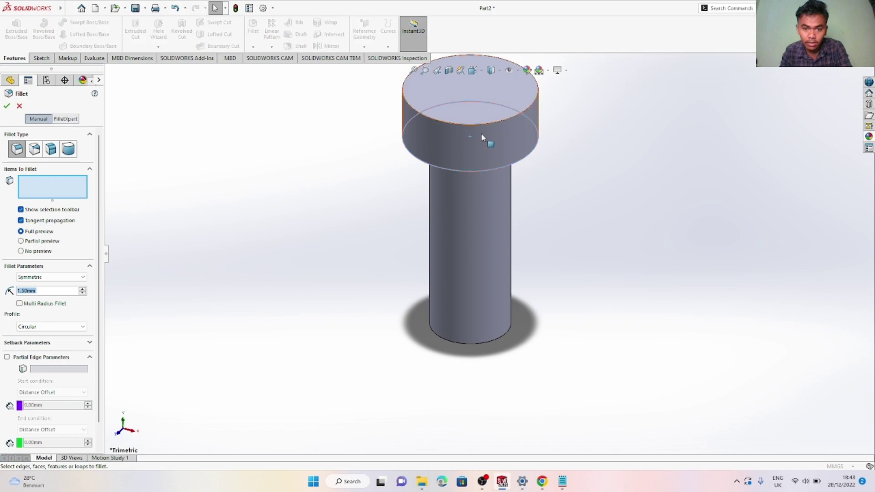
pyautogui.click(492, 125)
pyautogui.click(492, 125)
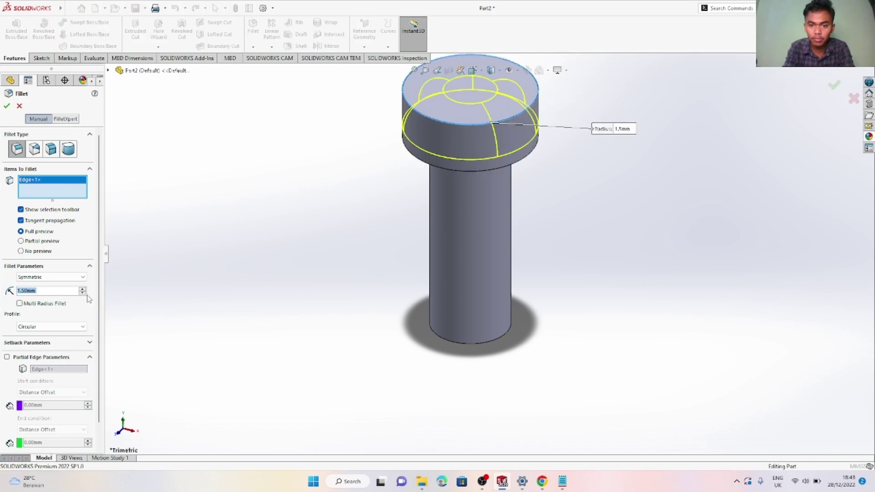
pyautogui.press('Return')
# Sketch two crossing centre rectangles at the origin on the head's flat top face, each about 3.9 mm long and 0.54 mm wide
pyautogui.rightClick(456, 87)
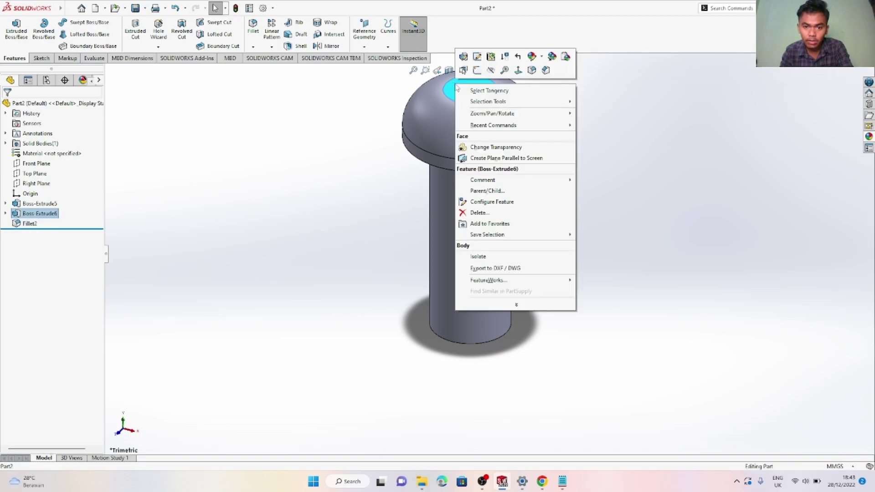
pyautogui.click(477, 70)
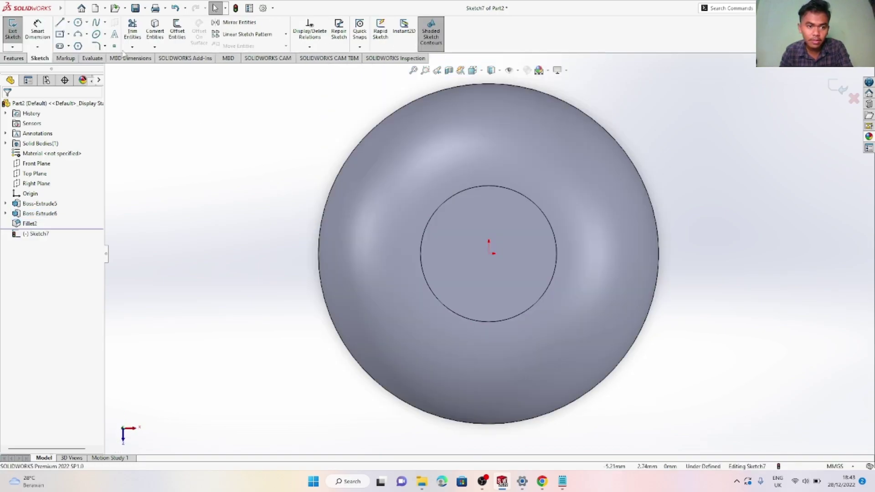
pyautogui.click(69, 34)
pyautogui.click(91, 59)
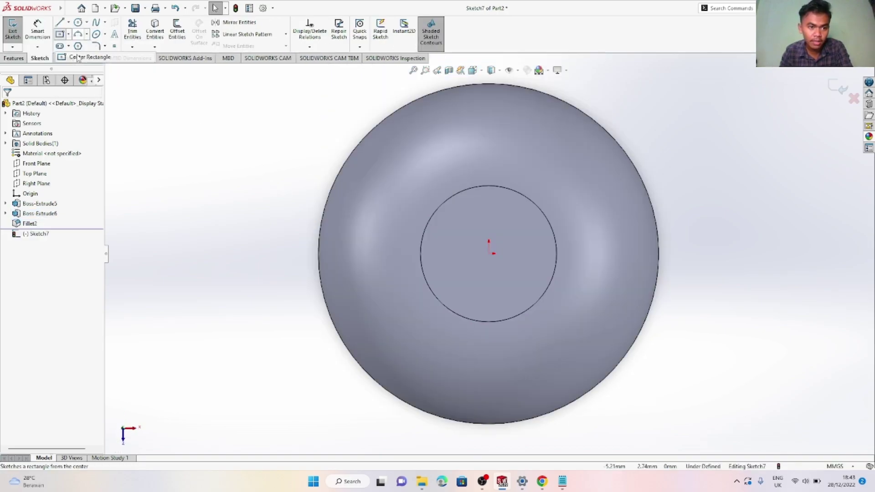
pyautogui.click(489, 254)
pyautogui.click(507, 387)
pyautogui.click(490, 254)
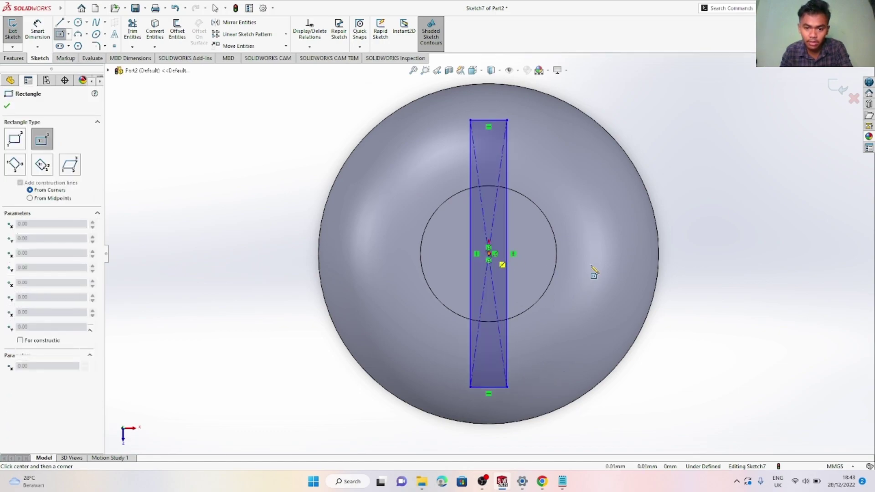
# Dimension the vertical rectangle at 0.3 mm wide and 3.5 mm long
pyautogui.click(37, 30)
pyautogui.click(486, 117)
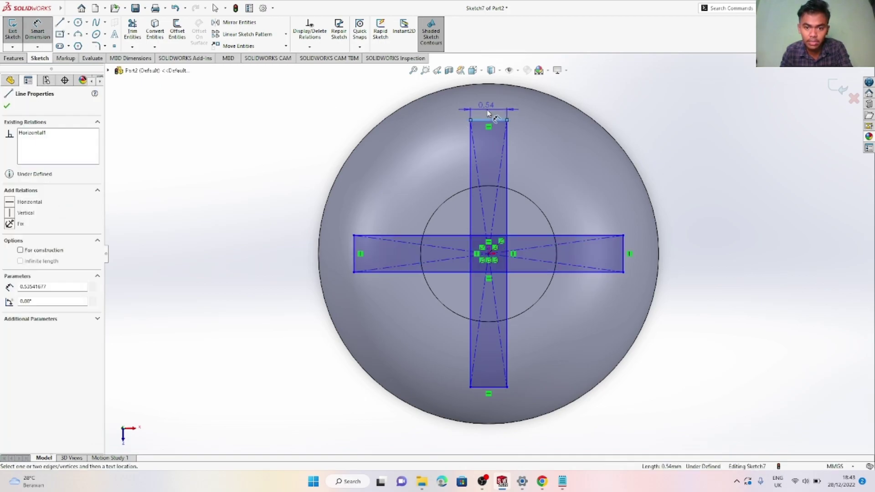
pyautogui.click(488, 113)
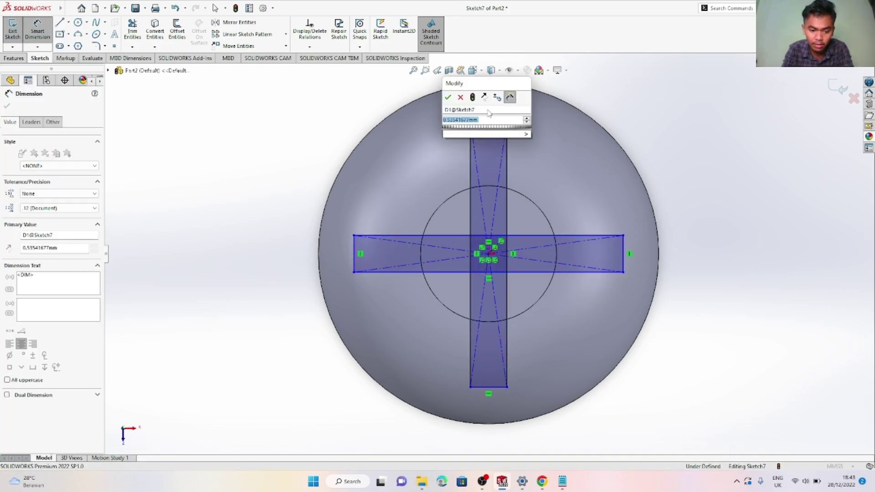
pyautogui.write('0.3')
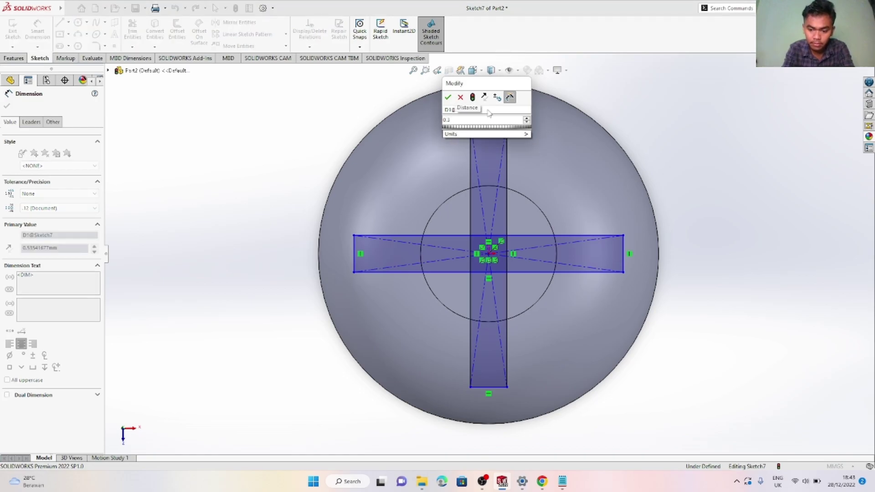
pyautogui.press('Return')
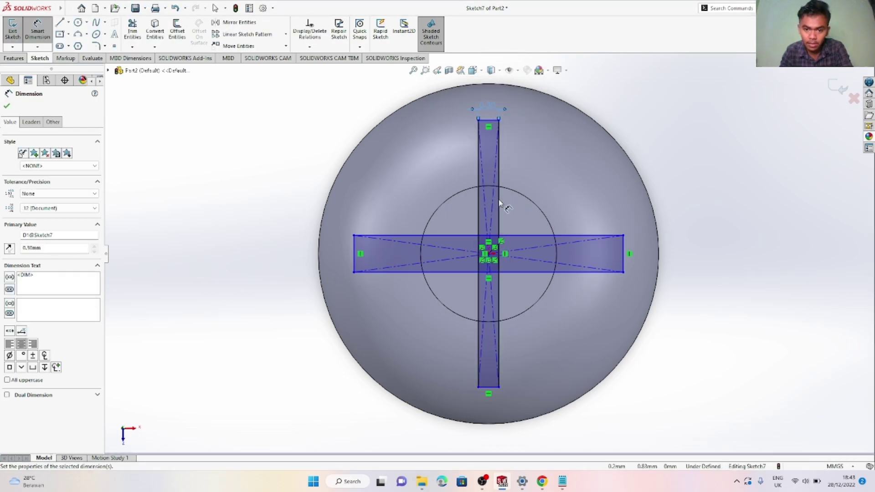
pyautogui.click(514, 204)
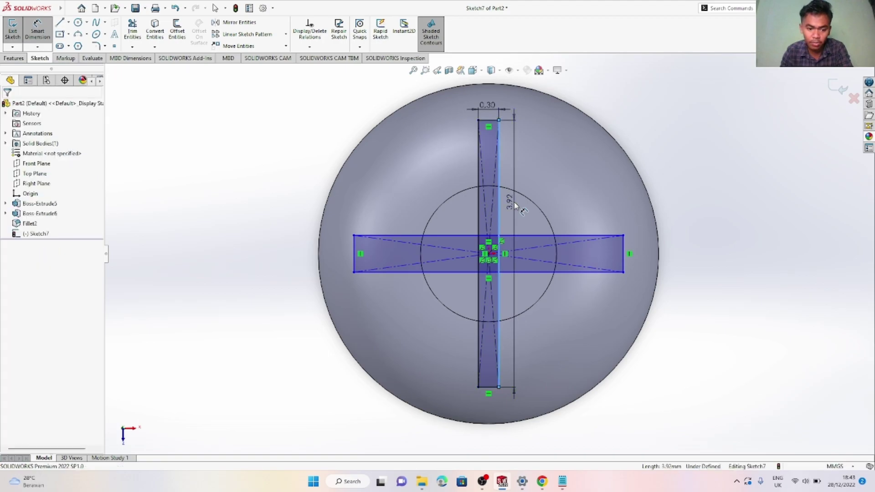
pyautogui.click(515, 206)
pyautogui.write('3.9')
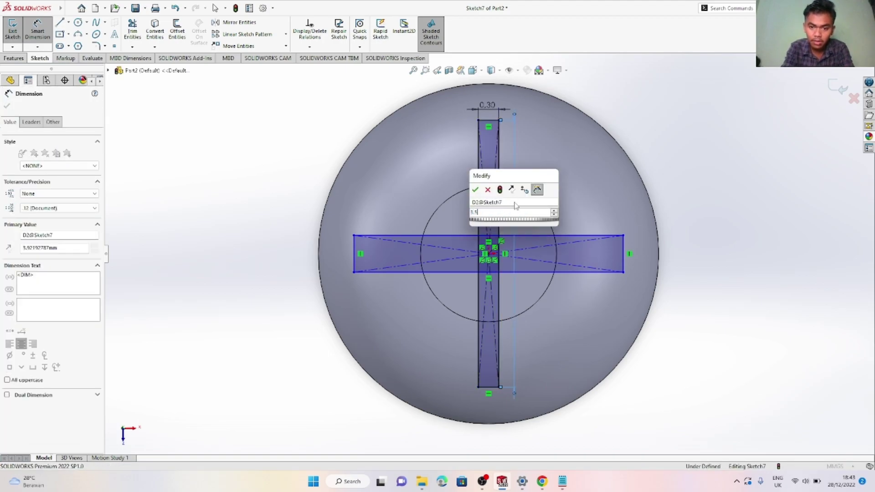
pyautogui.press('Return')
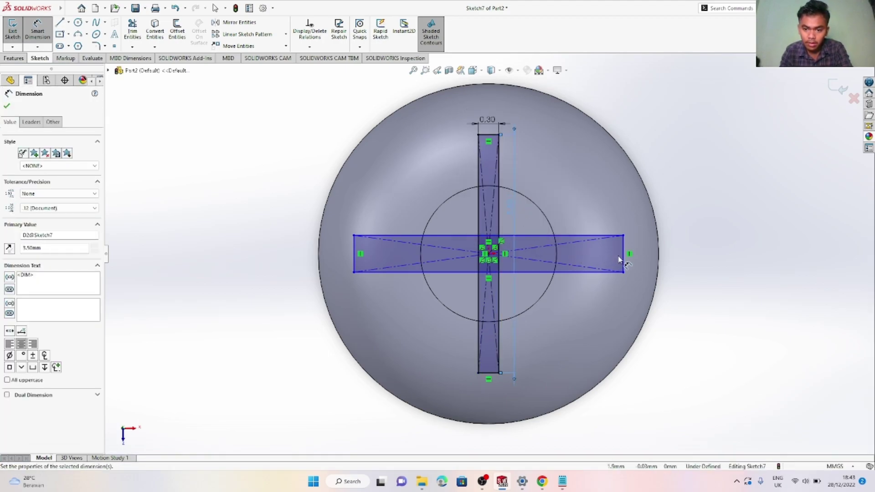
# Dimension the horizontal rectangle at 0.3 mm wide and 3.5 mm long
pyautogui.click(640, 264)
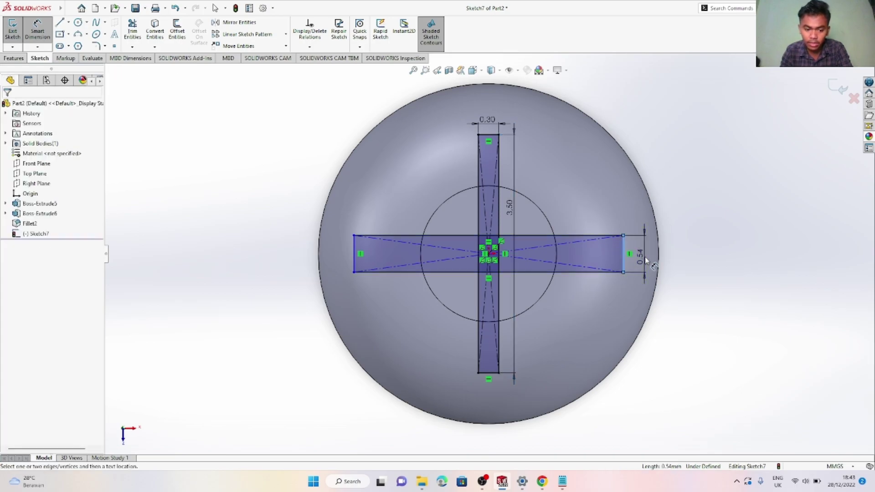
pyautogui.click(646, 259)
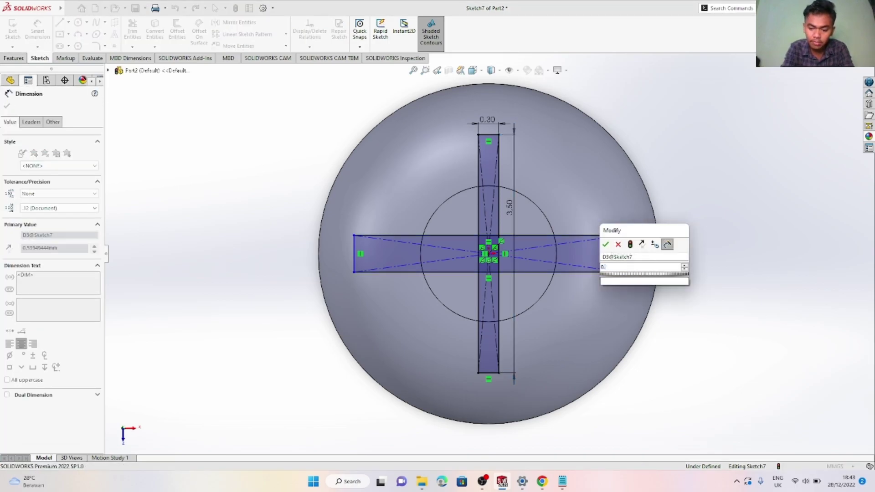
pyautogui.press('Return')
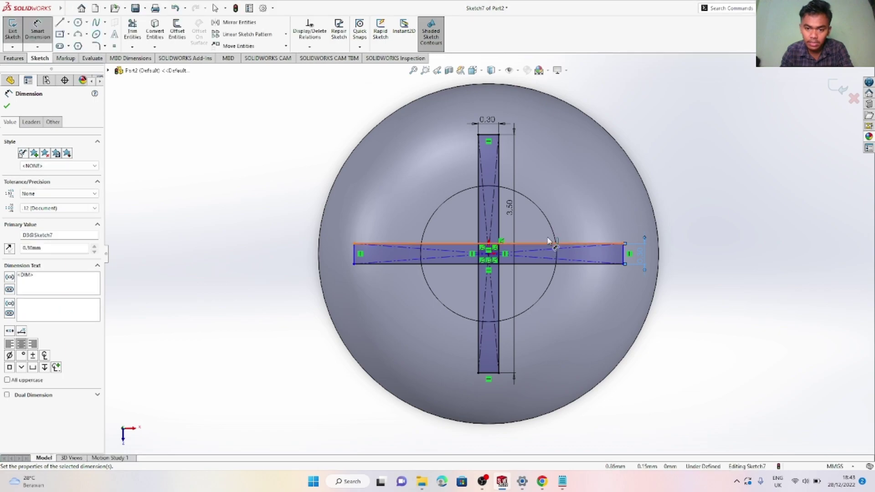
pyautogui.click(548, 233)
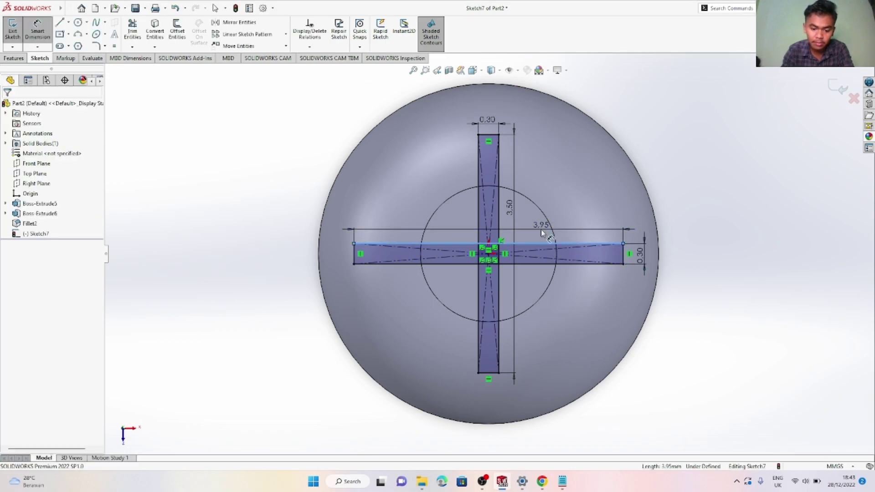
pyautogui.click(542, 233)
pyautogui.press('Return')
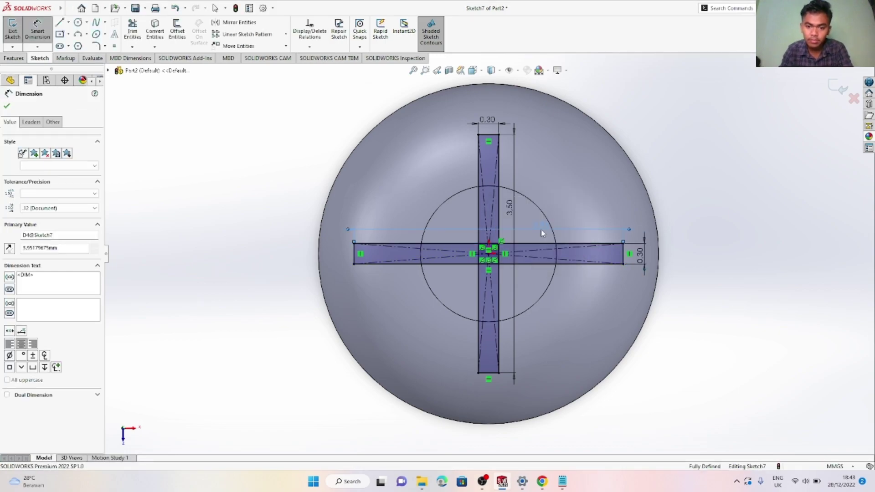
# Trim the lines inside the intersection of the two rectangles to leave a single cross-shaped outline
pyautogui.click(138, 34)
pyautogui.scroll(-3, 488, 233)
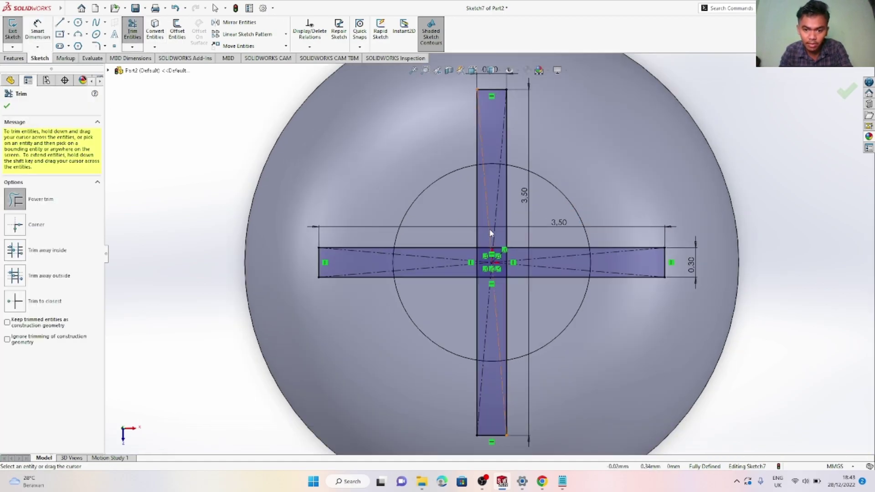
pyautogui.moveTo(497, 257)
pyautogui.mouseDown()
pyautogui.moveTo(496, 280)
pyautogui.moveTo(491, 272)
pyautogui.moveTo(519, 259)
pyautogui.mouseUp()
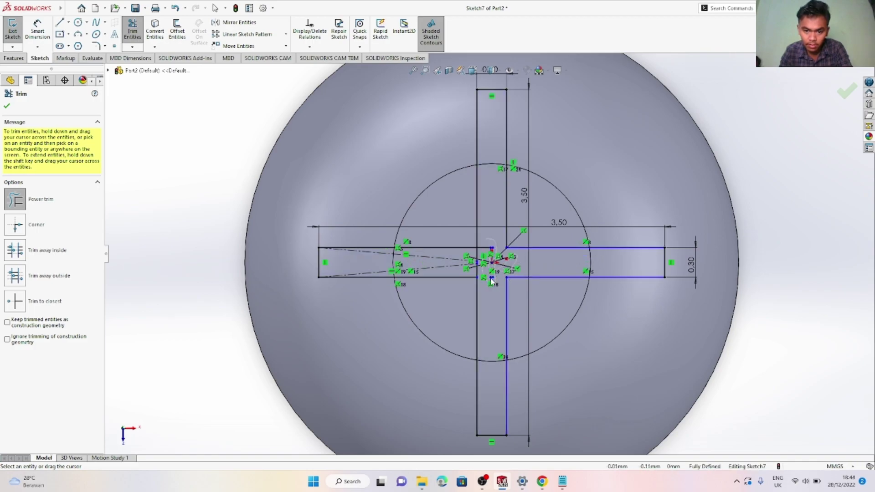
pyautogui.moveTo(493, 249)
pyautogui.mouseDown()
pyautogui.moveTo(492, 260)
pyautogui.moveTo(474, 263)
pyautogui.mouseUp()
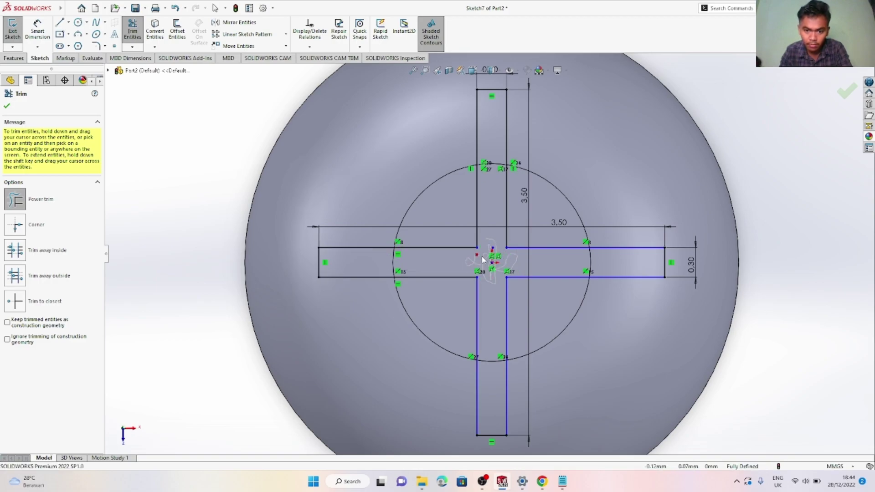
pyautogui.scroll(-5, 494, 250)
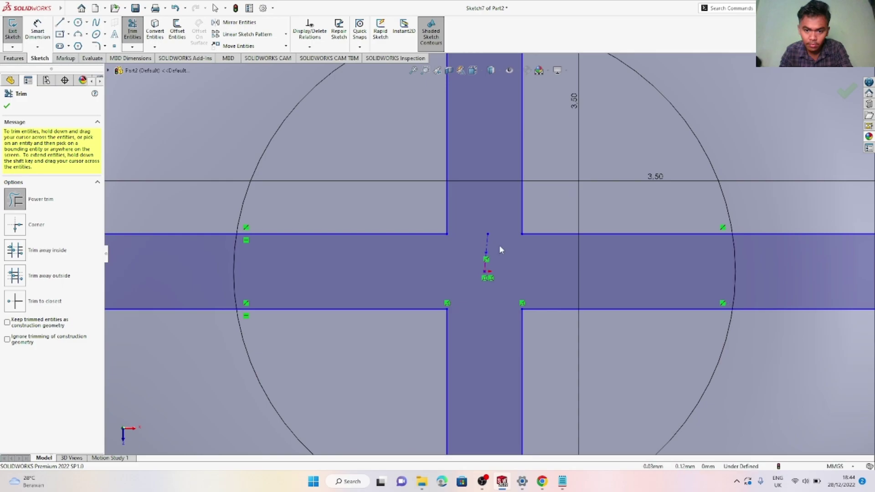
pyautogui.press('Escape')
# Cut the cross-shaped profile 1 mm deep into the screw head
pyautogui.scroll(1, 231, 169)
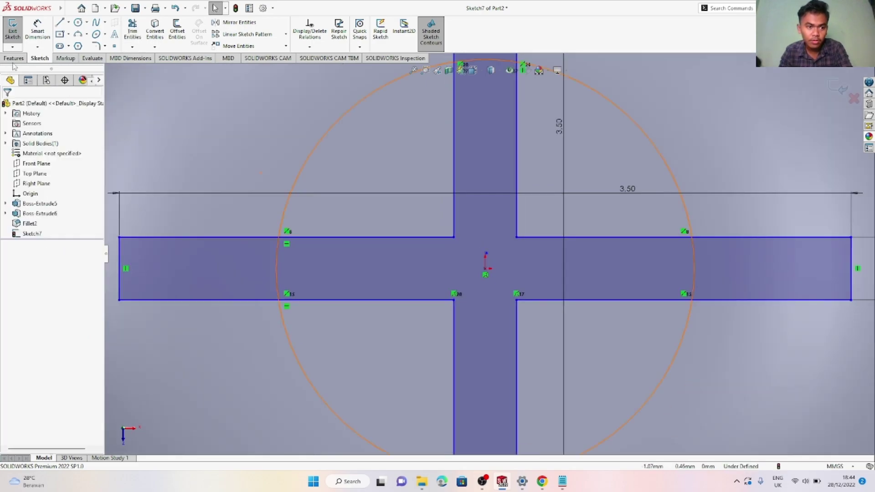
pyautogui.click(14, 59)
pyautogui.click(142, 30)
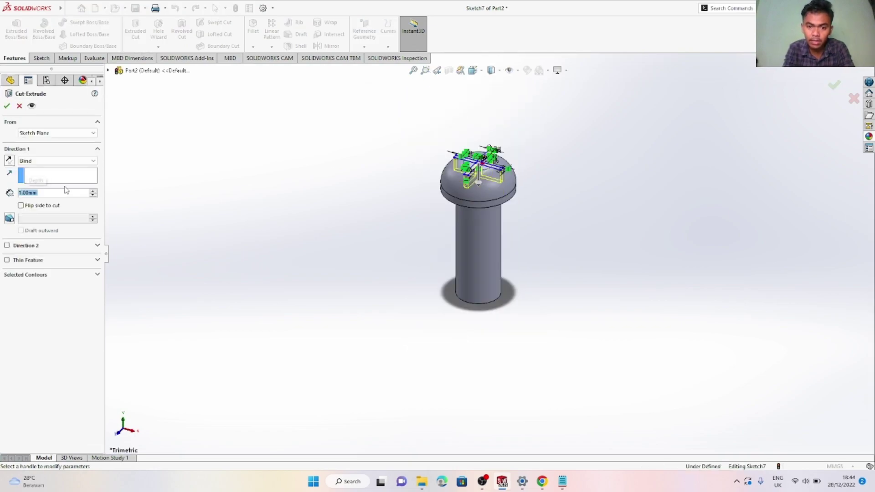
pyautogui.press('Return')
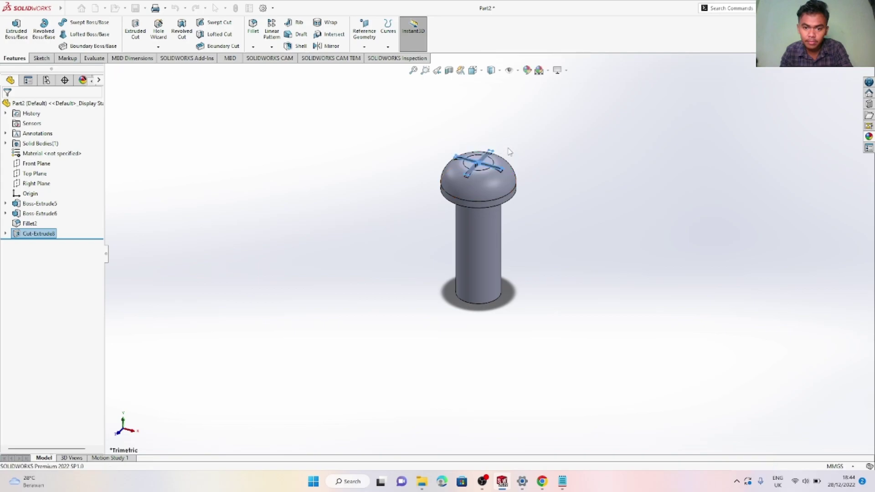
# Apply a black colour appearance to the entire screw
pyautogui.rightClick(479, 184)
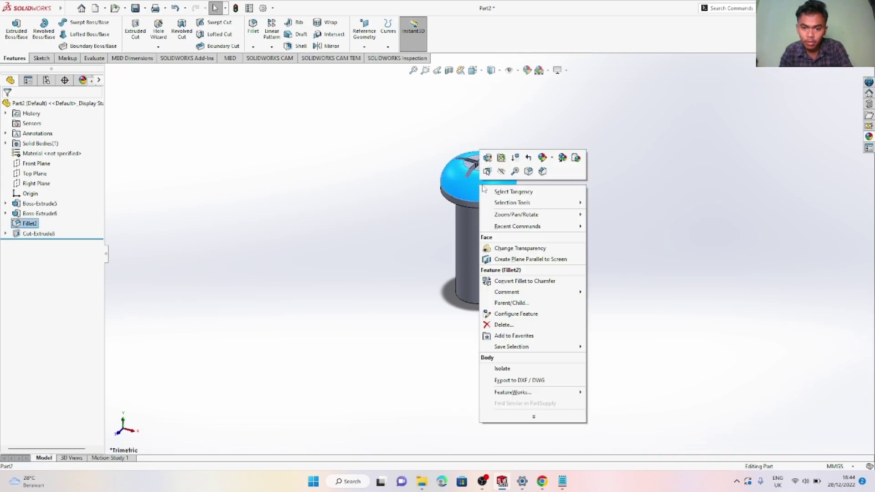
pyautogui.click(550, 160)
pyautogui.click(562, 192)
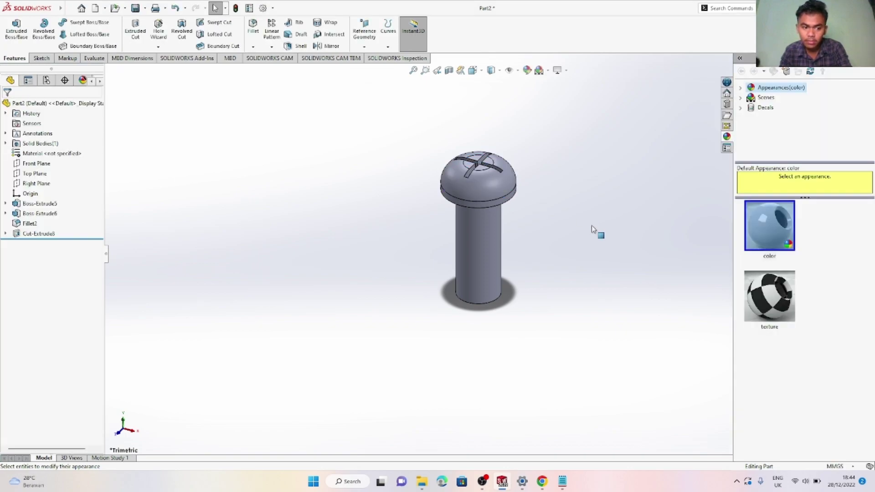
pyautogui.rightClick(470, 231)
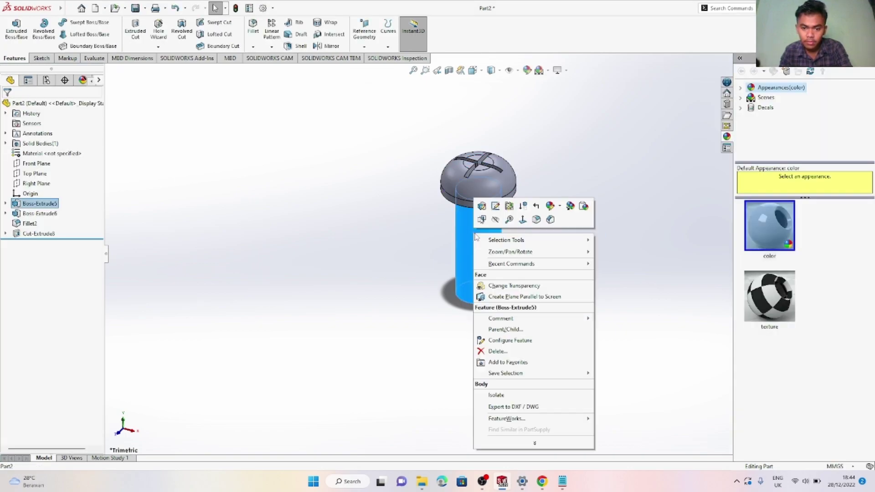
pyautogui.click(561, 207)
pyautogui.click(567, 250)
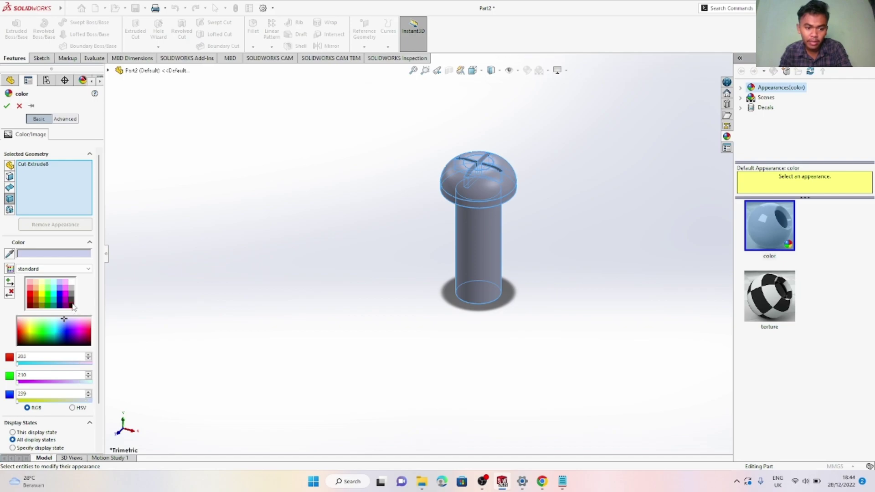
pyautogui.click(73, 307)
pyautogui.scroll(-3, 524, 158)
pyautogui.press('Return')
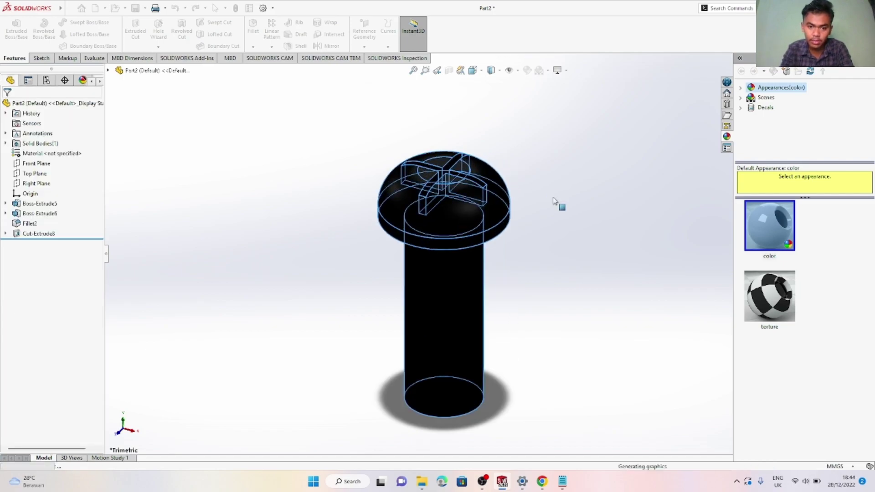
pyautogui.moveTo(549, 190); pyautogui.dragTo(547, 264, button='middle')
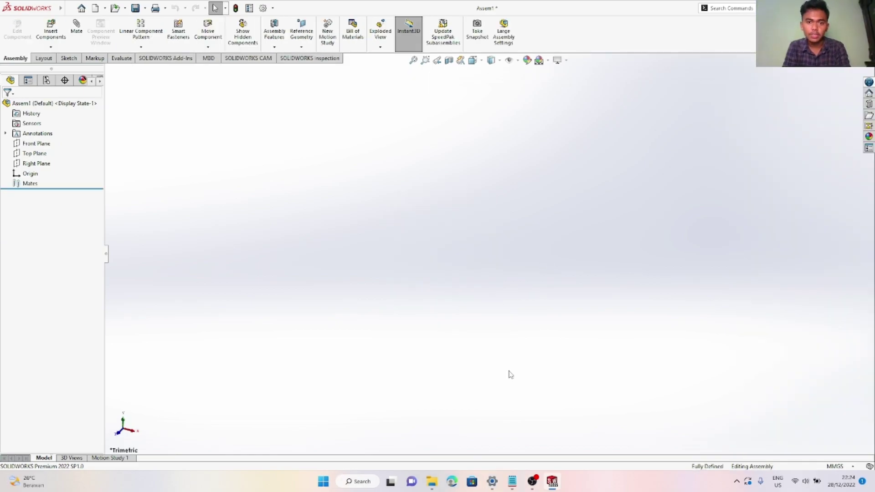
# Insert the "base bawah" part from the Robot Hockey Fiky folder into the empty assembly as its first component
pyautogui.click(49, 31)
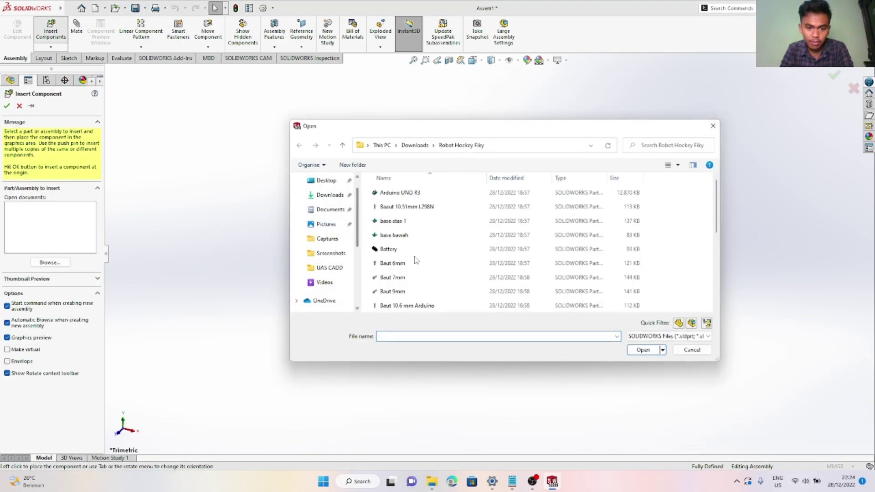
pyautogui.click(396, 235)
pyautogui.click(643, 350)
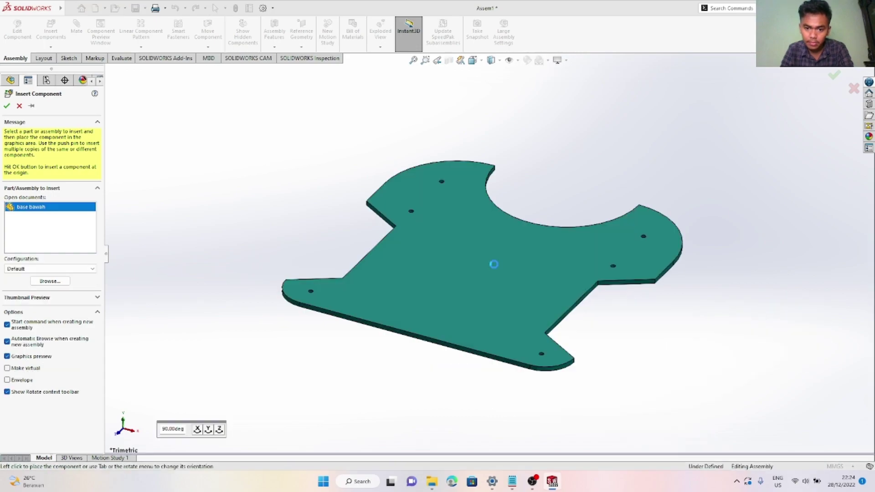
pyautogui.click(494, 264)
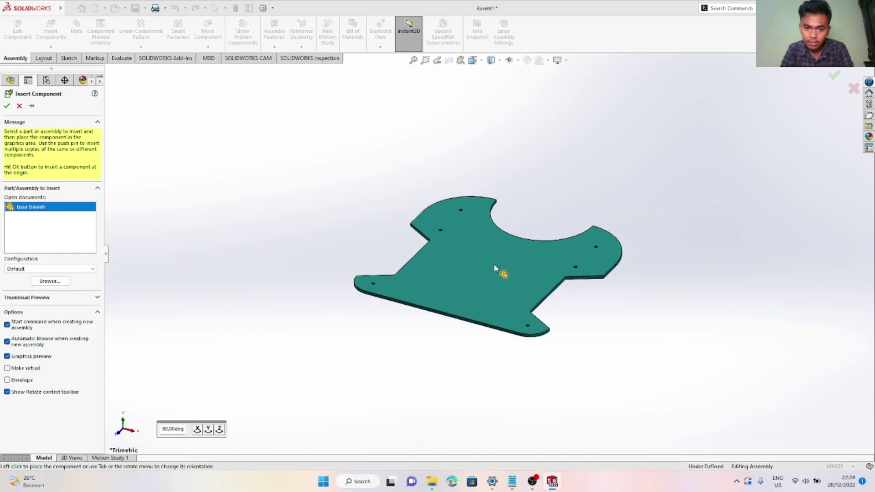
# Insert the "Spacer" part and place it upright in open space beside the base plate
pyautogui.click(50, 31)
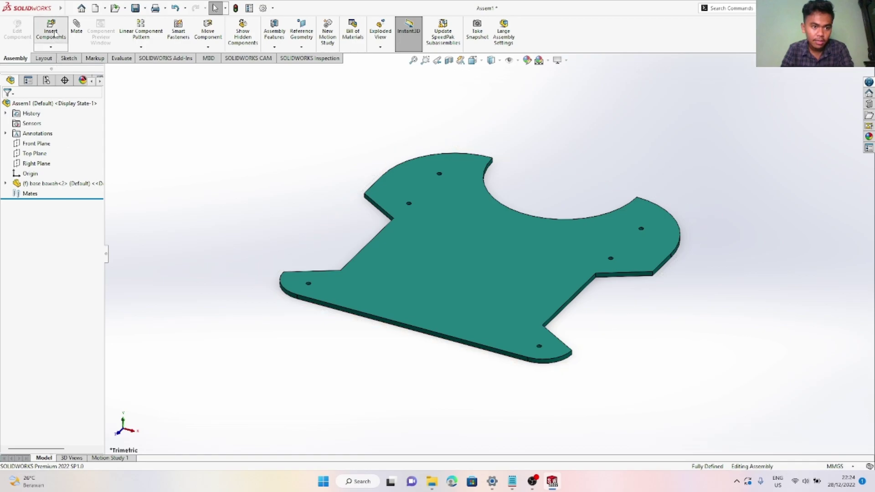
pyautogui.scroll(-5, 388, 278)
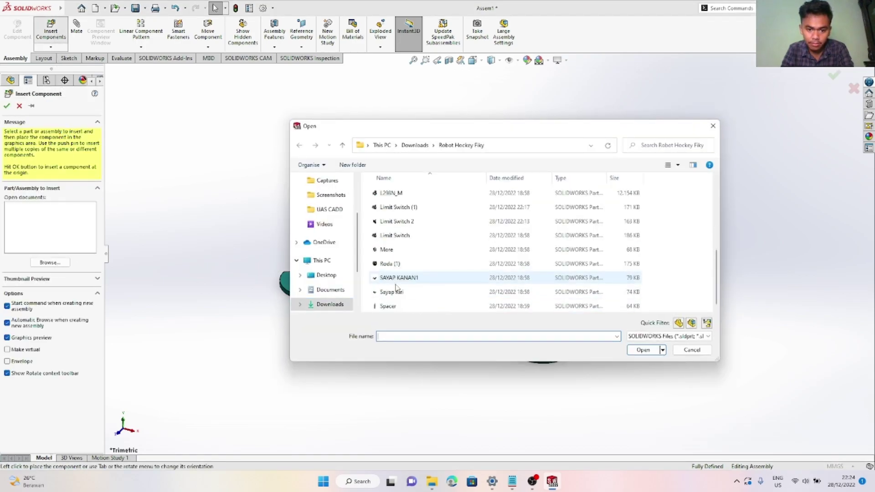
pyautogui.click(393, 306)
pyautogui.click(642, 351)
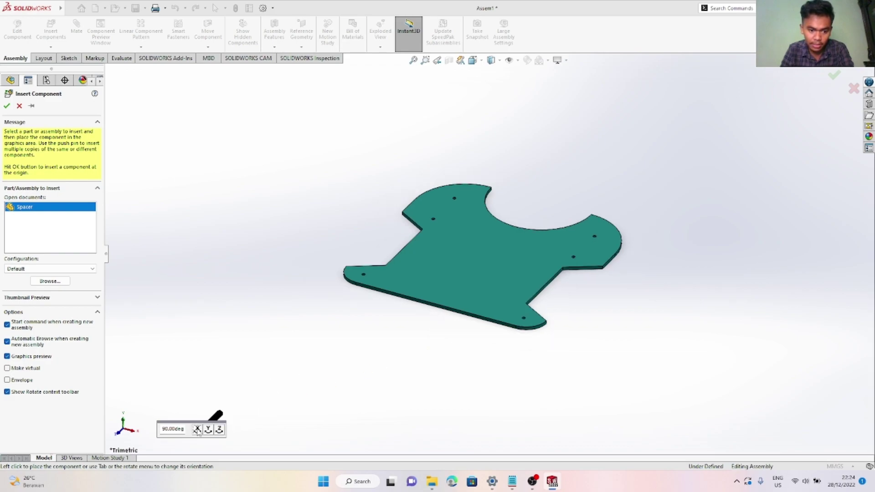
pyautogui.scroll(-3, 613, 379)
pyautogui.click(614, 379)
pyautogui.scroll(-5, 638, 397)
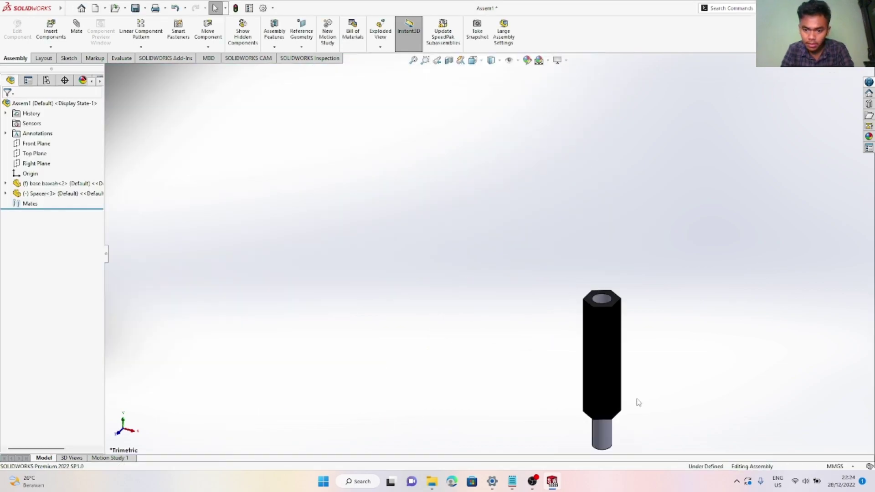
# Copy the spacer and place the duplicate slightly above and beside the first one
pyautogui.scroll(1, 656, 413)
pyautogui.moveTo(645, 409); pyautogui.dragTo(518, 277)
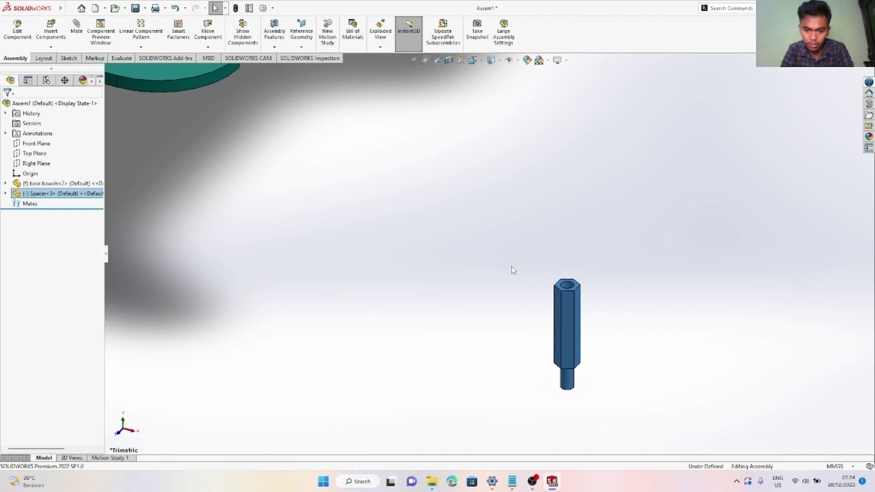
pyautogui.click(619, 258)
pyautogui.hotkey('ctrl', 'v')
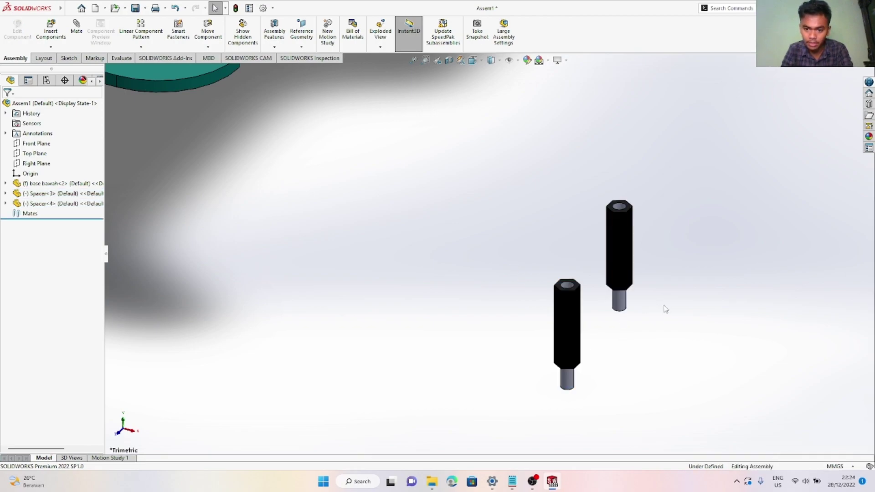
# Add a concentric mate between the upper spacer's round stem and the lower spacer's bore
pyautogui.scroll(-2, 666, 310)
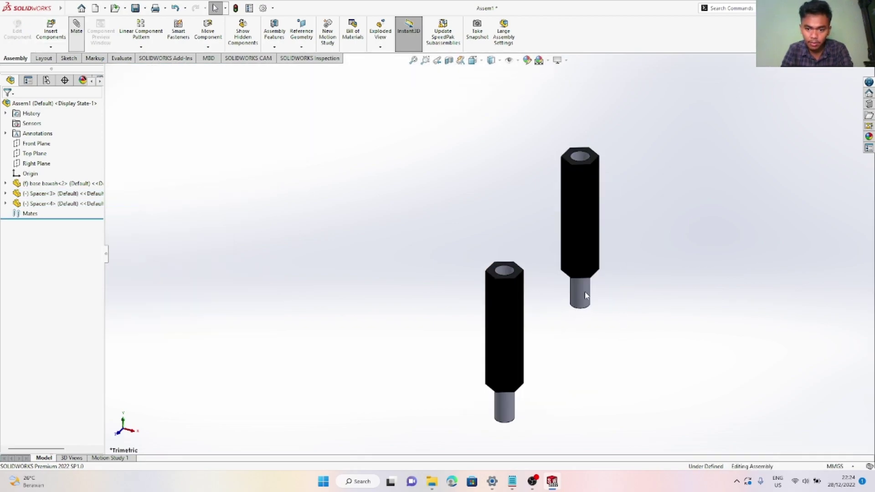
pyautogui.scroll(-3, 588, 292)
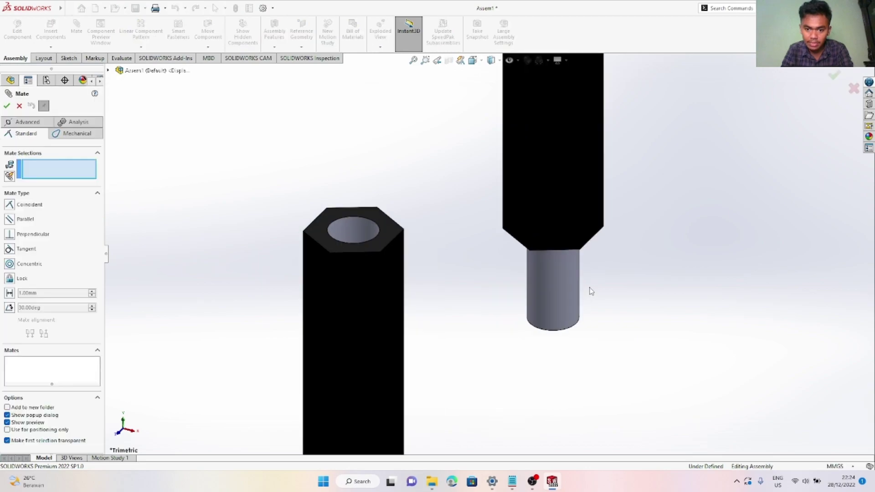
pyautogui.click(570, 272)
pyautogui.scroll(-2, 335, 231)
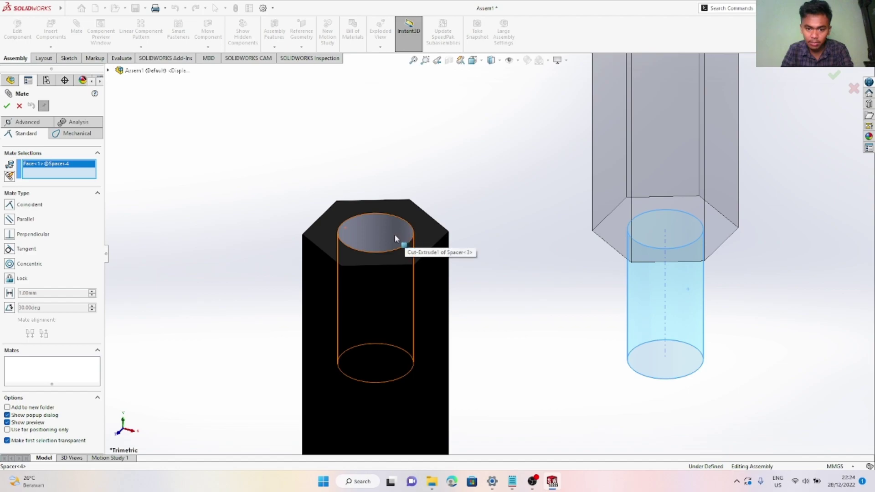
pyautogui.click(395, 235)
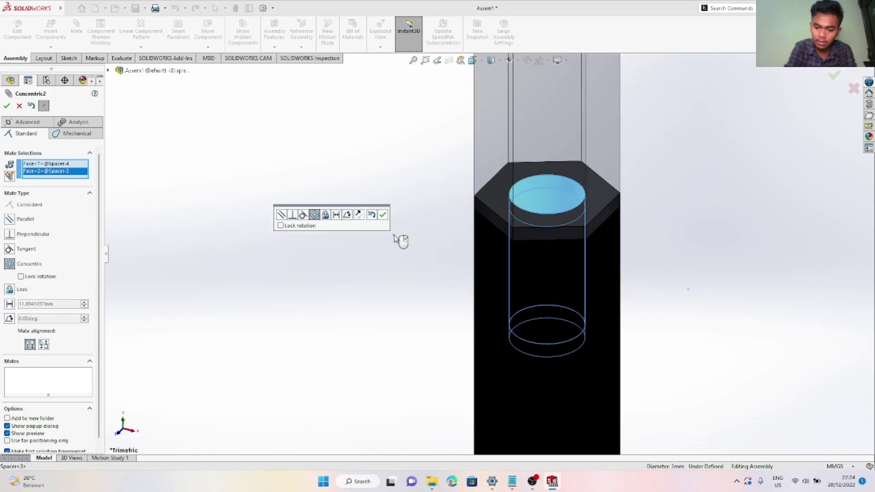
pyautogui.rightClick(395, 236)
# Mate the upper spacer's hexagonal underside coincident with the lower spacer's top face to stack them
pyautogui.scroll(3, 505, 190)
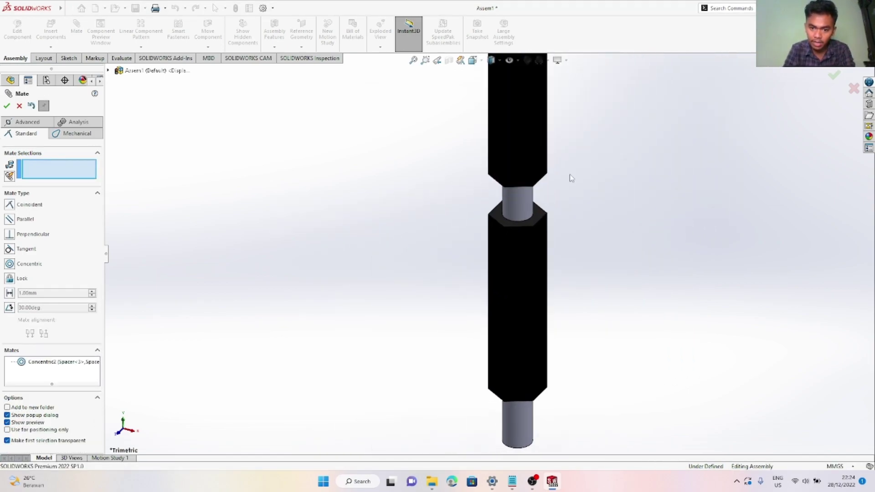
pyautogui.scroll(-2, 571, 178)
pyautogui.click(501, 263)
pyautogui.moveTo(500, 264); pyautogui.dragTo(499, 194, button='middle')
pyautogui.scroll(-3, 498, 191)
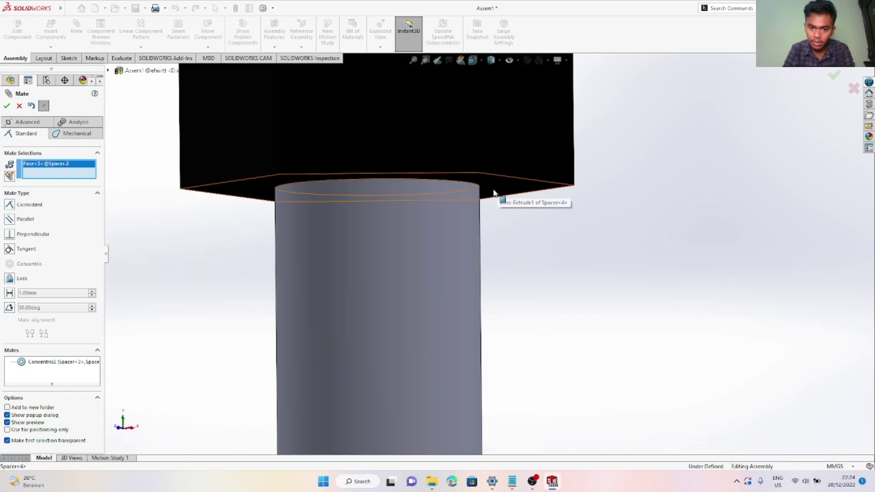
pyautogui.click(494, 194)
pyautogui.press('Return')
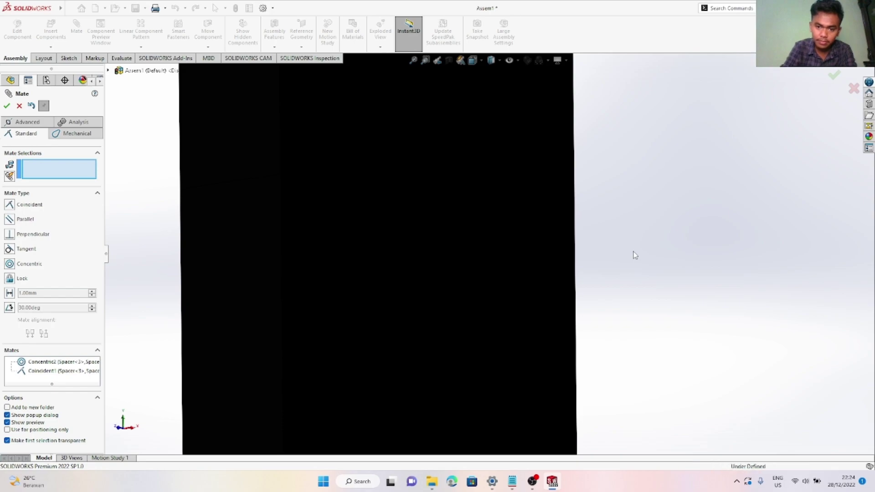
pyautogui.press('Escape')
# Copy the stacked spacer pair and place five duplicates of it beside the base plate
pyautogui.scroll(13, 559, 248)
pyautogui.moveTo(549, 261); pyautogui.dragTo(526, 290, button='middle')
pyautogui.moveTo(556, 305); pyautogui.dragTo(442, 192)
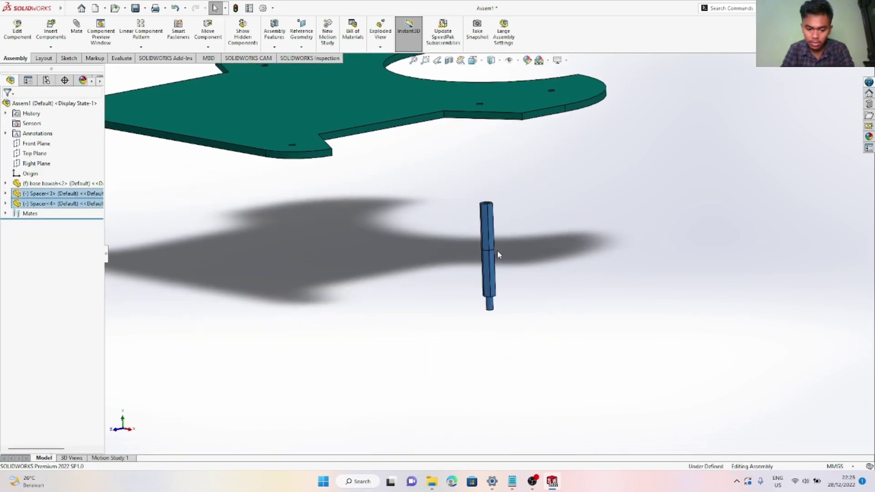
pyautogui.scroll(2, 506, 238)
pyautogui.click(523, 258)
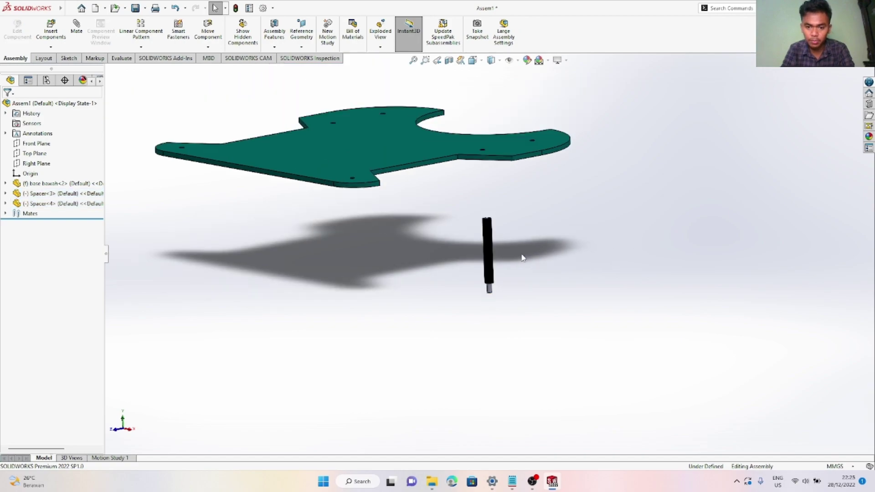
pyautogui.moveTo(518, 256); pyautogui.dragTo(523, 275, button='middle')
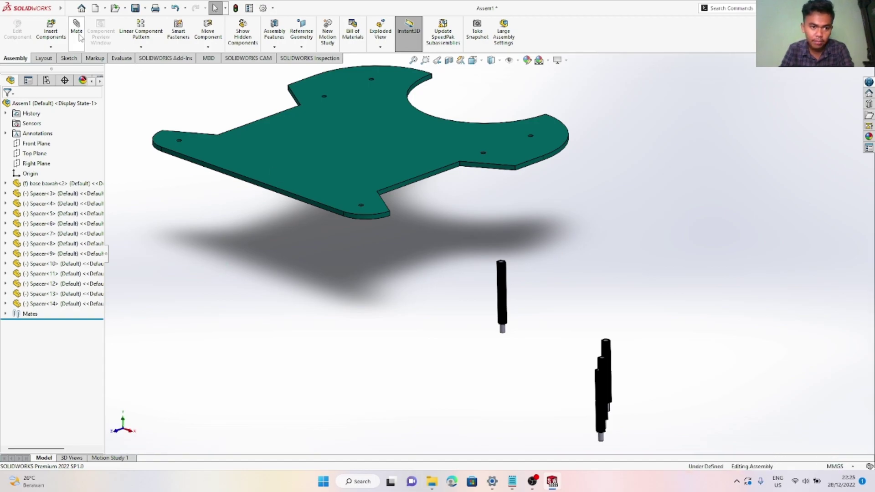
# Mate the first spacer stack's stem concentric with the hole in the base plate's nearest pointed corner
pyautogui.scroll(-6, 515, 331)
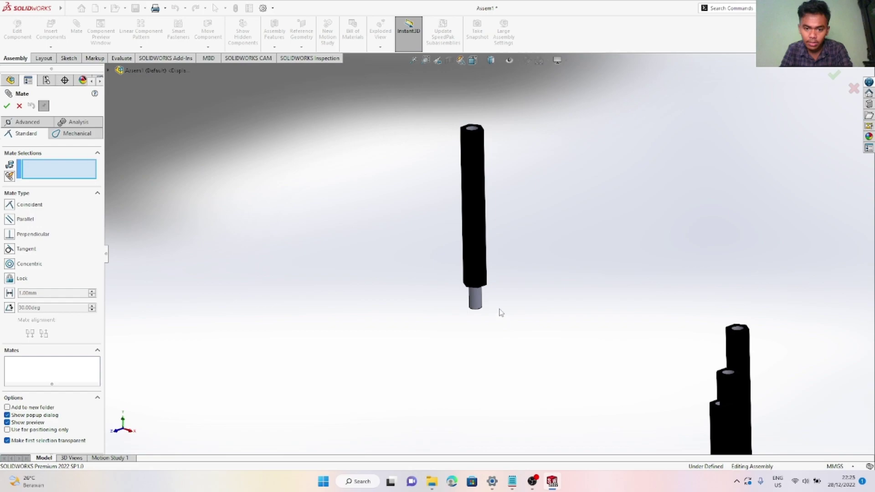
pyautogui.click(454, 274)
pyautogui.scroll(5, 449, 254)
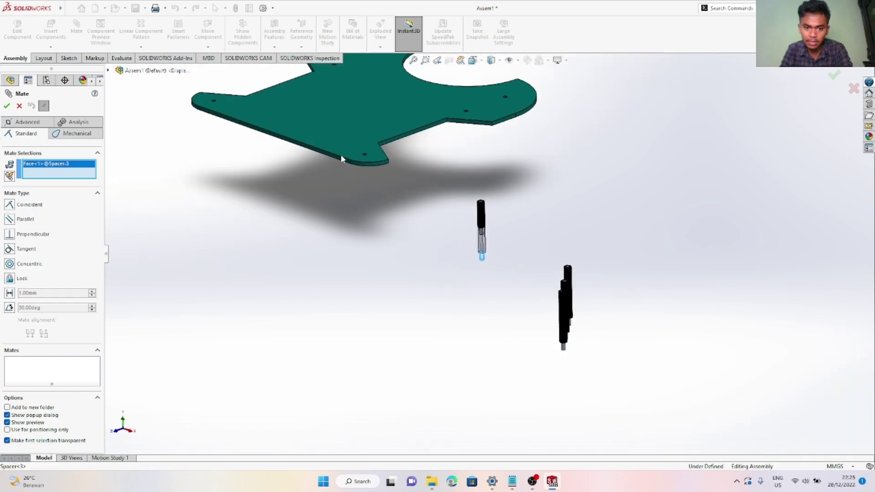
pyautogui.scroll(-8, 418, 170)
pyautogui.scroll(-3, 449, 250)
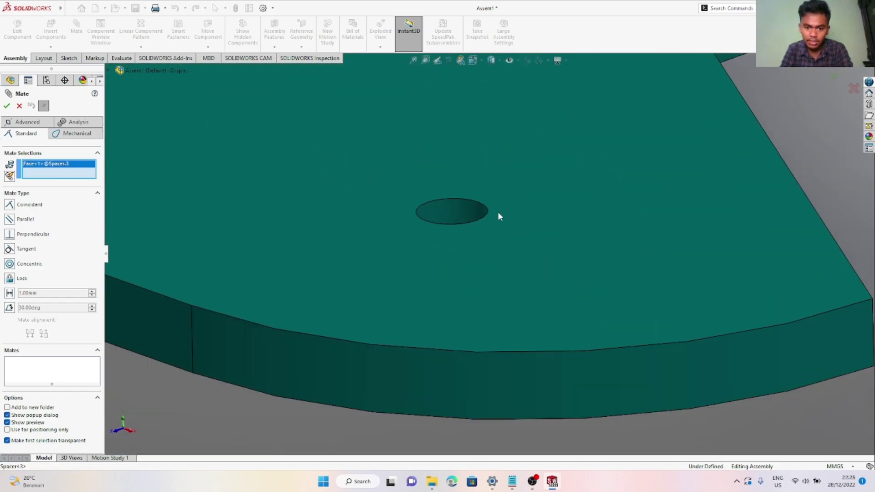
pyautogui.click(470, 210)
pyautogui.press('Return')
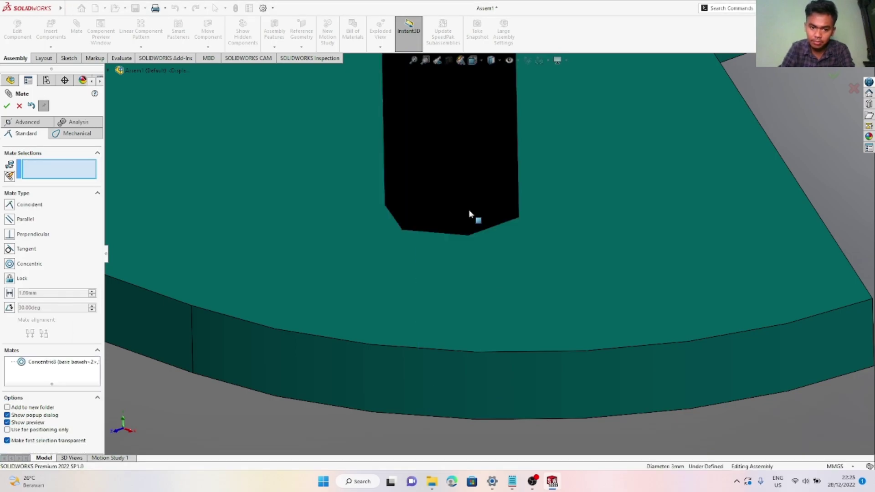
# Mate the second spacer stack's stem concentric with the inner hole near the edge of the base plate's curved wing
pyautogui.scroll(8, 469, 210)
pyautogui.scroll(-6, 592, 360)
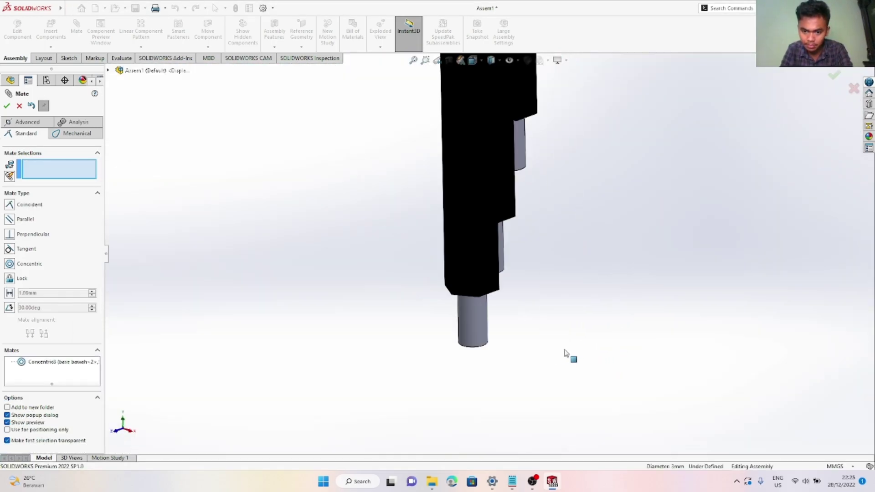
pyautogui.click(484, 328)
pyautogui.scroll(8, 459, 291)
pyautogui.scroll(-5, 457, 211)
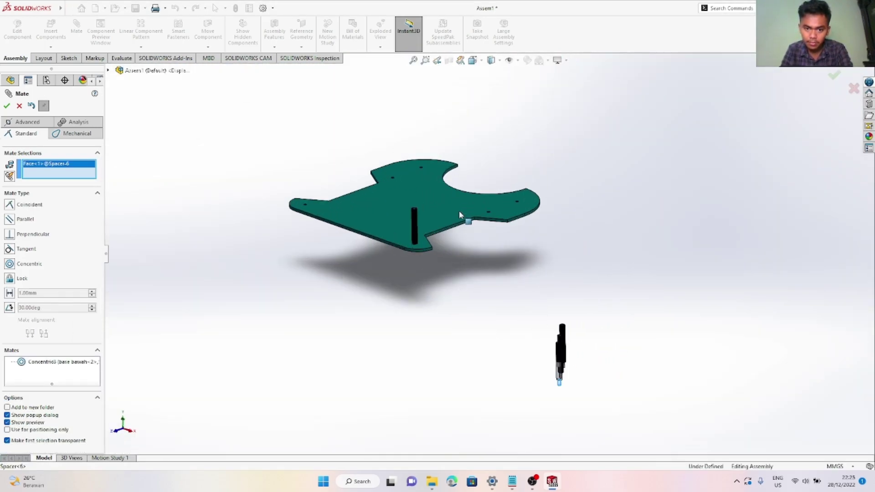
pyautogui.scroll(-5, 521, 240)
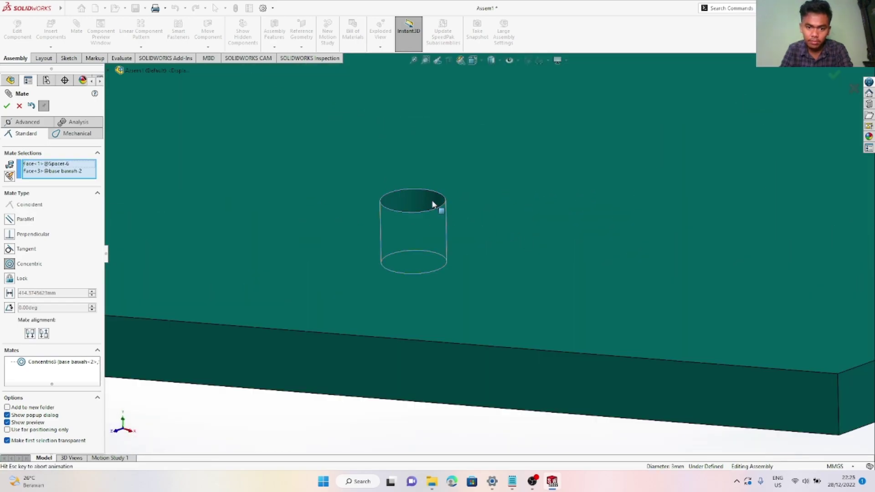
pyautogui.rightClick(433, 205)
# Mate a third spacer stack's stem concentric with another free hole in the base plate
pyautogui.scroll(10, 504, 294)
pyautogui.scroll(-10, 534, 299)
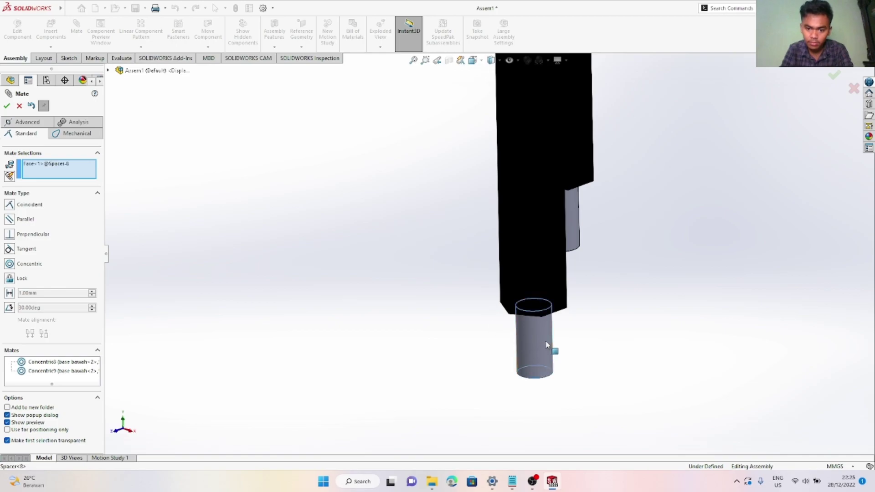
pyautogui.scroll(10, 547, 347)
pyautogui.scroll(-12, 477, 181)
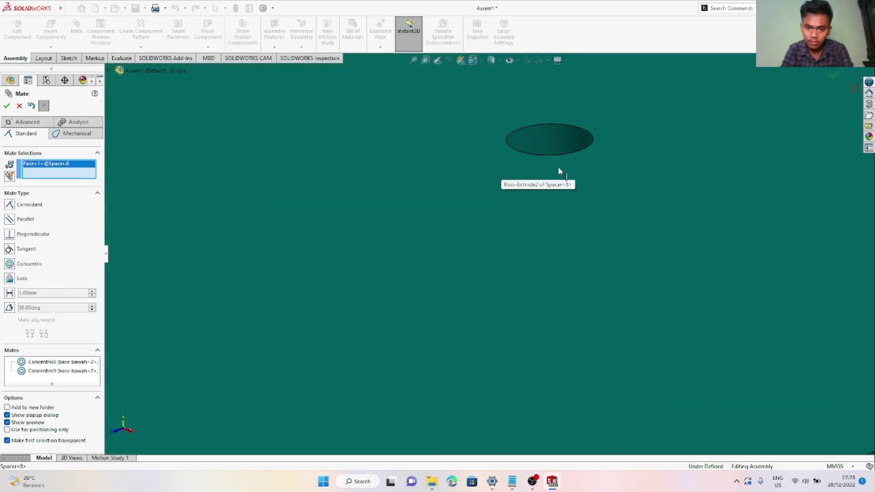
pyautogui.click(578, 145)
pyautogui.rightClick(578, 141)
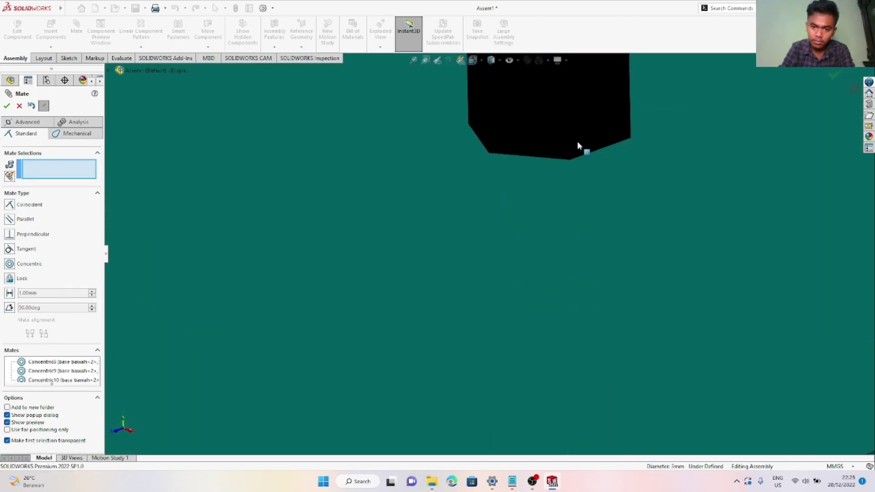
# Mate a fourth spacer stack's stem concentric with the hole in the base plate's narrow left tip
pyautogui.scroll(5, 615, 346)
pyautogui.scroll(3, 561, 365)
pyautogui.scroll(-10, 542, 410)
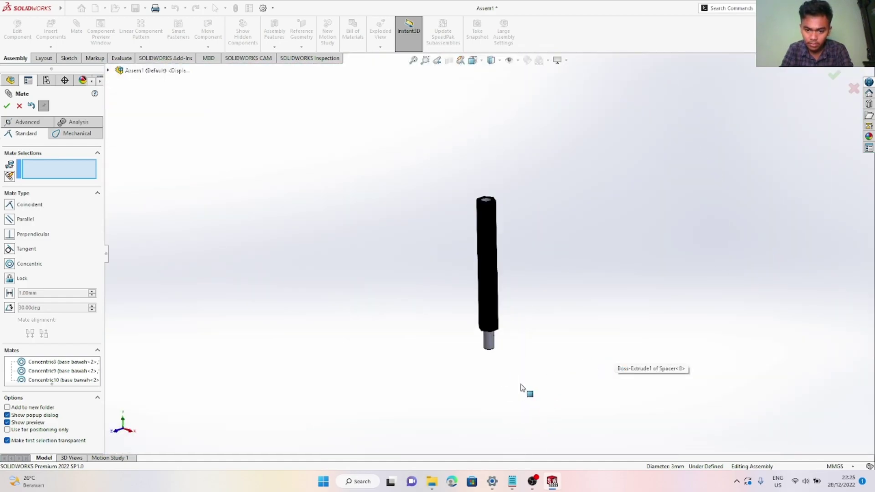
pyautogui.click(511, 331)
pyautogui.scroll(8, 479, 256)
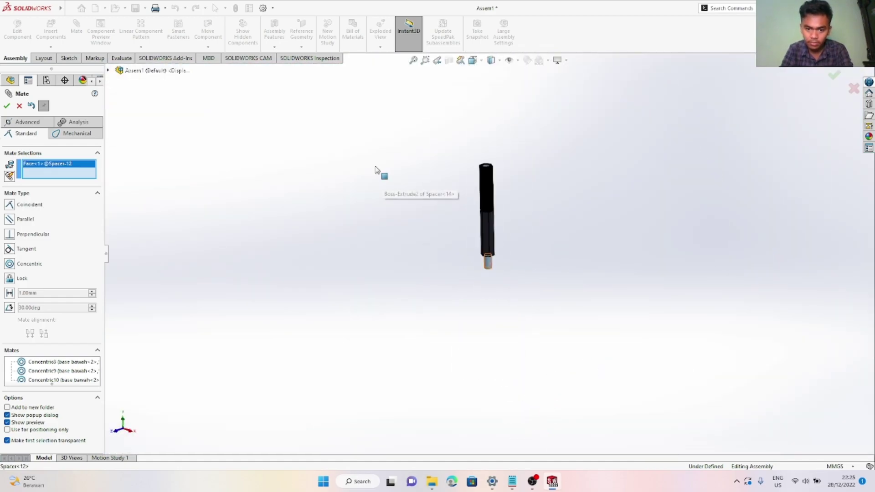
pyautogui.scroll(-10, 290, 157)
pyautogui.scroll(-8, 283, 173)
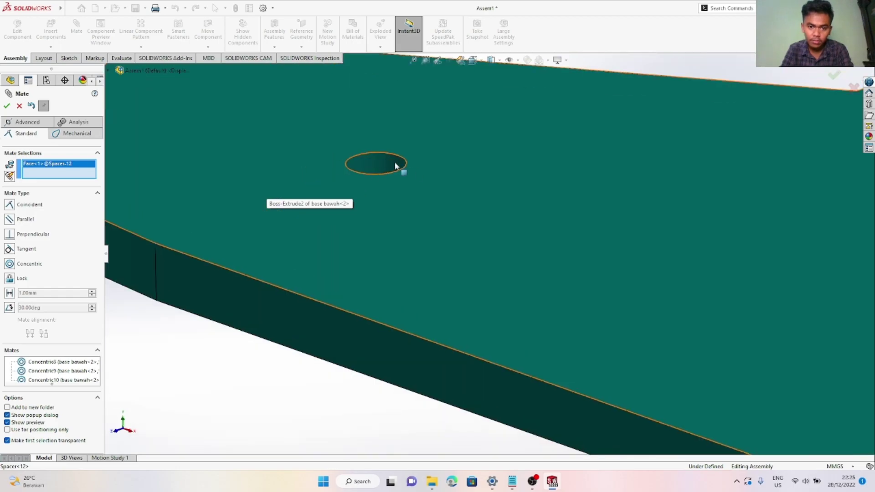
pyautogui.click(391, 164)
pyautogui.press('Return')
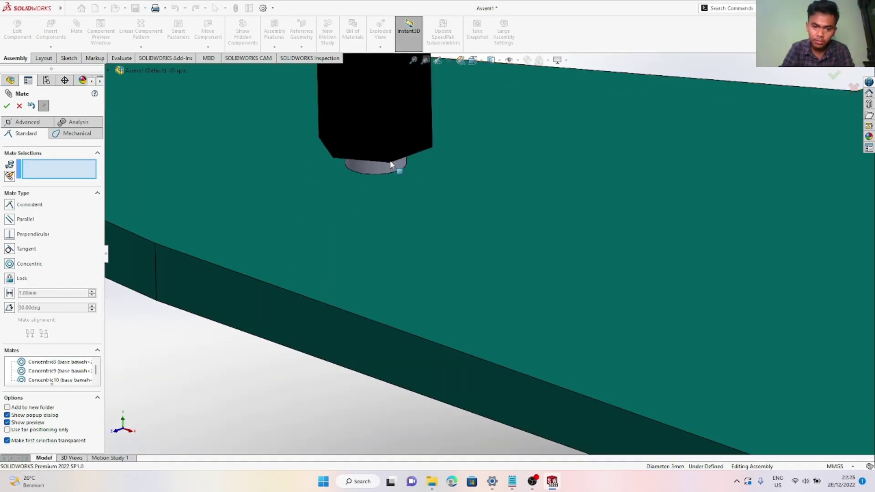
# Select the stem face of the remaining loose spacer stack for mating with a free hole in the base plate
pyautogui.scroll(10, 572, 317)
pyautogui.scroll(-10, 684, 367)
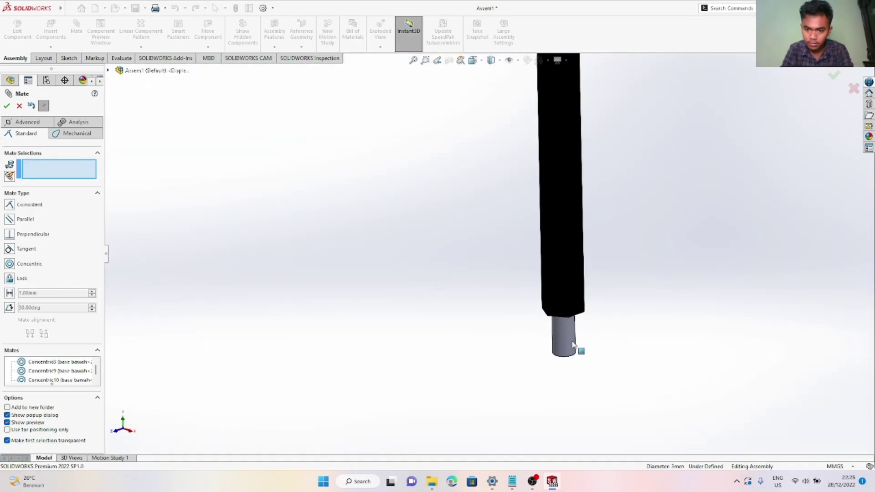
pyautogui.click(569, 336)
pyautogui.scroll(10, 569, 336)
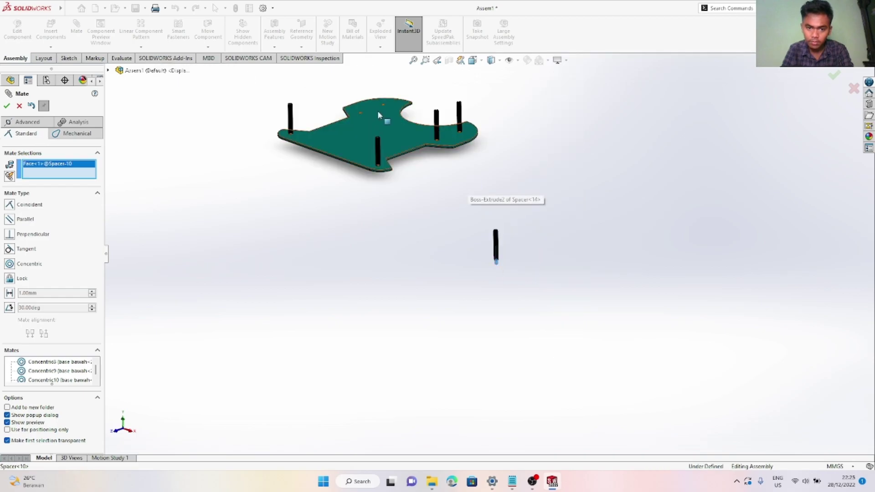
# Add a concentric mate between the lower pin of Spacer<10> and the empty hole near the notch in base bawah<2>
pyautogui.scroll(-10, 392, 118)
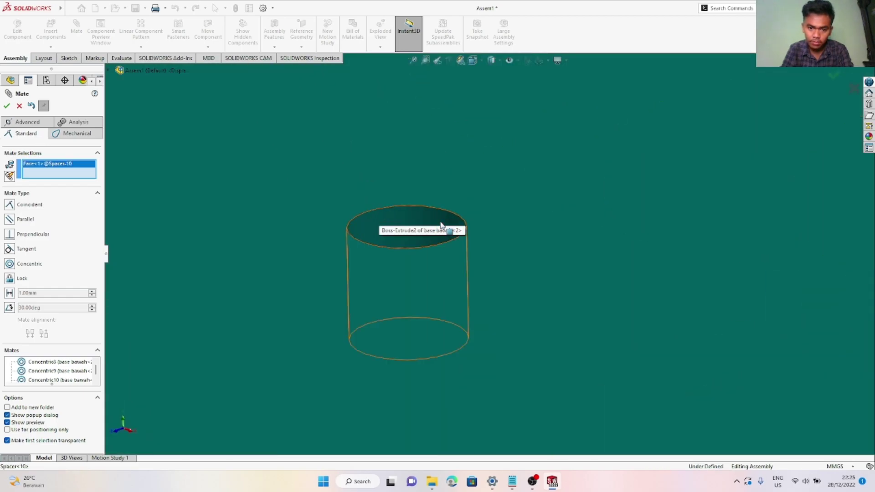
pyautogui.click(441, 225)
pyautogui.press('Return')
pyautogui.scroll(5, 526, 292)
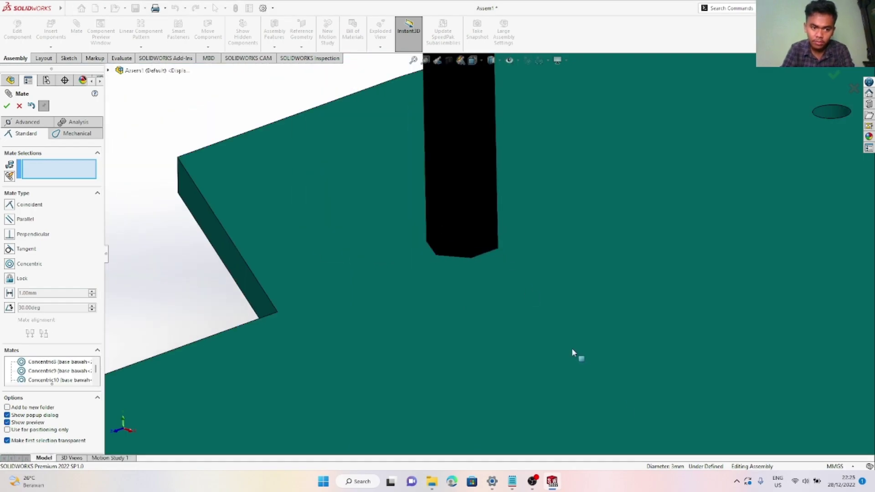
# Add a concentric mate between the lower pin of Spacer<14> and the last empty hole in base bawah<2>, and close the Mate tool
pyautogui.scroll(5, 656, 354)
pyautogui.scroll(-8, 547, 327)
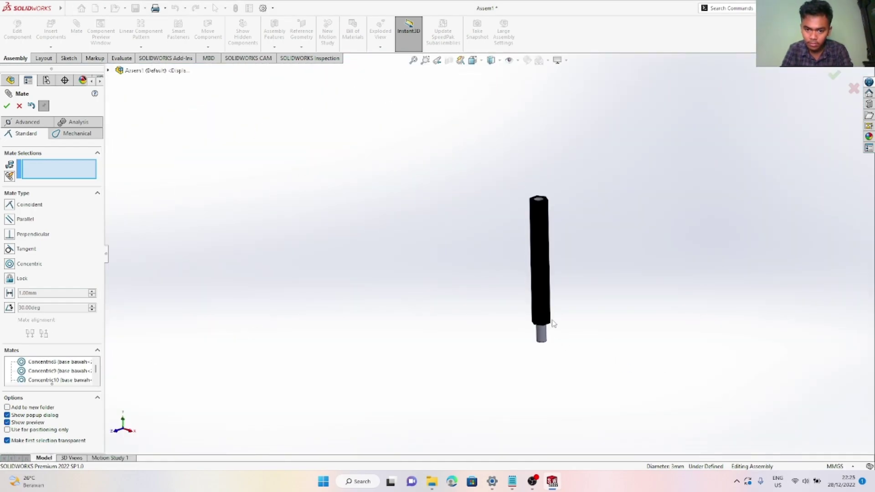
pyautogui.scroll(-3, 546, 312)
pyautogui.click(501, 322)
pyautogui.scroll(5, 469, 221)
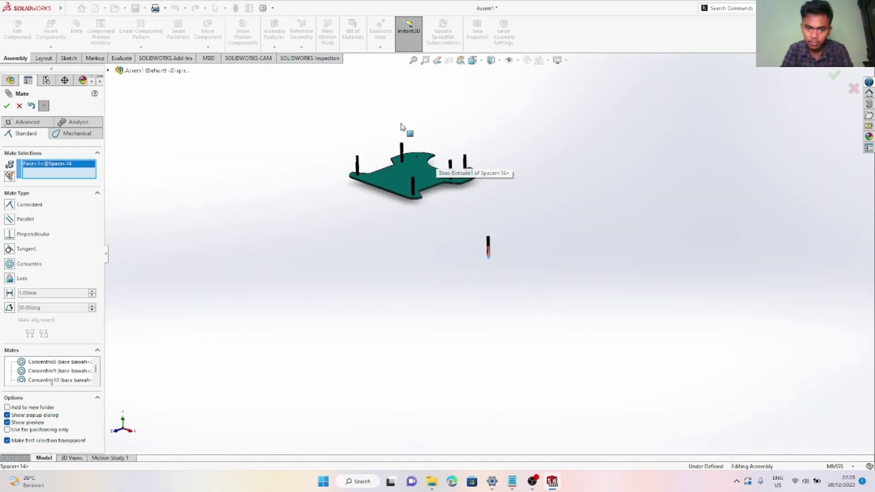
pyautogui.scroll(-5, 468, 199)
pyautogui.scroll(-5, 470, 200)
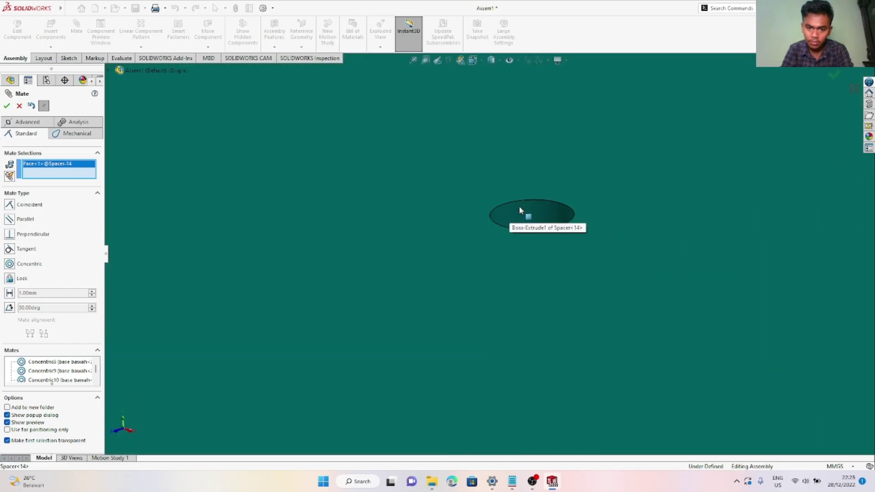
pyautogui.click(561, 218)
pyautogui.press('Return')
pyautogui.press('Return')
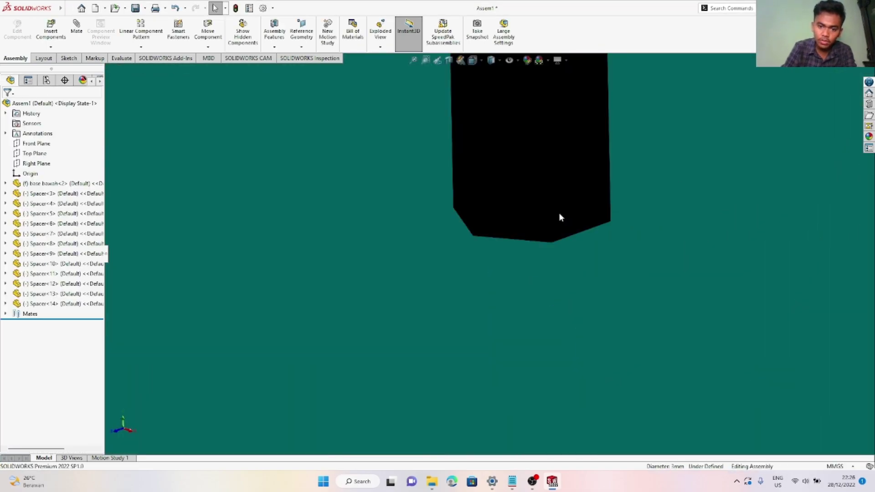
# Mate the upper face of base bawah<2> coincident with the shoulder underside of the spacer at the plate's notched front corner
pyautogui.scroll(5, 548, 267)
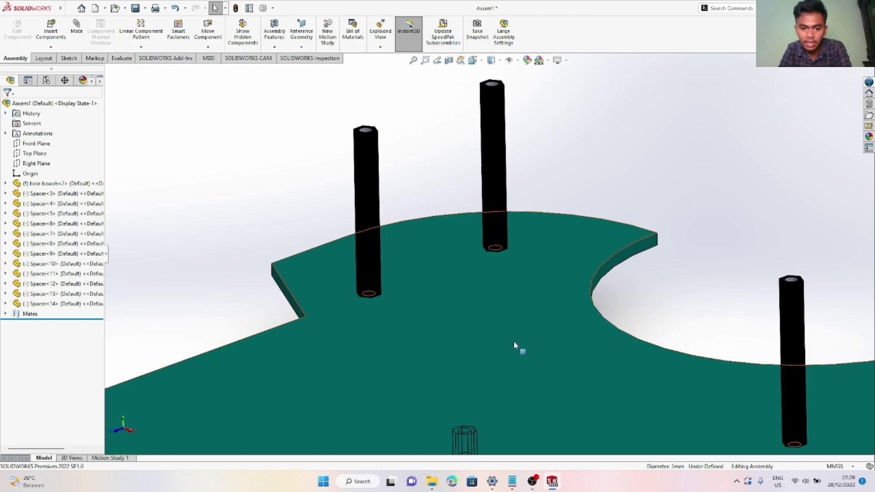
pyautogui.scroll(3, 633, 299)
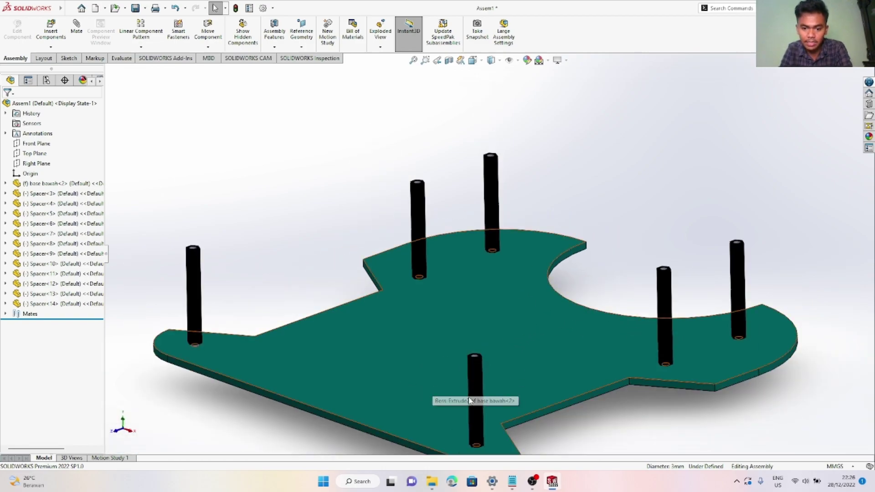
pyautogui.scroll(1, 474, 410)
pyautogui.scroll(-6, 470, 387)
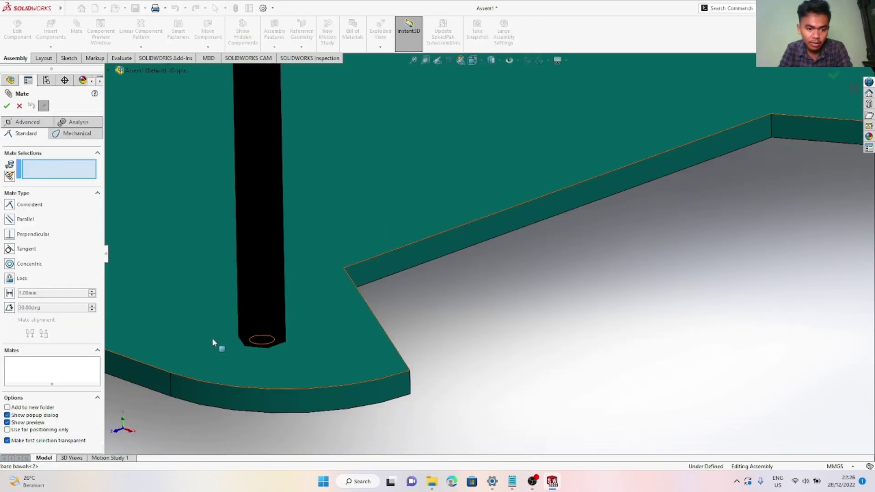
pyautogui.click(212, 338)
pyautogui.scroll(3, 240, 321)
pyautogui.scroll(-6, 230, 376)
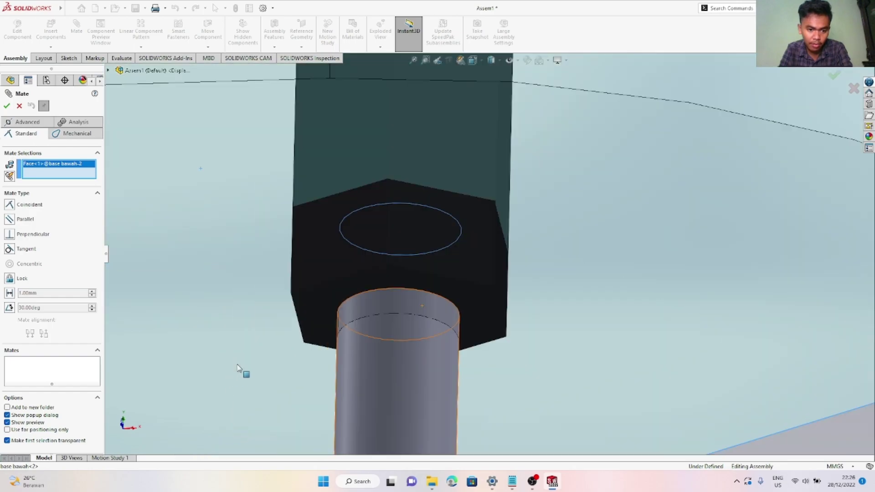
pyautogui.click(321, 321)
pyautogui.rightClick(320, 320)
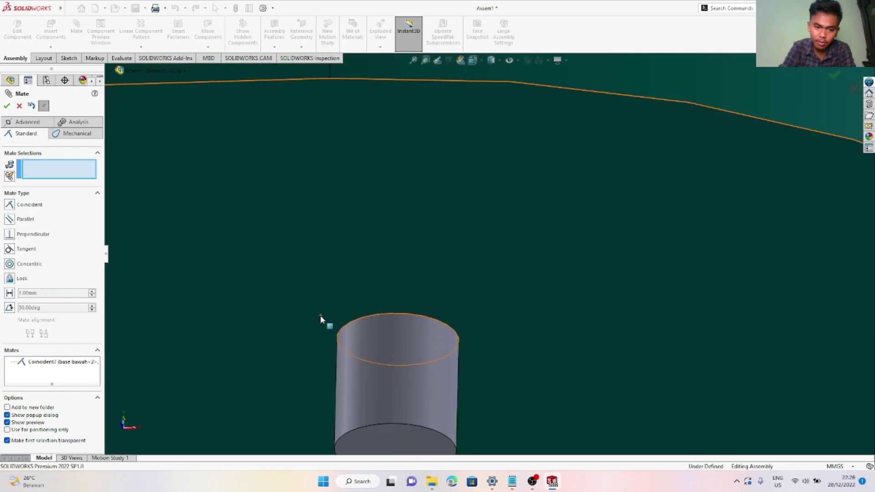
# Add a coincident mate between the upper face of base bawah<2> and the hexagonal shoulder underside of Spacer<6>
pyautogui.scroll(5, 480, 332)
pyautogui.moveTo(502, 311); pyautogui.dragTo(475, 307, button='middle')
pyautogui.scroll(-3, 470, 320)
pyautogui.scroll(-6, 469, 319)
pyautogui.click(506, 187)
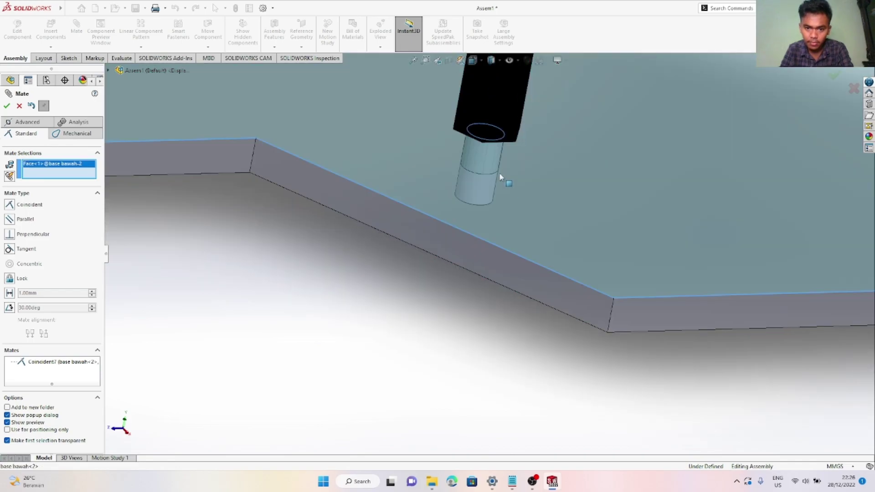
pyautogui.scroll(-3, 495, 180)
pyautogui.moveTo(483, 215); pyautogui.dragTo(512, 256, button='middle')
pyautogui.scroll(-2, 503, 253)
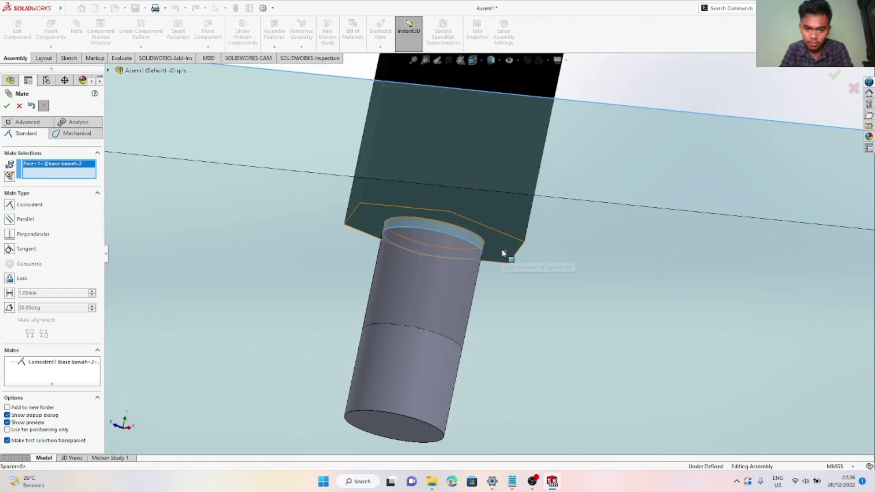
pyautogui.click(504, 253)
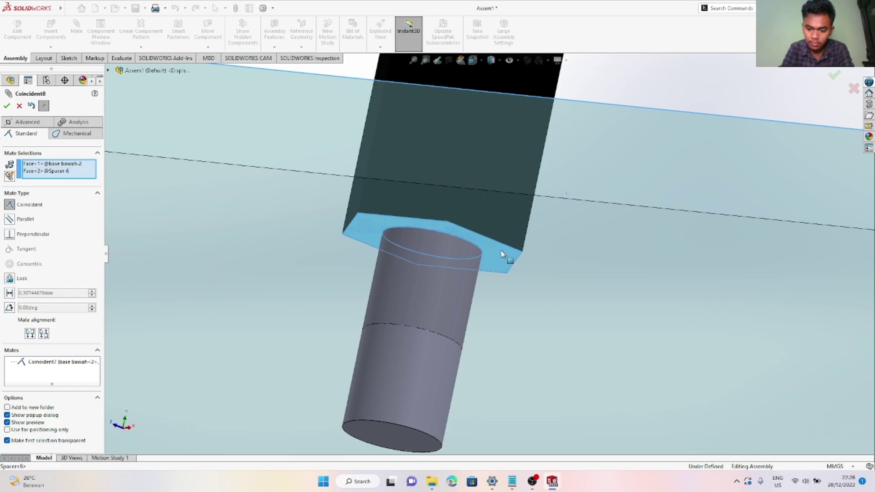
pyautogui.rightClick(545, 278)
# Add a coincident mate between the upper face of base bawah<2> and the hexagonal shoulder underside of Spacer<8>
pyautogui.scroll(4, 621, 292)
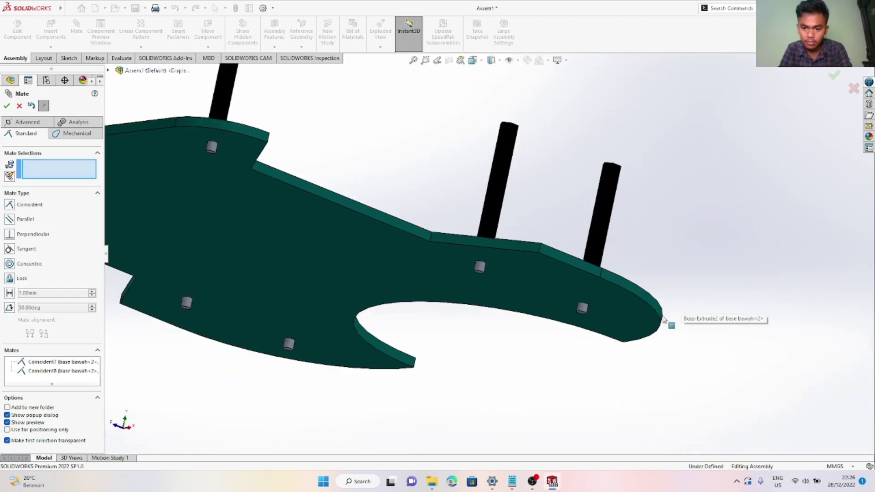
pyautogui.scroll(-4, 620, 294)
pyautogui.click(620, 295)
pyautogui.scroll(-5, 604, 297)
pyautogui.moveTo(603, 296); pyautogui.dragTo(611, 192, button='middle')
pyautogui.moveTo(599, 275); pyautogui.dragTo(586, 307, button='middle')
pyautogui.scroll(-5, 587, 310)
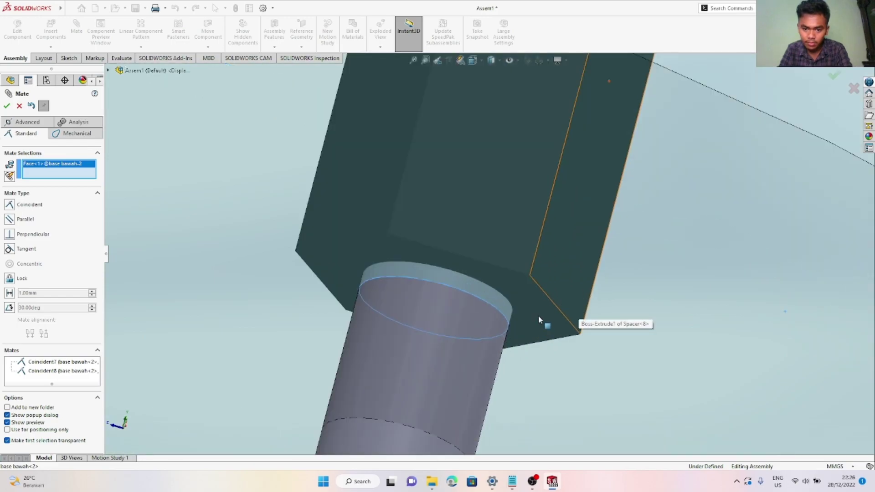
pyautogui.click(540, 319)
pyautogui.rightClick(540, 317)
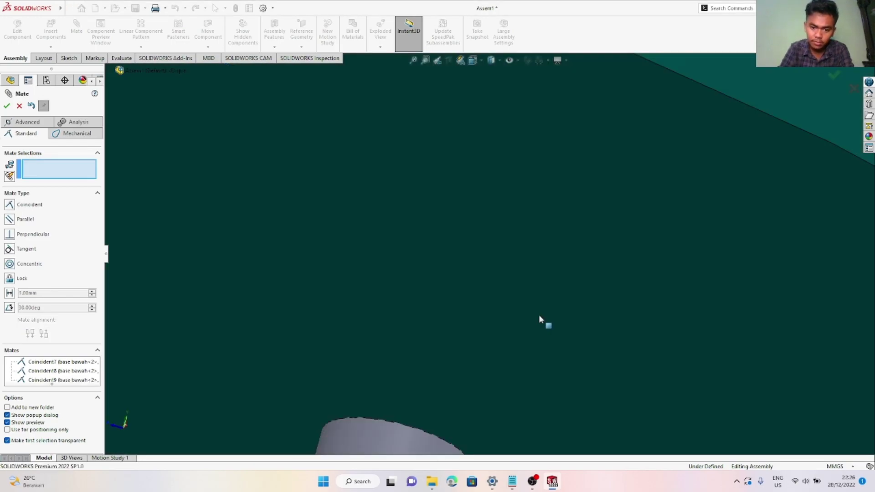
# Add a coincident mate between the upper face of base bawah<2> and the hexagonal shoulder underside of Spacer<14>
pyautogui.scroll(5, 605, 346)
pyautogui.moveTo(603, 358); pyautogui.dragTo(414, 322, button='middle')
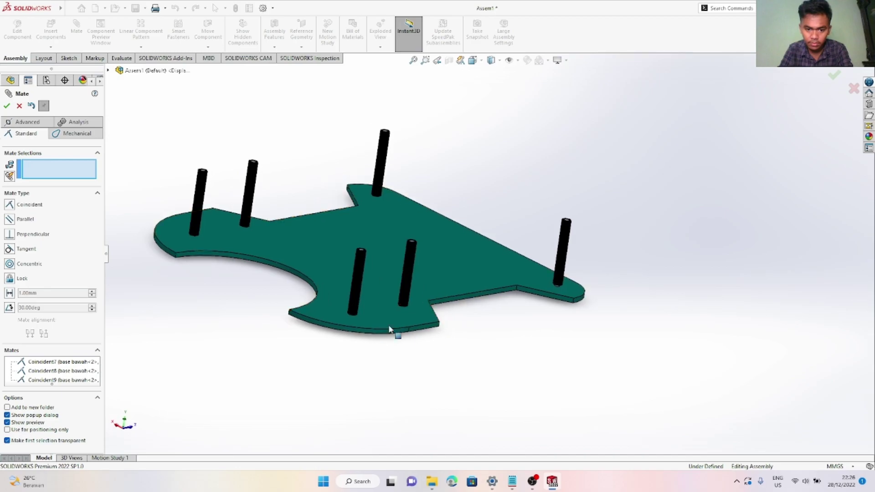
pyautogui.click(365, 316)
pyautogui.scroll(-8, 365, 314)
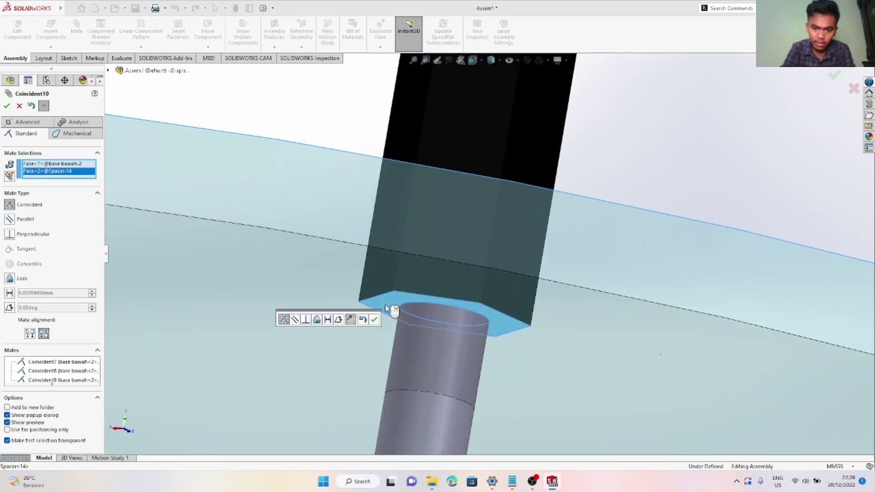
pyautogui.rightClick(385, 305)
# Add a coincident mate between the plate's upper face and the shoulder underside of the spacer beside Spacer<14>, nearest the notch
pyautogui.scroll(4, 663, 322)
pyautogui.moveTo(664, 323); pyautogui.dragTo(635, 371, button='middle')
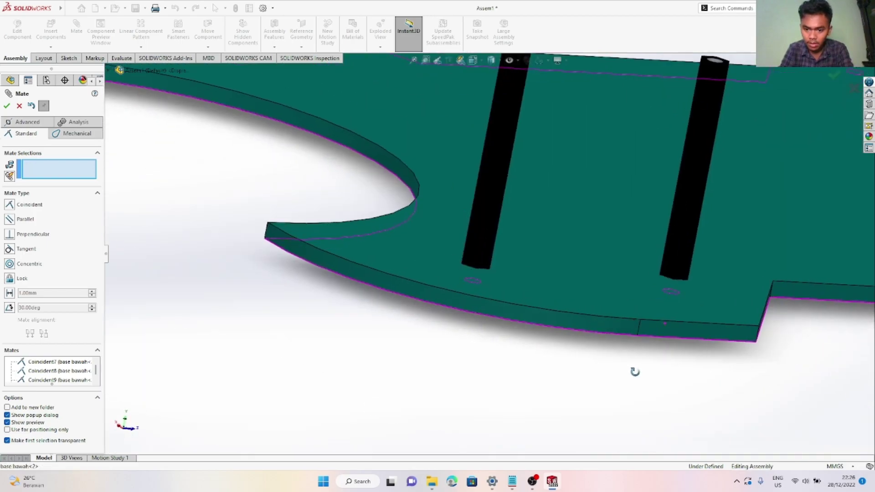
pyautogui.click(684, 297)
pyautogui.scroll(-5, 684, 297)
pyautogui.click(607, 250)
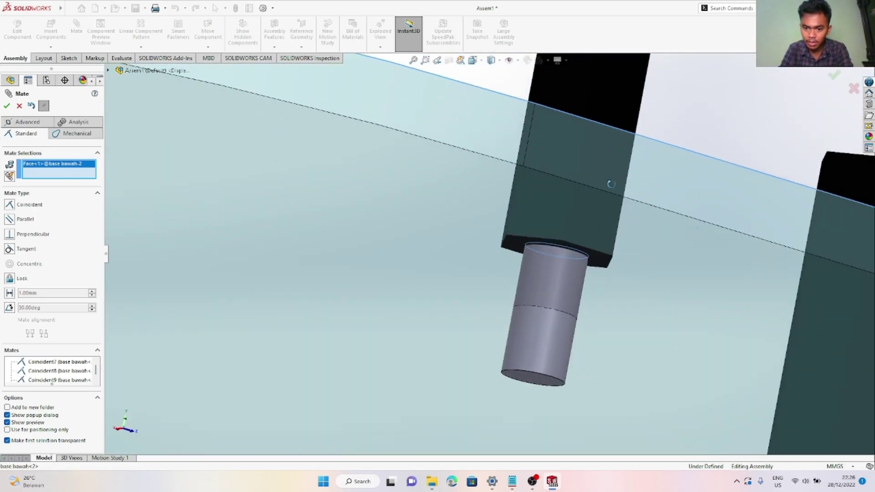
pyautogui.rightClick(597, 268)
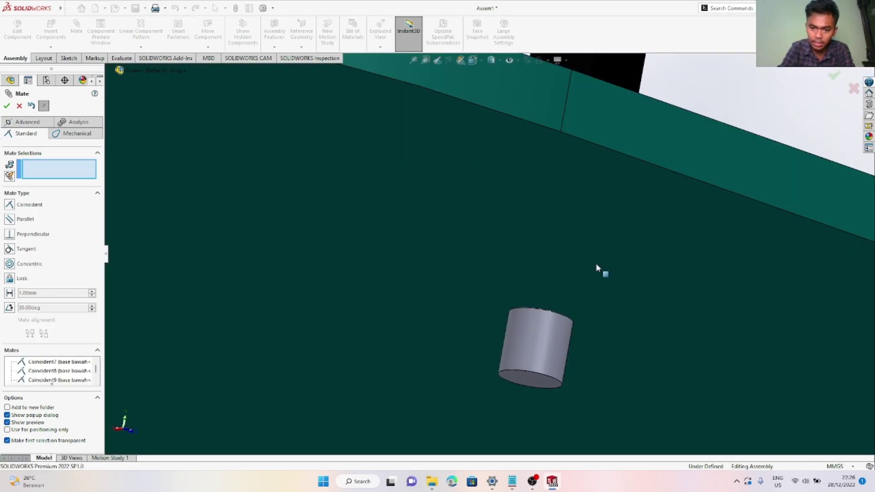
# Add a coincident mate between the plate's upper face and the shoulder underside of Spacer<12>, and close the Mate tool
pyautogui.scroll(8, 680, 313)
pyautogui.moveTo(871, 348); pyautogui.dragTo(684, 386, button='middle')
pyautogui.scroll(-5, 524, 387)
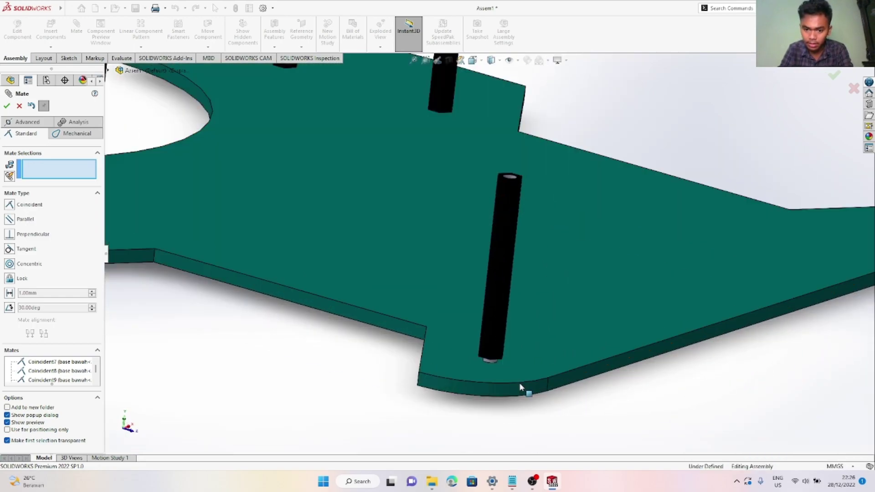
pyautogui.click(519, 339)
pyautogui.scroll(-4, 485, 335)
pyautogui.moveTo(462, 322); pyautogui.dragTo(438, 319, button='middle')
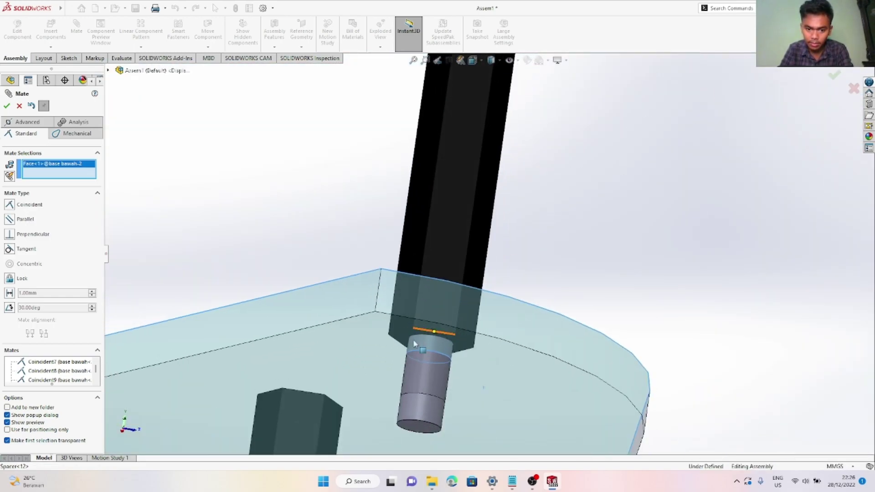
pyautogui.scroll(-4, 409, 329)
pyautogui.click(417, 308)
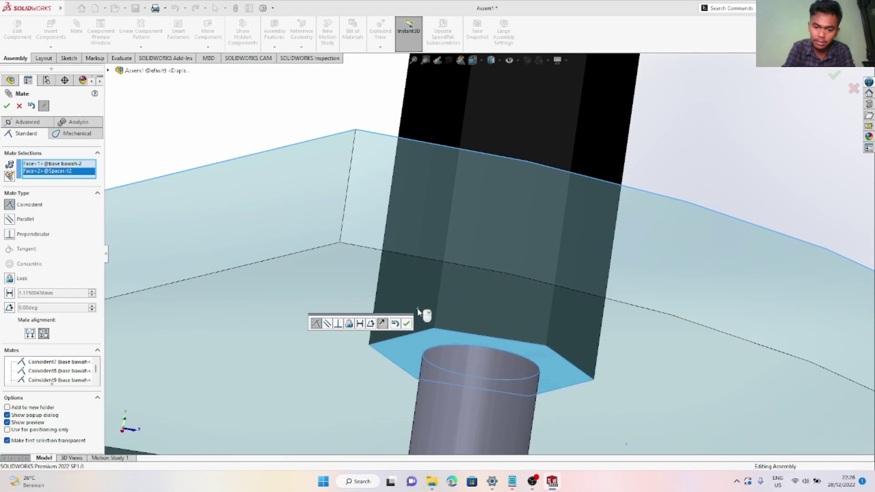
pyautogui.rightClick(418, 309)
pyautogui.press('Escape')
pyautogui.scroll(10, 495, 256)
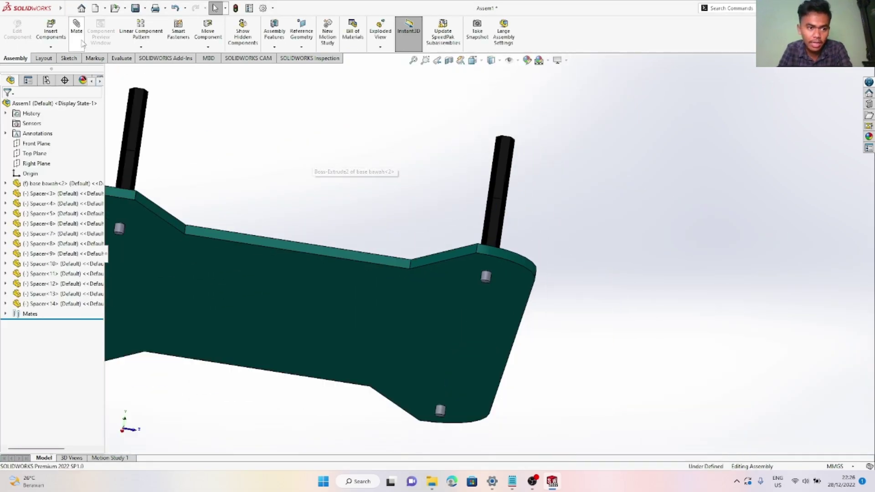
# Insert the nut part More from the Robot Hockey Fiky folder and place it below the base plate
pyautogui.click(49, 31)
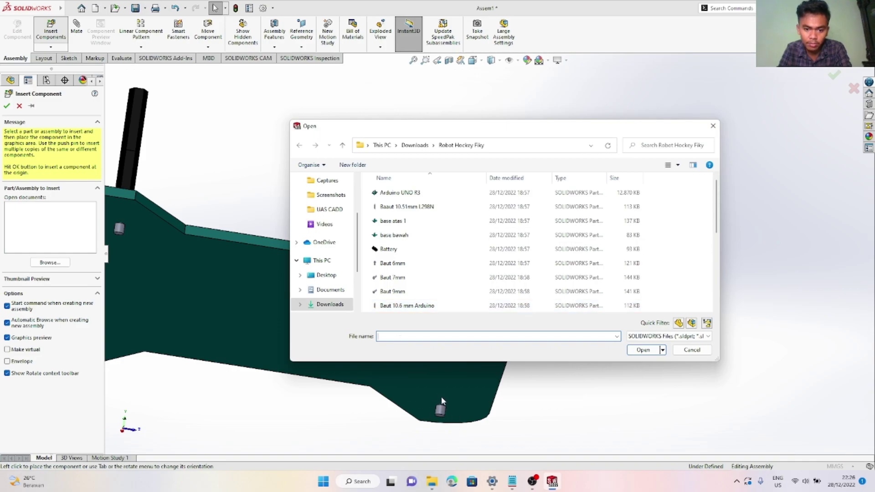
pyautogui.scroll(-5, 395, 287)
pyautogui.click(388, 276)
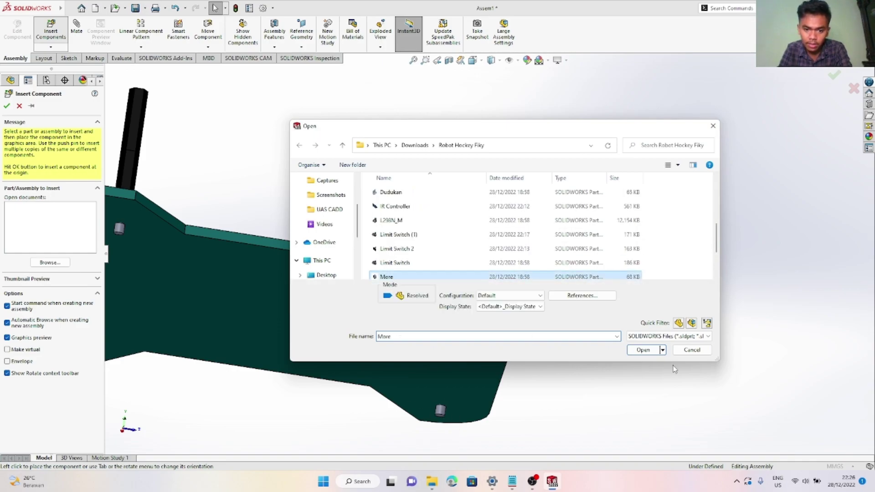
pyautogui.click(643, 350)
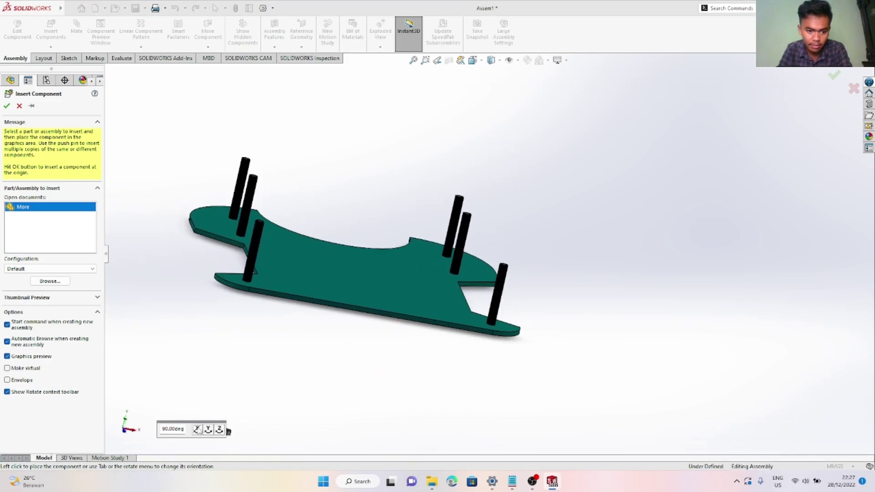
pyautogui.scroll(-3, 262, 355)
pyautogui.click(262, 354)
# Copy the More nut beneath the base plate until there are six instances, one for each spacer pin
pyautogui.scroll(-6, 260, 383)
pyautogui.moveTo(394, 335); pyautogui.dragTo(224, 191)
pyautogui.scroll(3, 326, 281)
pyautogui.scroll(3, 425, 269)
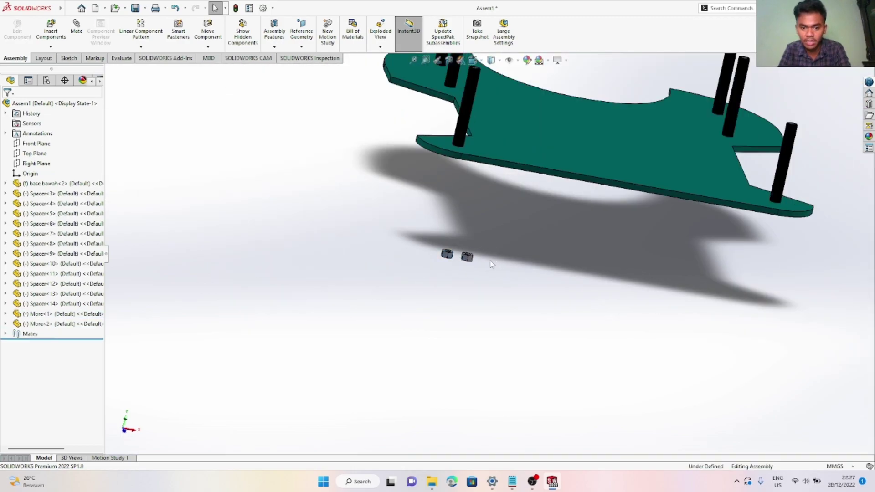
pyautogui.click(451, 231)
# Add a concentric mate between the hole of nut More<6> and the protruding pin of Spacer<12> under the plate
pyautogui.moveTo(490, 277); pyautogui.dragTo(362, 225, button='middle')
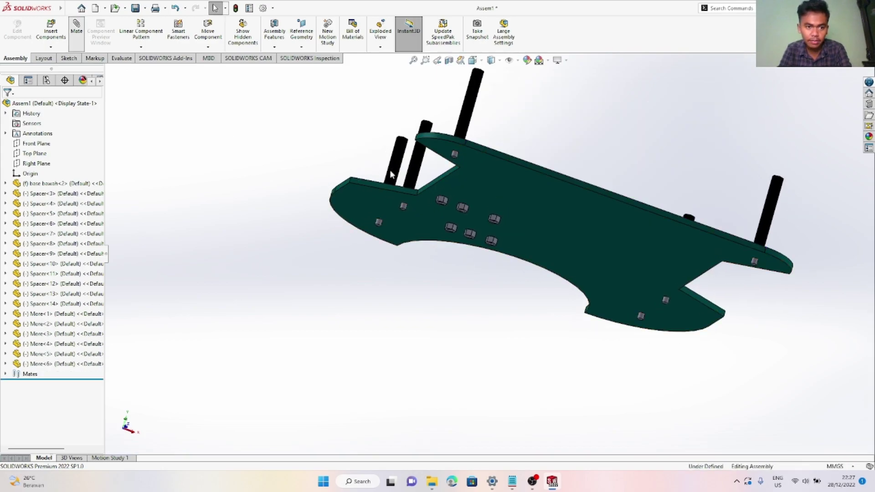
pyautogui.scroll(-5, 442, 203)
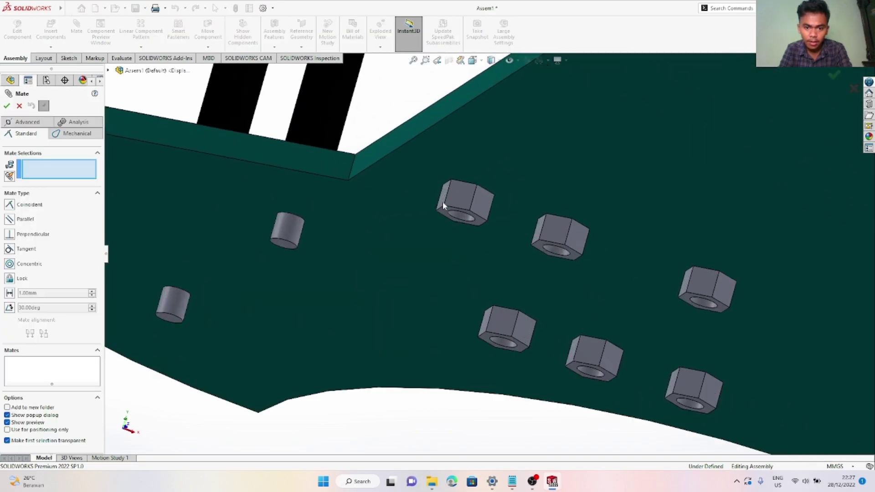
pyautogui.scroll(-6, 463, 224)
pyautogui.click(565, 283)
pyautogui.scroll(8, 633, 159)
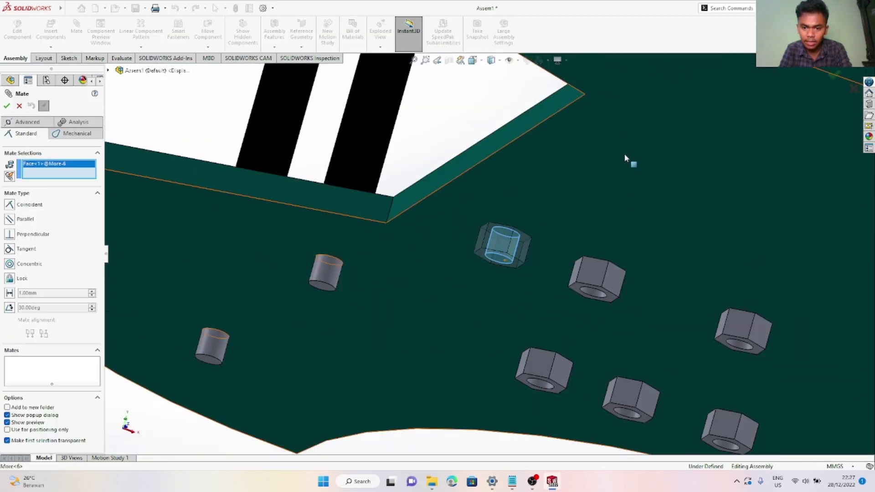
pyautogui.scroll(-6, 534, 184)
pyautogui.scroll(-5, 534, 184)
pyautogui.click(612, 246)
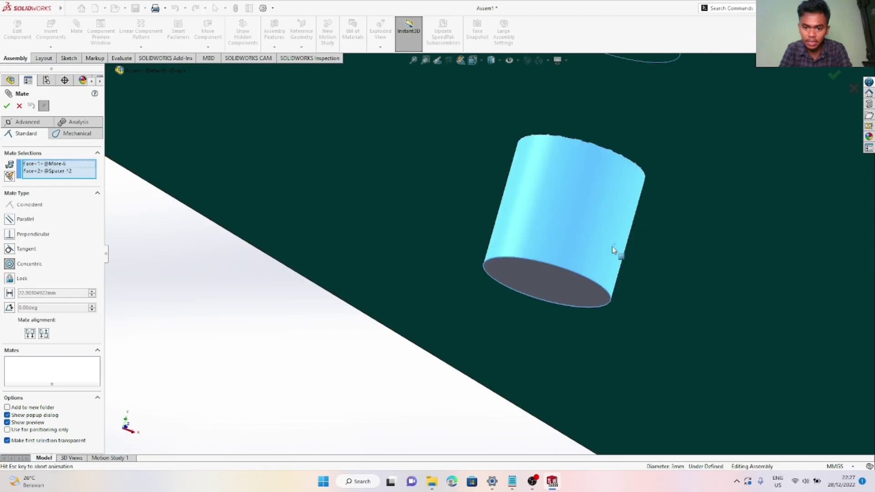
pyautogui.press('Return')
pyautogui.scroll(7, 611, 250)
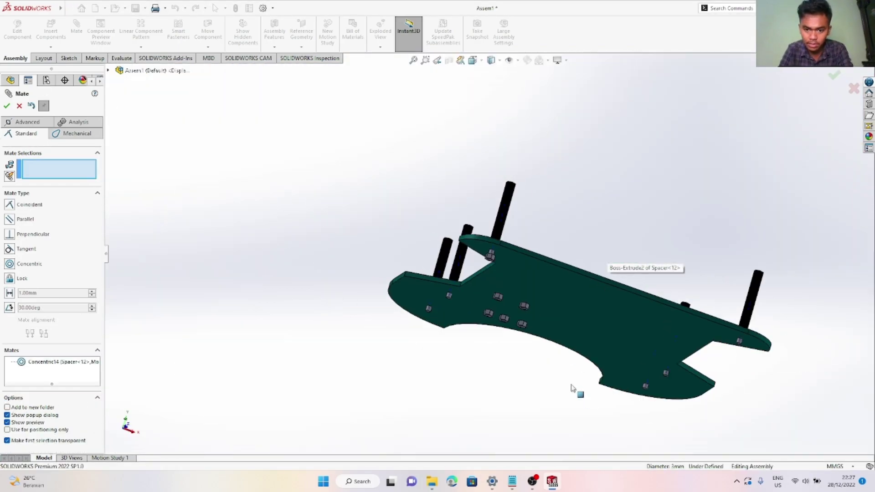
# Add a concentric mate between the hole of nut More<4> and the protruding pin of Spacer<10> under the plate
pyautogui.scroll(-6, 547, 203)
pyautogui.click(564, 164)
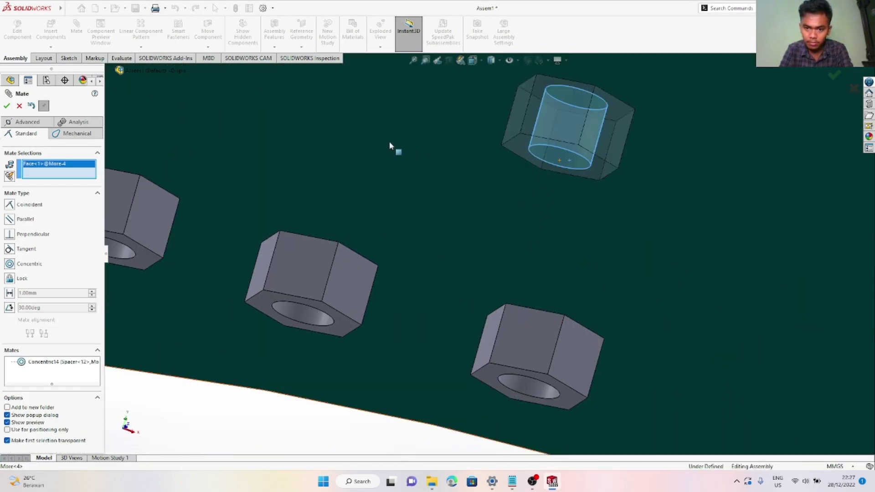
pyautogui.scroll(7, 392, 144)
pyautogui.scroll(-8, 383, 231)
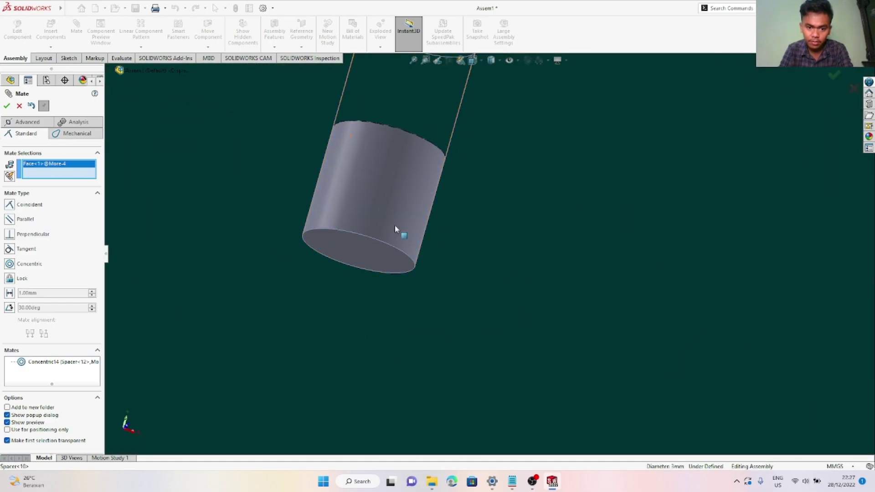
pyautogui.click(395, 225)
pyautogui.press('Return')
# Add a concentric mate between the hole of nut More<5> and the protruding pin of Spacer<14> under the plate
pyautogui.scroll(3, 400, 231)
pyautogui.scroll(4, 400, 231)
pyautogui.scroll(-10, 507, 253)
pyautogui.click(499, 258)
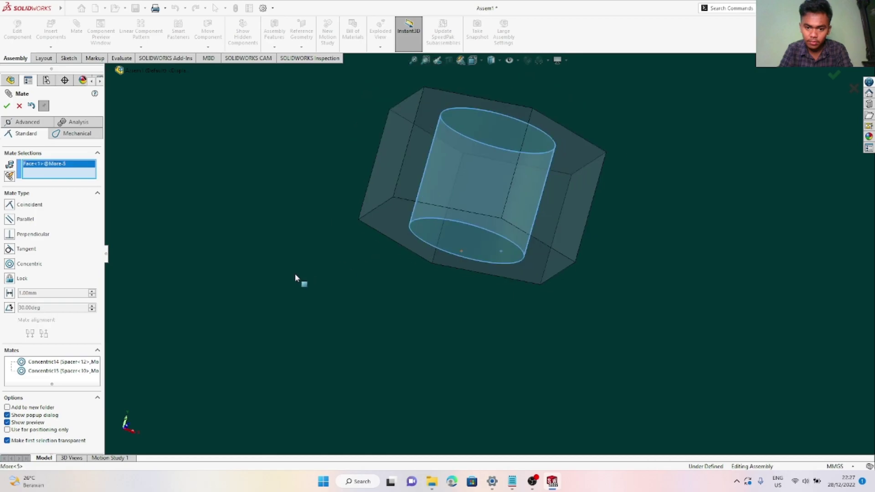
pyautogui.scroll(4, 311, 279)
pyautogui.scroll(-8, 324, 287)
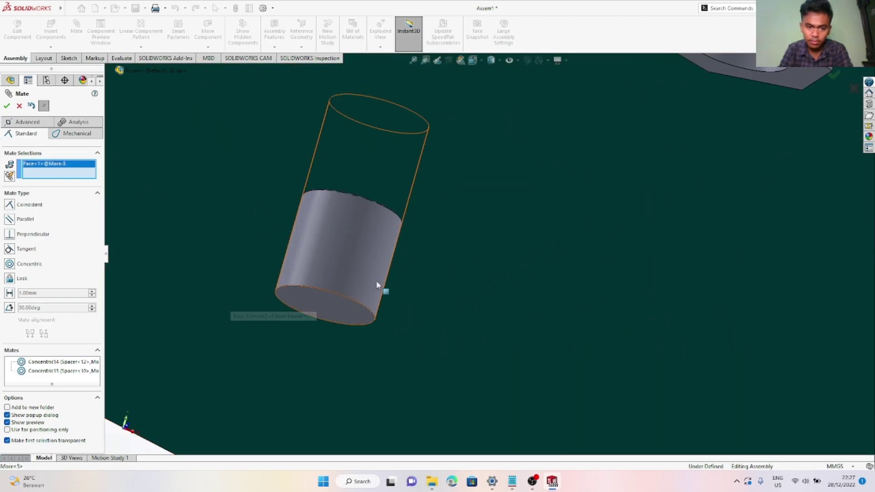
pyautogui.click(376, 285)
pyautogui.press('Return')
# Add a concentric mate between the hole of nut More<3> and the protruding pin of Spacer<3> under the plate
pyautogui.scroll(3, 486, 300)
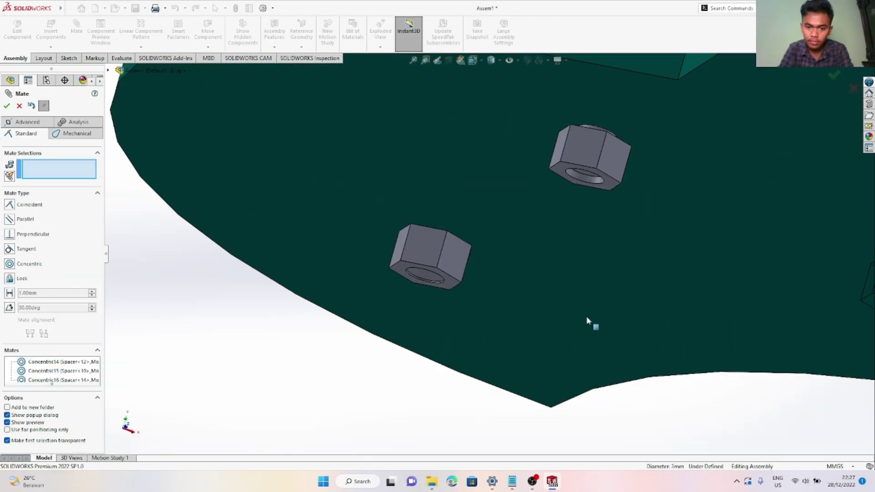
pyautogui.scroll(3, 592, 319)
pyautogui.scroll(-8, 554, 275)
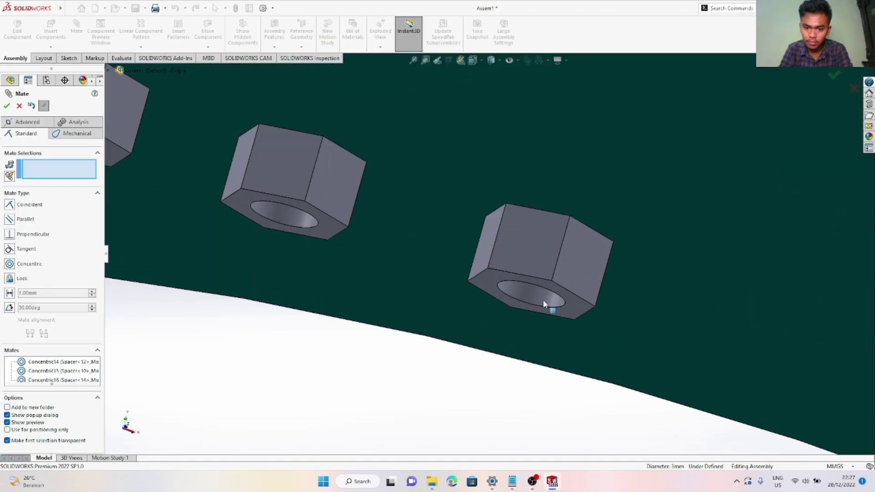
pyautogui.click(549, 300)
pyautogui.scroll(3, 657, 344)
pyautogui.scroll(-8, 676, 274)
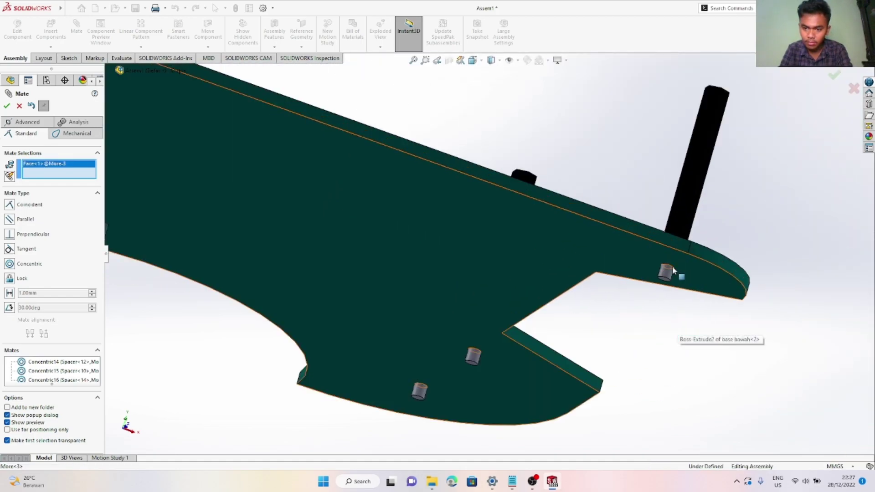
pyautogui.click(665, 225)
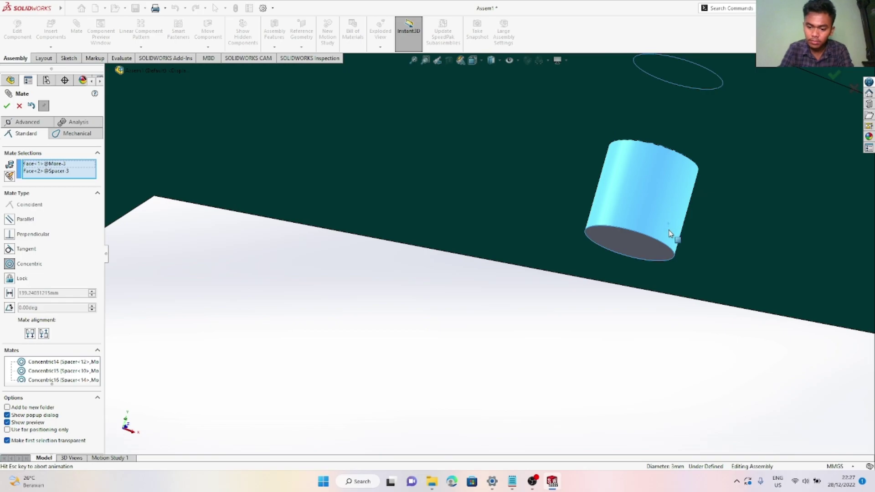
pyautogui.press('Return')
# Add a concentric mate between the hole of nut More<2> and the free spacer pin nearest the plate's notch
pyautogui.scroll(5, 364, 309)
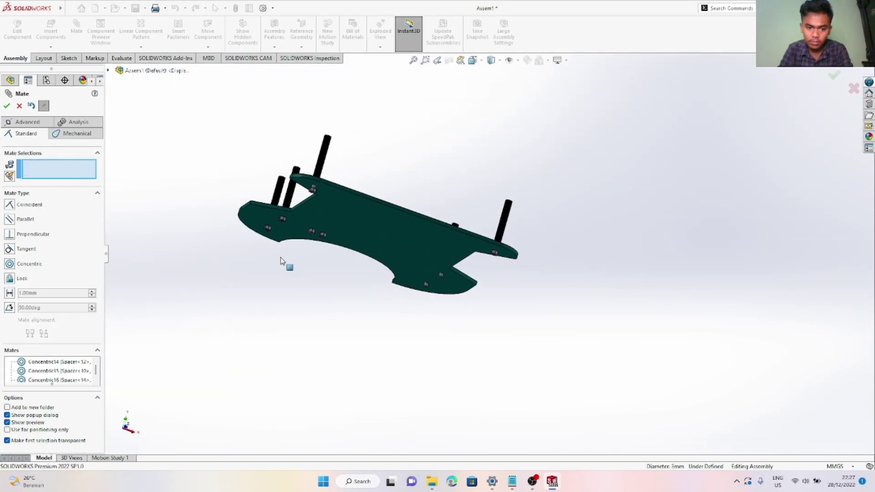
pyautogui.scroll(-2, 438, 255)
pyautogui.scroll(-10, 458, 240)
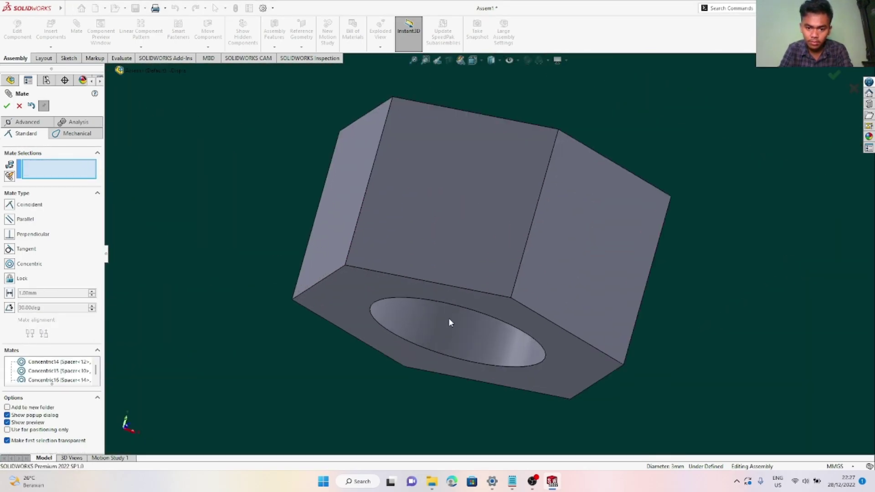
pyautogui.click(511, 349)
pyautogui.scroll(12, 691, 359)
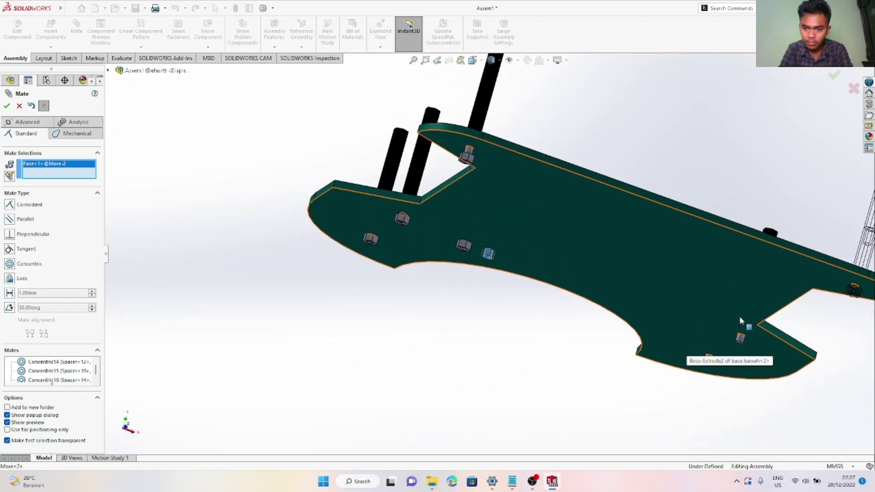
pyautogui.scroll(-5, 703, 317)
pyautogui.scroll(-5, 524, 264)
pyautogui.click(523, 264)
pyautogui.press('Return')
# Add a concentric mate between the hole of nut More<1> and the pin of Spacer<8>, and close the Mate tool
pyautogui.scroll(10, 510, 260)
pyautogui.scroll(-6, 296, 185)
pyautogui.click(381, 224)
pyautogui.scroll(8, 702, 381)
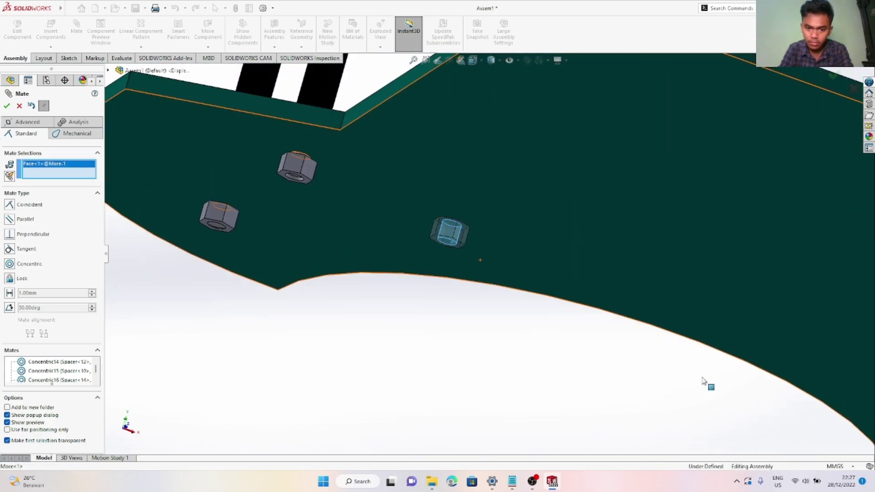
pyautogui.scroll(-6, 701, 337)
pyautogui.click(489, 283)
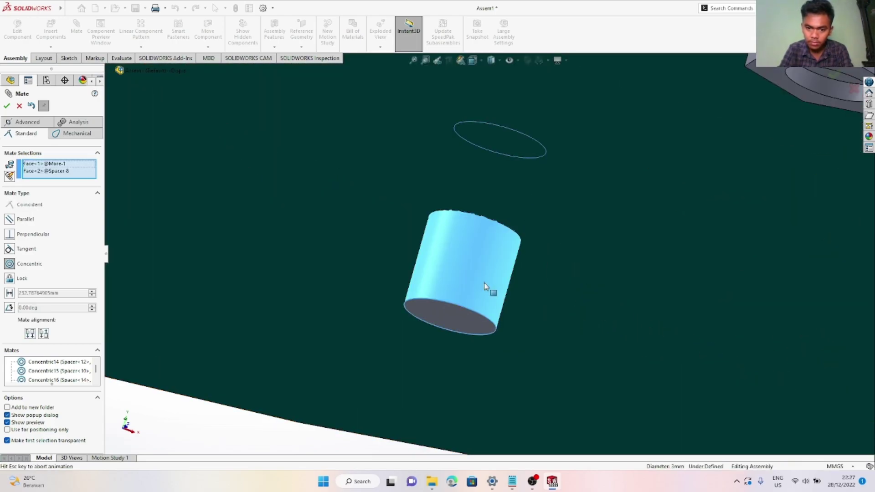
pyautogui.press('Return')
pyautogui.press('Return')
# Add a coincident mate between the underside of the base plate and the upper face of nut More<3>
pyautogui.scroll(10, 484, 286)
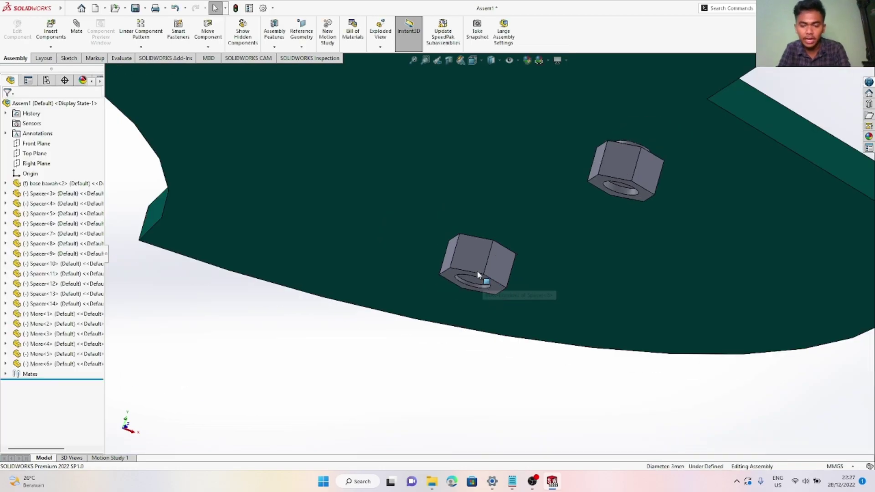
pyautogui.moveTo(532, 249)
pyautogui.mouseDown(button='middle')
pyautogui.moveTo(512, 256)
pyautogui.moveTo(534, 238)
pyautogui.moveTo(520, 257)
pyautogui.mouseUp(button='middle')
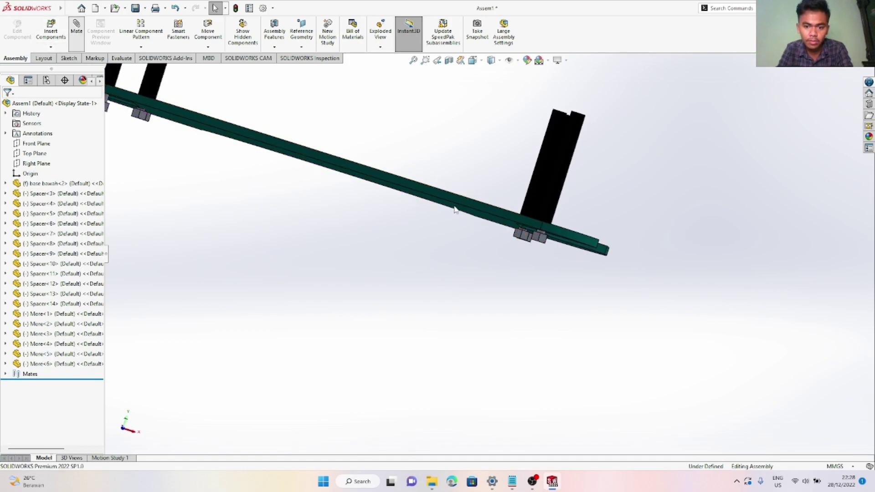
pyautogui.scroll(-10, 543, 239)
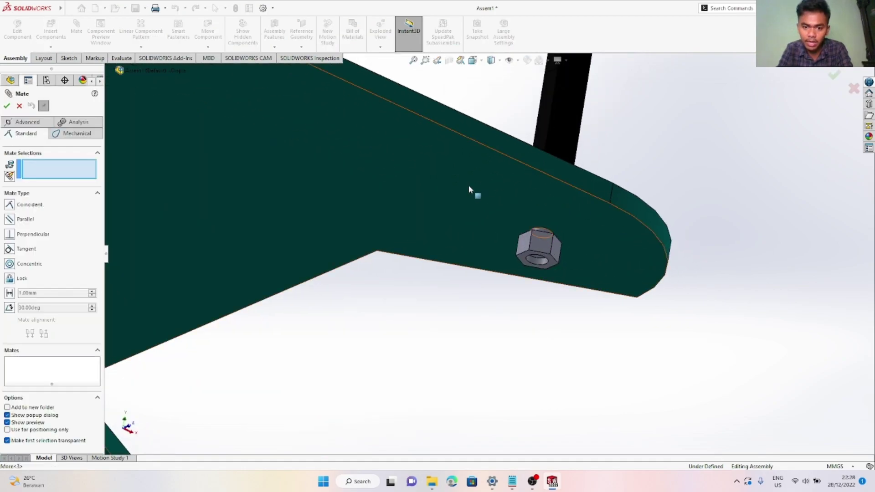
pyautogui.click(480, 190)
pyautogui.moveTo(502, 274); pyautogui.dragTo(525, 297, button='middle')
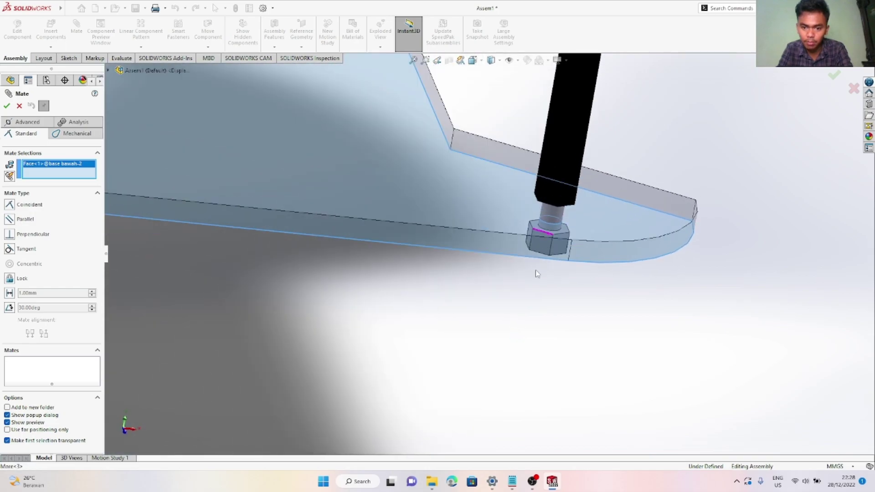
pyautogui.scroll(-5, 543, 260)
pyautogui.scroll(-2, 560, 224)
pyautogui.click(539, 273)
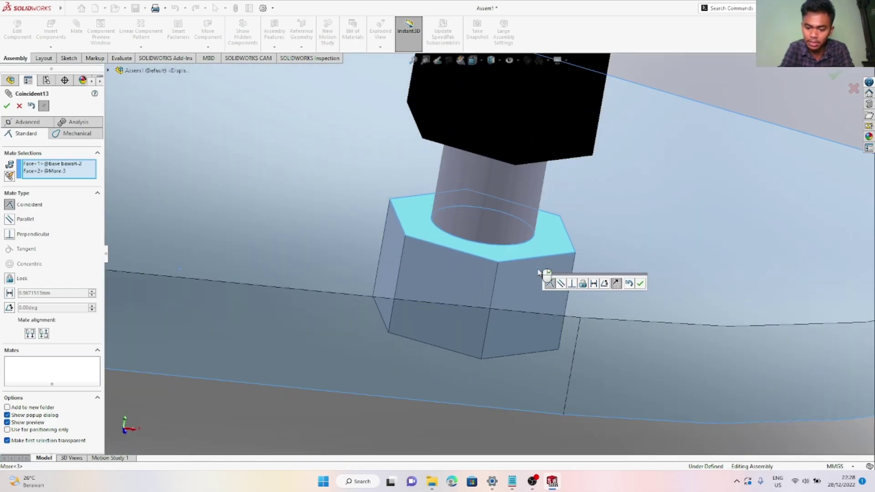
pyautogui.press('Return')
# Add a coincident mate between the underside of the base plate and the upper face of nut More<6>
pyautogui.scroll(12, 538, 273)
pyautogui.scroll(-8, 325, 246)
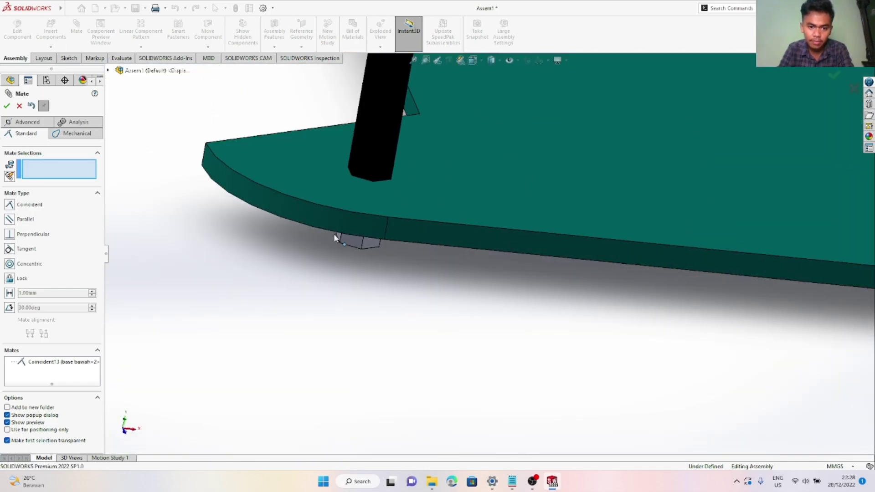
pyautogui.moveTo(350, 228); pyautogui.dragTo(385, 181, button='middle')
pyautogui.click(355, 274)
pyautogui.scroll(4, 355, 274)
pyautogui.moveTo(356, 273); pyautogui.dragTo(361, 313, button='middle')
pyautogui.scroll(-8, 385, 256)
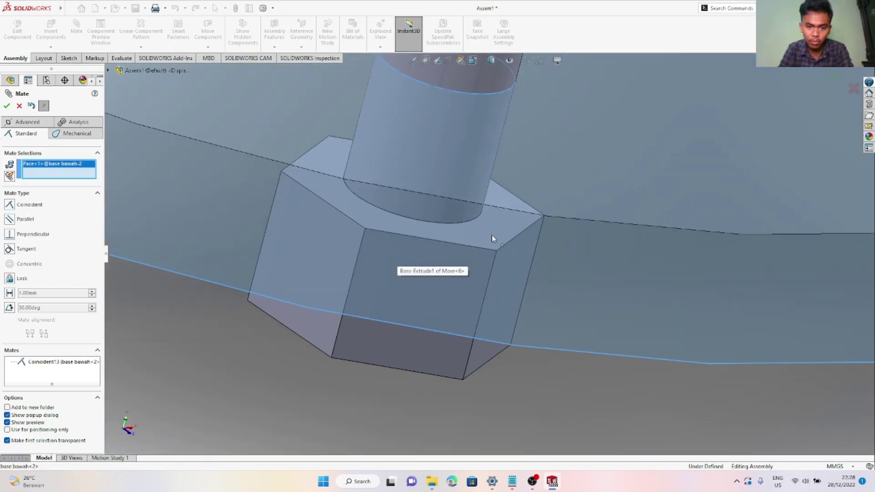
pyautogui.click(498, 235)
pyautogui.press('Return')
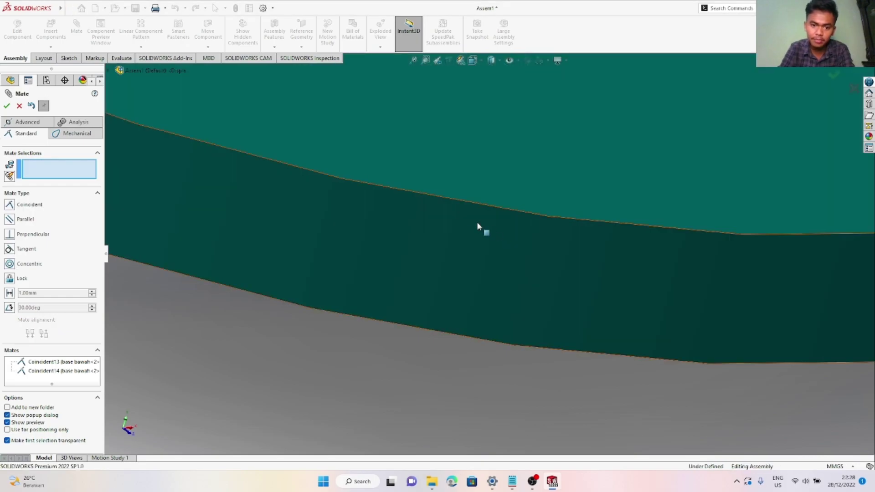
# Add a coincident mate between the underside of the base plate and the upper face of nut More<4>
pyautogui.scroll(5, 412, 155)
pyautogui.scroll(3, 411, 155)
pyautogui.moveTo(348, 168); pyautogui.dragTo(368, 129, button='middle')
pyautogui.scroll(-8, 350, 154)
pyautogui.scroll(4, 360, 178)
pyautogui.scroll(-8, 362, 187)
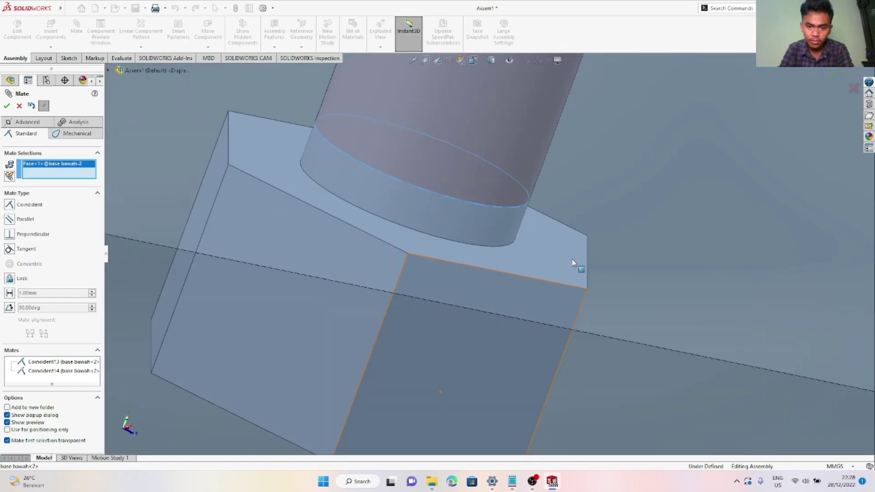
pyautogui.click(574, 263)
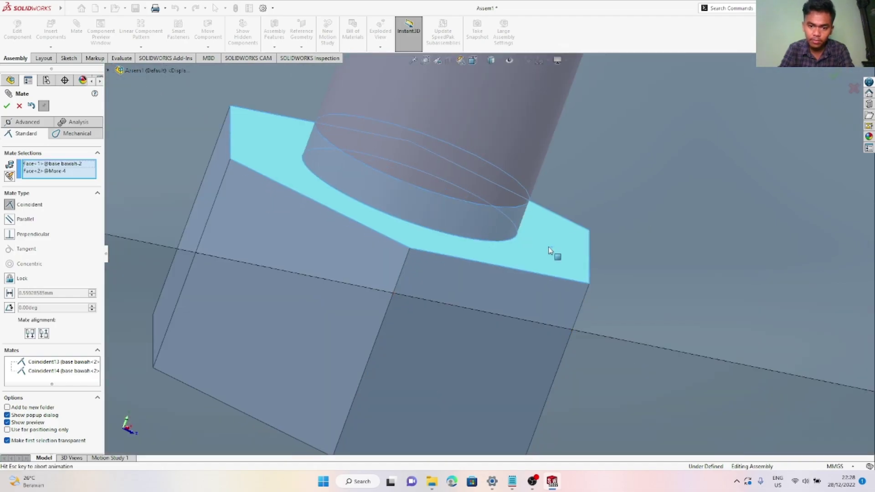
pyautogui.press('Return')
# Add a coincident mate between the underside of the base plate and the upper face of nut More<5>
pyautogui.scroll(6, 412, 204)
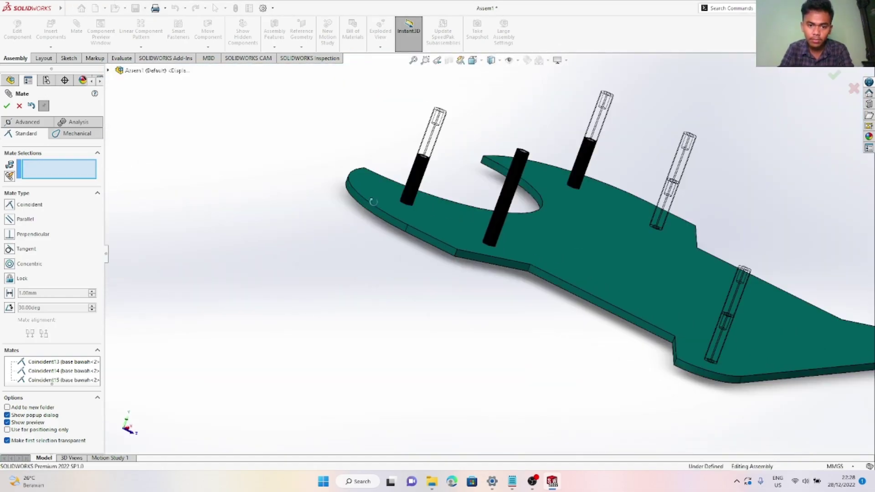
pyautogui.scroll(-8, 365, 248)
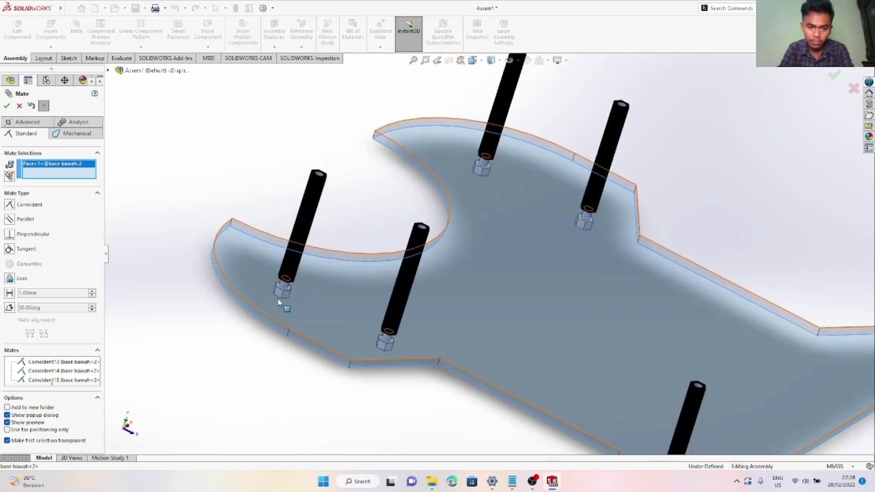
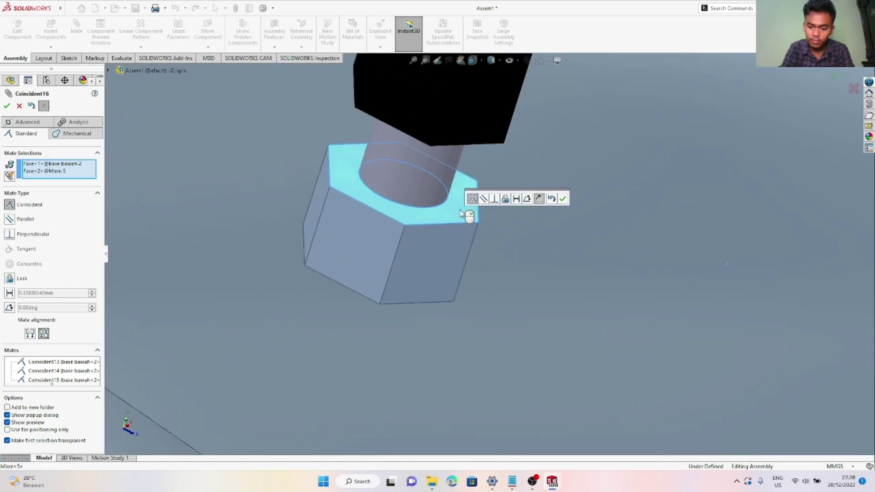
pyautogui.press('Return')
# Add a coincident mate between the underside of the base plate and the upper face of nut More<2>
pyautogui.scroll(10, 724, 248)
pyautogui.moveTo(677, 306); pyautogui.dragTo(603, 234, button='middle')
pyautogui.click(645, 223)
pyautogui.scroll(-8, 549, 181)
pyautogui.moveTo(549, 181); pyautogui.dragTo(601, 246, button='middle')
pyautogui.scroll(-6, 520, 170)
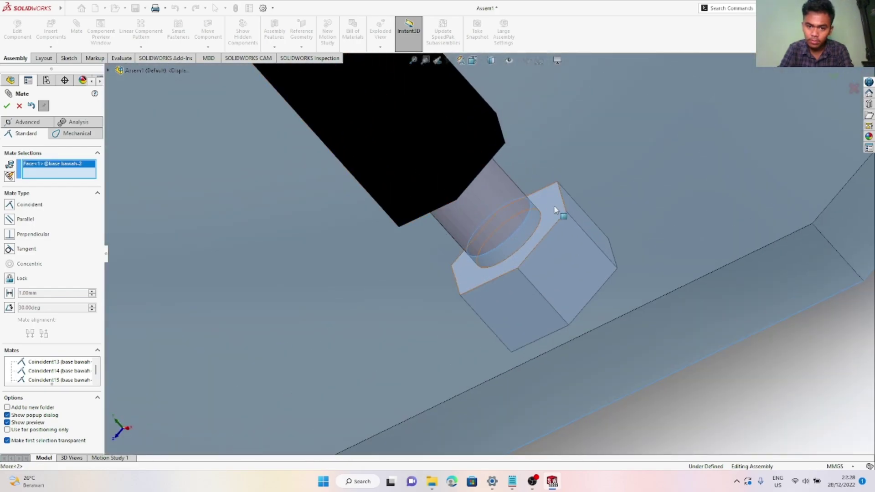
pyautogui.press('Return')
# Add a coincident mate between the underside of the base plate and the upper face of nut More<1>, and close the Mate tool
pyautogui.scroll(10, 557, 208)
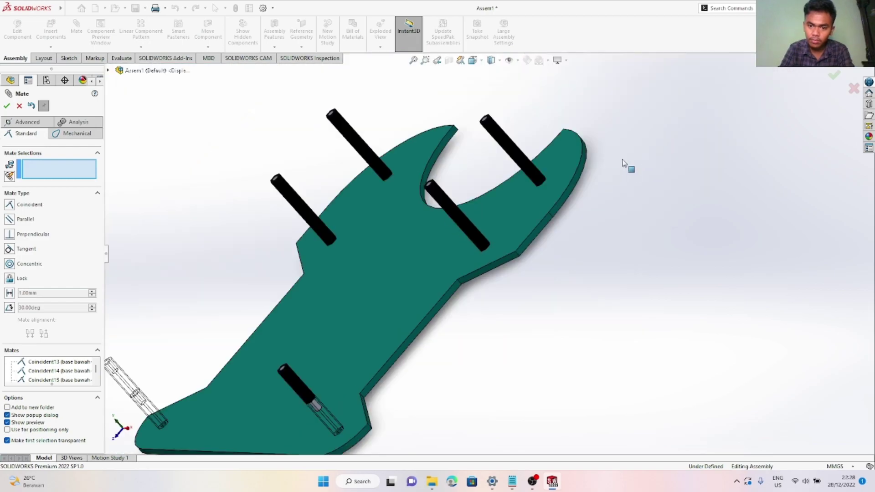
pyautogui.moveTo(629, 163); pyautogui.dragTo(557, 166, button='middle')
pyautogui.click(406, 226)
pyautogui.scroll(-10, 387, 211)
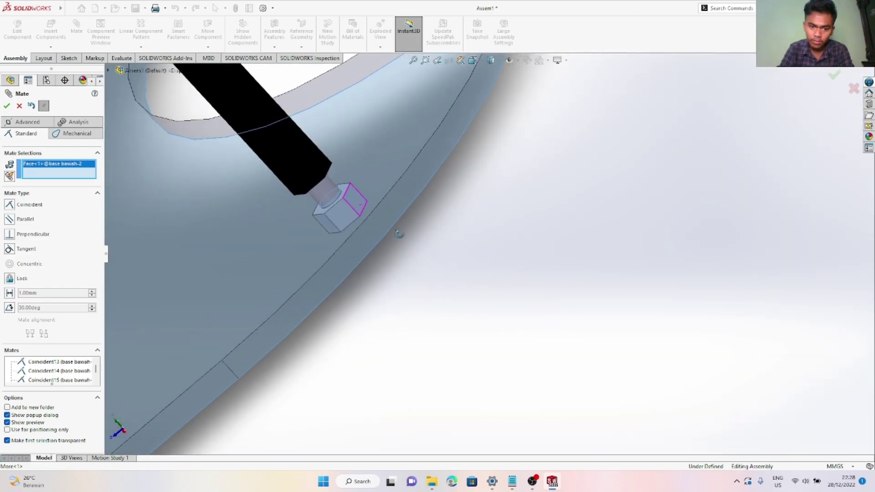
pyautogui.scroll(-3, 348, 184)
pyautogui.click(408, 190)
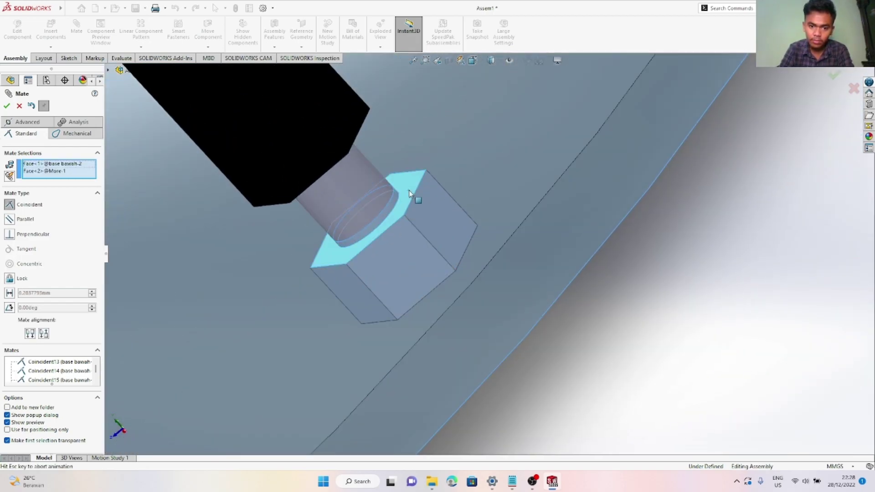
pyautogui.press('Return')
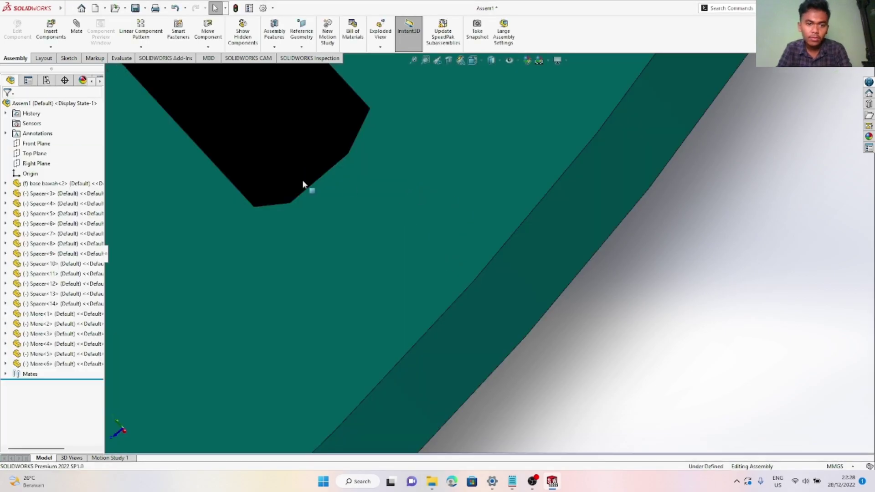
# Insert the Dudukan bracket part and place it on the base plate near the right side edge
pyautogui.scroll(10, 303, 185)
pyautogui.moveTo(389, 251); pyautogui.dragTo(458, 233, button='middle')
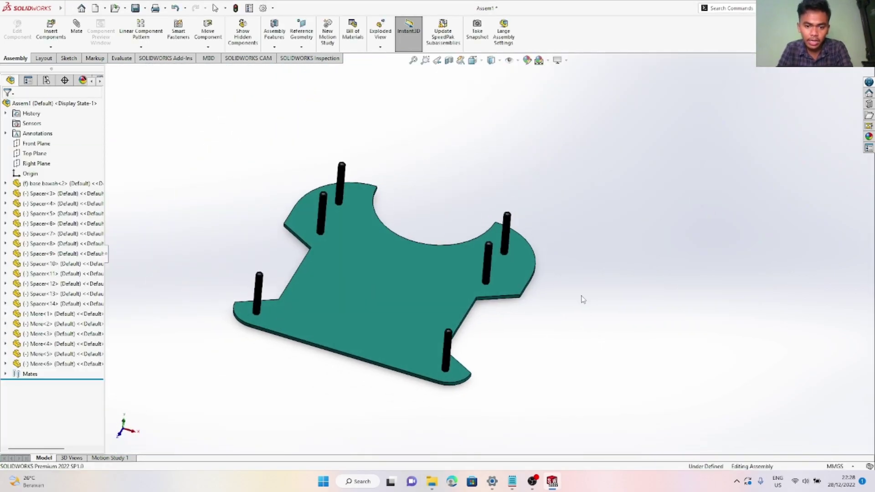
pyautogui.click(52, 34)
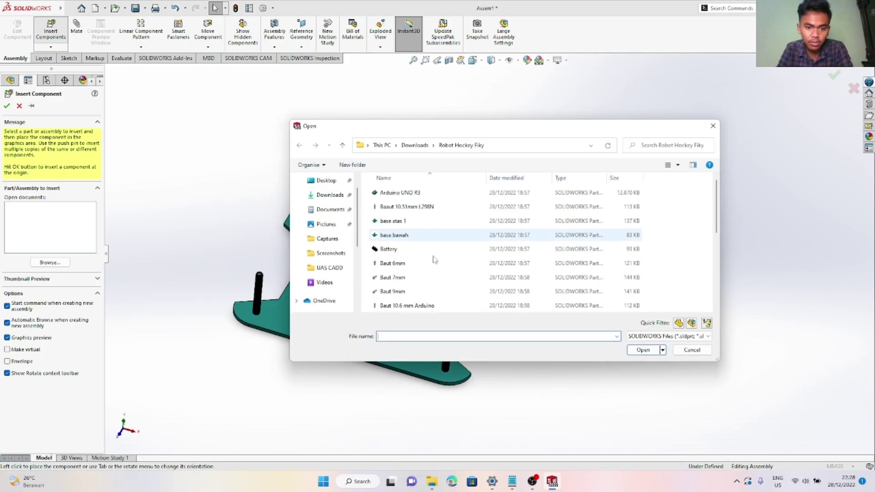
pyautogui.scroll(-2, 410, 272)
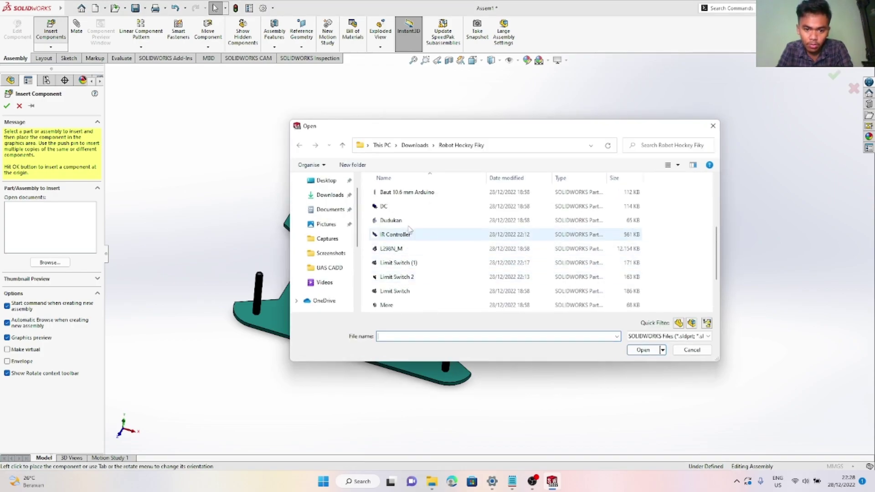
pyautogui.click(397, 221)
pyautogui.click(643, 350)
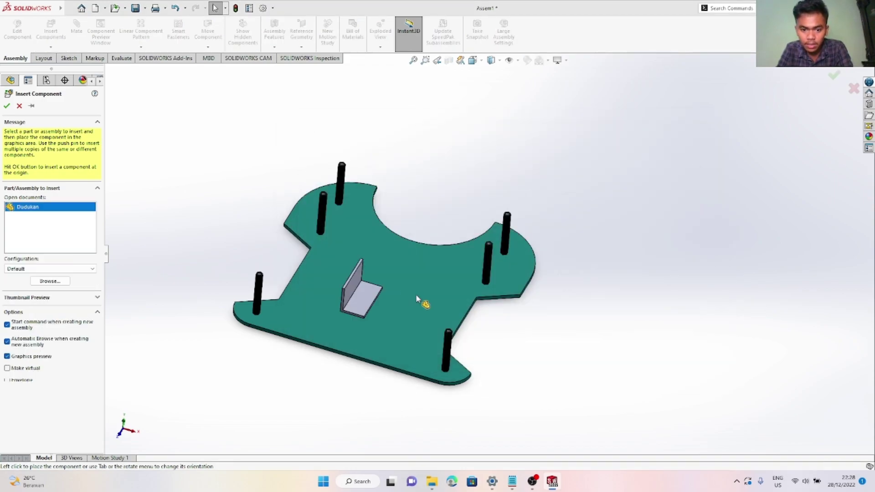
pyautogui.scroll(3, 443, 306)
pyautogui.scroll(2, 443, 305)
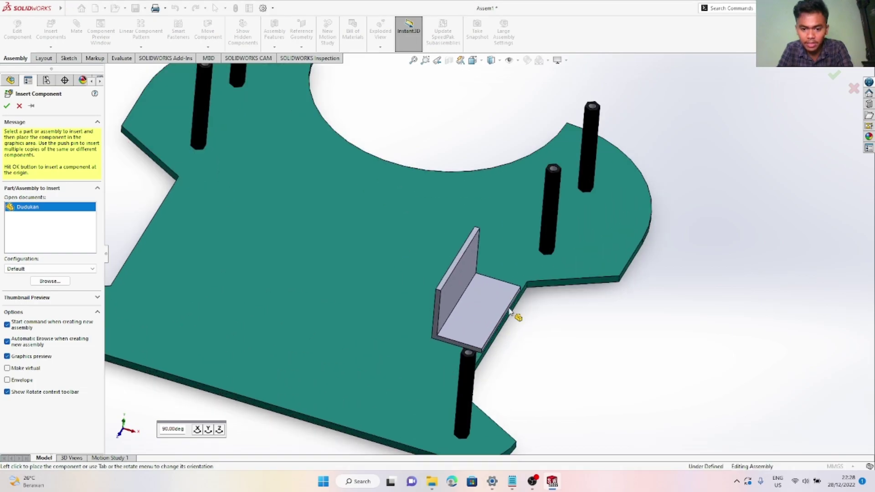
pyautogui.click(126, 65)
# Insert a second Dudukan bracket, rotate it 180° about Y, and place it near the base plate's left side edge
pyautogui.click(51, 32)
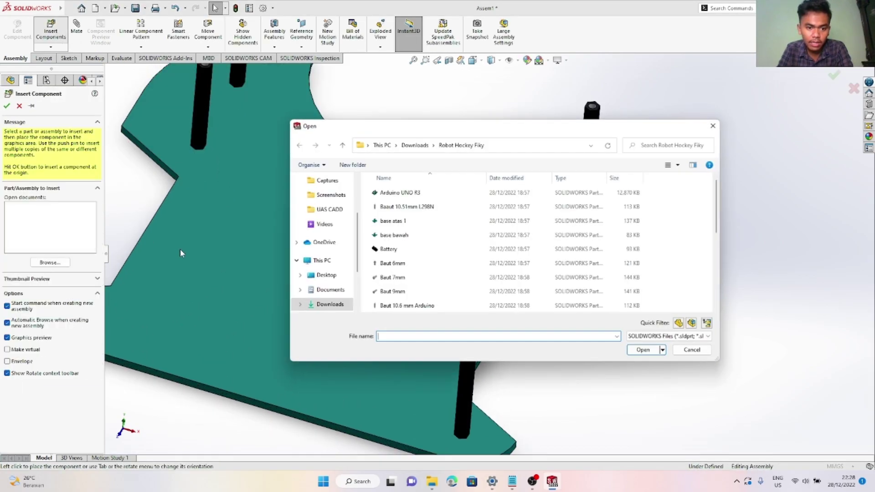
pyautogui.doubleClick(409, 263)
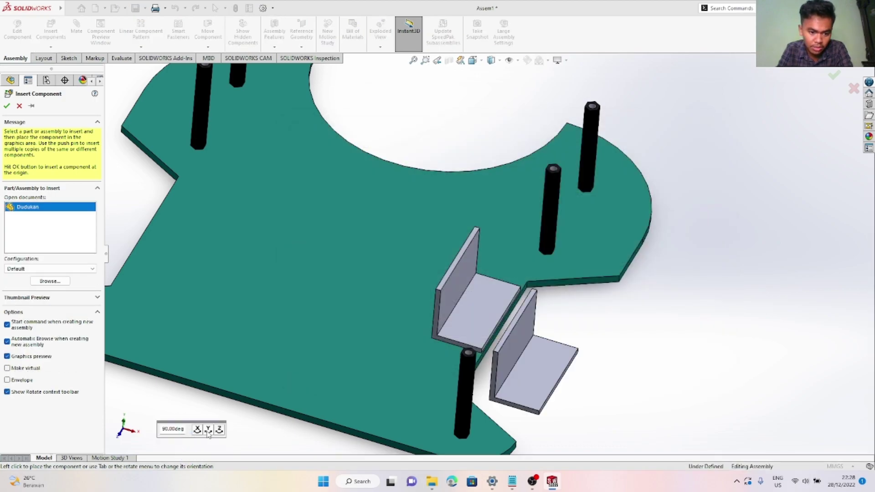
pyautogui.click(208, 430)
pyautogui.click(208, 430)
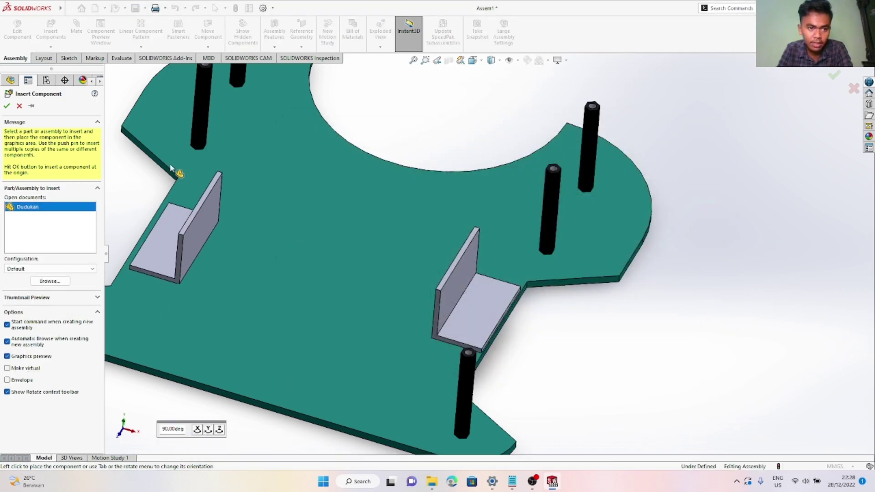
pyautogui.click(175, 195)
# Insert the DC motor part, rotate it so its shaft points outward to the right, and place it beside the right Dudukan bracket
pyautogui.click(51, 38)
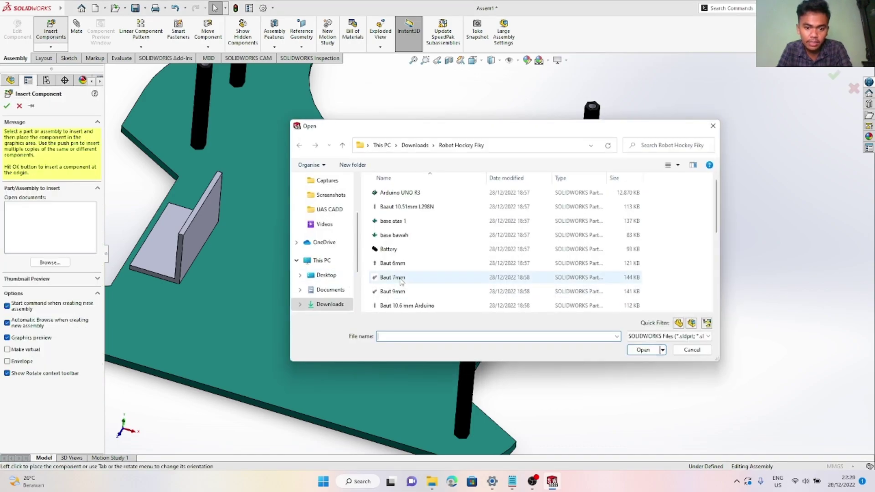
pyautogui.click(403, 292)
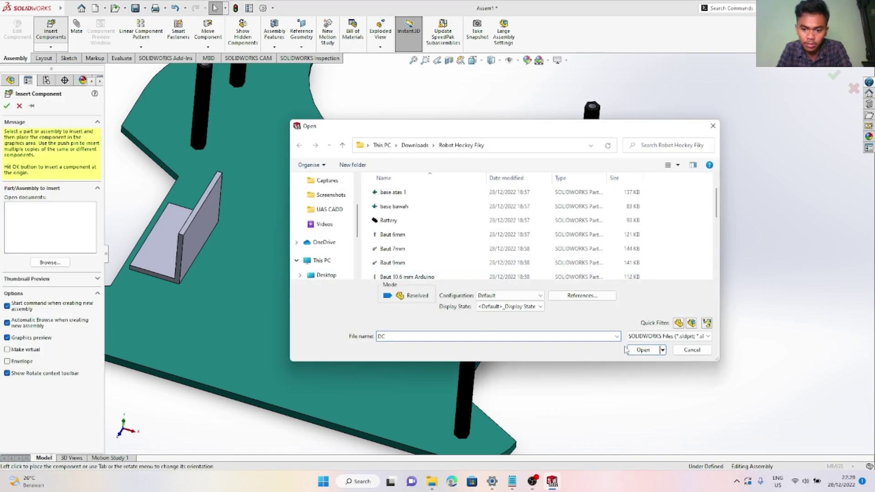
pyautogui.click(643, 350)
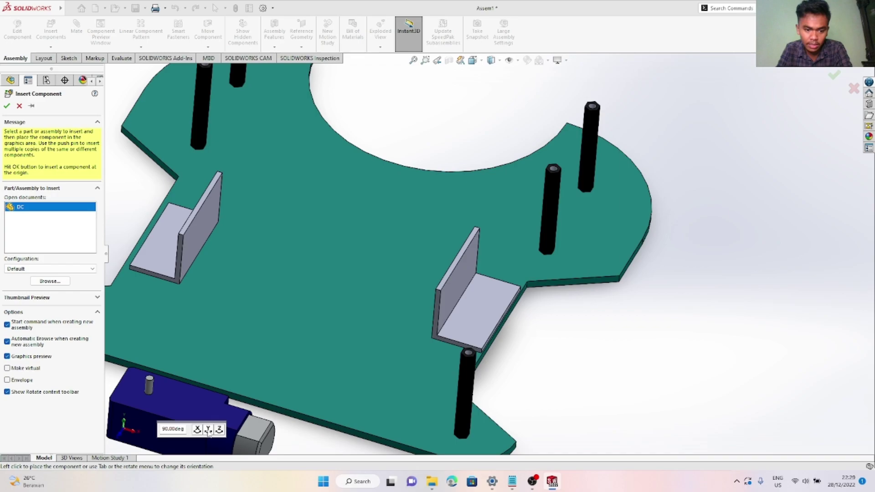
pyautogui.click(209, 430)
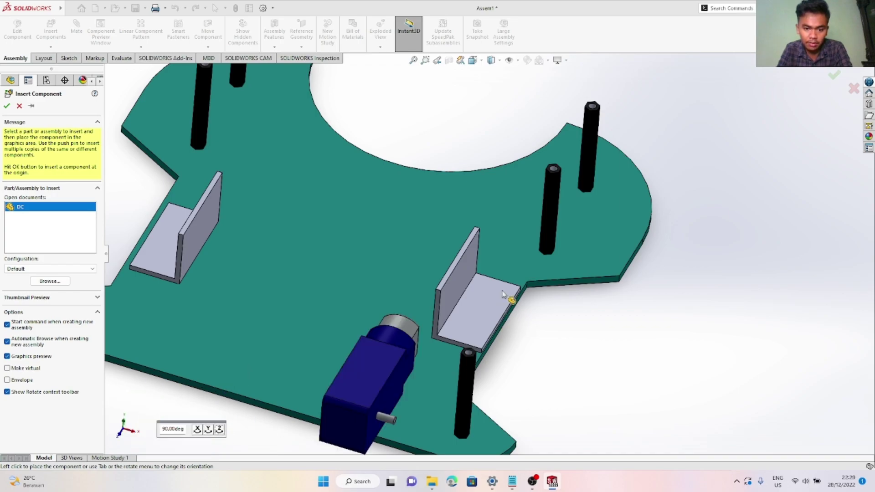
pyautogui.click(534, 272)
# Insert a second DC motor, rotate it so its shaft points outward to the left, and place it beside the left Dudukan bracket
pyautogui.click(51, 31)
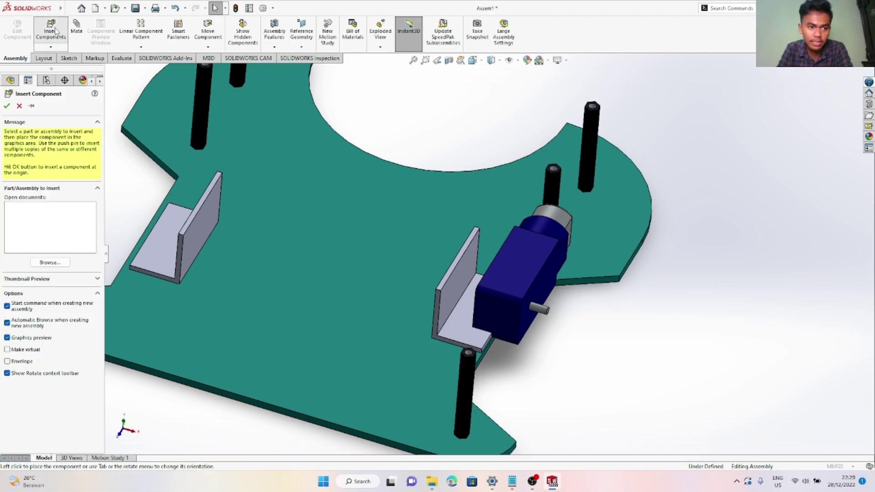
pyautogui.scroll(-1, 379, 251)
pyautogui.click(418, 305)
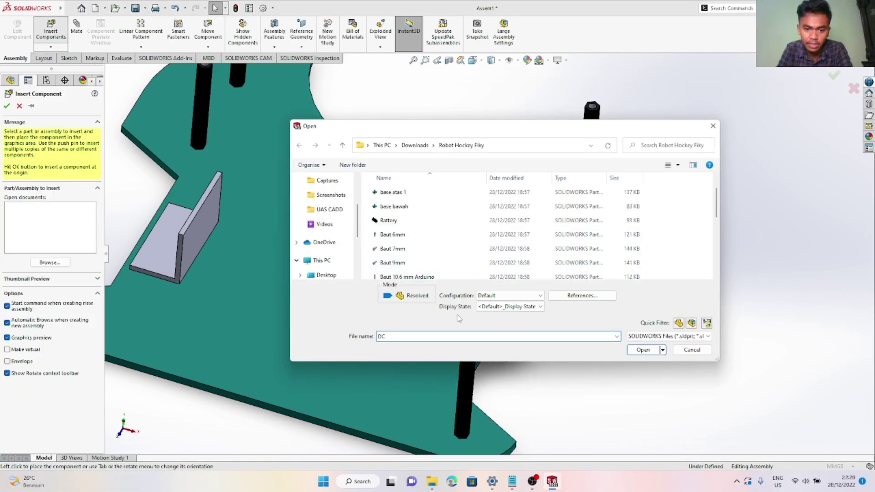
pyautogui.click(642, 349)
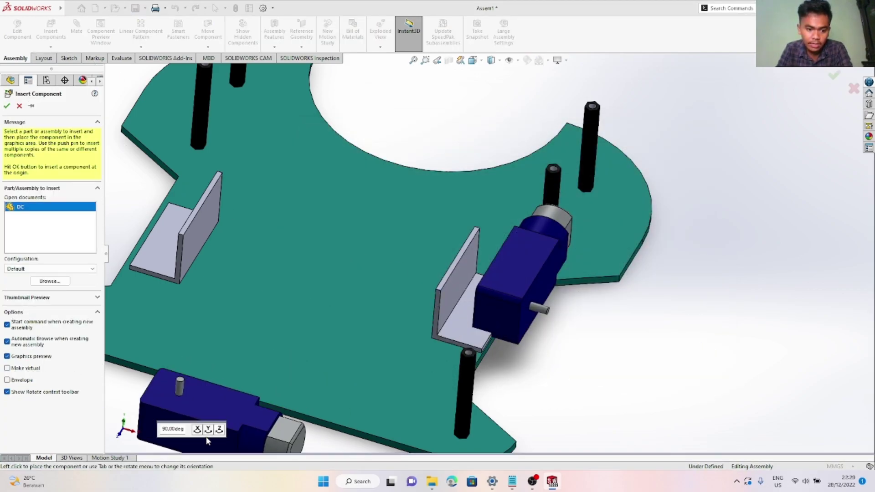
pyautogui.click(209, 430)
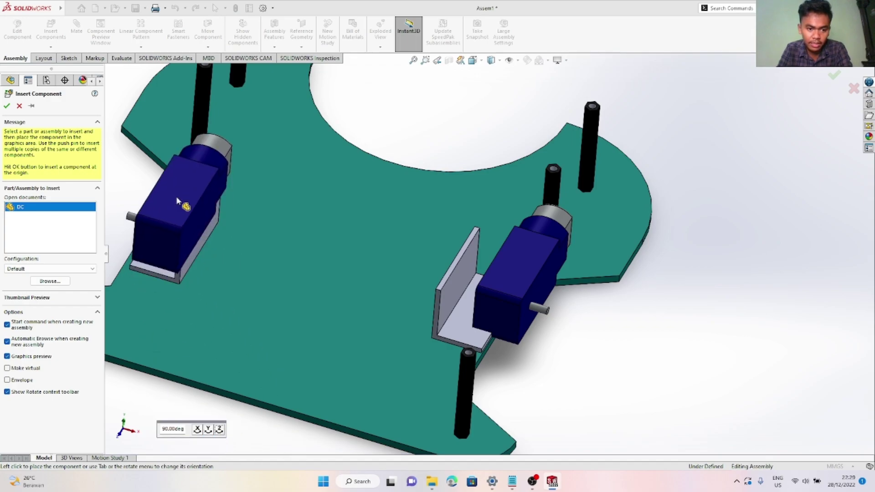
pyautogui.scroll(3, 221, 211)
pyautogui.scroll(-5, 329, 214)
pyautogui.click(362, 222)
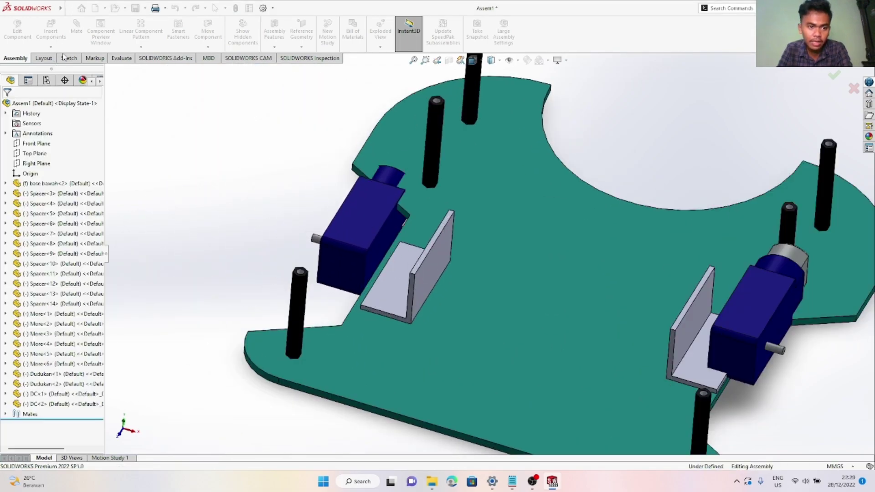
# Insert the Roda (1) wheel, rotate it 90° about X and 90° about Y, and place it outside the right DC motor
pyautogui.click(51, 29)
pyautogui.scroll(-5, 410, 247)
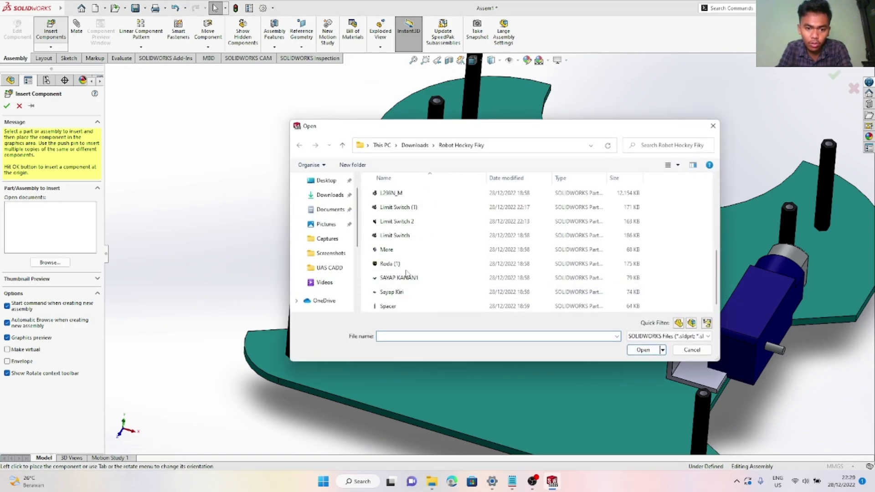
pyautogui.click(410, 268)
pyautogui.click(652, 355)
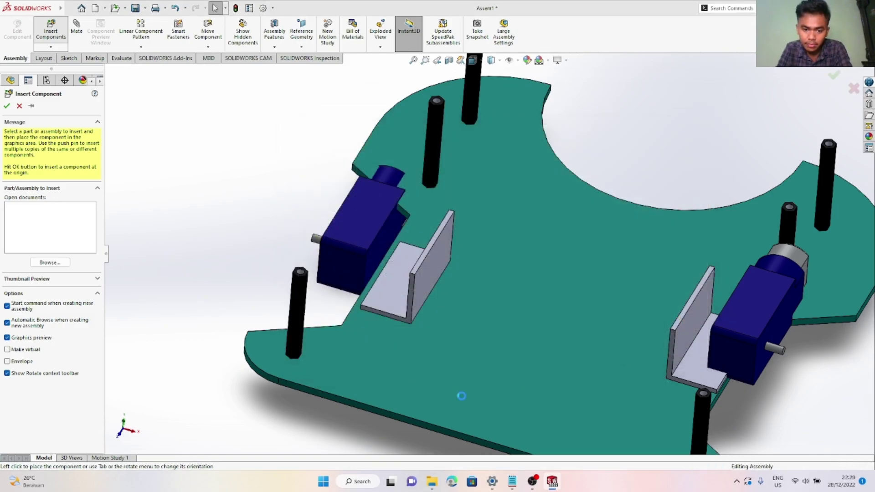
pyautogui.click(198, 430)
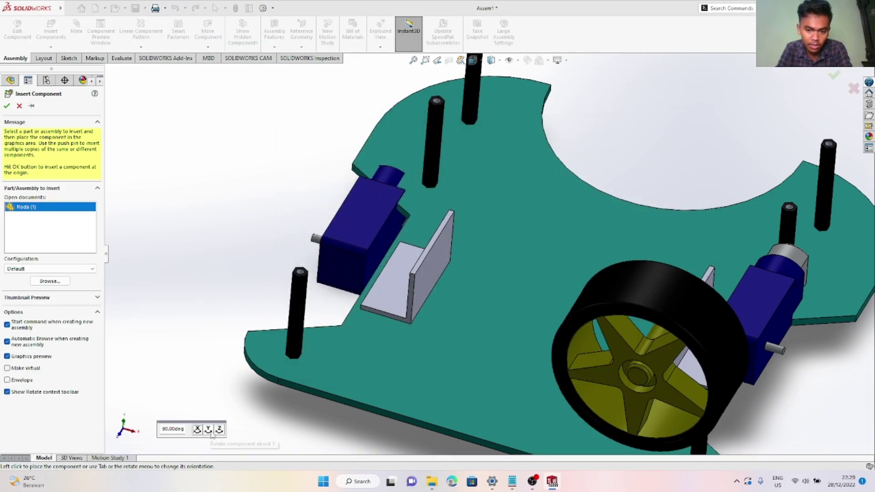
pyautogui.click(219, 430)
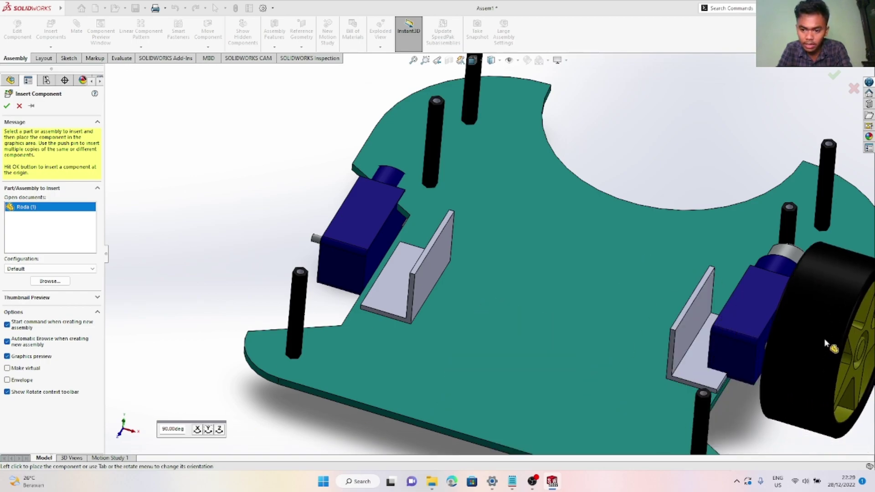
pyautogui.click(825, 339)
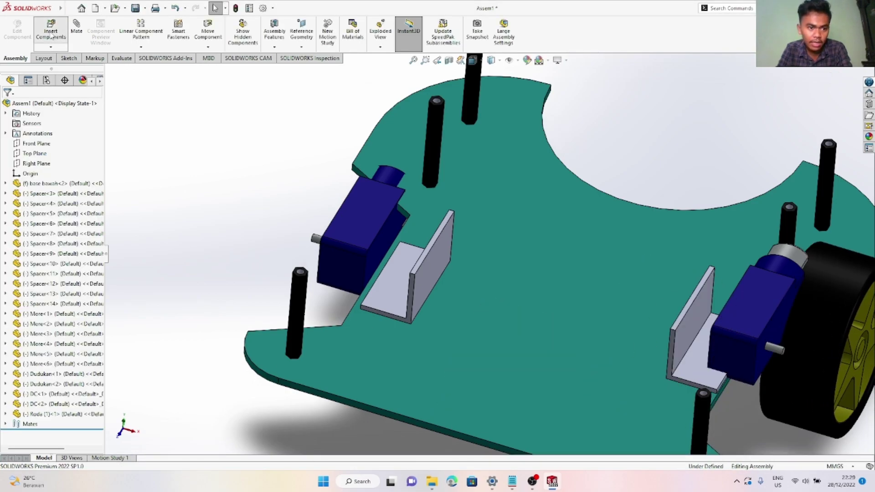
# Insert a second Roda (1) wheel, rotate it 90° about X and 270° about Y, and place it outside the left DC motor
pyautogui.click(50, 34)
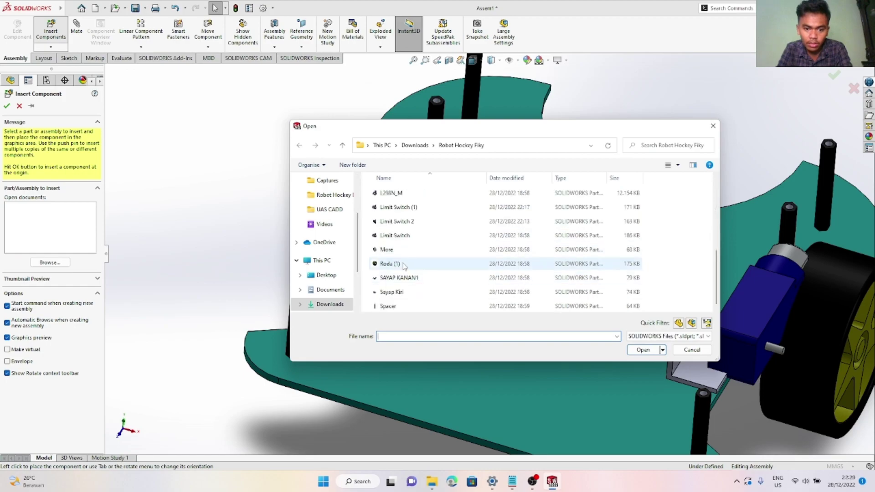
pyautogui.click(397, 264)
pyautogui.click(644, 352)
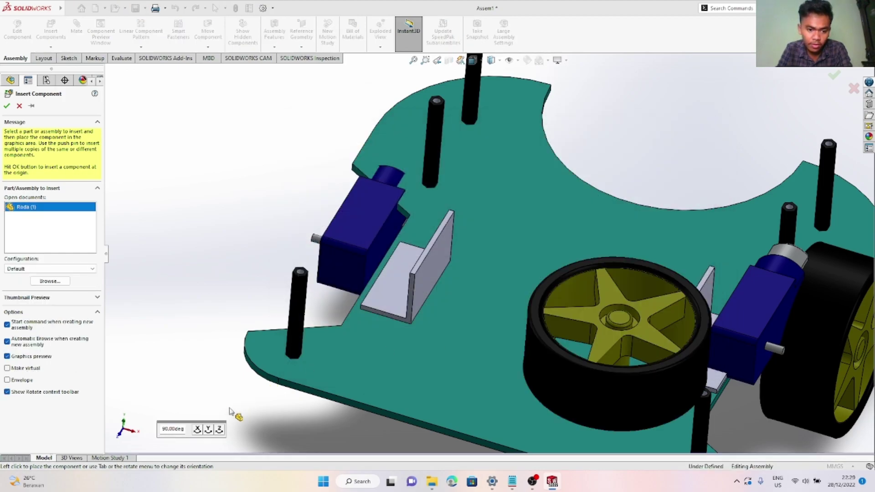
pyautogui.click(199, 433)
pyautogui.click(211, 435)
pyautogui.click(211, 434)
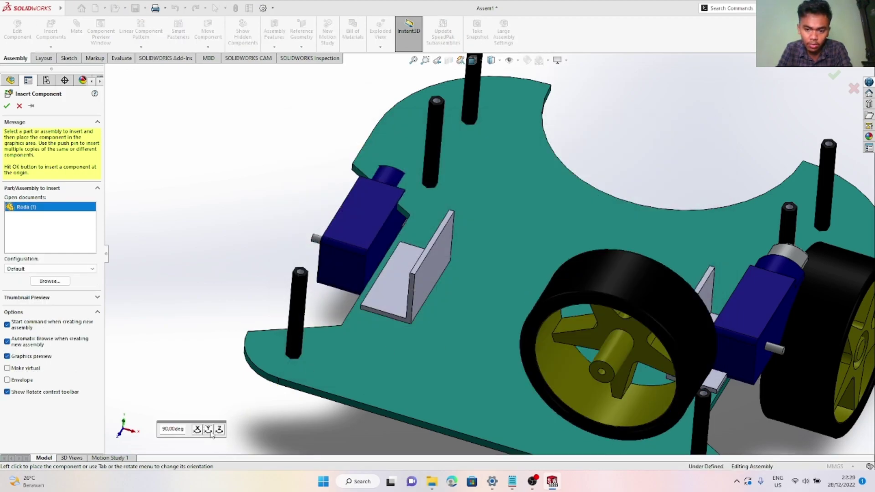
pyautogui.click(212, 435)
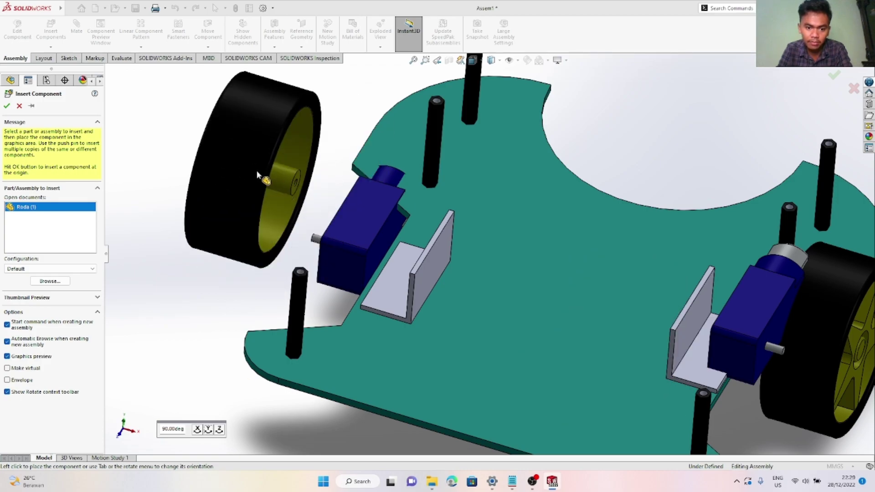
pyautogui.click(256, 169)
# Add a coincident mate between the right Dudukan bracket's inner face and the adjoining flat face of the right DC motor
pyautogui.scroll(3, 684, 282)
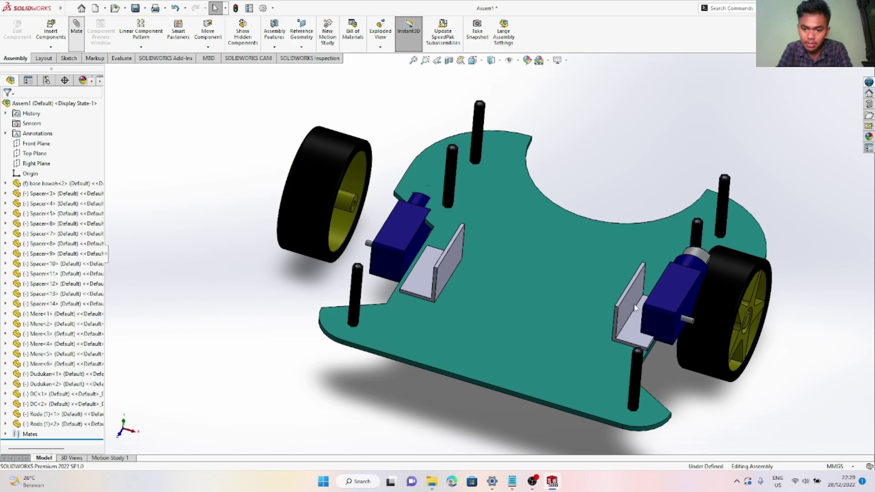
pyautogui.scroll(5, 636, 308)
pyautogui.moveTo(590, 285); pyautogui.dragTo(797, 255, button='middle')
pyautogui.scroll(1, 798, 257)
pyautogui.scroll(-2, 801, 280)
pyautogui.click(718, 289)
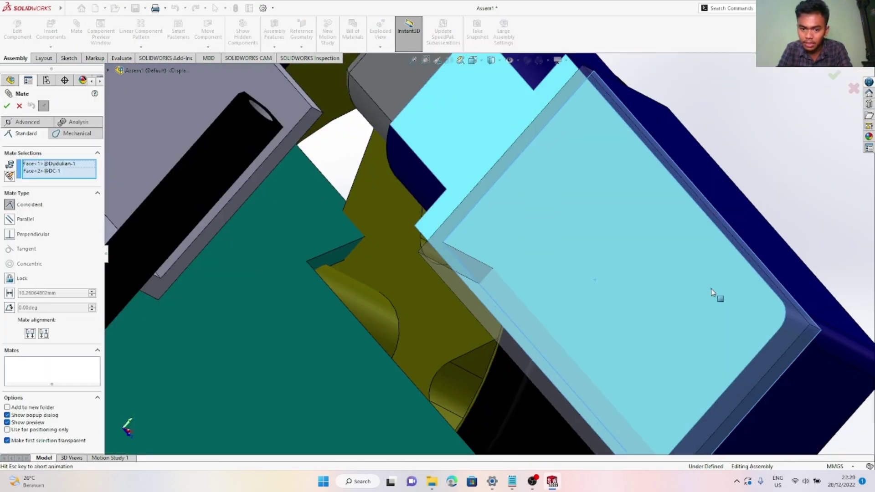
pyautogui.press('Return')
pyautogui.scroll(4, 711, 293)
pyautogui.moveTo(631, 344); pyautogui.dragTo(589, 398, button='middle')
pyautogui.scroll(-5, 522, 332)
pyautogui.moveTo(510, 301); pyautogui.dragTo(626, 374, button='middle')
pyautogui.scroll(3, 628, 375)
pyautogui.scroll(-5, 620, 403)
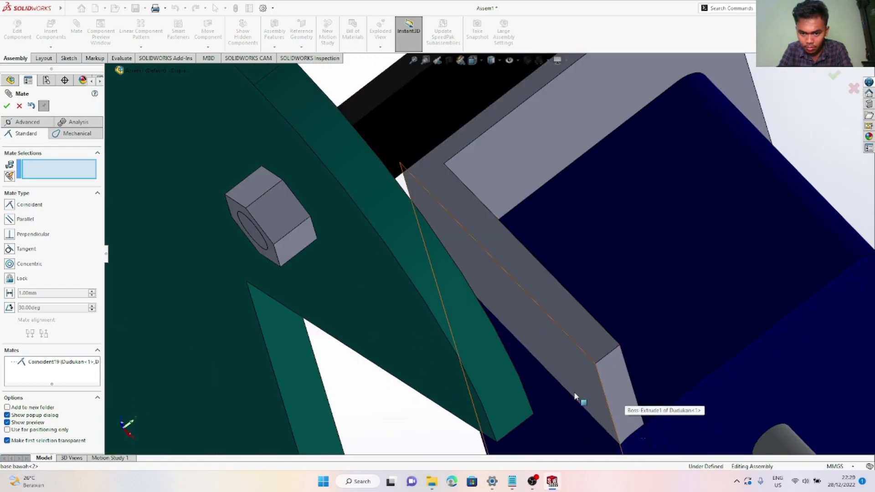
pyautogui.click(579, 389)
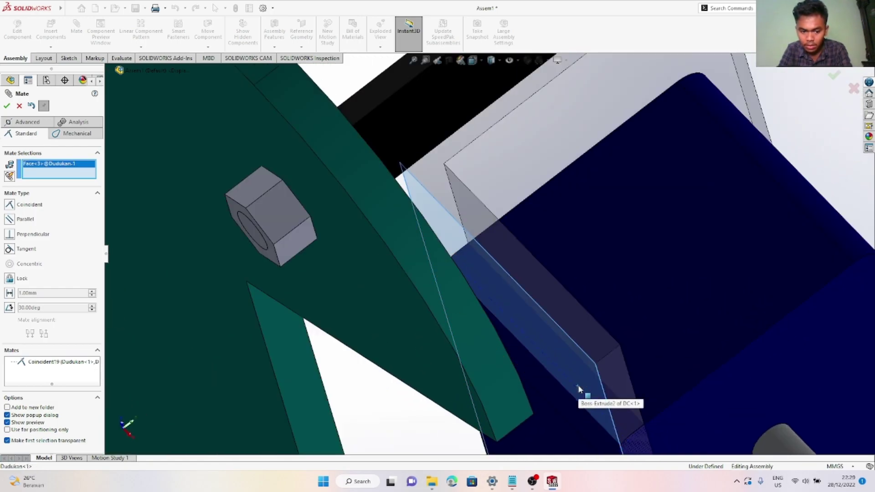
pyautogui.press('Escape')
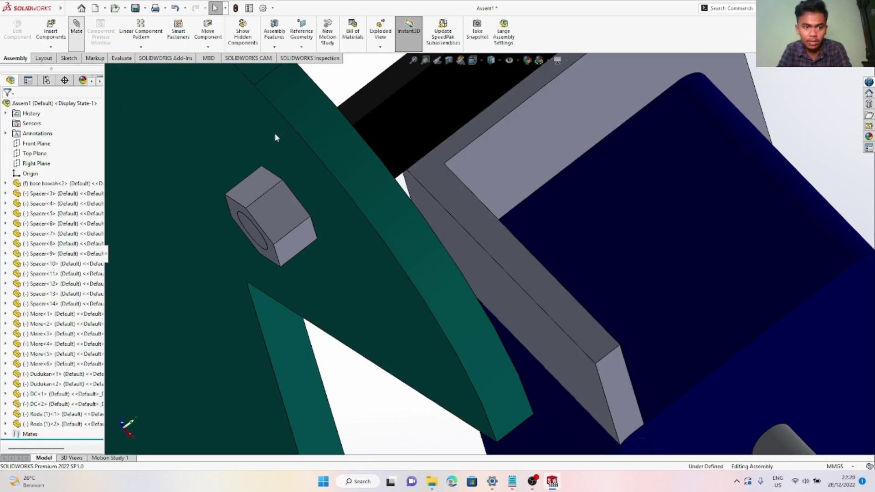
# Add a coincident mate between the inner face of the right Dudukan bracket's other leg and the right DC motor's edge
pyautogui.scroll(-5, 557, 280)
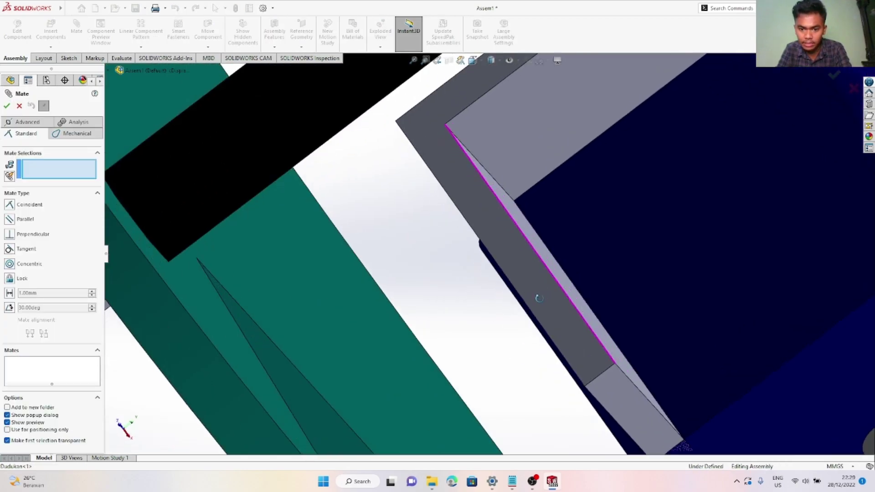
pyautogui.click(637, 340)
pyautogui.click(636, 338)
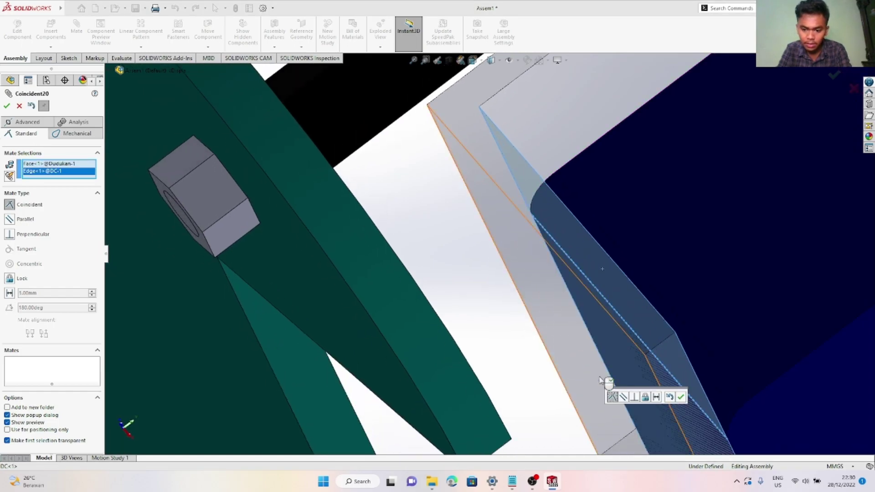
pyautogui.rightClick(601, 380)
# Add a coincident mate between the right Dudukan bracket's end face and the right DC motor's end face
pyautogui.click(614, 295)
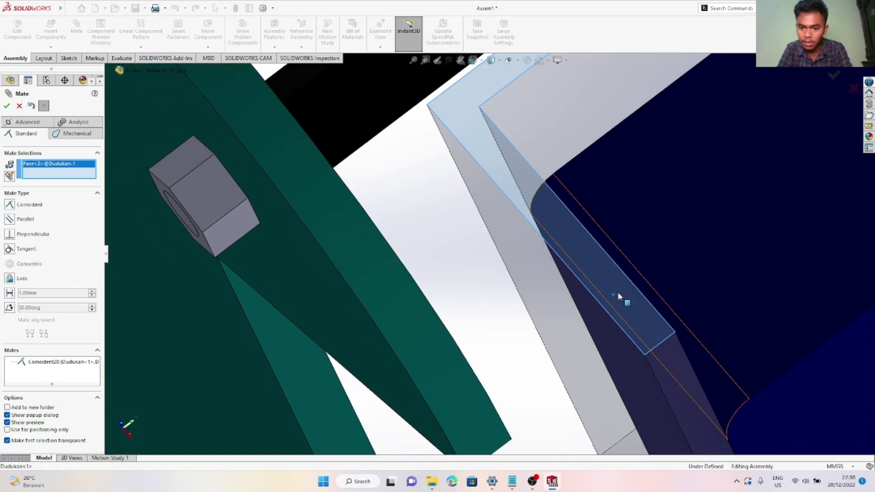
pyautogui.click(722, 243)
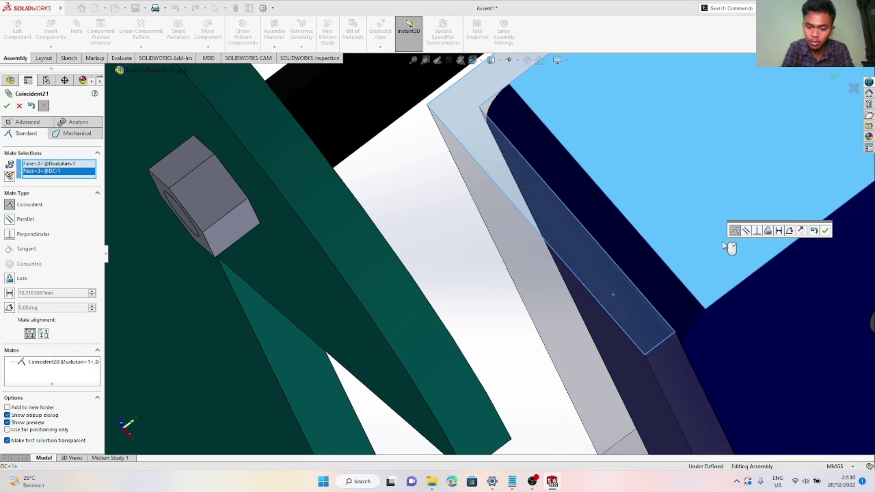
pyautogui.rightClick(723, 243)
# Add a coincident mate between the bottom of the right Roda (1) wheel's hub hole and the end face of the right DC motor's shaft
pyautogui.scroll(10, 723, 242)
pyautogui.moveTo(539, 347); pyautogui.dragTo(654, 476, button='middle')
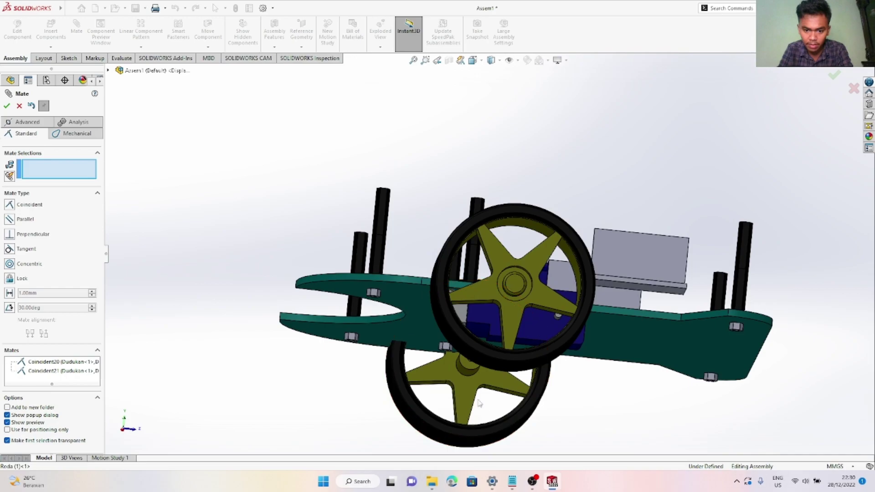
pyautogui.scroll(-10, 484, 407)
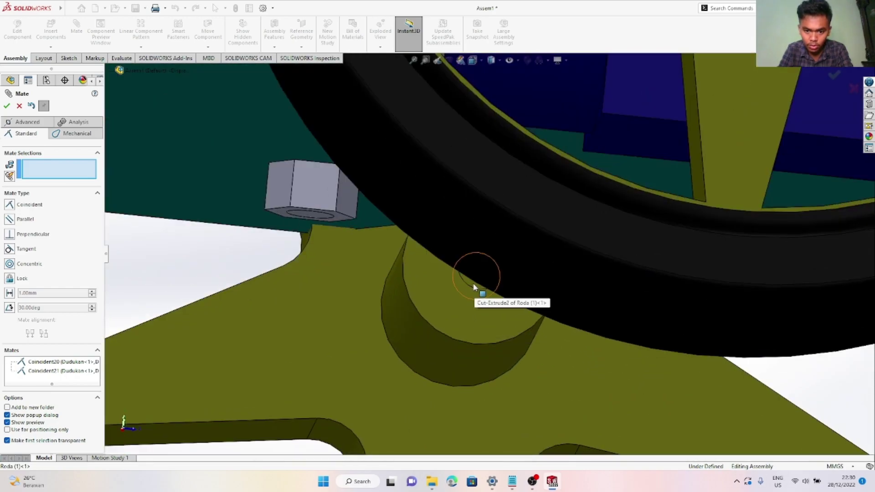
pyautogui.click(474, 285)
pyautogui.press('Escape')
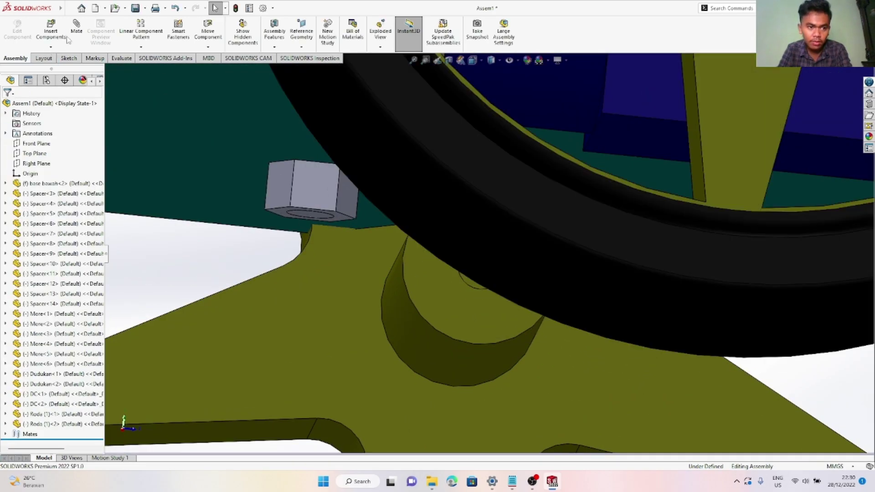
pyautogui.press('Return')
pyautogui.scroll(-6, 479, 286)
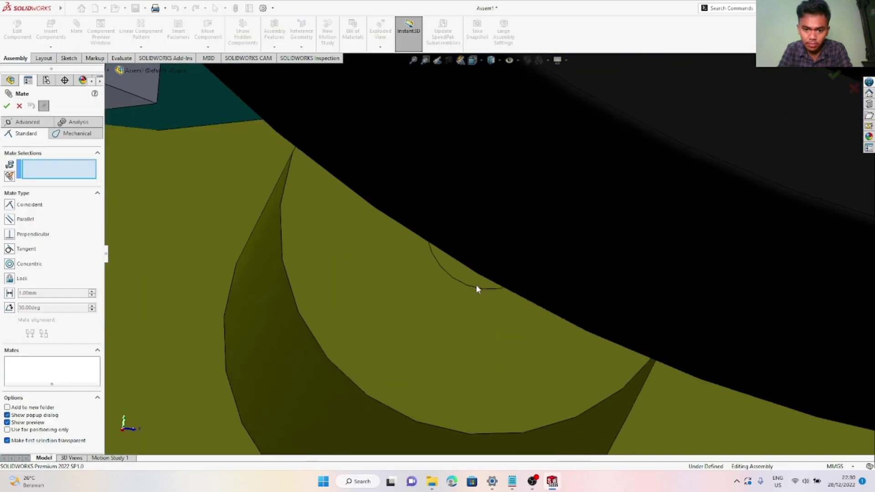
pyautogui.click(462, 267)
pyautogui.scroll(12, 462, 268)
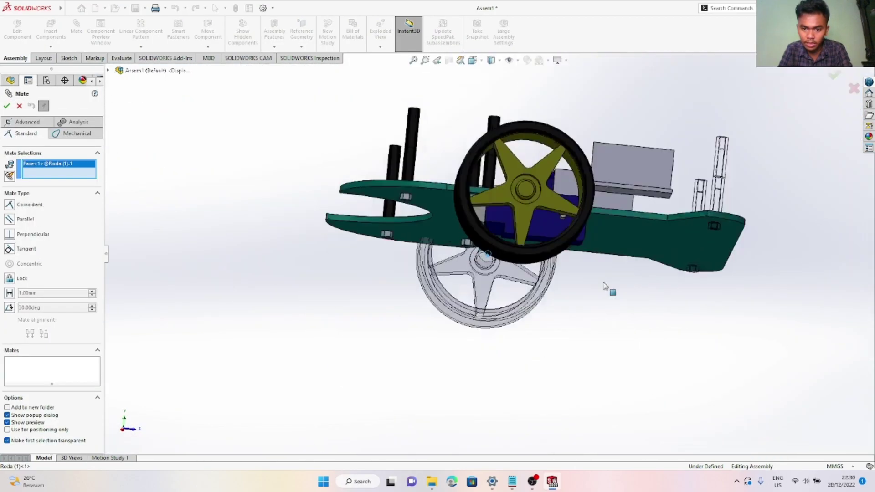
pyautogui.scroll(-10, 570, 202)
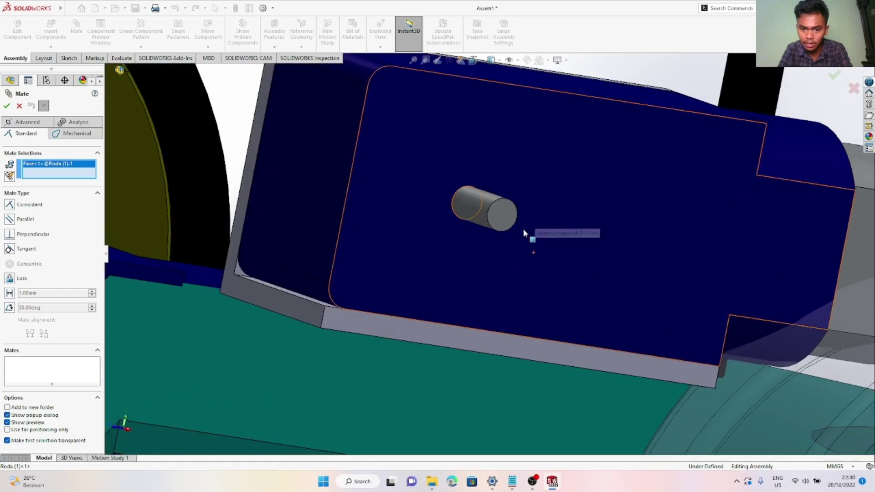
pyautogui.press('Return')
# Add a concentric mate between the right DC motor's shaft and the right Roda (1) wheel's hub hole
pyautogui.scroll(5, 524, 228)
pyautogui.scroll(-6, 492, 252)
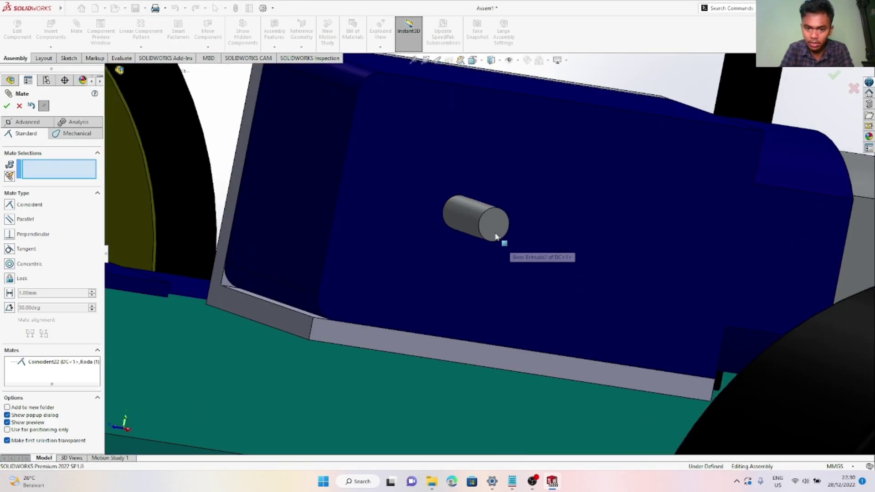
pyautogui.click(459, 222)
pyautogui.scroll(8, 459, 223)
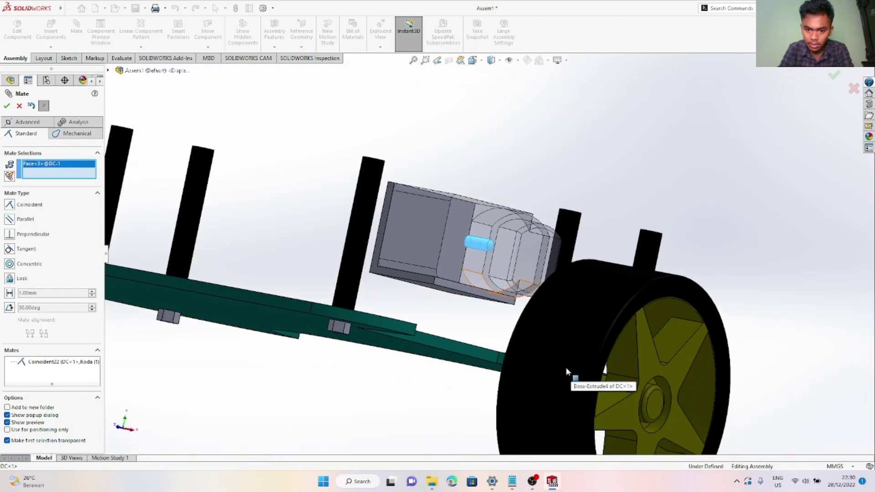
pyautogui.moveTo(566, 368); pyautogui.dragTo(459, 383, button='middle')
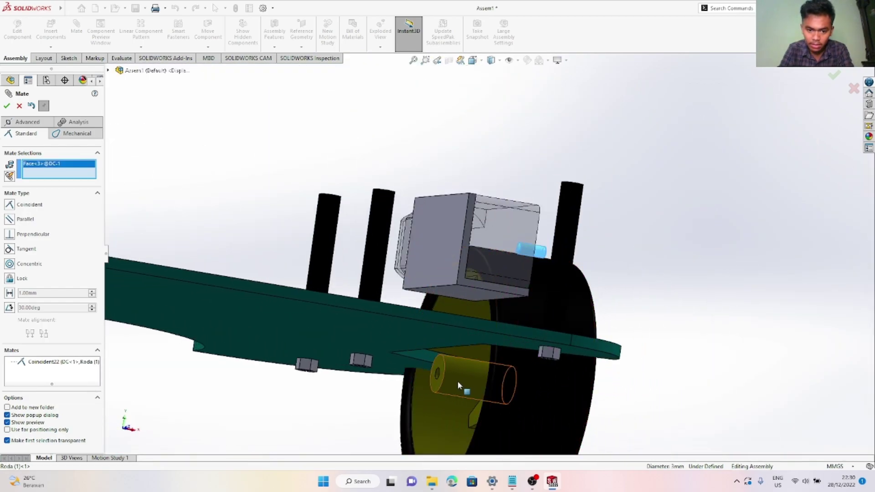
pyautogui.scroll(-6, 438, 337)
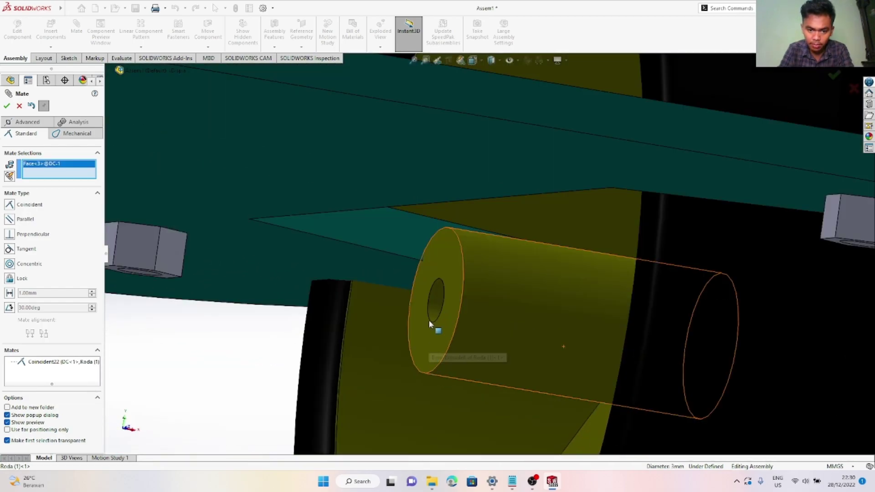
pyautogui.click(438, 294)
pyautogui.press('Return')
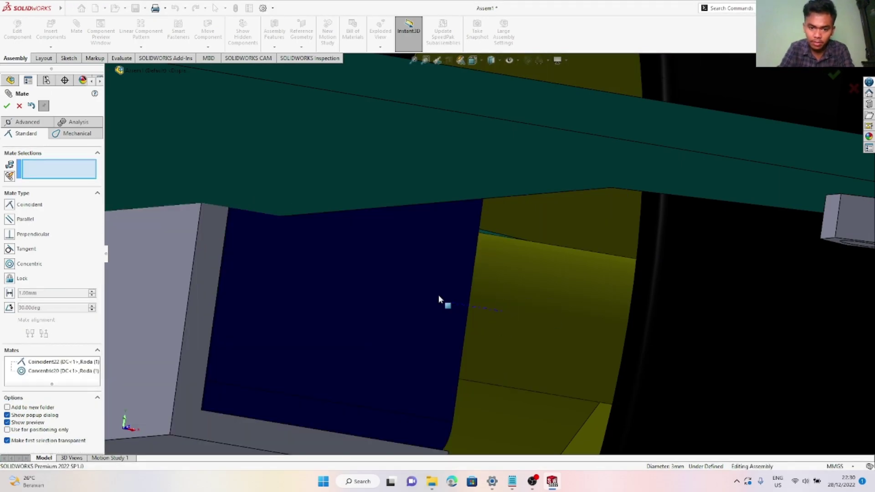
# Add a coincident mate between the right Dudukan bracket's underside and the upper face of the base bawah plate
pyautogui.scroll(5, 426, 287)
pyautogui.scroll(-6, 391, 326)
pyautogui.moveTo(391, 325); pyautogui.dragTo(398, 303, button='middle')
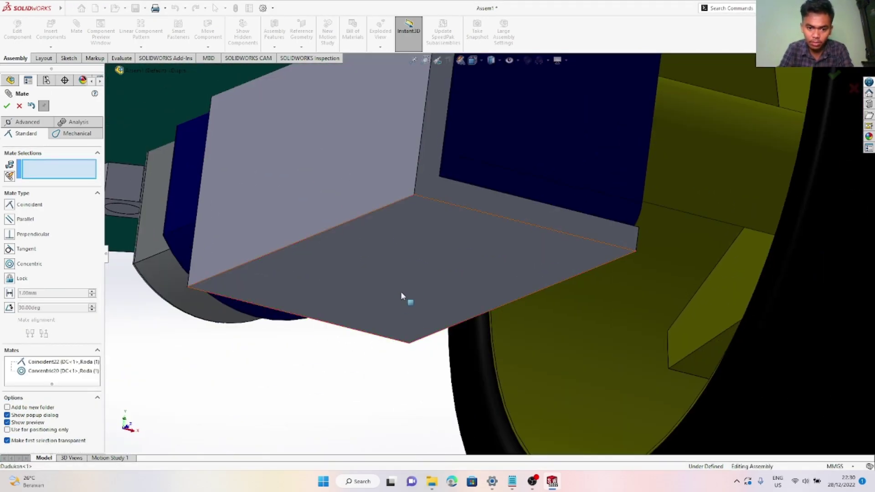
pyautogui.scroll(7, 481, 185)
pyautogui.moveTo(493, 123); pyautogui.dragTo(482, 153, button='middle')
pyautogui.click(482, 155)
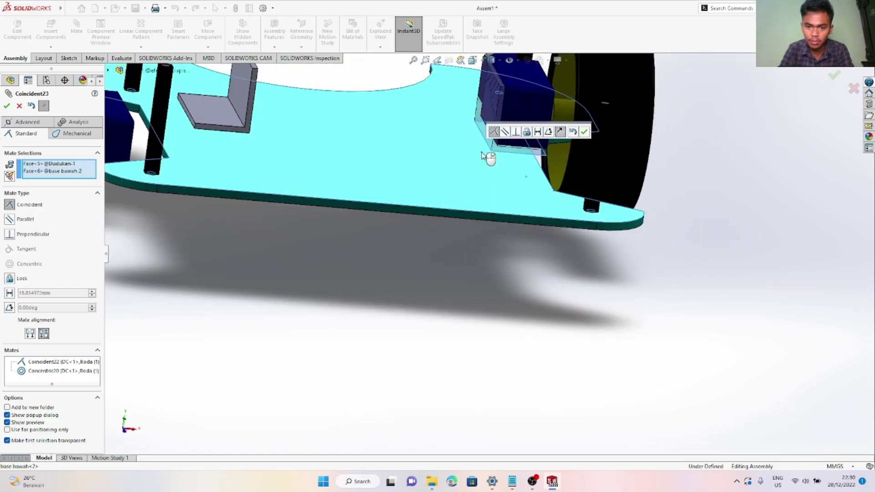
pyautogui.press('Return')
# Add a coincident mate between the base bawah plate's side edge face and the right Dudukan bracket's outer edge face beside the wheel
pyautogui.moveTo(509, 146); pyautogui.dragTo(641, 163, button='middle')
pyautogui.scroll(-3, 551, 182)
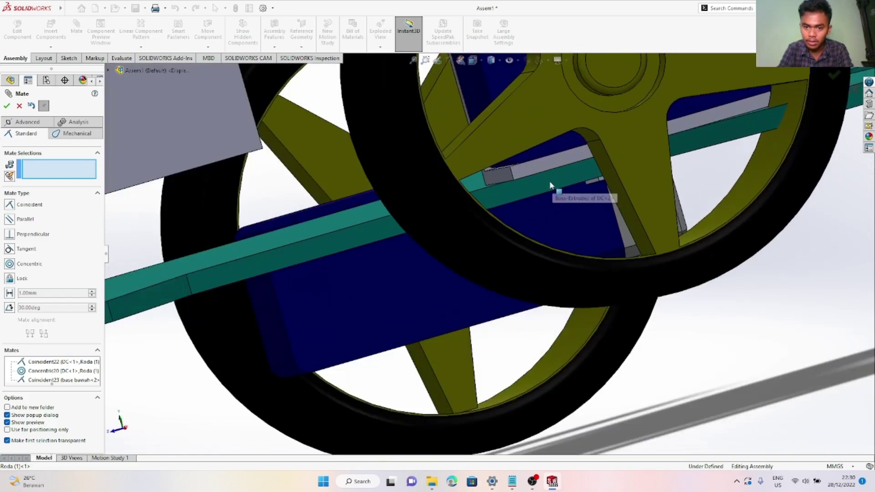
pyautogui.scroll(-3, 543, 180)
pyautogui.click(550, 177)
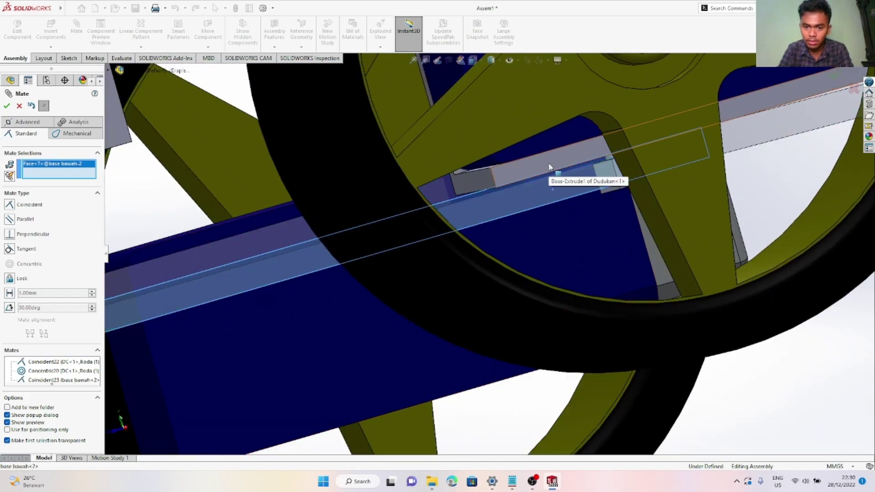
pyautogui.click(550, 168)
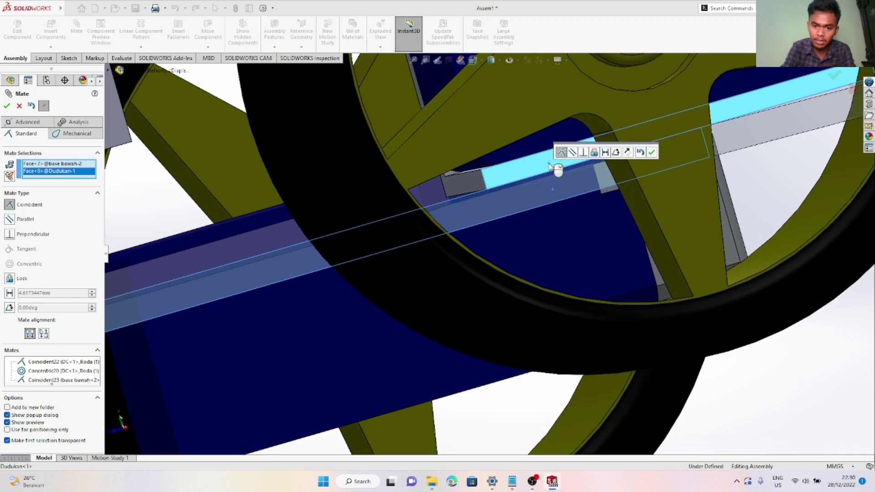
pyautogui.rightClick(550, 167)
pyautogui.rightClick(550, 168)
# Add a coincident mate between the left DC motor's underside and the inner face of the left Dudukan bracket's base leg
pyautogui.scroll(6, 521, 177)
pyautogui.moveTo(474, 201); pyautogui.dragTo(552, 198, button='middle')
pyautogui.moveTo(492, 215); pyautogui.dragTo(353, 418, button='middle')
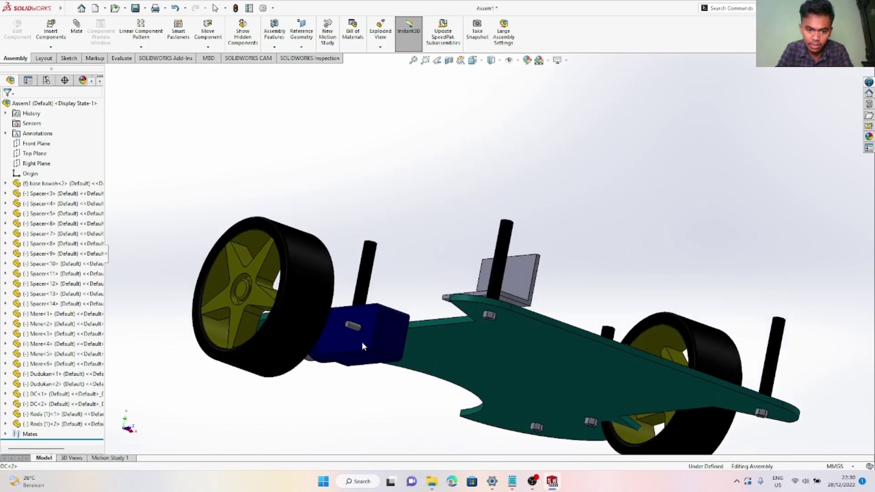
pyautogui.scroll(-5, 362, 342)
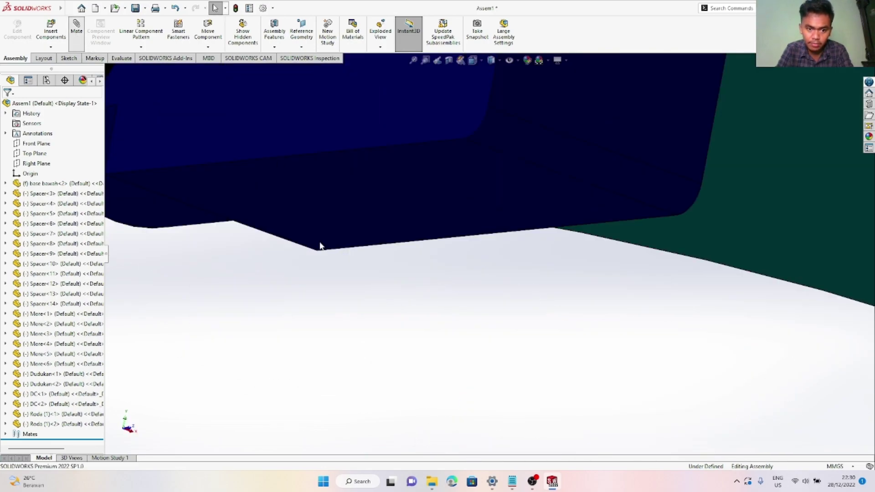
pyautogui.scroll(4, 412, 232)
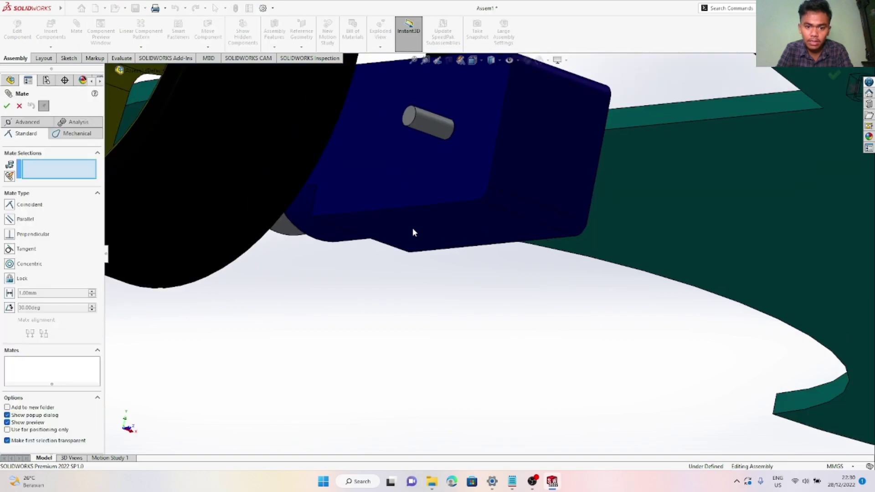
pyautogui.scroll(-3, 412, 229)
pyautogui.click(499, 234)
pyautogui.scroll(6, 596, 226)
pyautogui.moveTo(610, 201); pyautogui.dragTo(606, 310, button='middle')
pyautogui.click(656, 151)
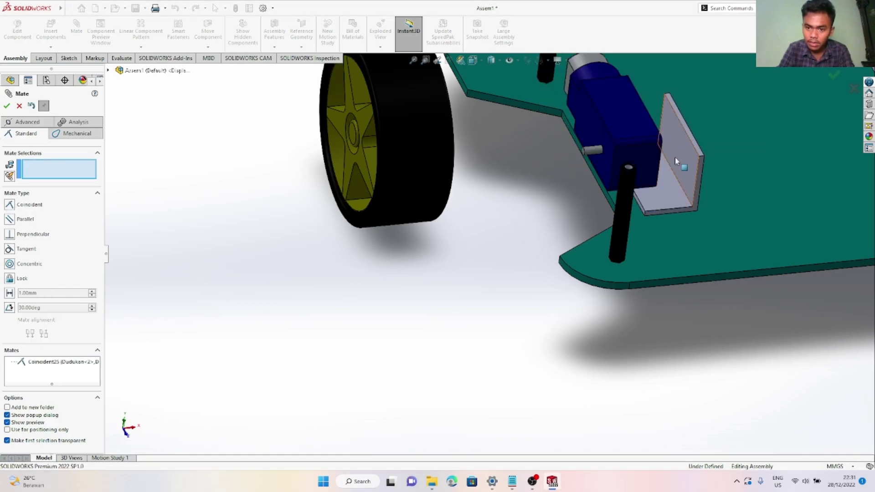
# Add coincident mates between the left DC motor's side and the left Dudukan bracket's upright leg, and between the motor's and bracket's end faces
pyautogui.scroll(-8, 674, 157)
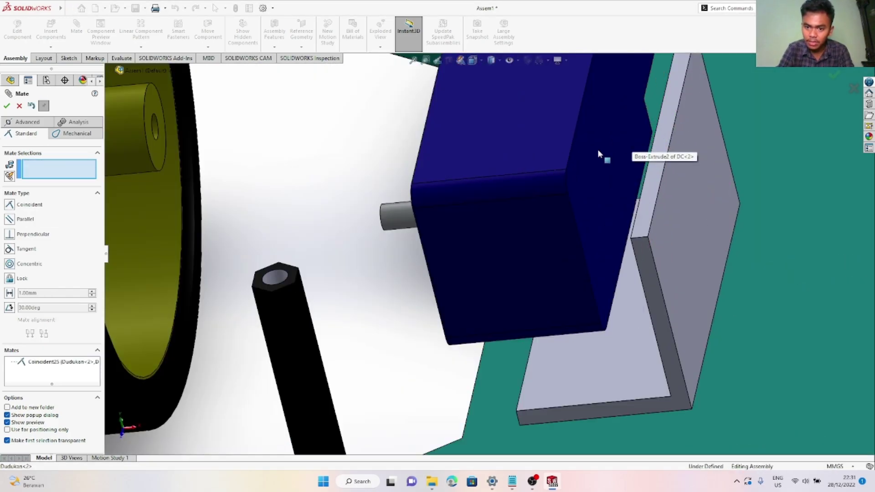
pyautogui.click(629, 212)
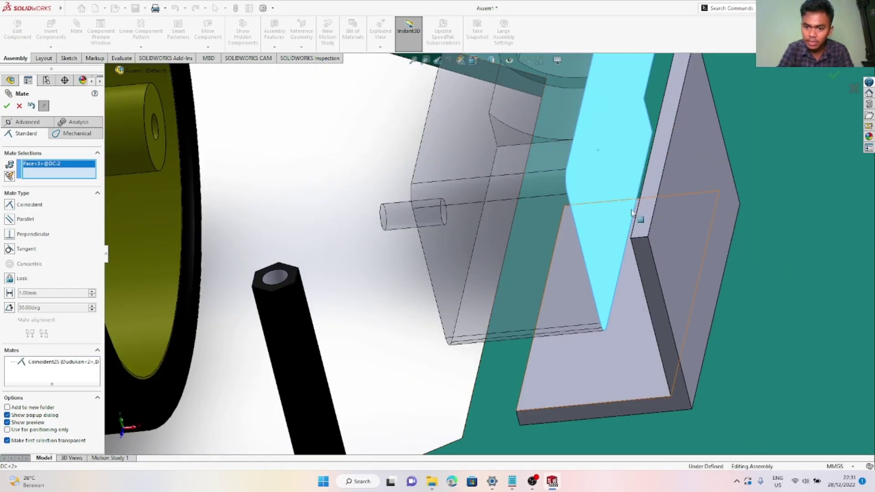
pyautogui.scroll(3, 629, 212)
pyautogui.moveTo(629, 212); pyautogui.dragTo(705, 228, button='middle')
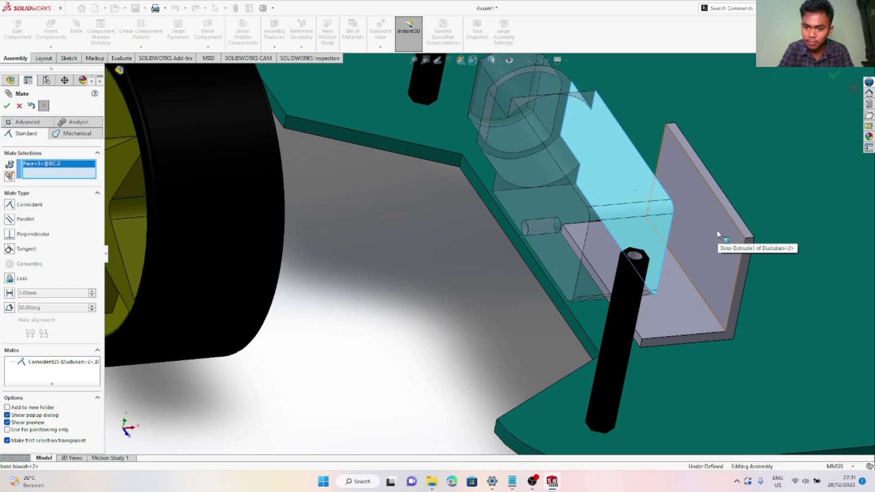
pyautogui.click(718, 234)
pyautogui.press('Return')
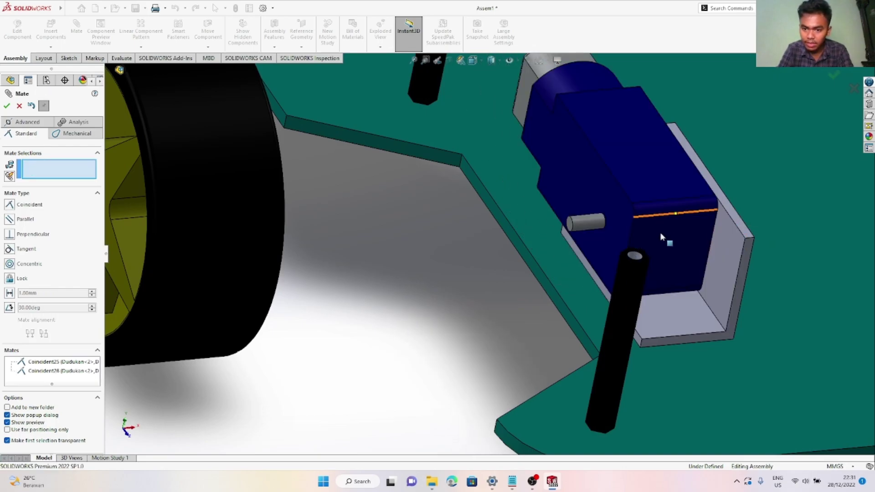
pyautogui.click(743, 281)
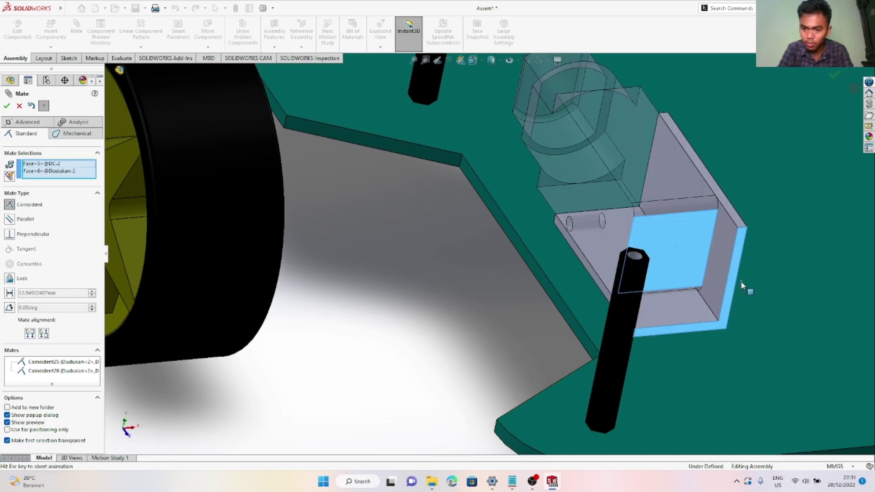
pyautogui.press('Return')
# Add a concentric mate between the left Roda (1) wheel's hub hole and the left DC motor's shaft
pyautogui.moveTo(471, 226); pyautogui.dragTo(334, 232, button='middle')
pyautogui.scroll(-7, 276, 163)
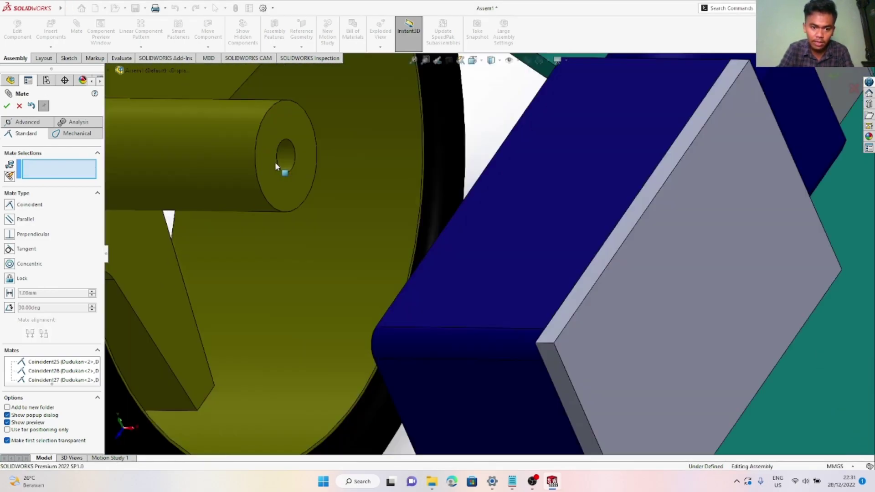
pyautogui.click(320, 161)
pyautogui.scroll(5, 377, 194)
pyautogui.moveTo(504, 246); pyautogui.dragTo(742, 356, button='middle')
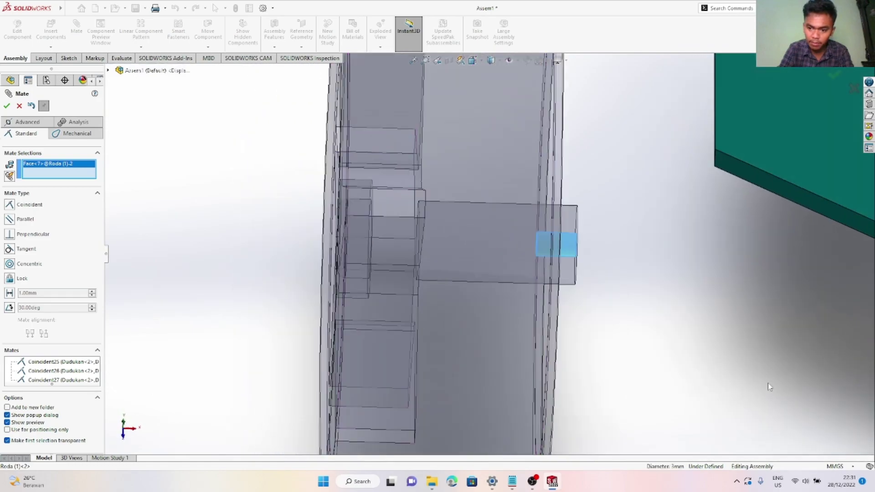
pyautogui.scroll(3, 742, 356)
pyautogui.scroll(-3, 742, 355)
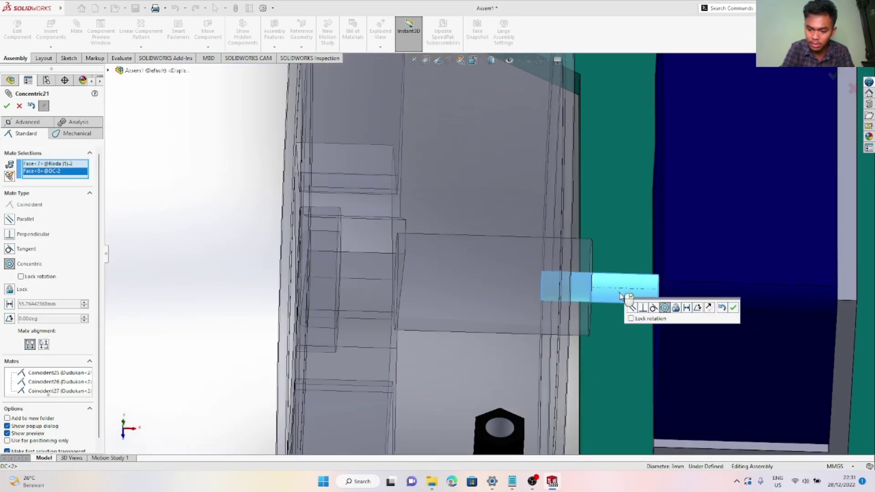
pyautogui.click(632, 306)
# Pull the left Roda (1) wheel outward along its axis, clear of the left DC motor's shaft
pyautogui.scroll(3, 447, 269)
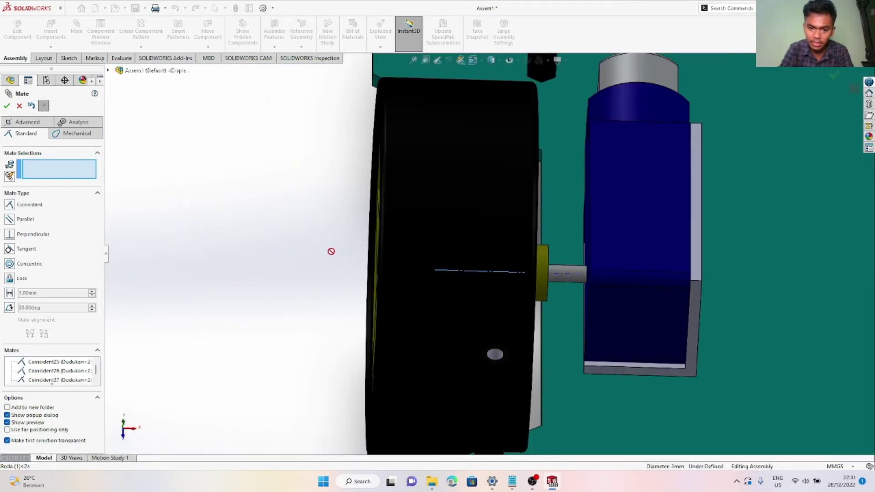
pyautogui.moveTo(347, 292); pyautogui.dragTo(83, 259)
pyautogui.press('Escape')
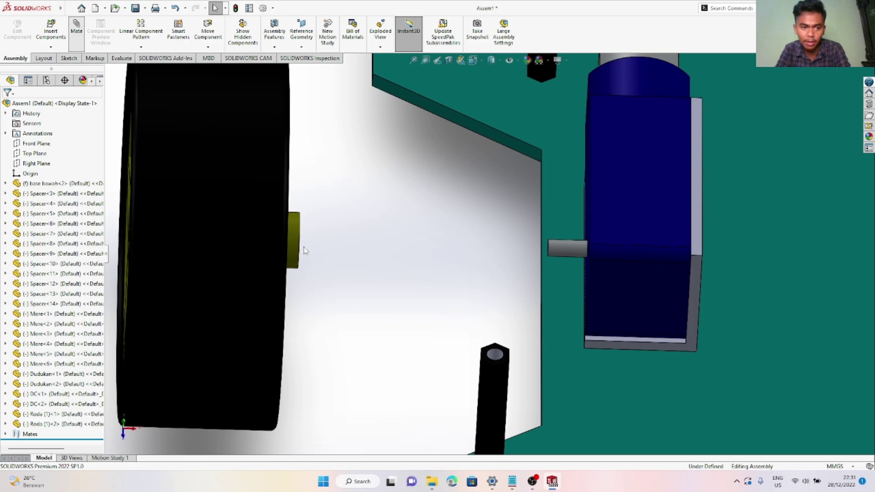
# Add a coincident mate between the bottom of the left Roda (1) wheel's hub hole and the left DC motor's shaft end face
pyautogui.scroll(-5, 289, 243)
pyautogui.moveTo(306, 244); pyautogui.dragTo(233, 236, button='middle')
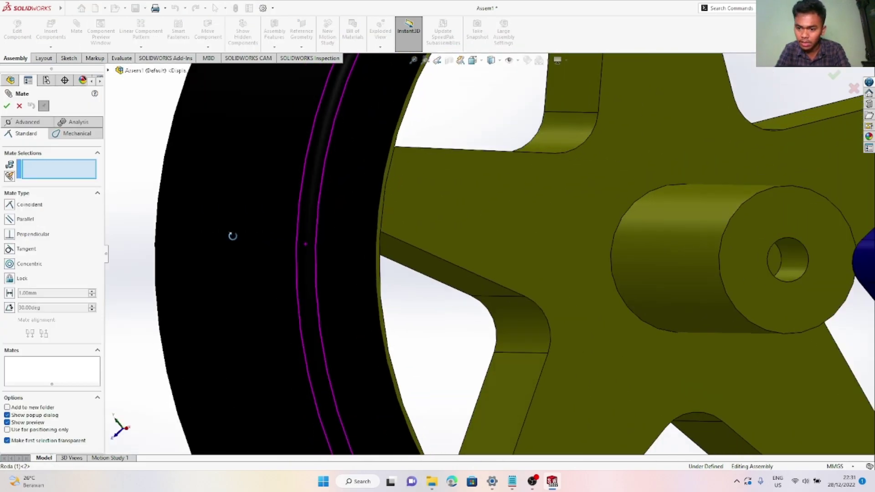
pyautogui.click(776, 258)
pyautogui.moveTo(776, 258); pyautogui.dragTo(827, 252, button='middle')
pyautogui.scroll(-4, 510, 252)
pyautogui.click(494, 253)
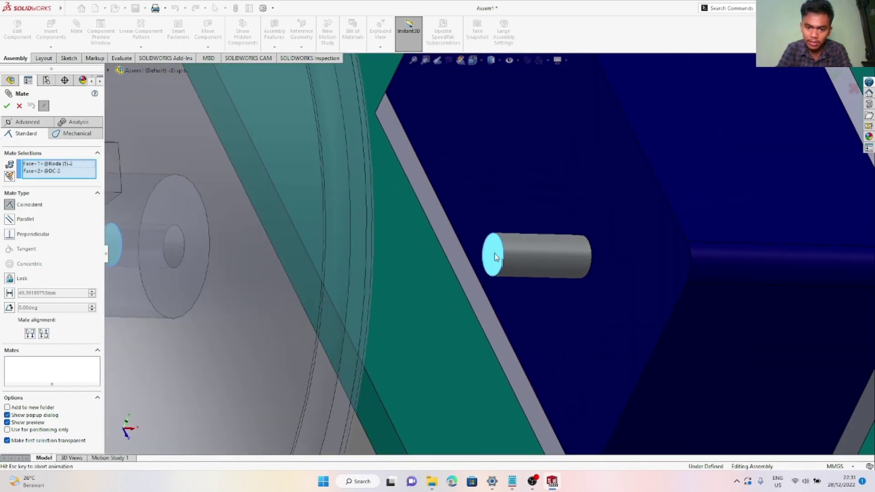
pyautogui.press('Return')
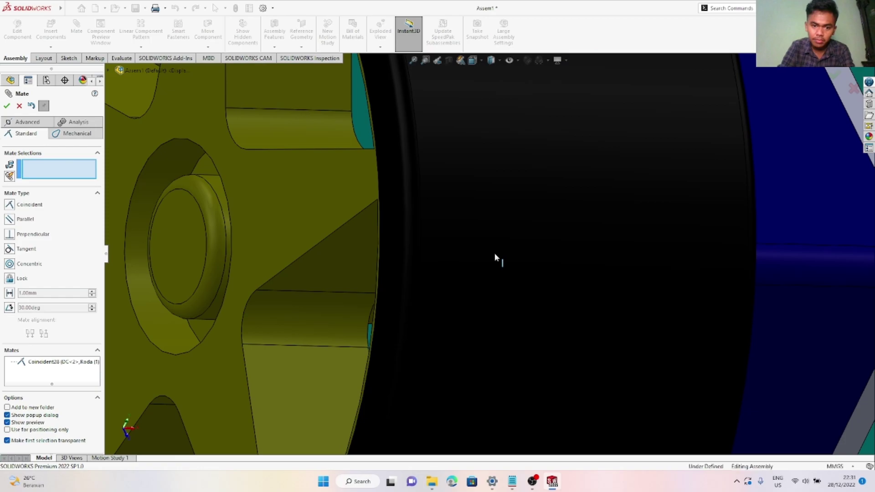
# Add a coincident mate between the base bawah plate's top face and the underside of the left Dudukan bracket
pyautogui.press('Escape')
pyautogui.scroll(7, 500, 250)
pyautogui.moveTo(597, 299); pyautogui.dragTo(501, 260, button='middle')
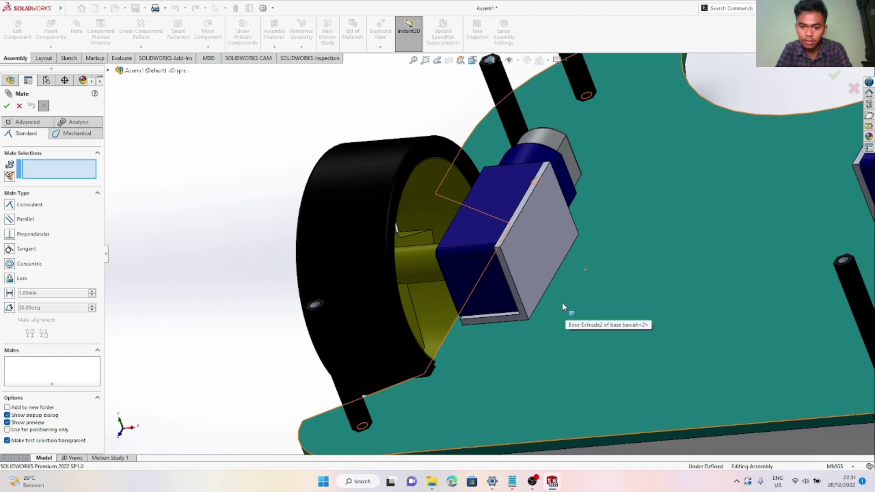
pyautogui.scroll(-3, 563, 305)
pyautogui.click(576, 287)
pyautogui.moveTo(577, 287); pyautogui.dragTo(495, 338, button='middle')
pyautogui.click(508, 366)
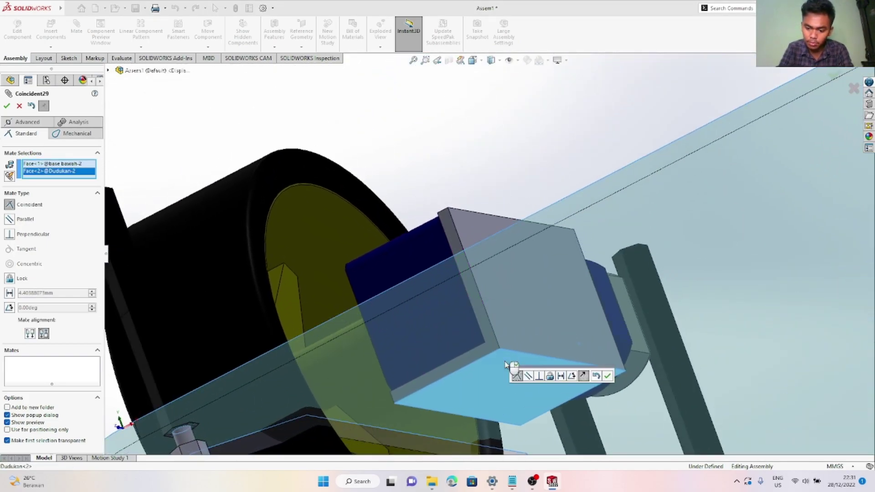
pyautogui.press('Return')
# Add a coincident mate between the base bawah plate's side edge face and the left Dudukan bracket's outer side face
pyautogui.scroll(4, 505, 364)
pyautogui.scroll(5, 461, 374)
pyautogui.moveTo(496, 360); pyautogui.dragTo(572, 309, button='middle')
pyautogui.scroll(-8, 573, 309)
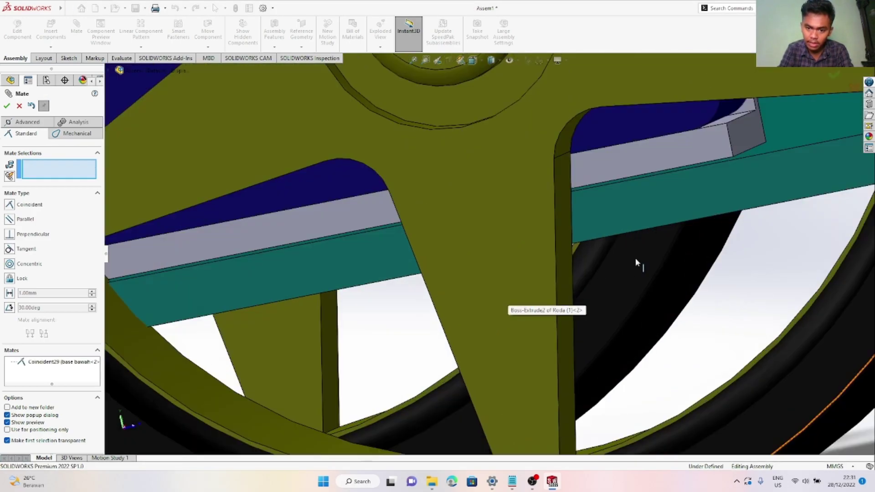
pyautogui.click(650, 209)
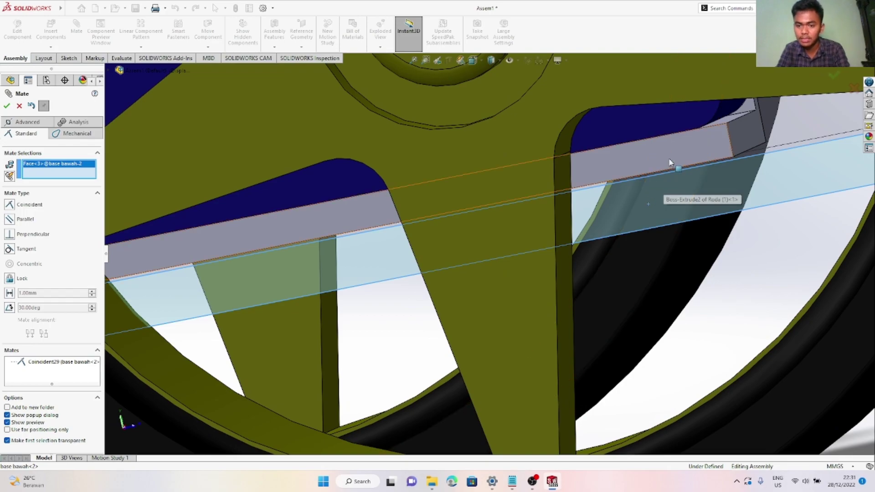
pyautogui.click(646, 160)
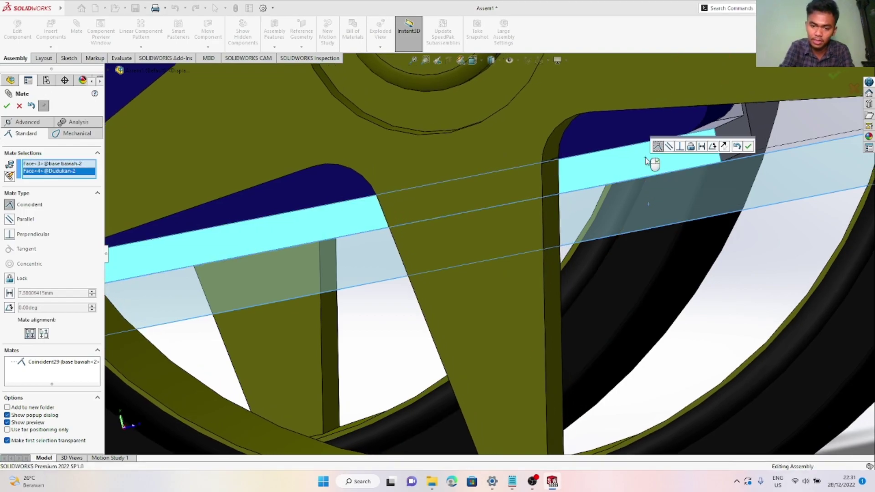
pyautogui.press('Return')
pyautogui.press('Escape')
# In the top view, slide both DC motor assemblies along the base plate until their wheels line up within the side cutouts
pyautogui.scroll(8, 639, 163)
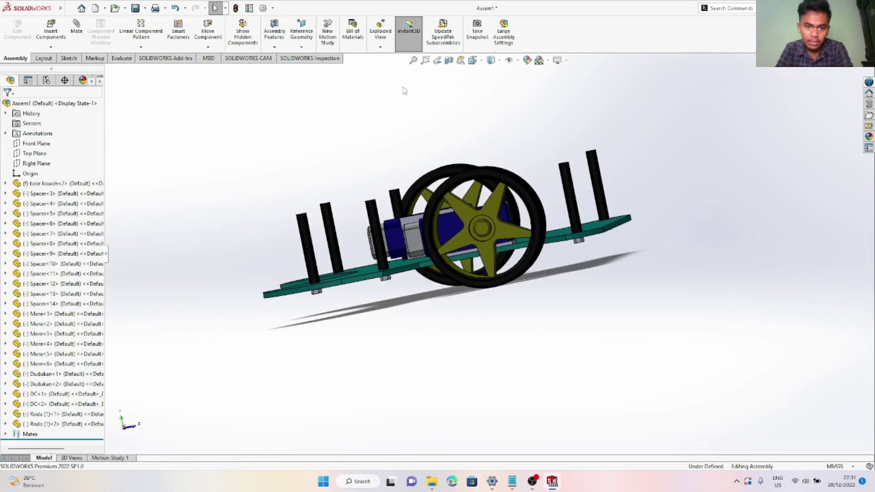
pyautogui.click(415, 60)
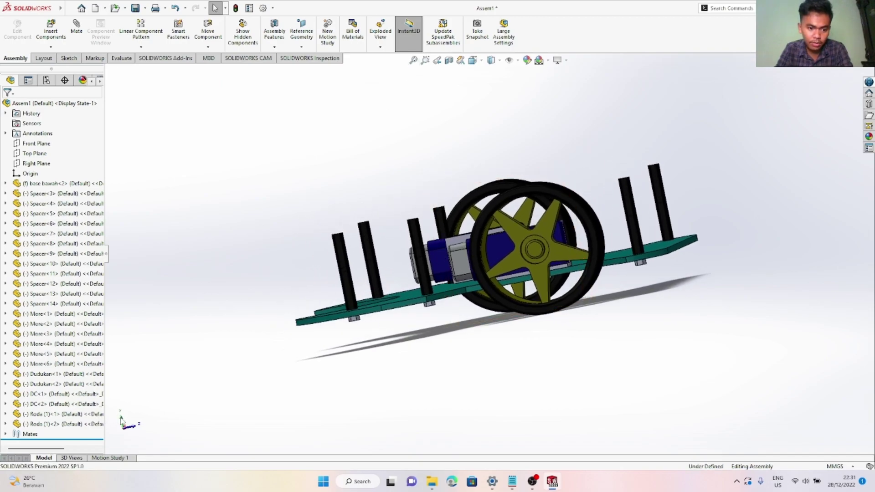
pyautogui.click(121, 416)
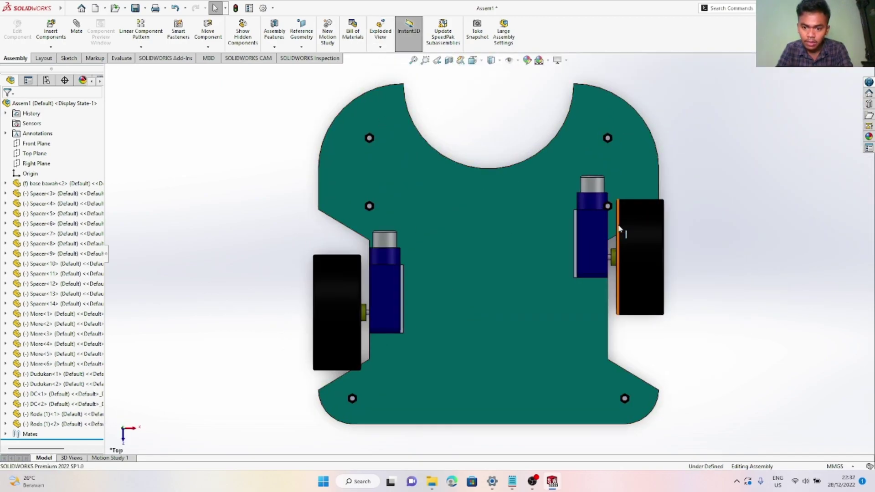
pyautogui.moveTo(595, 243); pyautogui.dragTo(589, 315)
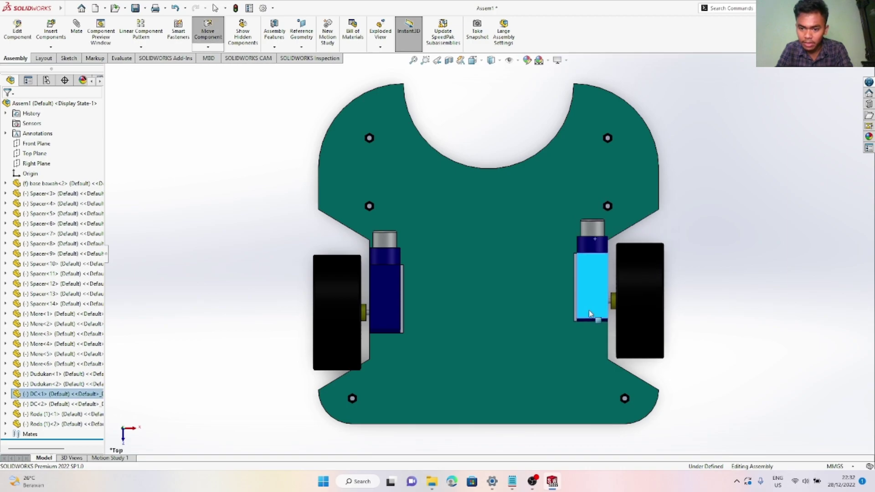
pyautogui.moveTo(387, 300); pyautogui.dragTo(394, 280)
pyautogui.press('Escape')
pyautogui.press('Escape')
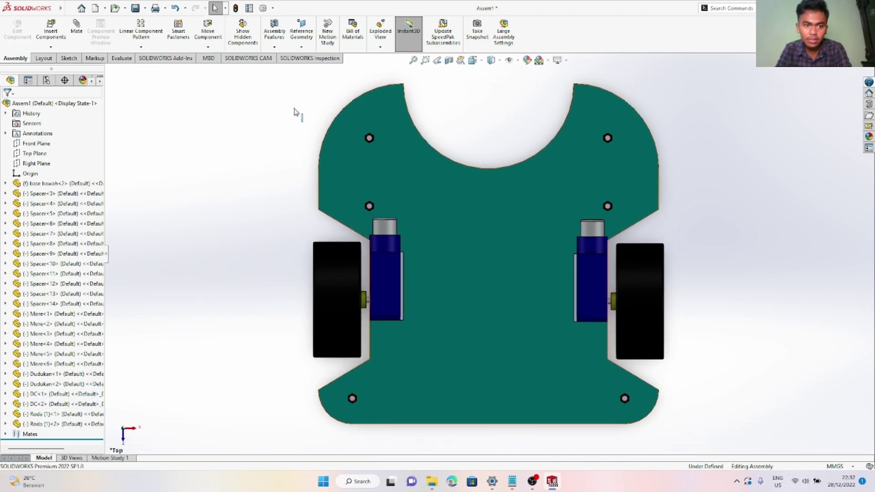
# Insert the Battery part and place it near the middle of the base bawah plate's rear edge
pyautogui.click(51, 33)
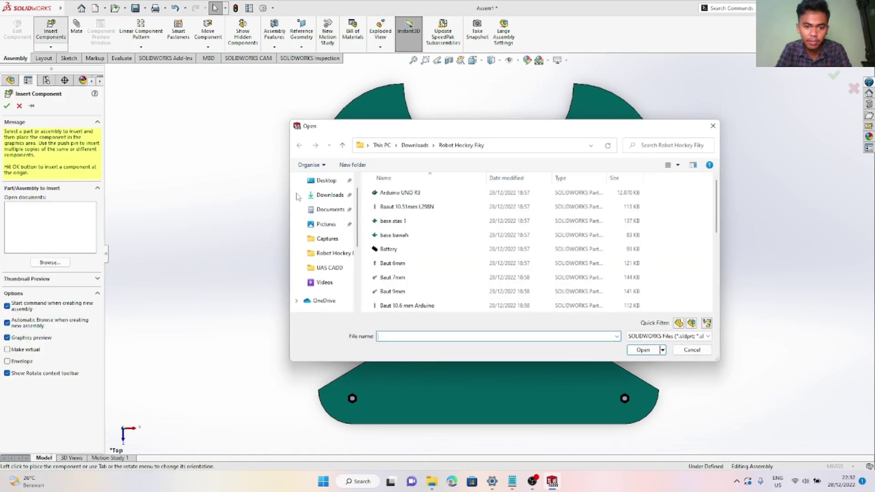
pyautogui.click(393, 251)
pyautogui.click(643, 350)
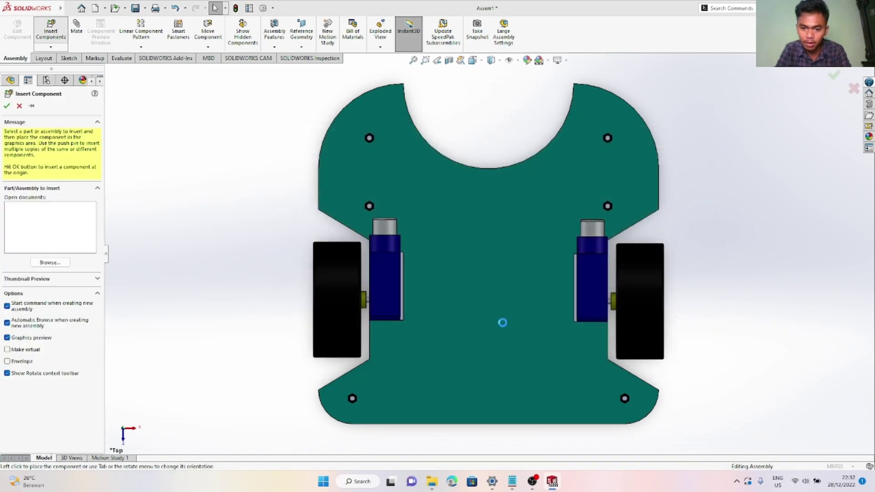
pyautogui.click(491, 380)
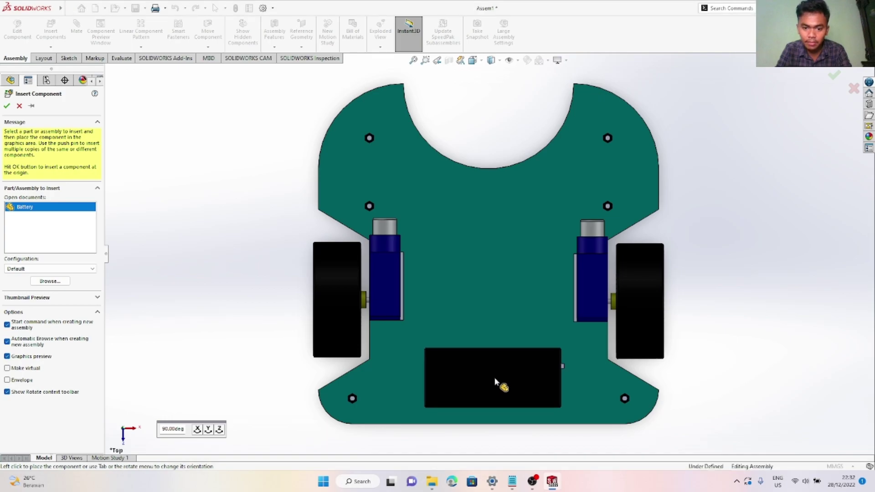
# Add a coincident mate between the base bawah plate's top face and the underside of the Battery
pyautogui.moveTo(494, 378); pyautogui.dragTo(493, 194, button='middle')
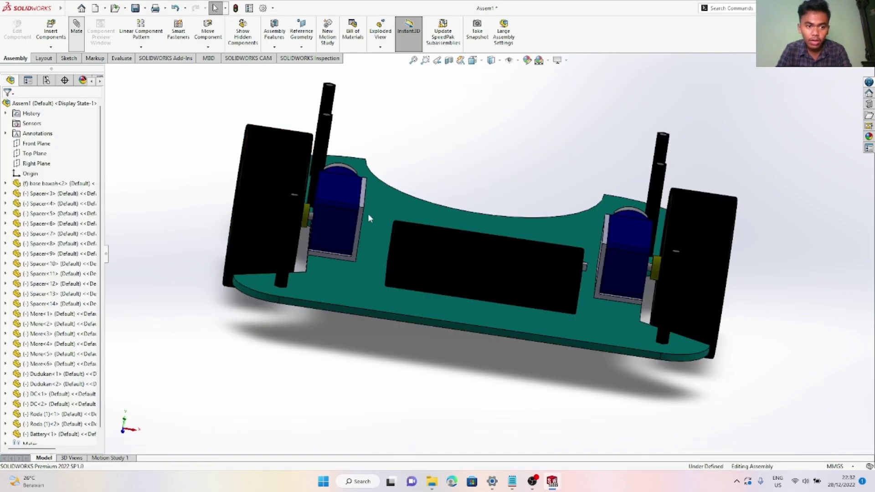
pyautogui.scroll(-5, 507, 305)
pyautogui.moveTo(507, 305); pyautogui.dragTo(524, 215, button='middle')
pyautogui.click(468, 326)
pyautogui.scroll(3, 469, 324)
pyautogui.moveTo(451, 331); pyautogui.dragTo(442, 401, button='middle')
pyautogui.click(455, 318)
pyautogui.press('Return')
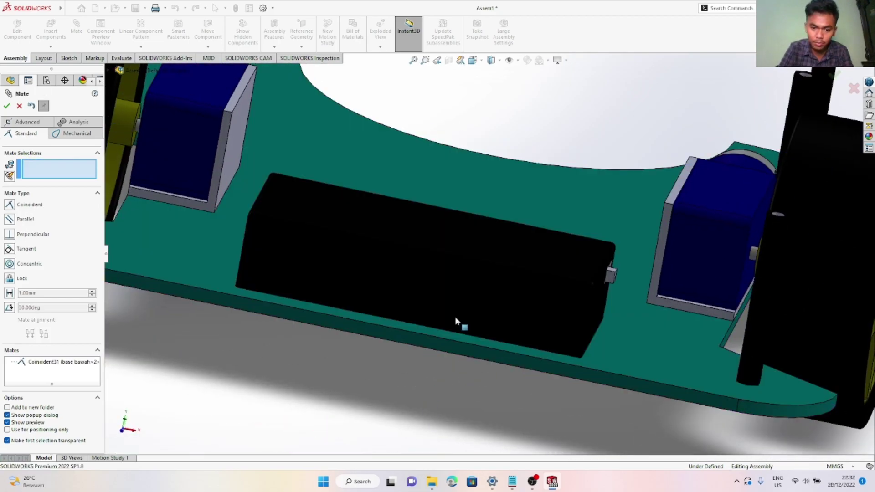
# Add a coincident mate between the base bawah plate's rear edge face and the Battery's long rear face
pyautogui.scroll(-5, 451, 337)
pyautogui.click(461, 313)
pyautogui.scroll(5, 501, 265)
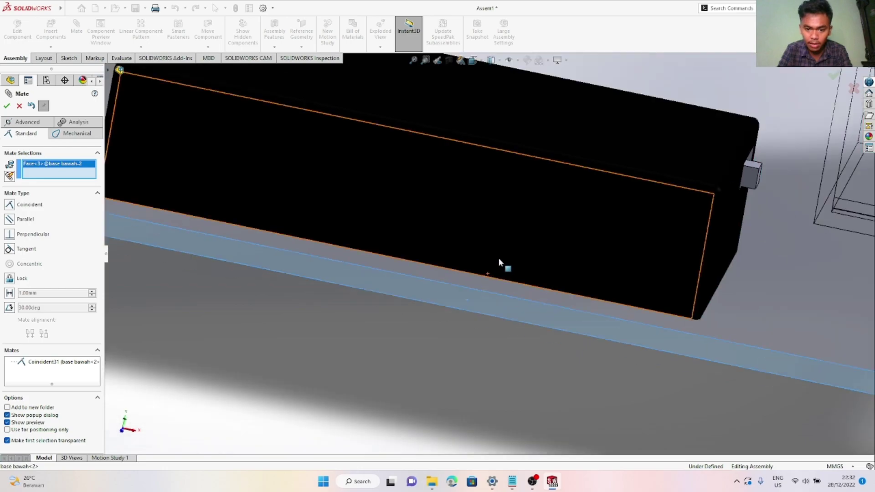
pyautogui.click(517, 237)
pyautogui.press('Return')
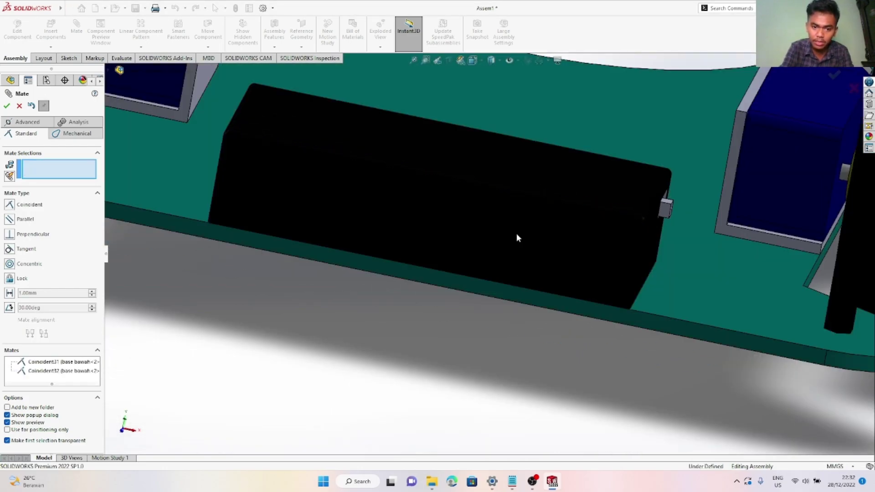
pyautogui.press('Escape')
# Insert the IR Controller part from the Robot Hockey Fiky folder, turned with its LEDs facing the plate's curved front cutout, and place it beside that cutout
pyautogui.scroll(6, 516, 235)
pyautogui.moveTo(507, 191); pyautogui.dragTo(500, 240, button='middle')
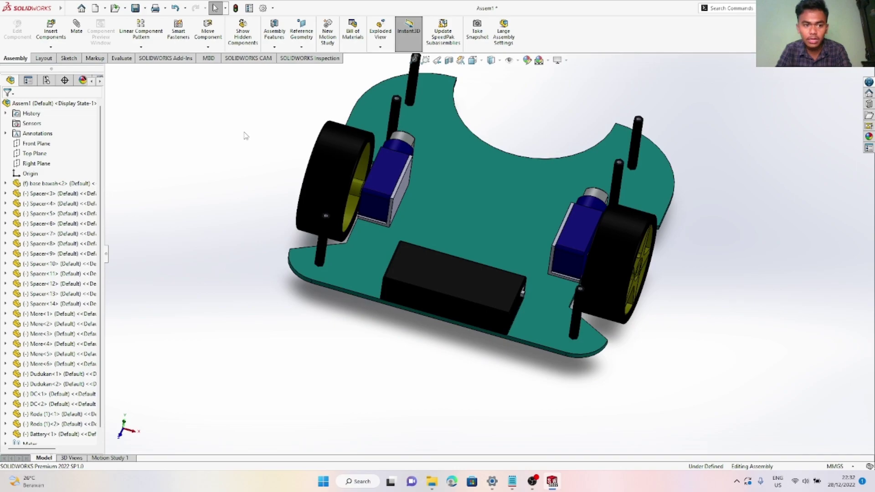
pyautogui.click(51, 30)
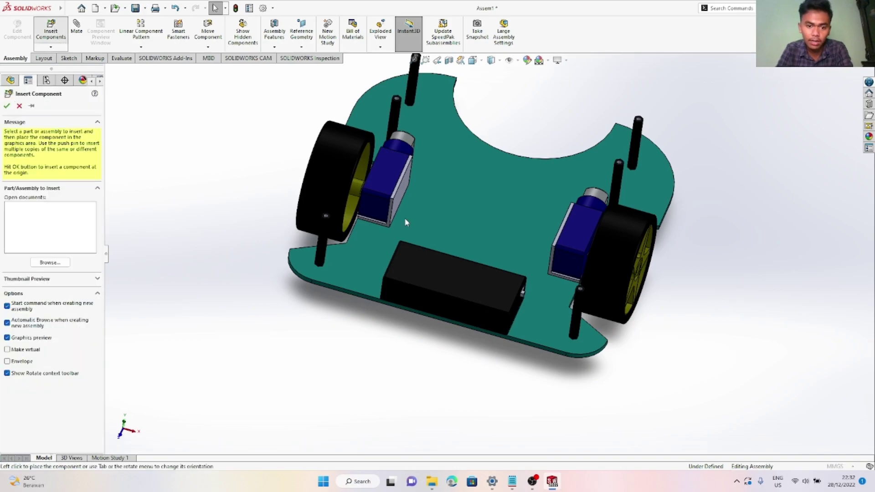
pyautogui.scroll(-5, 421, 253)
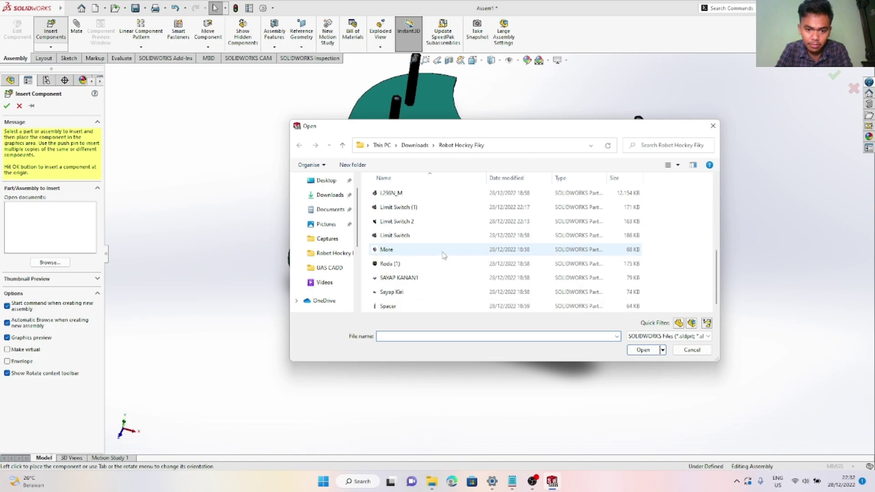
pyautogui.scroll(5, 420, 273)
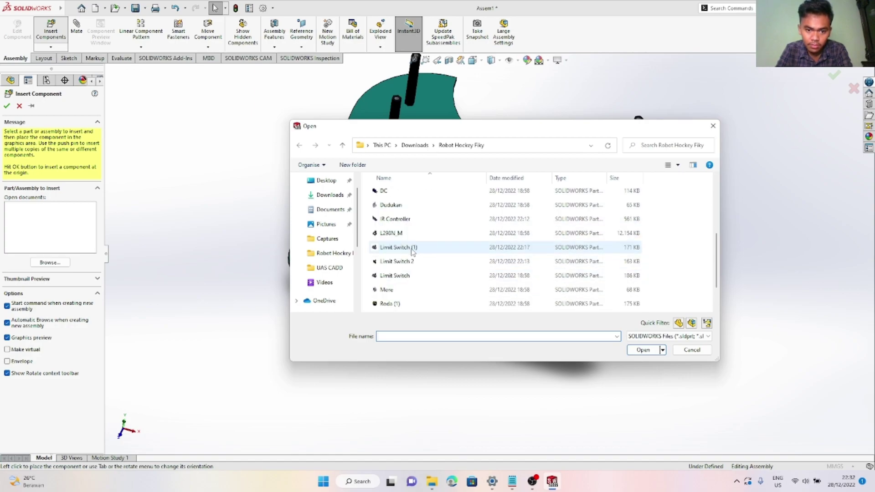
pyautogui.scroll(-5, 413, 210)
pyautogui.scroll(5, 416, 242)
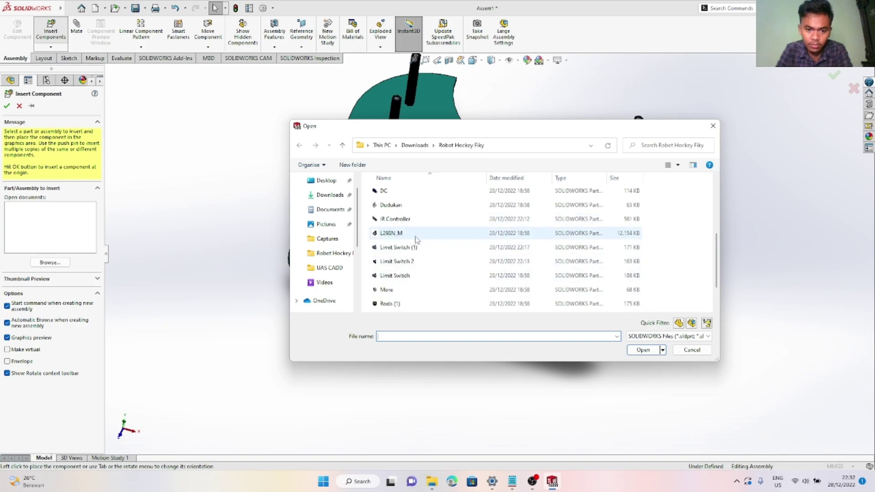
pyautogui.click(329, 197)
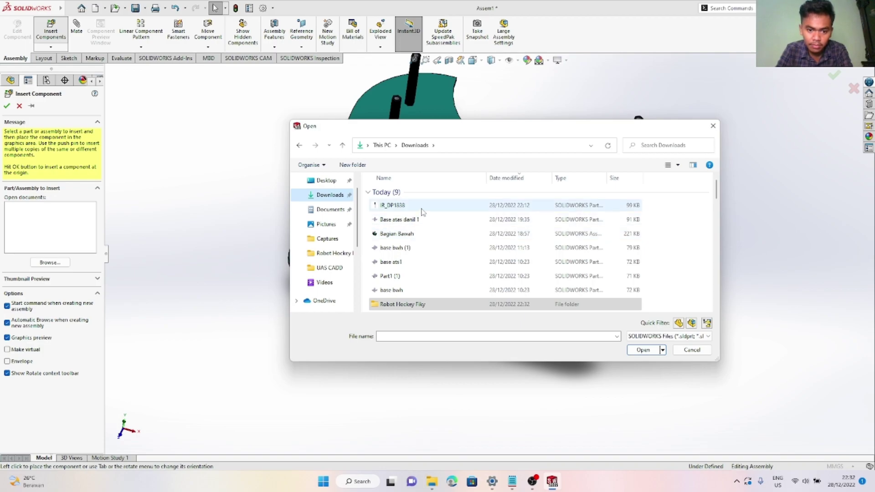
pyautogui.click(327, 254)
pyautogui.scroll(-5, 414, 228)
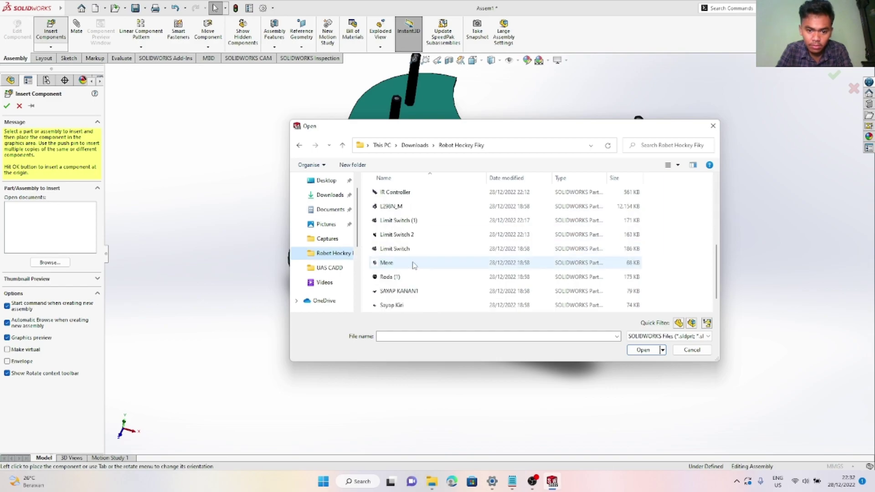
pyautogui.scroll(-1, 414, 265)
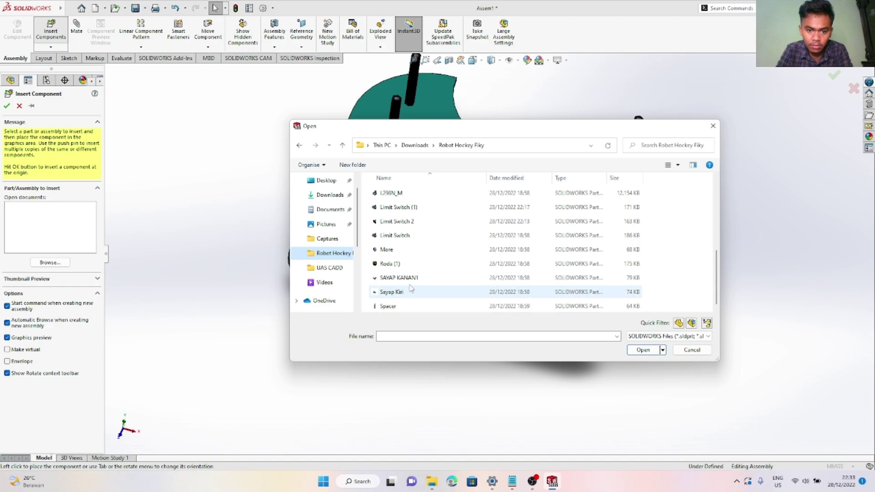
pyautogui.scroll(2, 411, 260)
pyautogui.click(408, 262)
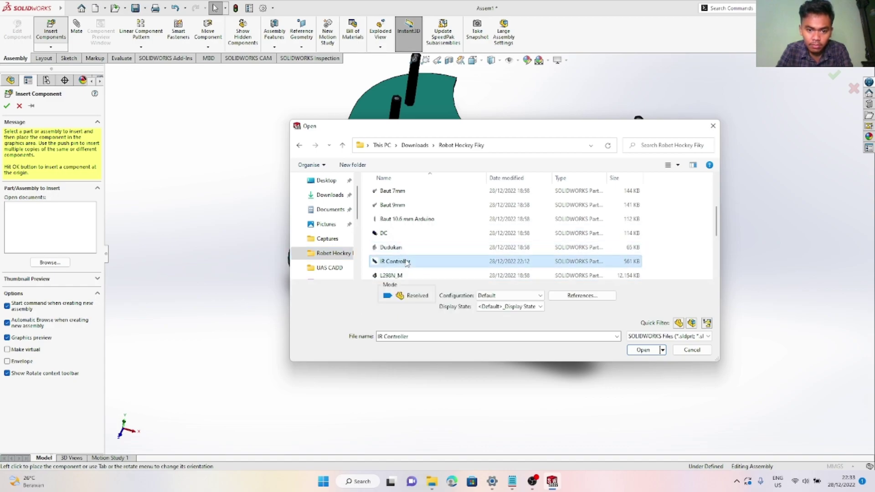
pyautogui.click(644, 350)
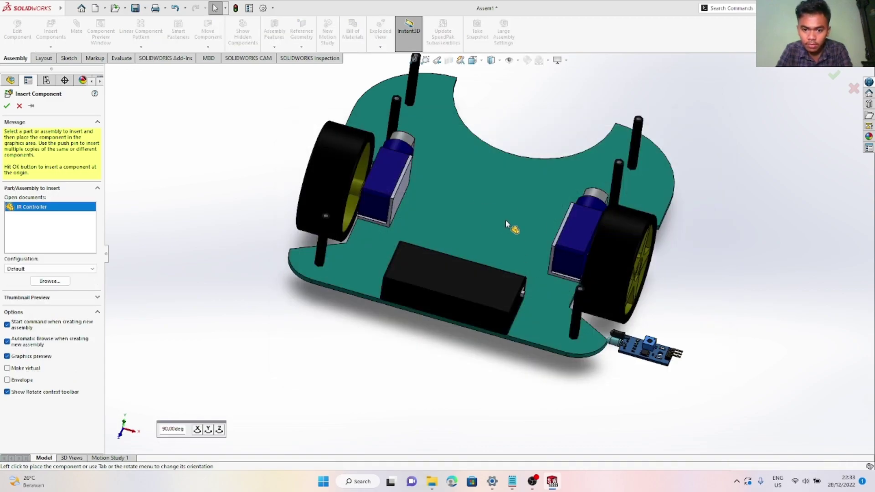
pyautogui.scroll(2, 497, 204)
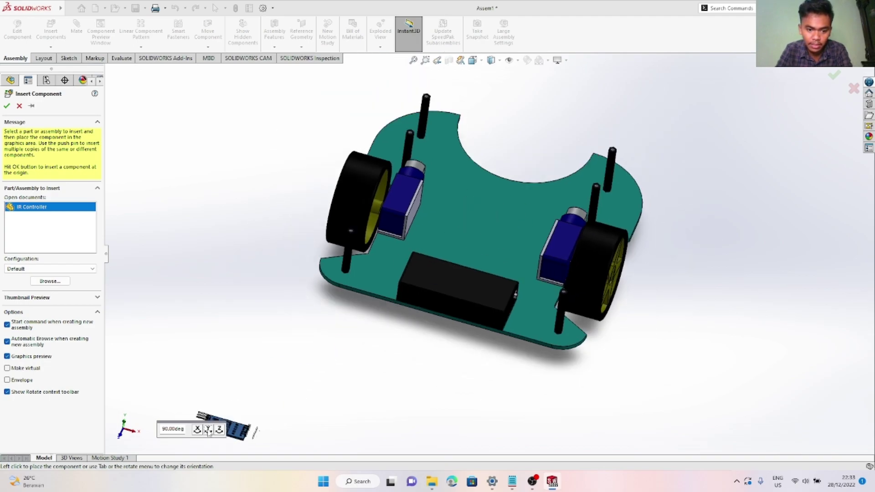
pyautogui.click(498, 194)
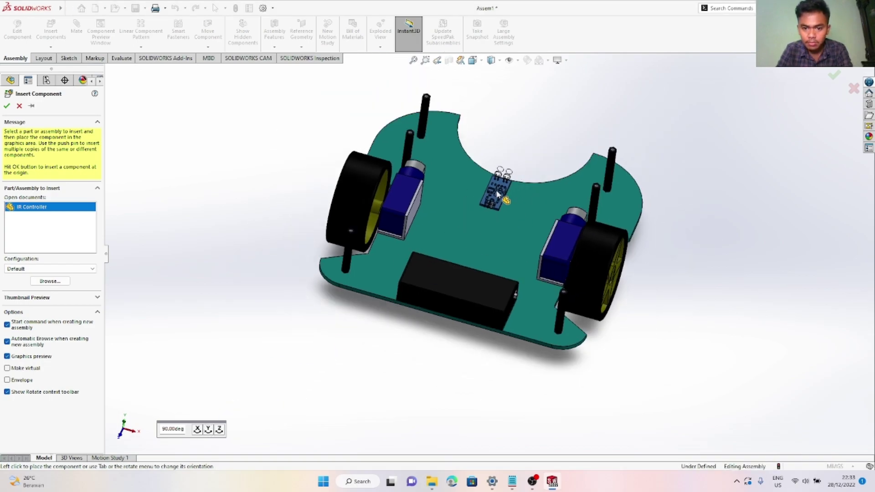
# Add a coincident mate between the base bawah plate's top face and the underside of the IR Controller board
pyautogui.scroll(-3, 487, 184)
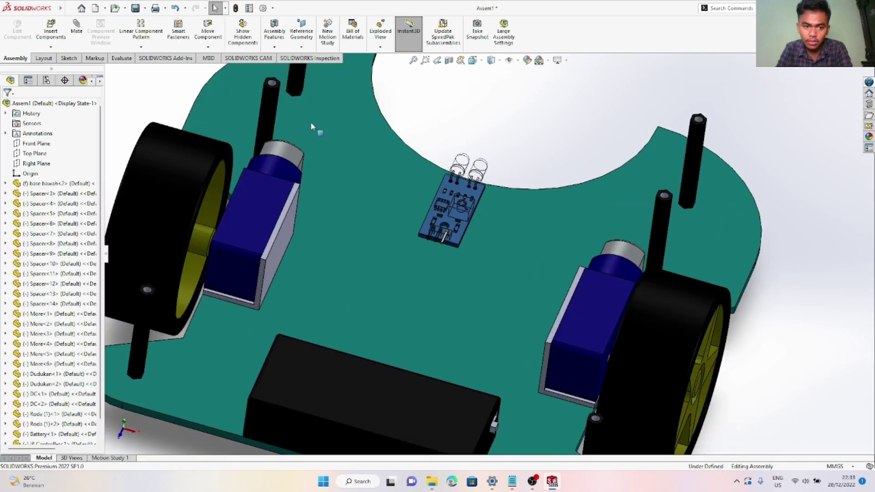
pyautogui.click(69, 8)
pyautogui.click(506, 128)
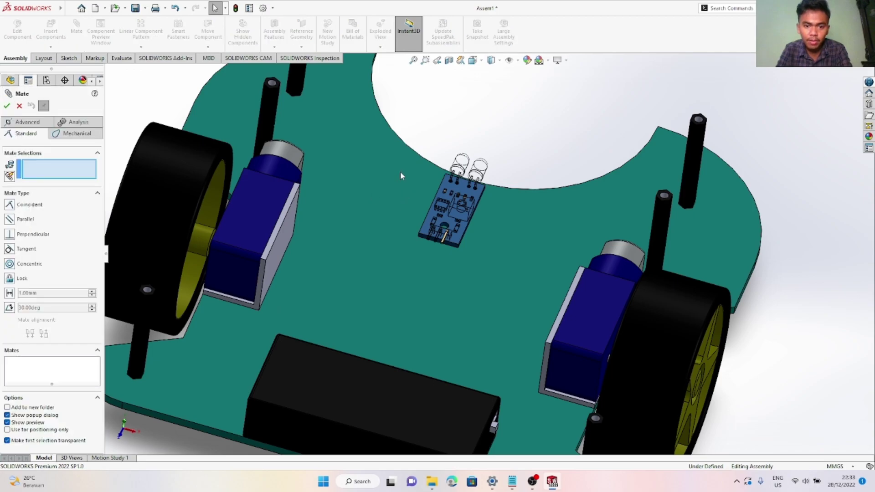
pyautogui.scroll(-3, 448, 148)
pyautogui.scroll(2, 454, 185)
pyautogui.scroll(-4, 451, 242)
pyautogui.click(452, 242)
pyautogui.moveTo(451, 242); pyautogui.dragTo(570, 314, button='middle')
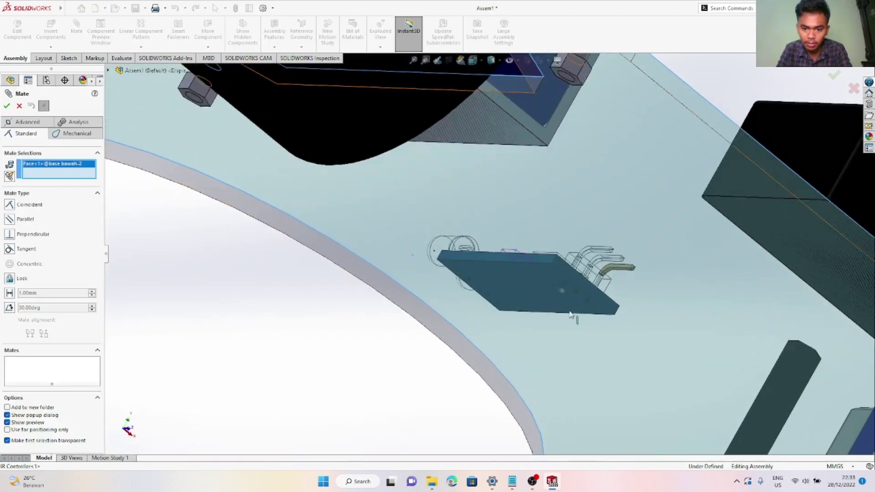
pyautogui.click(518, 294)
pyautogui.press('Return')
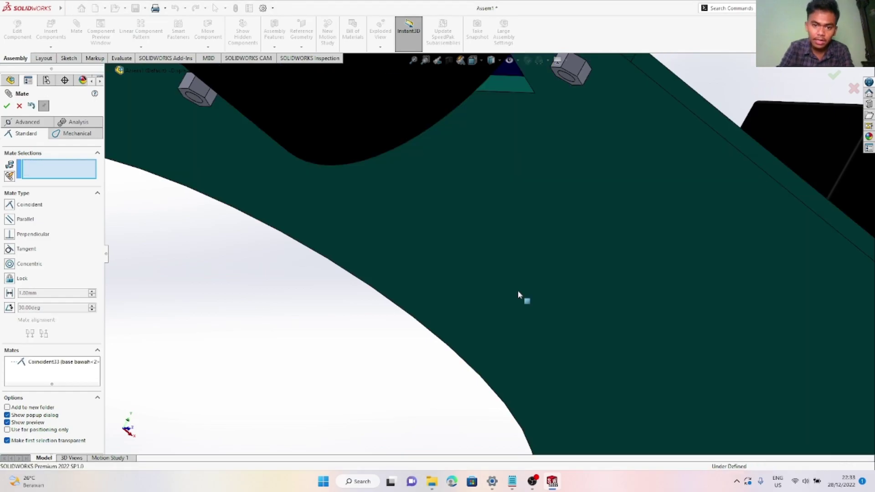
pyautogui.press('Escape')
# Move the IR Controller to the middle of the base bawah plate, directly behind the curved front cutout
pyautogui.scroll(8, 523, 284)
pyautogui.moveTo(523, 284); pyautogui.dragTo(524, 219, button='middle')
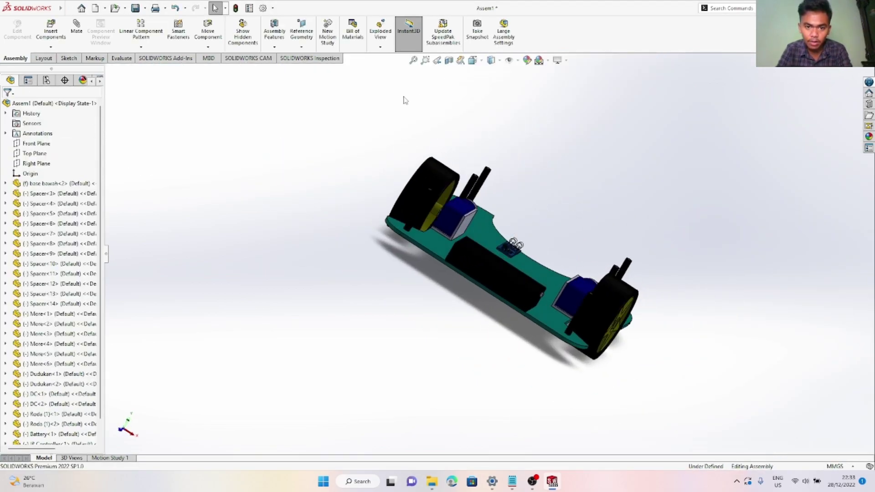
pyautogui.click(414, 60)
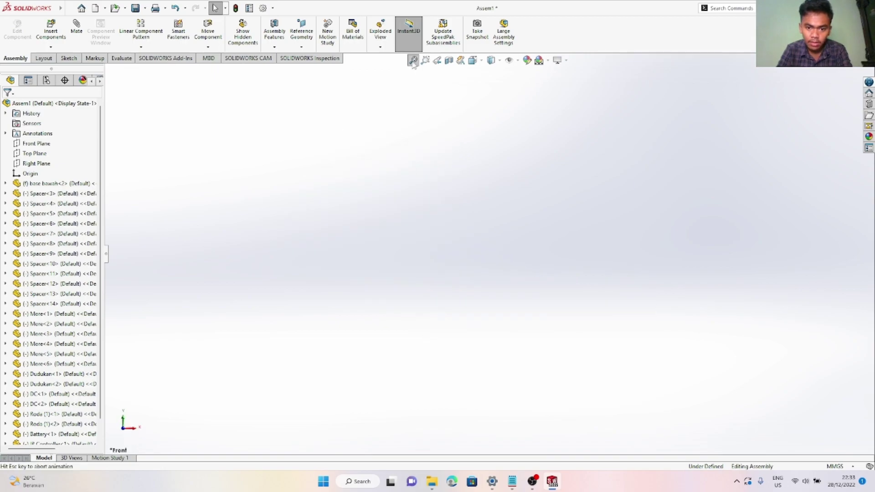
pyautogui.click(123, 418)
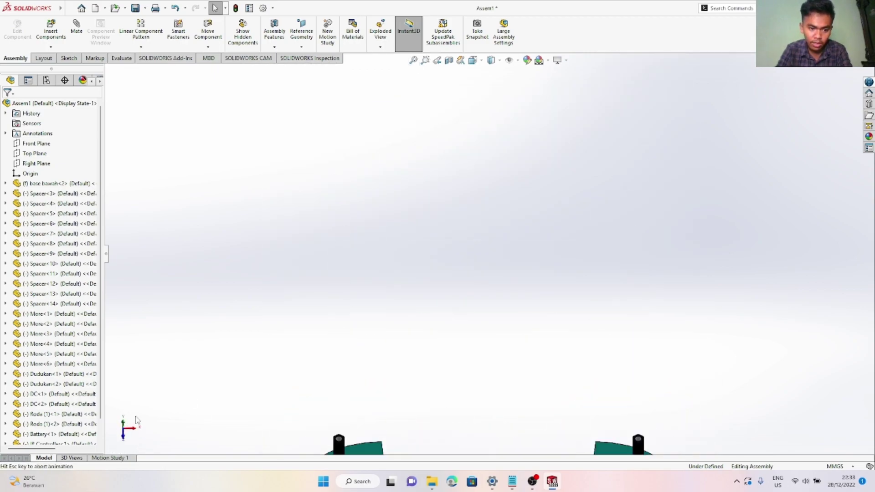
pyautogui.click(418, 64)
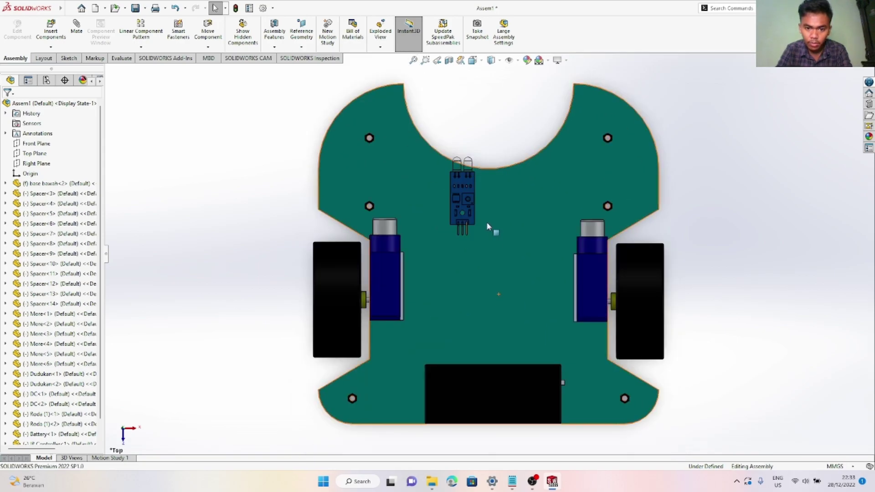
pyautogui.moveTo(464, 197); pyautogui.dragTo(488, 220)
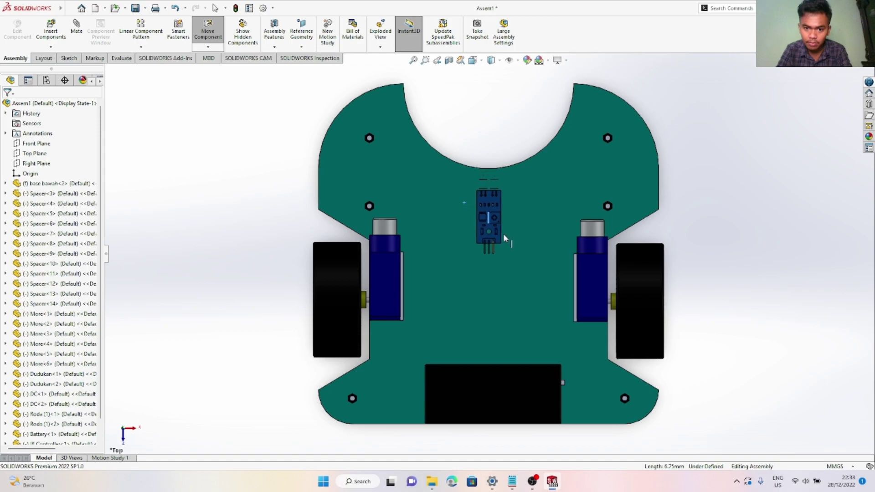
pyautogui.press('Escape')
pyautogui.moveTo(526, 196); pyautogui.dragTo(518, 152, button='middle')
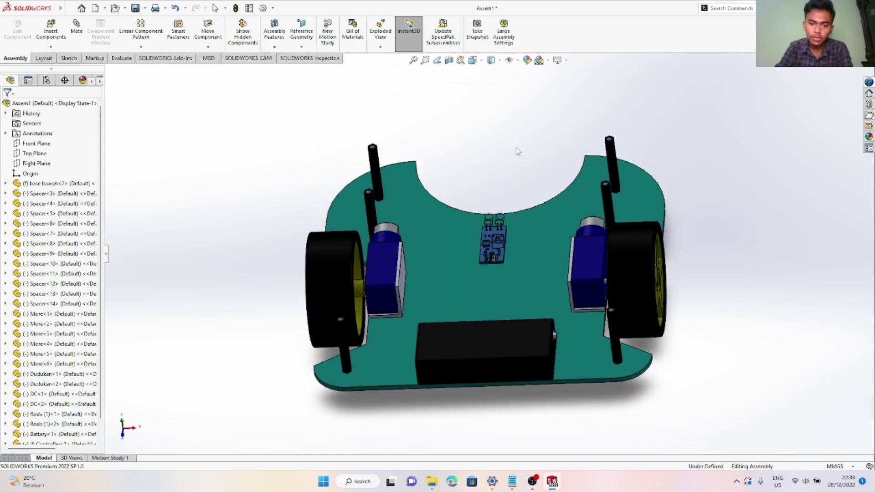
# Insert the base atas 1 part from the Robot Hockey Fiky folder and place it above the base bawah plate
pyautogui.click(59, 43)
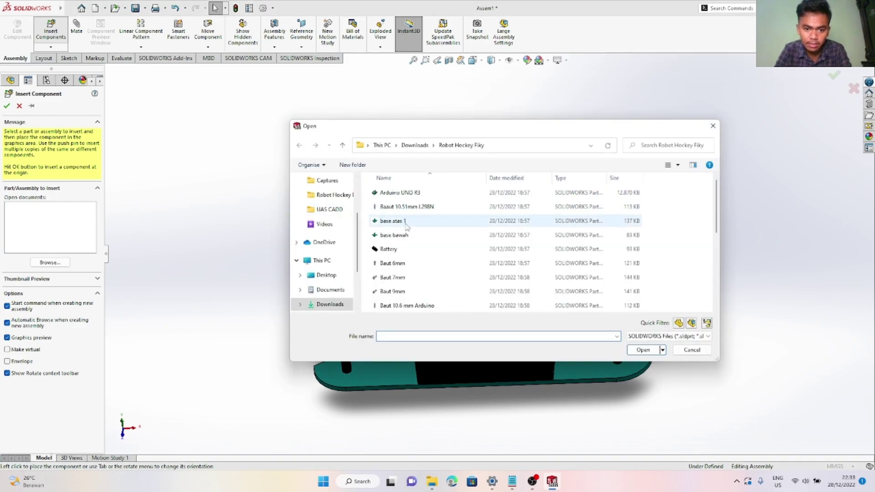
pyautogui.click(393, 221)
pyautogui.click(638, 351)
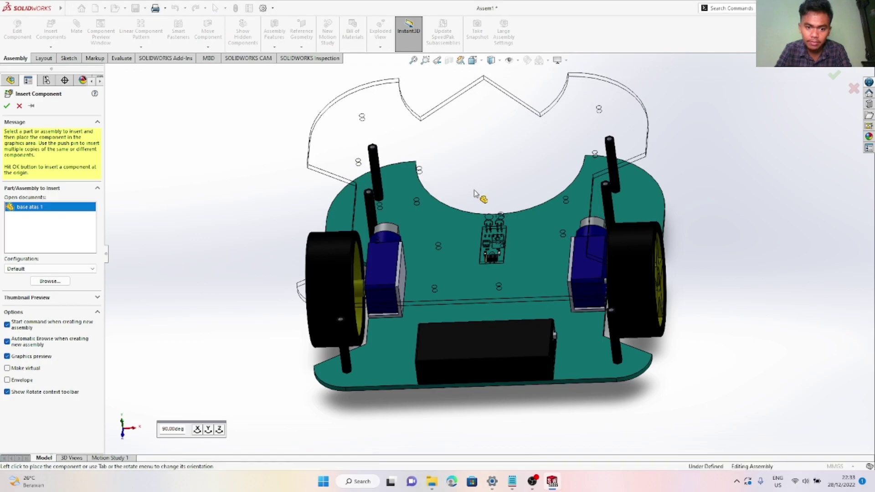
pyautogui.click(474, 194)
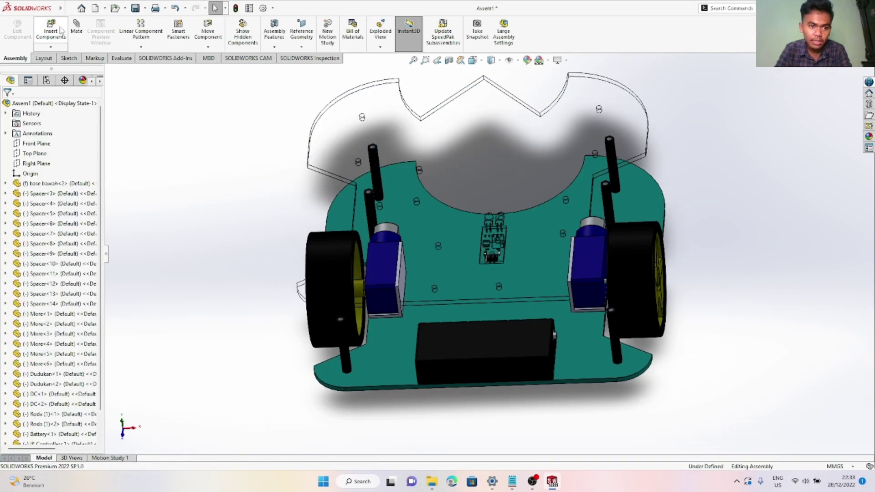
# Add a coincident mate between the underside of base atas 1 and the top face of a front spacer
pyautogui.scroll(-3, 265, 196)
pyautogui.moveTo(328, 198); pyautogui.dragTo(388, 174, button='middle')
pyautogui.scroll(1, 239, 221)
pyautogui.scroll(-5, 237, 221)
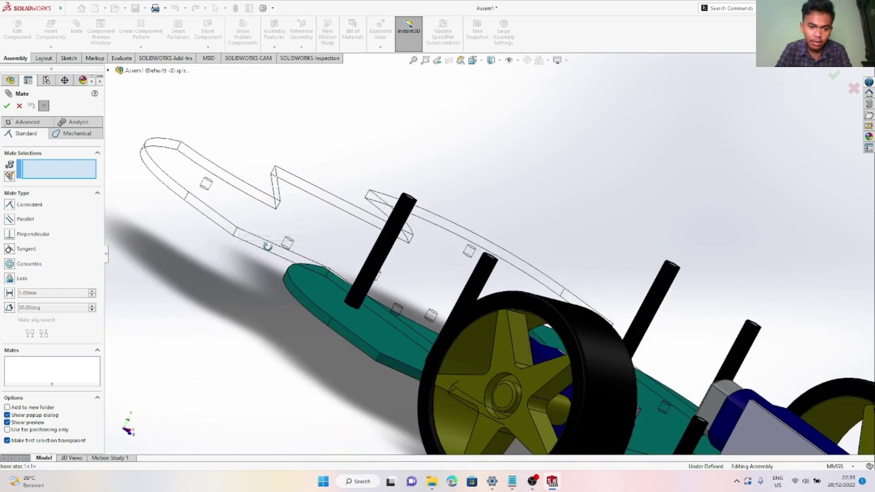
pyautogui.click(199, 257)
pyautogui.moveTo(199, 256); pyautogui.dragTo(315, 314, button='middle')
pyautogui.scroll(-5, 449, 203)
pyautogui.scroll(-5, 472, 232)
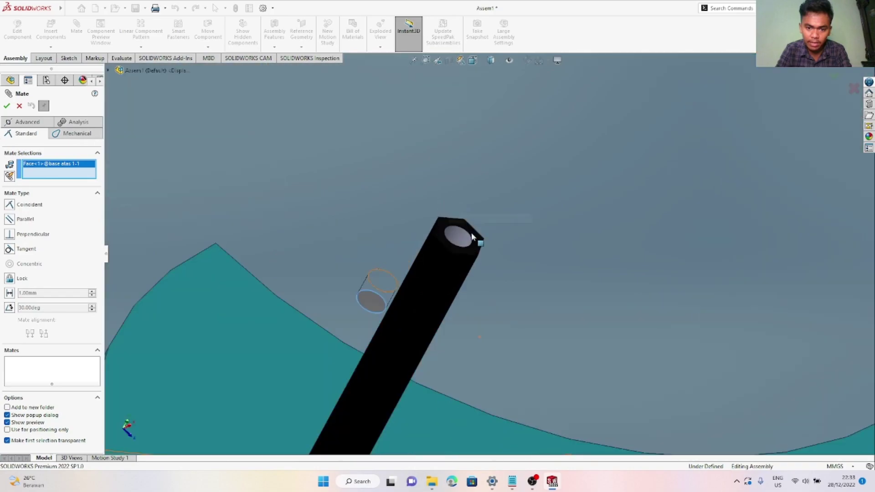
pyautogui.click(478, 241)
pyautogui.press('Return')
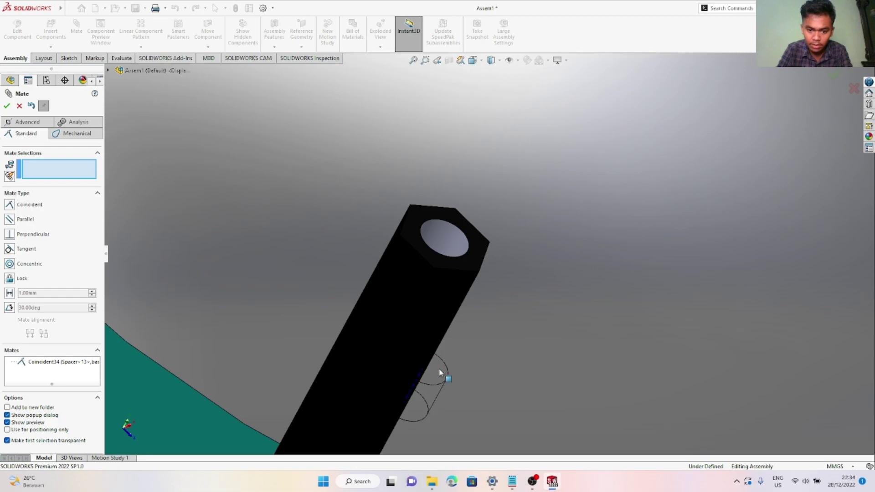
# Add a concentric mate between the front corner hole of base atas 1 and the bore of the same front spacer
pyautogui.scroll(8, 433, 371)
pyautogui.moveTo(465, 355); pyautogui.dragTo(462, 383, button='middle')
pyautogui.scroll(-6, 422, 219)
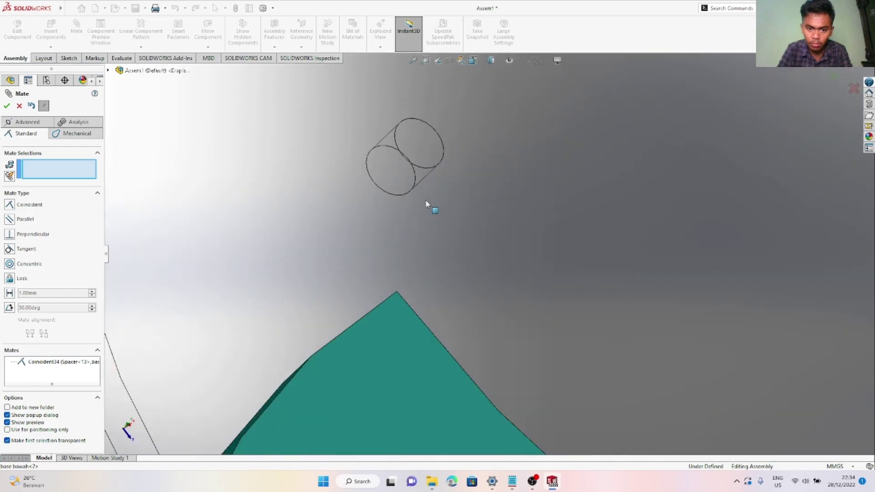
pyautogui.click(439, 146)
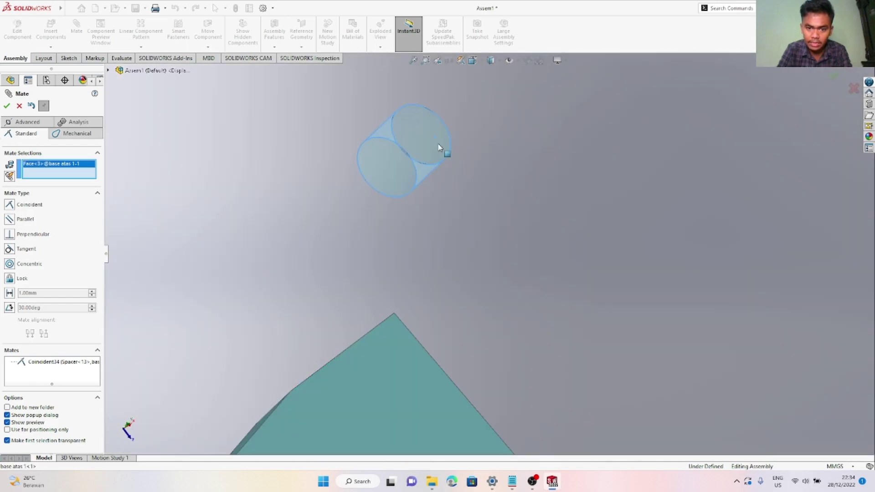
pyautogui.scroll(5, 562, 301)
pyautogui.scroll(-8, 566, 314)
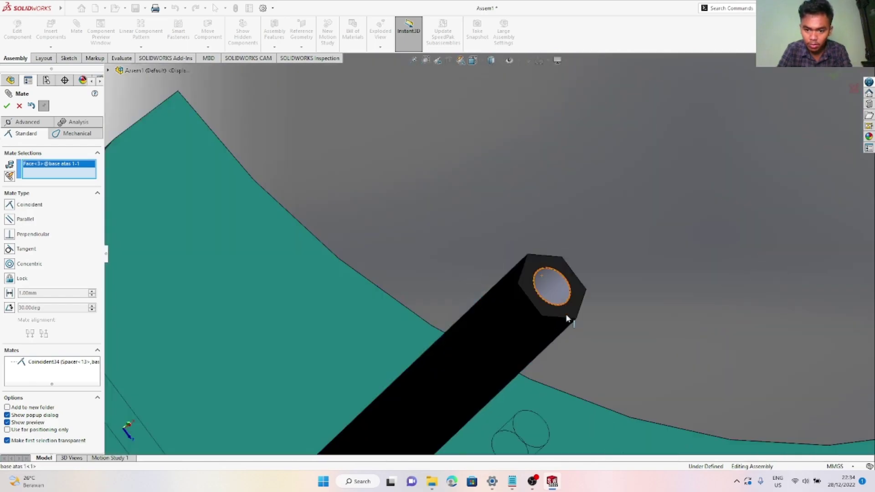
pyautogui.click(554, 276)
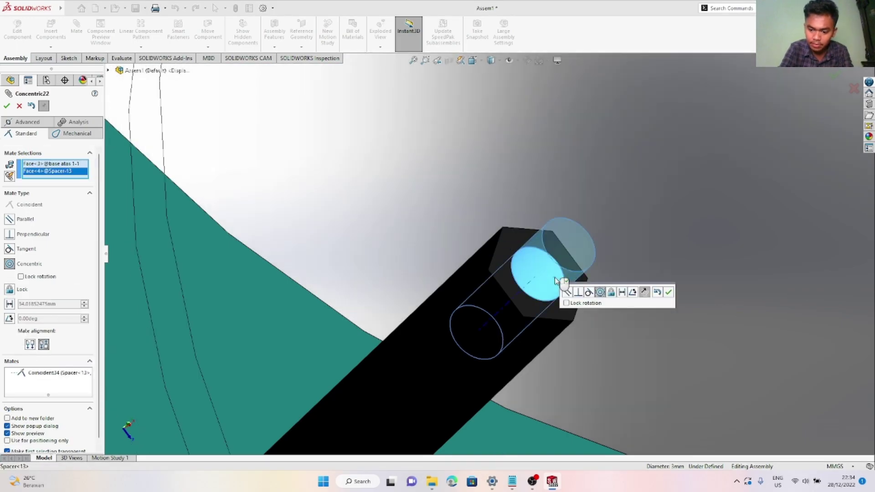
pyautogui.press('Return')
# Add a concentric mate between a rear corner hole of base atas 1 and the bore of the rear spacer below it
pyautogui.scroll(8, 554, 278)
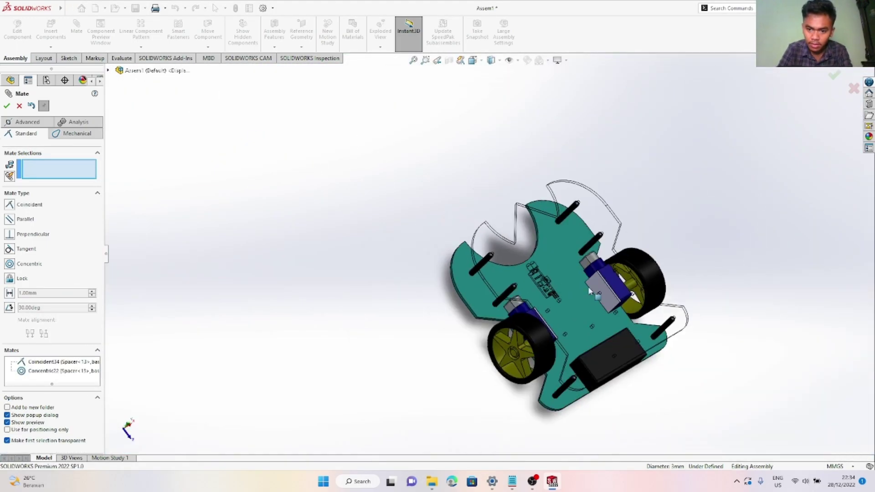
pyautogui.scroll(-2, 656, 316)
pyautogui.scroll(-8, 614, 289)
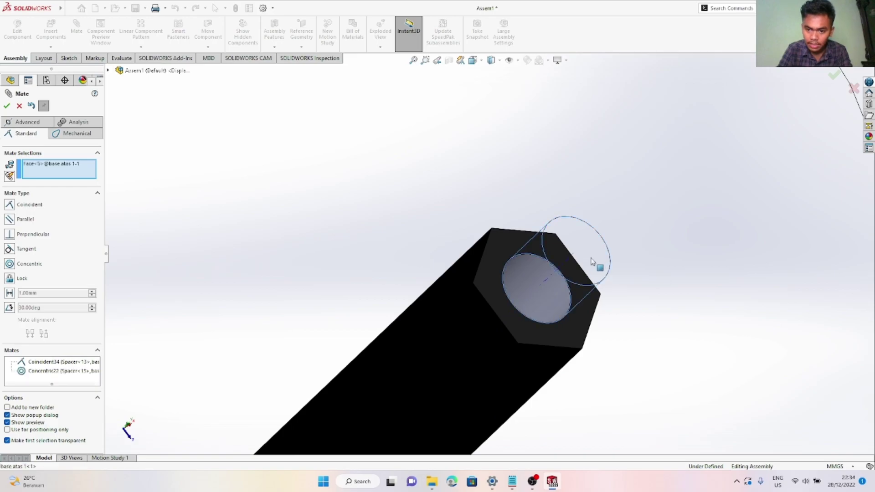
pyautogui.click(565, 289)
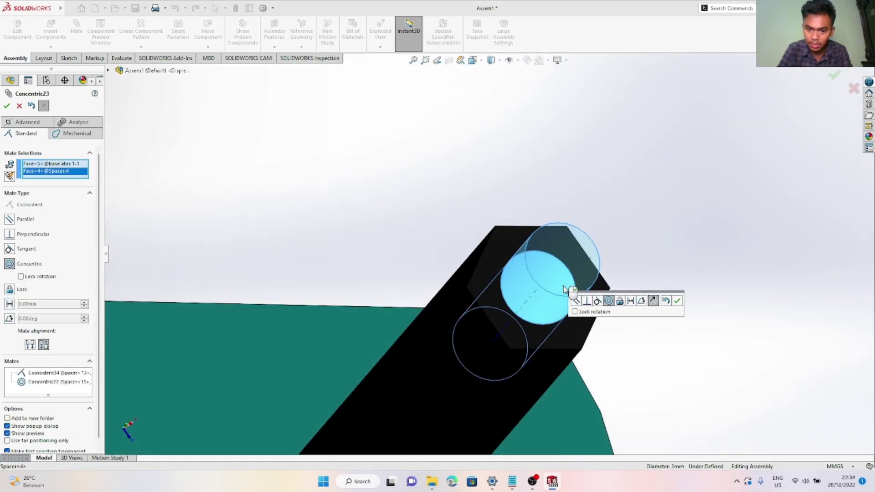
pyautogui.press('Return')
pyautogui.press('Return')
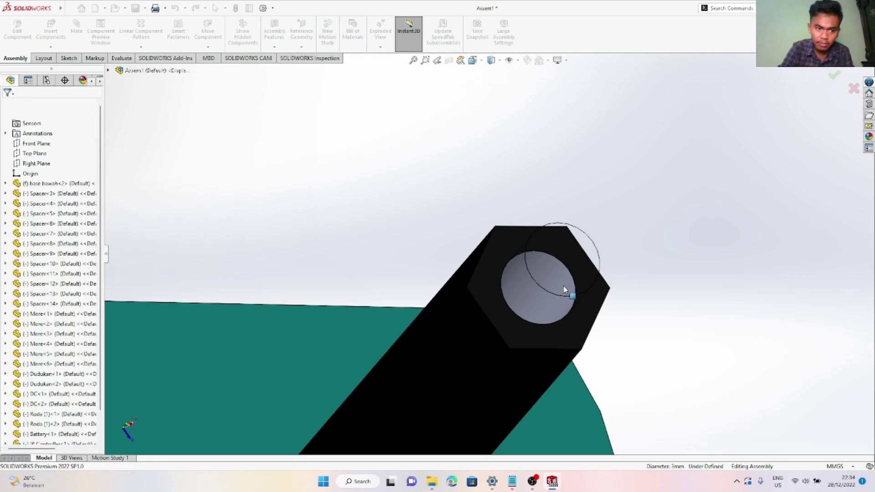
pyautogui.scroll(10, 533, 254)
pyautogui.scroll(5, 488, 260)
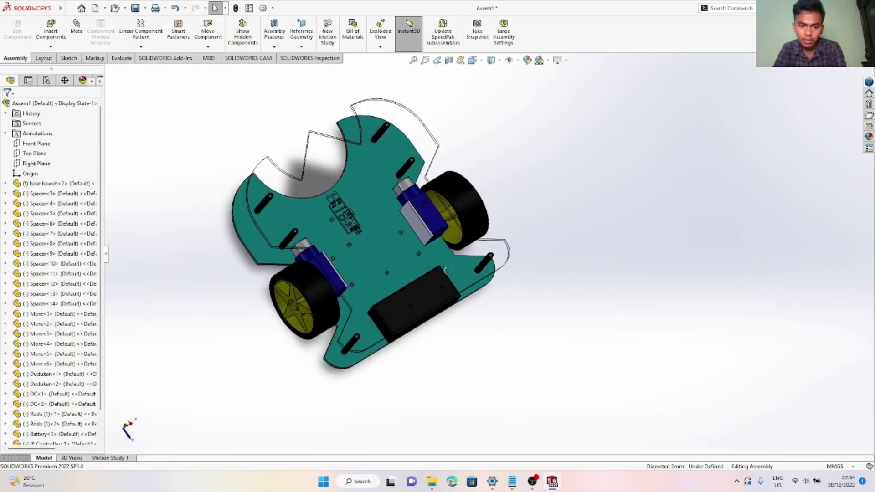
pyautogui.moveTo(487, 261); pyautogui.dragTo(608, 228, button='middle')
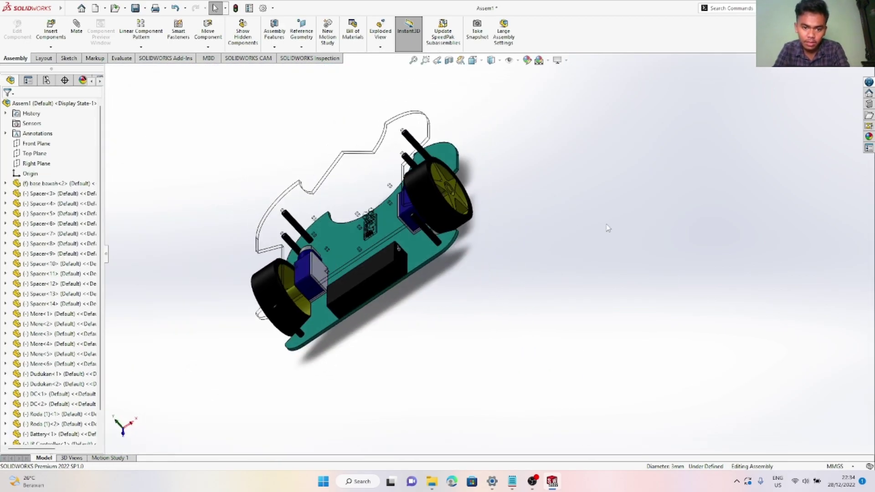
pyautogui.click(566, 62)
pyautogui.click(570, 73)
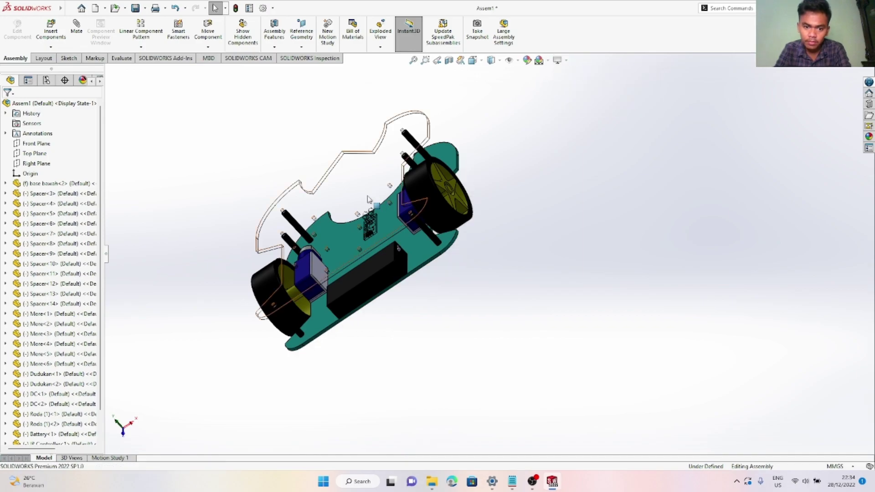
# Insert the SAYAP KANAN1 part, rotate it 90 degrees about the Y axis and place it beside the robot's right wheel
pyautogui.scroll(-2, 472, 229)
pyautogui.moveTo(472, 229); pyautogui.dragTo(518, 223, button='middle')
pyautogui.moveTo(561, 274); pyautogui.dragTo(452, 342, button='middle')
pyautogui.click(51, 32)
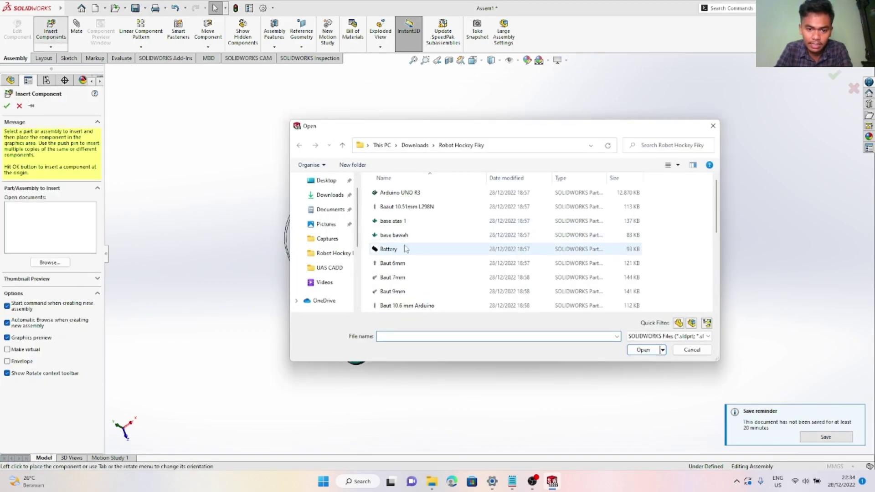
pyautogui.scroll(-1, 413, 234)
pyautogui.scroll(-5, 414, 256)
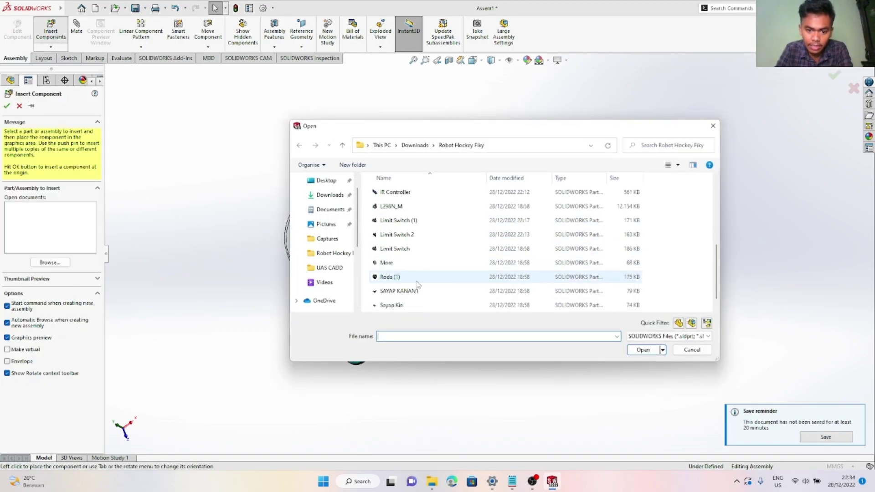
pyautogui.click(419, 279)
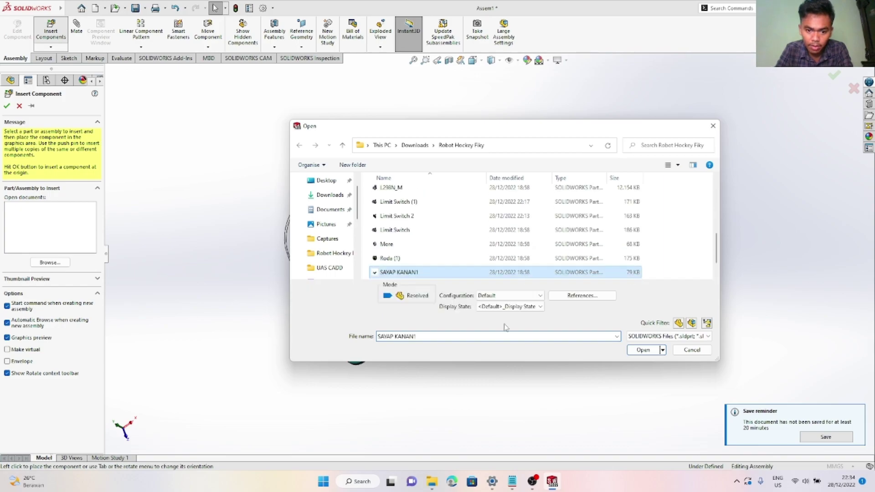
pyautogui.click(642, 353)
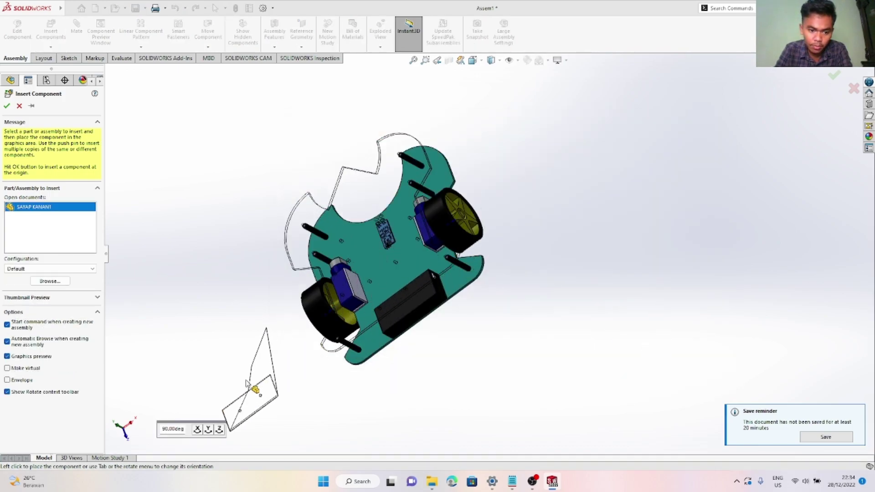
pyautogui.click(208, 429)
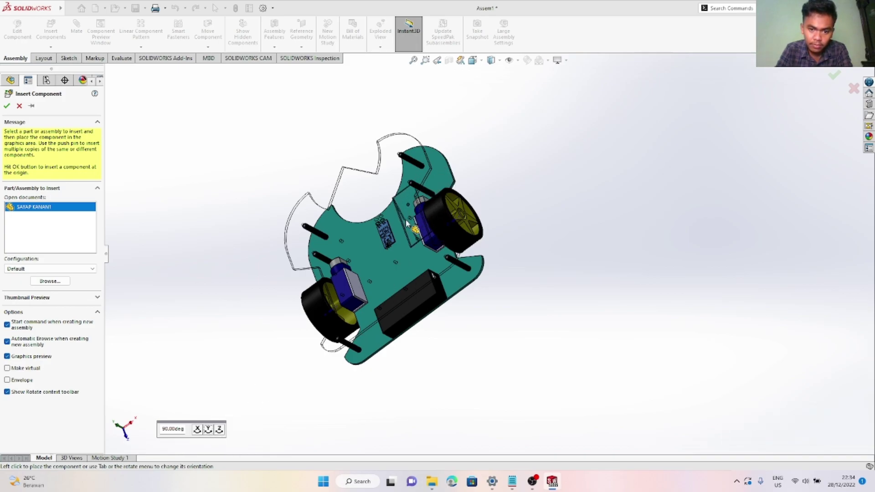
pyautogui.click(500, 226)
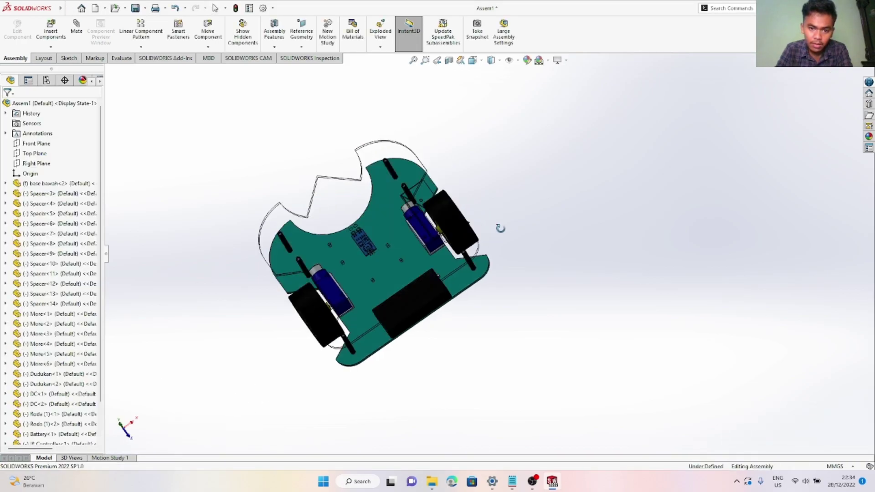
# Insert the Sayap Kiri part from the Robot Hockey Fiky folder and place it over the robot base
pyautogui.click(51, 32)
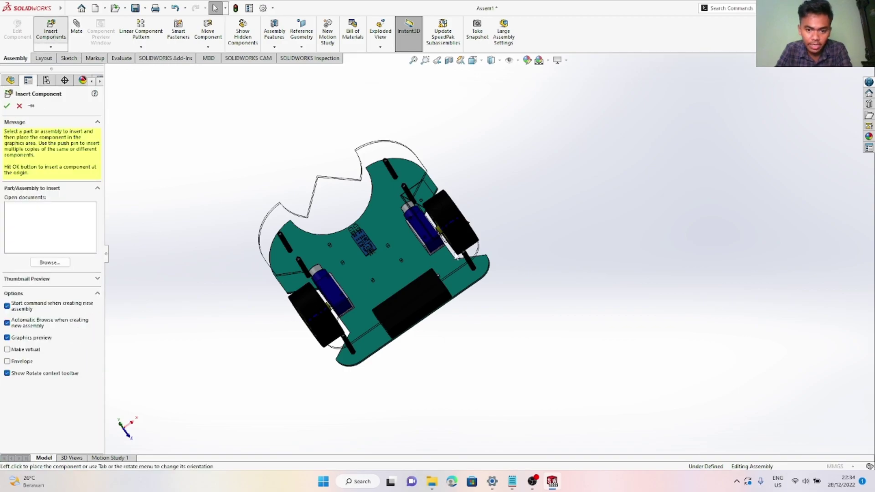
pyautogui.click(411, 292)
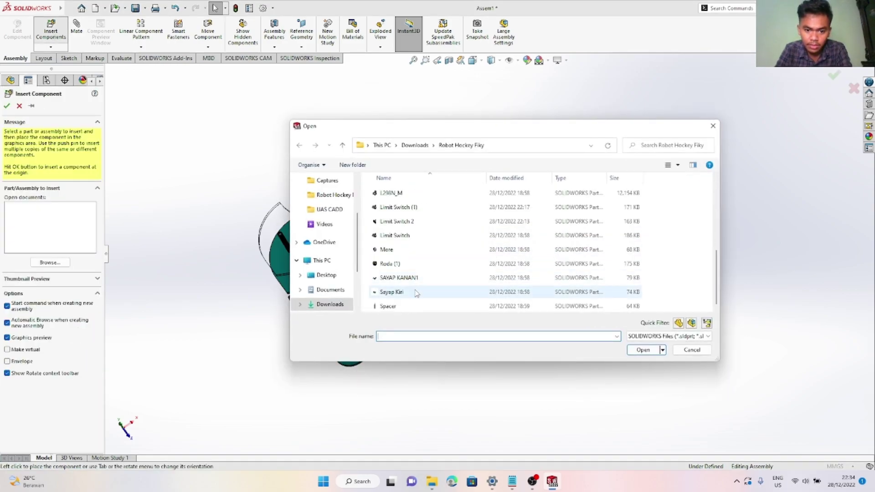
pyautogui.click(645, 354)
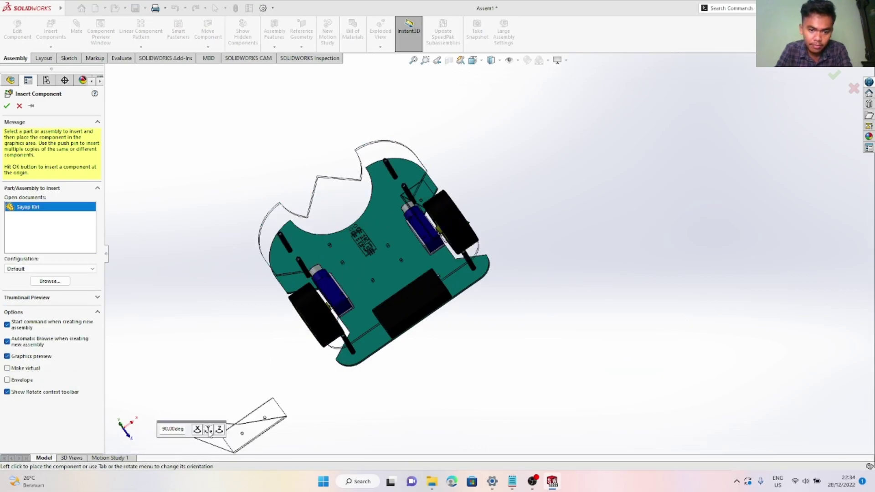
pyautogui.click(345, 264)
pyautogui.moveTo(354, 268); pyautogui.dragTo(517, 320, button='middle')
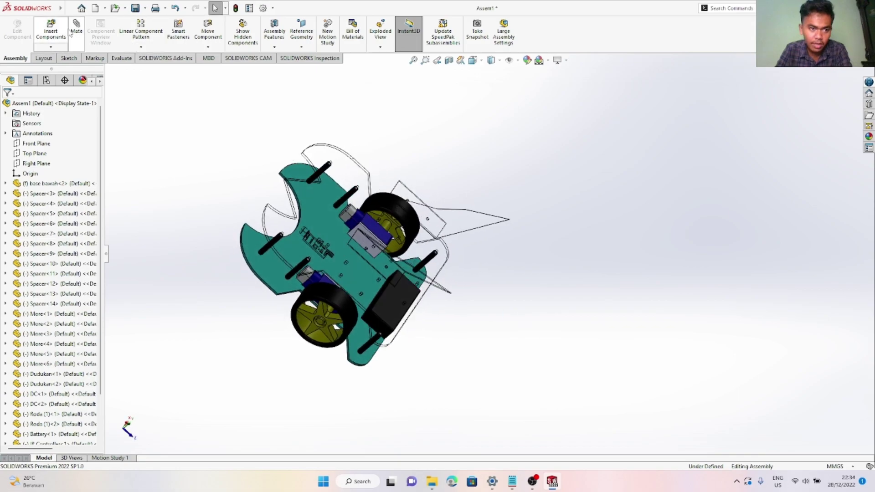
# Add a coincident mate between the upper face of base atas 1 and the underside of the Sayap Kiri wing
pyautogui.scroll(-5, 366, 275)
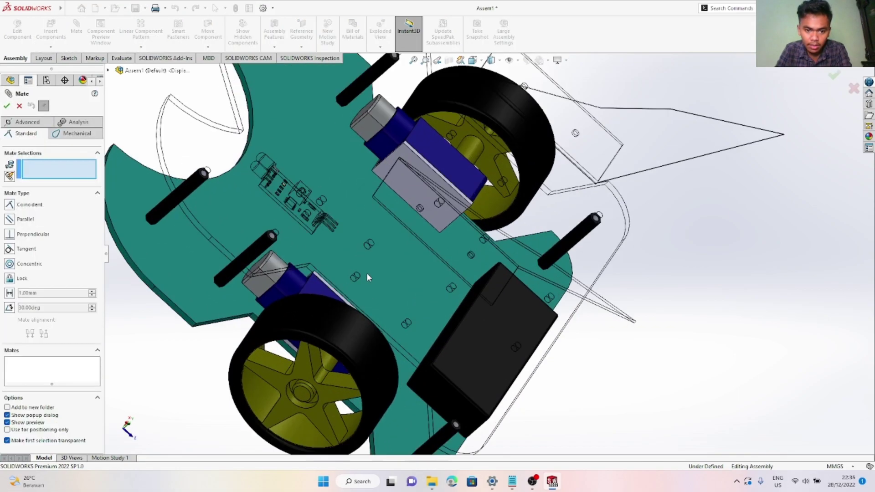
pyautogui.scroll(3, 419, 275)
pyautogui.click(420, 275)
pyautogui.moveTo(419, 271); pyautogui.dragTo(557, 223, button='middle')
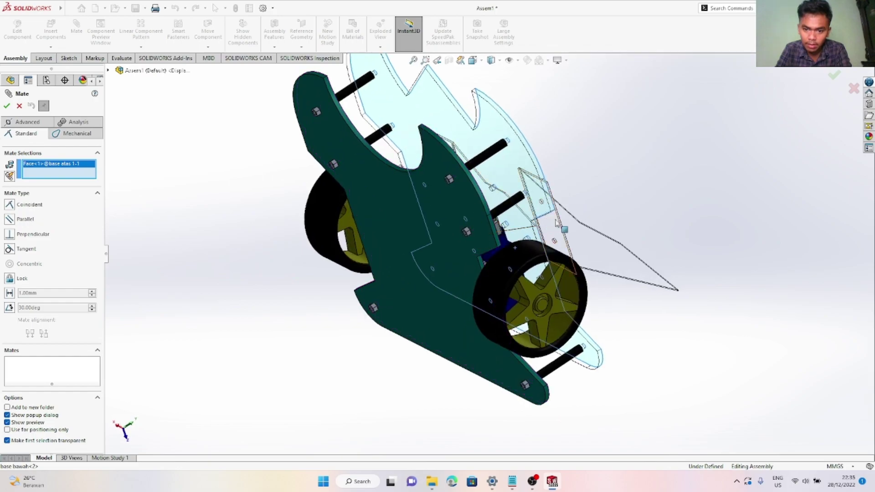
pyautogui.click(549, 222)
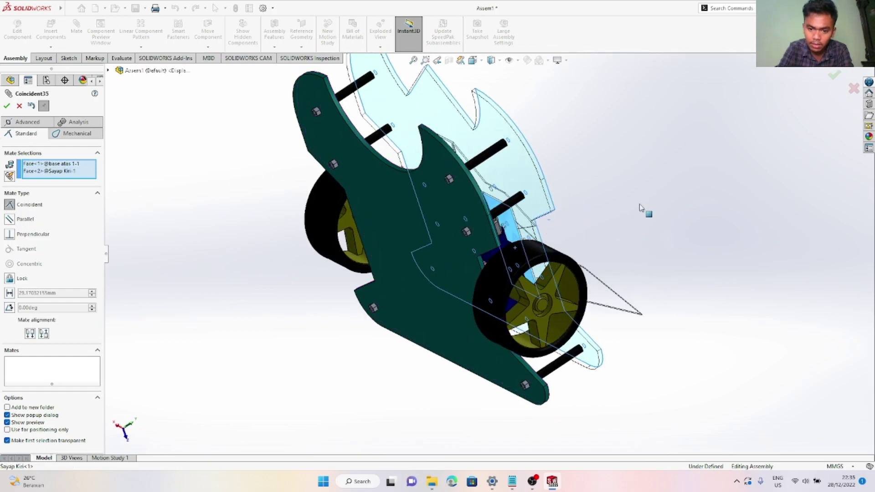
pyautogui.press('Return')
# Add a coincident mate between the long side face of Sayap Kiri and the wheel-side edge face of base atas 1
pyautogui.moveTo(586, 234); pyautogui.dragTo(627, 288, button='middle')
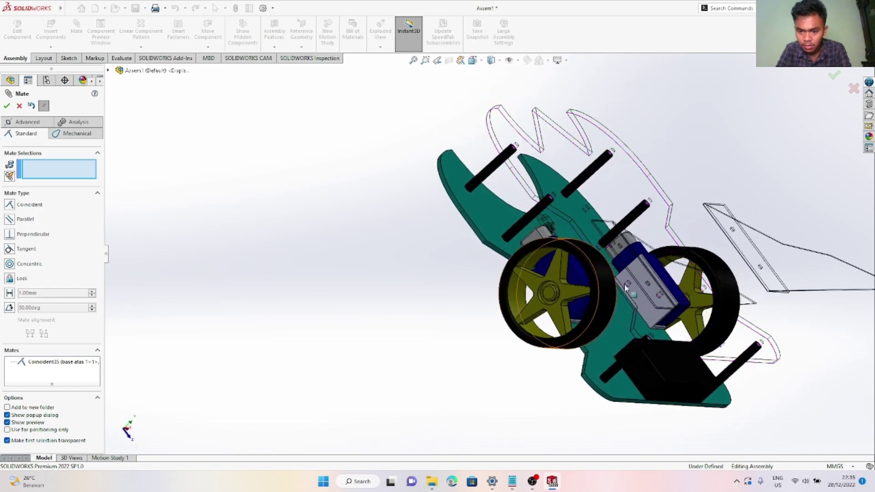
pyautogui.scroll(-6, 627, 288)
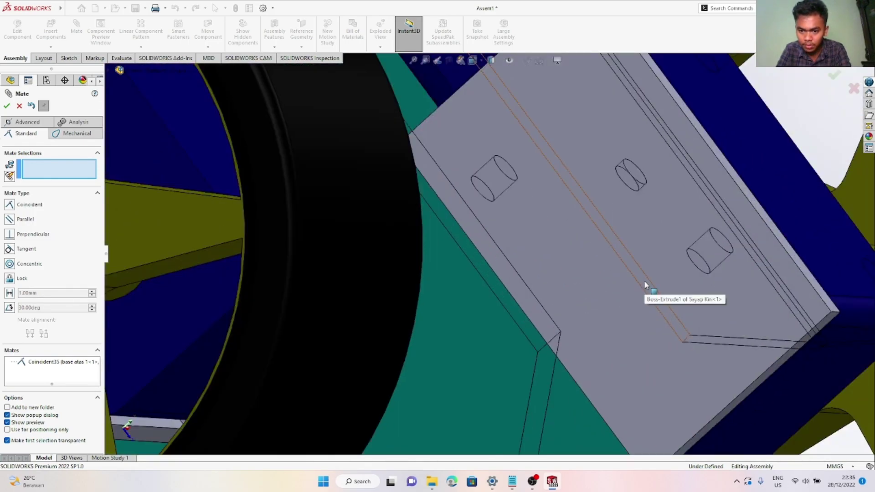
pyautogui.click(645, 286)
pyautogui.click(525, 310)
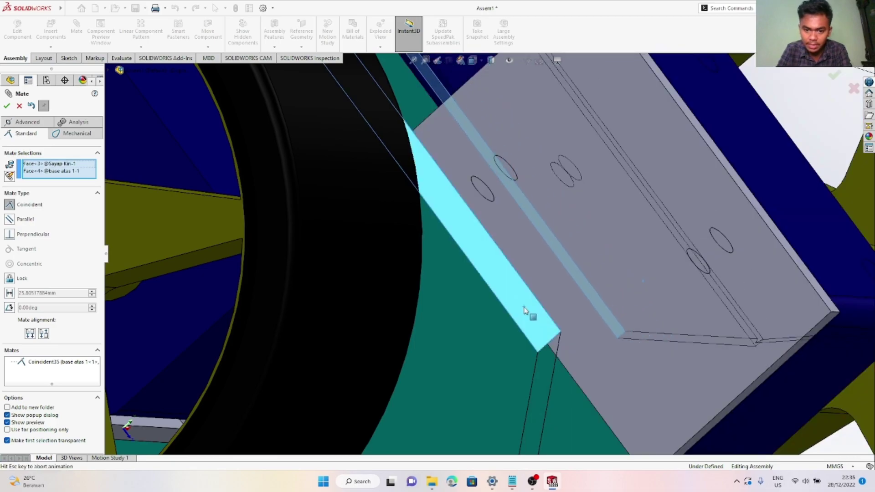
pyautogui.rightClick(534, 311)
# Add a coincident mate between the short corner edges of Sayap Kiri and base atas 1, then finish mating
pyautogui.moveTo(553, 345); pyautogui.dragTo(568, 345, button='middle')
pyautogui.scroll(-3, 568, 337)
pyautogui.scroll(-2, 568, 326)
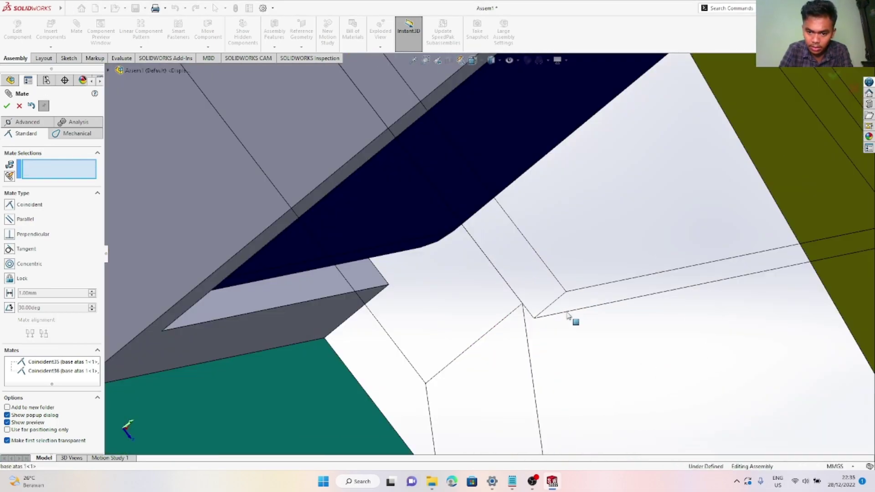
pyautogui.click(556, 301)
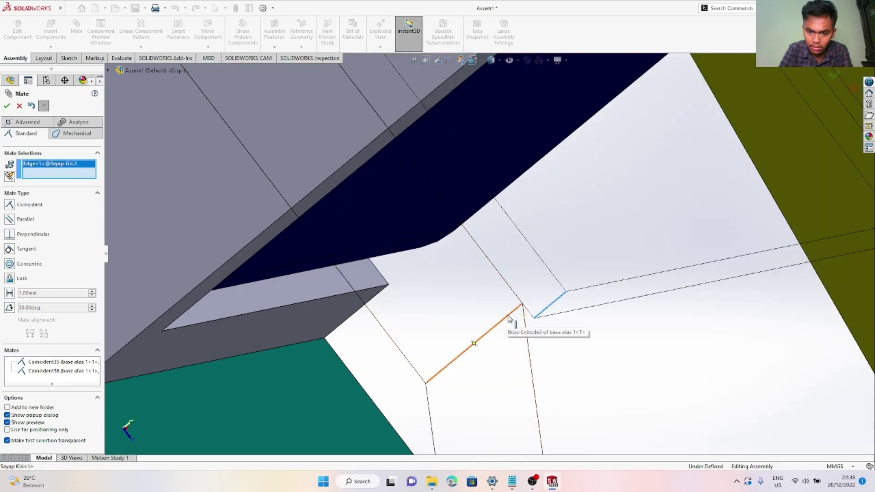
pyautogui.click(509, 319)
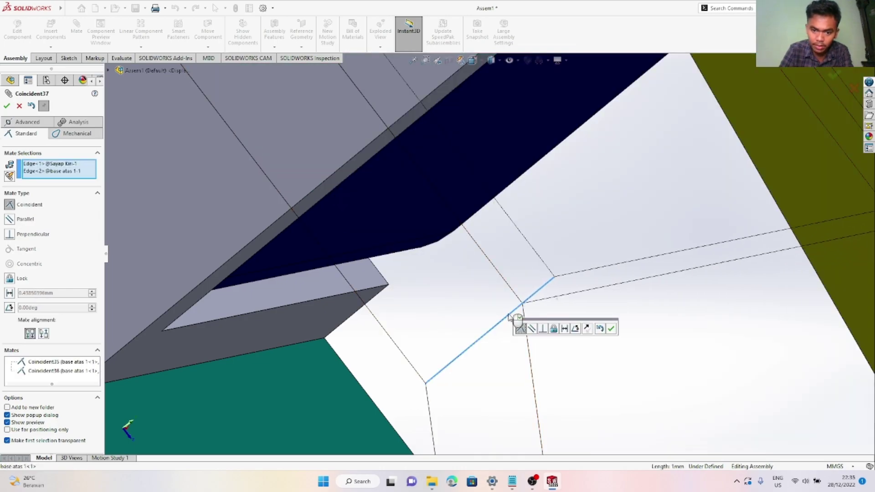
pyautogui.press('Return')
pyautogui.press('Escape')
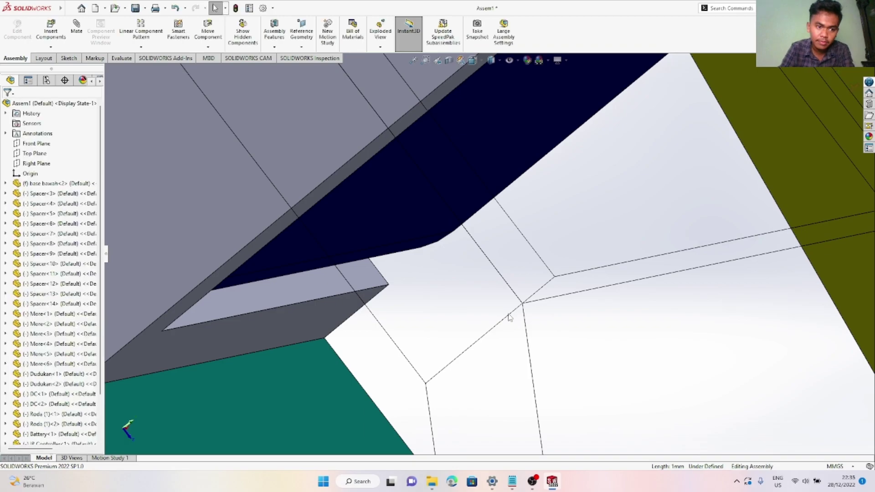
# Add a coincident mate between the upper face of base atas 1 and the underside of the SAYAP KANAN1 wing
pyautogui.scroll(12, 601, 175)
pyautogui.moveTo(618, 232); pyautogui.dragTo(501, 194, button='middle')
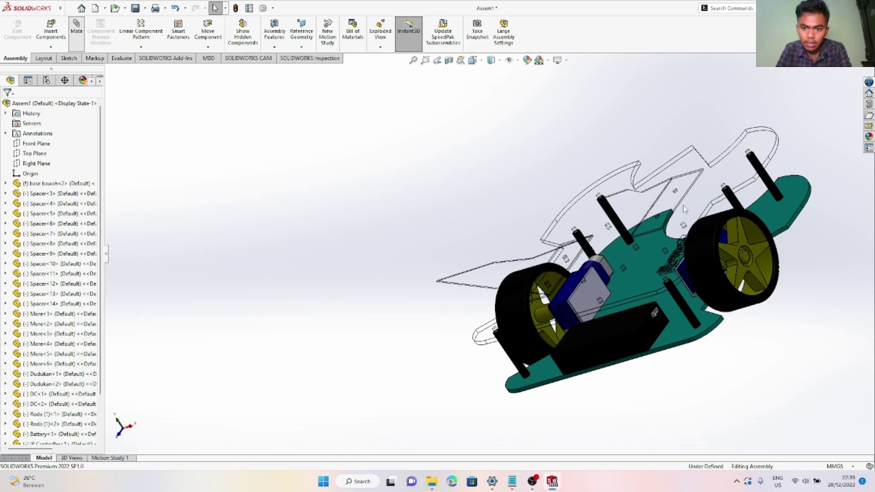
pyautogui.press('Return')
pyautogui.scroll(10, 611, 244)
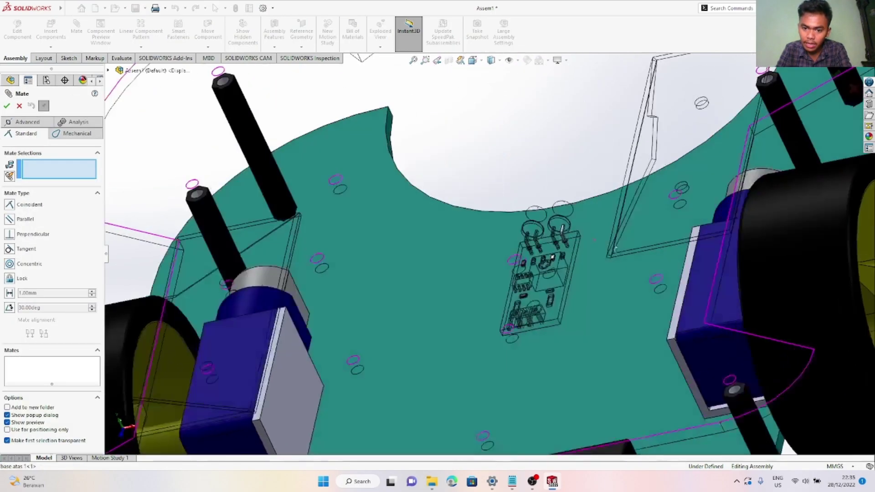
pyautogui.moveTo(615, 249); pyautogui.dragTo(676, 142, button='middle')
pyautogui.click(599, 293)
pyautogui.scroll(4, 675, 141)
pyautogui.scroll(5, 572, 126)
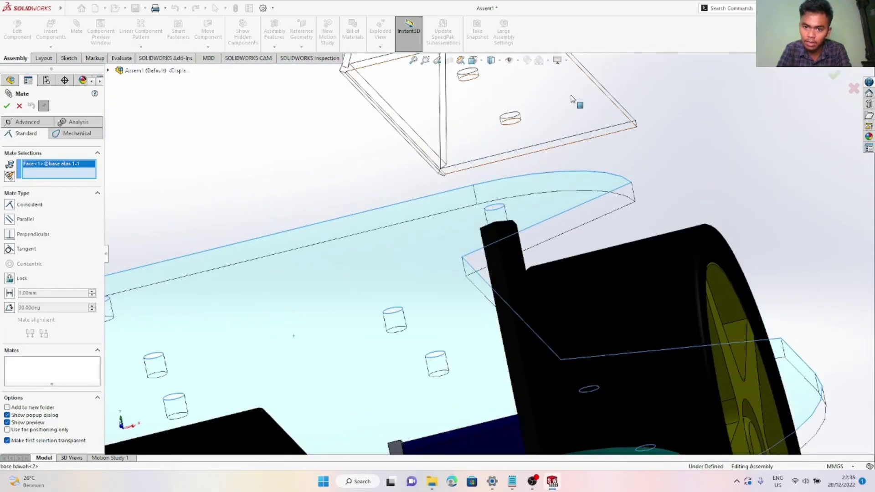
pyautogui.click(572, 99)
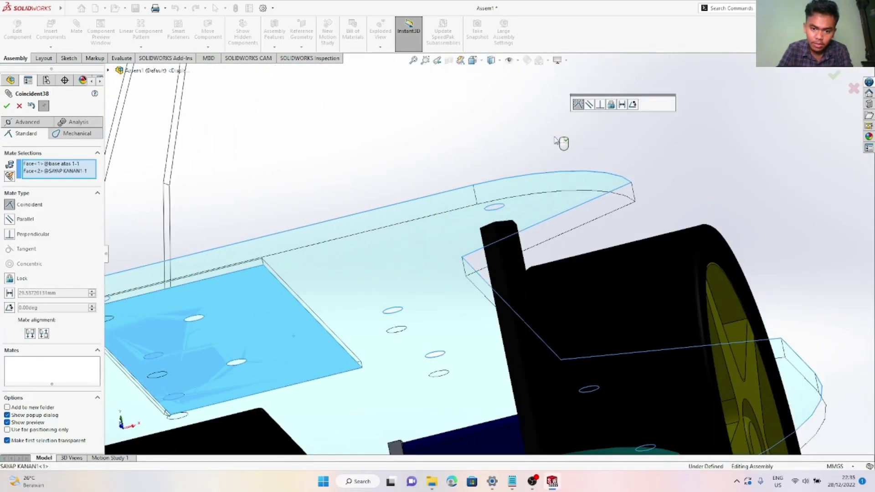
pyautogui.rightClick(555, 139)
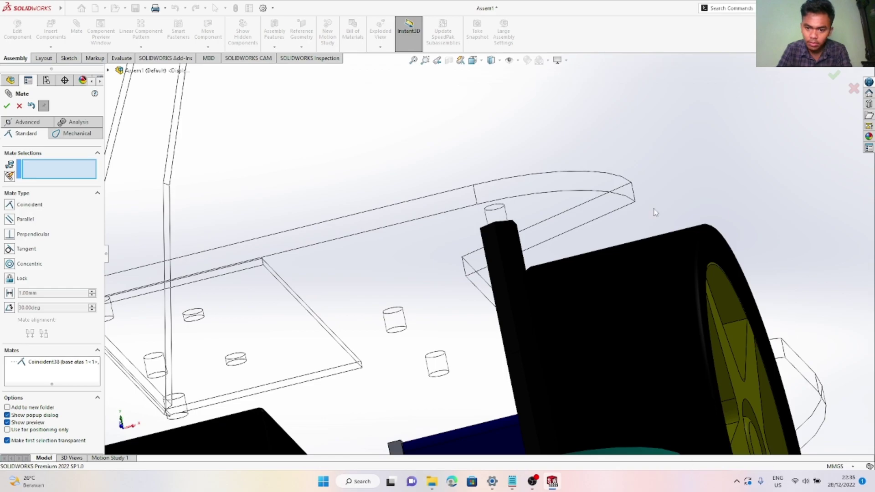
# Add a coincident mate between the wheel-side edge face of base atas 1 and the long side face of SAYAP KANAN1
pyautogui.moveTo(575, 248); pyautogui.dragTo(678, 285, button='middle')
pyautogui.scroll(-5, 678, 285)
pyautogui.click(603, 248)
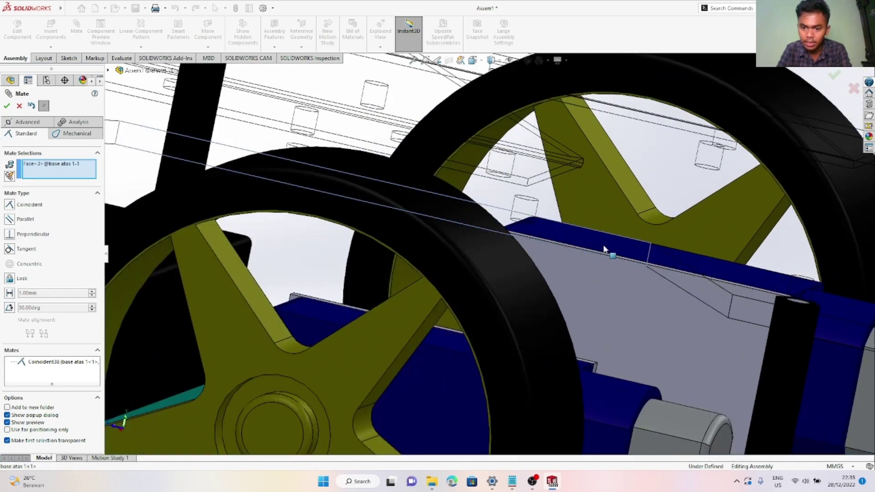
pyautogui.click(336, 140)
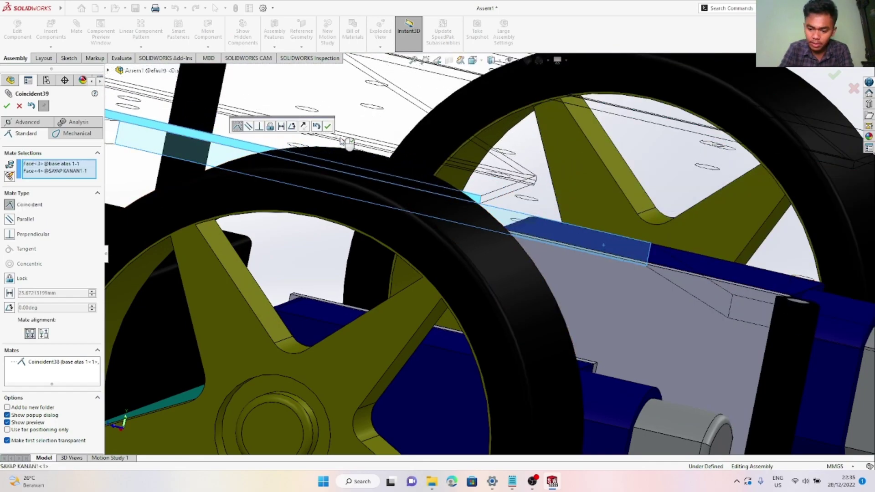
pyautogui.click(328, 126)
# Add a coincident mate between the short corner edges of SAYAP KANAN1 and base atas 1, then finish mating
pyautogui.scroll(-5, 454, 228)
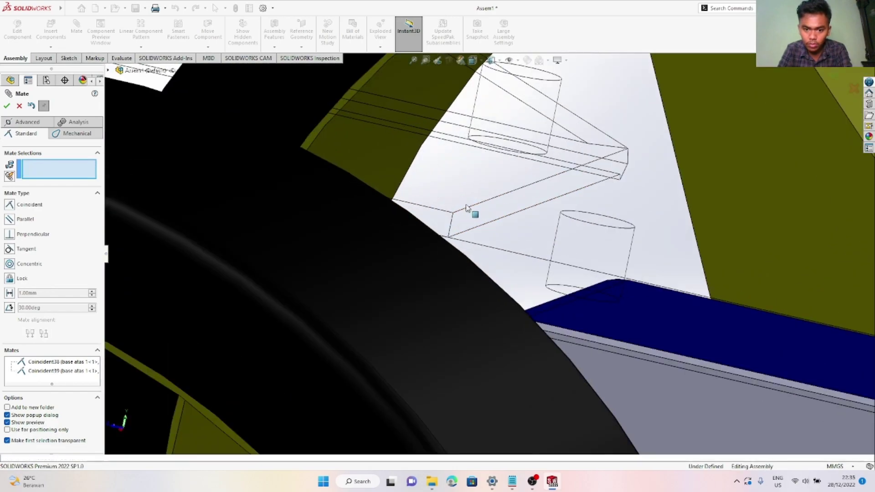
pyautogui.click(452, 224)
pyautogui.scroll(3, 729, 337)
pyautogui.scroll(-6, 639, 290)
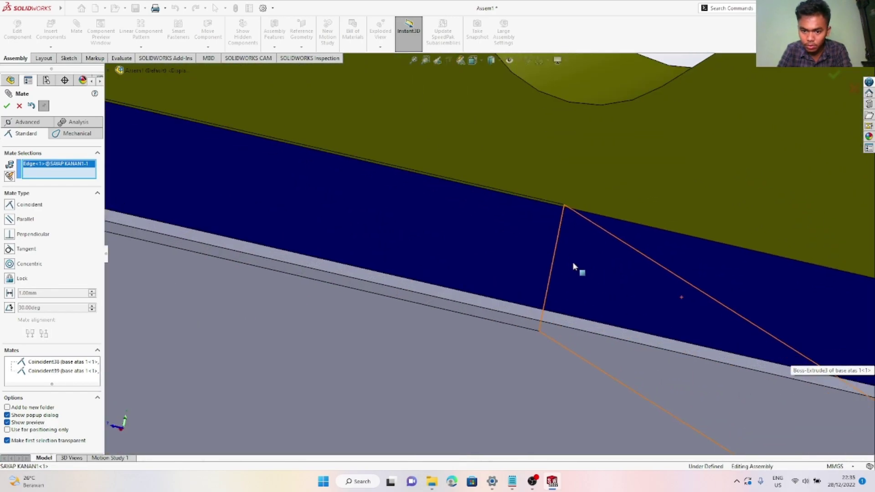
pyautogui.click(558, 248)
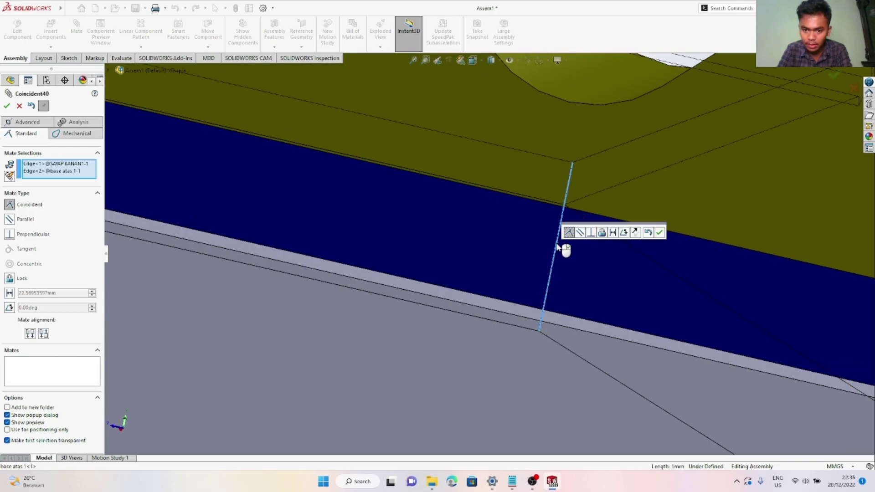
pyautogui.press('Return')
pyautogui.press('Return')
# Adjust the view settings so the upper plate and both wings display as shaded solids instead of outlines
pyautogui.scroll(8, 557, 242)
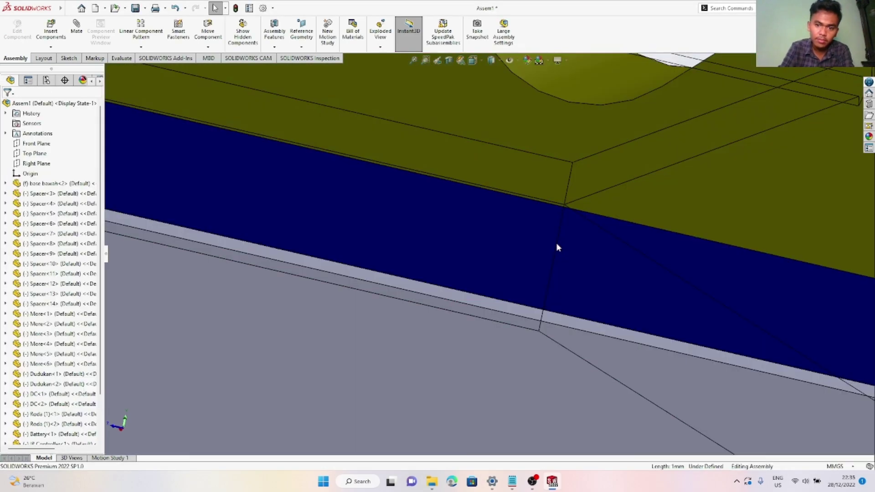
pyautogui.scroll(5, 555, 208)
pyautogui.moveTo(555, 208); pyautogui.dragTo(628, 158, button='middle')
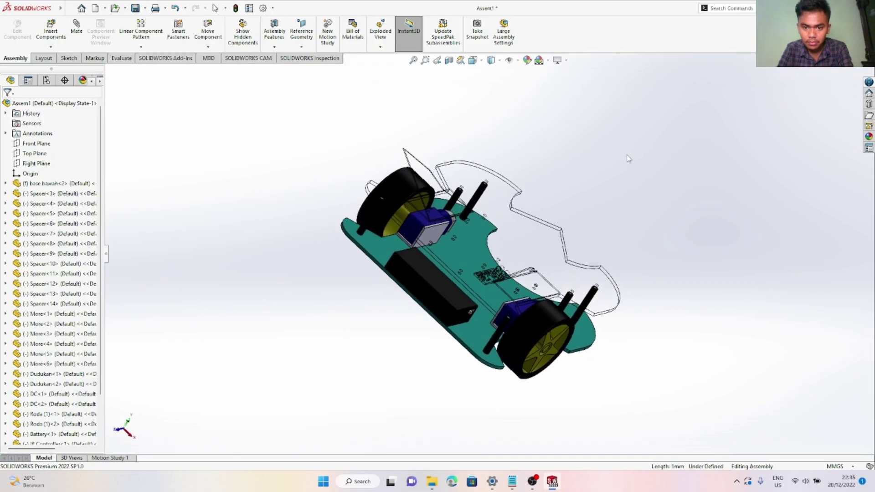
pyautogui.click(567, 63)
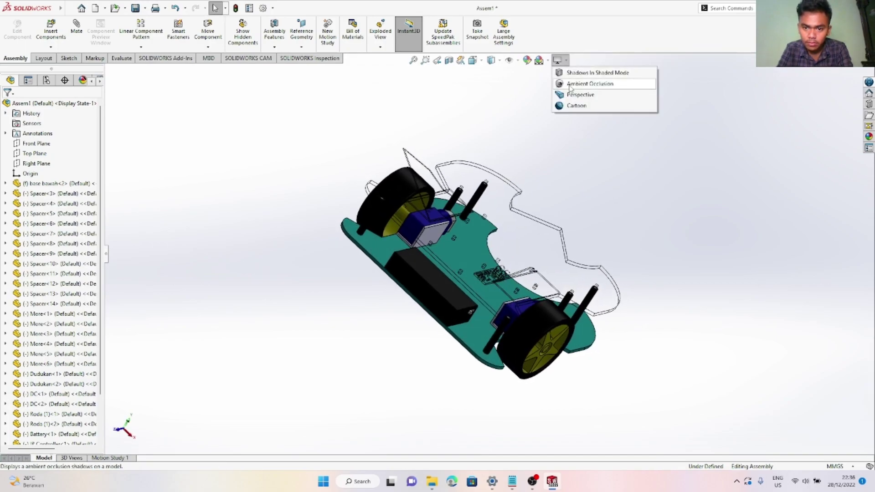
pyautogui.click(566, 62)
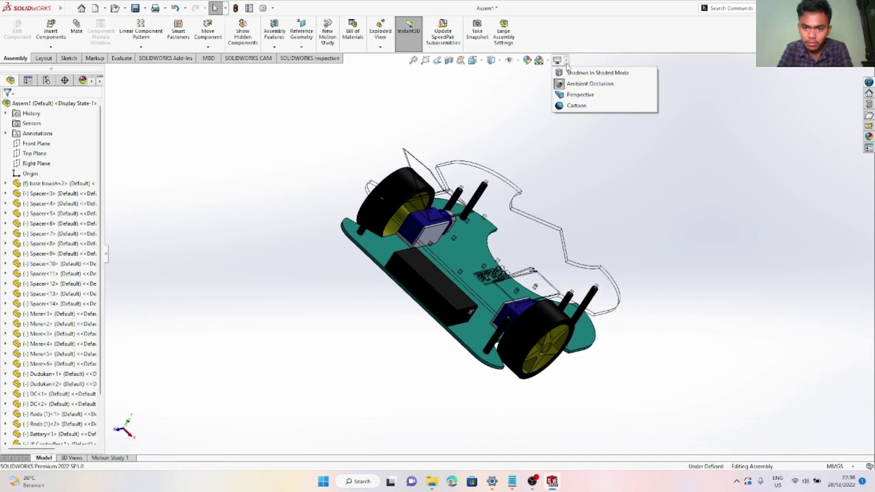
pyautogui.click(574, 106)
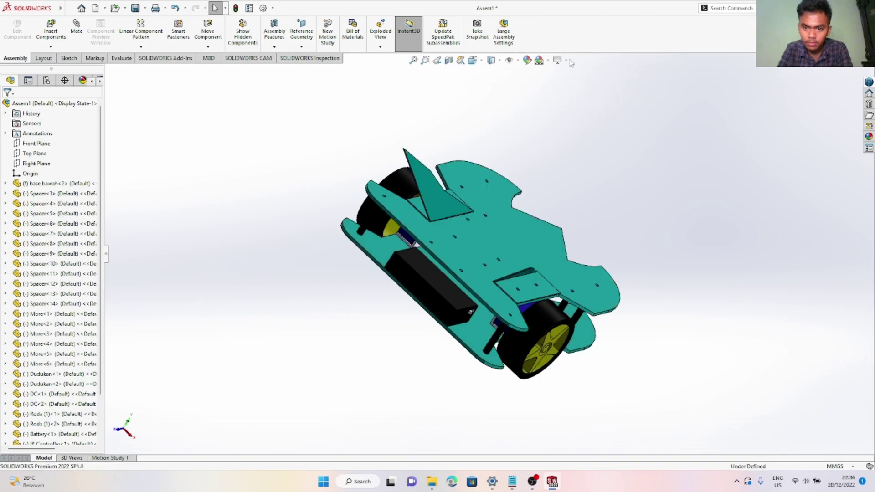
pyautogui.moveTo(569, 80); pyautogui.dragTo(719, 202, button='middle')
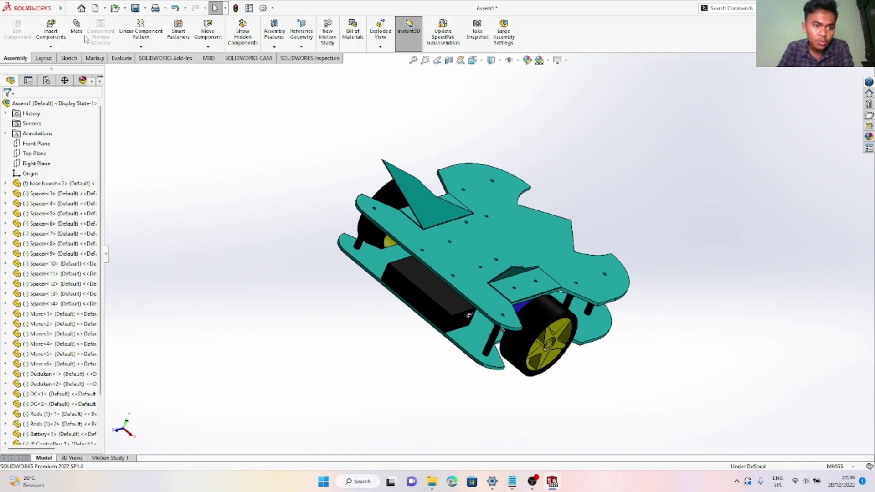
# Insert the More nut from the Robot Hockey Fiky folder and place it in the empty space beside the robot
pyautogui.click(63, 32)
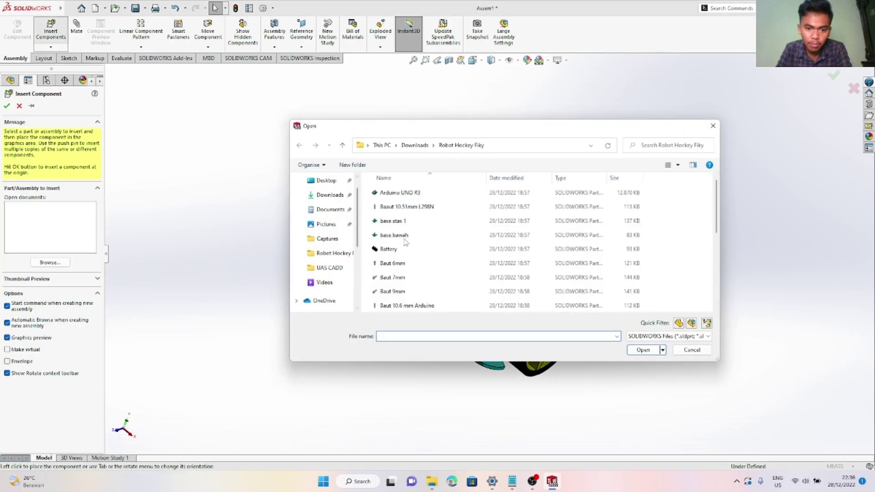
pyautogui.click(407, 262)
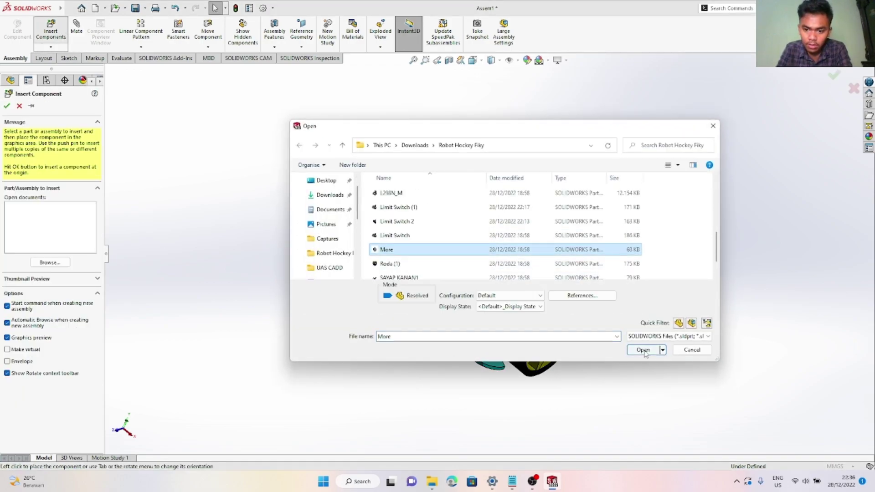
pyautogui.click(643, 350)
pyautogui.scroll(-5, 285, 383)
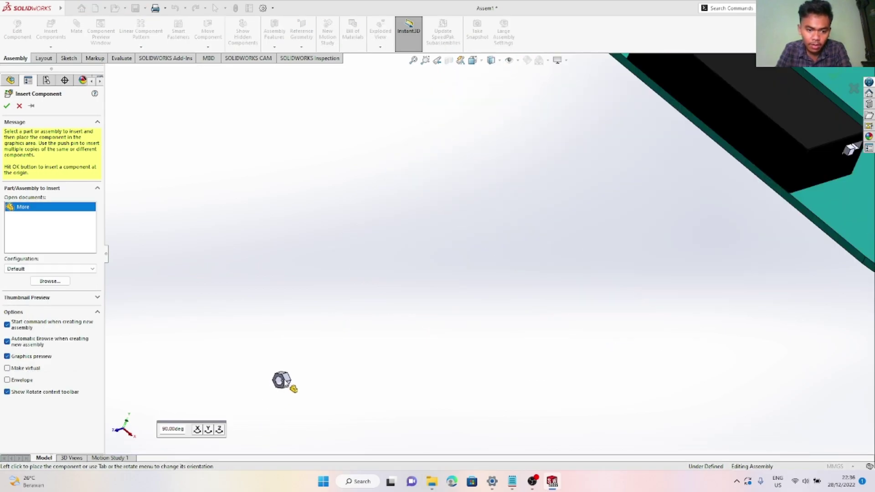
pyautogui.scroll(5, 584, 308)
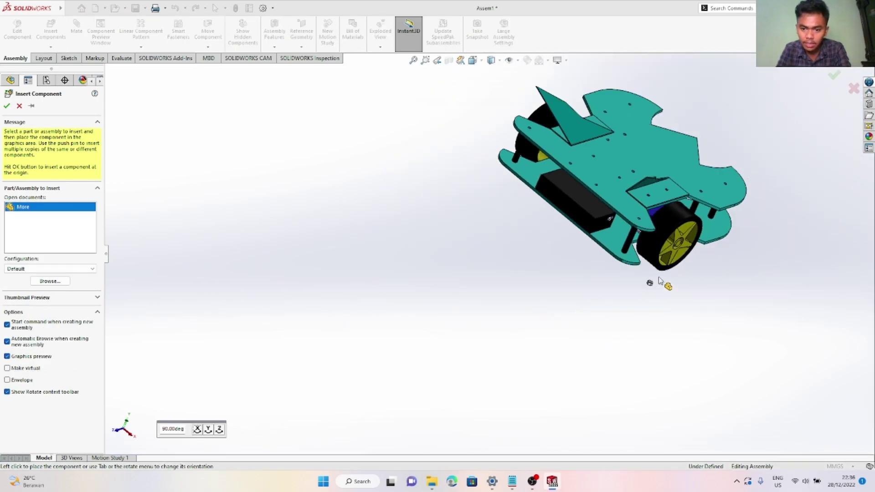
pyautogui.scroll(-3, 477, 140)
pyautogui.click(413, 124)
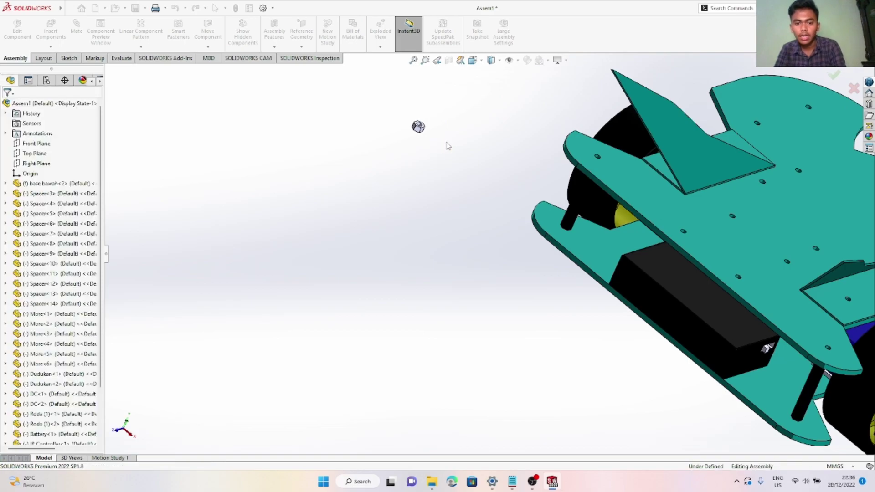
# Place six more copies of the More nut around the first one beside the robot
pyautogui.moveTo(407, 115); pyautogui.dragTo(410, 122)
pyautogui.click(445, 137)
pyautogui.click(466, 146)
pyautogui.click(484, 119)
pyautogui.click(457, 111)
pyautogui.click(429, 97)
pyautogui.click(477, 91)
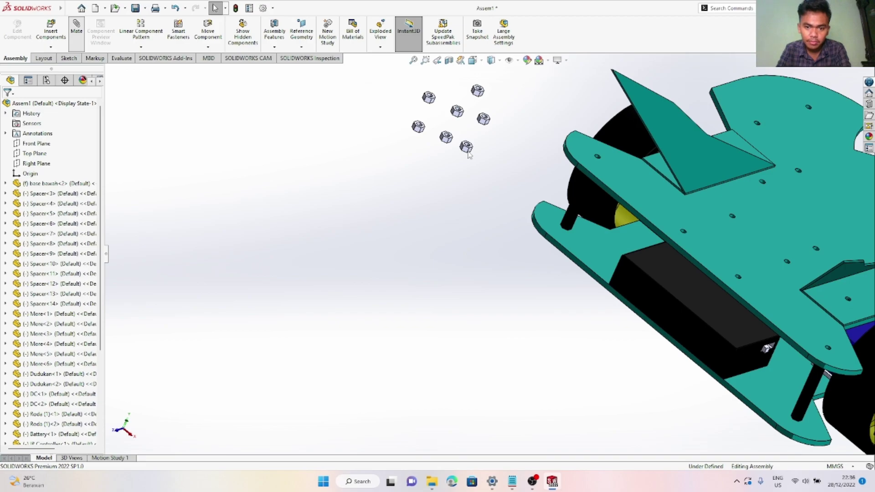
# Add a concentric mate between the bore of nut More<9> and the base atas 1 edge hole nearest the upright wing
pyautogui.scroll(-6, 467, 151)
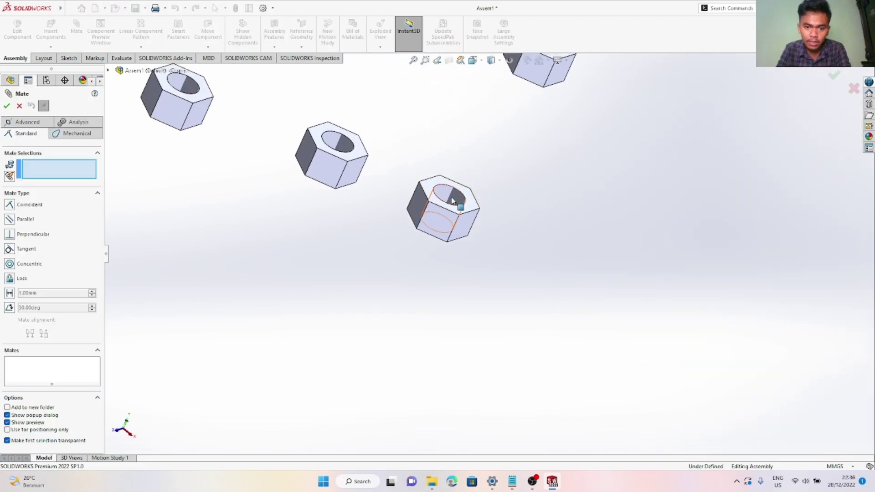
pyautogui.click(456, 201)
pyautogui.scroll(4, 501, 210)
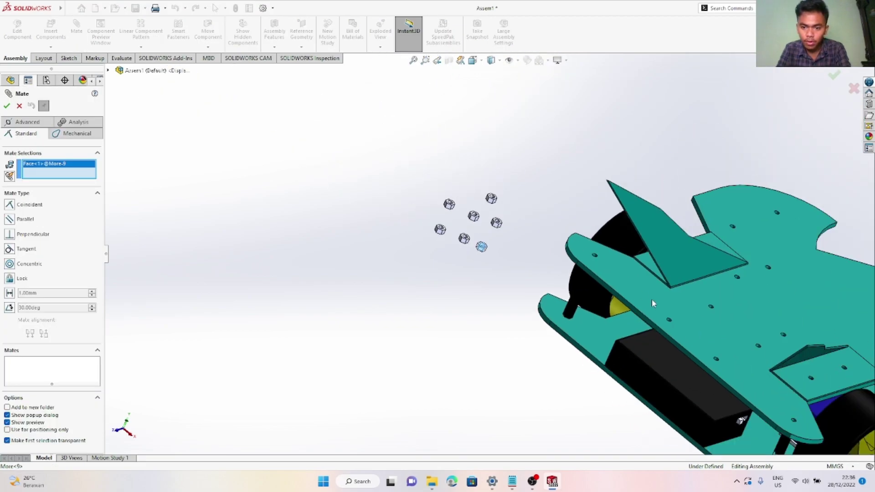
pyautogui.scroll(-6, 651, 301)
pyautogui.scroll(-5, 651, 302)
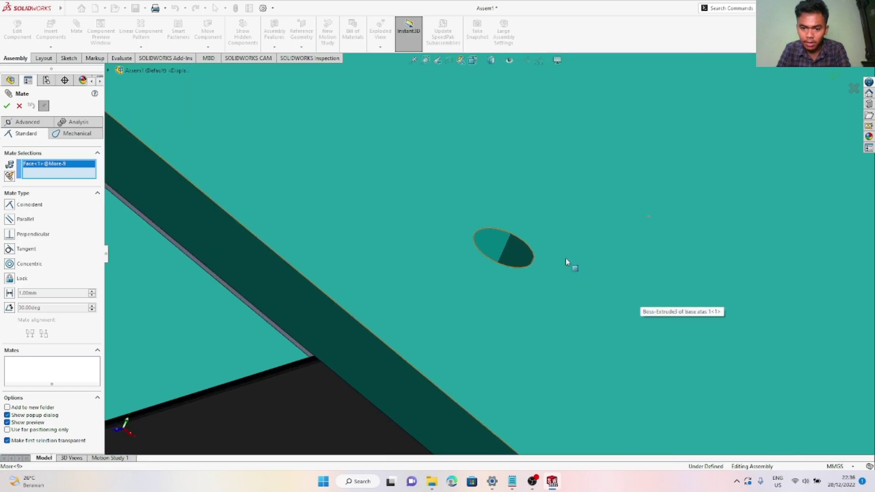
pyautogui.click(522, 255)
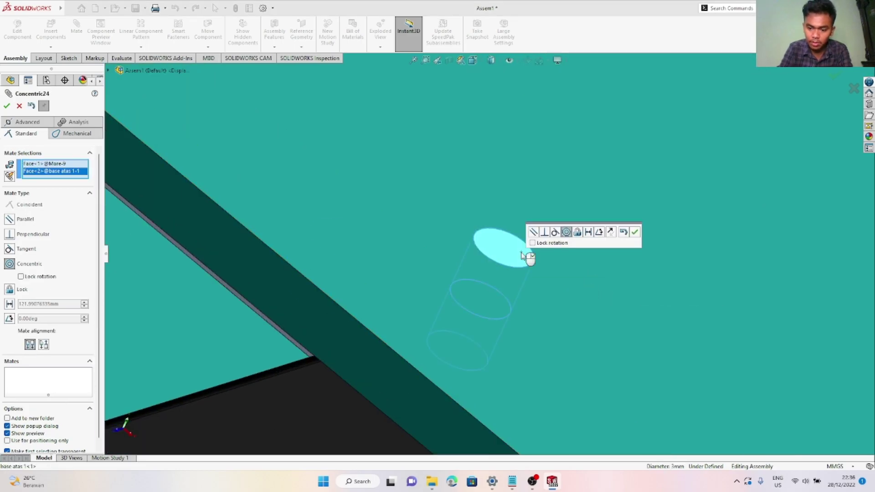
pyautogui.click(533, 233)
# Add a coincident mate between the underside of nut More<9> and the top face of base atas 1
pyautogui.scroll(5, 517, 245)
pyautogui.moveTo(470, 331); pyautogui.dragTo(577, 249, button='middle')
pyautogui.scroll(-5, 624, 240)
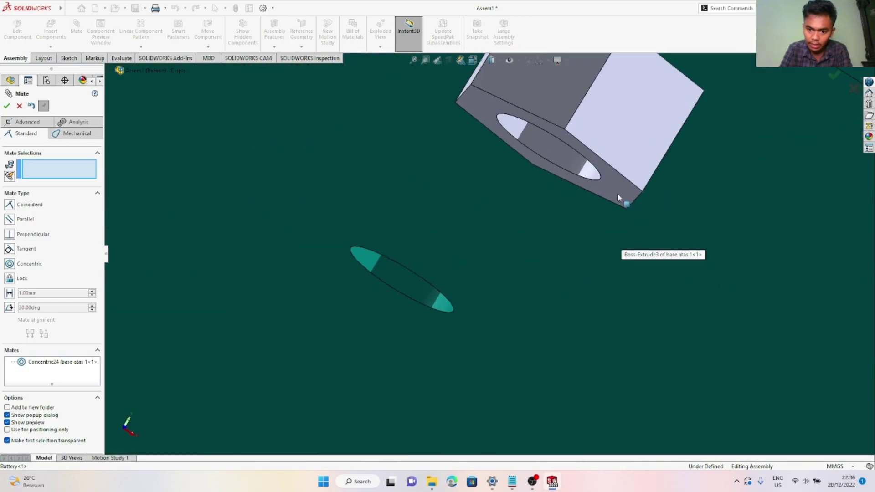
pyautogui.click(624, 198)
pyautogui.scroll(4, 601, 197)
pyautogui.moveTo(601, 197); pyautogui.dragTo(633, 178, button='middle')
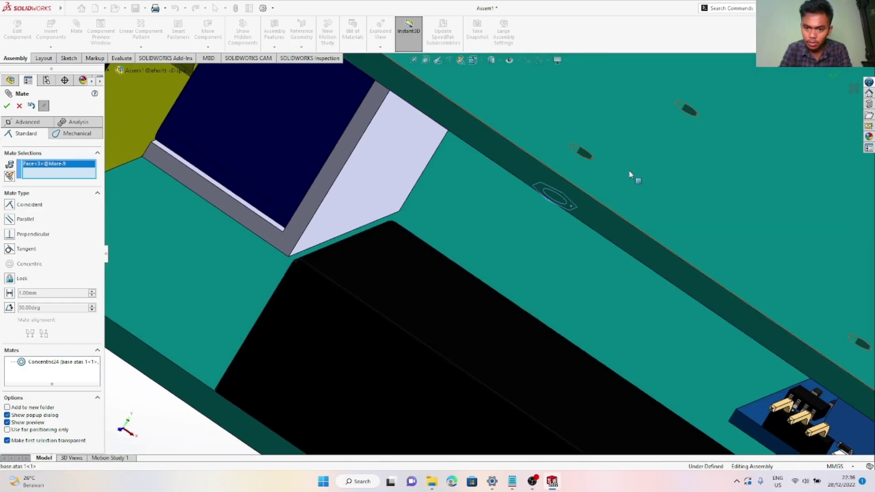
pyautogui.click(632, 177)
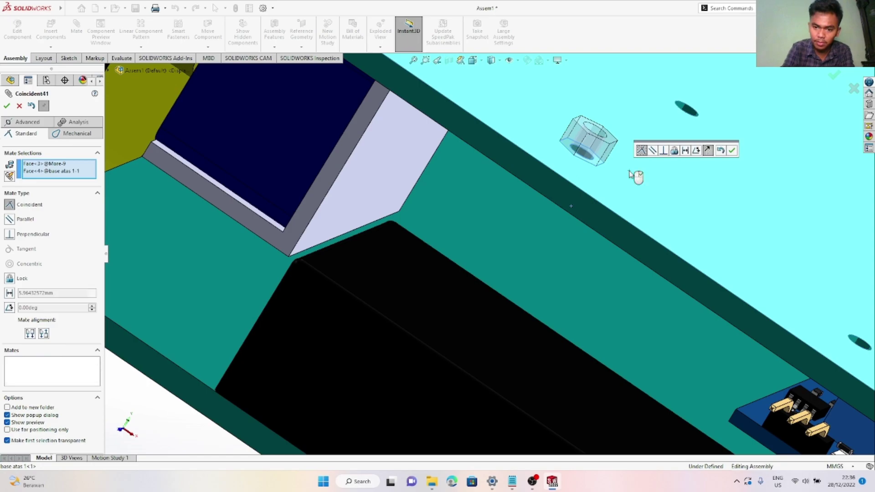
pyautogui.rightClick(629, 172)
# Add a concentric mate between the bore of nut More<10> and the next hole along the same long edge of base atas 1
pyautogui.scroll(3, 544, 163)
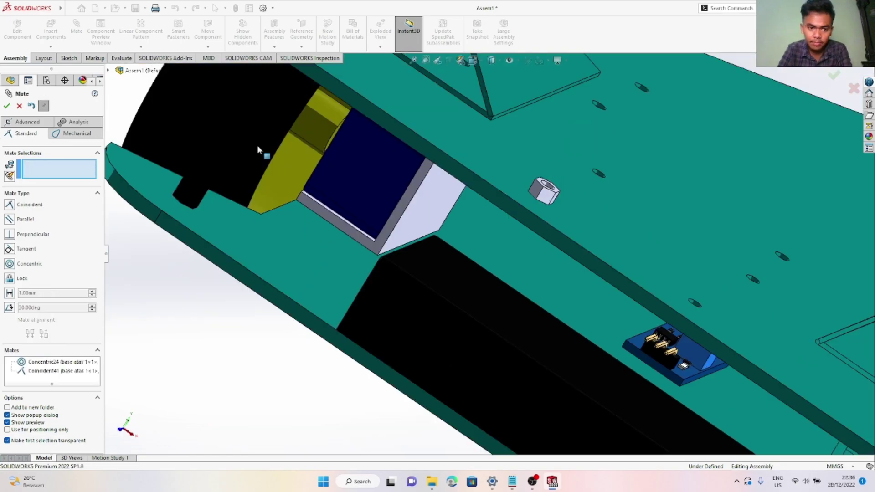
pyautogui.scroll(8, 258, 146)
pyautogui.scroll(-6, 407, 201)
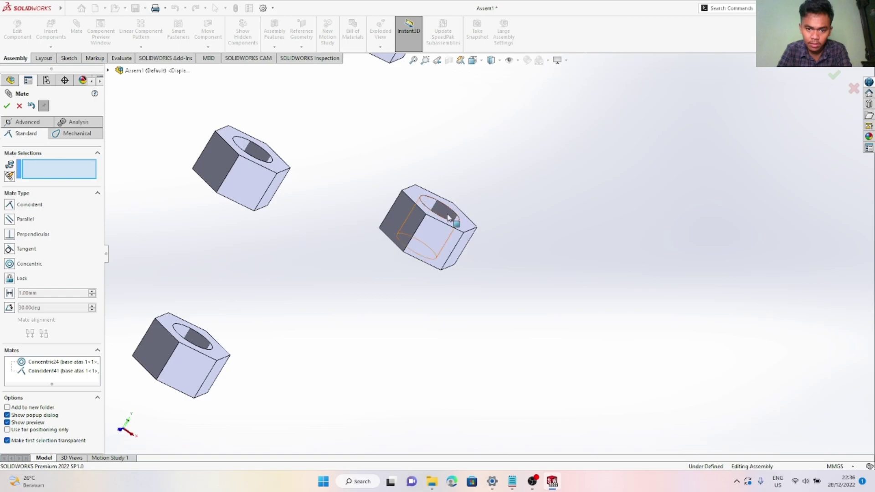
pyautogui.scroll(-4, 448, 218)
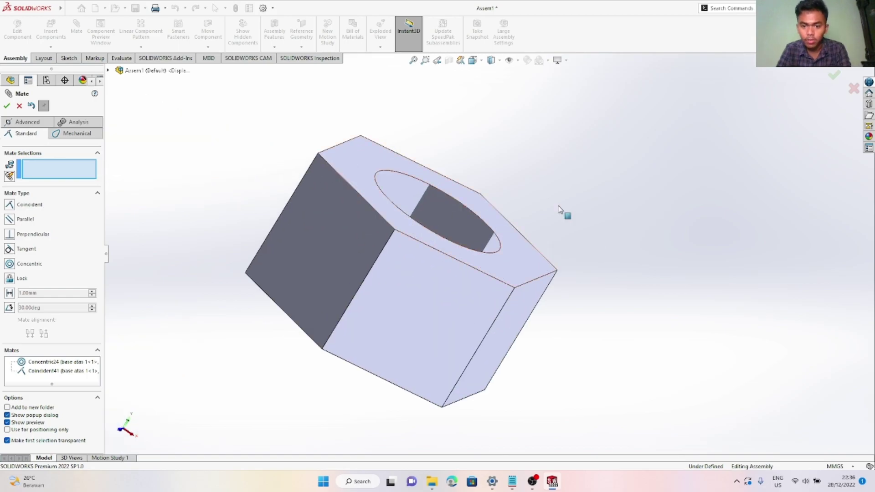
pyautogui.click(473, 230)
pyautogui.scroll(10, 615, 296)
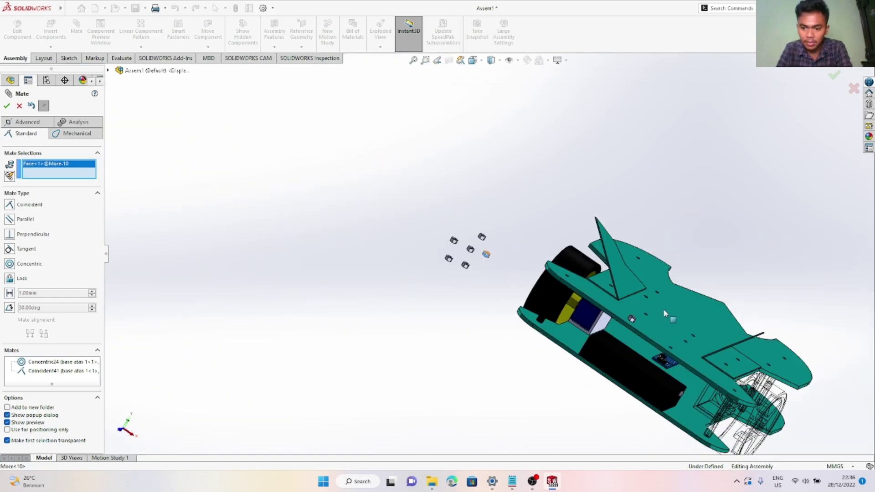
pyautogui.scroll(-5, 665, 319)
pyautogui.scroll(-6, 577, 331)
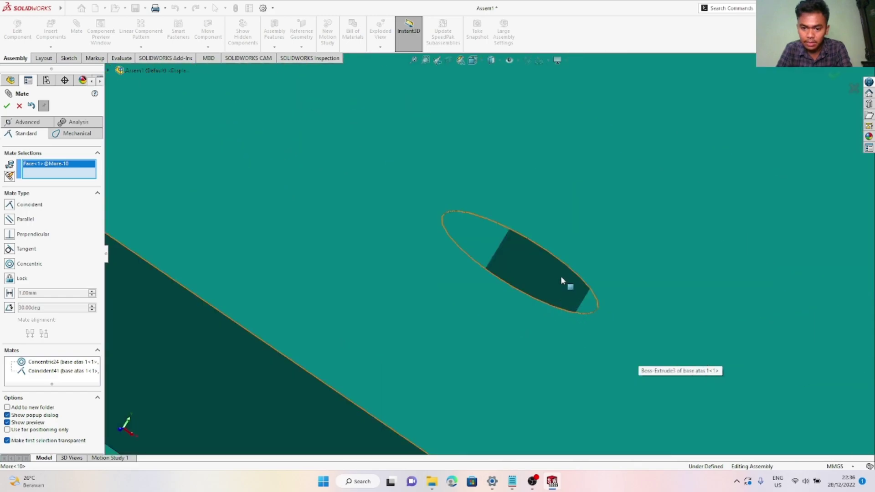
pyautogui.click(569, 293)
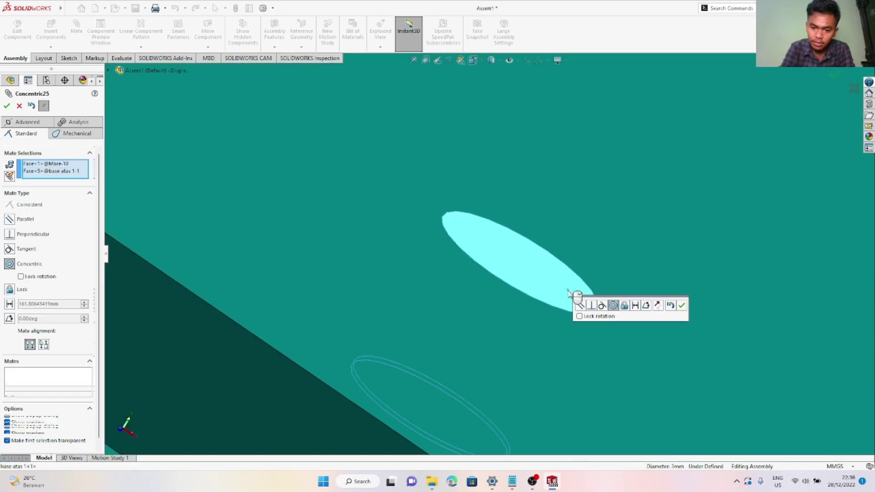
pyautogui.click(585, 305)
# Add a coincident mate between the underside of nut More<10> and the top face of base atas 1
pyautogui.scroll(4, 522, 339)
pyautogui.moveTo(502, 353); pyautogui.dragTo(526, 293, button='middle')
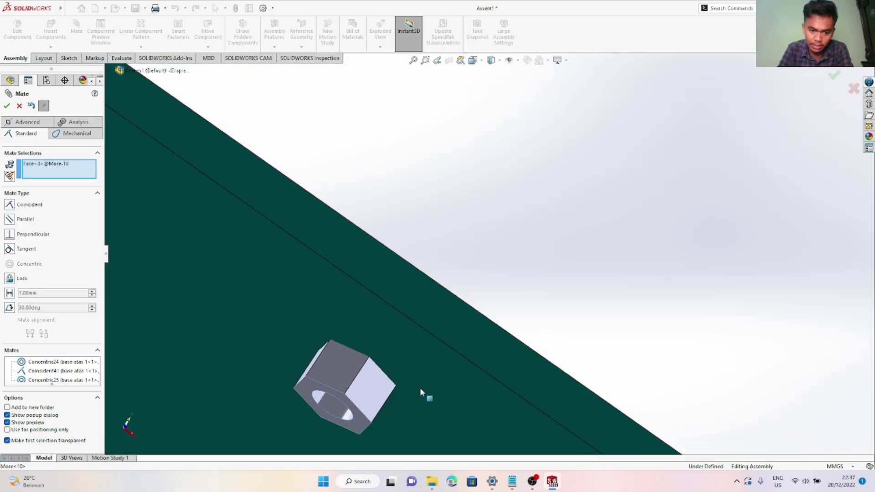
pyautogui.moveTo(555, 322); pyautogui.dragTo(538, 337, button='middle')
pyautogui.scroll(4, 534, 340)
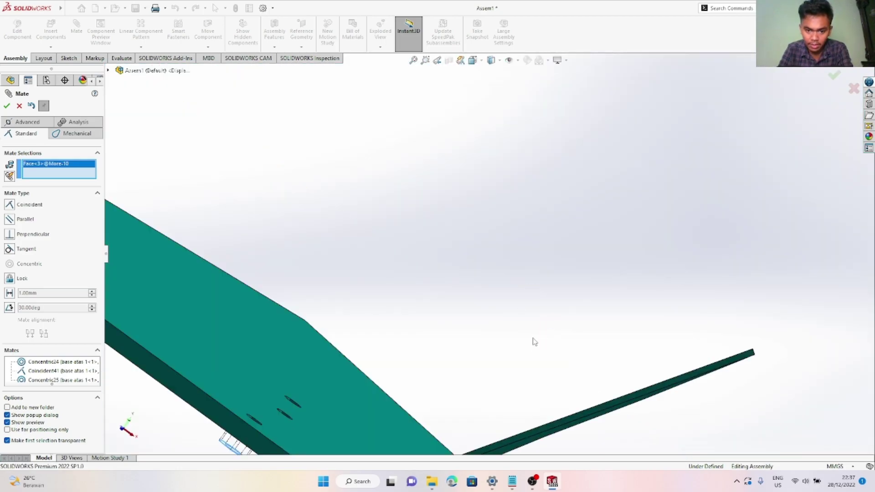
pyautogui.scroll(5, 535, 342)
pyautogui.moveTo(469, 332); pyautogui.dragTo(348, 359, button='middle')
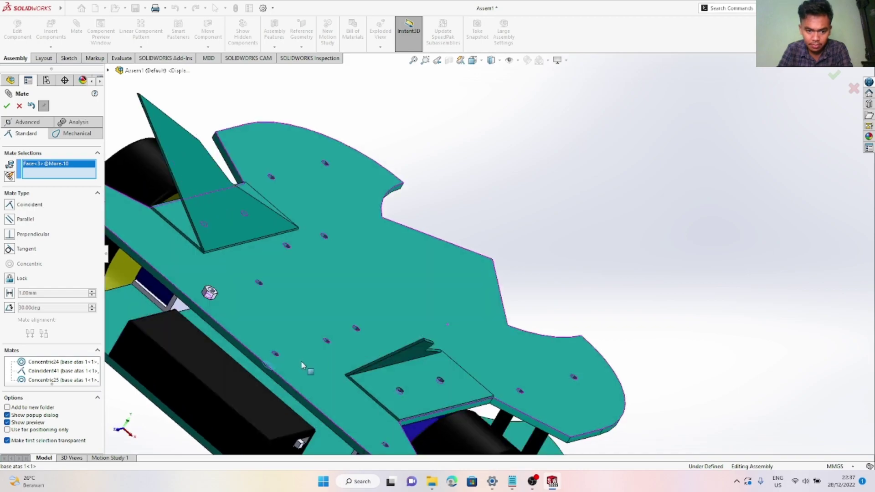
pyautogui.click(301, 365)
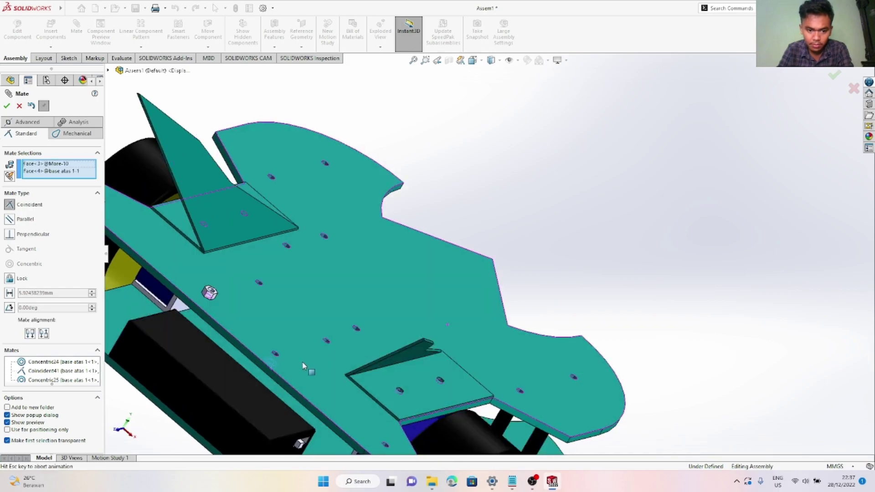
pyautogui.rightClick(301, 279)
# Add a concentric mate between the bore of nut More<8> and the base atas 1 hole just inward of nut More<9>
pyautogui.scroll(8, 299, 237)
pyautogui.scroll(-12, 364, 246)
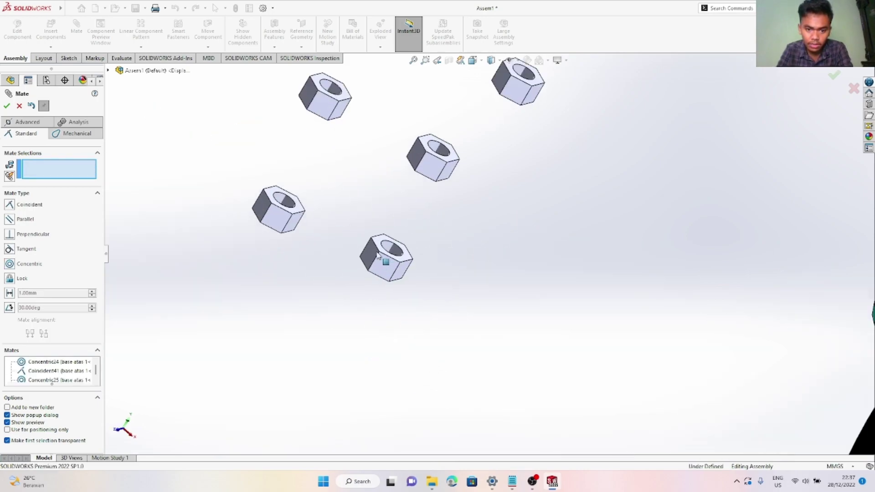
pyautogui.scroll(5, 461, 240)
pyautogui.click(463, 242)
pyautogui.scroll(-12, 729, 382)
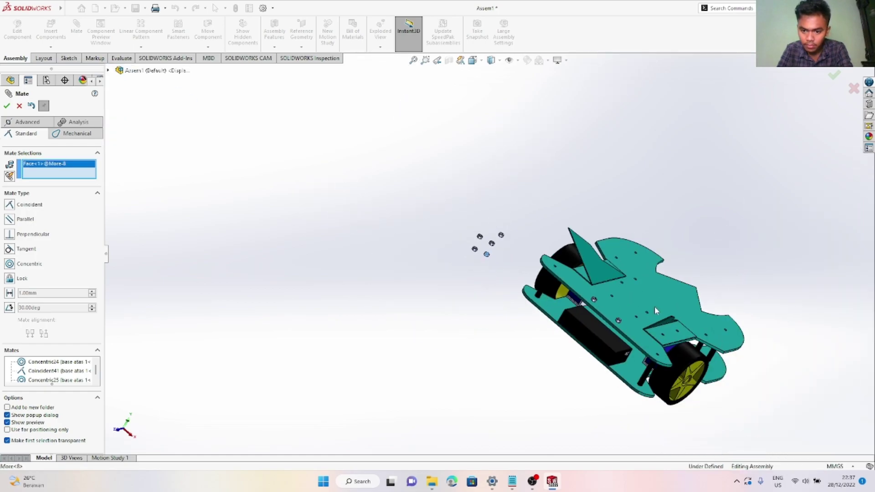
pyautogui.scroll(-10, 654, 310)
pyautogui.click(511, 209)
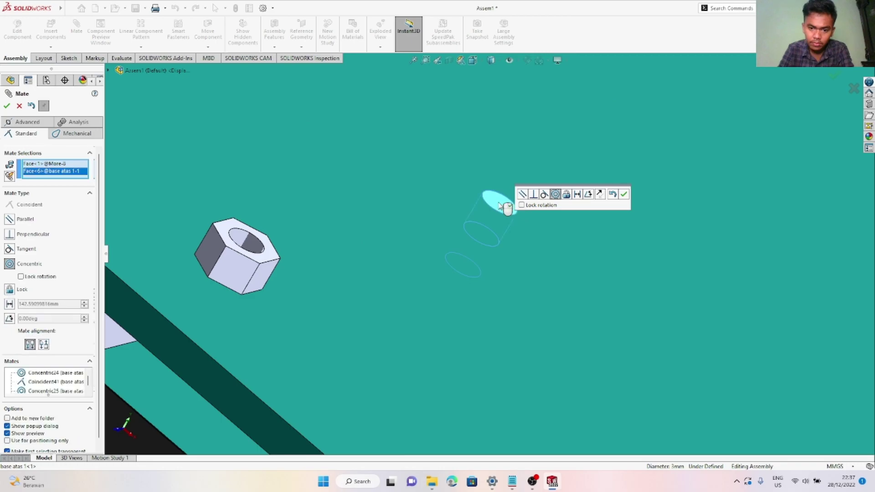
pyautogui.press('Return')
# Add a concentric mate between the bore of nut More<13> and the base atas 1 hole just inward of nut More<10>
pyautogui.scroll(6, 441, 196)
pyautogui.scroll(-2, 312, 163)
pyautogui.scroll(-6, 311, 163)
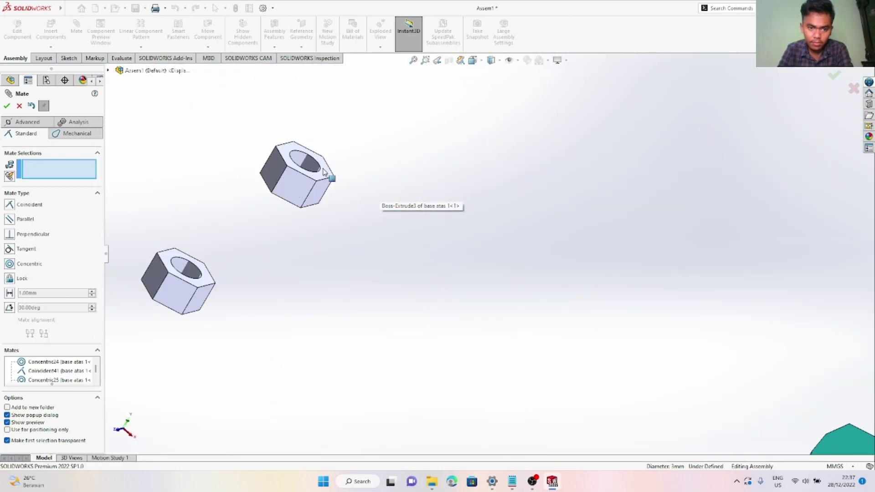
pyautogui.click(324, 165)
pyautogui.scroll(5, 693, 405)
pyautogui.scroll(3, 693, 405)
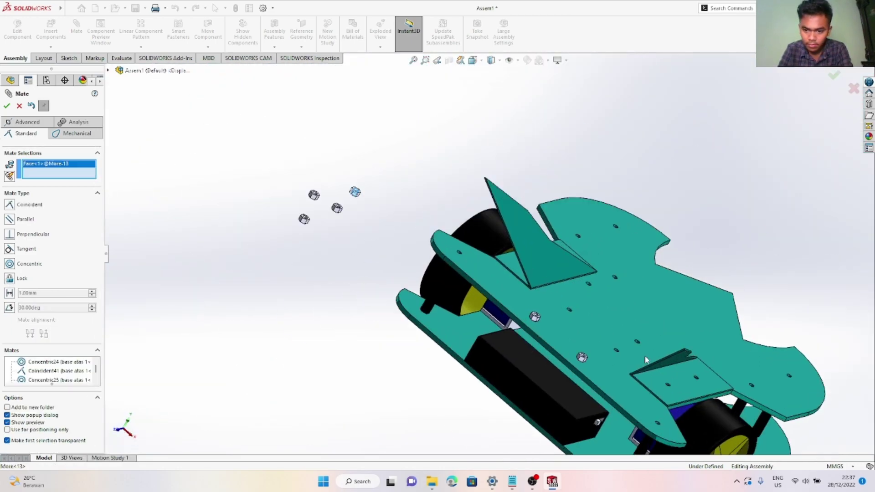
pyautogui.scroll(-5, 647, 360)
pyautogui.scroll(-6, 499, 305)
pyautogui.click(841, 337)
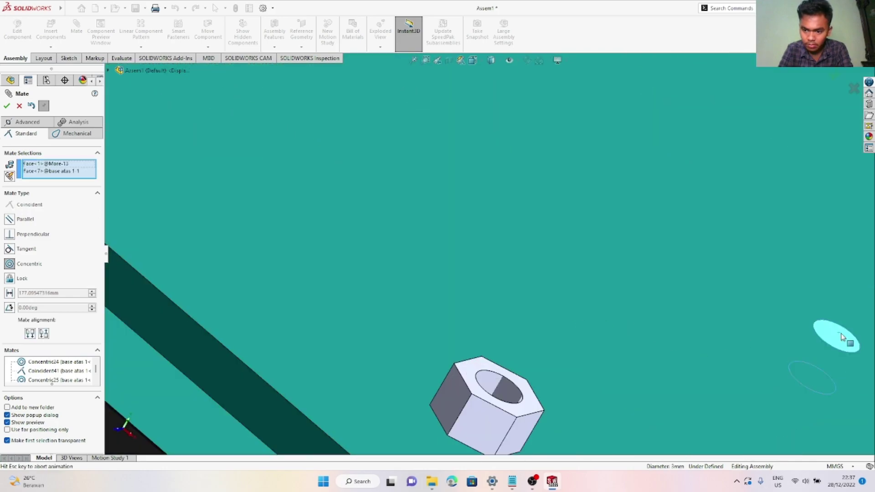
pyautogui.rightClick(842, 337)
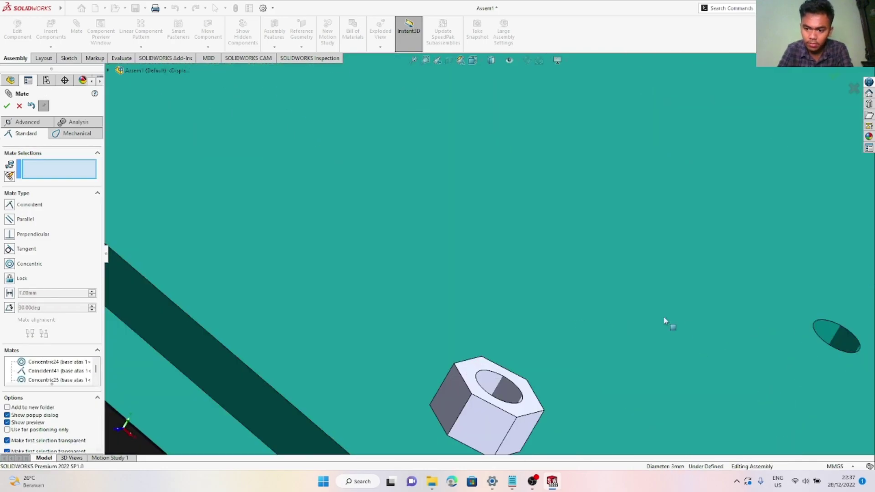
# Add a concentric mate between the bore of nut More<12> and the second base atas 1 hole inward of nut More<10>
pyautogui.scroll(8, 547, 275)
pyautogui.scroll(-4, 311, 170)
pyautogui.scroll(-5, 363, 177)
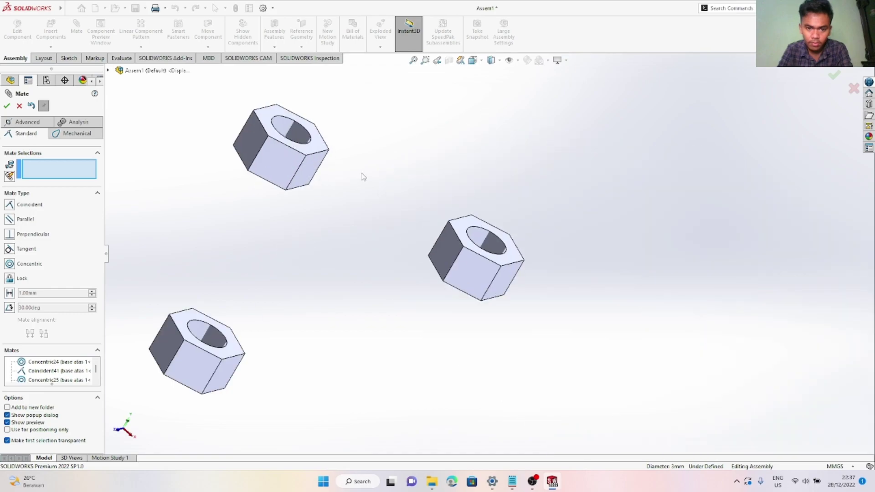
pyautogui.click(304, 136)
pyautogui.scroll(10, 488, 253)
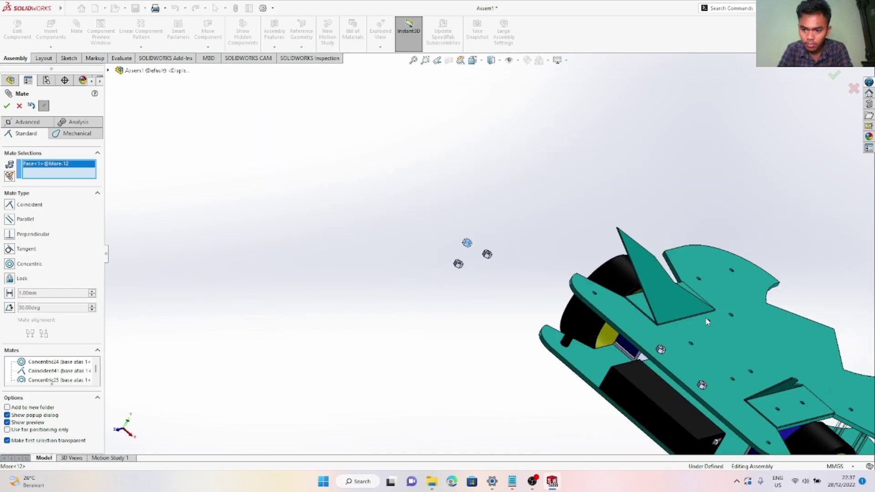
pyautogui.scroll(-10, 760, 370)
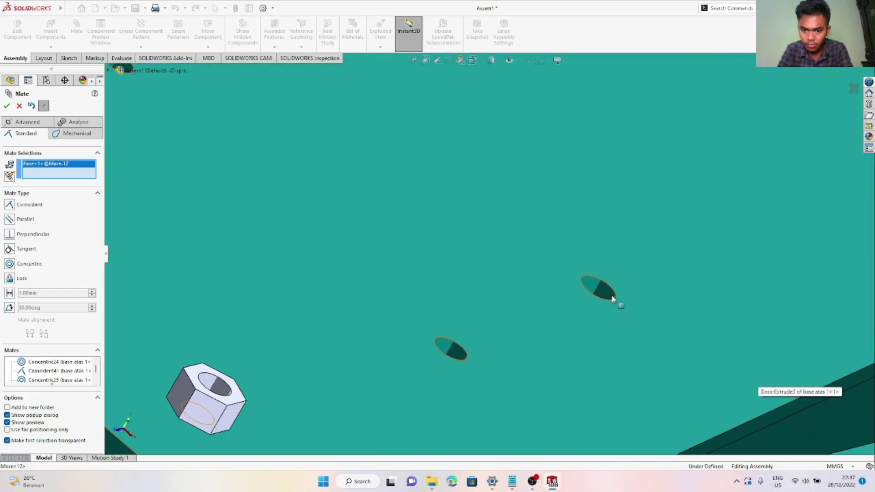
pyautogui.click(608, 294)
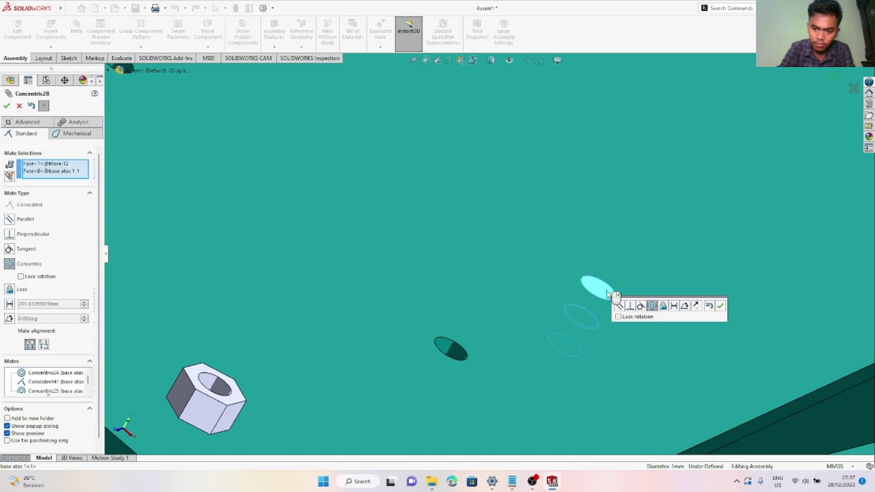
pyautogui.rightClick(578, 273)
# Add a concentric mate between the bore of nut More<11> and the base atas 1 hole beside the upright wing's inner corner
pyautogui.scroll(10, 488, 231)
pyautogui.scroll(-9, 372, 180)
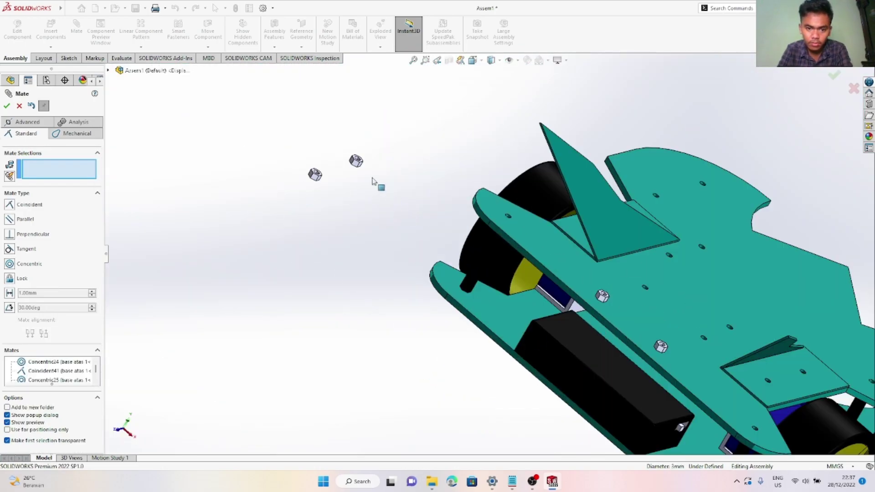
pyautogui.scroll(-8, 485, 200)
pyautogui.click(414, 272)
pyautogui.scroll(10, 674, 347)
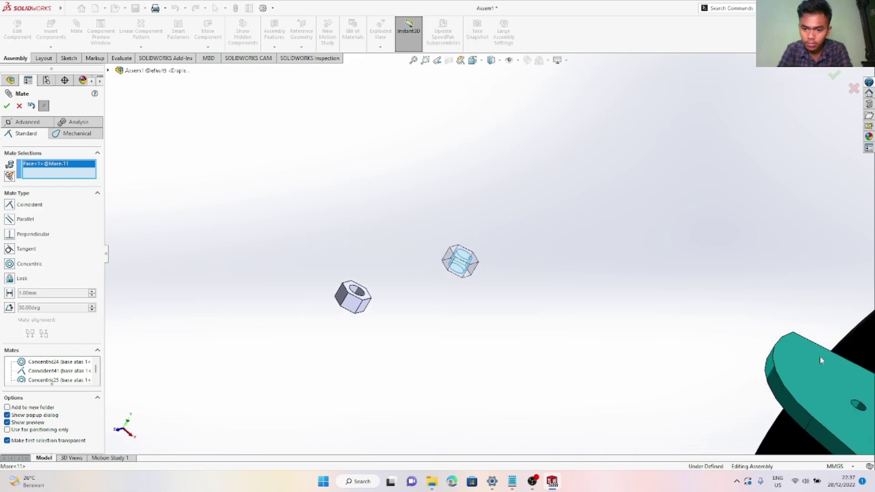
pyautogui.scroll(-10, 639, 305)
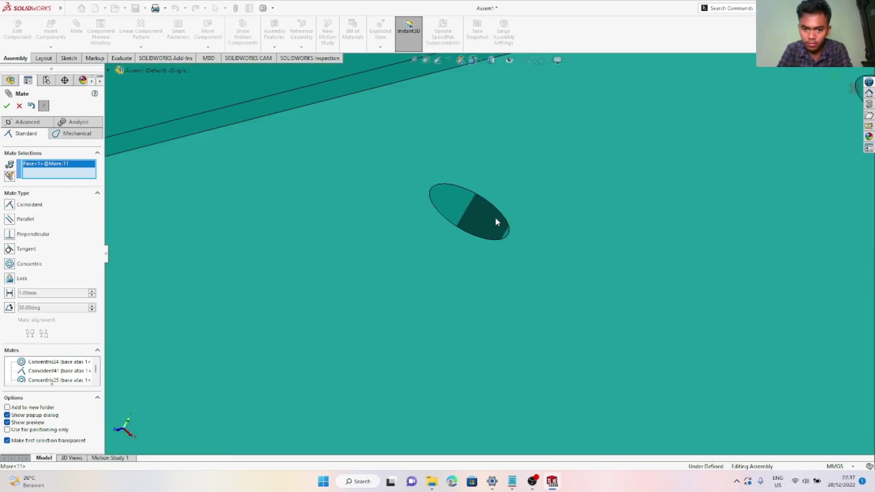
pyautogui.click(496, 225)
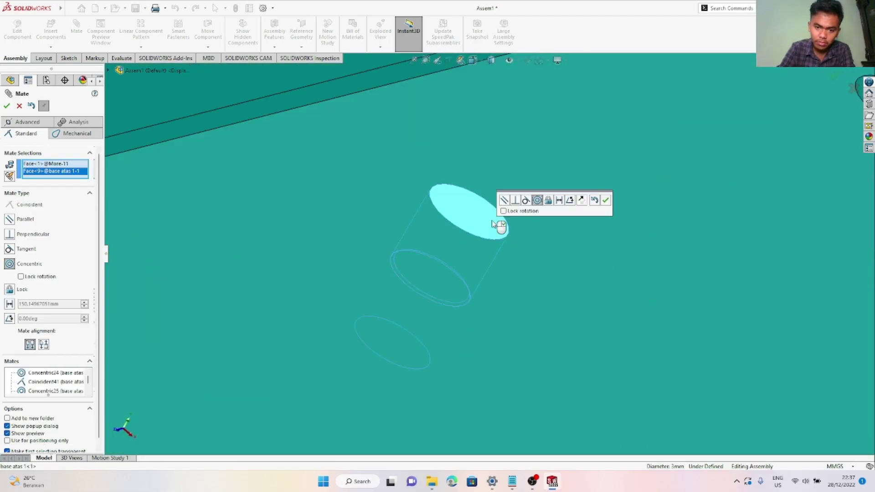
pyautogui.rightClick(493, 223)
# Add a concentric mate between the bore of nut More<7> and the remaining base atas 1 hole near the wing's inner corner
pyautogui.scroll(10, 387, 211)
pyautogui.scroll(-10, 371, 254)
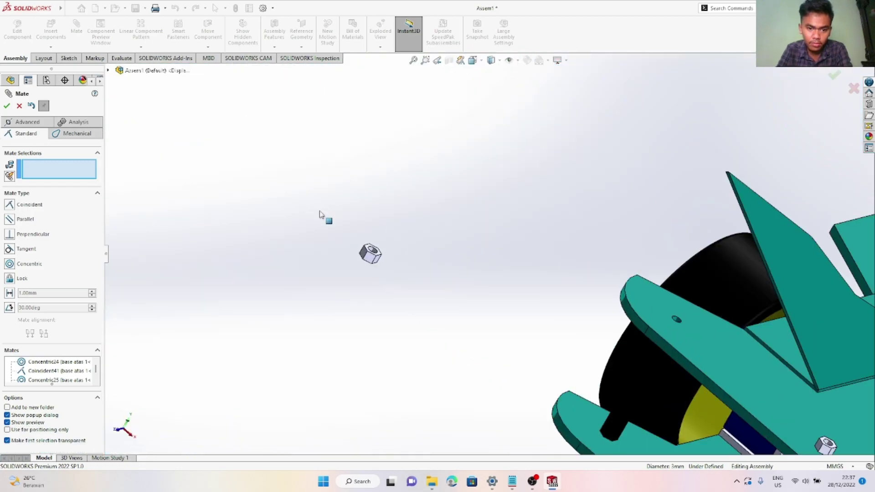
pyautogui.scroll(-2, 397, 253)
pyautogui.scroll(10, 707, 285)
pyautogui.scroll(-7, 677, 297)
pyautogui.scroll(-5, 683, 273)
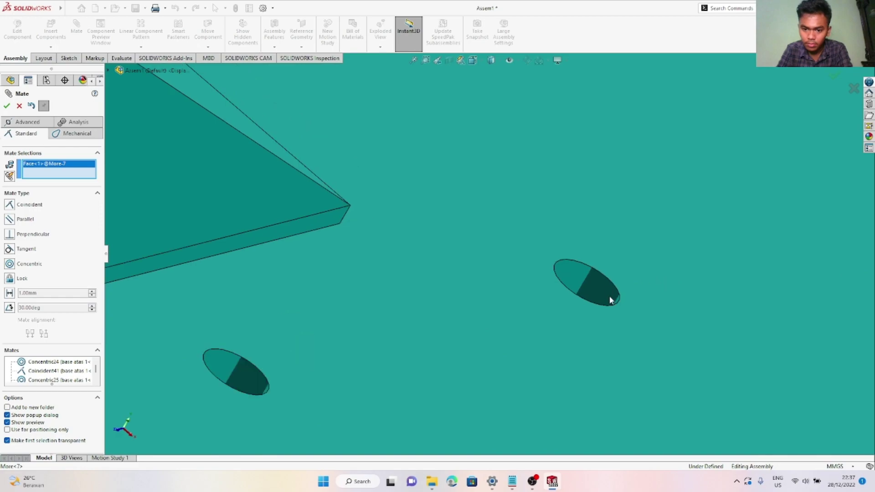
pyautogui.click(610, 294)
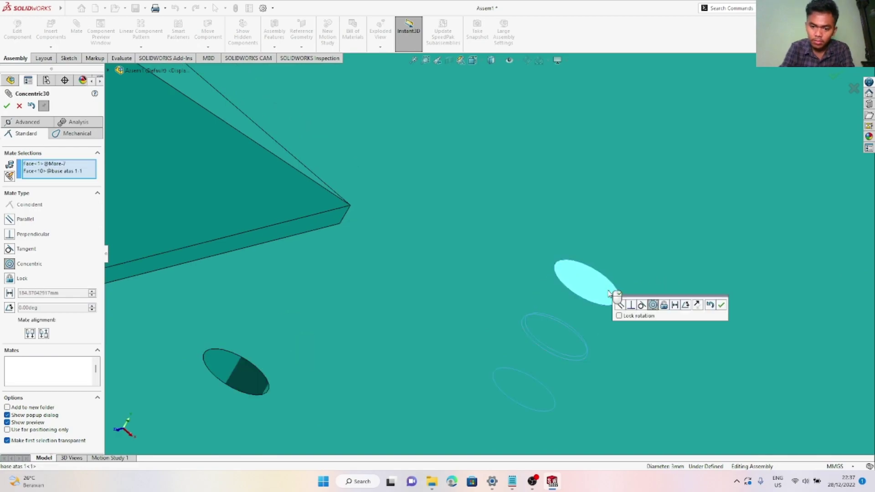
pyautogui.press('Return')
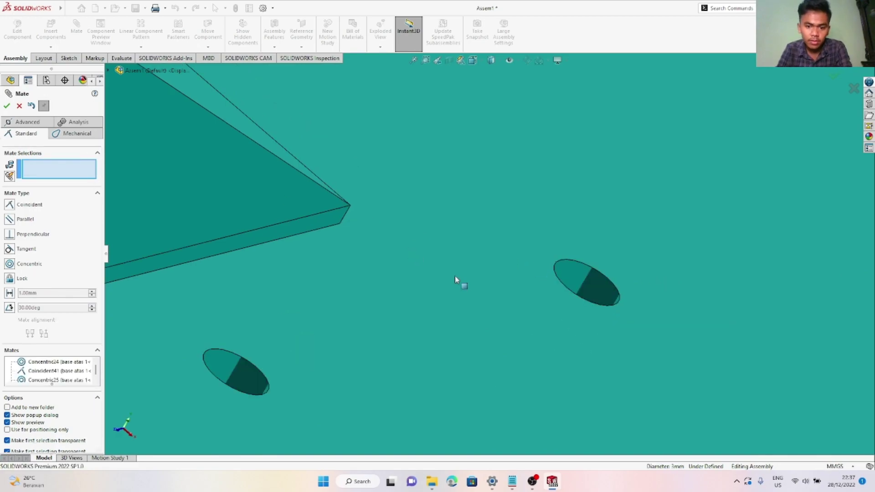
pyautogui.scroll(6, 455, 254)
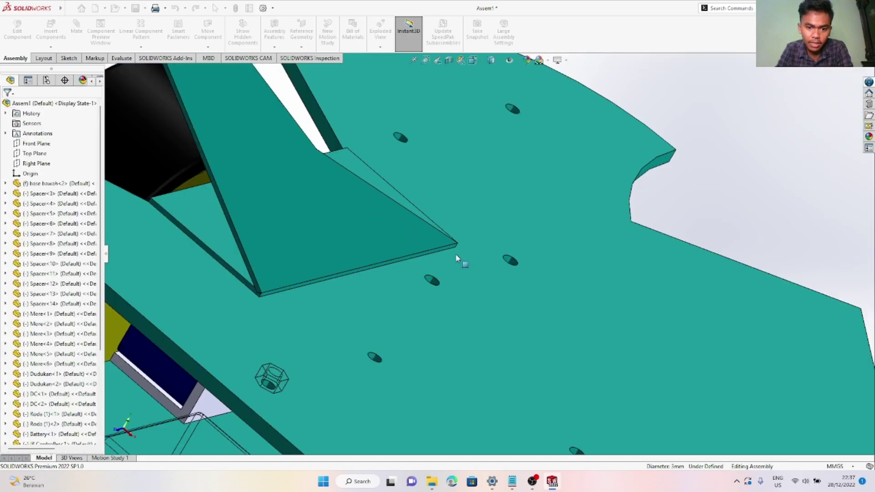
pyautogui.scroll(5, 455, 253)
pyautogui.moveTo(499, 308); pyautogui.dragTo(523, 297, button='middle')
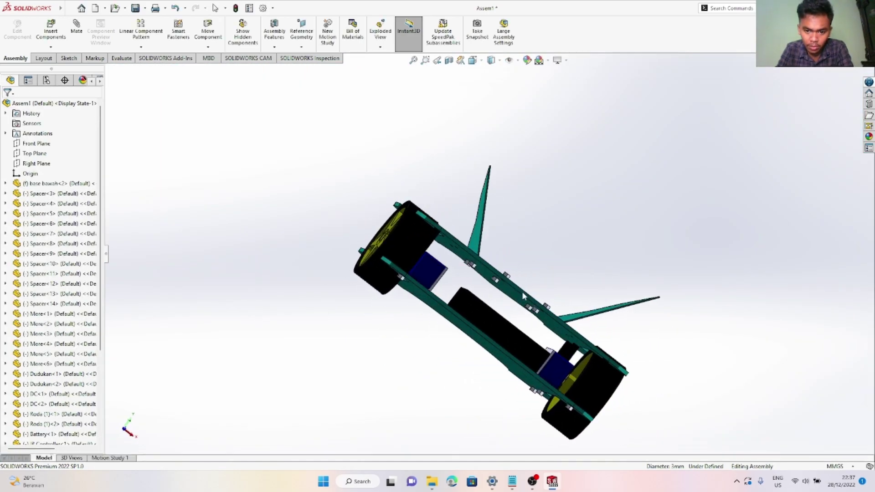
pyautogui.scroll(-6, 496, 292)
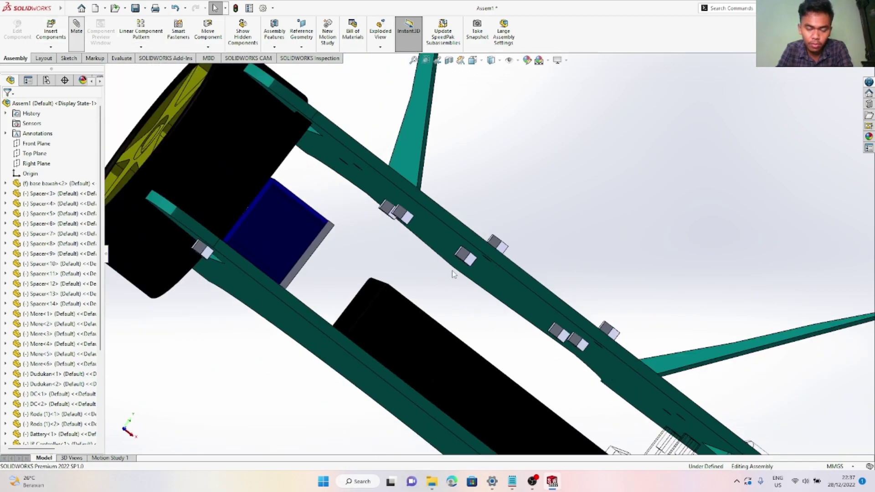
pyautogui.scroll(-5, 471, 263)
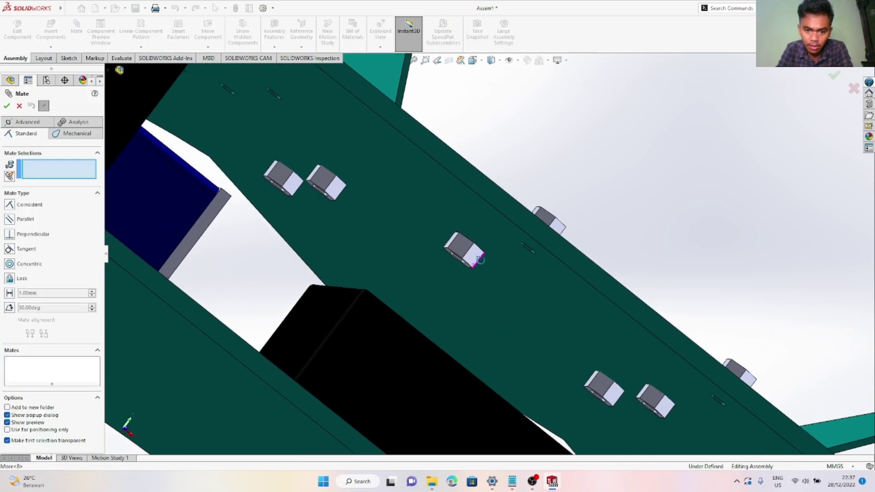
pyautogui.scroll(-3, 479, 260)
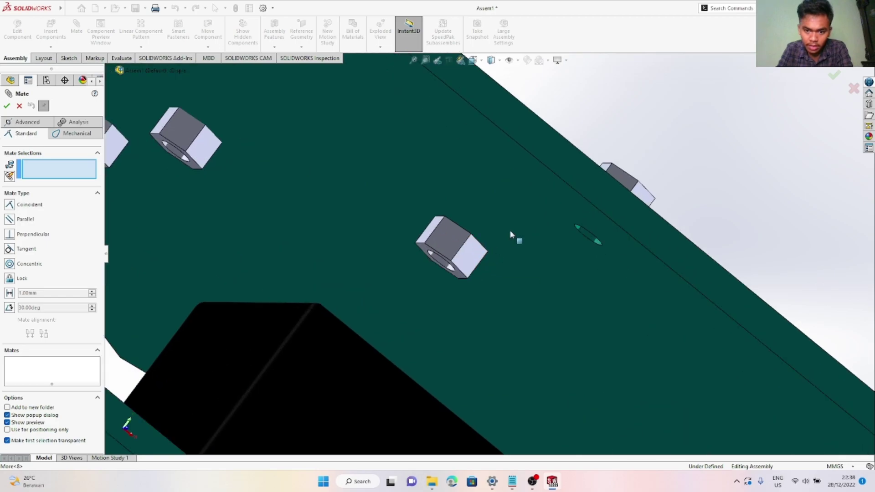
pyautogui.click(507, 209)
pyautogui.moveTo(494, 219); pyautogui.dragTo(494, 251, button='middle')
pyautogui.press('Escape')
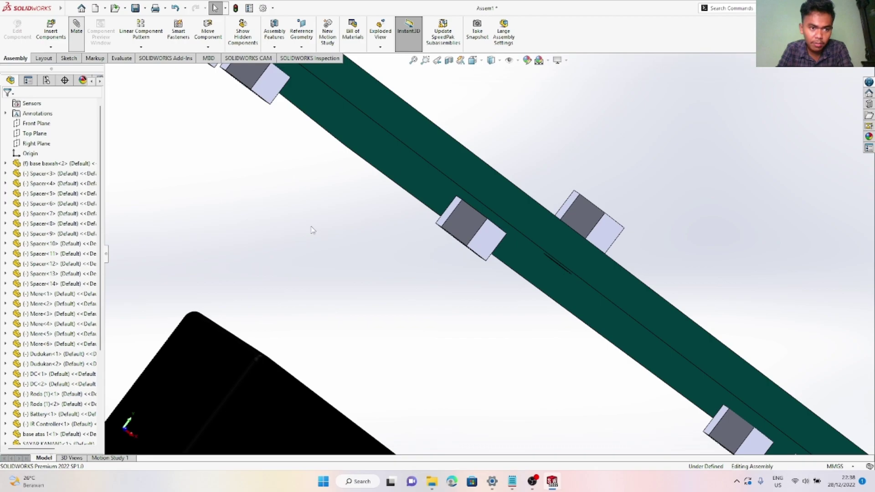
# Add a coincident mate between the underside of nut More<8> and the upper face of base atas 1
pyautogui.scroll(-6, 484, 259)
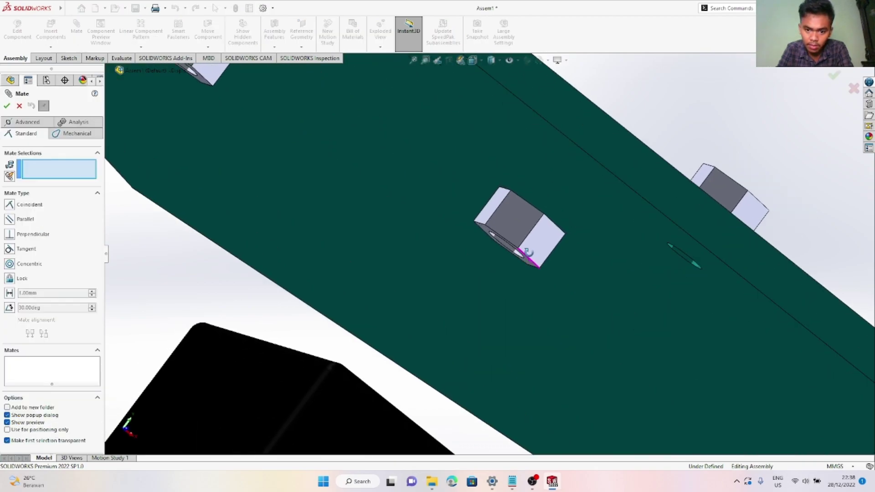
pyautogui.click(530, 266)
pyautogui.scroll(5, 629, 195)
pyautogui.scroll(-3, 607, 191)
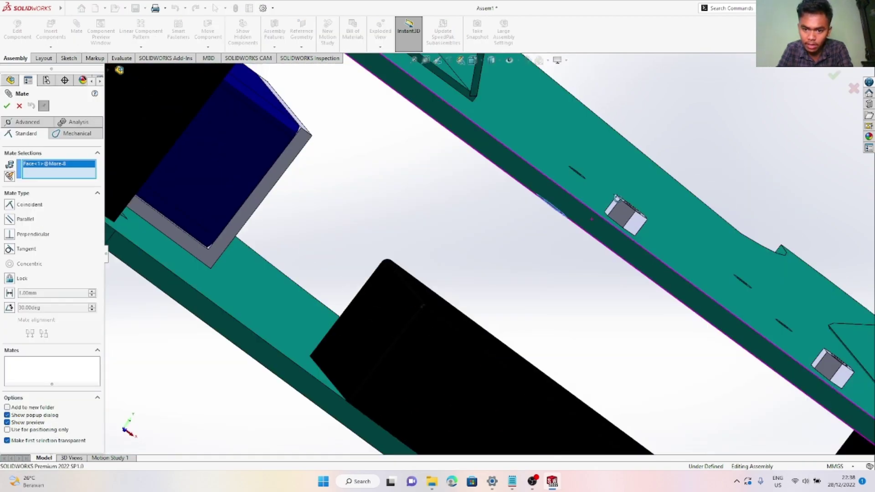
pyautogui.click(600, 175)
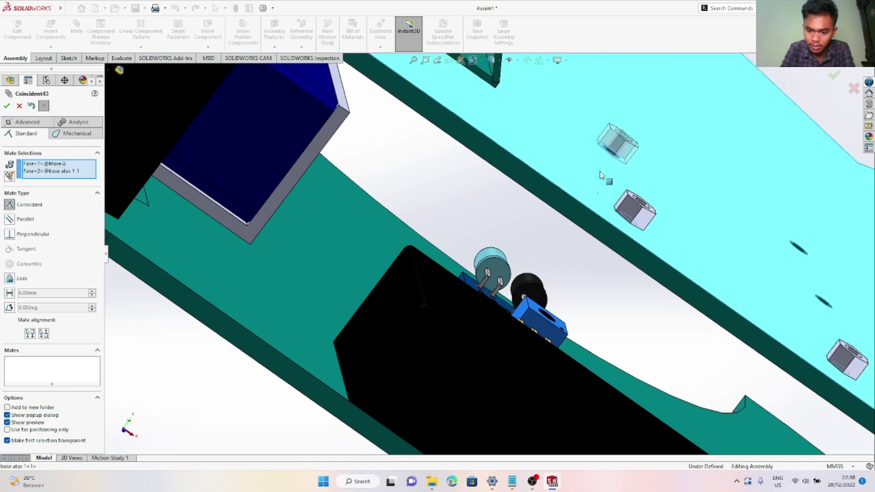
pyautogui.rightClick(680, 284)
pyautogui.scroll(5, 693, 301)
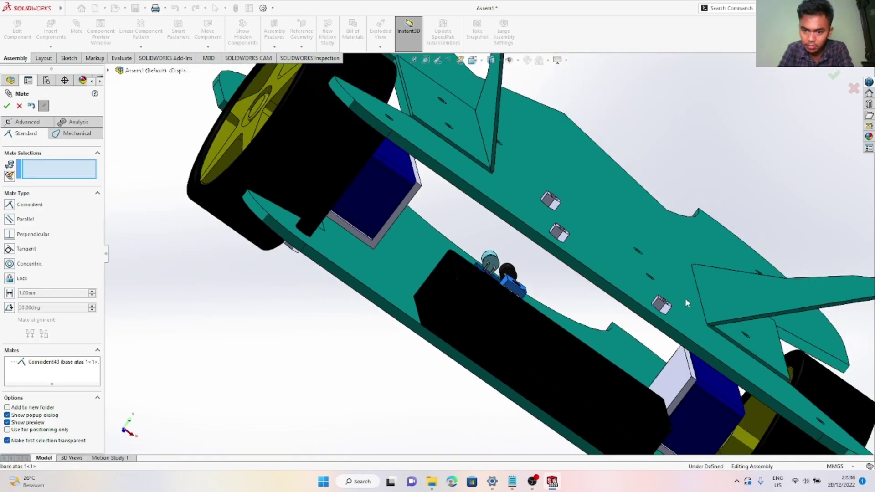
# Add a coincident mate between the upper face of base atas 1 and the underside of nut More<13>
pyautogui.scroll(-5, 657, 303)
pyautogui.moveTo(619, 212); pyautogui.dragTo(509, 294, button='middle')
pyautogui.click(488, 289)
pyautogui.scroll(-4, 491, 296)
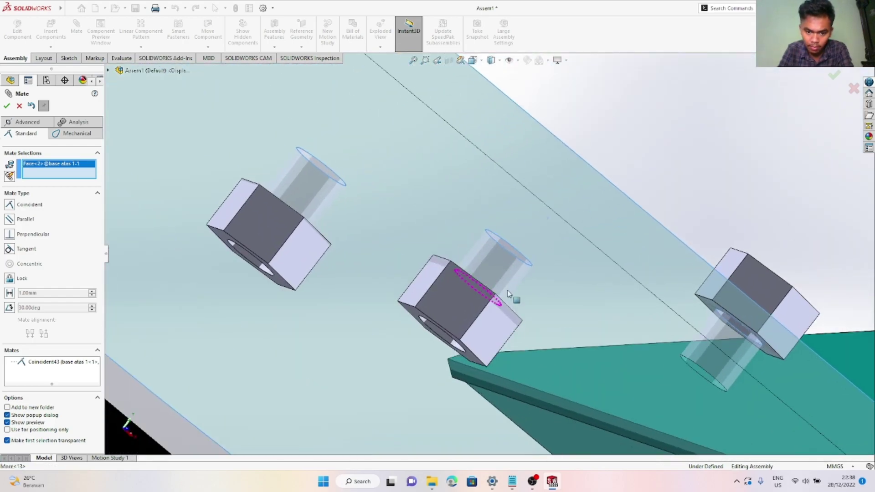
pyautogui.click(470, 359)
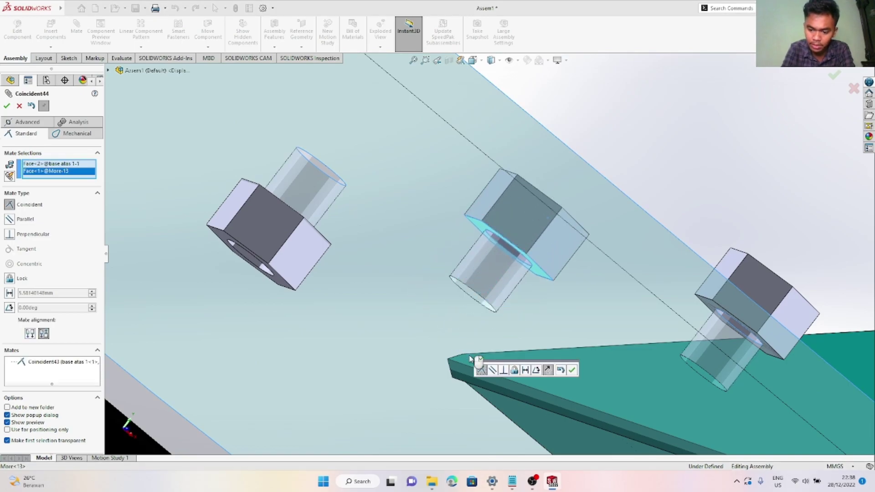
pyautogui.press('Return')
# Seat nut More<12> on base atas 1 with a coincident mate between its underside and the plate's upper face
pyautogui.click(280, 281)
pyautogui.moveTo(280, 281); pyautogui.dragTo(573, 144, button='middle')
pyautogui.click(573, 144)
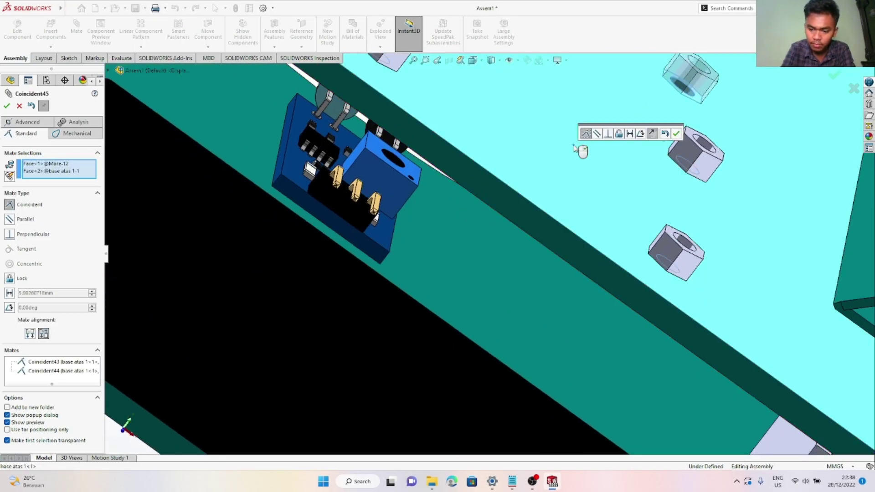
pyautogui.rightClick(574, 145)
pyautogui.scroll(8, 544, 150)
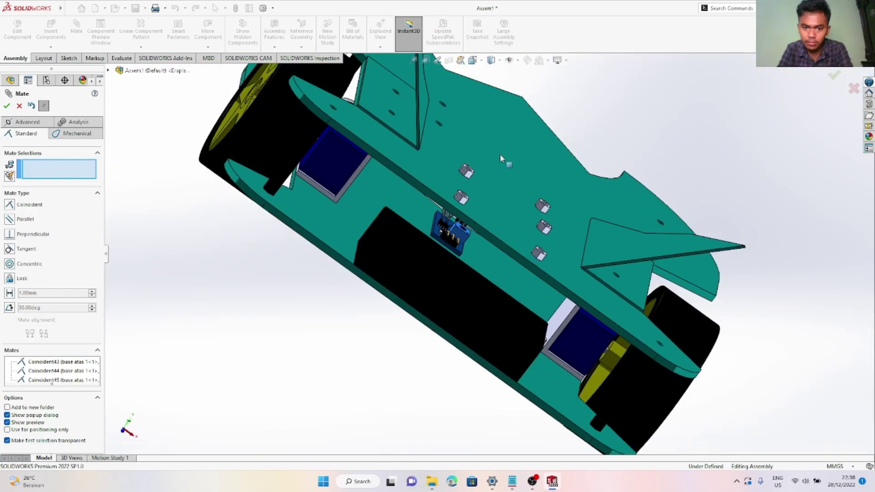
# Add a coincident mate between the upper face of base atas 1 and the underside of nut More<11>
pyautogui.scroll(-4, 498, 155)
pyautogui.moveTo(384, 184); pyautogui.dragTo(543, 244, button='middle')
pyautogui.click(396, 157)
pyautogui.scroll(-5, 411, 197)
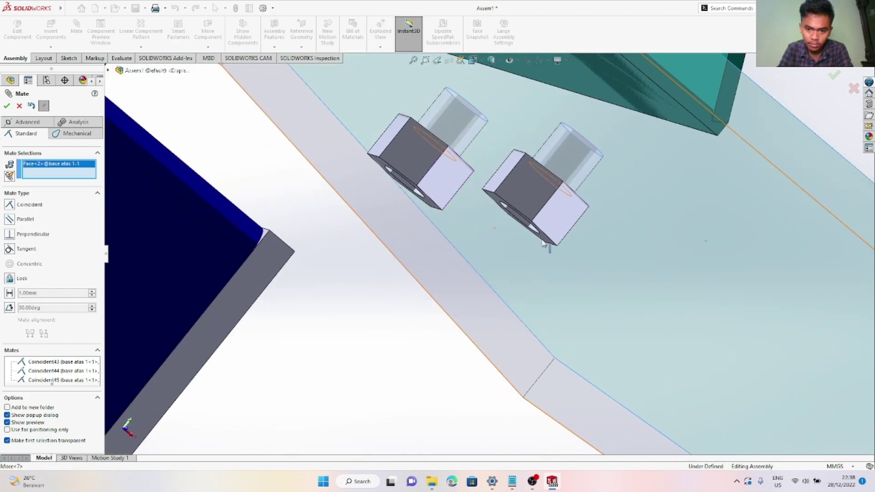
pyautogui.click(545, 241)
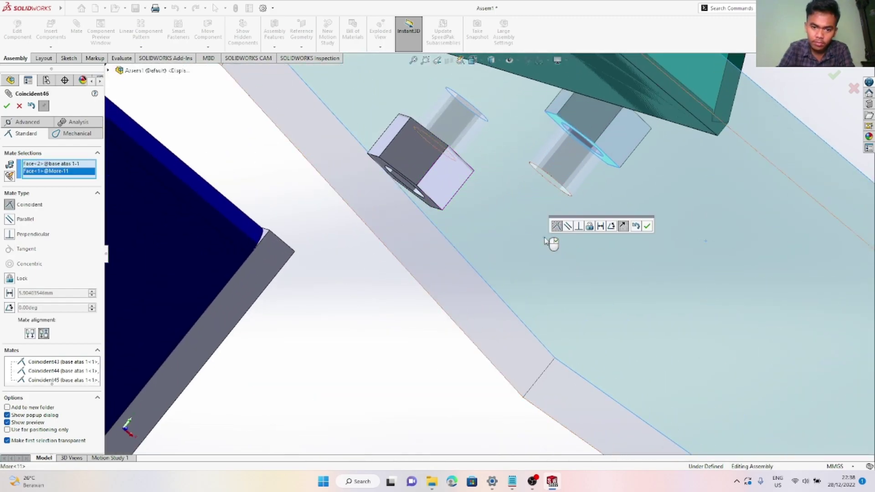
pyautogui.rightClick(426, 206)
# Add a coincident mate between the underside of nut More<7> and the upper face of base atas 1, and finish mating
pyautogui.click(432, 201)
pyautogui.scroll(5, 639, 223)
pyautogui.moveTo(672, 177); pyautogui.dragTo(582, 223, button='middle')
pyautogui.click(582, 223)
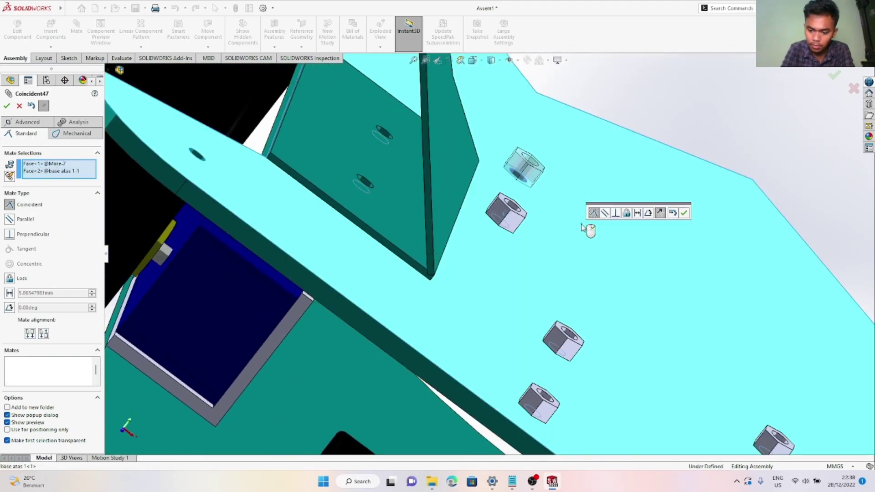
pyautogui.rightClick(582, 227)
pyautogui.rightClick(582, 226)
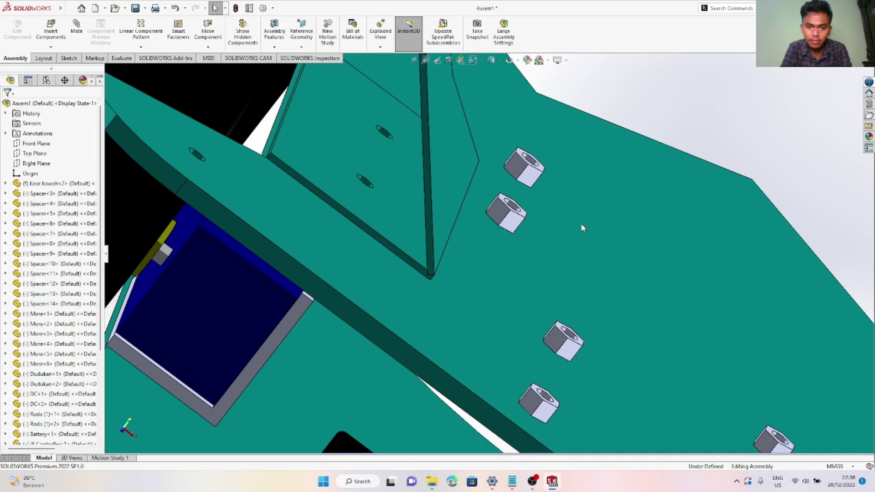
# Load the Arduino UNO R3 part as a new component for the assembly
pyautogui.scroll(5, 581, 223)
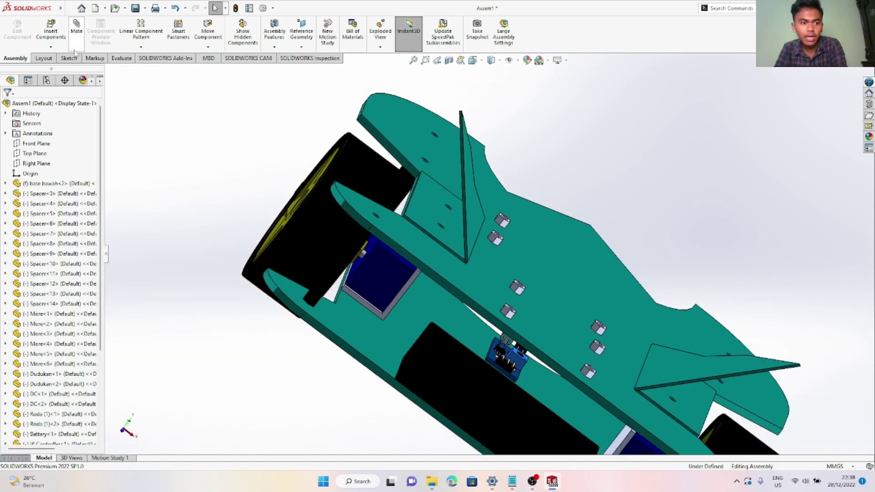
pyautogui.click(51, 33)
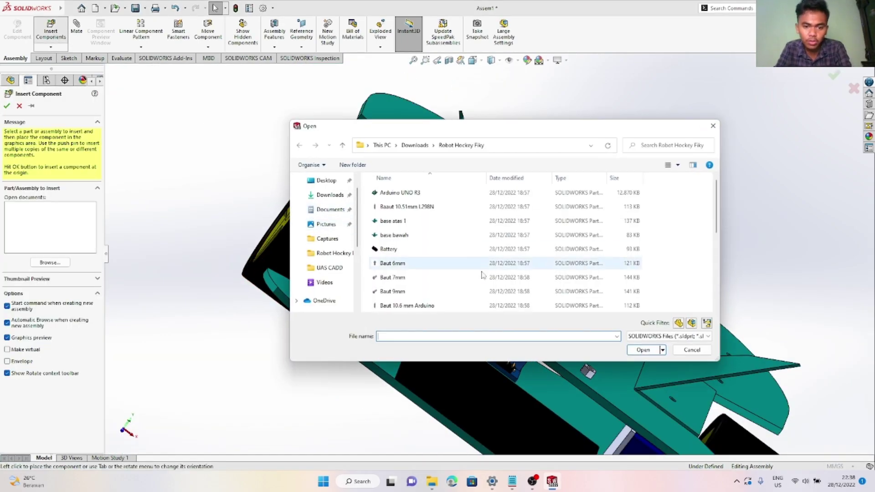
pyautogui.scroll(2, 459, 255)
pyautogui.click(402, 192)
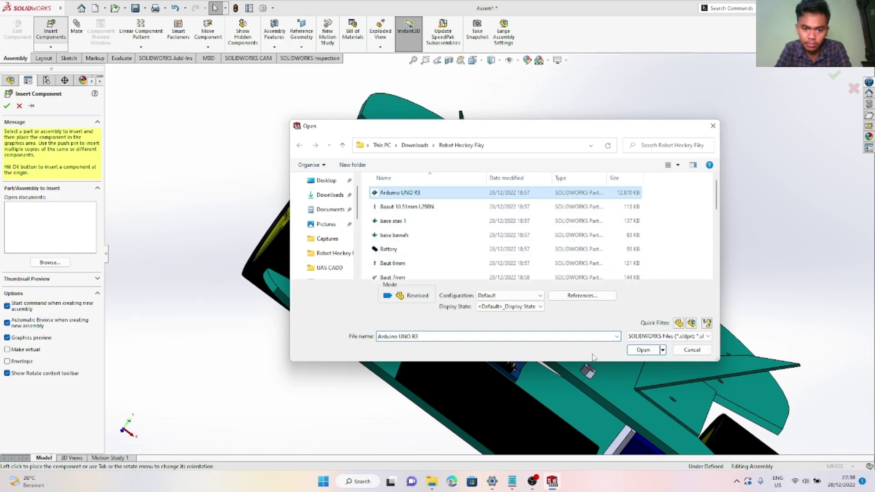
pyautogui.click(643, 350)
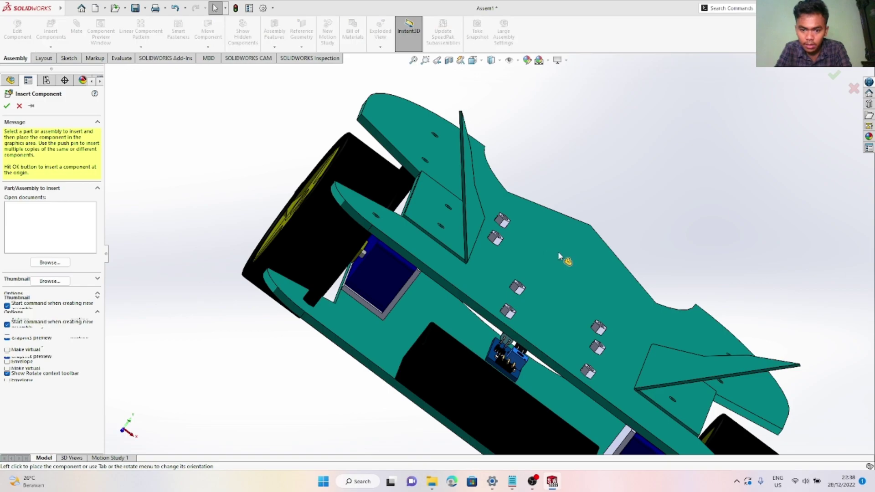
pyautogui.scroll(3, 592, 297)
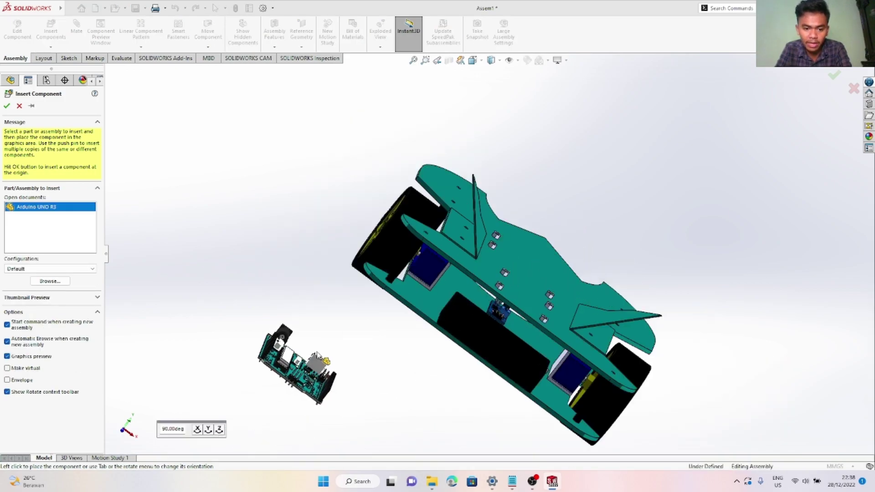
# Rotate the Arduino UNO R3 about Y in 90° increments and place it above base atas 1 near the plate's notched edge
pyautogui.moveTo(301, 357); pyautogui.dragTo(523, 315, button='middle')
pyautogui.scroll(-2, 524, 315)
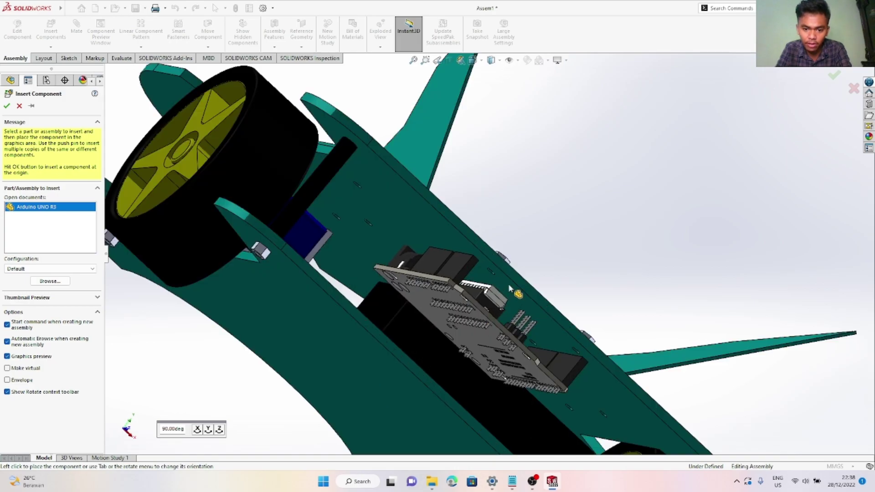
pyautogui.scroll(3, 508, 283)
pyautogui.moveTo(513, 276); pyautogui.dragTo(557, 196, button='middle')
pyautogui.scroll(-5, 528, 264)
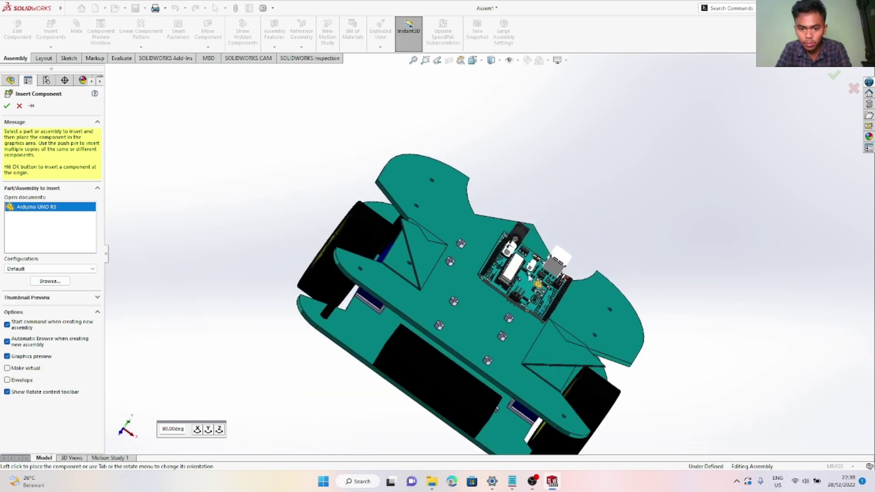
pyautogui.click(208, 429)
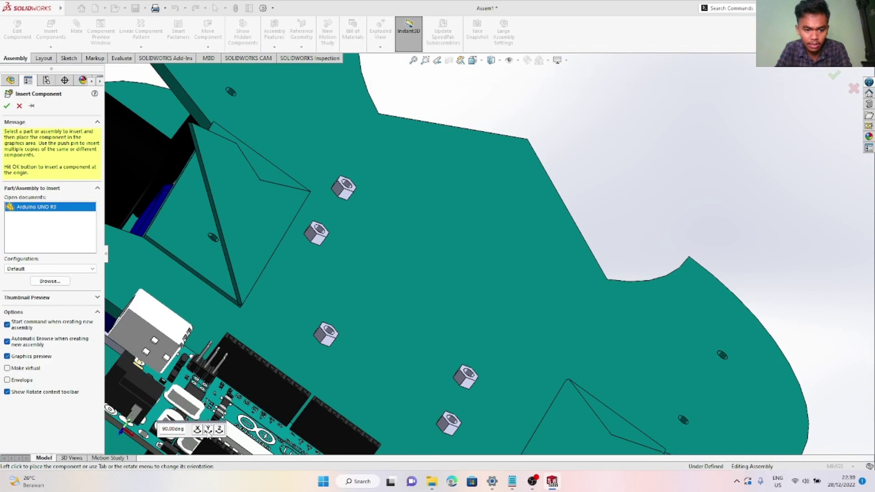
pyautogui.click(209, 429)
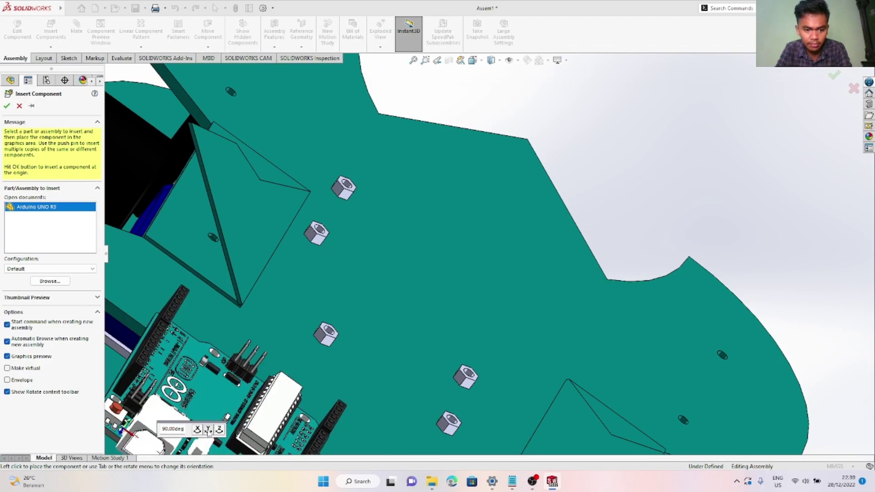
pyautogui.click(329, 167)
pyautogui.scroll(8, 154, 78)
# Insert the L298N_M part, rotate it 90° about Y, and place it above base atas 1 beside the Arduino UNO R3
pyautogui.click(59, 34)
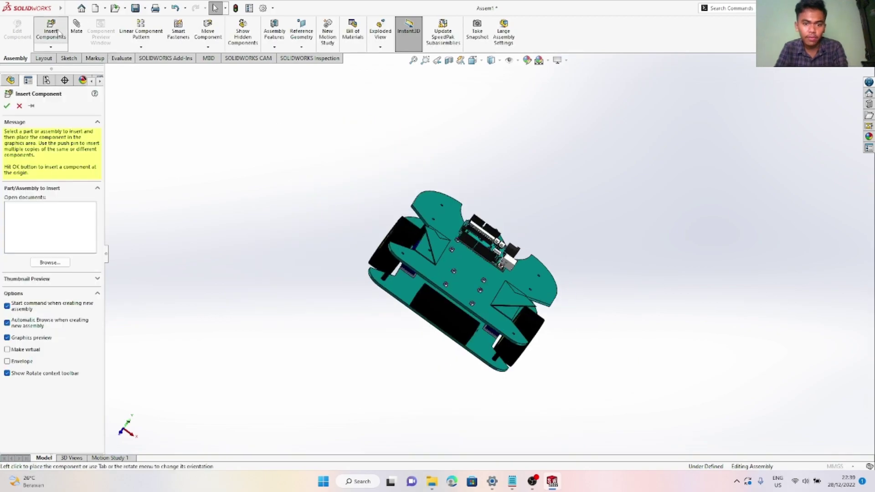
pyautogui.scroll(1, 417, 256)
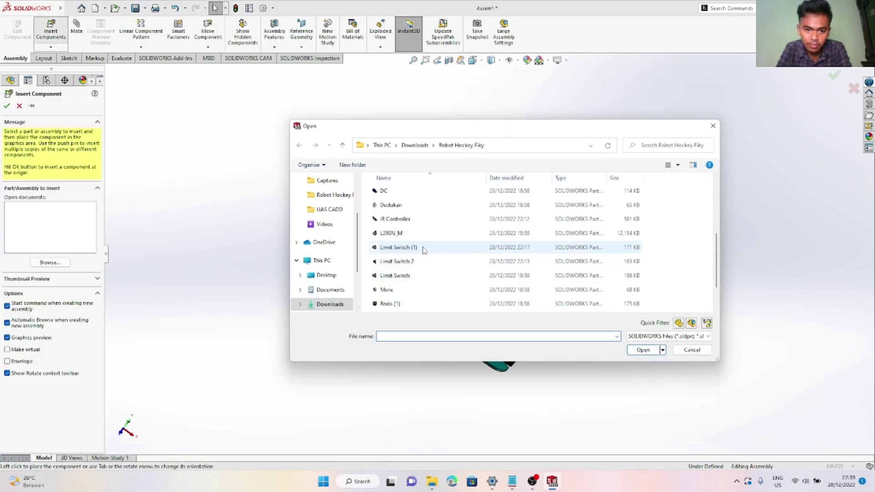
pyautogui.click(642, 350)
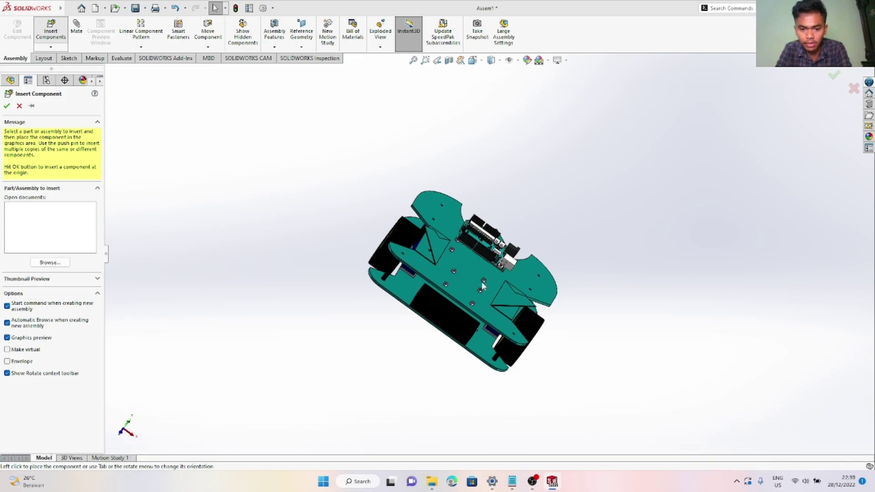
pyautogui.scroll(-8, 476, 282)
pyautogui.click(208, 430)
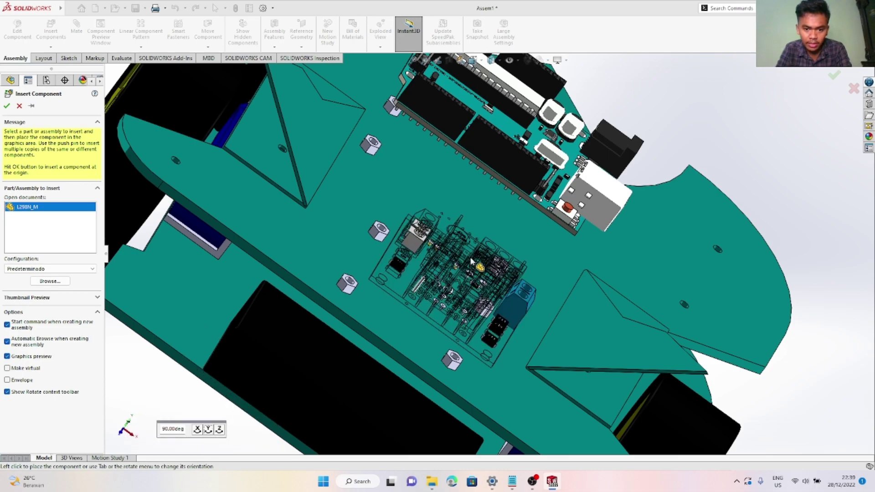
pyautogui.click(470, 246)
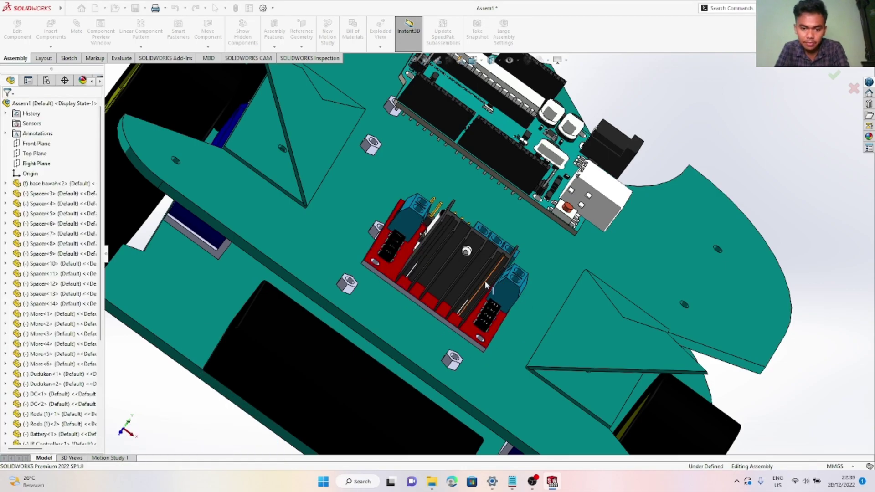
# Add a coincident mate between the underside of the Arduino UNO R3 and the upper face of nut More<11>, and finish mating
pyautogui.scroll(3, 487, 285)
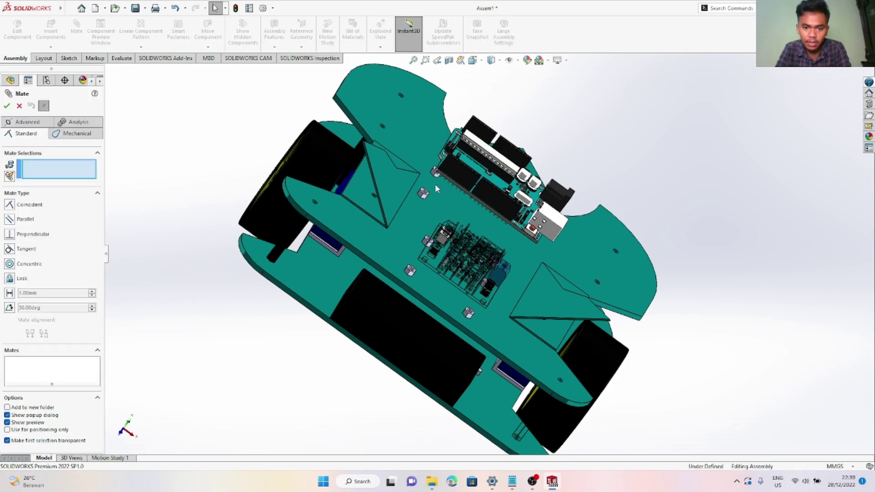
pyautogui.scroll(-5, 435, 184)
pyautogui.moveTo(406, 192); pyautogui.dragTo(417, 114, button='middle')
pyautogui.click(425, 125)
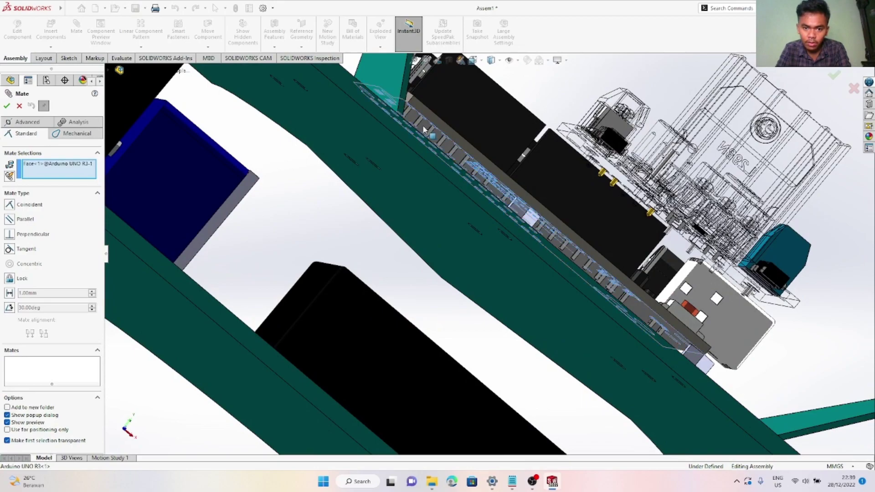
pyautogui.scroll(5, 426, 125)
pyautogui.moveTo(411, 155); pyautogui.dragTo(397, 191, button='middle')
pyautogui.scroll(-7, 487, 189)
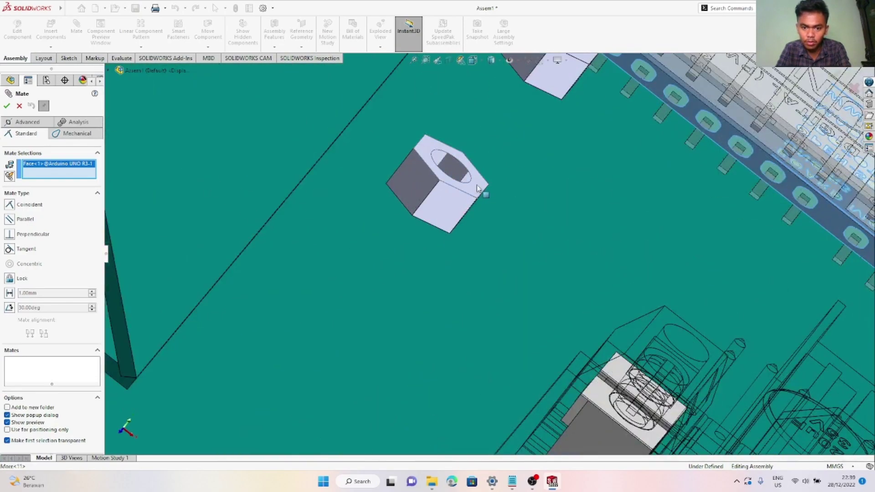
pyautogui.click(475, 186)
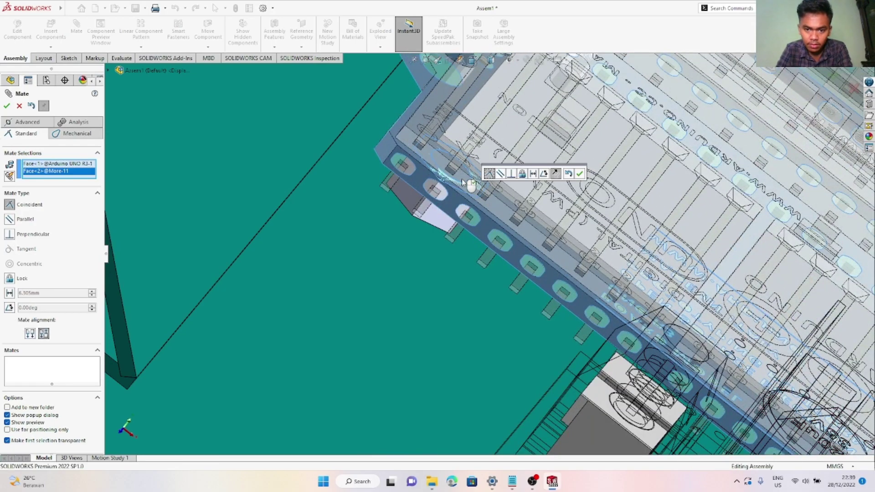
pyautogui.press('Return')
pyautogui.scroll(3, 496, 162)
pyautogui.scroll(-6, 491, 190)
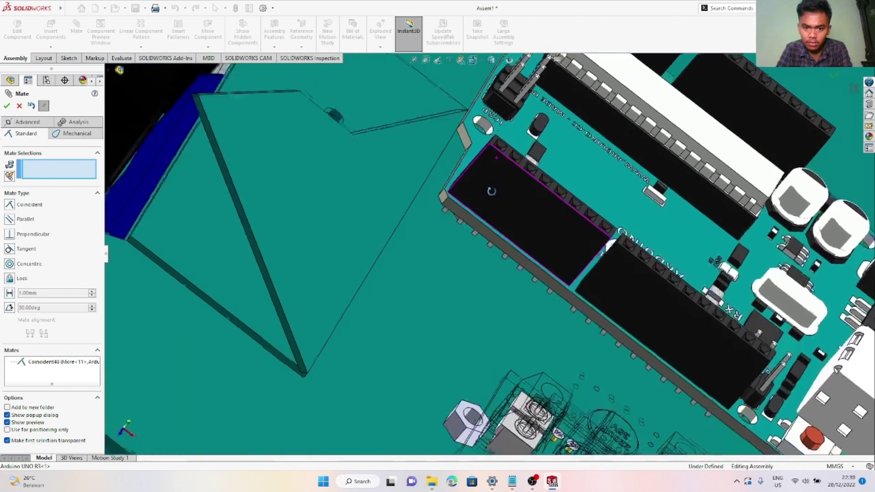
pyautogui.moveTo(467, 294); pyautogui.dragTo(250, 89, button='middle')
pyautogui.press('Escape')
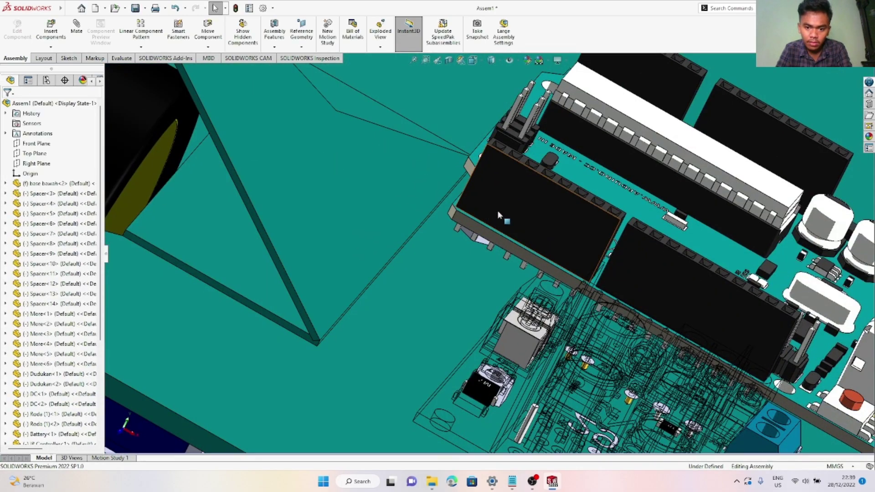
# Undo the coincident mate on the Arduino UNO R3 and the placement of the L298N_M board
pyautogui.click(176, 8)
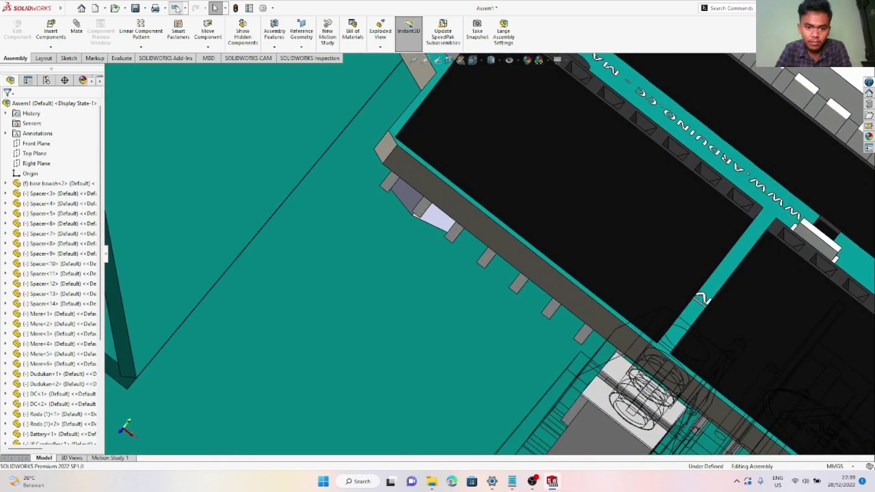
pyautogui.click(175, 9)
pyautogui.scroll(10, 453, 167)
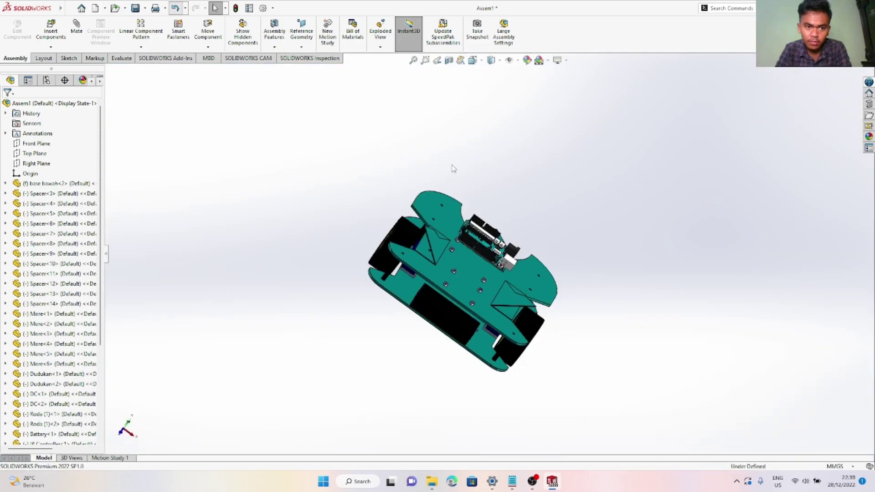
# Insert the L298N_M part again and place it above base atas 1 among the free nuts beside the Arduino UNO R3
pyautogui.click(51, 32)
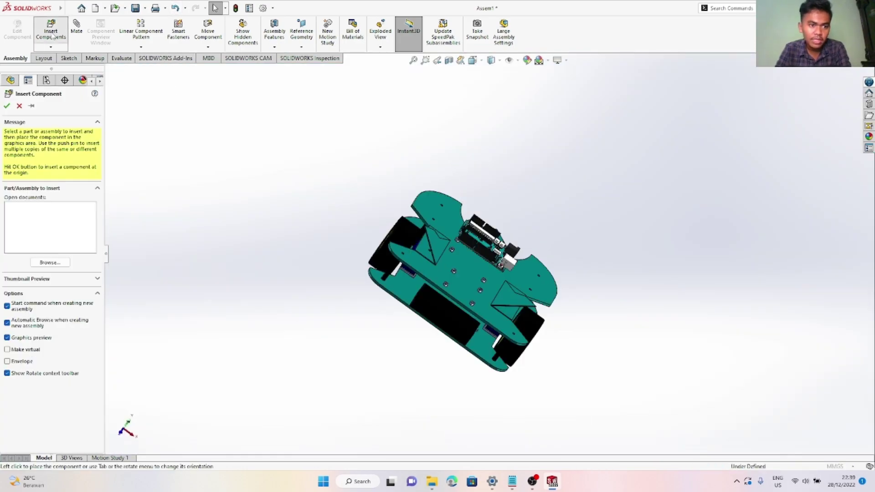
pyautogui.scroll(-3, 401, 274)
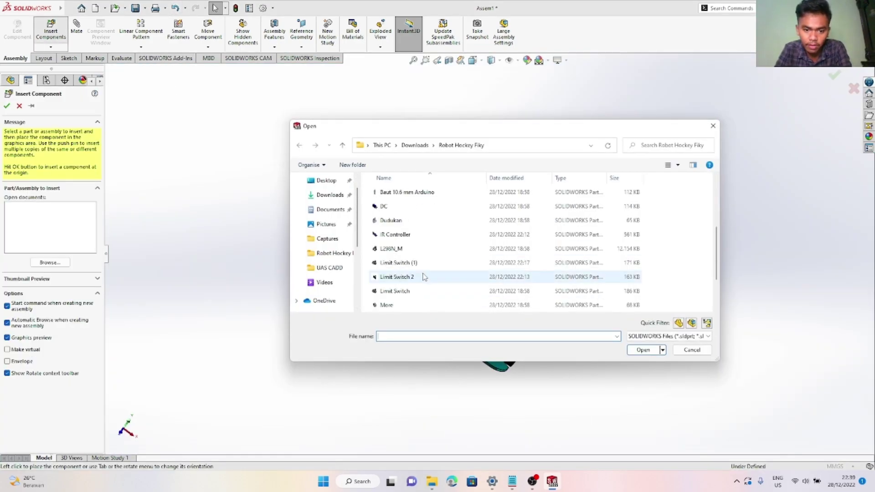
pyautogui.doubleClick(405, 250)
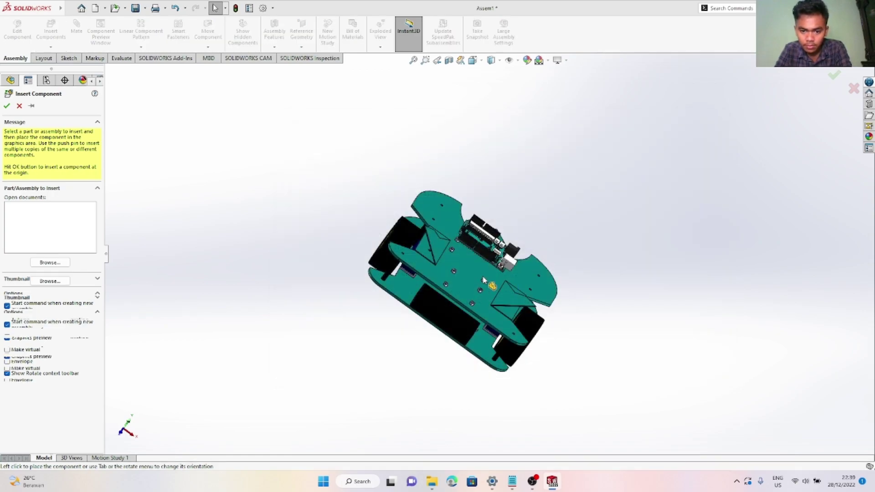
pyautogui.scroll(-5, 486, 286)
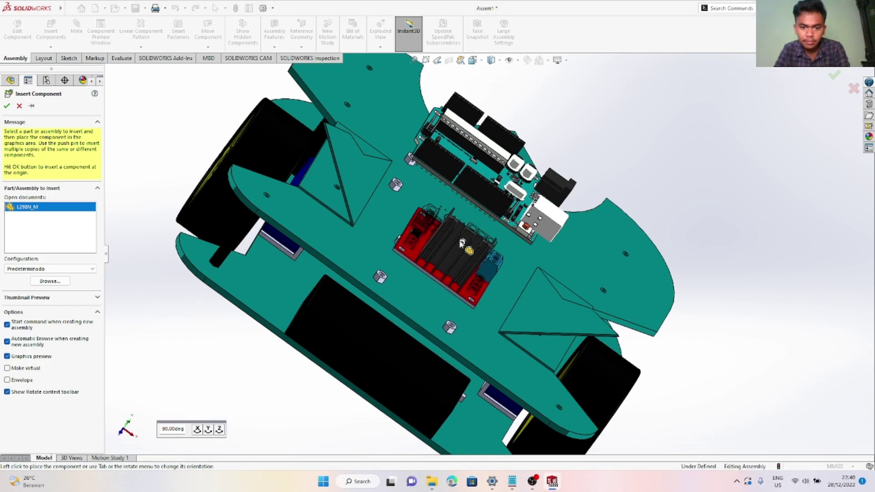
pyautogui.click(460, 240)
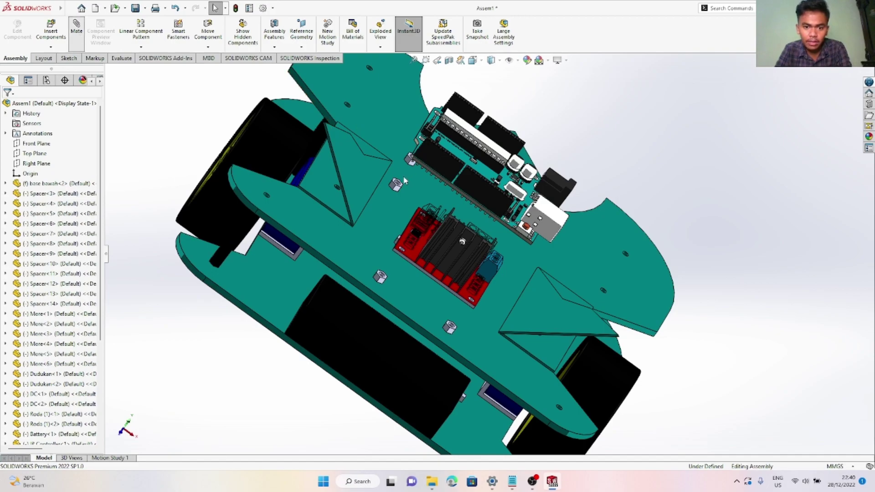
# Add a coincident mate between the upper face of nut More<11> and the underside of the Arduino UNO R3
pyautogui.scroll(-8, 405, 188)
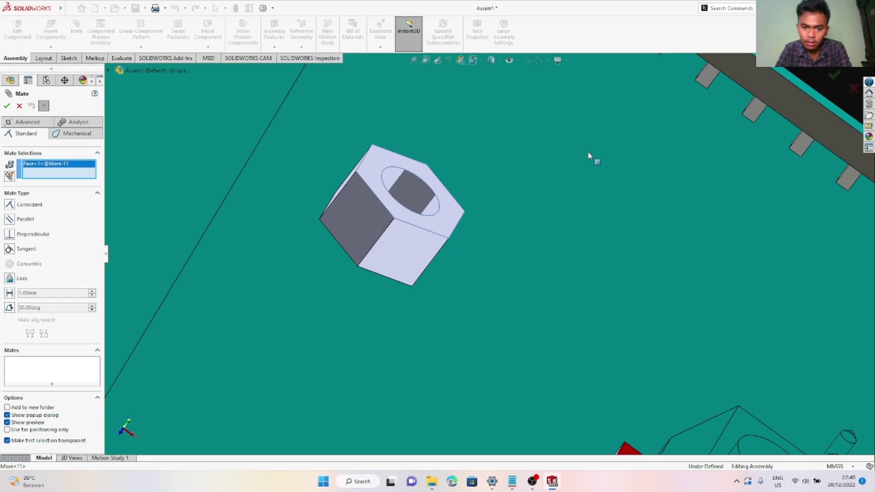
pyautogui.scroll(5, 588, 156)
pyautogui.moveTo(587, 152); pyautogui.dragTo(608, 86, button='middle')
pyautogui.moveTo(611, 133); pyautogui.dragTo(608, 133, button='middle')
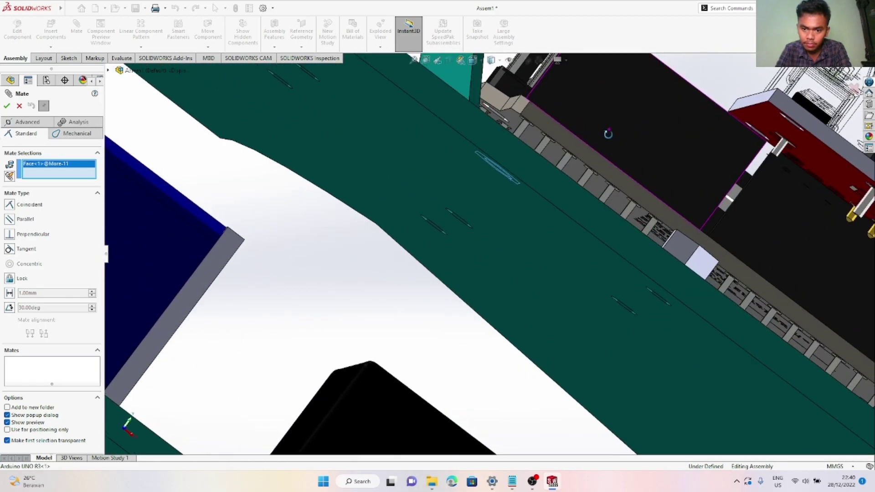
pyautogui.click(571, 167)
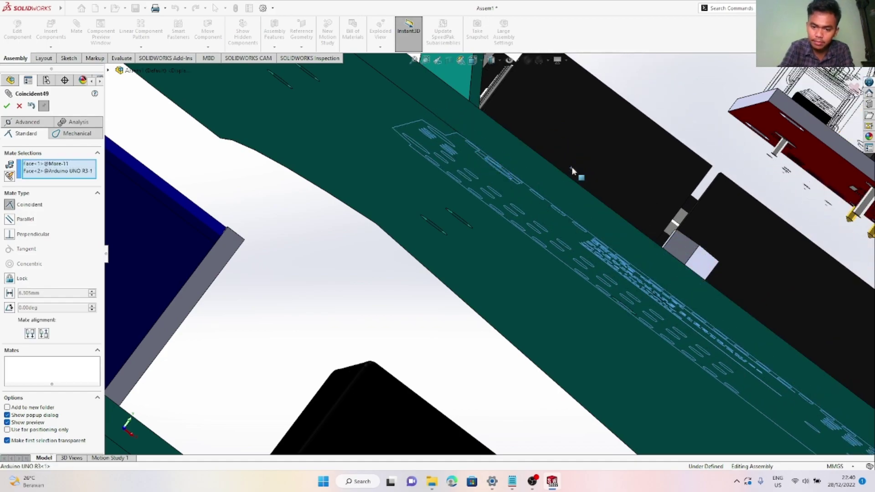
pyautogui.rightClick(567, 159)
# Add a concentric mate between the Arduino UNO R3 mounting hole beside the ICSP header and the bore of nut More<11>
pyautogui.scroll(6, 527, 160)
pyautogui.moveTo(528, 160); pyautogui.dragTo(556, 253, button='middle')
pyautogui.scroll(2, 545, 242)
pyautogui.scroll(-2, 524, 217)
pyautogui.scroll(4, 414, 165)
pyautogui.scroll(-4, 410, 143)
pyautogui.moveTo(481, 236); pyautogui.dragTo(460, 332, button='middle')
pyautogui.scroll(-8, 470, 331)
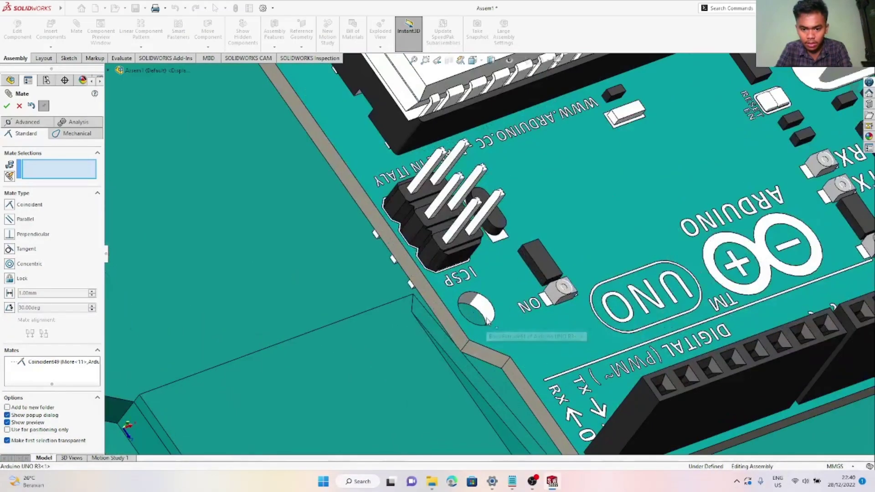
pyautogui.scroll(-4, 488, 315)
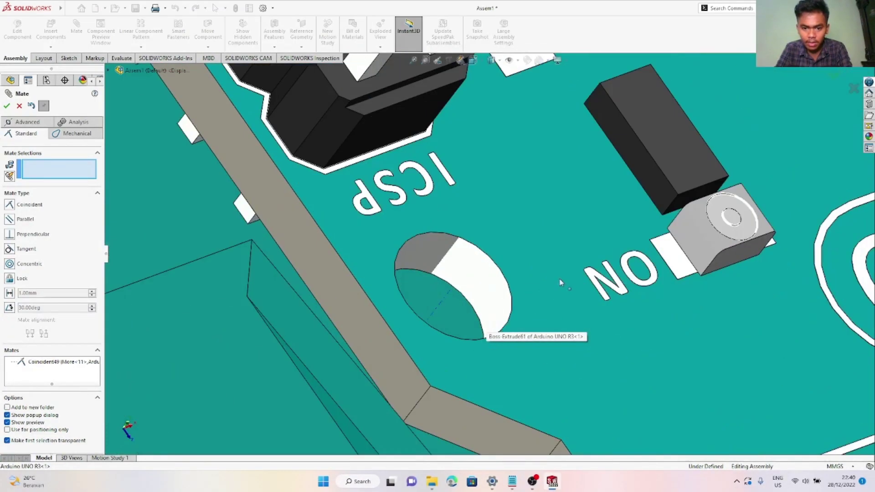
pyautogui.click(490, 286)
pyautogui.scroll(5, 512, 321)
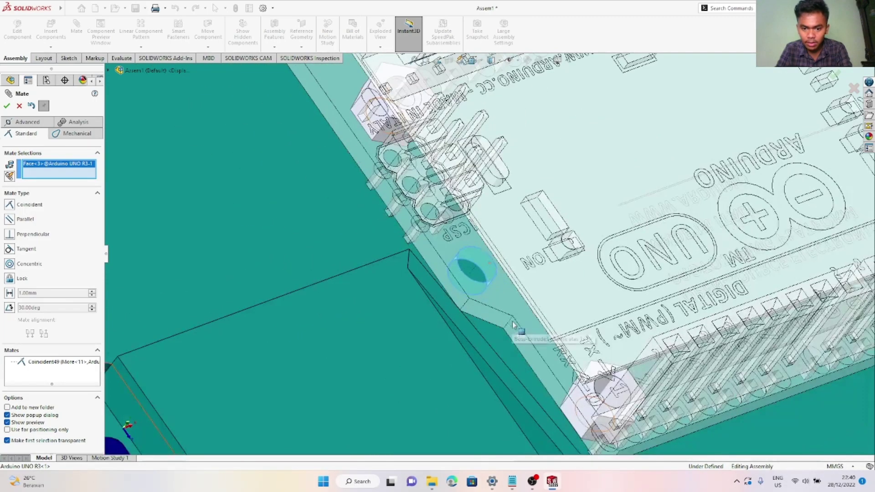
pyautogui.scroll(2, 534, 307)
pyautogui.scroll(-5, 534, 307)
pyautogui.scroll(-3, 533, 308)
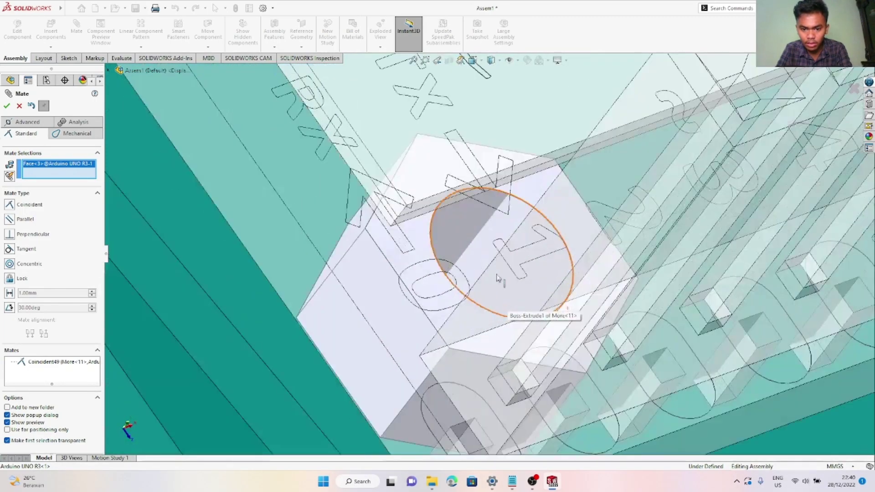
pyautogui.click(460, 221)
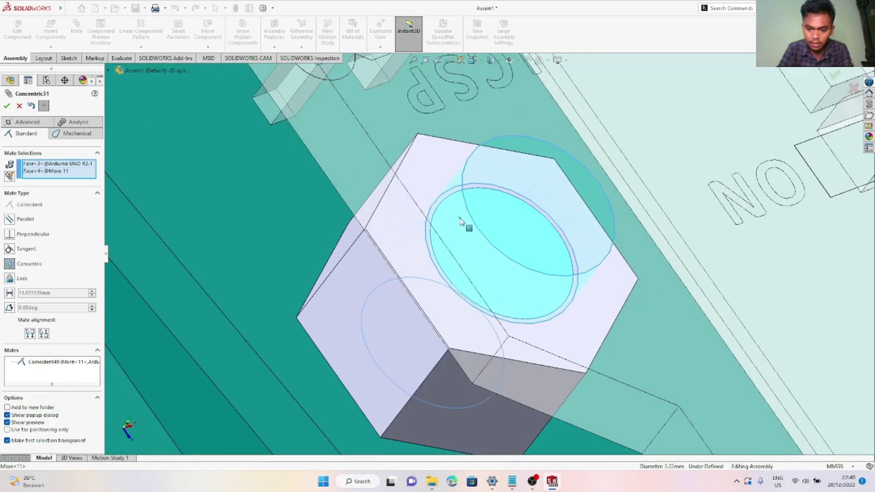
pyautogui.click(463, 212)
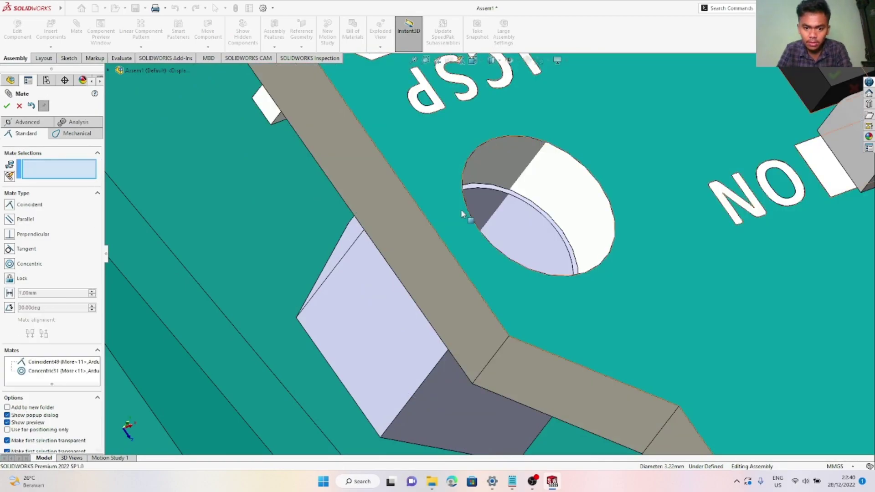
# Add a parallel mate between the Arduino UNO R3 mounting hole near A5 and the bore of nut More<7>, and finish mating
pyautogui.scroll(10, 454, 176)
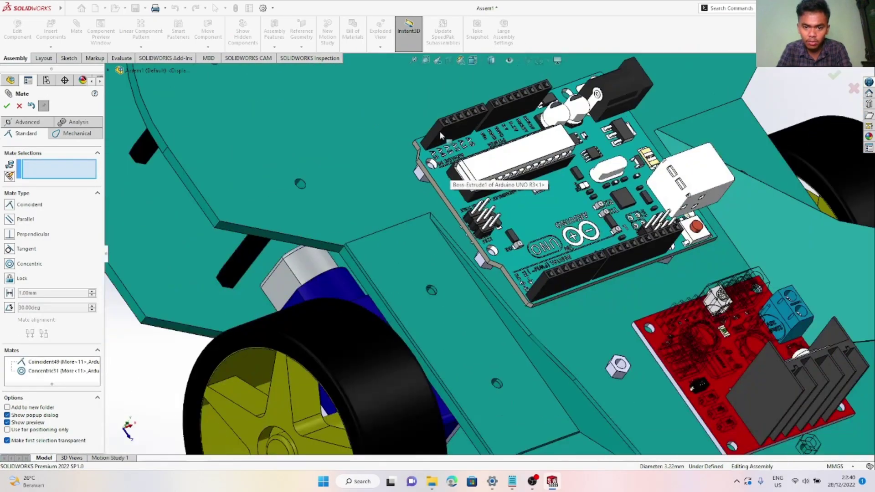
pyautogui.scroll(-5, 444, 209)
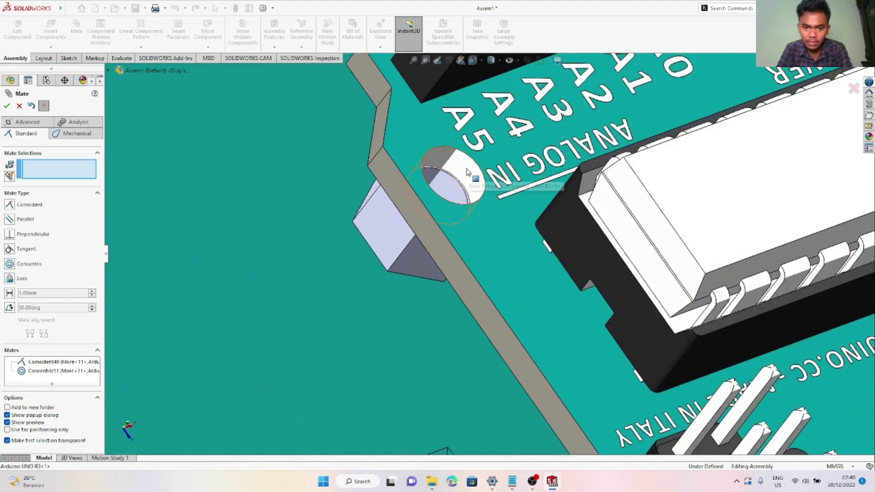
pyautogui.click(468, 172)
pyautogui.click(451, 191)
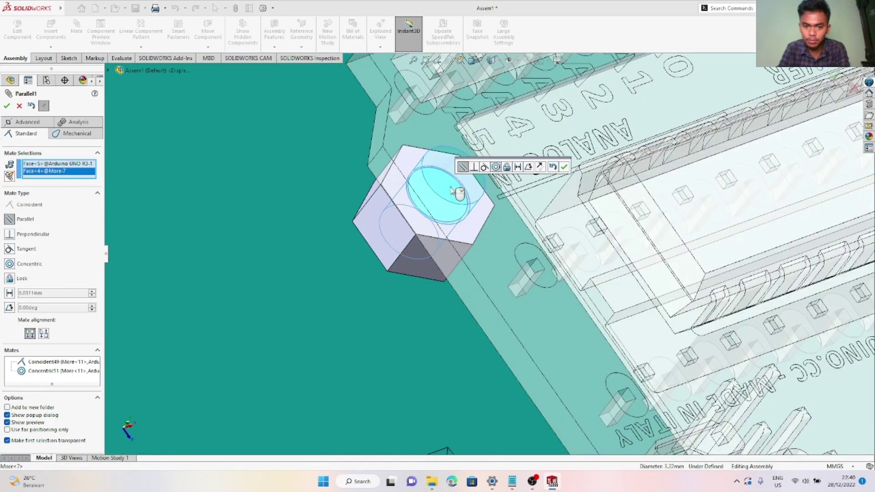
pyautogui.press('Return')
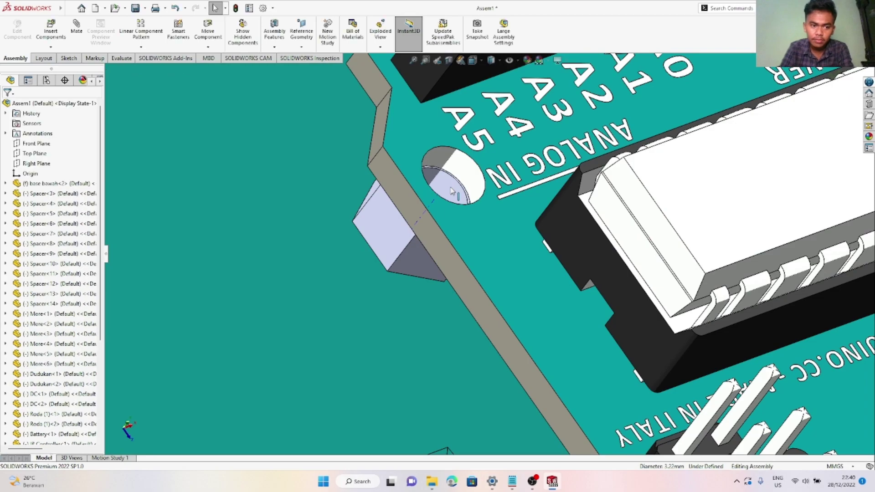
# Add a coincident mate between the upper face of nut More<9> and the underside of the L298N_M board
pyautogui.scroll(10, 451, 191)
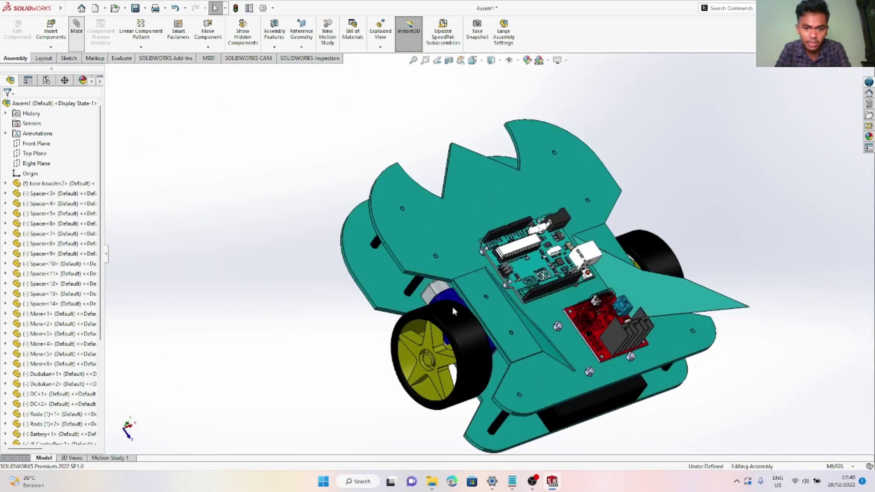
pyautogui.scroll(10, 590, 372)
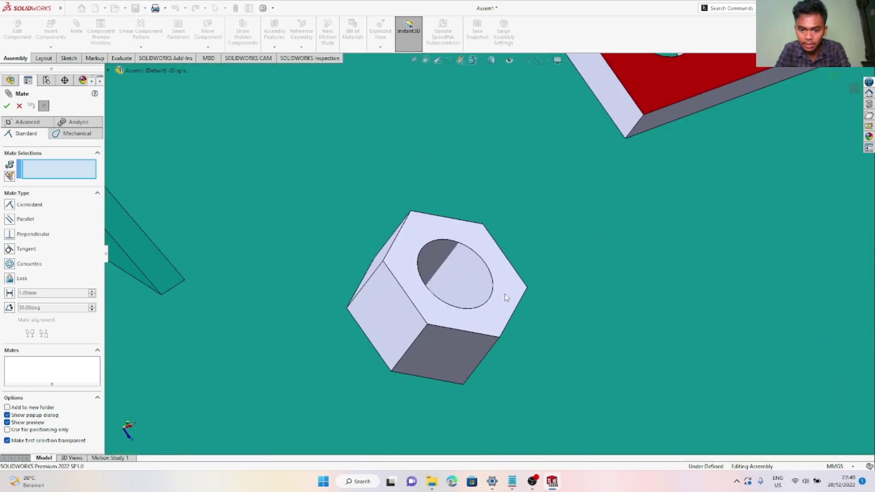
pyautogui.click(506, 295)
pyautogui.scroll(5, 538, 306)
pyautogui.moveTo(582, 269); pyautogui.dragTo(625, 139, button='middle')
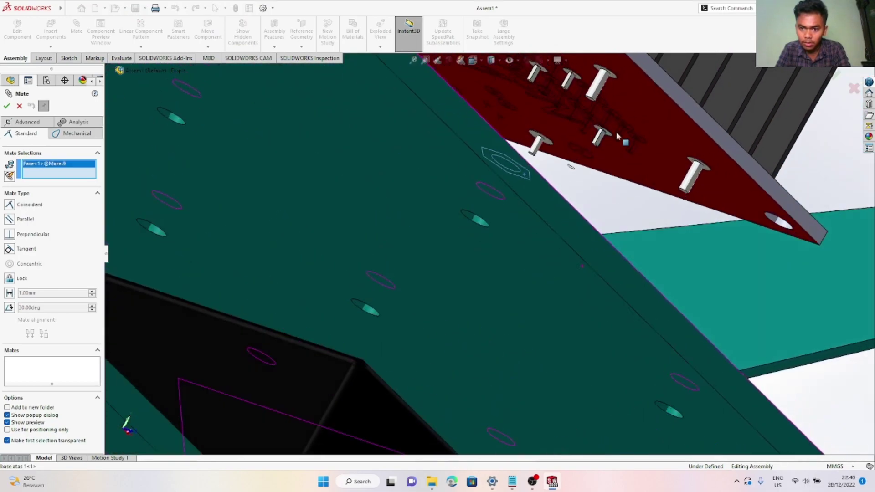
pyautogui.click(655, 116)
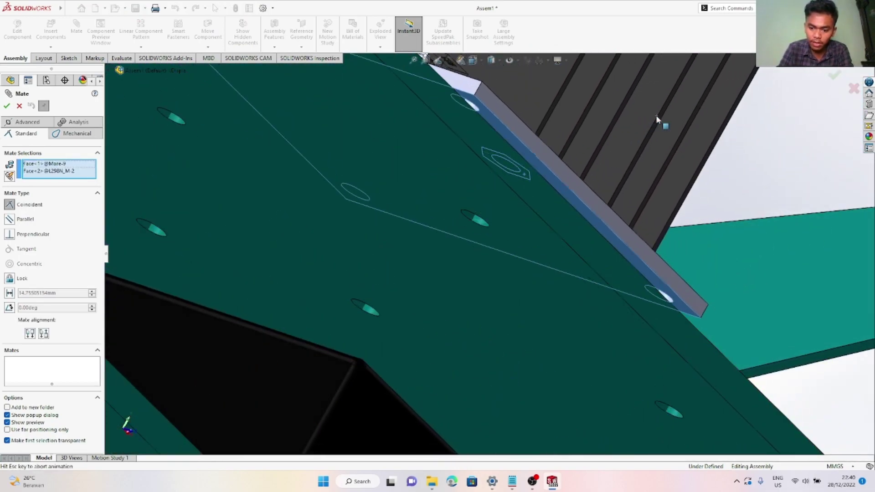
pyautogui.press('Return')
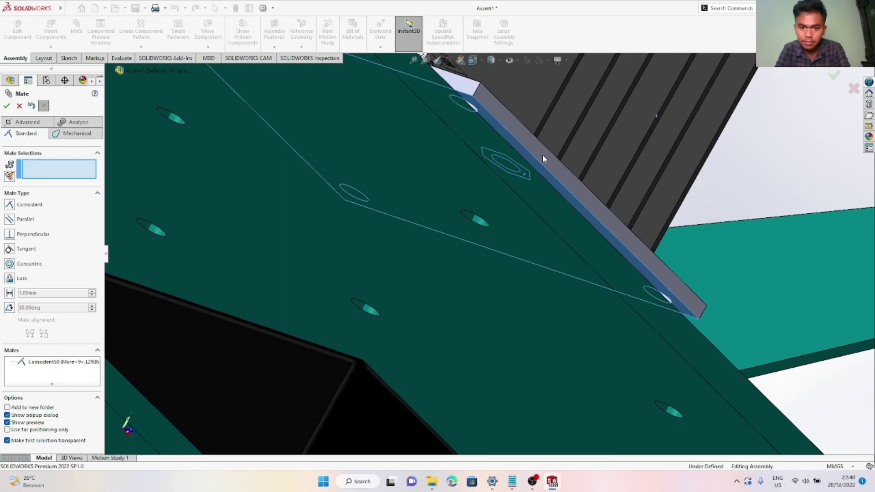
# Add a concentric mate between the L298N_M corner hole beside the heat sink and the bore of nut More<9>
pyautogui.scroll(5, 542, 156)
pyautogui.moveTo(519, 155); pyautogui.dragTo(486, 232, button='middle')
pyautogui.scroll(-8, 484, 232)
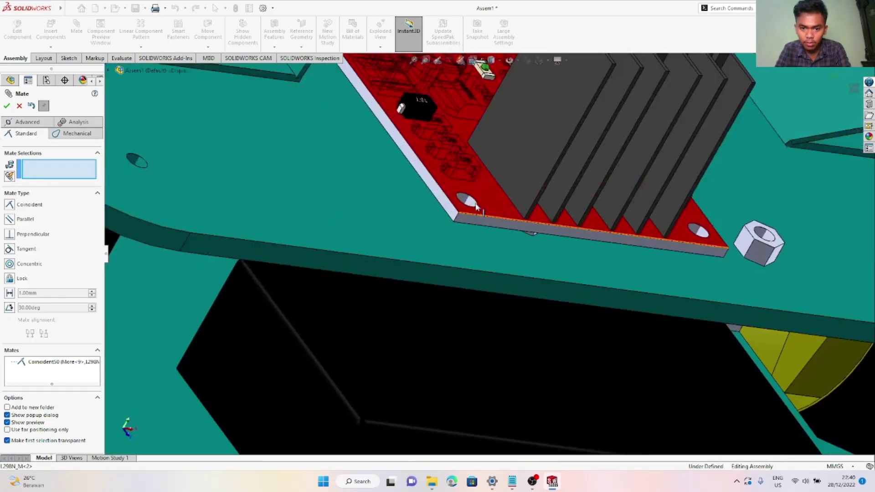
pyautogui.click(478, 239)
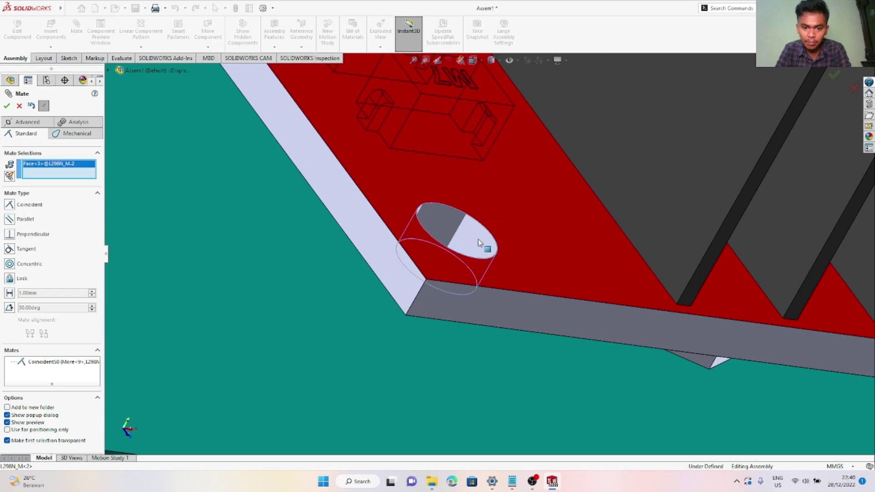
pyautogui.click(659, 236)
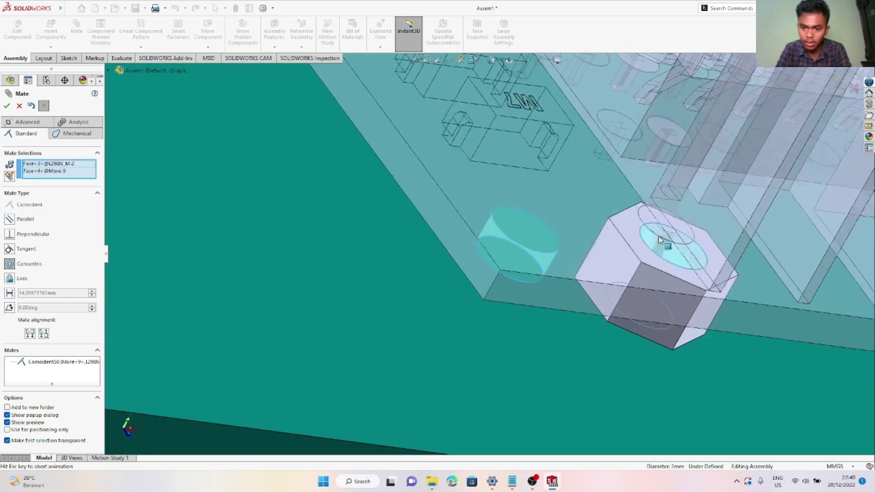
pyautogui.press('Return')
# Add a concentric mate between the L298N_M corner hole beside the blue terminal and the bore of nut More<13>, and finish mating
pyautogui.scroll(10, 751, 205)
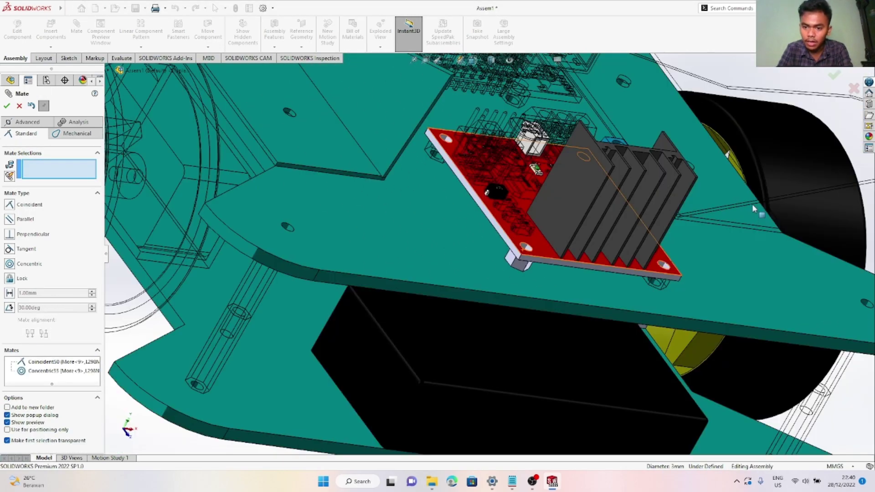
pyautogui.moveTo(636, 223); pyautogui.dragTo(581, 215, button='middle')
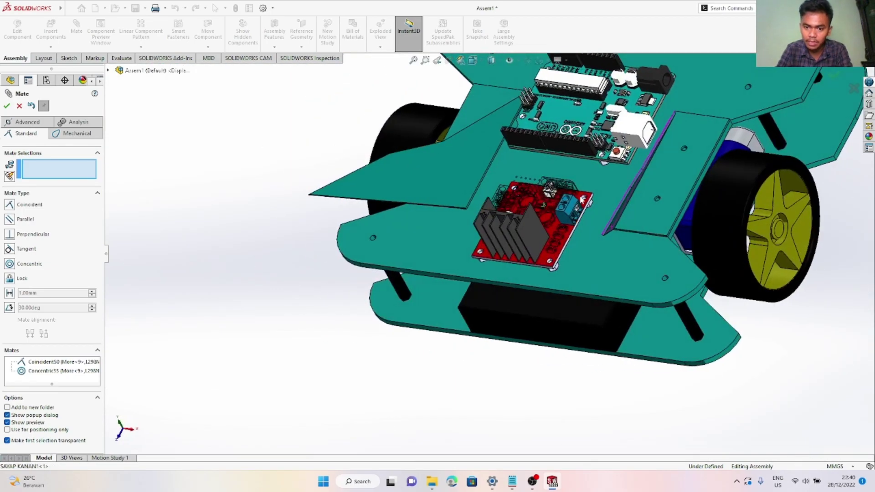
pyautogui.scroll(-10, 583, 200)
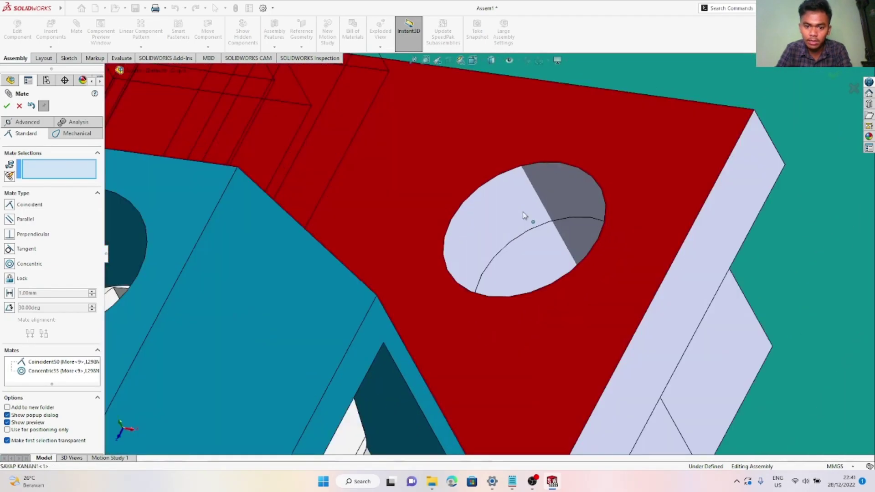
pyautogui.click(524, 225)
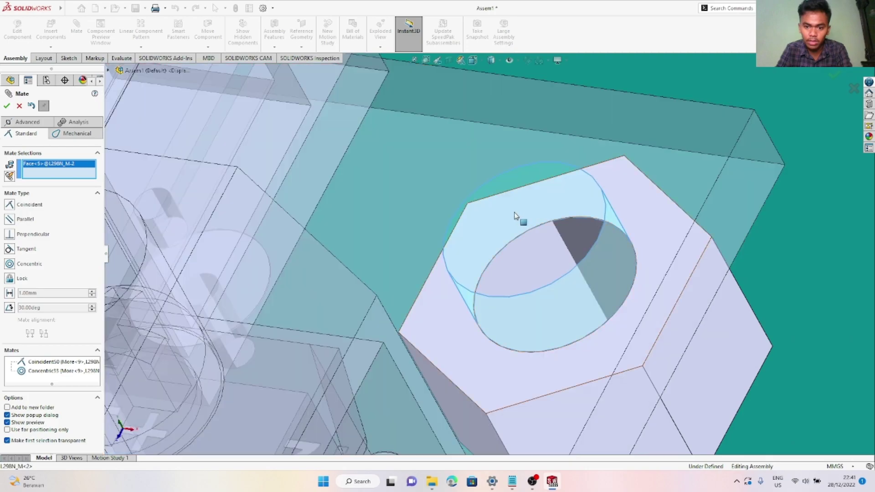
pyautogui.click(534, 258)
pyautogui.press('Return')
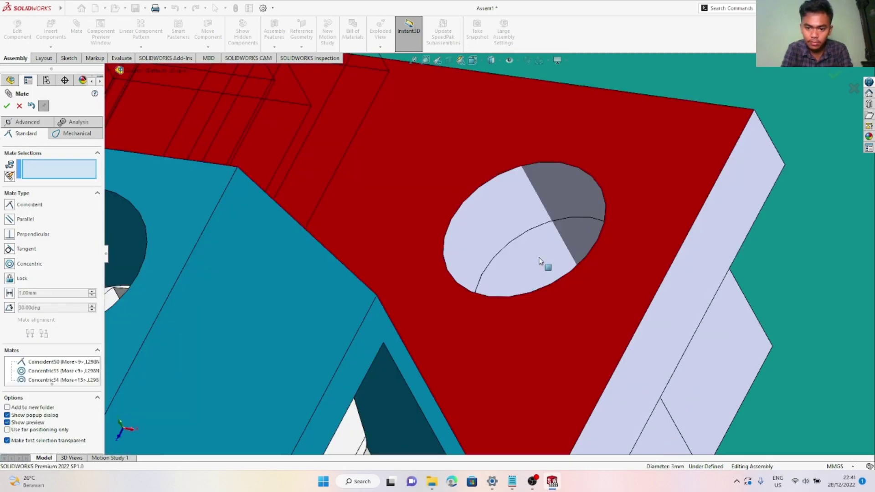
pyautogui.press('Escape')
pyautogui.scroll(15, 542, 260)
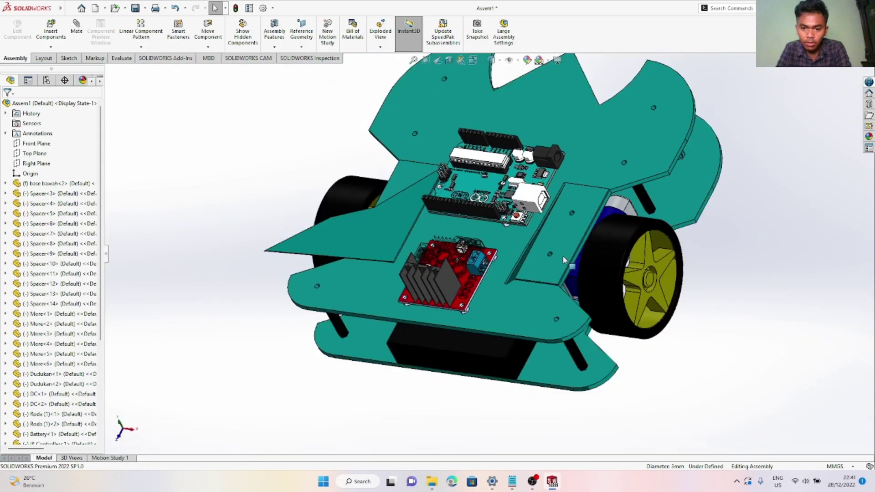
# Insert the Baut 6mm screw and paste copies of it in the free space beside the robot, six screws in total
pyautogui.moveTo(563, 255); pyautogui.dragTo(743, 260, button='middle')
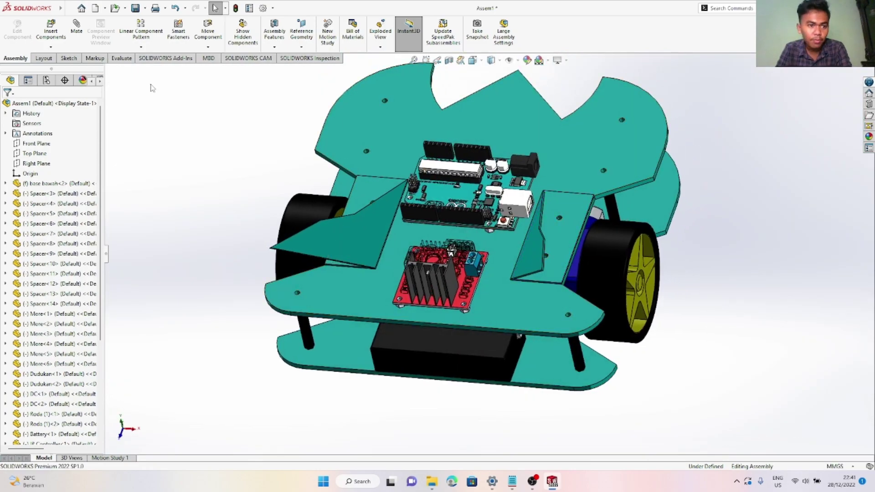
pyautogui.click(55, 35)
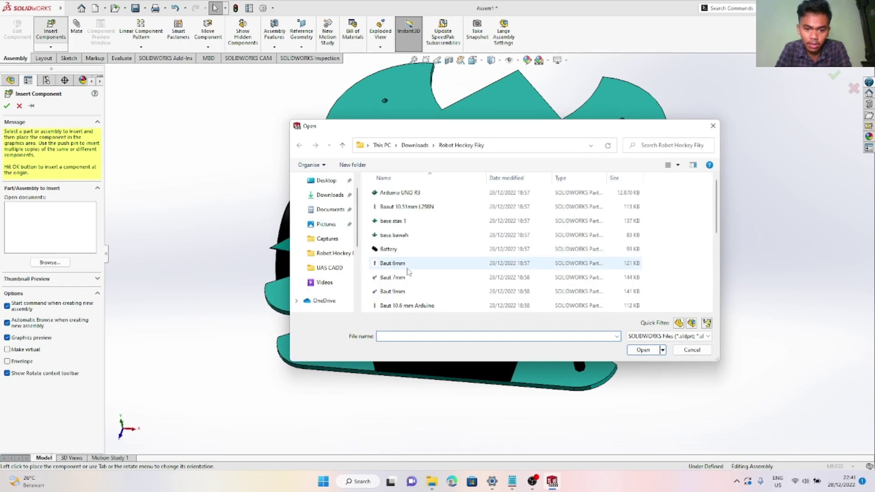
pyautogui.click(408, 266)
pyautogui.click(643, 350)
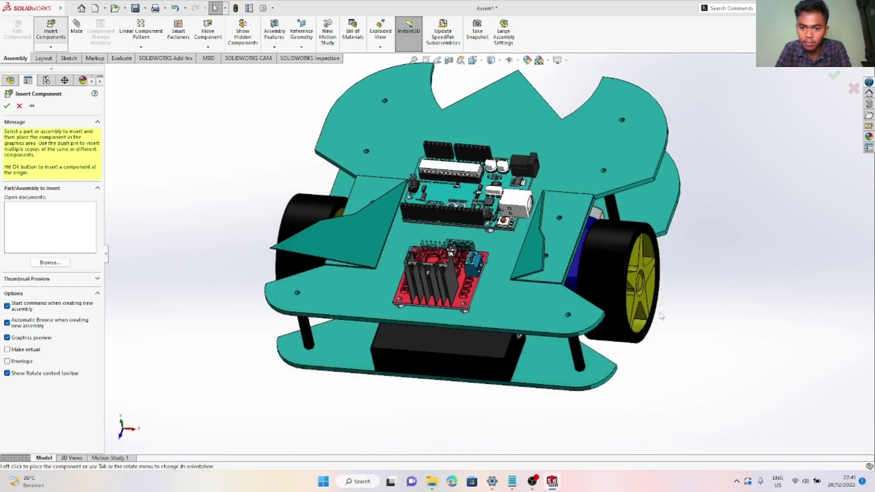
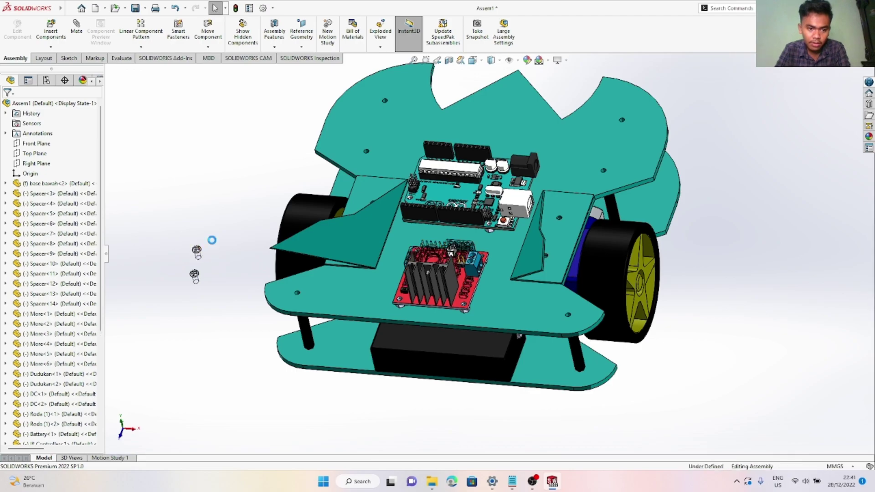
pyautogui.hotkey('ctrl', 'v')
pyautogui.hotkey('ctrl', 'v')
pyautogui.hotkey('ctrl', 'v')
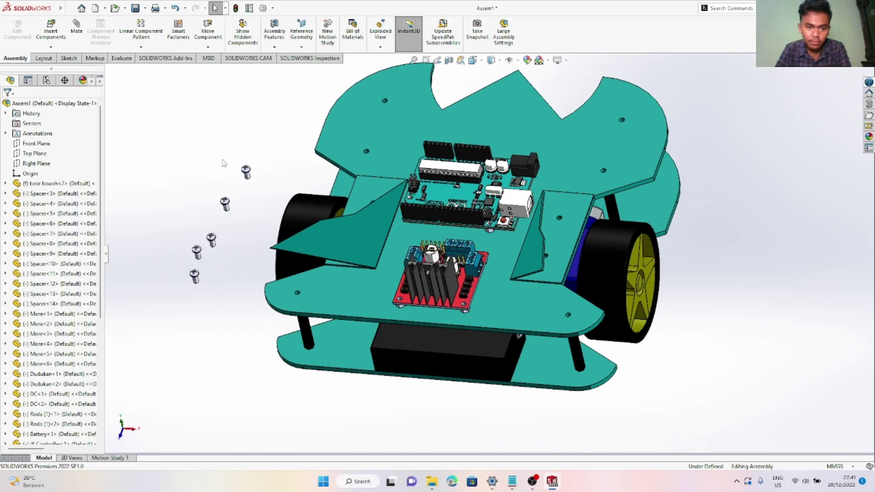
# Add a concentric mate between the shank of screw Baut 6mm<1> and the spacer hole at the rounded front corner of base atas 1
pyautogui.scroll(-4, 258, 230)
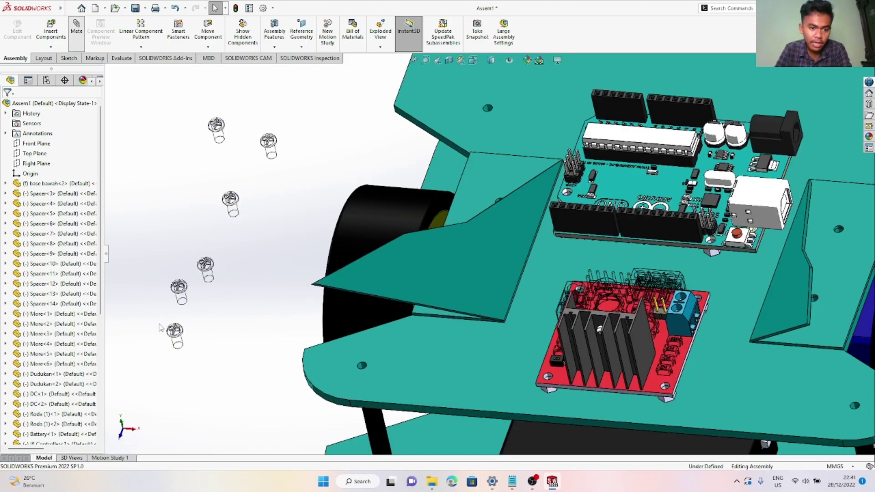
pyautogui.scroll(-5, 182, 339)
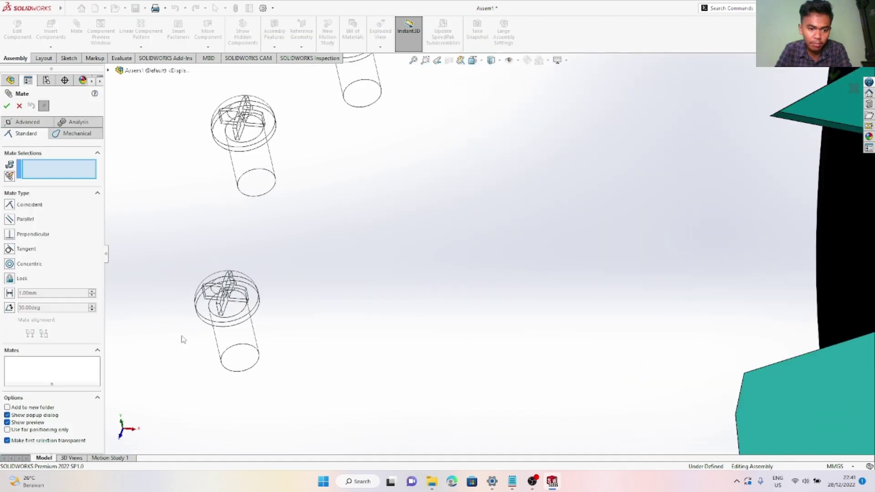
pyautogui.click(248, 332)
pyautogui.scroll(5, 474, 253)
pyautogui.scroll(-4, 598, 312)
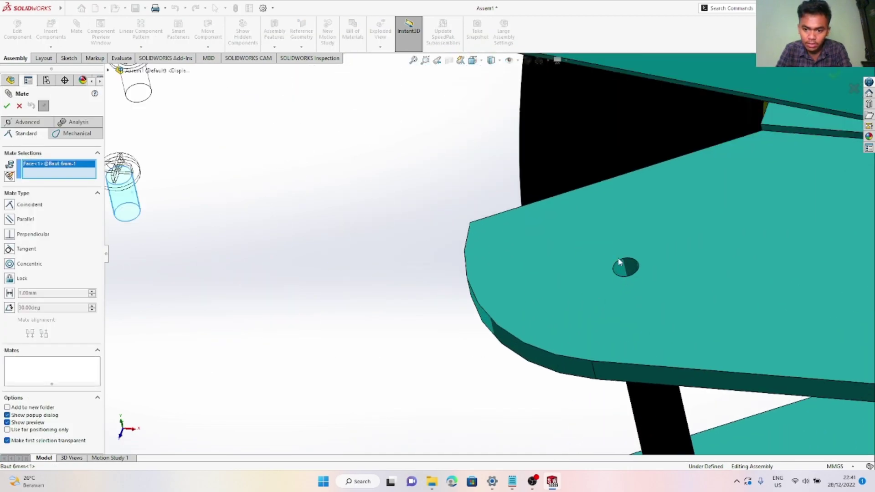
pyautogui.scroll(-4, 626, 263)
pyautogui.click(562, 278)
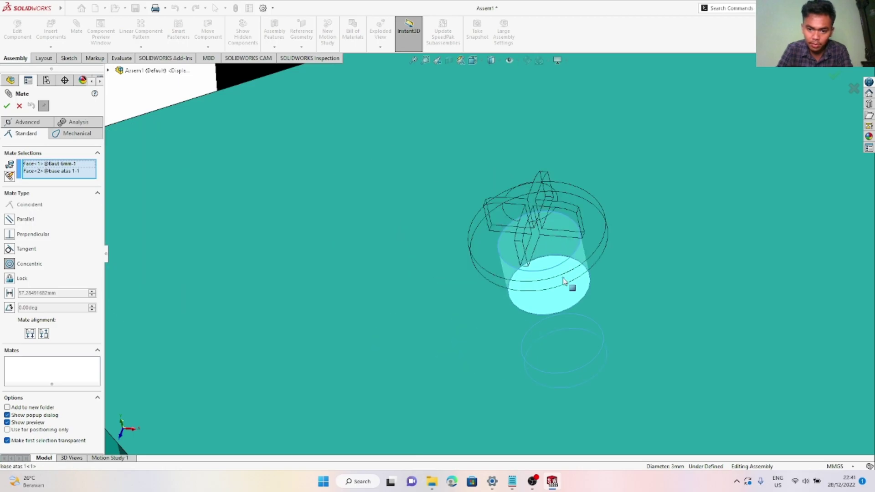
# Complete the first bolt's concentric mate and mate Baut 6mm-2 concentrically with the hole at the upper plate's front-right corner
pyautogui.press('Return')
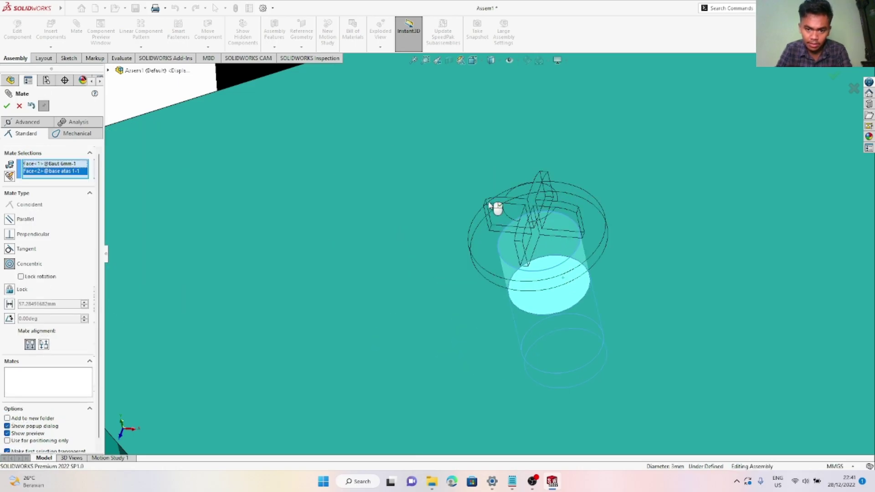
pyautogui.scroll(6, 461, 197)
pyautogui.scroll(-3, 276, 177)
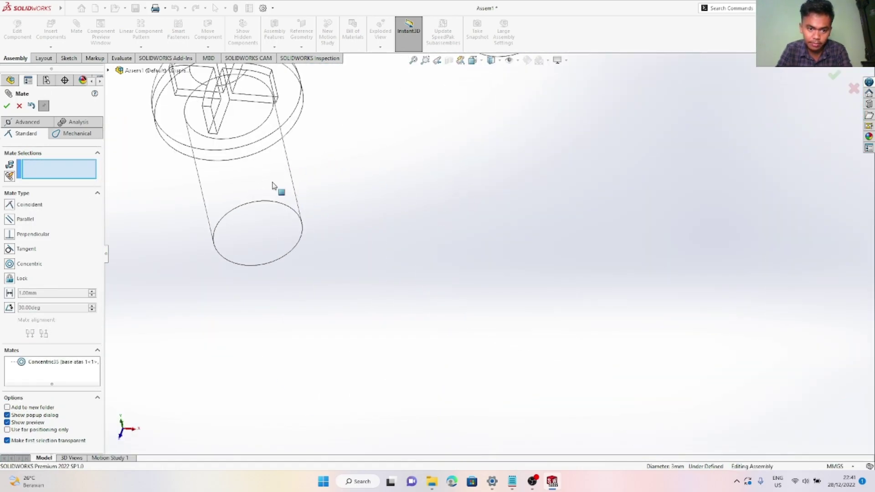
pyautogui.click(276, 188)
pyautogui.scroll(6, 655, 309)
pyautogui.scroll(-10, 684, 296)
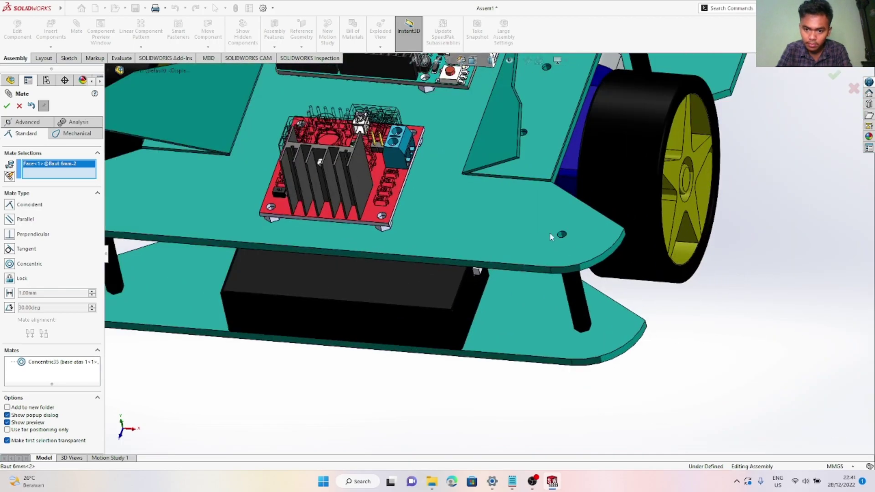
pyautogui.click(500, 238)
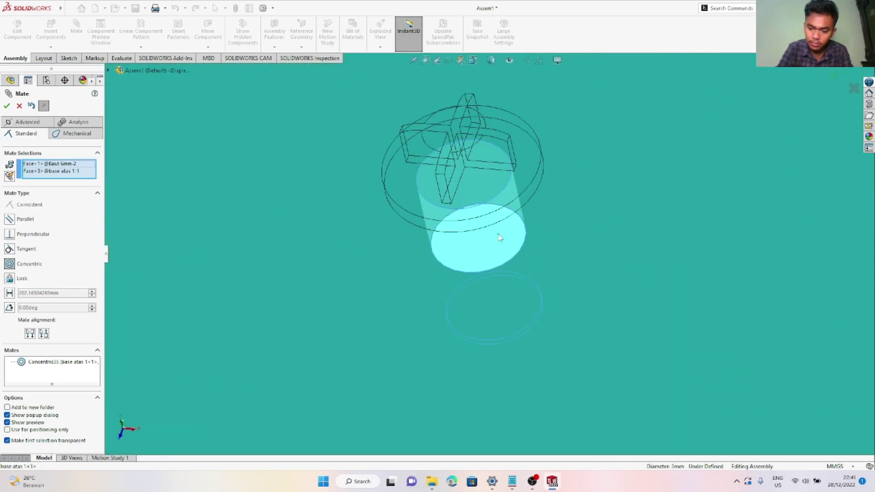
pyautogui.rightClick(500, 238)
# Mate the shank of Baut 6mm-3 concentrically with the inner hole on the upper plate's rear-left wing
pyautogui.scroll(8, 356, 220)
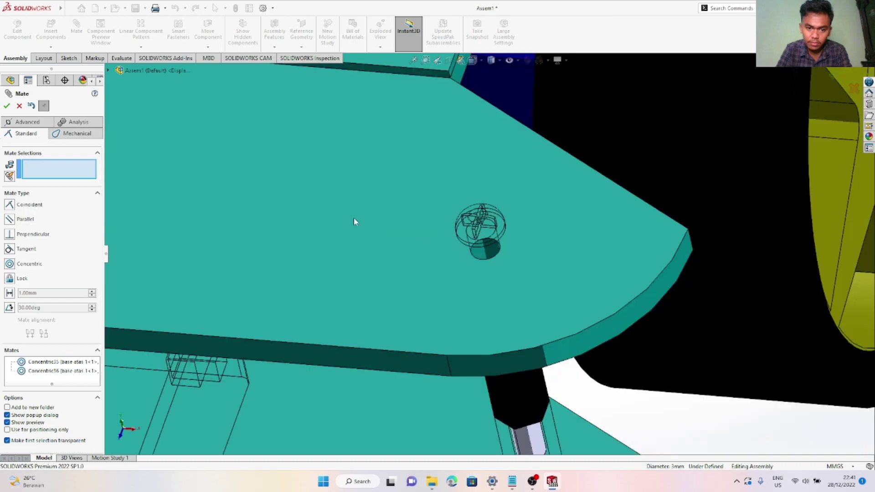
pyautogui.scroll(-5, 327, 233)
pyautogui.scroll(-5, 339, 279)
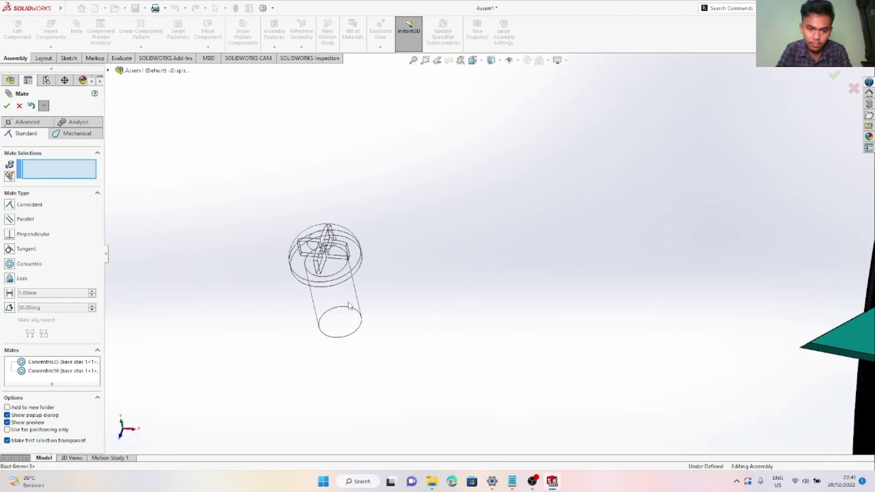
pyautogui.click(349, 305)
pyautogui.scroll(5, 629, 163)
pyautogui.scroll(-10, 600, 187)
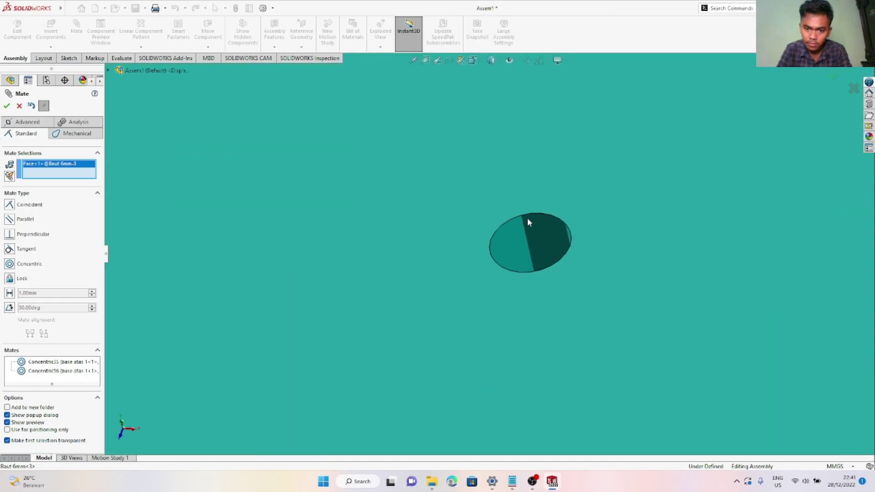
pyautogui.click(540, 232)
pyautogui.rightClick(547, 237)
# Mate the shank of Baut 6mm-4 concentrically with the outer hole on the upper plate's rear-left wing
pyautogui.scroll(5, 494, 224)
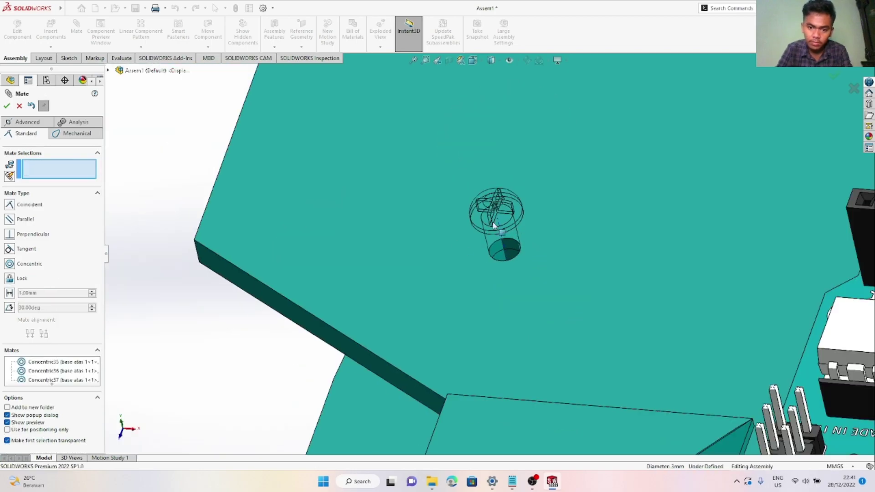
pyautogui.scroll(5, 494, 224)
pyautogui.scroll(-5, 390, 305)
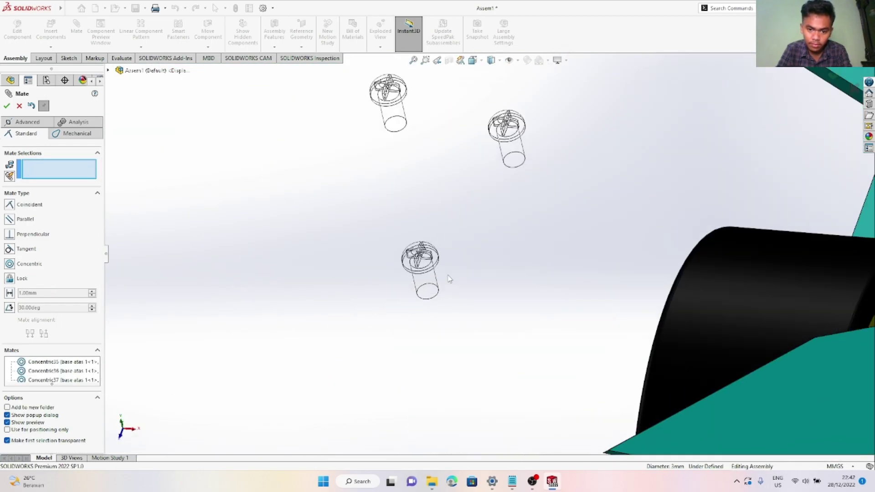
pyautogui.scroll(-3, 449, 279)
pyautogui.click(415, 275)
pyautogui.scroll(5, 555, 266)
pyautogui.scroll(-8, 617, 193)
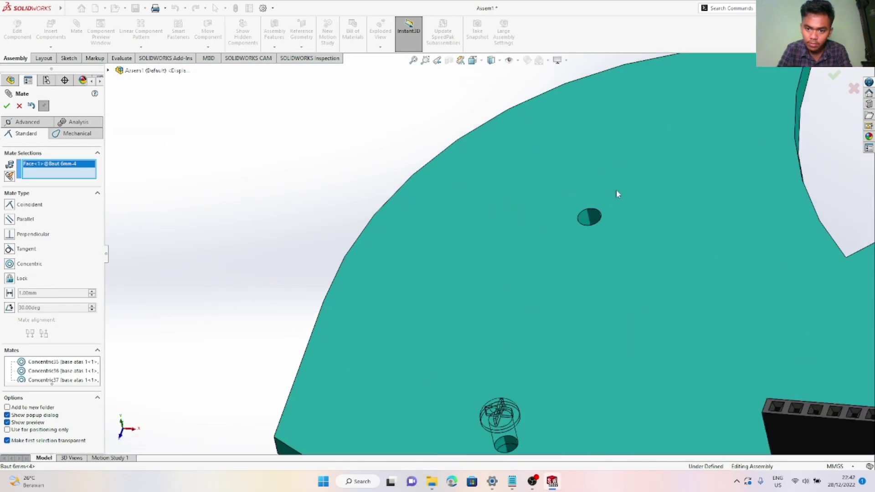
pyautogui.scroll(-4, 617, 194)
pyautogui.click(535, 231)
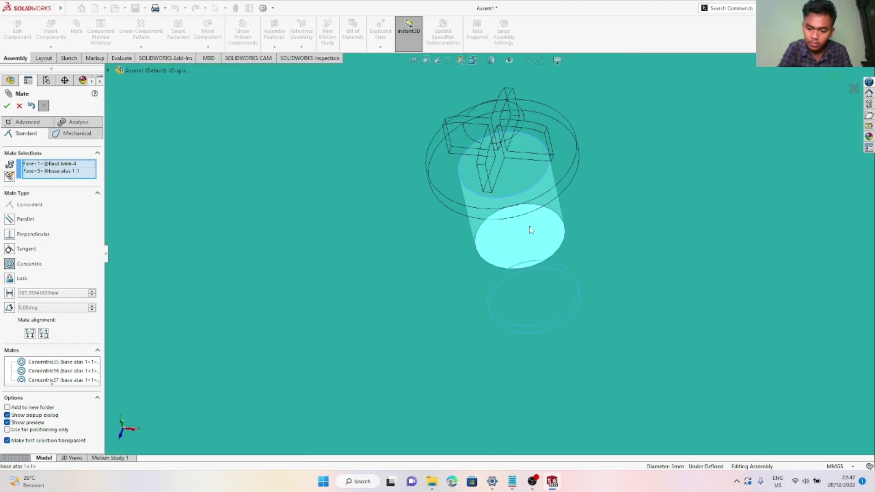
pyautogui.rightClick(499, 250)
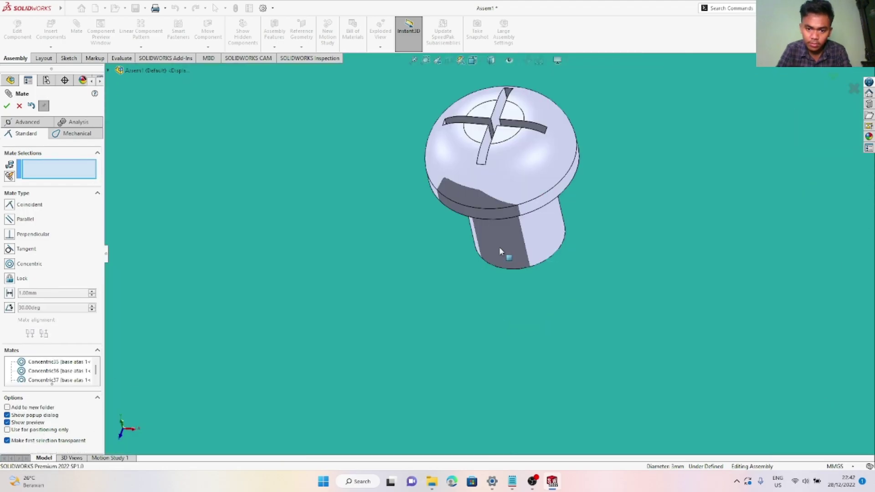
# Mate the shank of Baut 6mm-5 concentrically with the inner hole on the upper plate's rear-right wing
pyautogui.scroll(10, 414, 310)
pyautogui.scroll(-8, 456, 263)
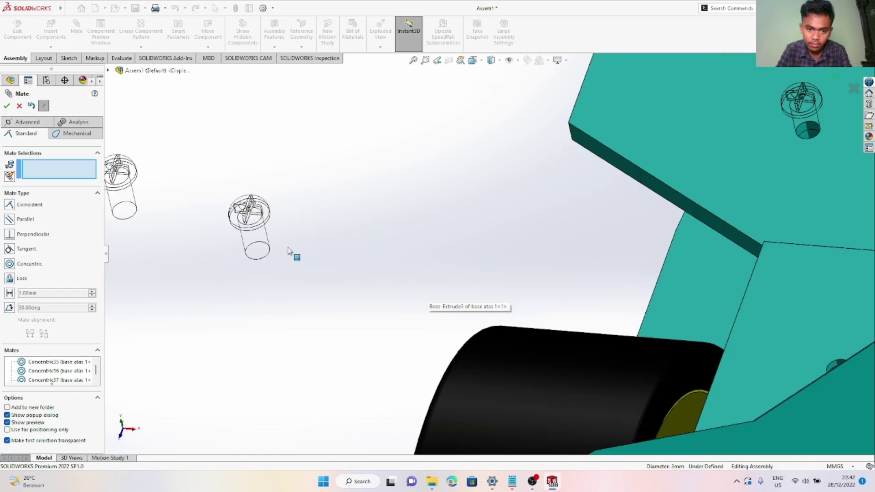
pyautogui.scroll(-5, 288, 250)
pyautogui.click(264, 240)
pyautogui.scroll(8, 309, 217)
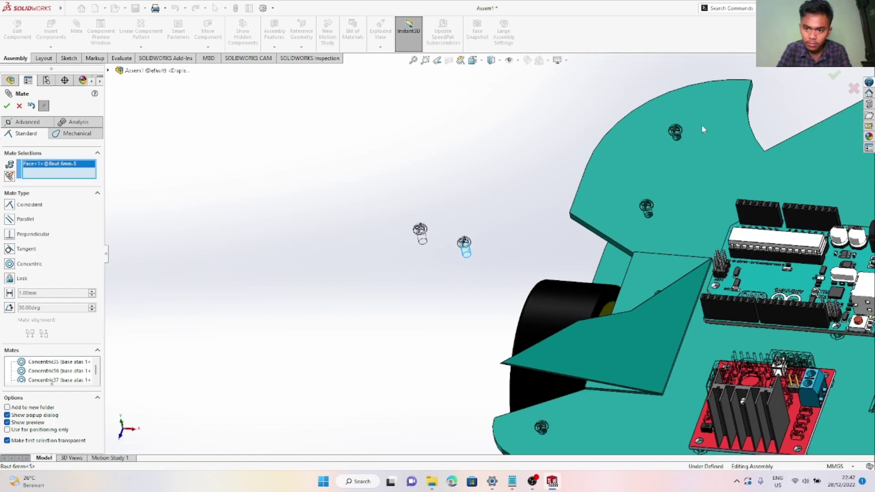
pyautogui.scroll(4, 791, 195)
pyautogui.scroll(-10, 655, 344)
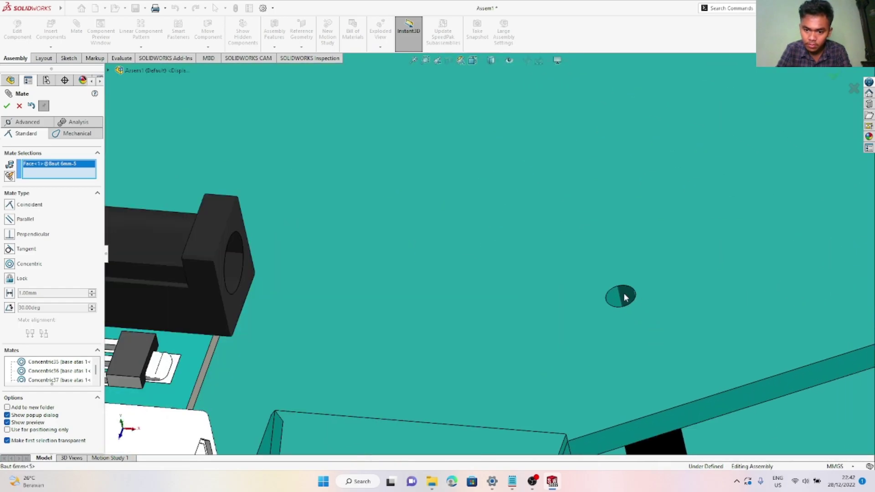
pyautogui.click(626, 297)
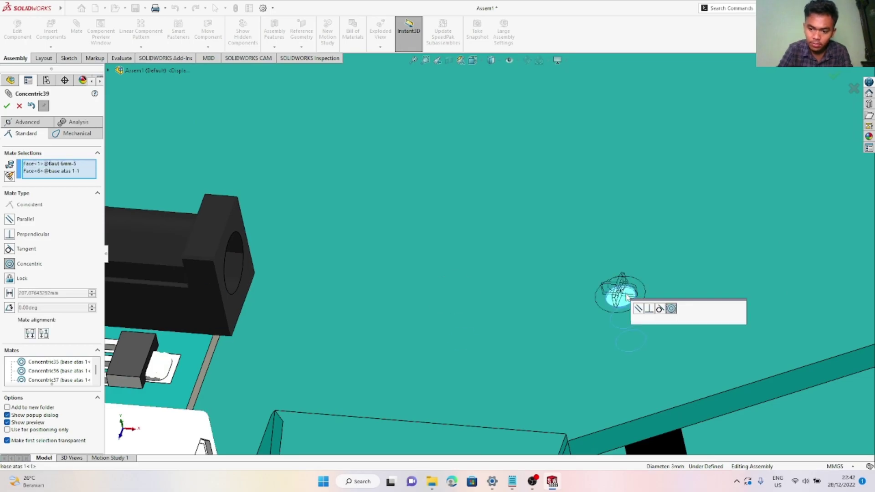
pyautogui.rightClick(453, 260)
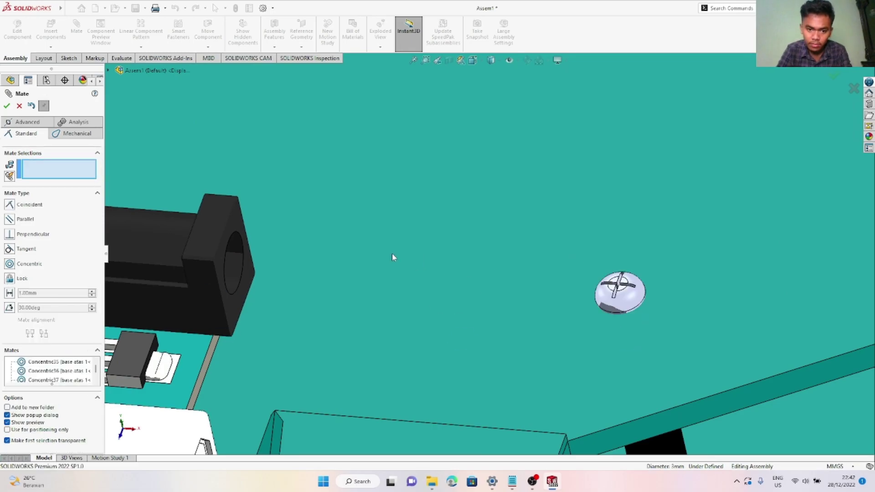
# Mate the shank of Baut 6mm-6 concentrically with the outer hole on the upper plate's rear-right wing
pyautogui.scroll(10, 393, 256)
pyautogui.scroll(-6, 470, 237)
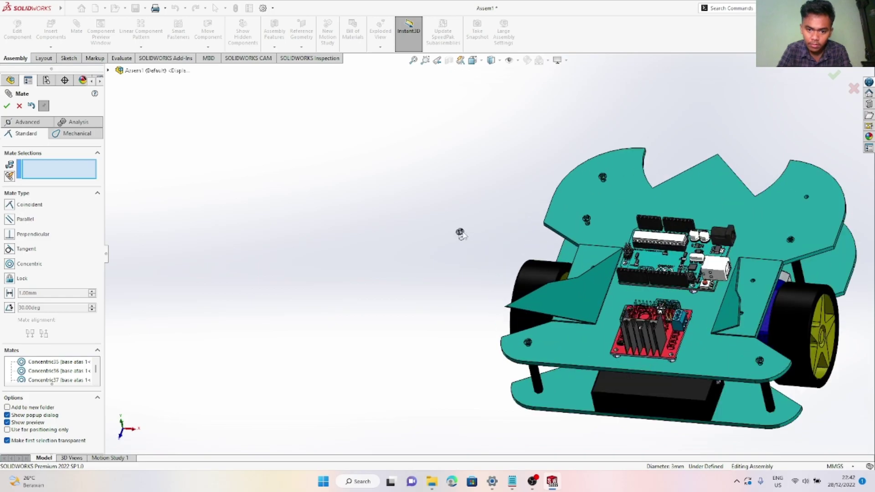
pyautogui.scroll(-10, 461, 233)
pyautogui.click(519, 273)
pyautogui.scroll(10, 670, 264)
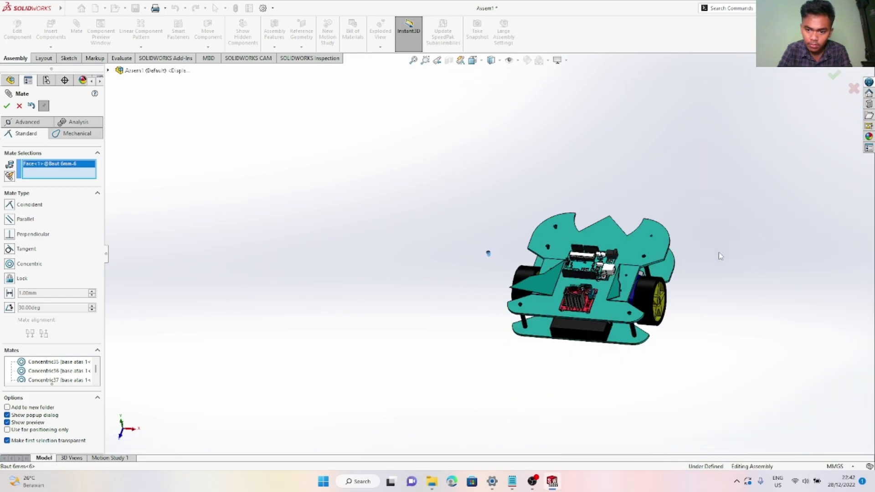
pyautogui.scroll(-10, 719, 253)
pyautogui.click(680, 231)
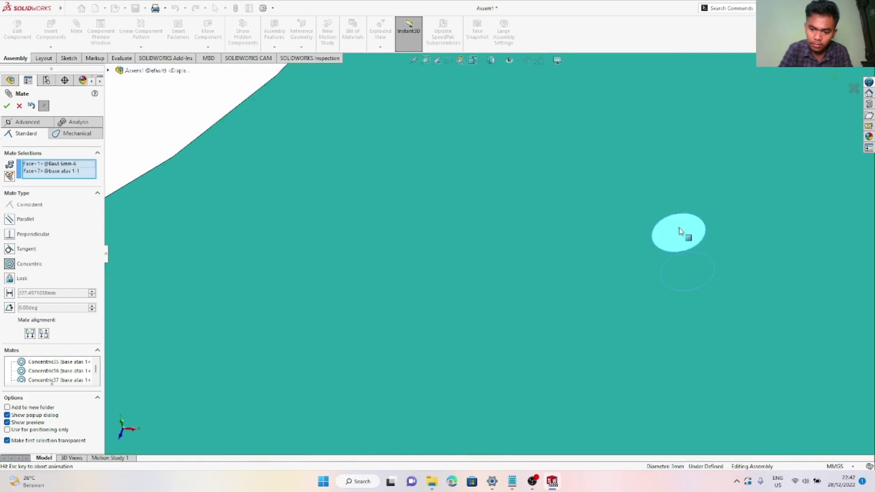
pyautogui.rightClick(677, 250)
# Make the underside of the Baut 6mm-6 head coincident with the top face of the upper plate
pyautogui.scroll(10, 666, 241)
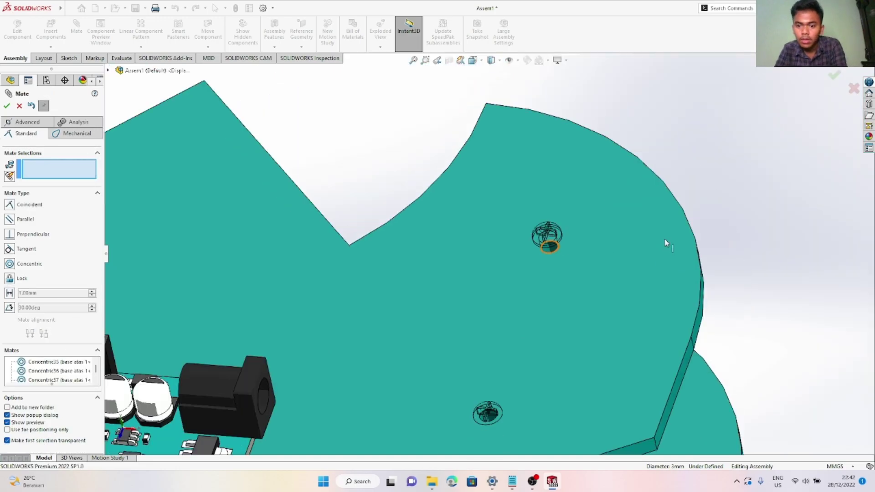
pyautogui.moveTo(505, 285); pyautogui.dragTo(507, 264, button='middle')
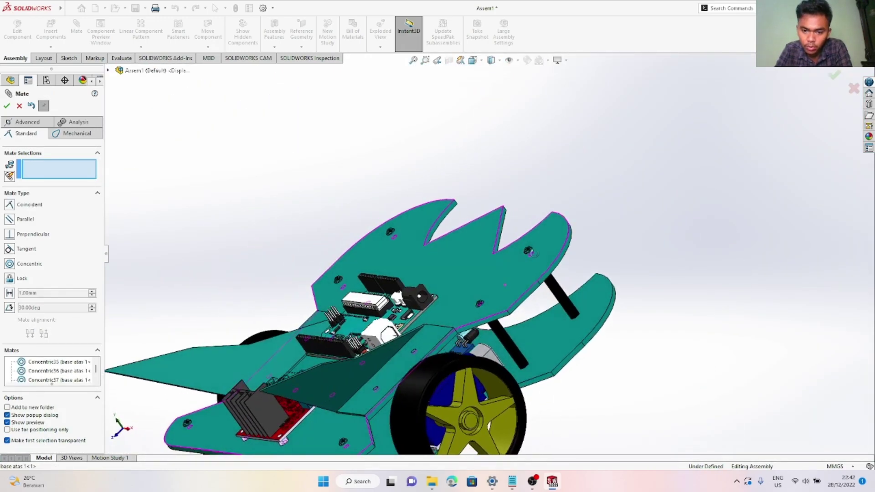
pyautogui.scroll(-10, 523, 253)
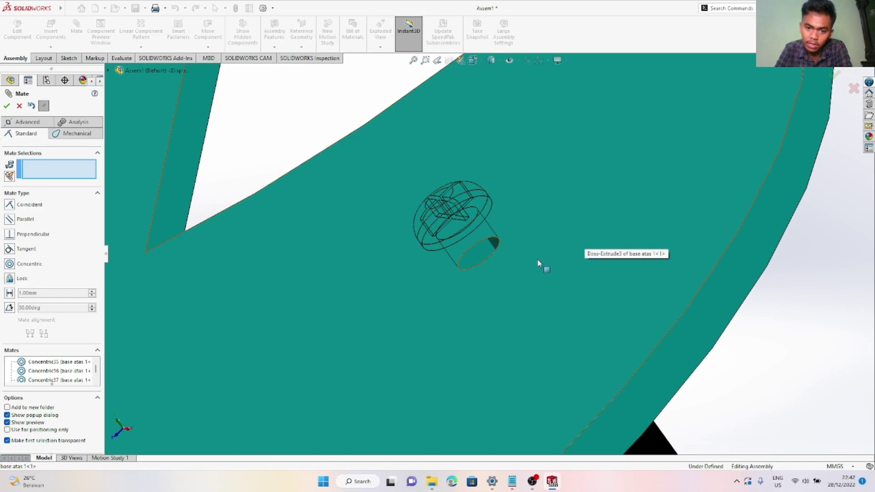
pyautogui.click(523, 281)
pyautogui.moveTo(523, 283); pyautogui.dragTo(526, 247, button='middle')
pyautogui.scroll(-5, 525, 246)
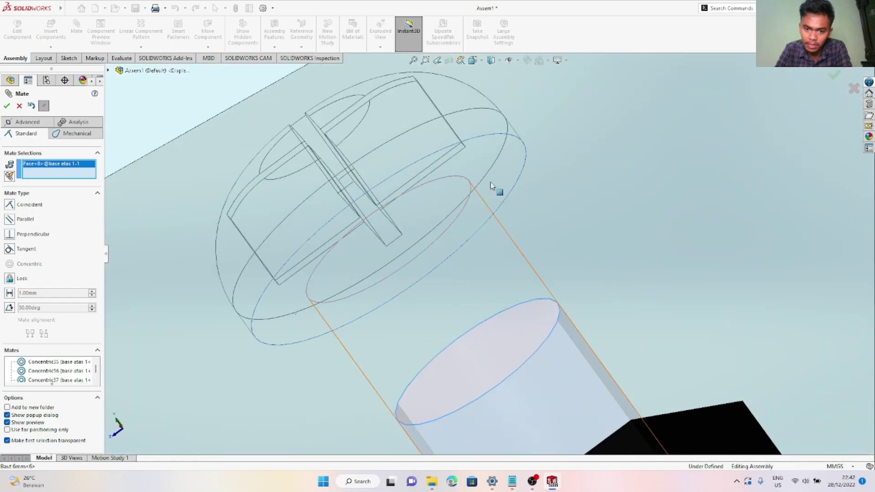
pyautogui.click(491, 182)
pyautogui.rightClick(490, 185)
# Make the underside of the Baut 6mm-5 head coincident with the top face of the upper plate
pyautogui.scroll(8, 490, 186)
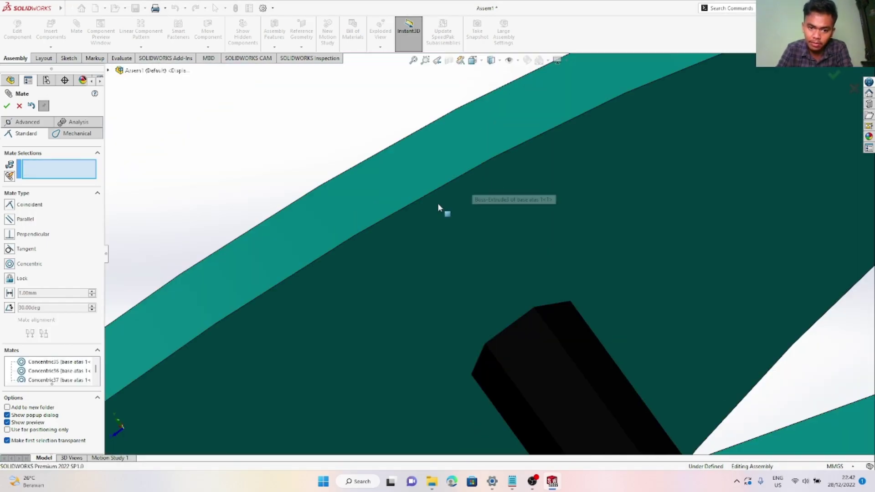
pyautogui.moveTo(367, 316); pyautogui.dragTo(359, 305, button='middle')
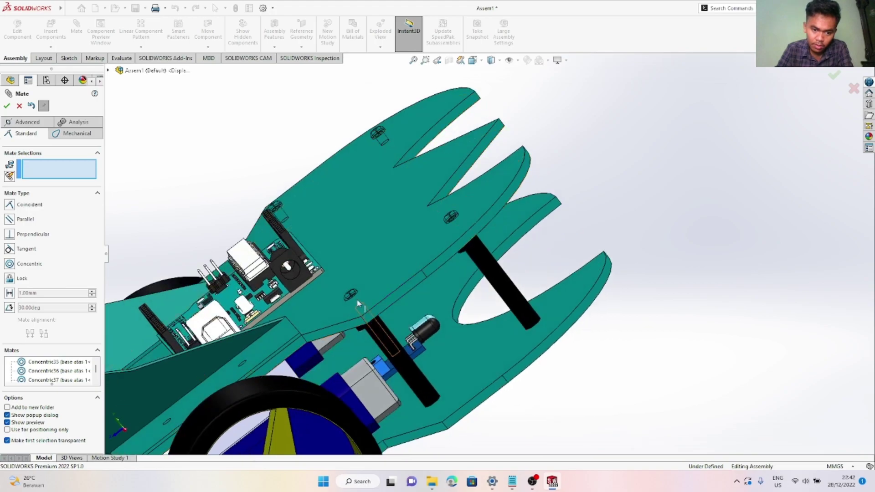
pyautogui.scroll(-5, 357, 291)
pyautogui.click(385, 319)
pyautogui.scroll(-5, 360, 274)
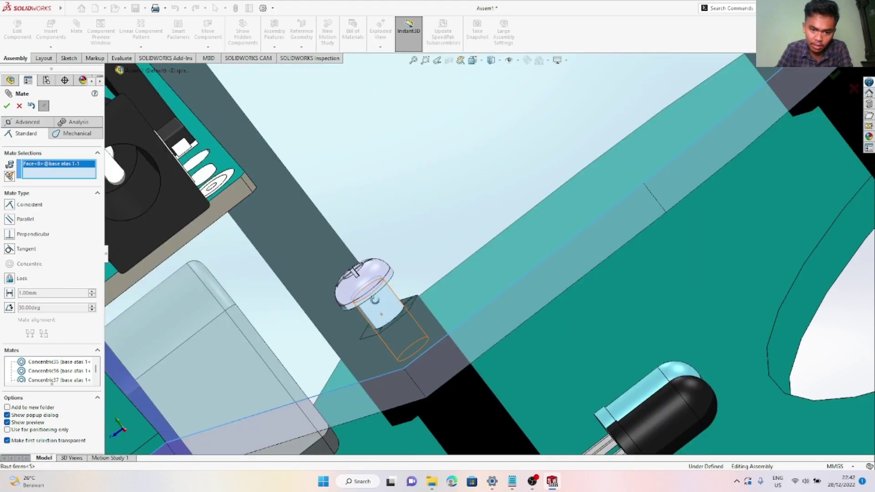
pyautogui.scroll(-5, 361, 263)
pyautogui.click(440, 259)
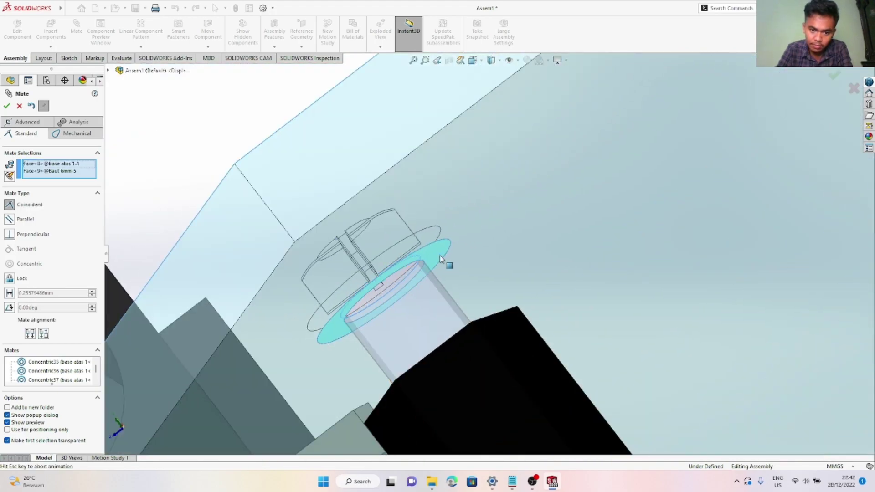
pyautogui.press('Return')
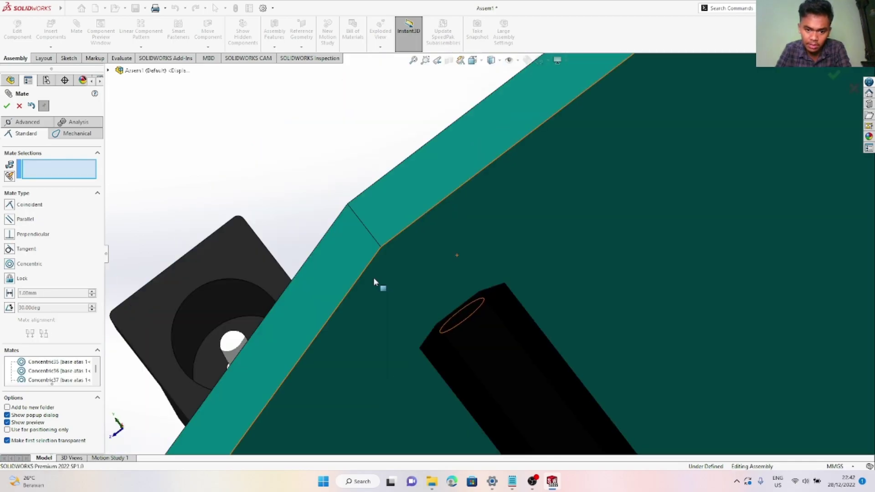
# Make the underside of the Baut 6mm-2 head coincident with the upper plate's top face at the front-right corner
pyautogui.scroll(10, 381, 283)
pyautogui.moveTo(360, 397); pyautogui.dragTo(386, 397, button='middle')
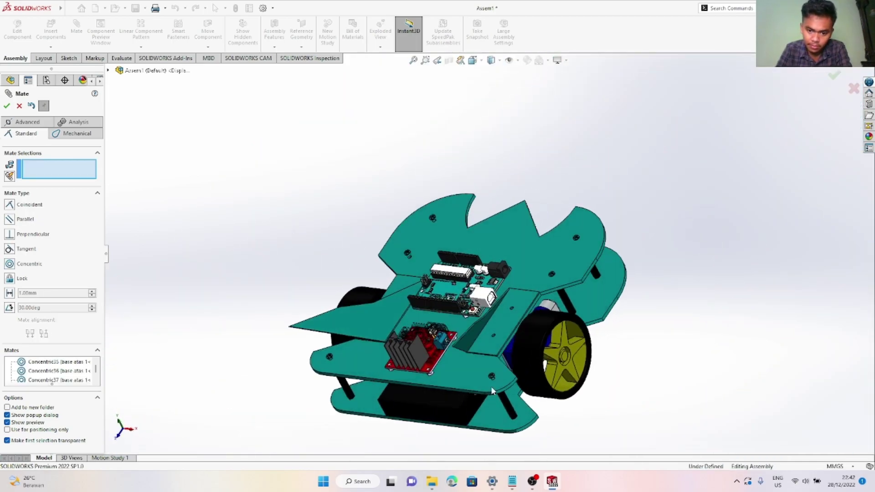
pyautogui.scroll(-11, 494, 381)
pyautogui.scroll(4, 565, 218)
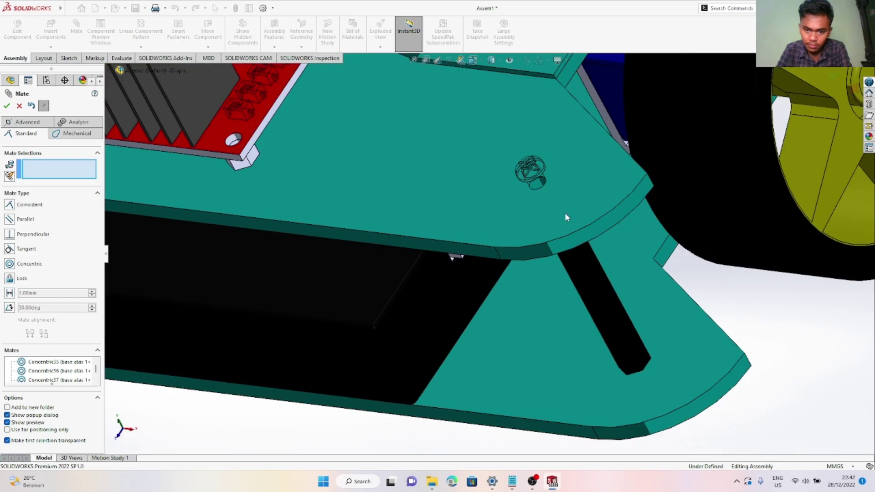
pyautogui.scroll(-1, 561, 198)
pyautogui.scroll(-1, 561, 197)
pyautogui.click(546, 227)
pyautogui.scroll(1, 546, 225)
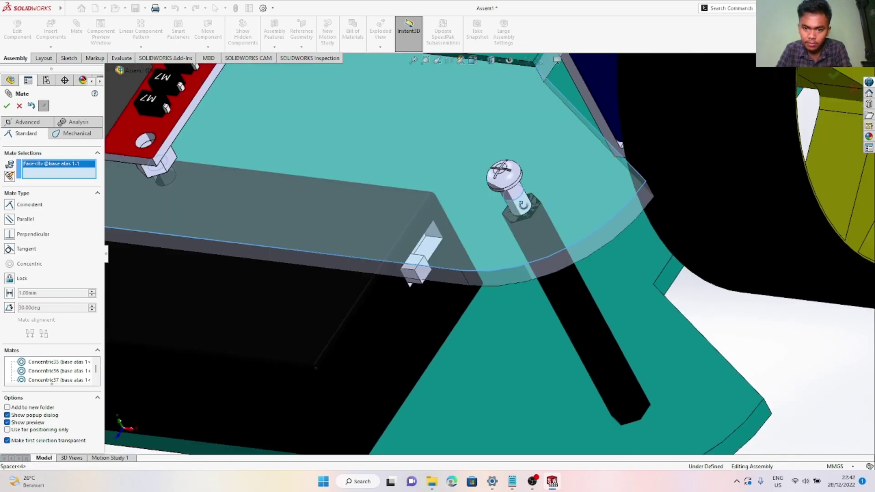
pyautogui.moveTo(544, 221); pyautogui.dragTo(487, 174, button='middle')
pyautogui.scroll(-6, 487, 173)
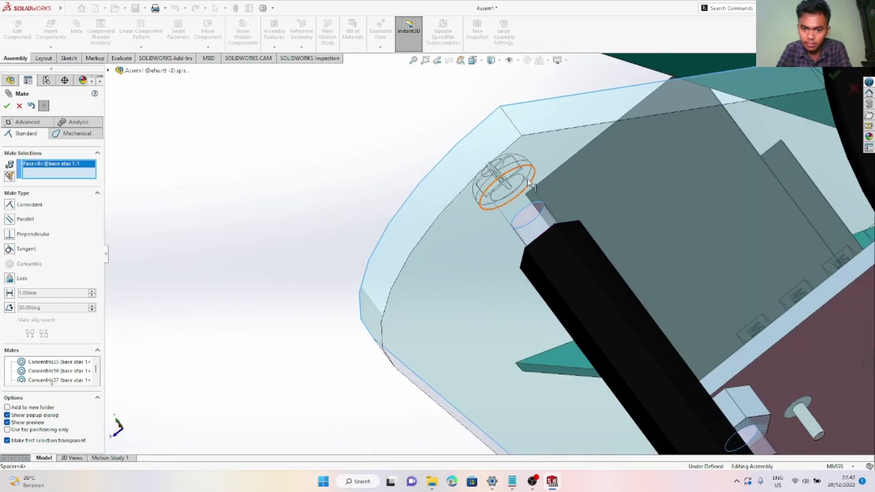
pyautogui.click(523, 182)
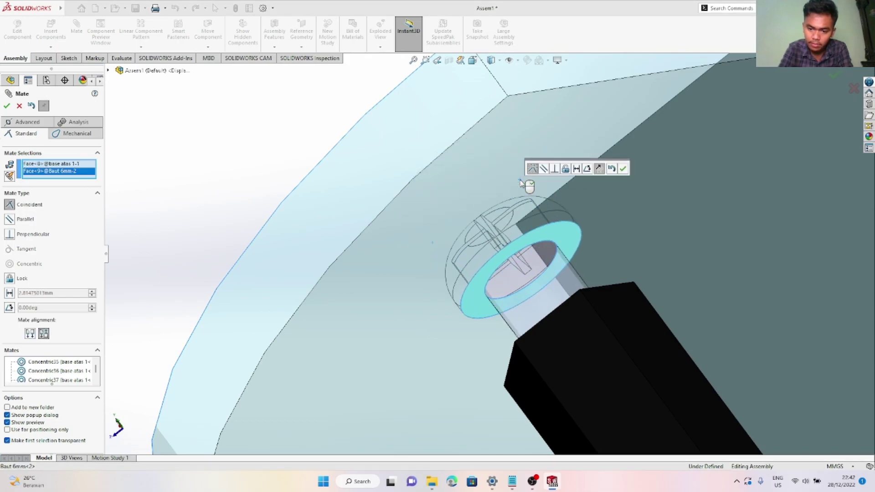
pyautogui.press('Return')
pyautogui.scroll(10, 469, 307)
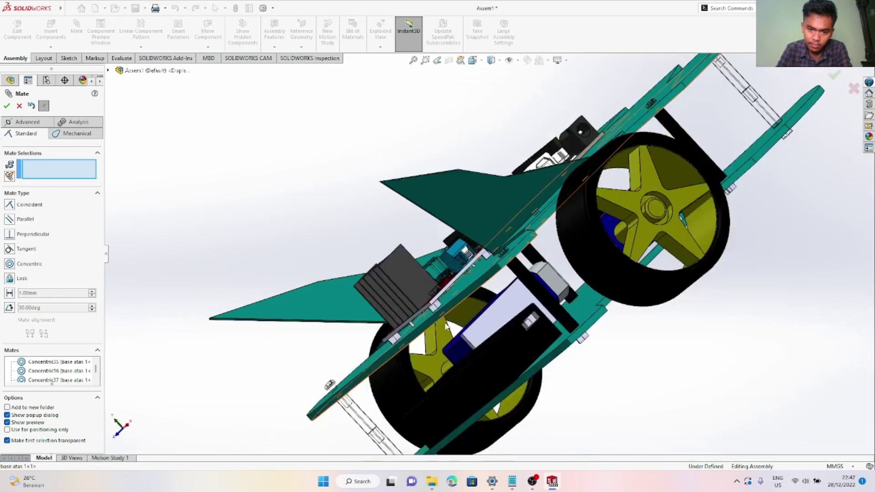
# Make the underside of the Baut 6mm-1 head coincident with the top face of the upper plate
pyautogui.moveTo(502, 286); pyautogui.dragTo(327, 343, button='middle')
pyautogui.scroll(-8, 327, 342)
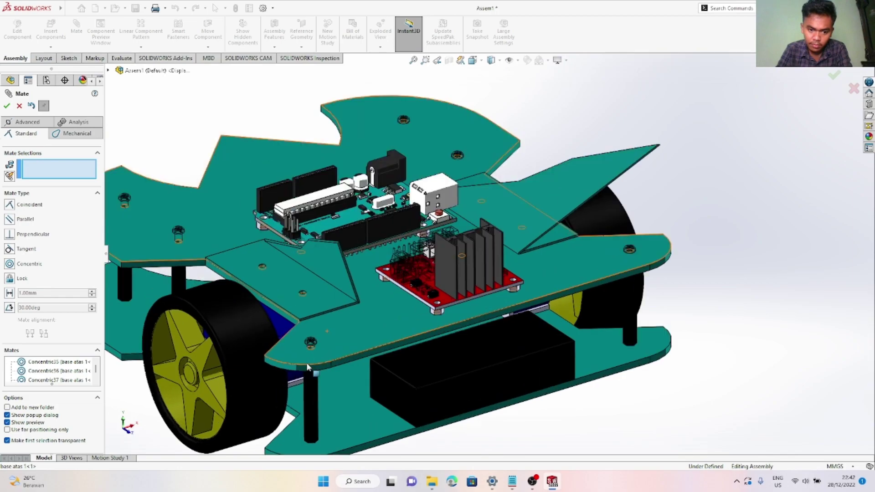
pyautogui.click(379, 316)
pyautogui.moveTo(345, 288); pyautogui.dragTo(353, 235, button='middle')
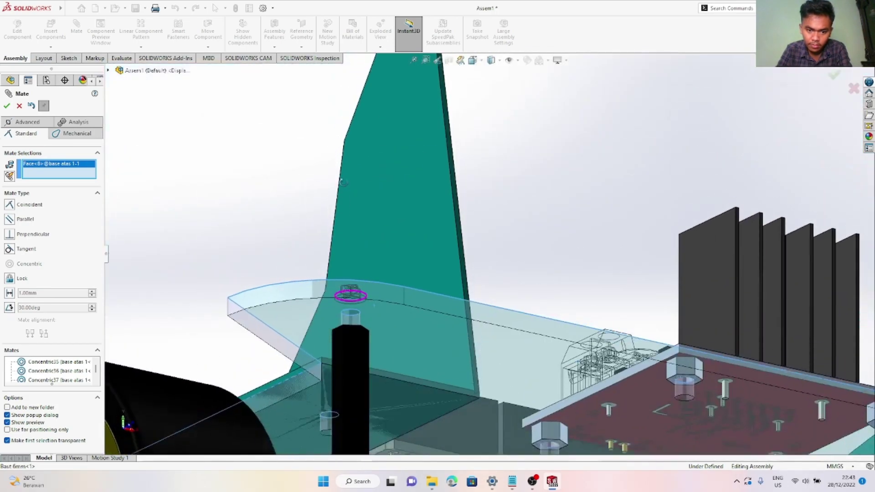
pyautogui.scroll(-5, 355, 315)
pyautogui.click(389, 263)
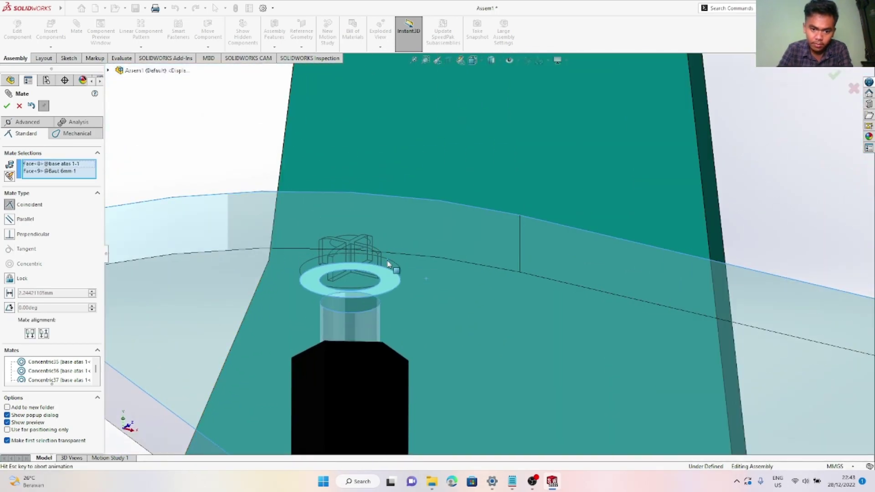
pyautogui.press('Return')
# Make the underside of the Baut 6mm-3 head coincident with the top face of the upper plate
pyautogui.scroll(12, 382, 267)
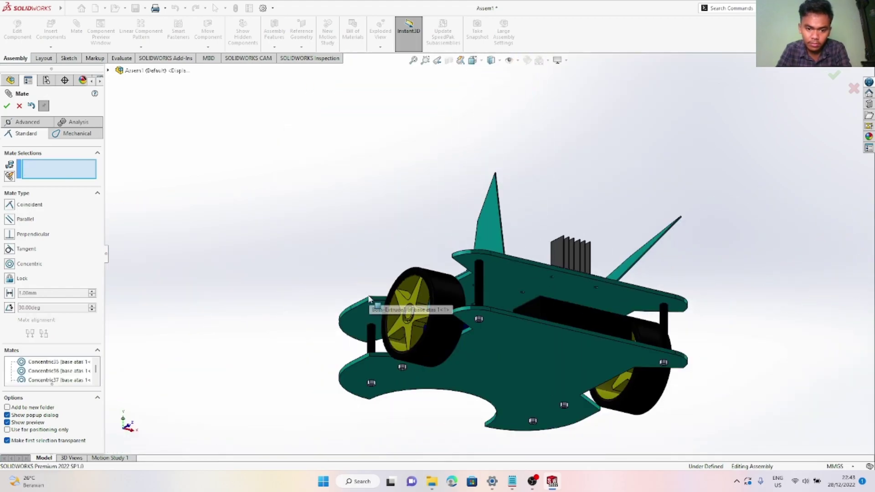
pyautogui.scroll(-8, 466, 323)
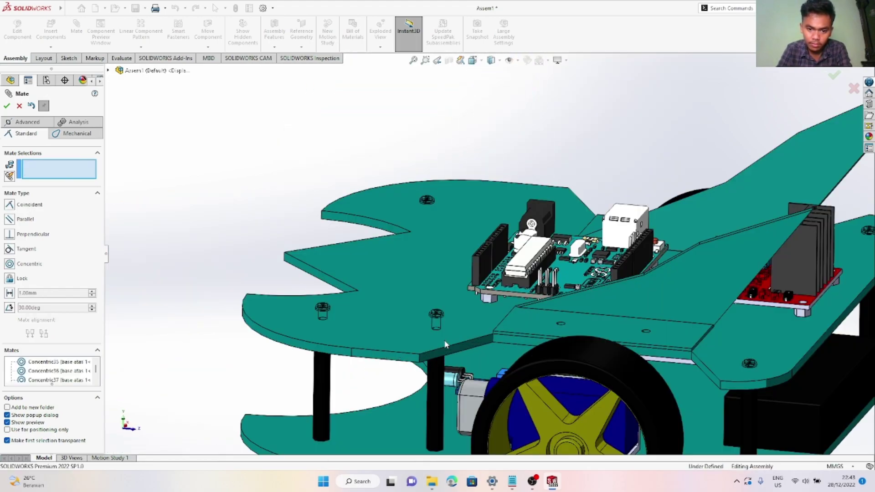
pyautogui.click(447, 327)
pyautogui.scroll(-3, 438, 299)
pyautogui.scroll(-8, 461, 310)
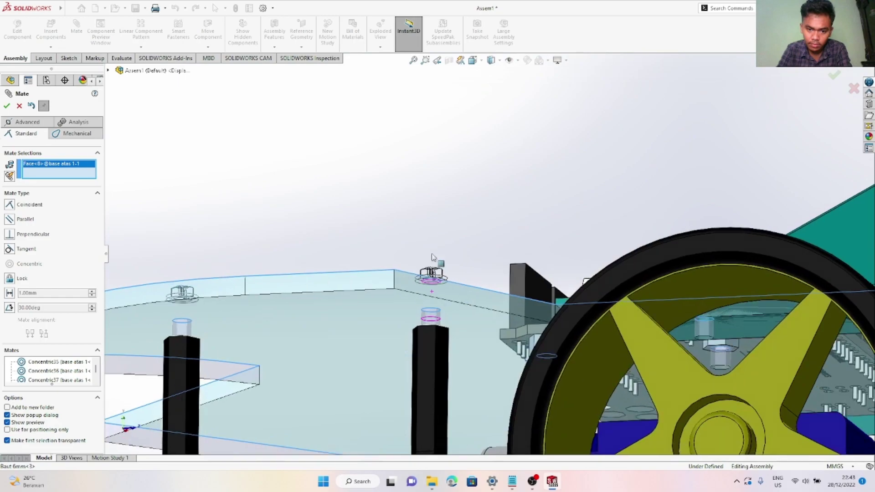
pyautogui.click(562, 266)
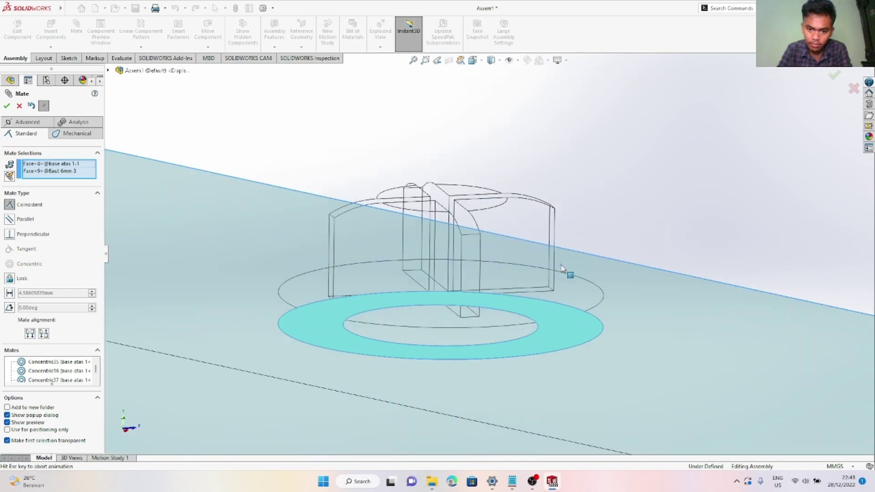
pyautogui.press('Return')
# Make the underside of the Baut 6mm-4 head coincident with the upper plate's top face and finish mating
pyautogui.scroll(10, 346, 283)
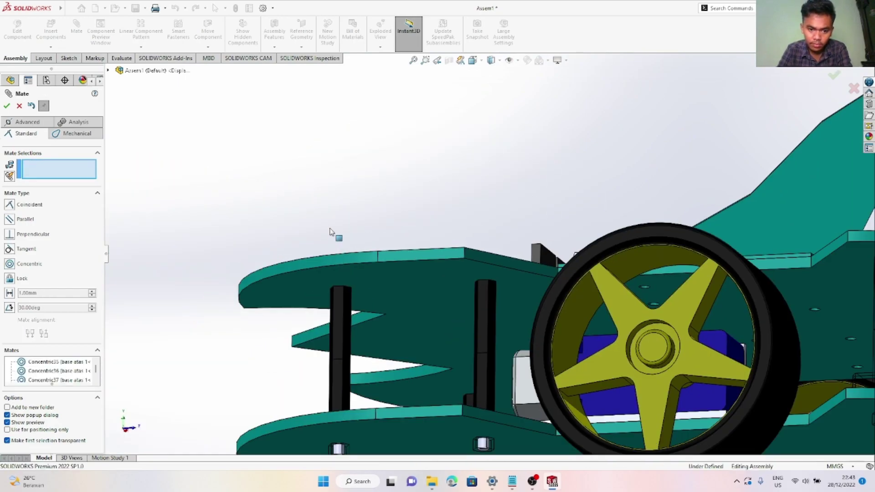
pyautogui.click(344, 232)
pyautogui.scroll(-8, 343, 231)
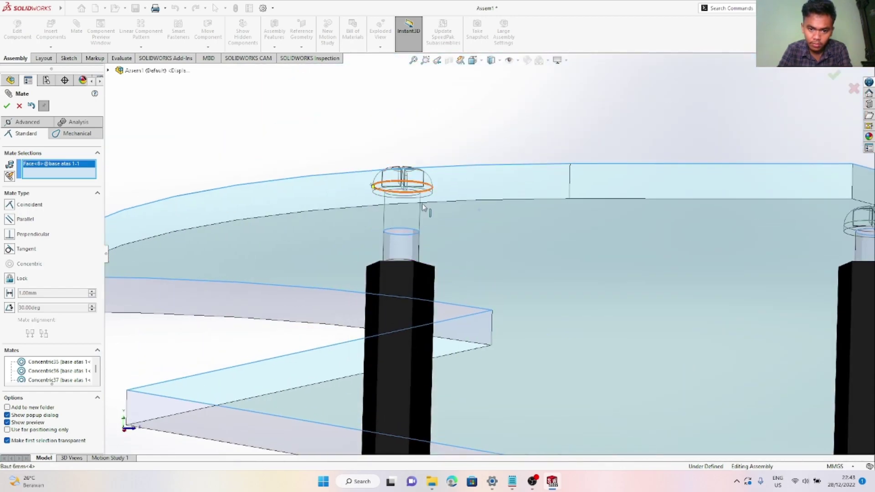
pyautogui.scroll(-5, 422, 208)
pyautogui.click(460, 158)
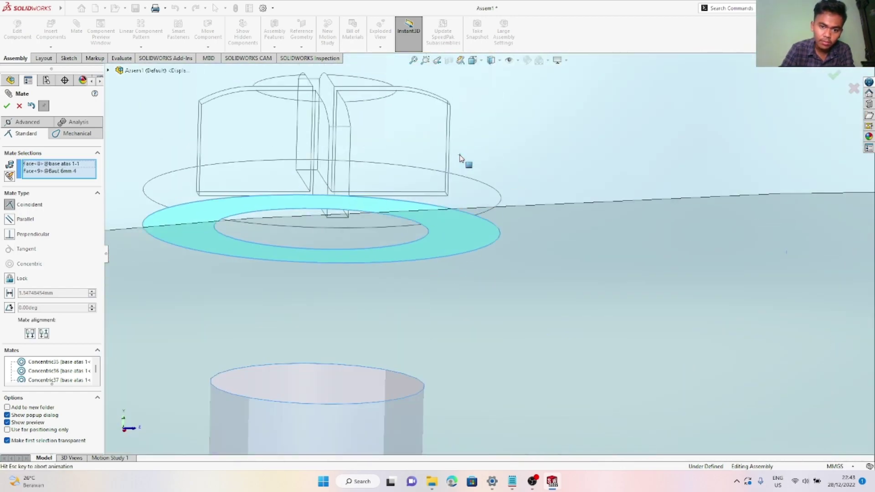
pyautogui.rightClick(461, 158)
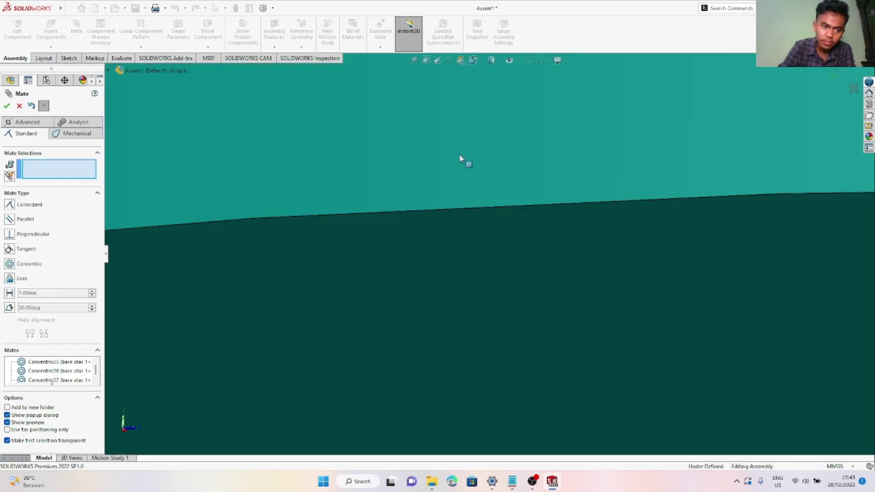
pyautogui.rightClick(461, 158)
# Insert one Baut 7mm bolt from the Robot Hockey Fiky folder into the empty space beside the robot car
pyautogui.scroll(13, 709, 273)
pyautogui.moveTo(710, 274); pyautogui.dragTo(808, 266, button='middle')
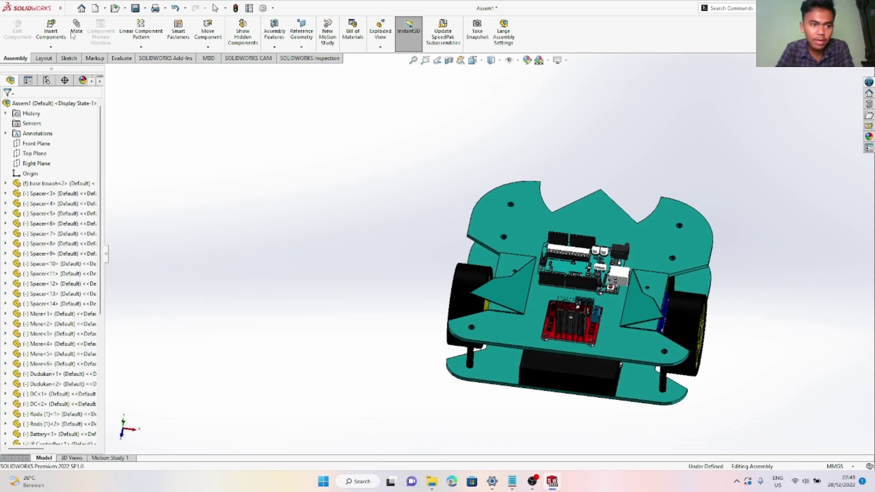
pyautogui.scroll(-4, 691, 285)
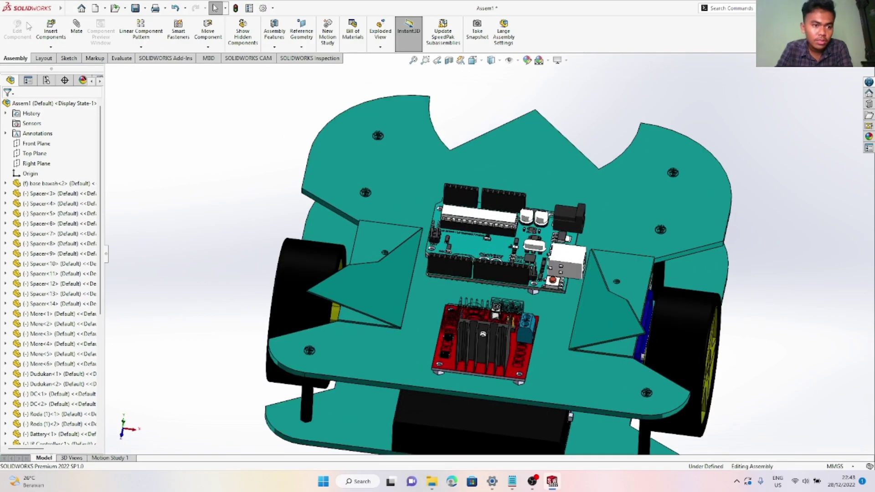
pyautogui.click(51, 31)
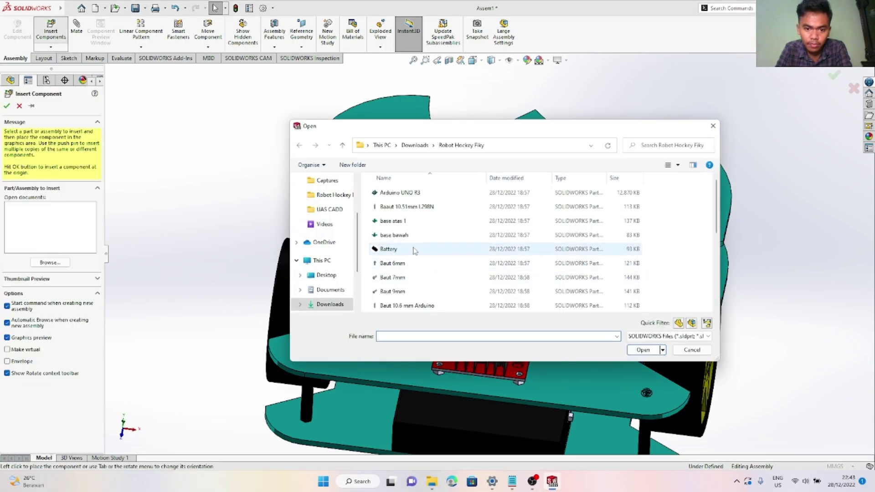
pyautogui.scroll(-1, 417, 270)
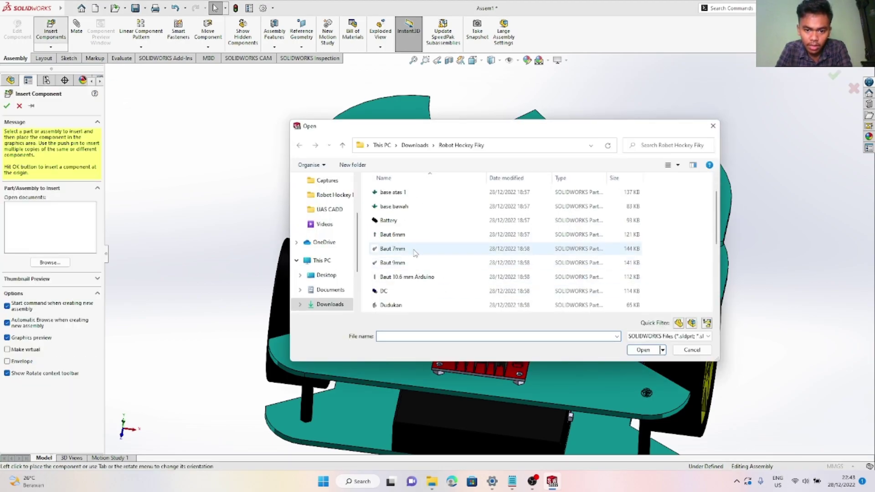
pyautogui.click(392, 248)
pyautogui.click(643, 350)
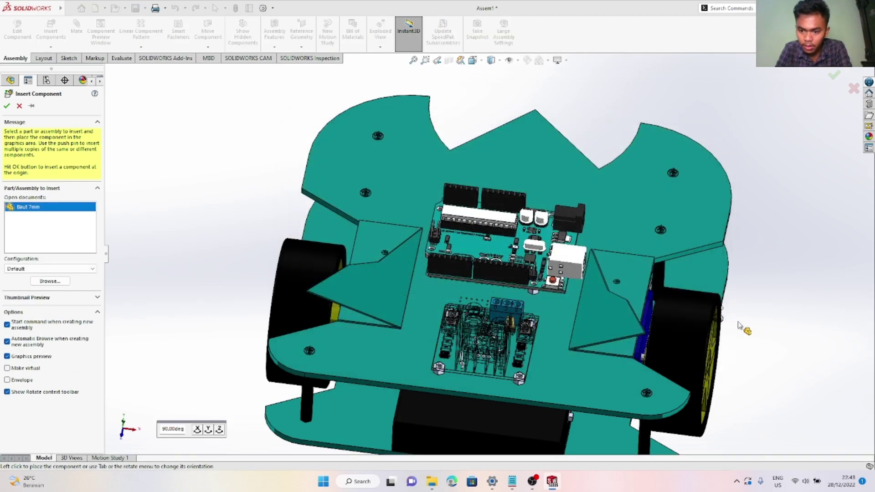
pyautogui.scroll(-5, 747, 324)
pyautogui.scroll(5, 747, 333)
pyautogui.scroll(-3, 262, 433)
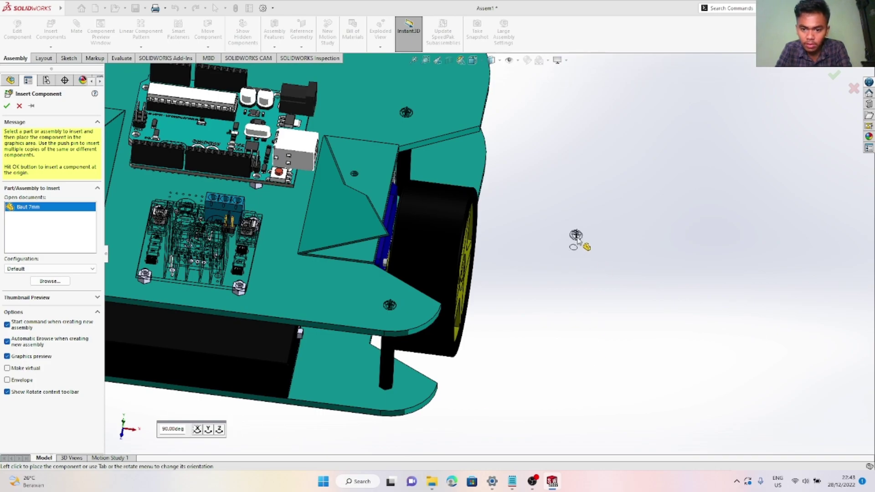
pyautogui.click(579, 231)
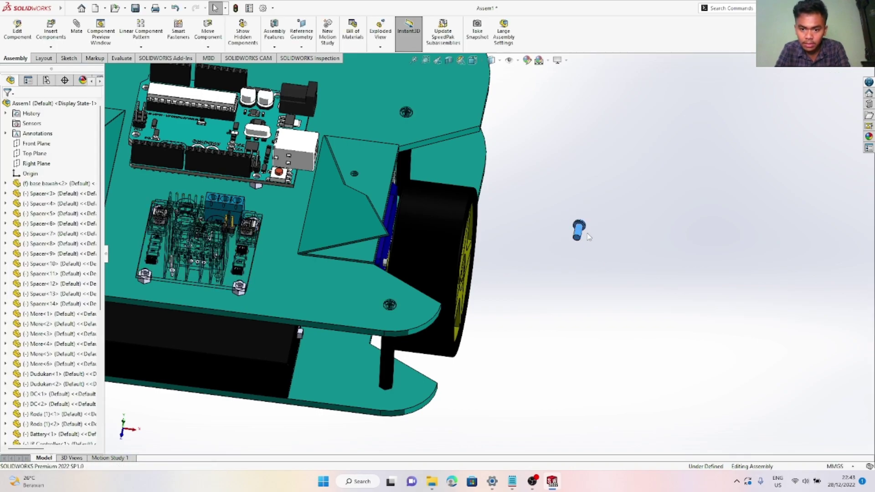
# Delete the single Baut 7mm bolt beside the robot car from the assembly
pyautogui.scroll(-5, 589, 235)
pyautogui.moveTo(625, 305); pyautogui.dragTo(432, 161)
pyautogui.rightClick(432, 168)
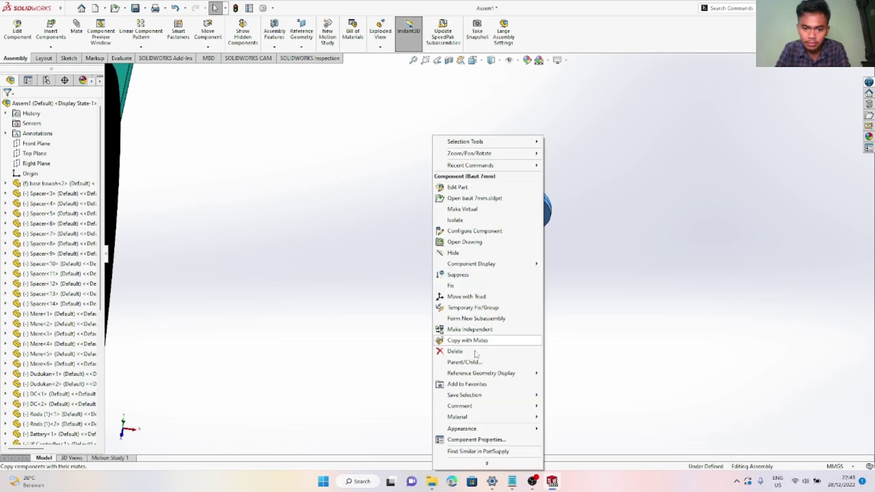
pyautogui.click(457, 361)
pyautogui.moveTo(640, 290); pyautogui.dragTo(464, 178)
pyautogui.rightClick(437, 182)
pyautogui.click(457, 352)
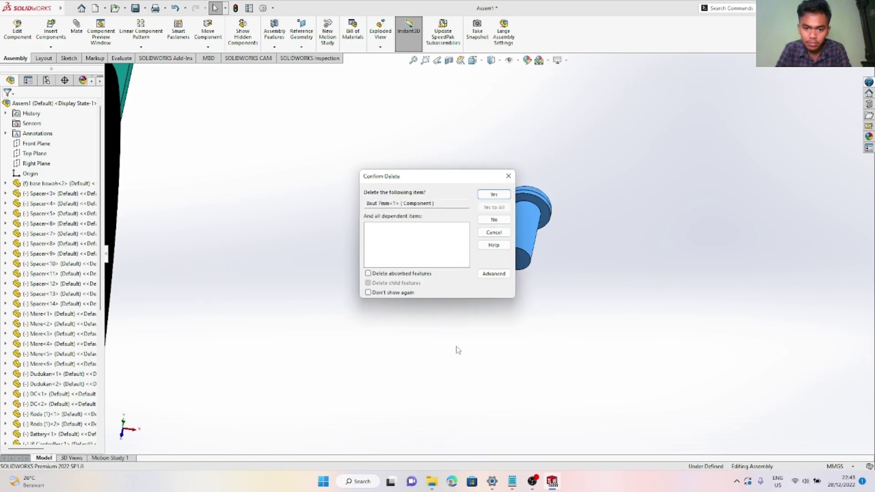
pyautogui.click(495, 197)
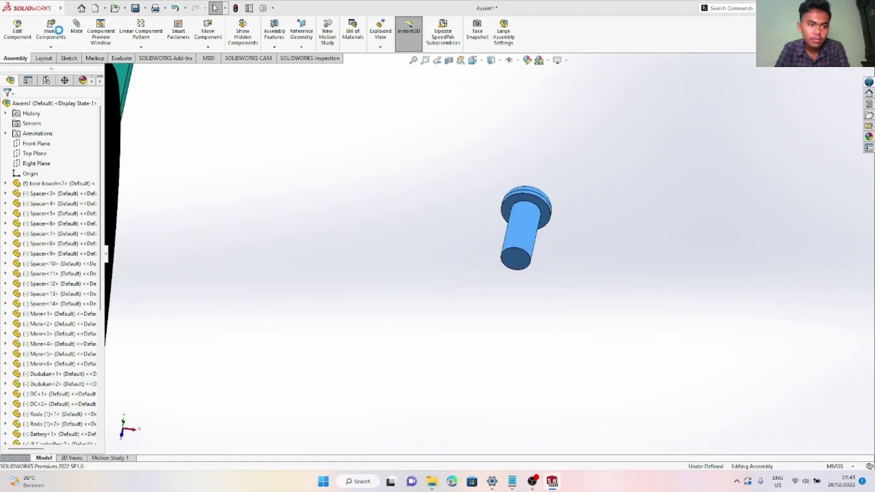
# Insert four copies of the Baut 7mm bolt in a row beside the robot car
pyautogui.click(53, 29)
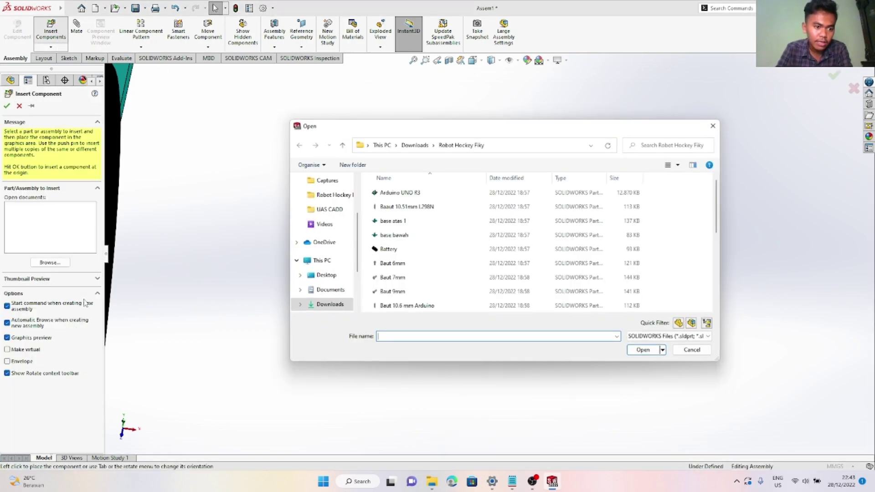
pyautogui.click(399, 278)
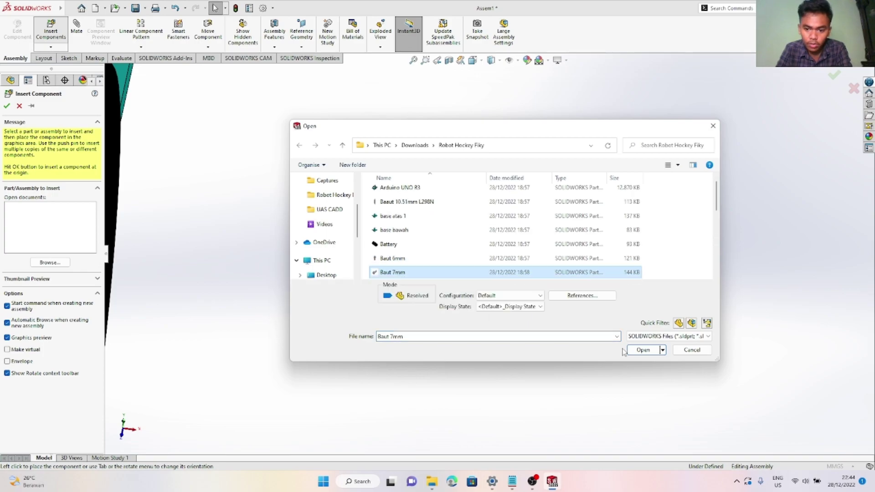
pyautogui.click(631, 350)
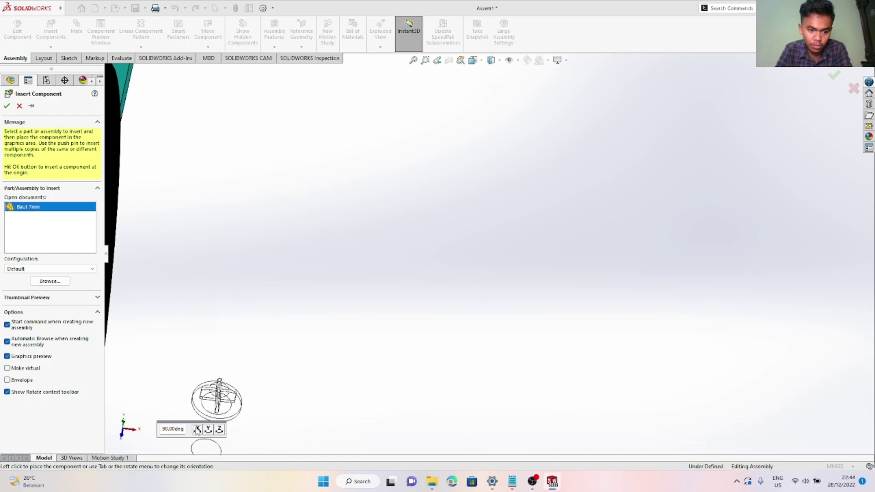
pyautogui.click(441, 162)
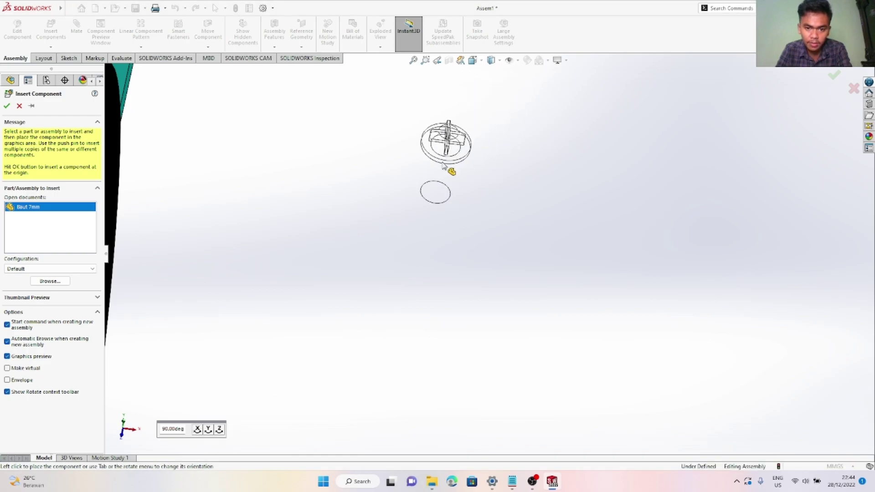
pyautogui.click(477, 192)
pyautogui.click(524, 215)
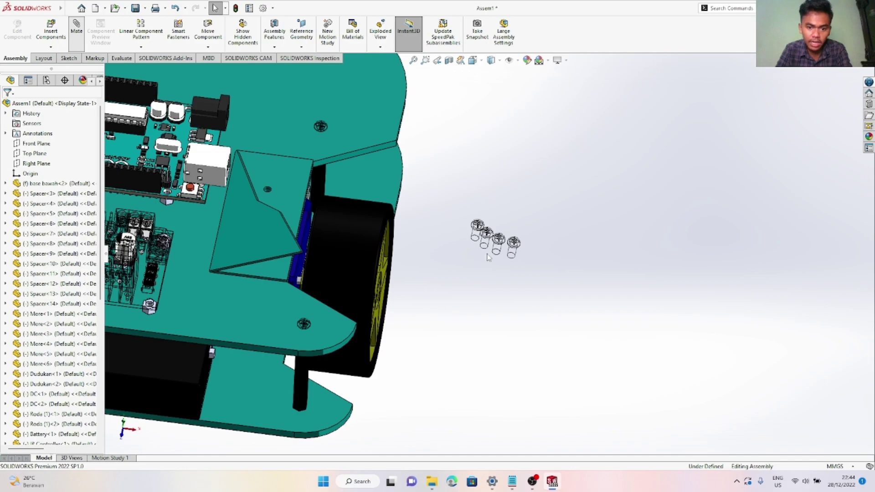
# Mate the shank of Baut 7mm-5 concentrically with the mounting hole in the right wing (SAYAP KANAN1)
pyautogui.scroll(-9, 511, 250)
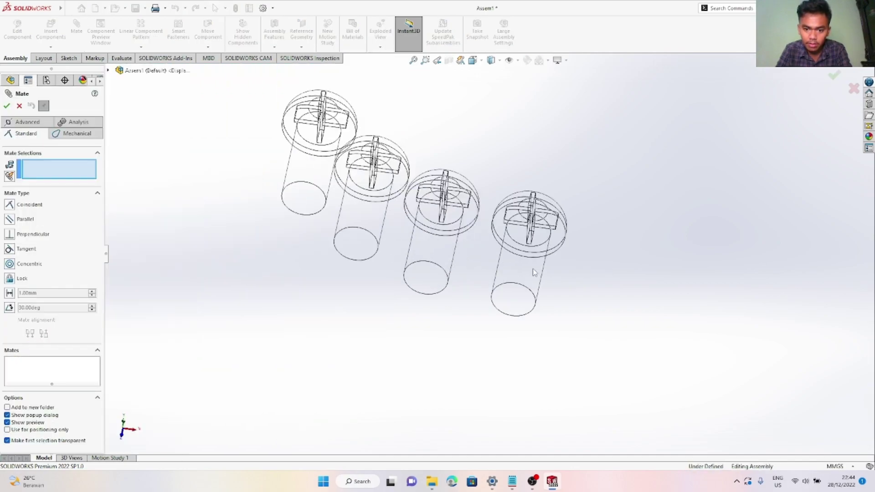
pyautogui.click(533, 271)
pyautogui.scroll(12, 392, 222)
pyautogui.scroll(-10, 528, 281)
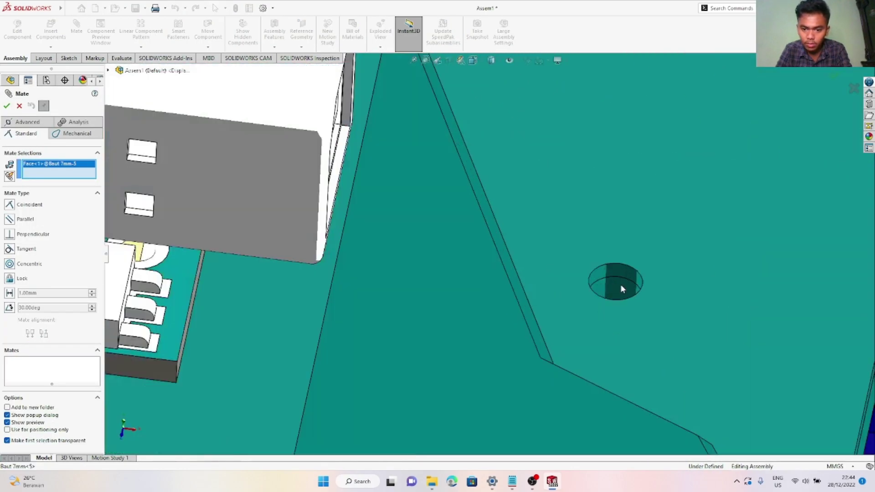
pyautogui.click(629, 272)
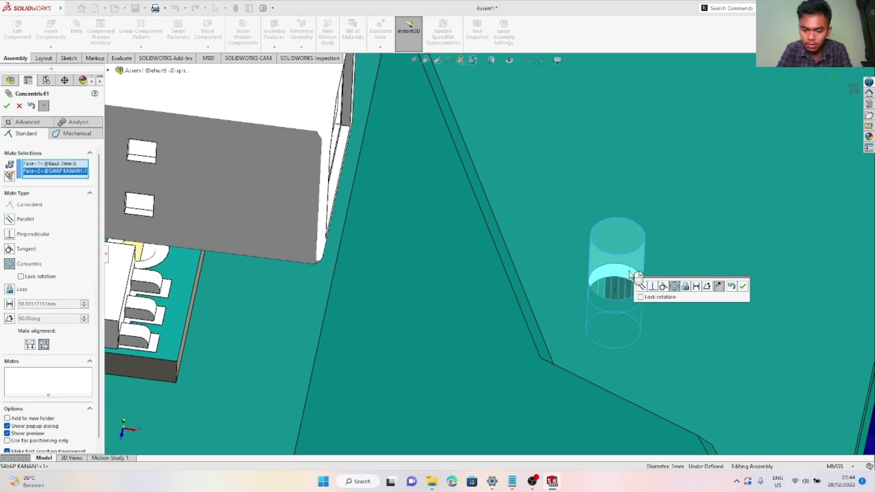
pyautogui.press('Return')
# Leave the Mate command and delete the three unmated Baut 7mm bolts beside the robot car
pyautogui.scroll(5, 620, 283)
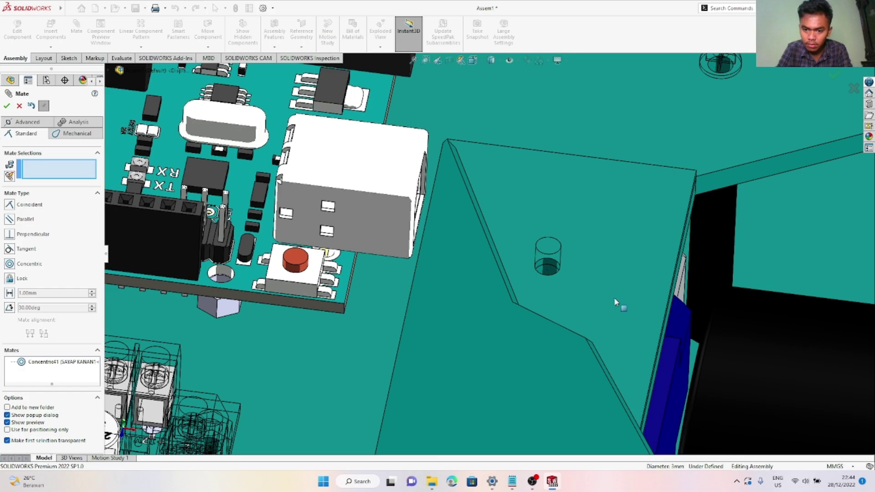
pyautogui.moveTo(567, 279); pyautogui.dragTo(678, 259, button='middle')
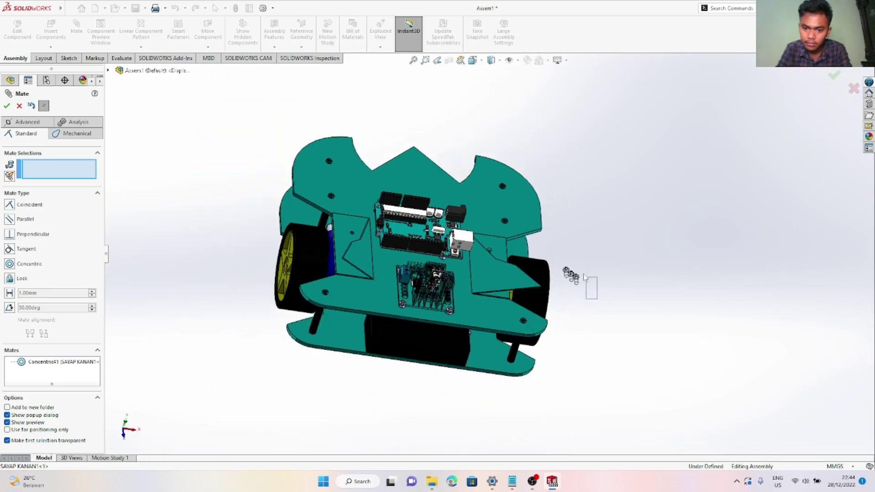
pyautogui.press('Escape')
pyautogui.moveTo(602, 302); pyautogui.dragTo(554, 250)
pyautogui.rightClick(585, 250)
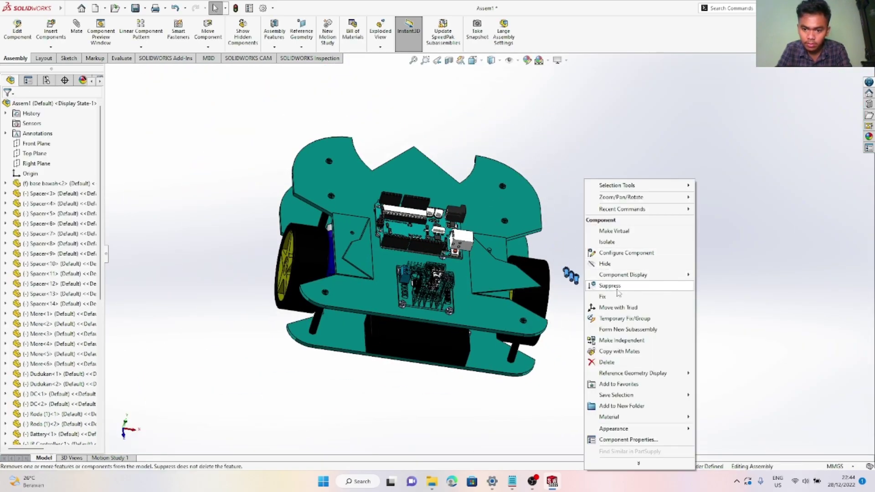
pyautogui.click(606, 362)
pyautogui.click(496, 208)
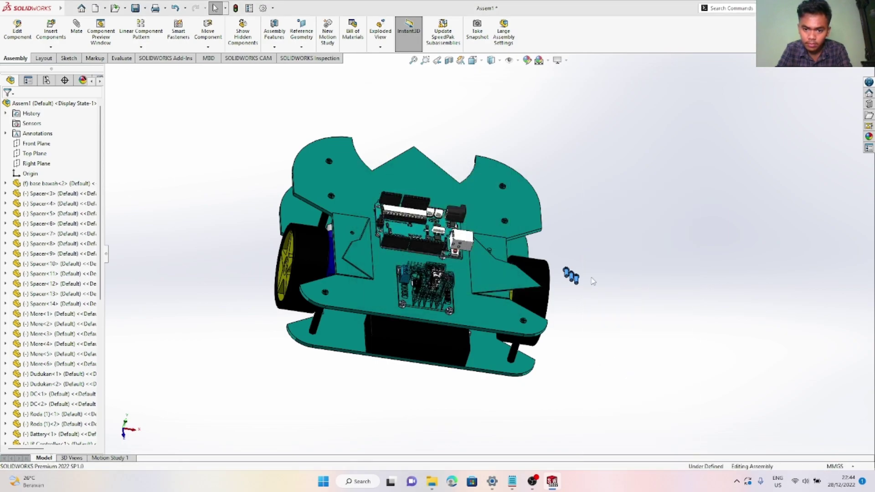
# Delete the Baut 7mm bolt mated in the right wing's mounting hole
pyautogui.scroll(-2, 535, 264)
pyautogui.moveTo(535, 264); pyautogui.dragTo(388, 262, button='middle')
pyautogui.scroll(-4, 564, 260)
pyautogui.moveTo(564, 260); pyautogui.dragTo(563, 264, button='middle')
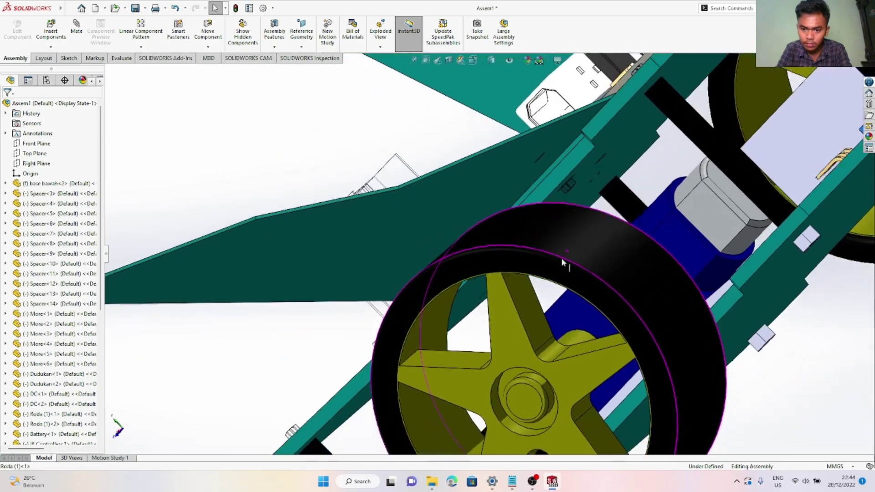
pyautogui.scroll(-2, 568, 201)
pyautogui.scroll(-2, 569, 197)
pyautogui.rightClick(561, 139)
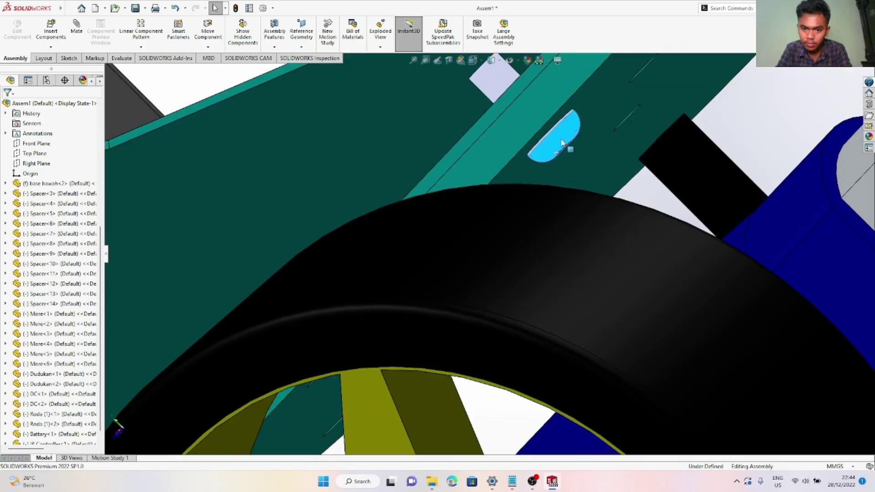
pyautogui.click(583, 322)
pyautogui.press('Return')
pyautogui.scroll(10, 570, 319)
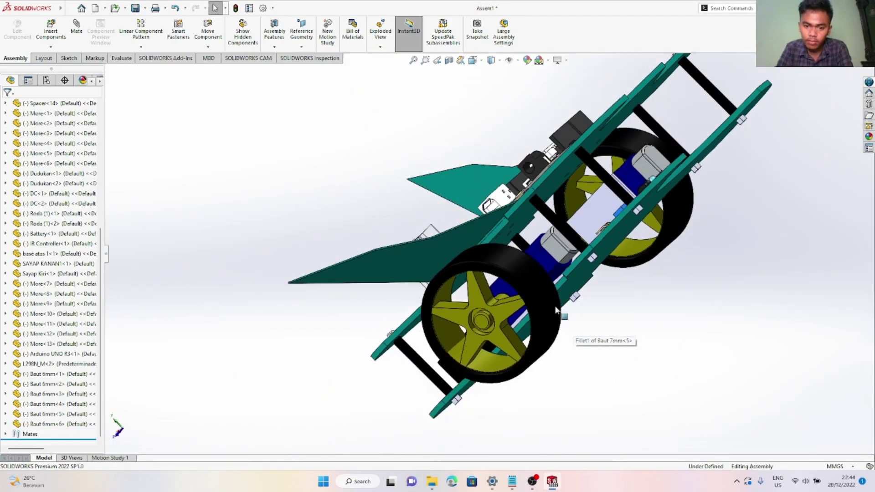
# Insert one Baut 7mm bolt beside the robot car's wheel
pyautogui.moveTo(606, 339); pyautogui.dragTo(674, 291, button='middle')
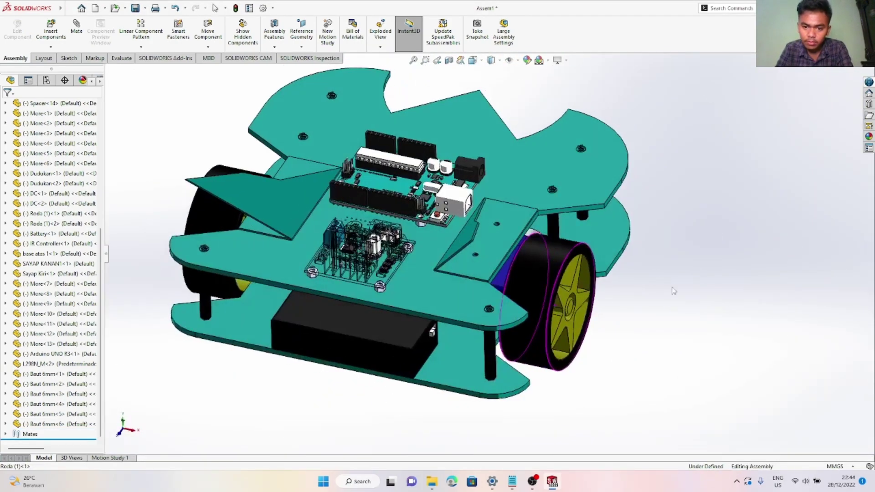
pyautogui.click(63, 27)
pyautogui.write('s')
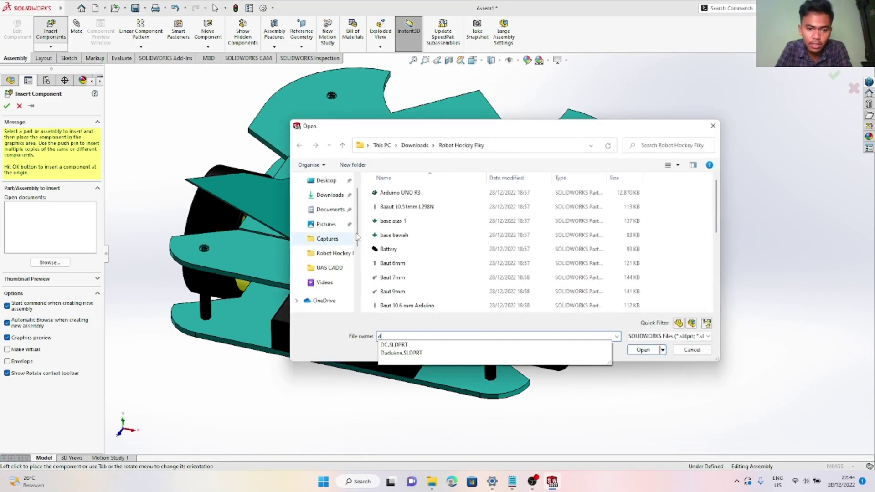
pyautogui.press('BackSpace')
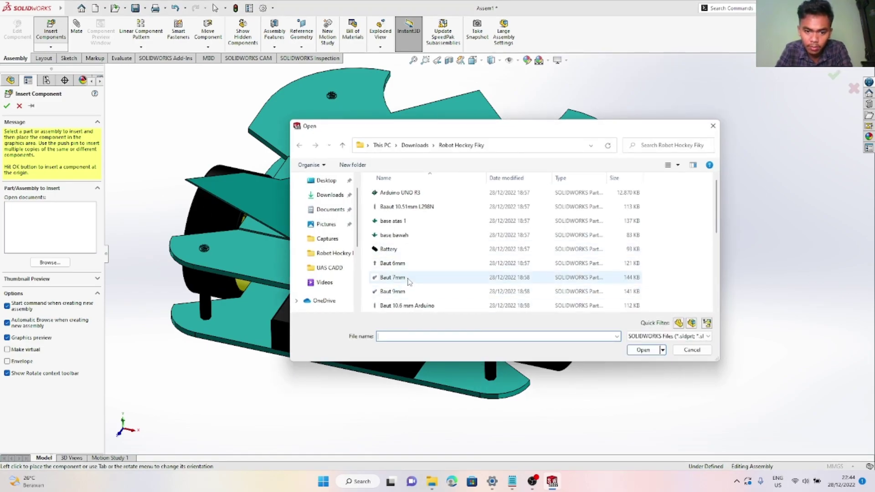
pyautogui.click(484, 277)
pyautogui.click(644, 350)
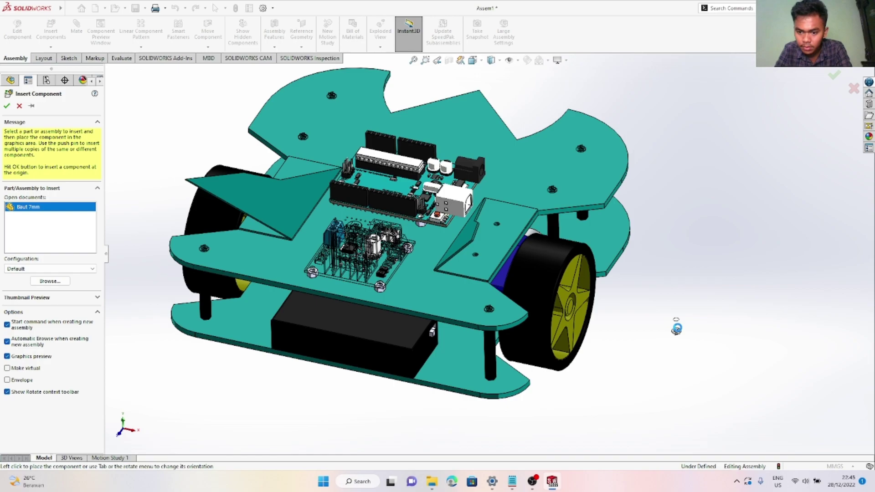
pyautogui.click(676, 330)
pyautogui.scroll(-6, 676, 333)
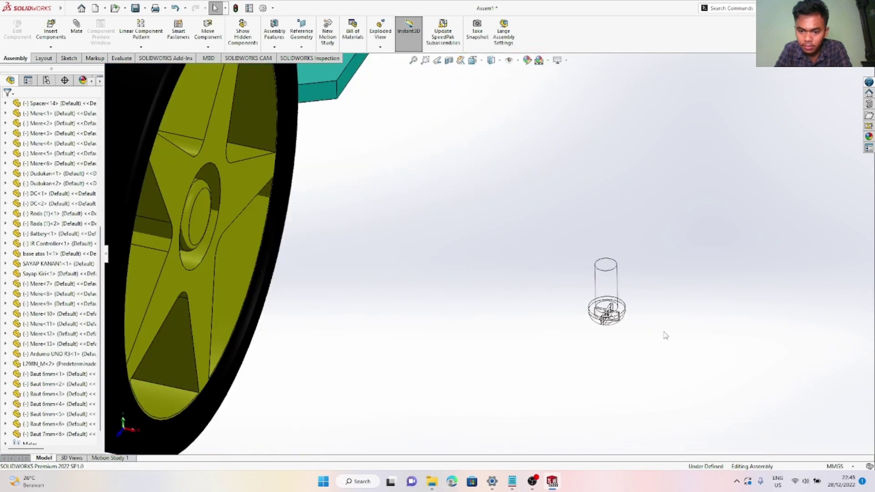
pyautogui.scroll(2, 665, 336)
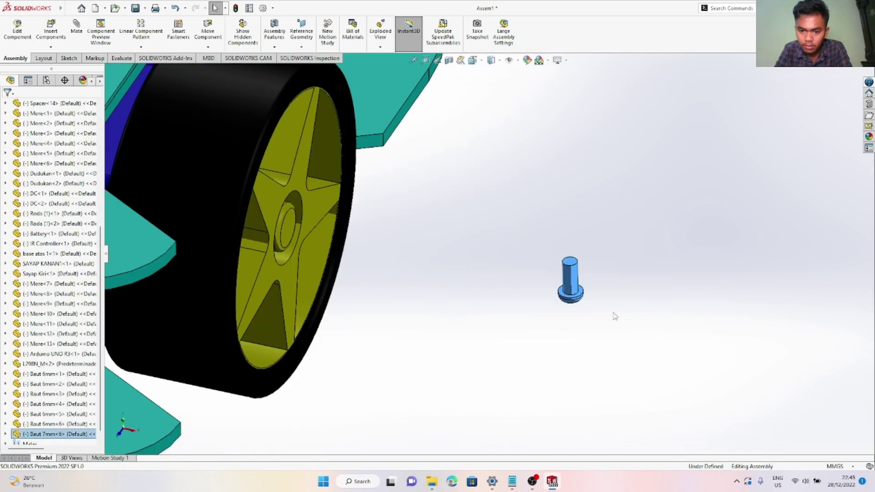
# Delete the newly inserted Baut 7mm bolt from the assembly
pyautogui.rightClick(488, 173)
pyautogui.click(502, 351)
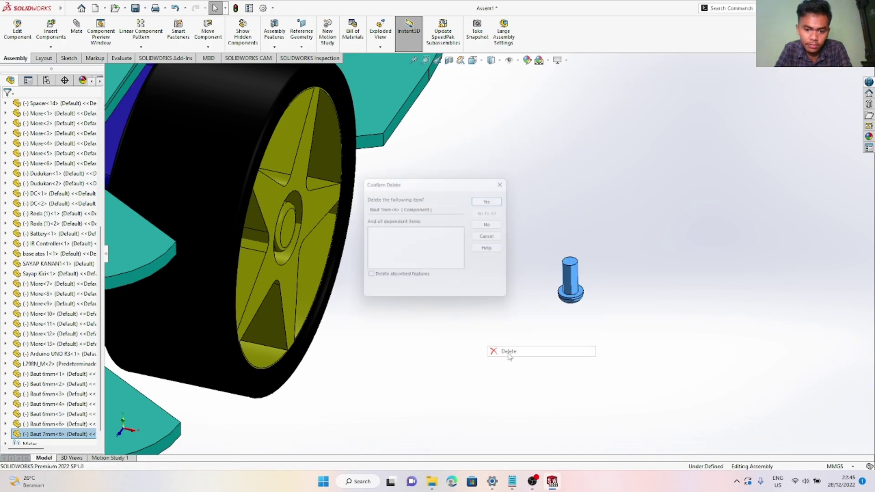
pyautogui.click(494, 195)
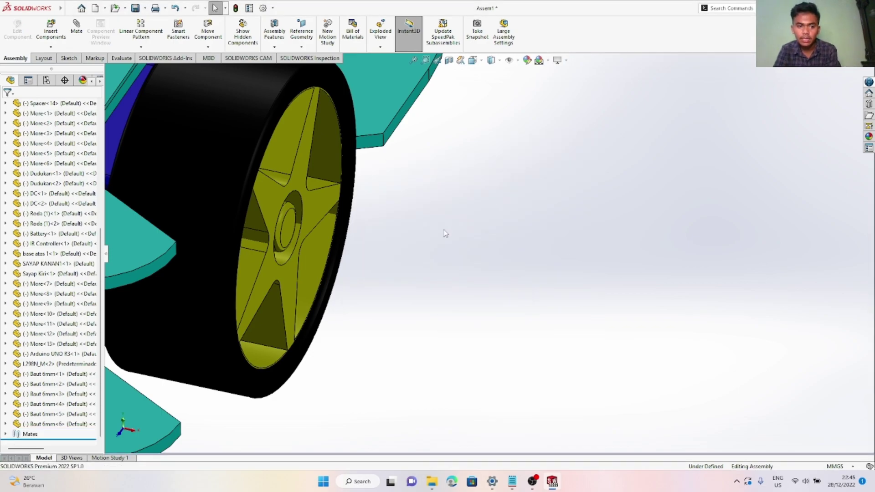
# Turn on the floor shadows in the robot car's shaded display
pyautogui.click(567, 60)
pyautogui.click(570, 73)
pyautogui.scroll(8, 513, 163)
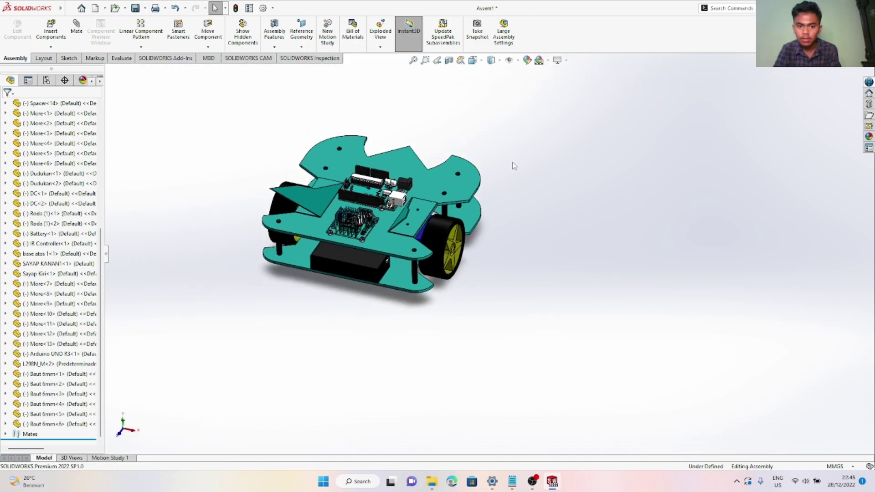
pyautogui.scroll(-5, 523, 249)
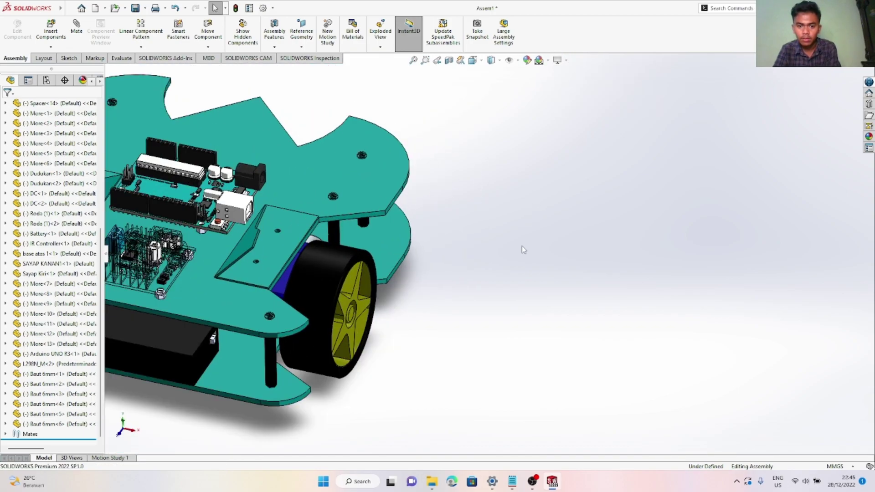
# Insert four copies of the Baut 7mm bolt beside the robot car, oriented with their heads up
pyautogui.click(51, 32)
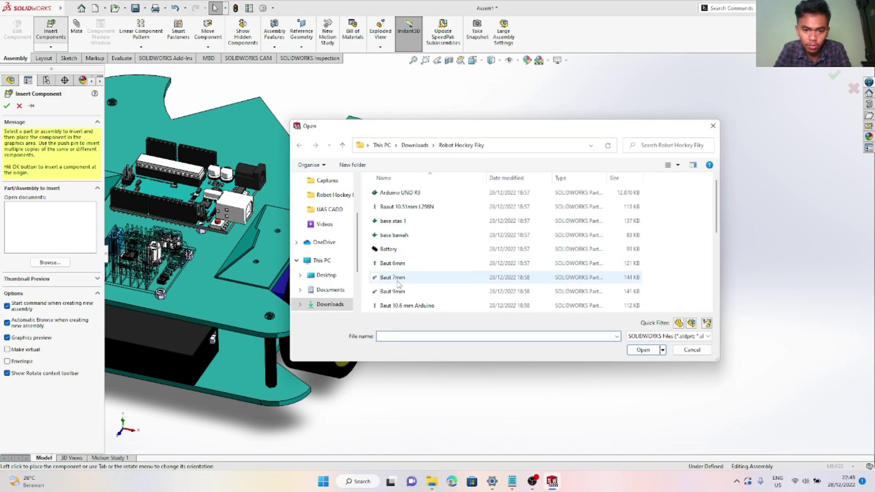
pyautogui.click(392, 277)
pyautogui.click(643, 349)
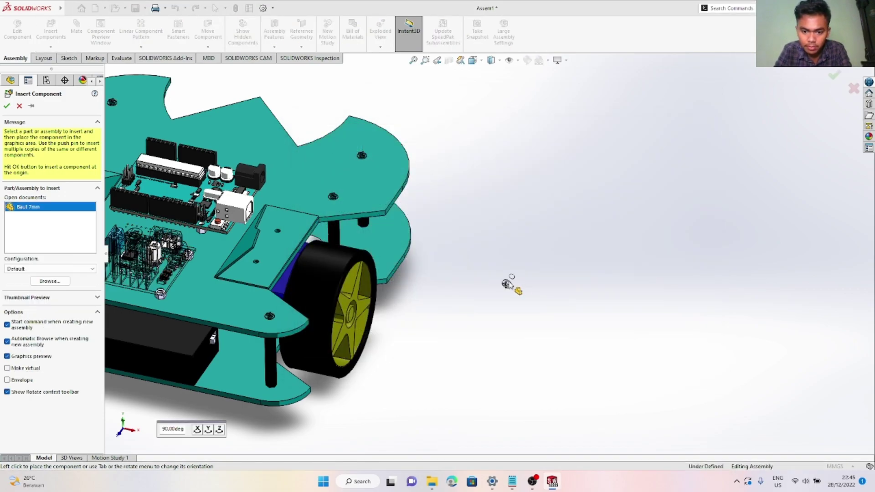
pyautogui.scroll(-3, 506, 284)
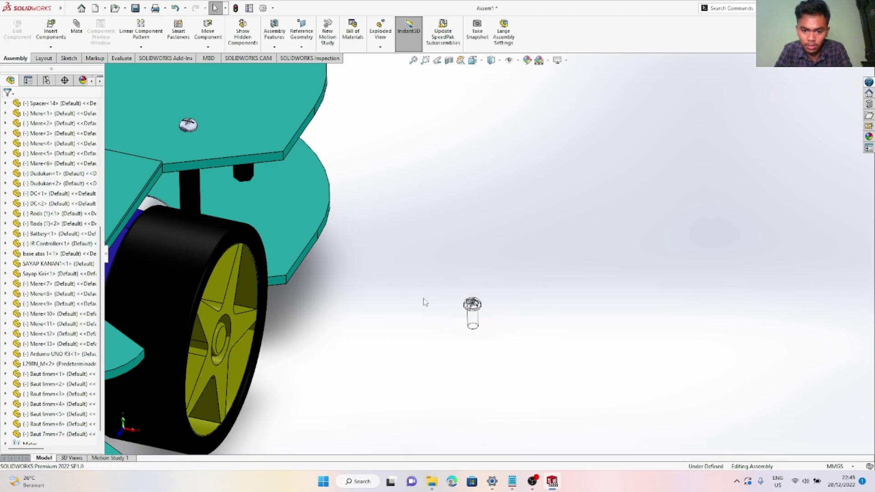
pyautogui.click(477, 311)
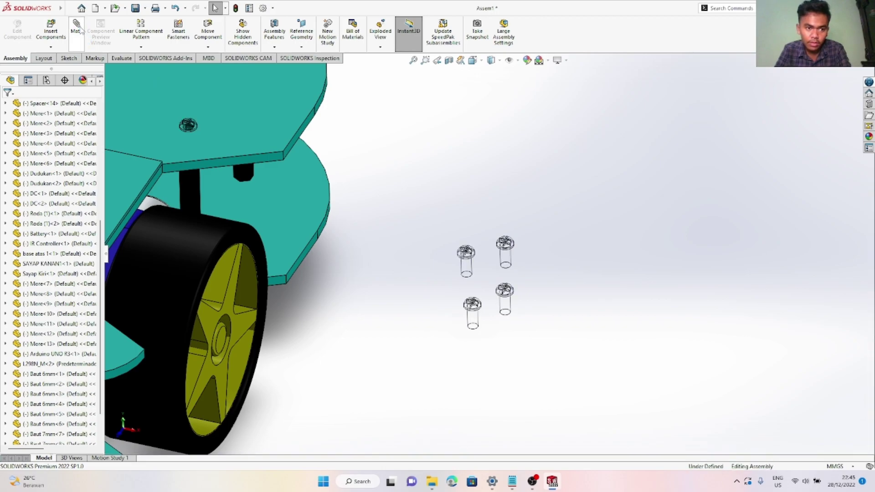
# Mate the shank of Baut 7mm-9 concentrically with the right wing's (SAYAP KANAN1) mounting hole nearer the Arduino
pyautogui.scroll(-5, 513, 251)
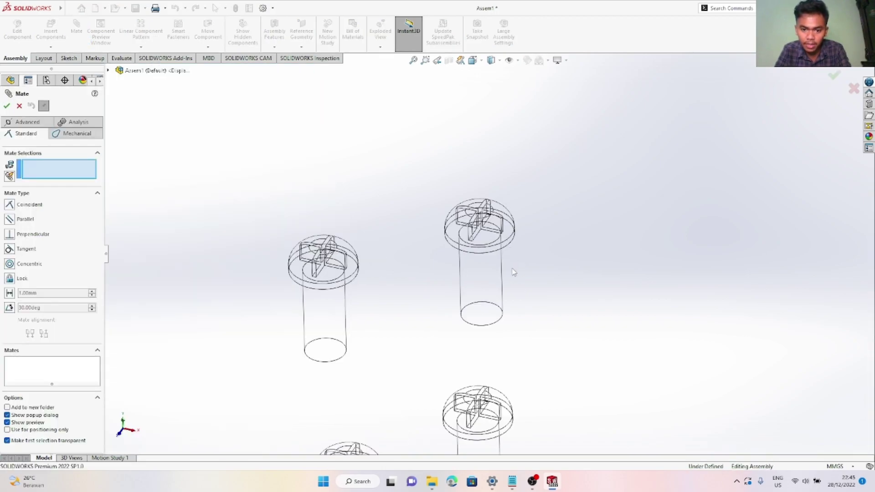
pyautogui.click(483, 276)
pyautogui.scroll(4, 476, 275)
pyautogui.scroll(3, 325, 236)
pyautogui.scroll(-10, 336, 218)
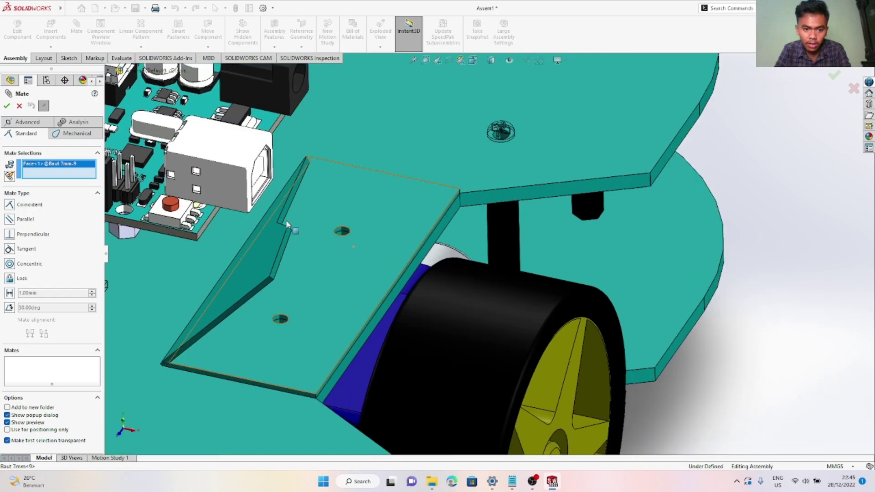
pyautogui.click(351, 222)
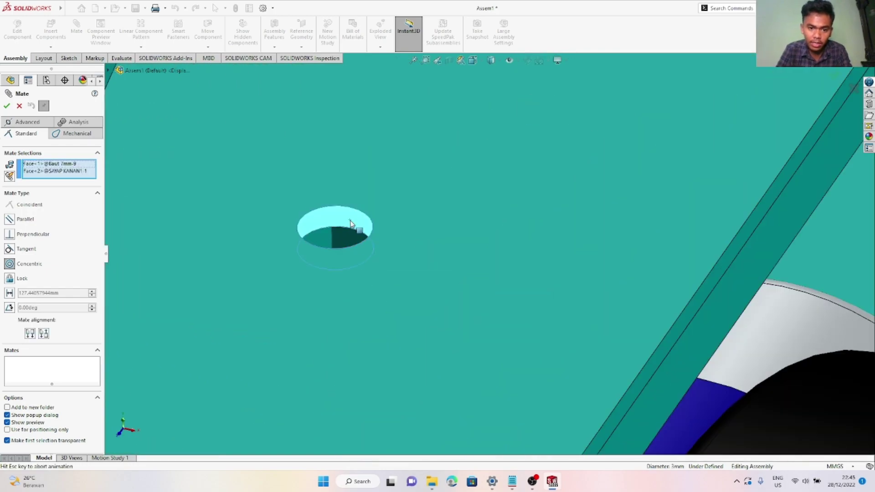
pyautogui.click(339, 200)
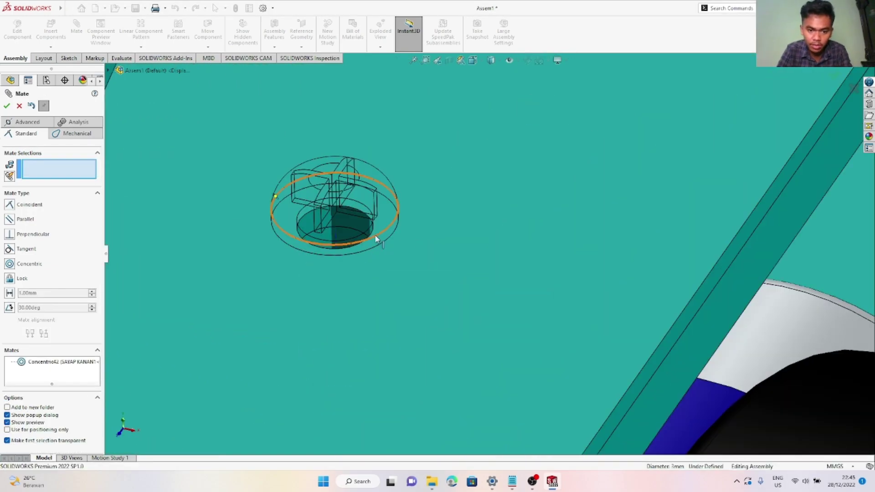
# Mate the shank of Baut 7mm-8 concentrically with the second mounting hole in the right wing (SAYAP KANAN1)
pyautogui.scroll(8, 592, 283)
pyautogui.scroll(-8, 695, 324)
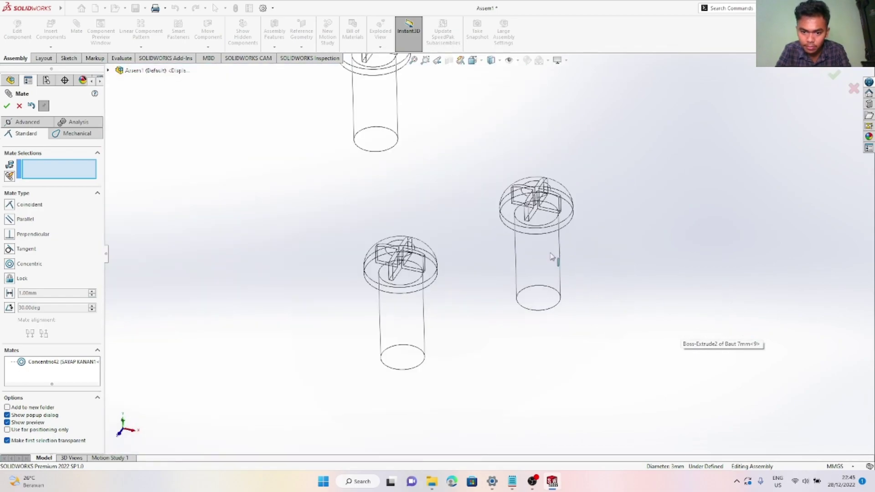
pyautogui.click(547, 255)
pyautogui.scroll(8, 456, 250)
pyautogui.scroll(-10, 210, 221)
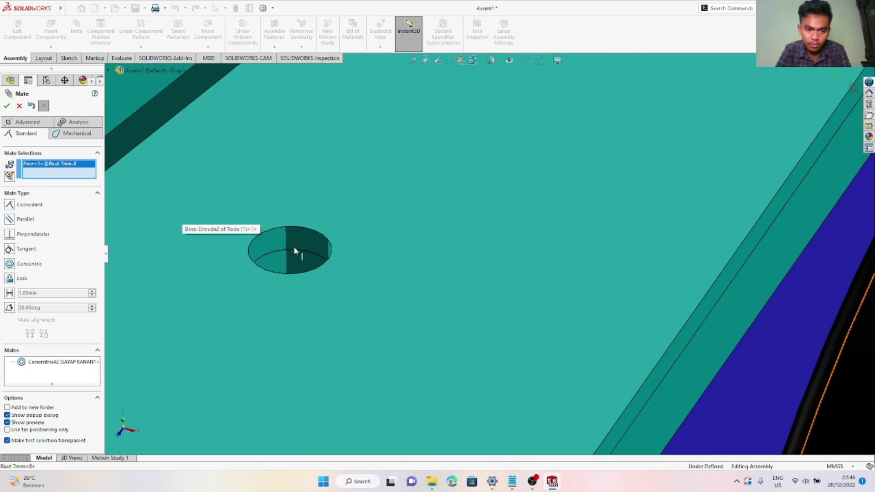
pyautogui.click(317, 245)
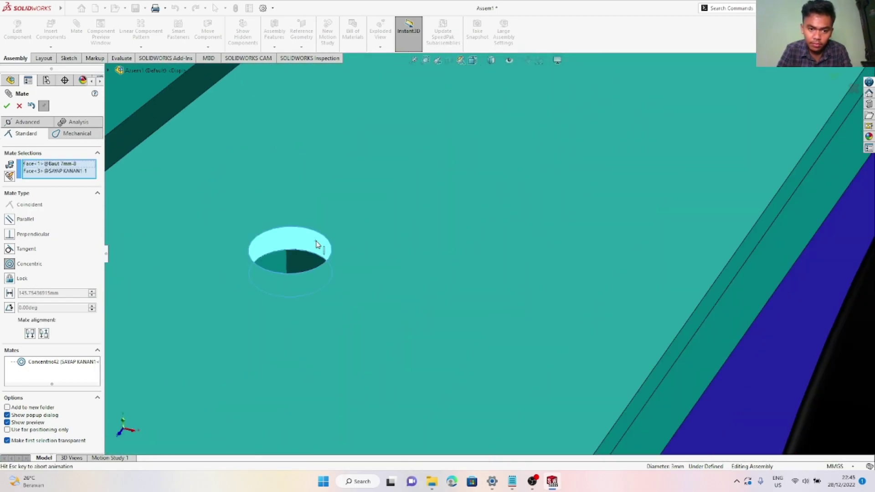
pyautogui.rightClick(316, 241)
# Mate the shank of Baut 7mm-10 concentrically with the left wing's (Sayap Kiri) mounting hole nearer the Arduino
pyautogui.scroll(8, 316, 241)
pyautogui.scroll(5, 696, 265)
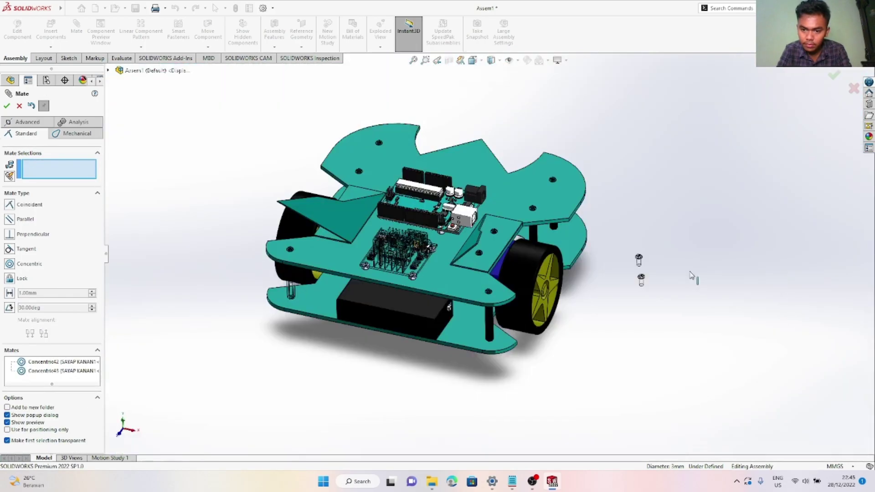
pyautogui.scroll(-10, 635, 254)
pyautogui.click(663, 191)
pyautogui.scroll(2, 462, 175)
pyautogui.scroll(10, 462, 176)
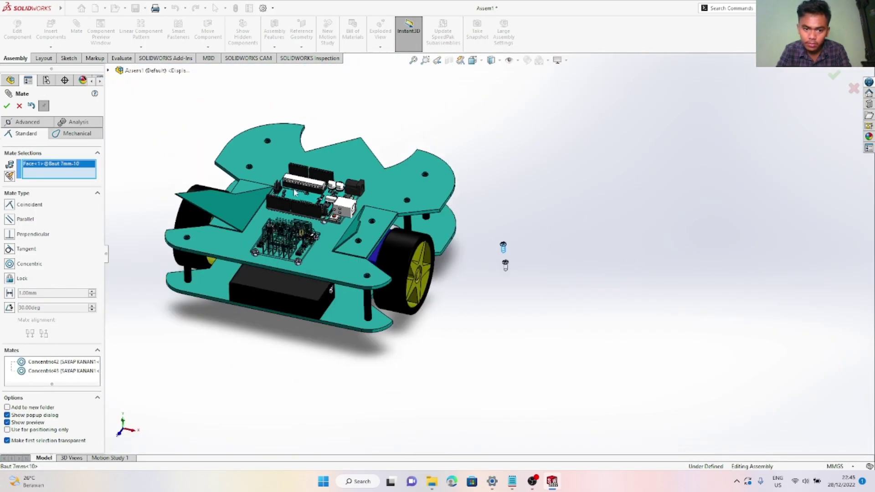
pyautogui.scroll(-5, 302, 221)
pyautogui.moveTo(269, 228)
pyautogui.mouseDown(button='middle')
pyautogui.moveTo(276, 244)
pyautogui.moveTo(287, 227)
pyautogui.mouseUp(button='middle')
pyautogui.scroll(-6, 237, 187)
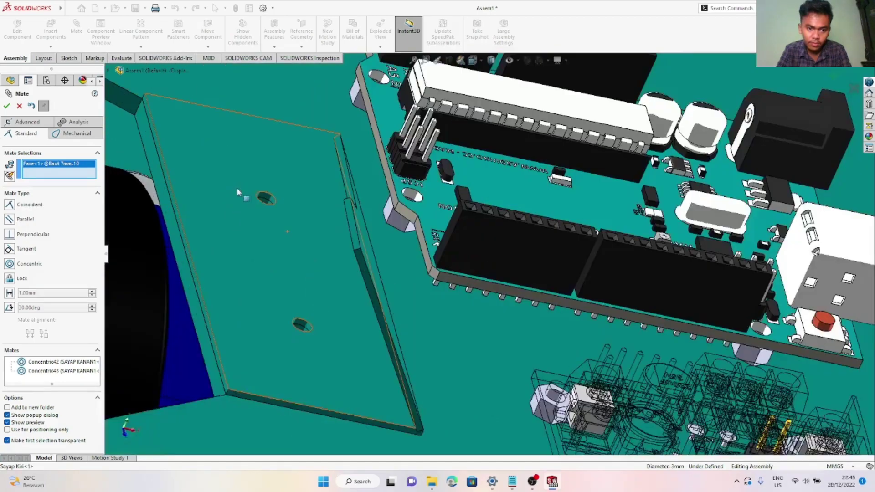
pyautogui.scroll(-4, 326, 212)
pyautogui.click(337, 212)
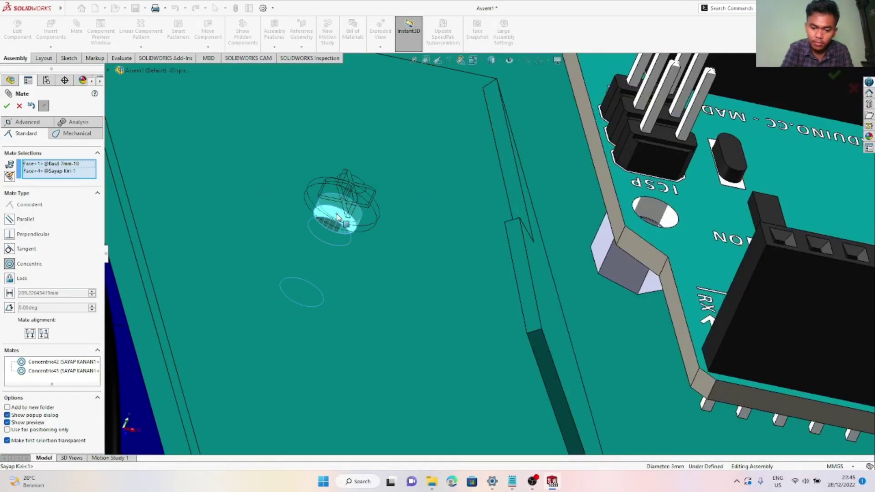
# Mate the shank of Baut 7mm-7 concentrically with the remaining mounting hole in the left wing (Sayap Kiri)
pyautogui.scroll(10, 691, 310)
pyautogui.scroll(-3, 643, 310)
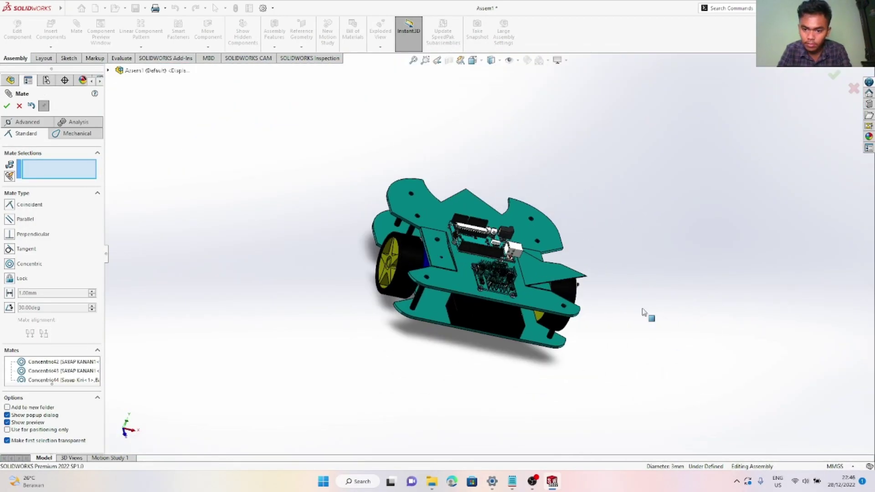
pyautogui.scroll(-5, 584, 292)
pyautogui.moveTo(569, 294); pyautogui.dragTo(534, 292, button='middle')
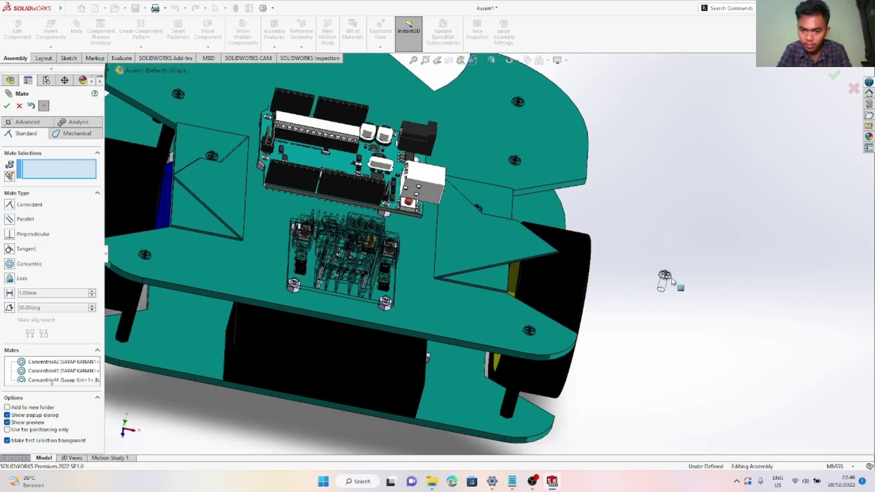
pyautogui.scroll(-5, 674, 284)
pyautogui.click(637, 271)
pyautogui.scroll(10, 638, 274)
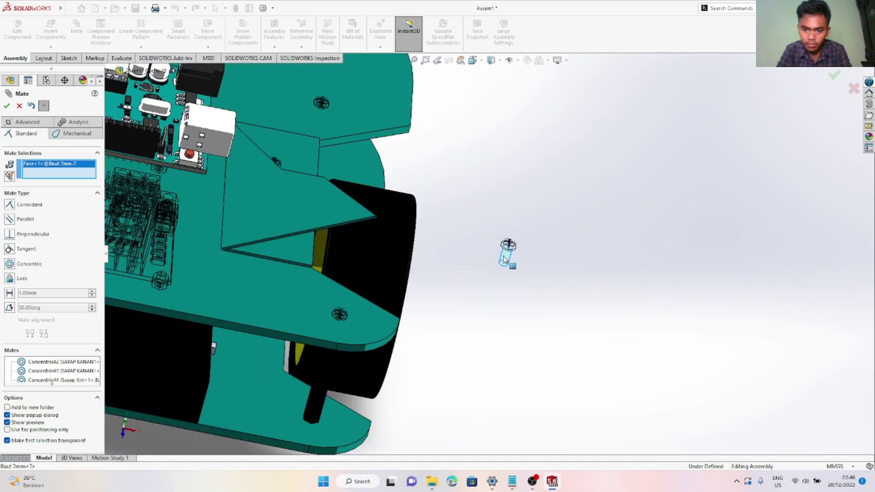
pyautogui.scroll(-15, 315, 216)
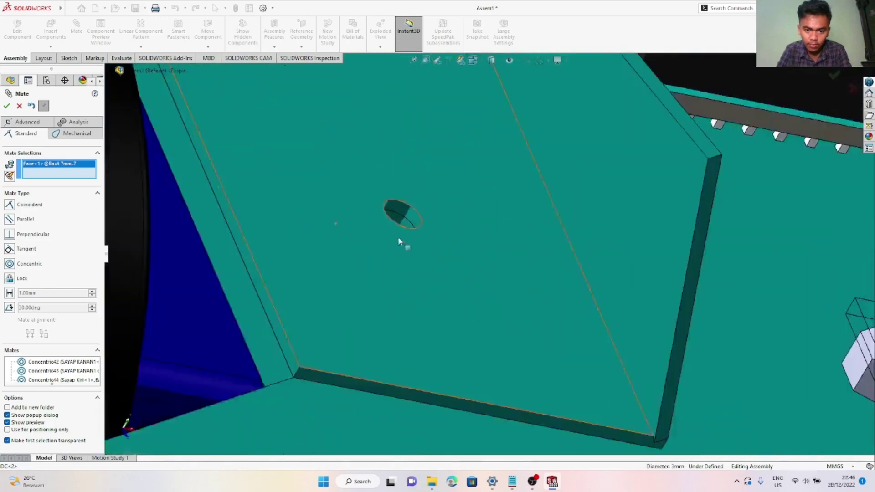
pyautogui.click(428, 201)
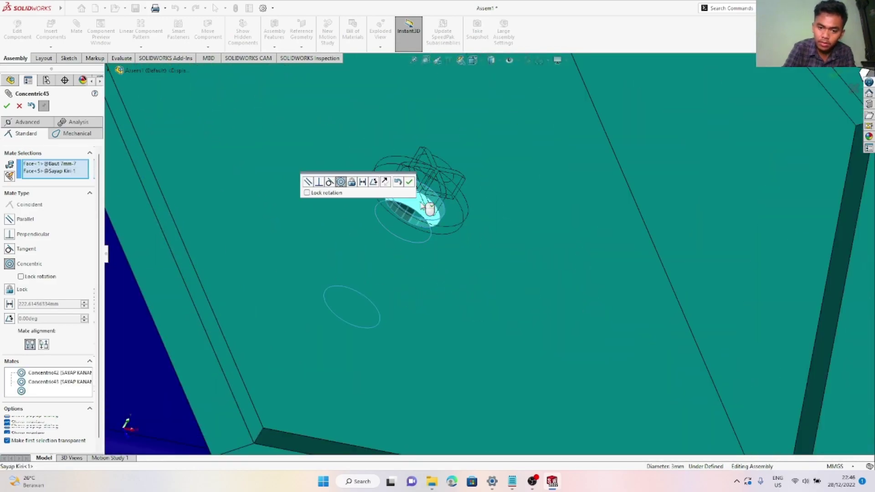
pyautogui.press('Return')
pyautogui.scroll(3, 417, 287)
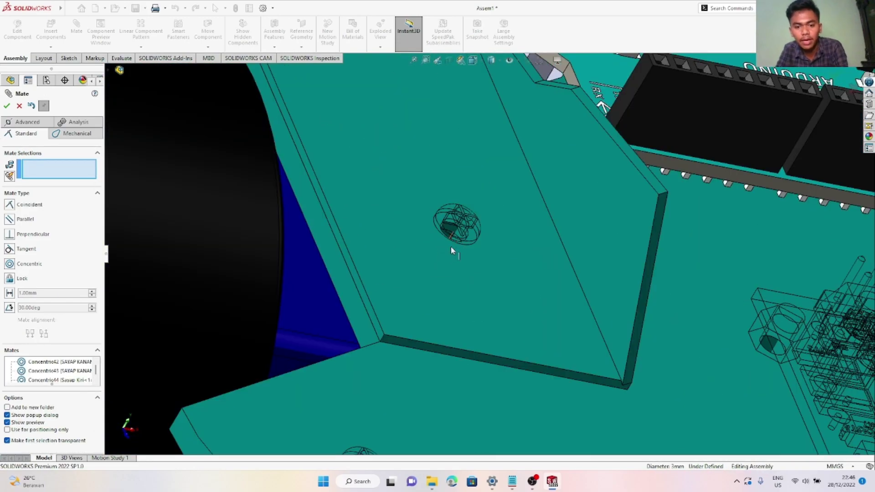
pyautogui.click(445, 255)
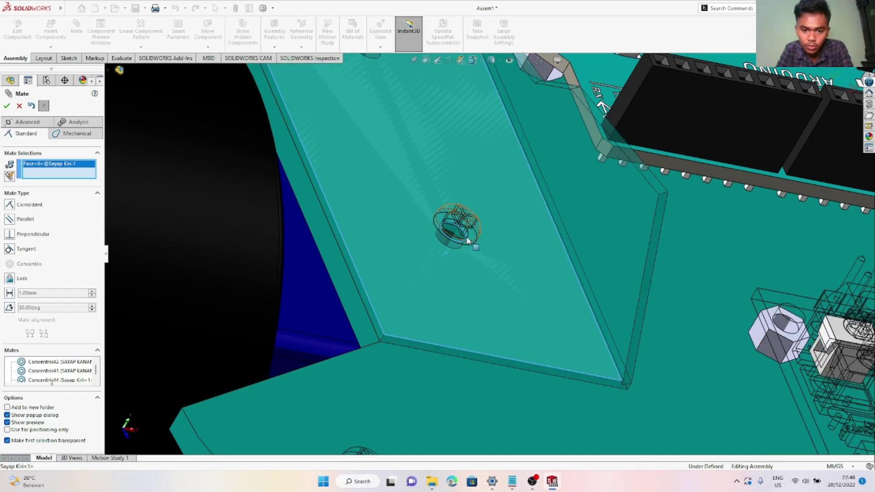
pyautogui.scroll(-5, 446, 254)
pyautogui.moveTo(452, 238); pyautogui.dragTo(474, 207, button='middle')
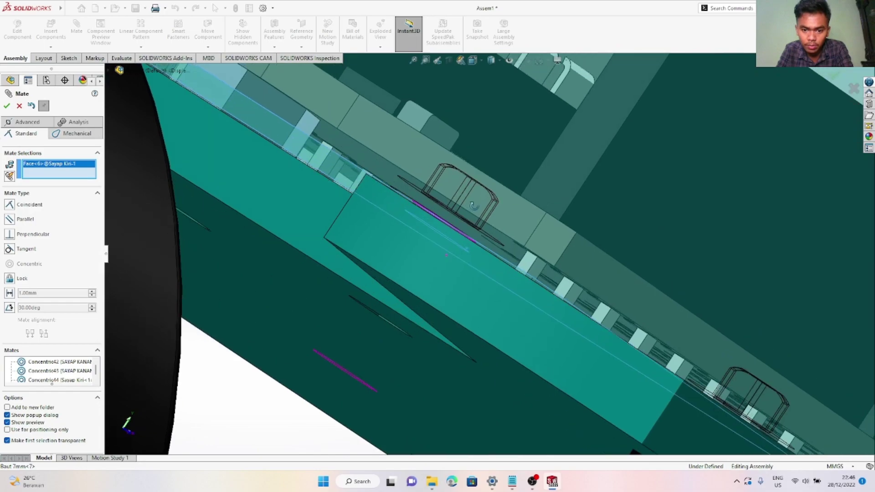
pyautogui.scroll(-6, 477, 233)
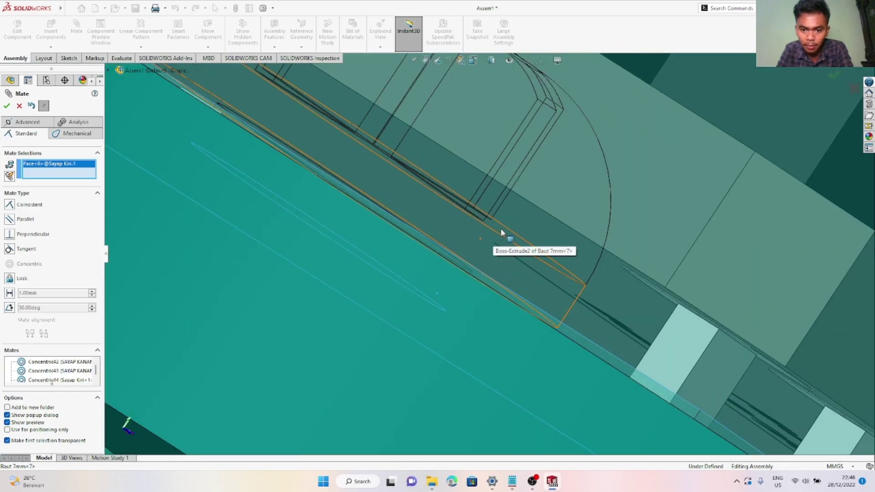
pyautogui.click(502, 228)
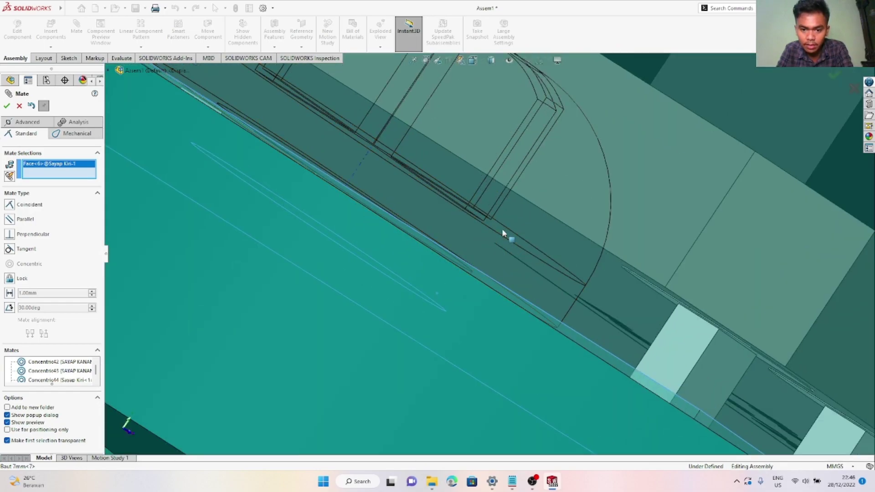
pyautogui.scroll(5, 502, 232)
pyautogui.moveTo(483, 247); pyautogui.dragTo(471, 260, button='middle')
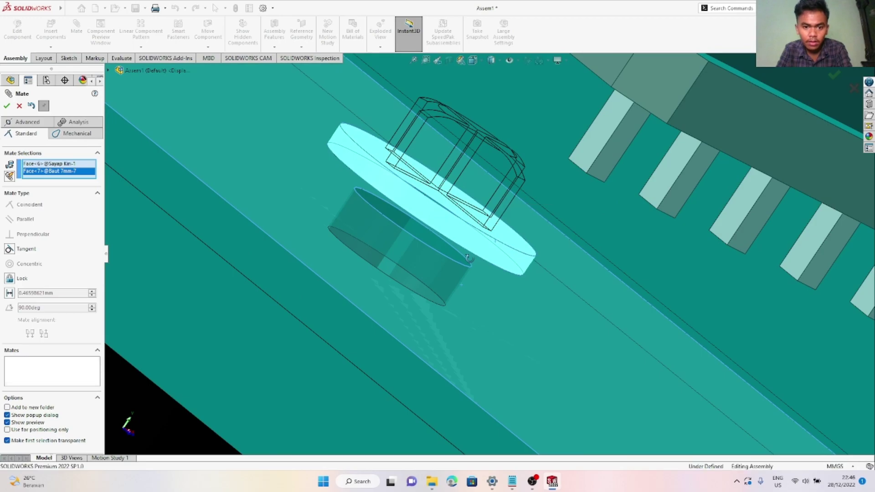
pyautogui.press('Escape')
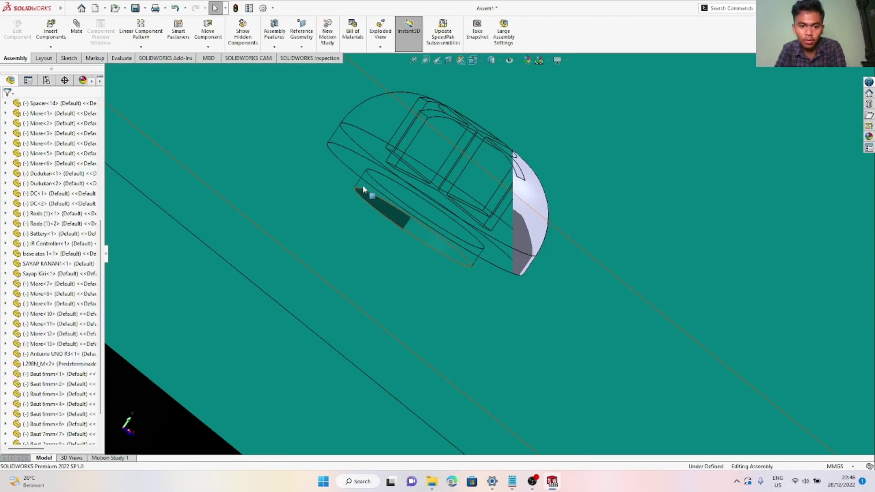
pyautogui.click(75, 23)
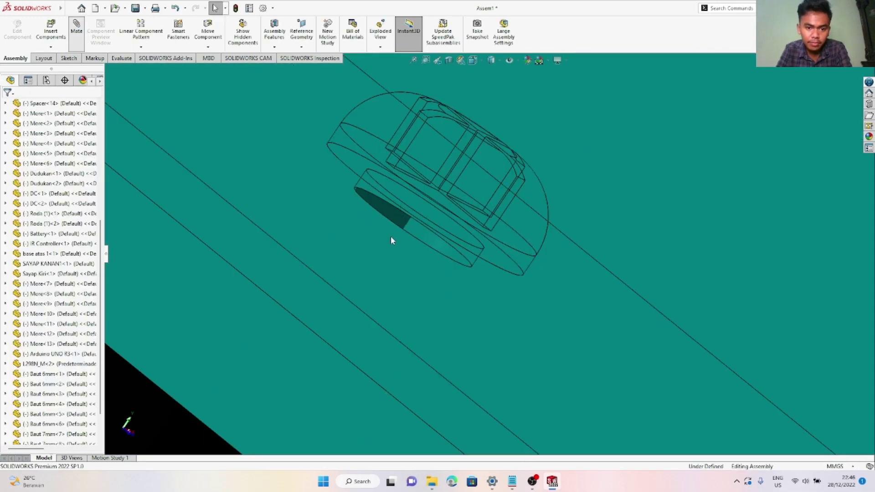
pyautogui.scroll(-3, 385, 241)
pyautogui.click(386, 249)
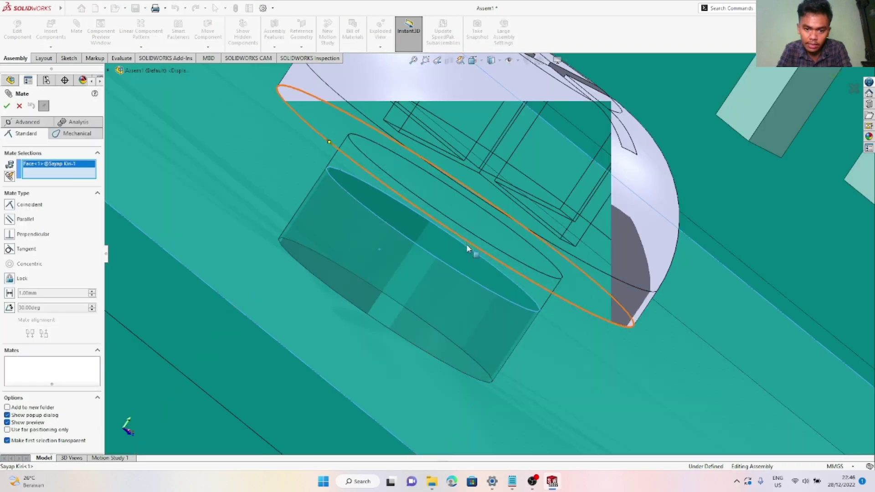
pyautogui.scroll(1, 493, 291)
pyautogui.press('Escape')
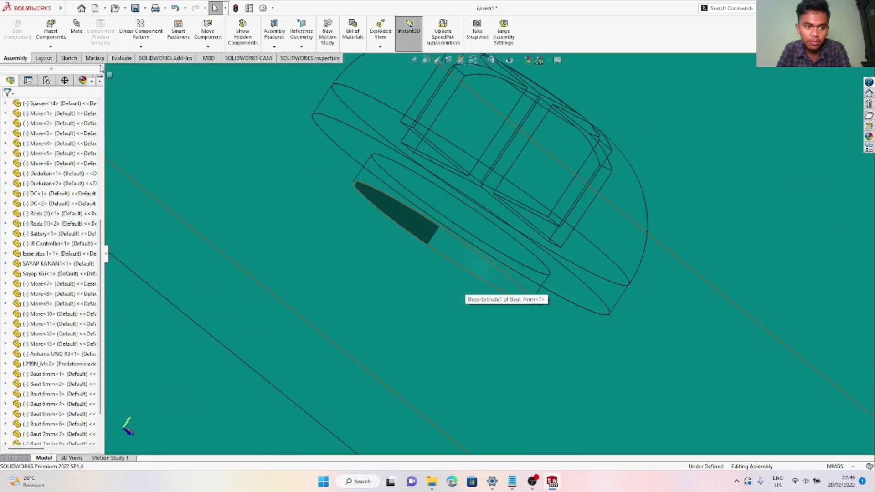
# Mate the underside of Baut 7mm-7's head coincident with the top face of the left wing (Sayap Kiri)
pyautogui.click(81, 34)
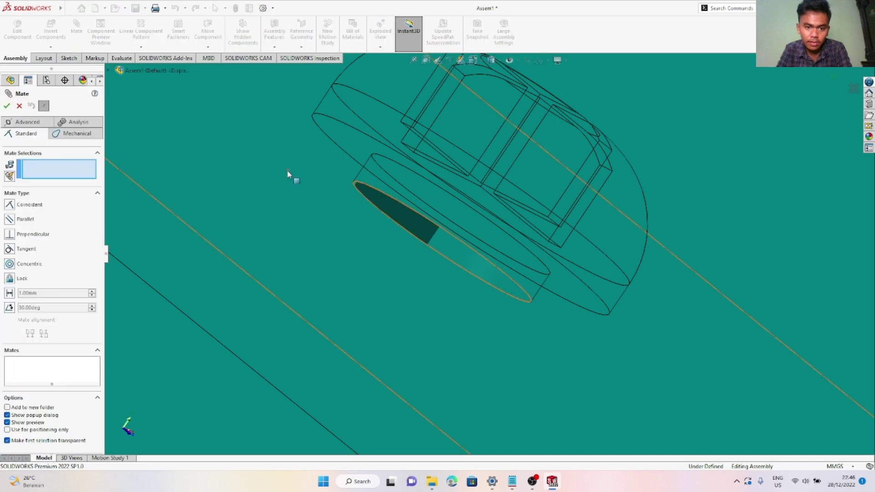
pyautogui.click(289, 174)
pyautogui.moveTo(398, 194); pyautogui.dragTo(414, 190, button='middle')
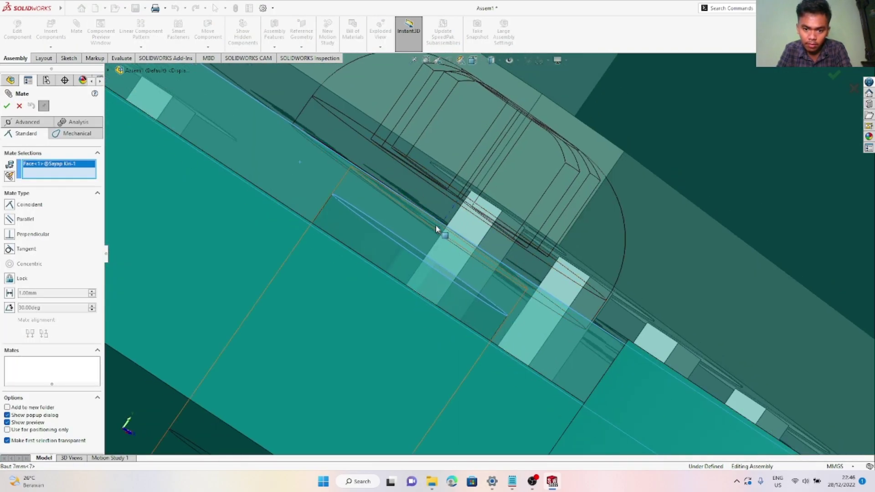
pyautogui.scroll(-2, 470, 244)
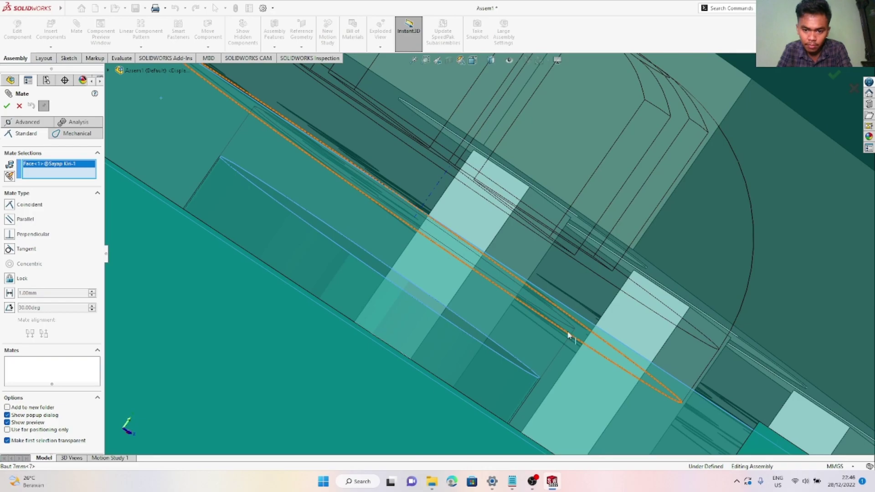
pyautogui.click(607, 356)
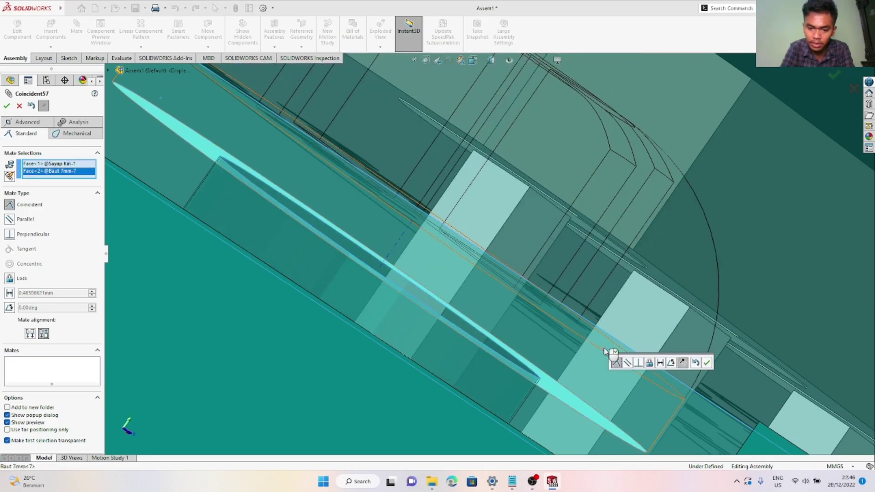
pyautogui.press('Return')
# Mate the underside of Baut 7mm-10's head coincident with the left wing's (Sayap Kiri) top face
pyautogui.scroll(12, 416, 202)
pyautogui.scroll(-5, 581, 327)
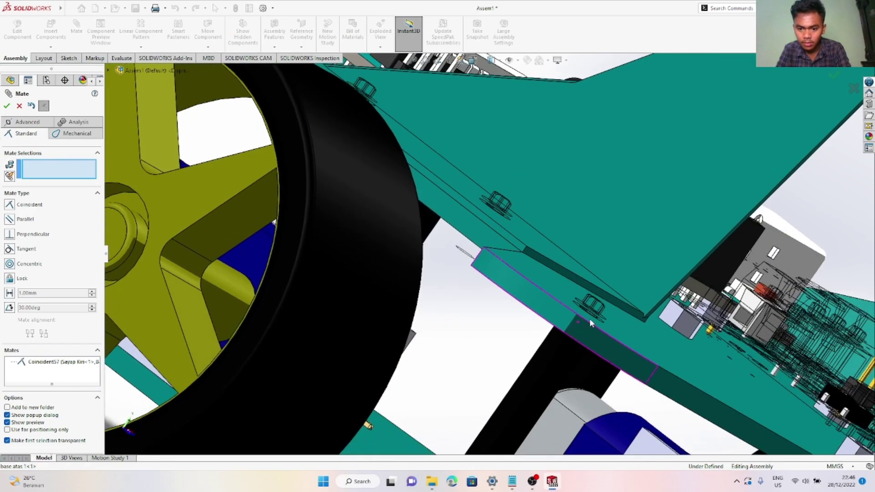
pyautogui.scroll(3, 469, 210)
pyautogui.moveTo(440, 186); pyautogui.dragTo(437, 202, button='middle')
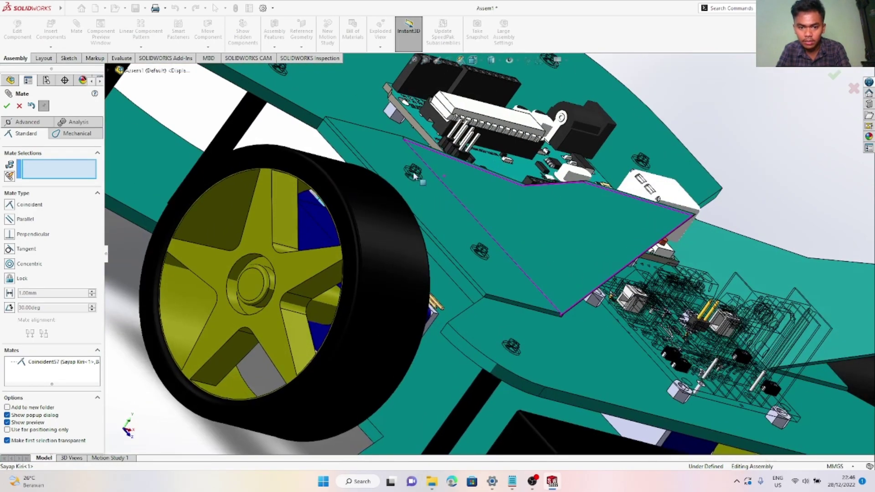
pyautogui.scroll(-8, 414, 177)
pyautogui.click(433, 186)
pyautogui.moveTo(474, 173); pyautogui.dragTo(515, 195, button='middle')
pyautogui.scroll(-3, 389, 140)
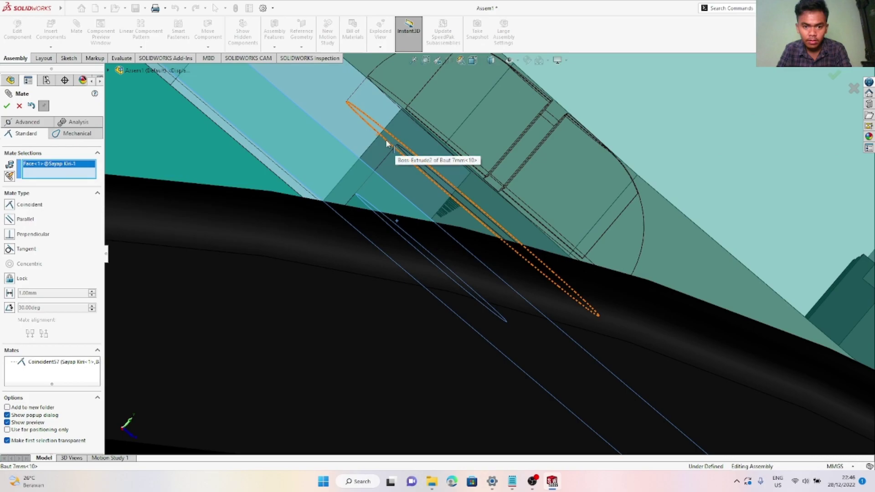
pyautogui.click(391, 139)
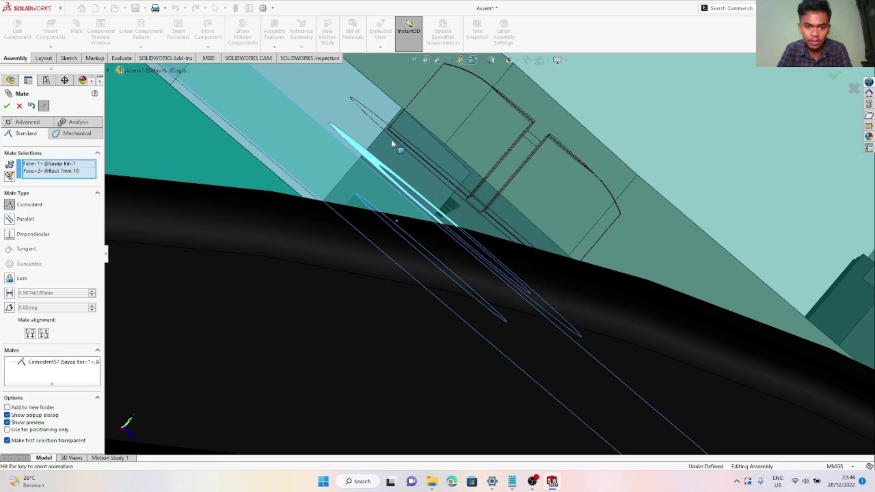
pyautogui.press('Return')
# Mate the underside of Baut 7mm-8's head coincident with the top face of the right wing (SAYAP KANAN1)
pyautogui.scroll(10, 531, 270)
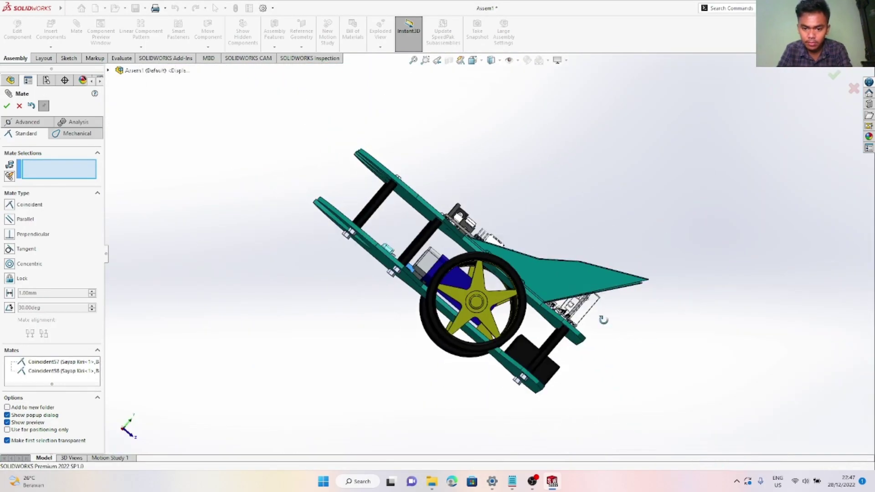
pyautogui.moveTo(602, 319); pyautogui.dragTo(510, 292, button='middle')
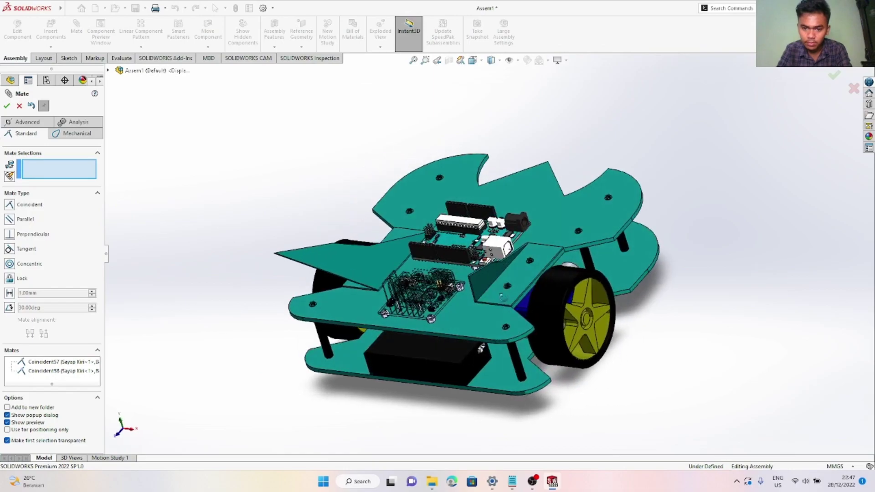
pyautogui.scroll(-6, 510, 292)
pyautogui.scroll(-4, 503, 288)
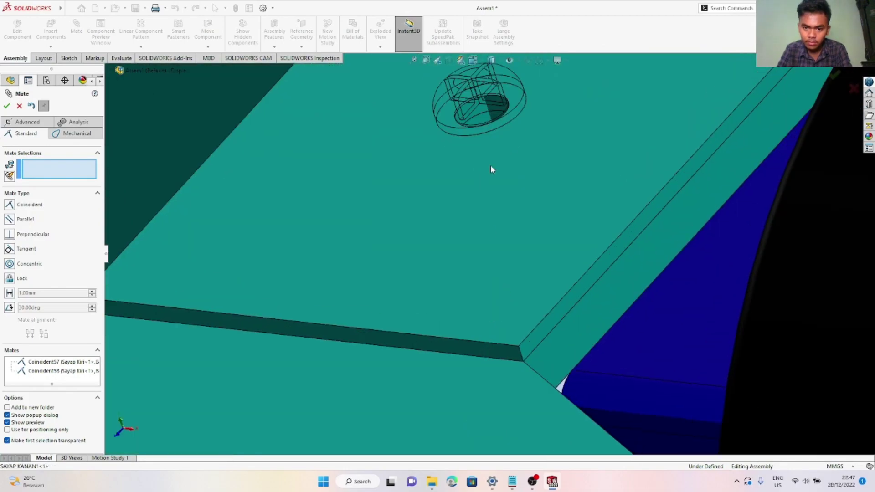
pyautogui.click(490, 165)
pyautogui.scroll(-5, 486, 146)
pyautogui.moveTo(483, 132); pyautogui.dragTo(482, 75, button='middle')
pyautogui.scroll(-3, 547, 107)
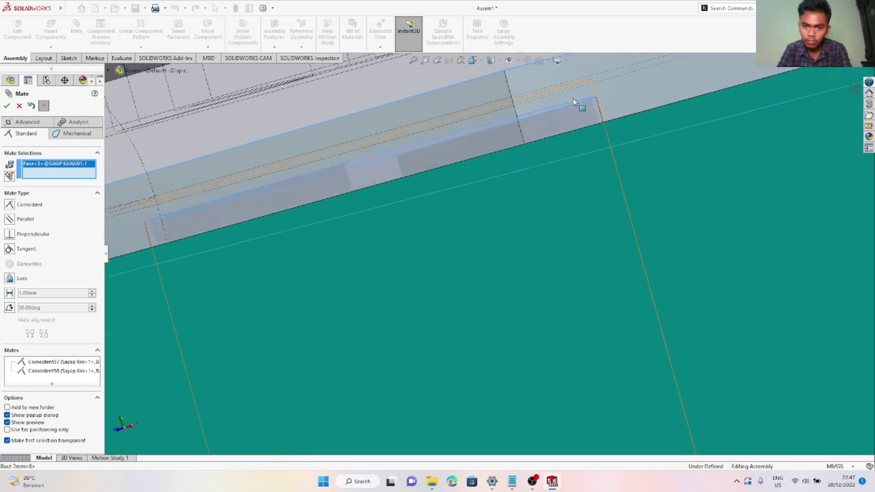
pyautogui.click(643, 61)
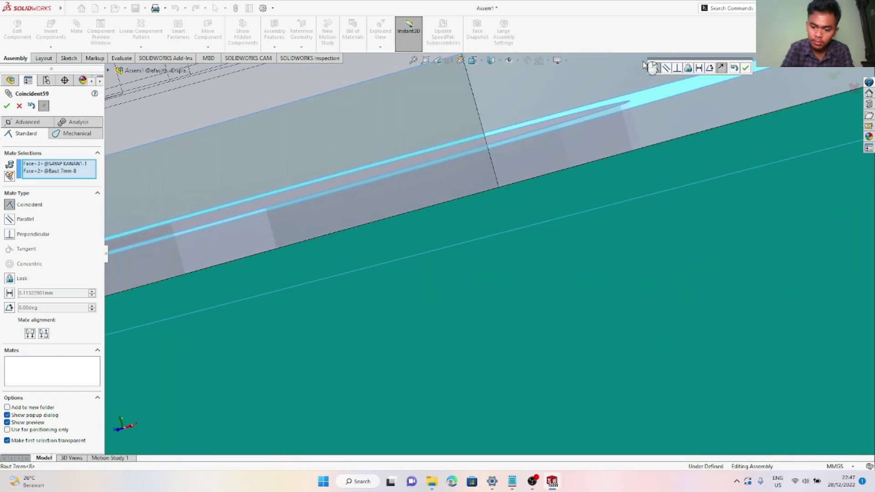
pyautogui.press('Return')
# Mate the underside of Baut 7mm-9's head coincident with the right wing's (SAYAP KANAN1) top face and finish mating
pyautogui.scroll(10, 663, 82)
pyautogui.scroll(8, 688, 117)
pyautogui.moveTo(705, 149); pyautogui.dragTo(657, 168, button='middle')
pyautogui.scroll(-5, 657, 167)
pyautogui.moveTo(728, 158); pyautogui.dragTo(537, 169, button='middle')
pyautogui.scroll(-6, 525, 201)
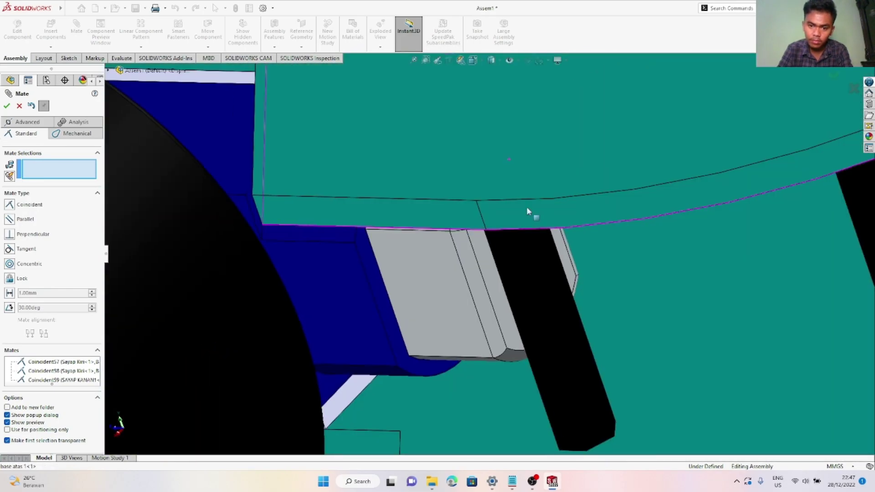
pyautogui.scroll(5, 531, 115)
pyautogui.scroll(-4, 514, 123)
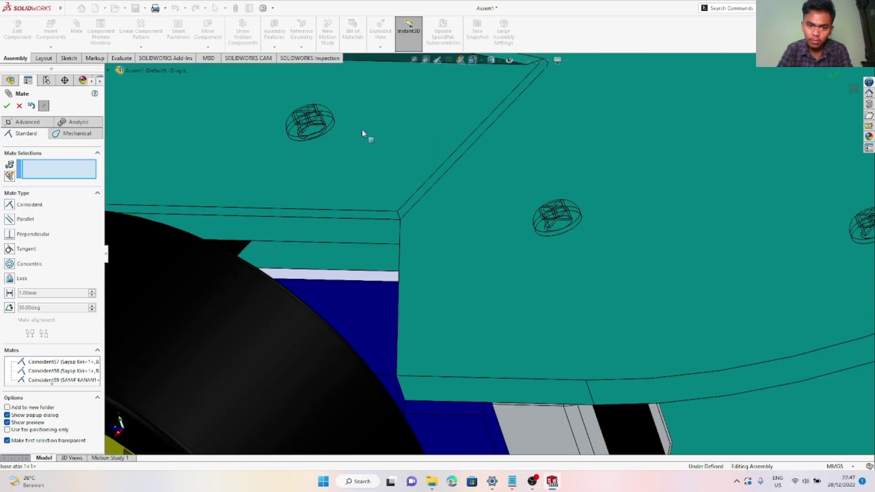
pyautogui.scroll(-4, 356, 136)
pyautogui.click(311, 188)
pyautogui.moveTo(306, 180); pyautogui.dragTo(299, 201, button='middle')
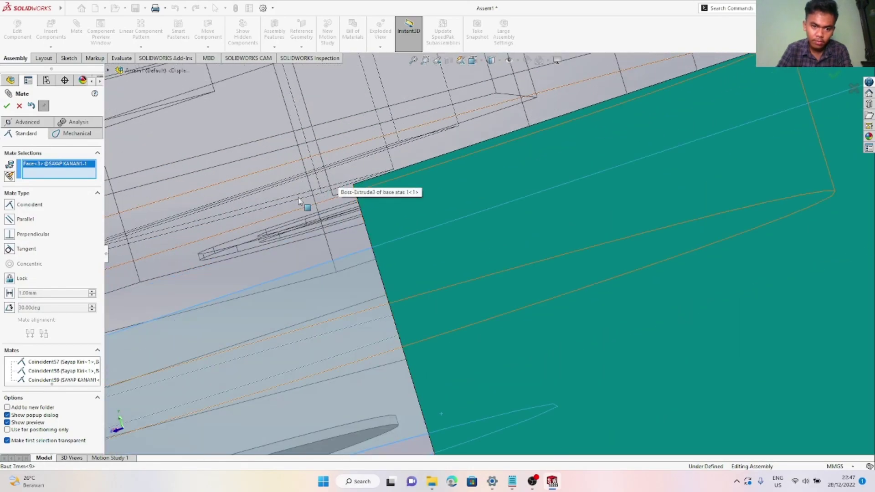
pyautogui.scroll(10, 344, 201)
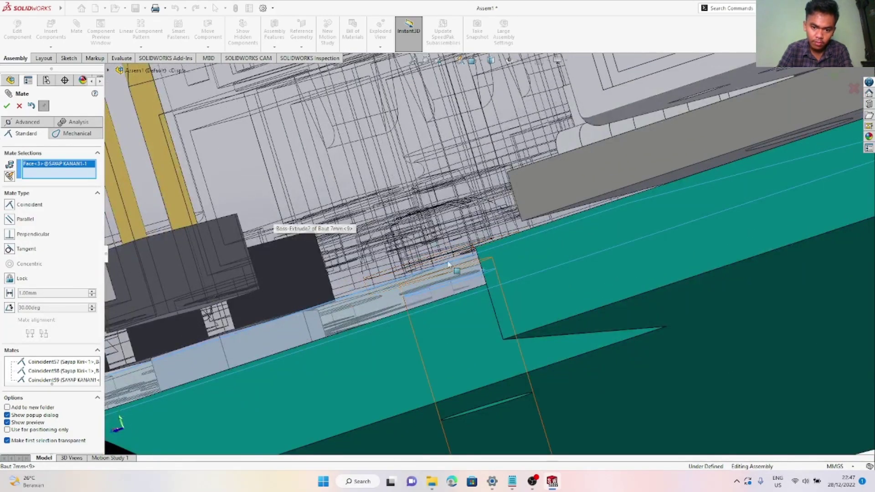
pyautogui.scroll(-5, 449, 265)
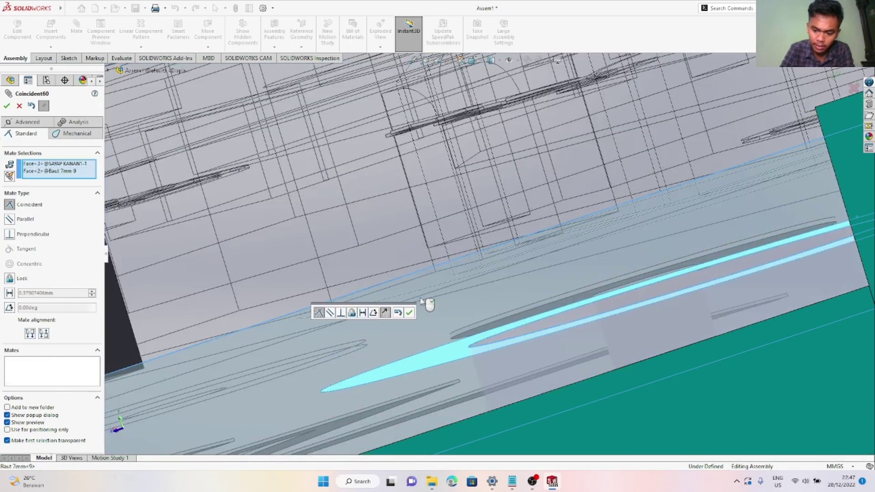
pyautogui.click(420, 301)
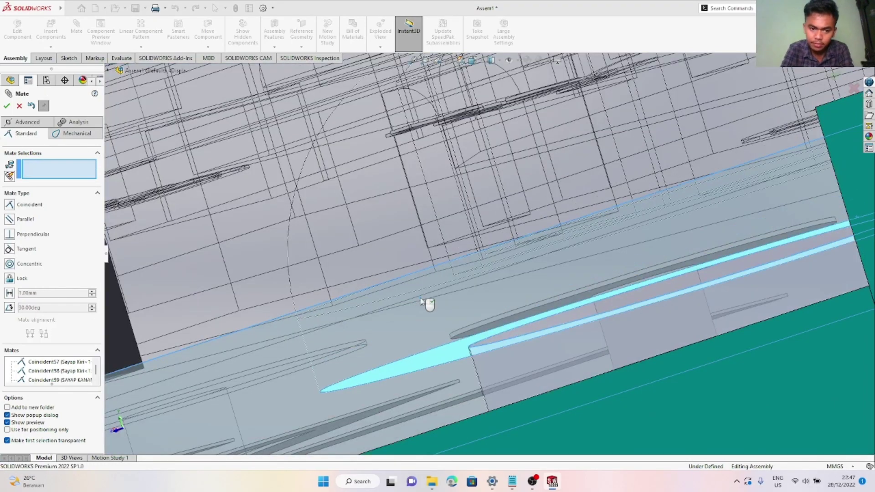
pyautogui.press('Escape')
# Insert the Baaut 10.51mm L298N bolt in the empty space beside the L298N module and duplicate it to make four bolts
pyautogui.scroll(5, 426, 288)
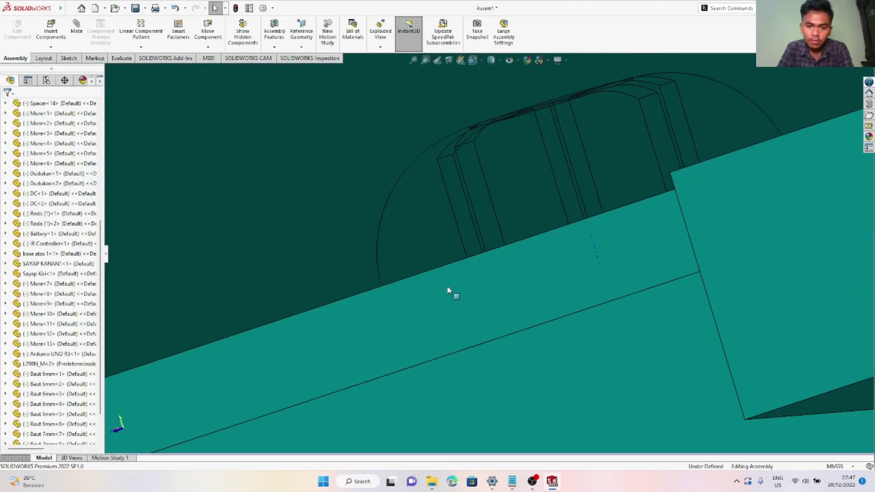
pyautogui.scroll(6, 460, 289)
pyautogui.moveTo(629, 279); pyautogui.dragTo(667, 353, button='middle')
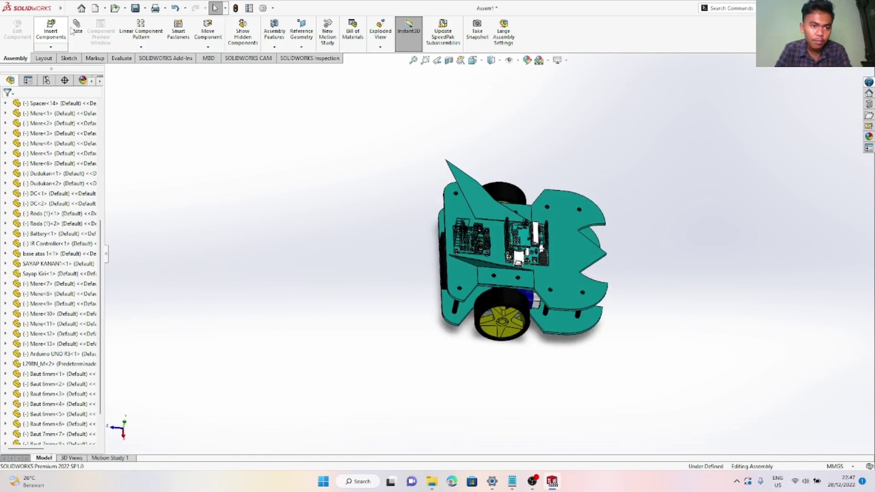
pyautogui.click(51, 31)
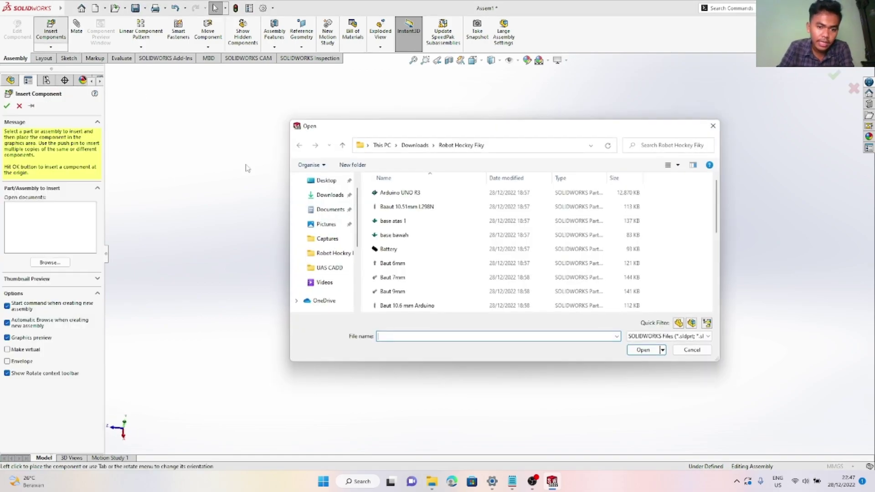
pyautogui.scroll(-2, 432, 278)
pyautogui.scroll(-2, 432, 278)
pyautogui.scroll(5, 432, 277)
pyautogui.click(436, 215)
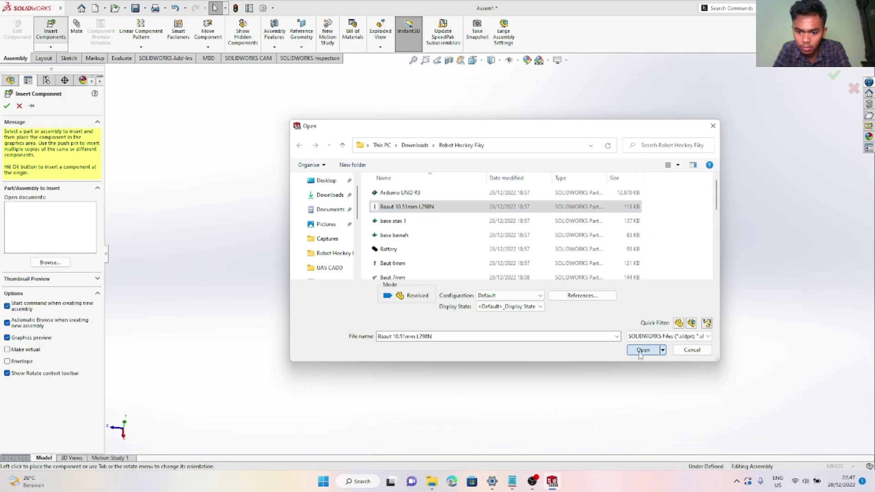
pyautogui.click(658, 352)
pyautogui.scroll(-5, 404, 242)
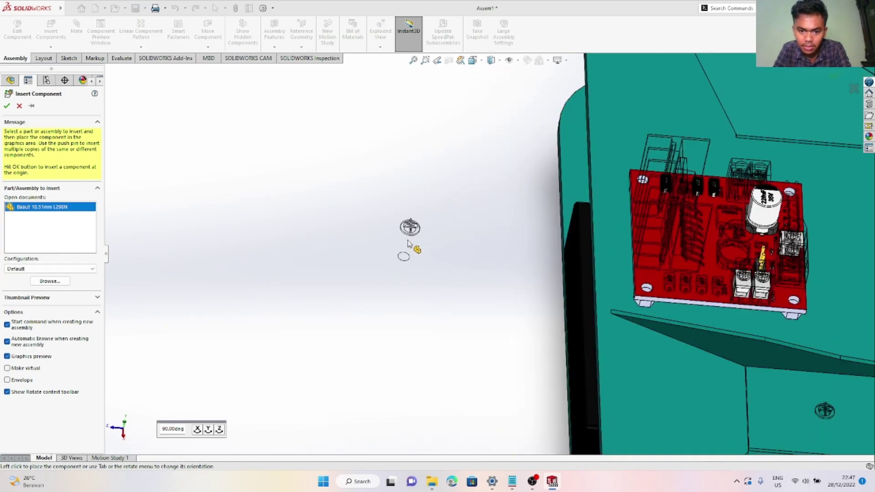
pyautogui.click(462, 286)
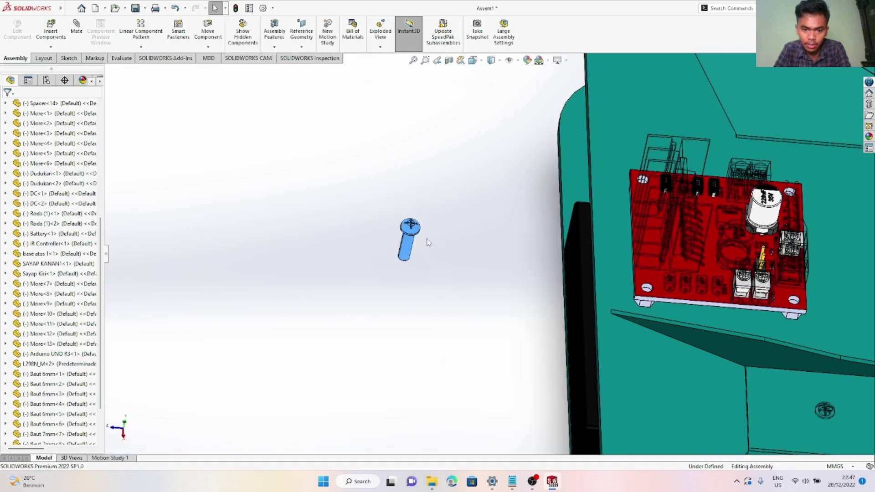
pyautogui.click(452, 227)
pyautogui.hotkey('ctrl', 'v')
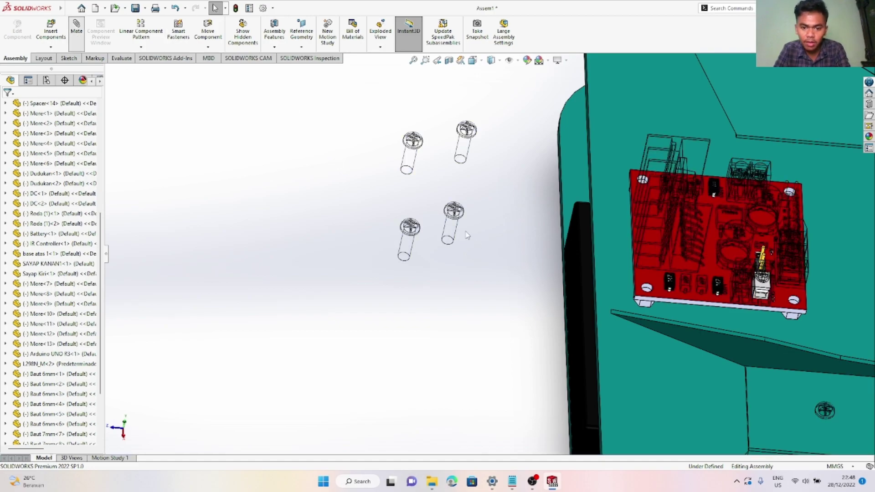
# Mate Baaut 10.51mm L298N-2's shank concentric with the L298N module's corner hole between the heat sink and the M7 diodes
pyautogui.scroll(-5, 470, 234)
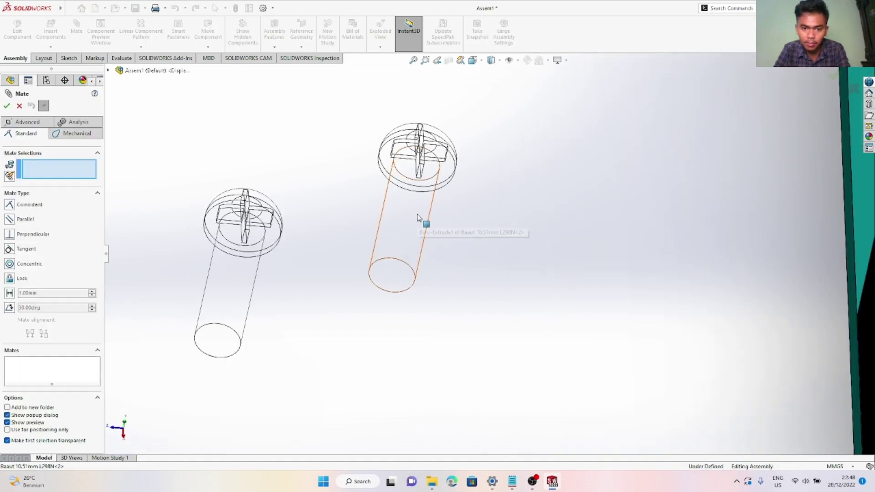
pyautogui.click(418, 218)
pyautogui.scroll(5, 470, 235)
pyautogui.scroll(-8, 517, 244)
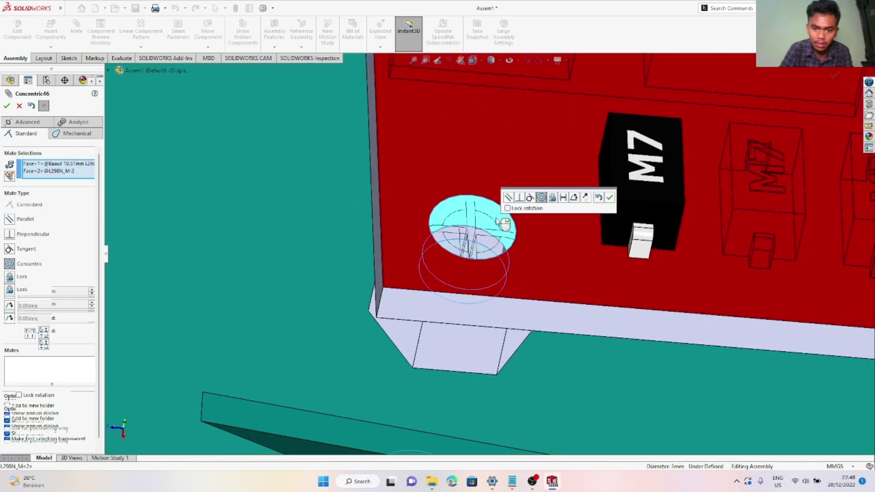
pyautogui.rightClick(496, 218)
# Mate Baaut 10.51mm L298N-1's shank concentric with the L298N module's corner hole beside the +12V marking
pyautogui.scroll(10, 291, 228)
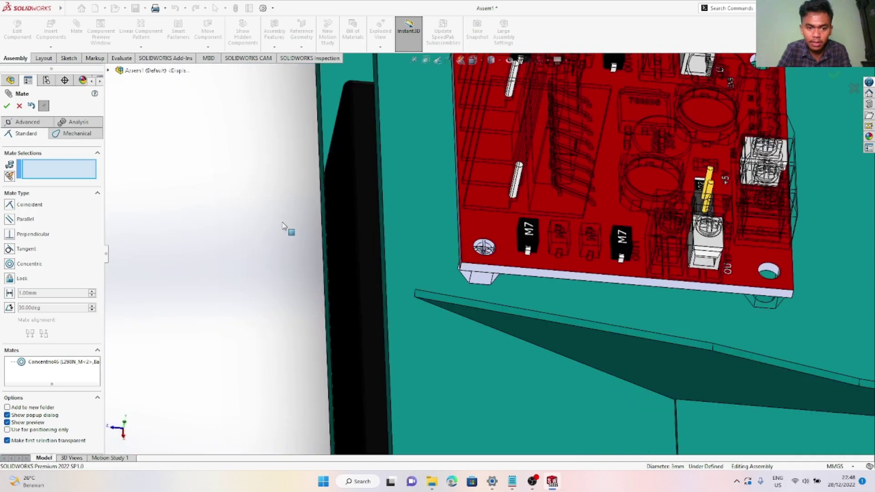
pyautogui.scroll(-8, 365, 237)
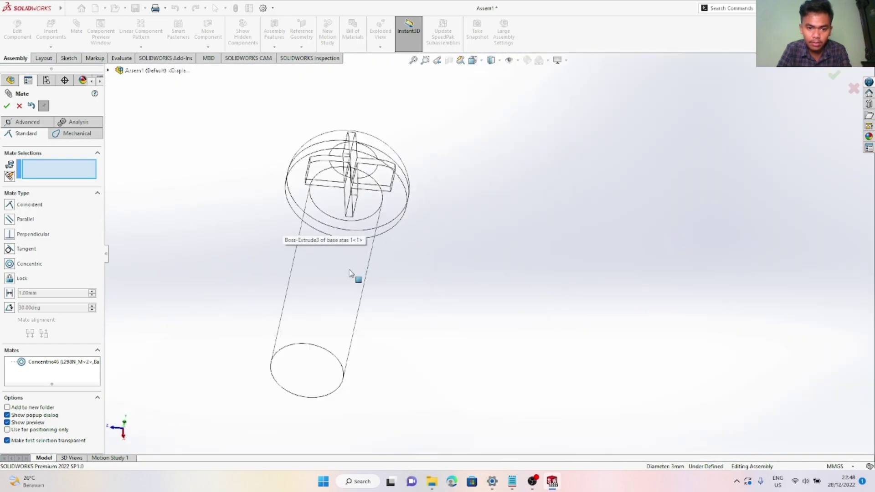
pyautogui.click(356, 275)
pyautogui.scroll(8, 532, 321)
pyautogui.scroll(-8, 719, 298)
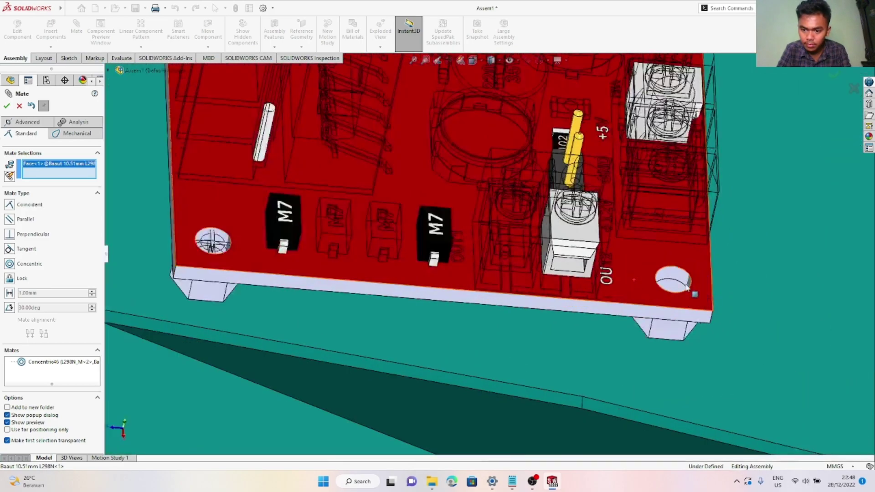
pyautogui.click(634, 255)
pyautogui.press('Return')
# Mate Baaut 10.51mm L298N-3's shank concentric with the L298N module's corner hole behind the heat sink
pyautogui.scroll(10, 303, 182)
pyautogui.scroll(-8, 321, 179)
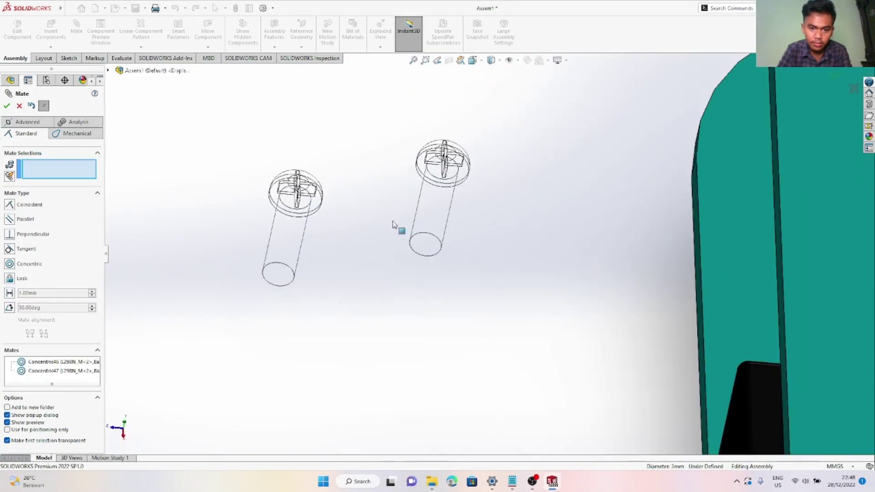
pyautogui.click(490, 209)
pyautogui.scroll(8, 662, 236)
pyautogui.scroll(-10, 621, 260)
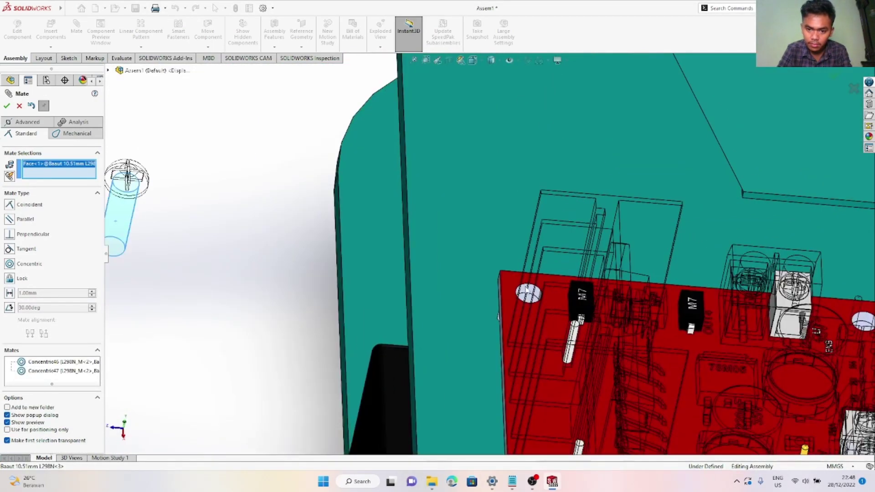
pyautogui.click(502, 297)
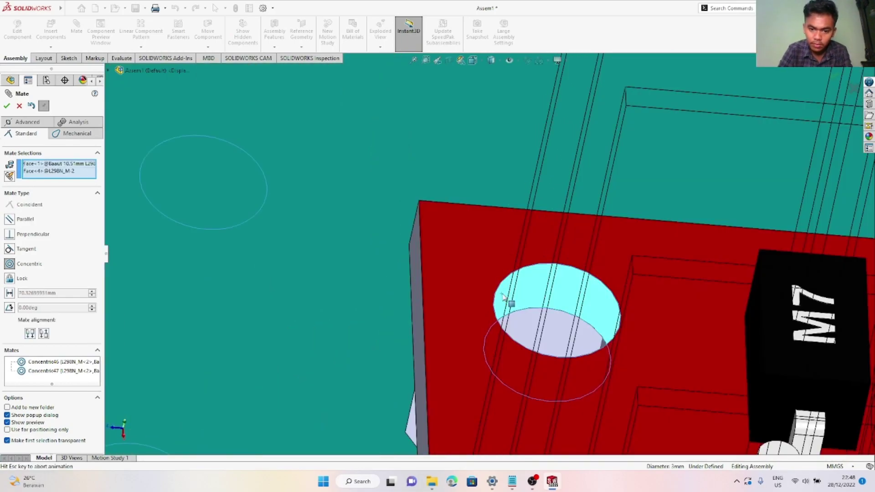
pyautogui.rightClick(512, 300)
# Mate Baaut 10.51mm L298N-4's shank concentric with the remaining L298N corner hole near the OUT3 marking and finish mating
pyautogui.scroll(12, 440, 272)
pyautogui.scroll(-5, 275, 254)
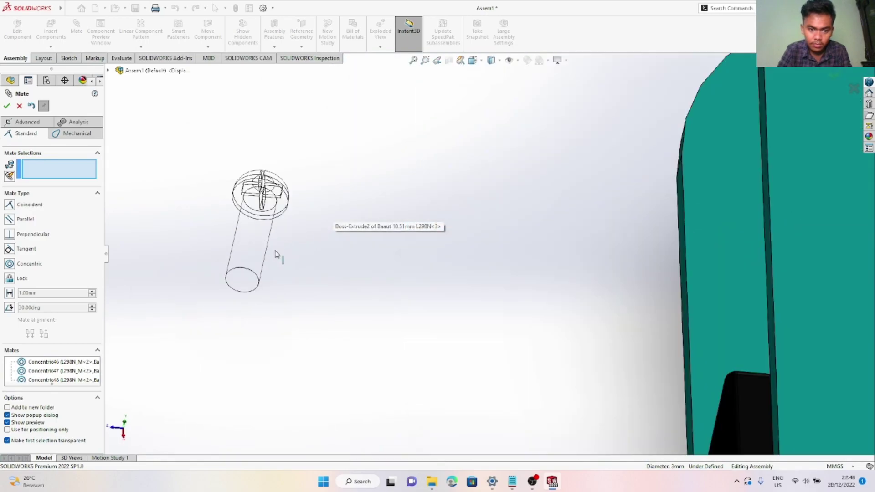
pyautogui.scroll(5, 478, 287)
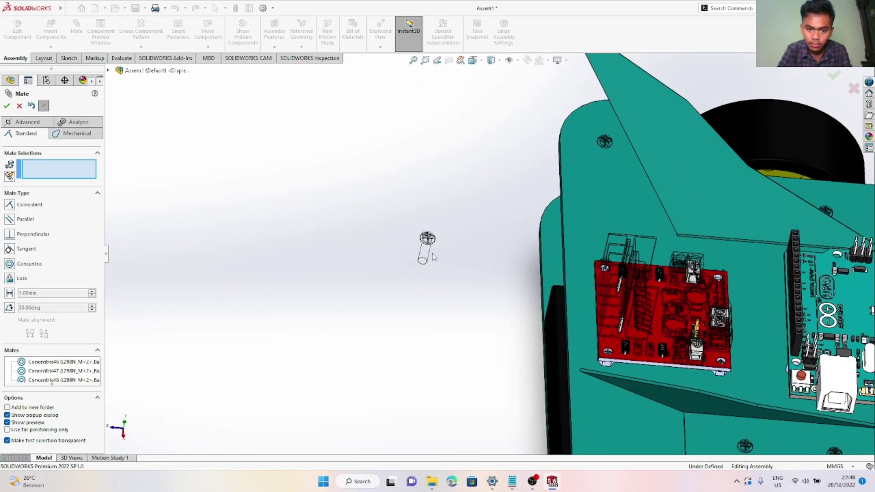
pyautogui.scroll(-10, 432, 257)
pyautogui.click(433, 258)
pyautogui.scroll(8, 738, 299)
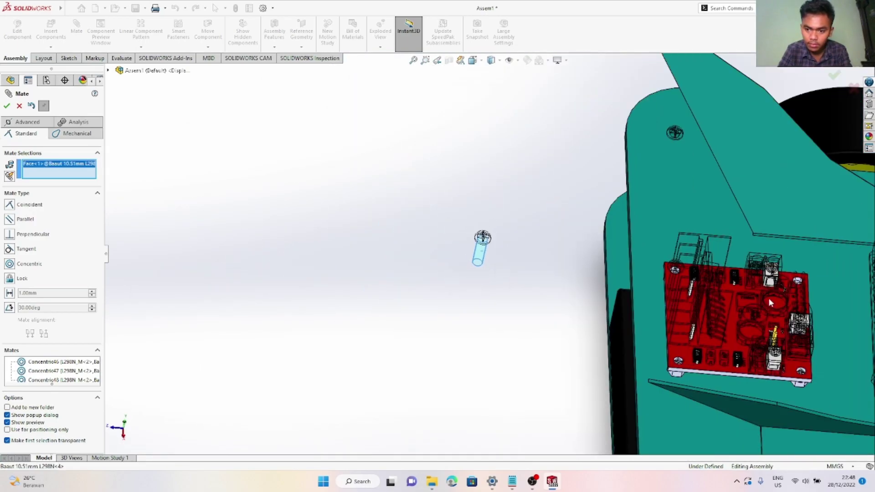
pyautogui.scroll(-6, 759, 275)
pyautogui.scroll(-10, 759, 280)
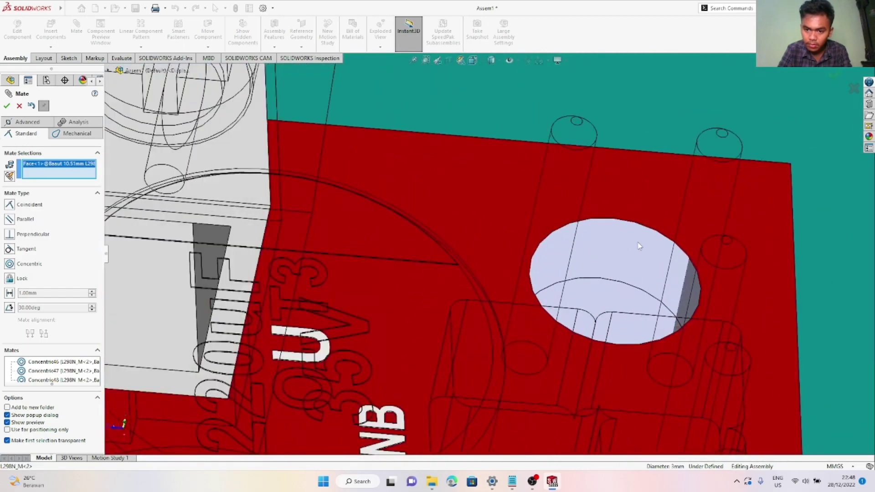
pyautogui.click(640, 246)
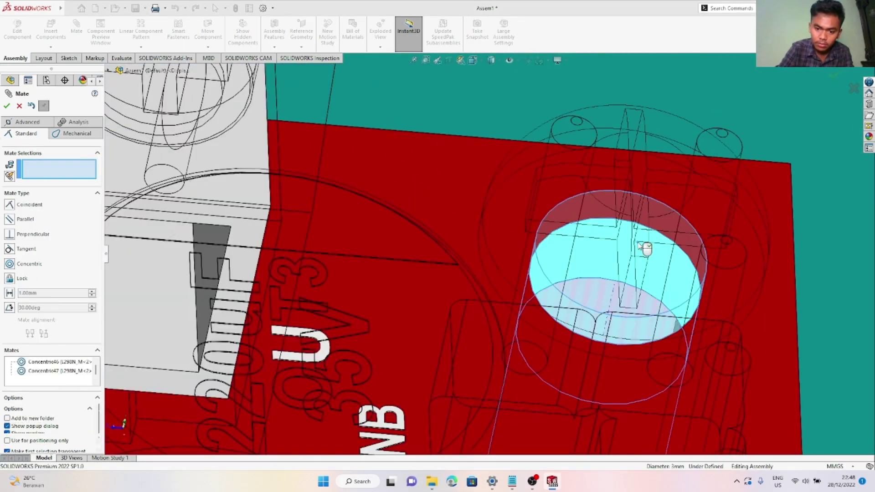
pyautogui.scroll(12, 594, 311)
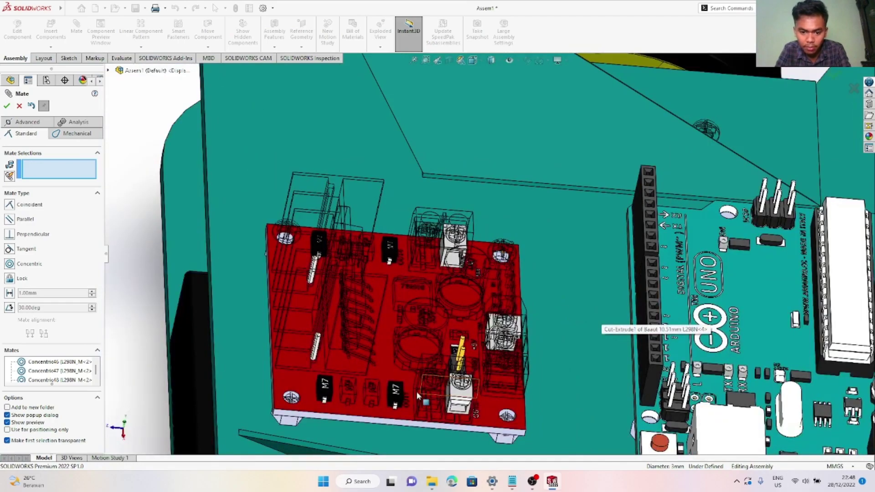
pyautogui.press('Escape')
# Pull Baaut 10.51mm L298N-2 and L298N-1 up out of their holes so their heads stand above the L298N board
pyautogui.scroll(-3, 296, 399)
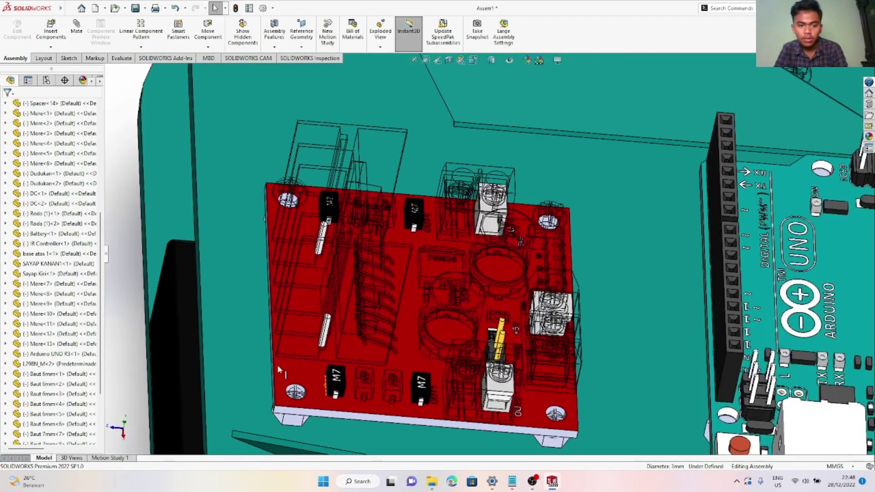
pyautogui.scroll(-5, 295, 401)
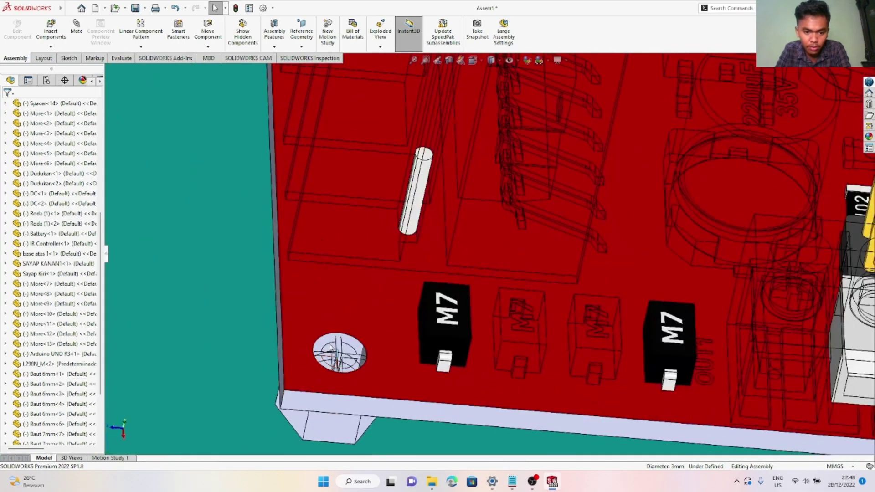
pyautogui.moveTo(334, 317); pyautogui.dragTo(350, 255)
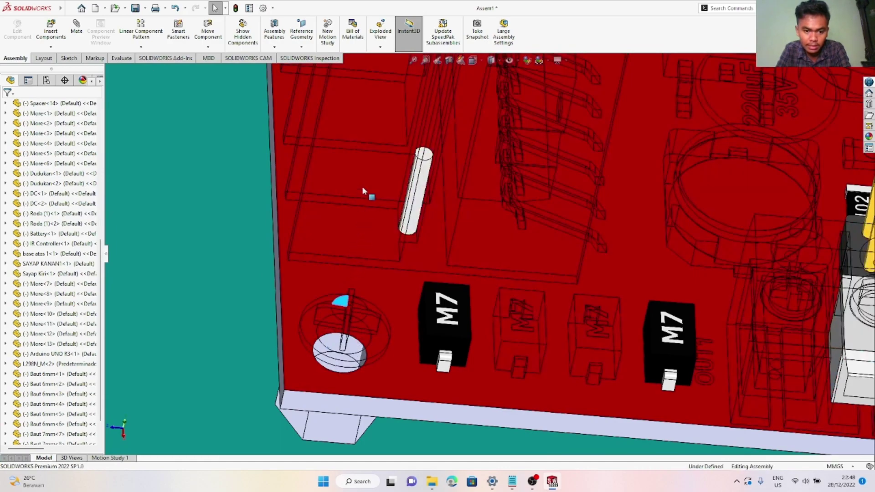
pyautogui.scroll(5, 630, 326)
pyautogui.scroll(-5, 604, 296)
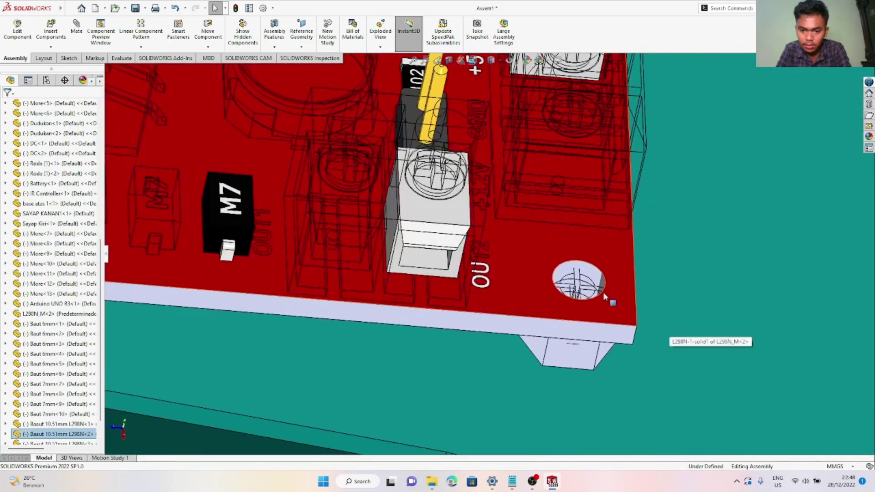
pyautogui.click(586, 290)
pyautogui.moveTo(594, 179); pyautogui.dragTo(602, 162)
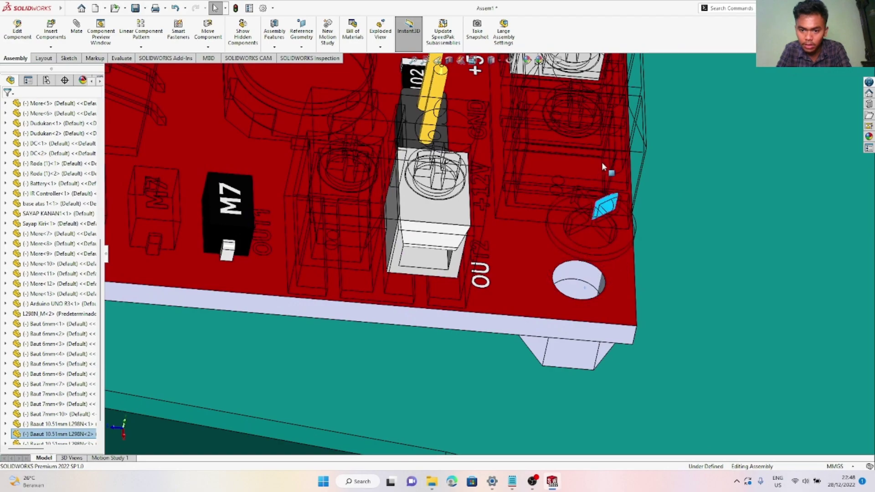
pyautogui.scroll(6, 596, 114)
pyautogui.scroll(-4, 524, 131)
pyautogui.scroll(5, 498, 135)
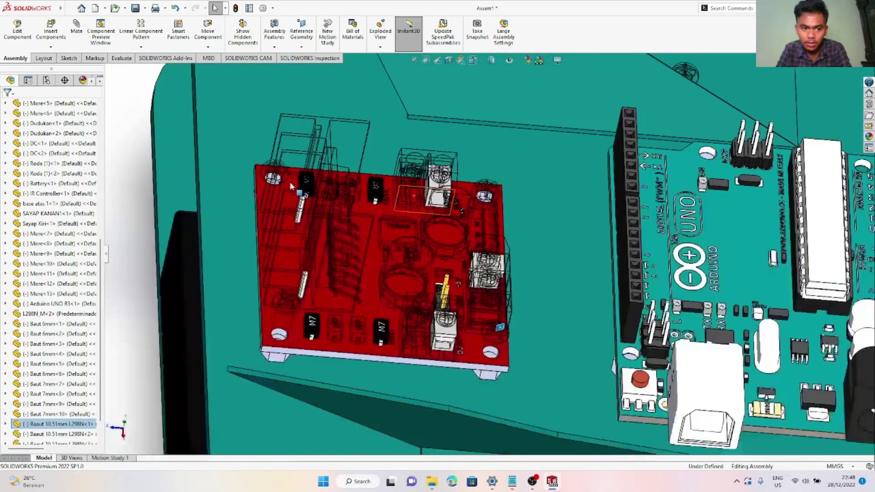
pyautogui.click(191, 202)
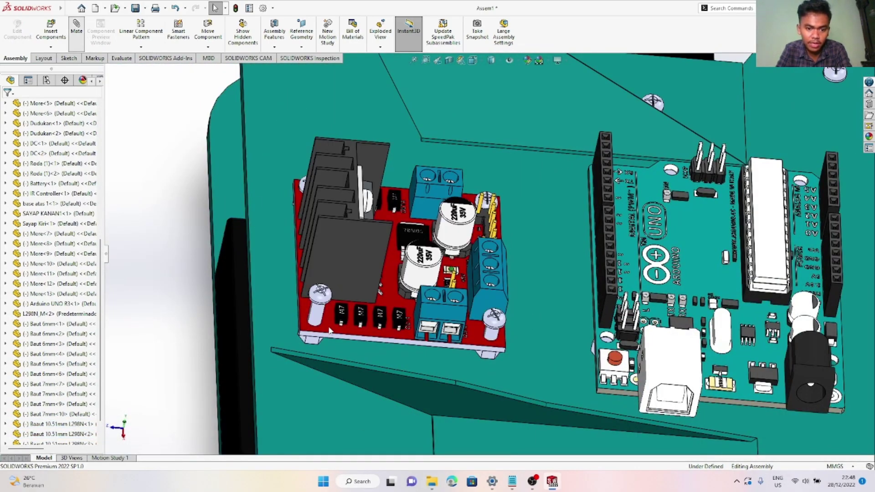
# Mate the head underside of the bolt between the heat sink and M7 diodes coincident with the L298N board's top face
pyautogui.scroll(-3, 325, 329)
pyautogui.click(338, 301)
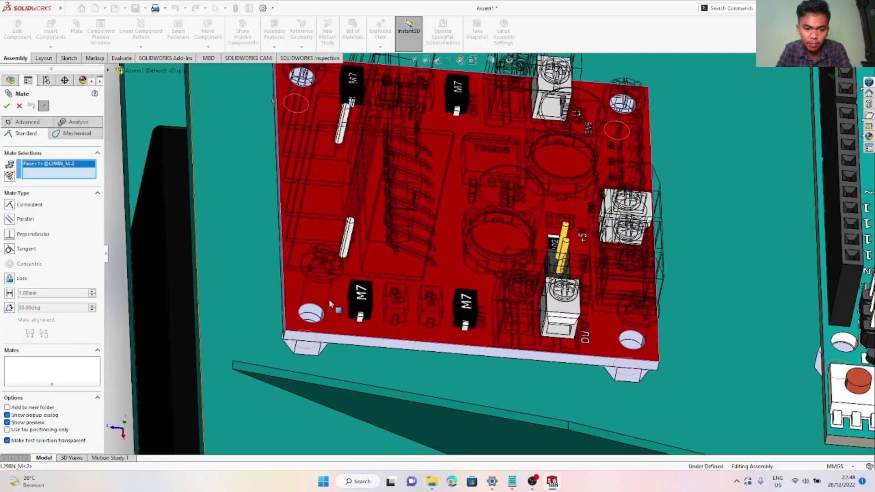
pyautogui.scroll(-5, 329, 299)
pyautogui.moveTo(330, 292); pyautogui.dragTo(376, 210, button='middle')
pyautogui.scroll(-10, 375, 211)
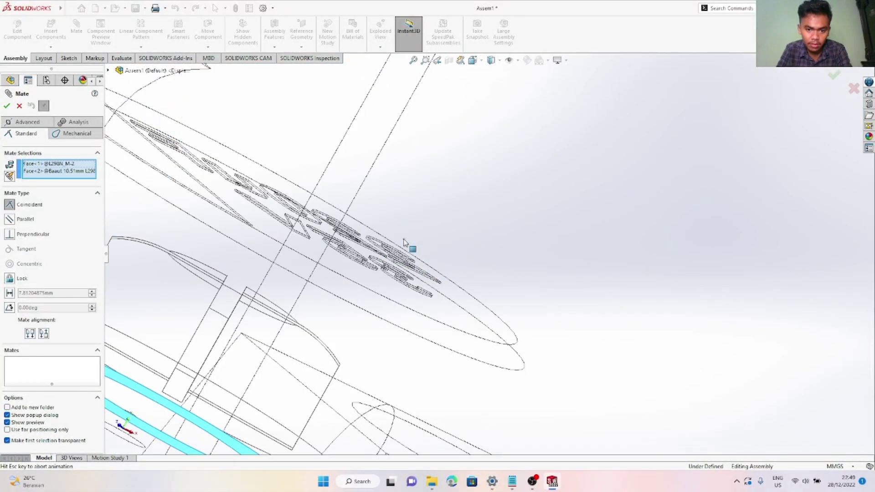
pyautogui.rightClick(548, 234)
pyautogui.scroll(10, 542, 234)
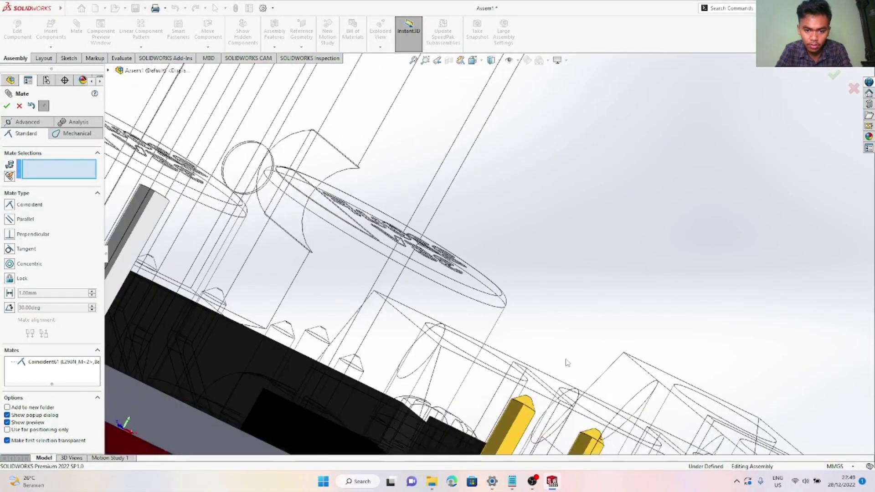
pyautogui.moveTo(567, 374); pyautogui.dragTo(535, 427, button='middle')
pyautogui.scroll(-4, 639, 418)
pyautogui.scroll(-4, 638, 418)
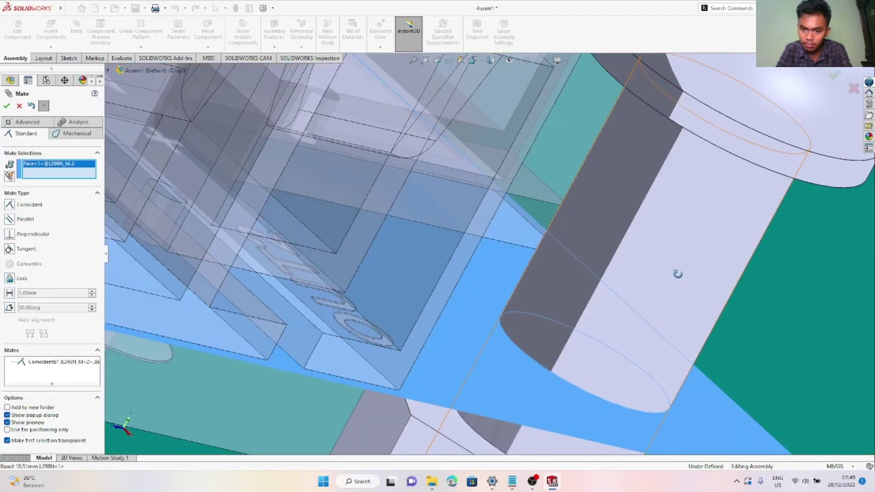
pyautogui.moveTo(678, 274); pyautogui.dragTo(681, 265, button='middle')
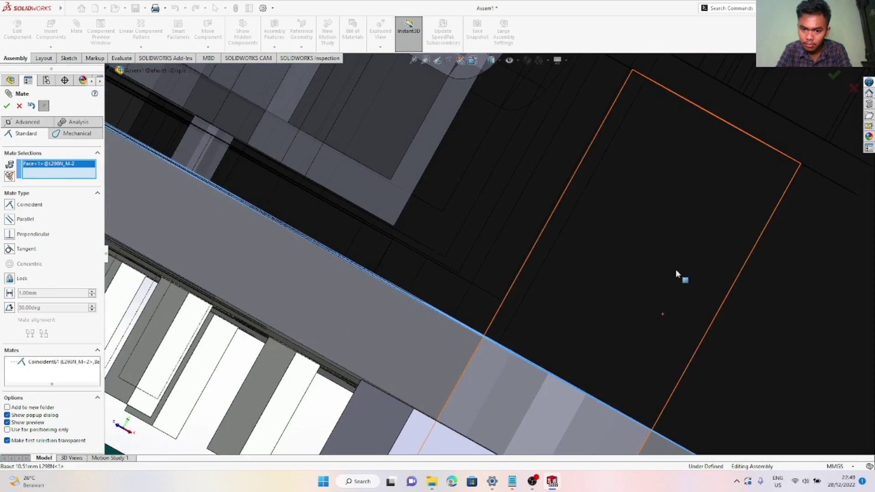
pyautogui.scroll(8, 674, 276)
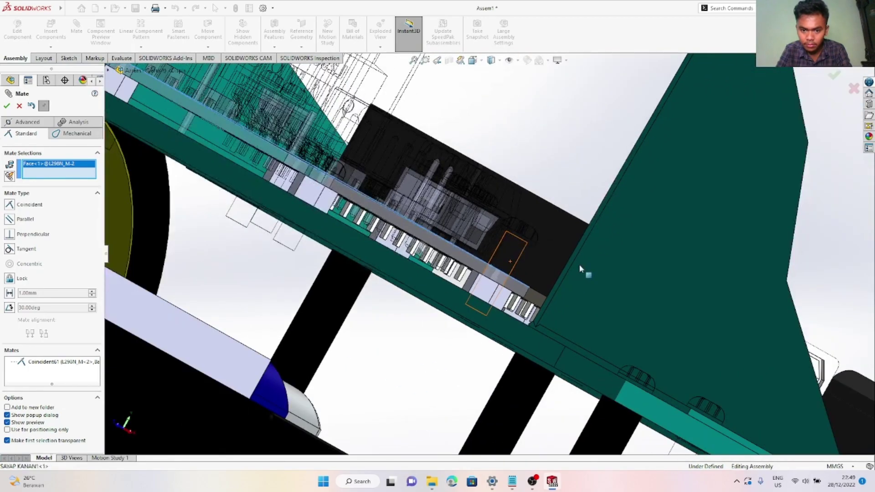
pyautogui.moveTo(580, 266); pyautogui.dragTo(565, 290, button='middle')
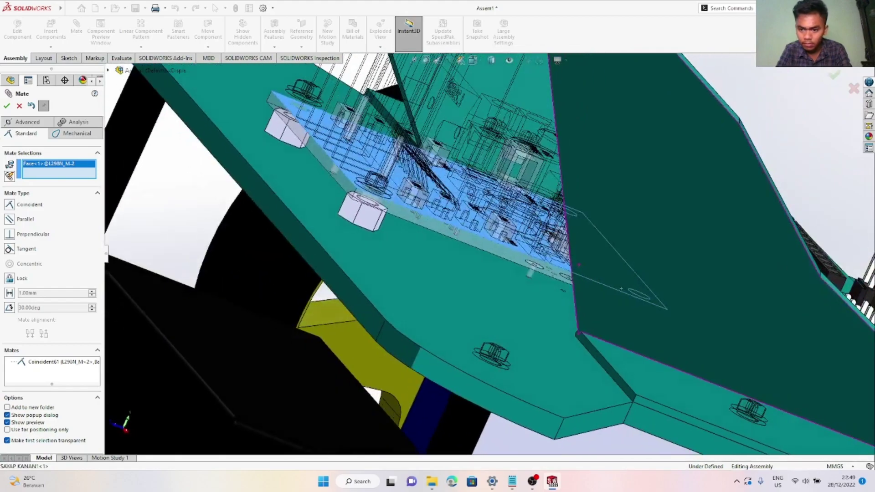
pyautogui.moveTo(638, 263); pyautogui.dragTo(771, 265, button='middle')
pyautogui.scroll(4, 748, 276)
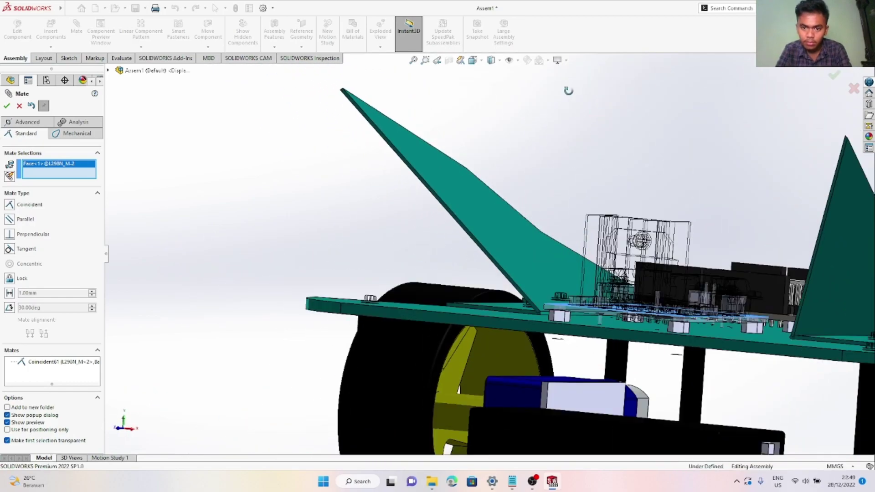
pyautogui.press('Escape')
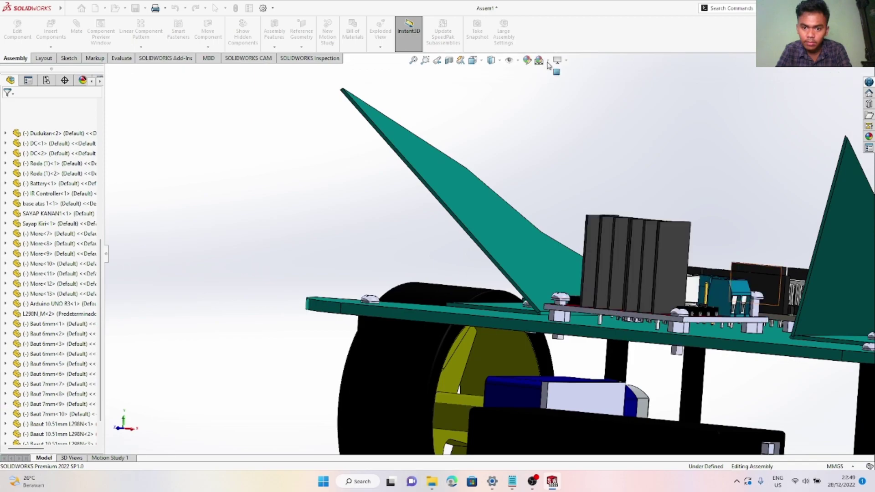
# Turn off the Shadows In Shaded Mode and Cartoon display effects for the assembly view
pyautogui.click(548, 61)
pyautogui.click(567, 60)
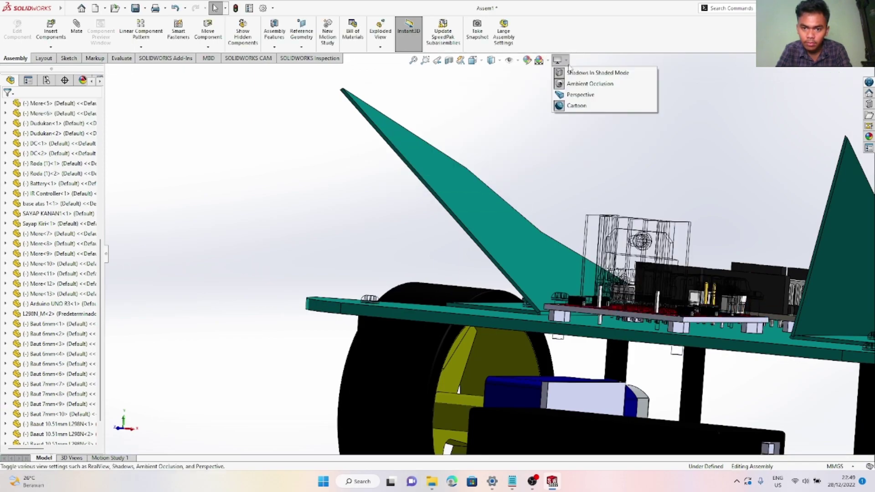
pyautogui.click(573, 73)
pyautogui.click(567, 63)
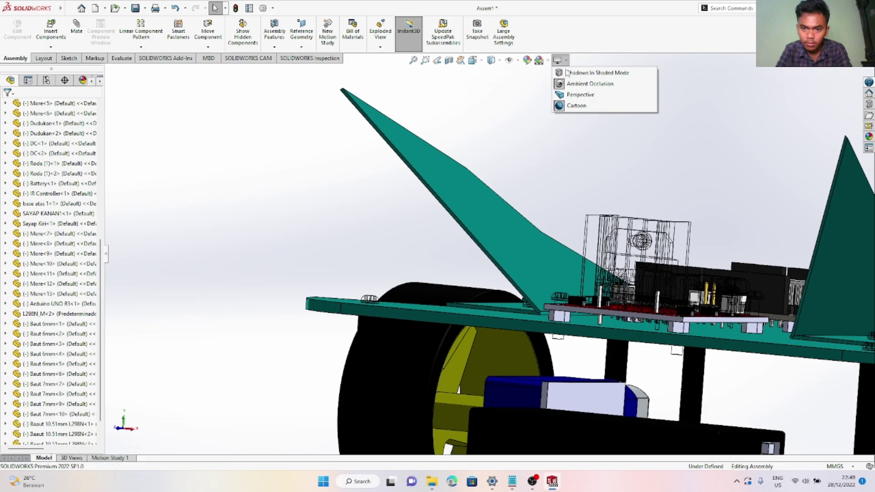
pyautogui.click(576, 106)
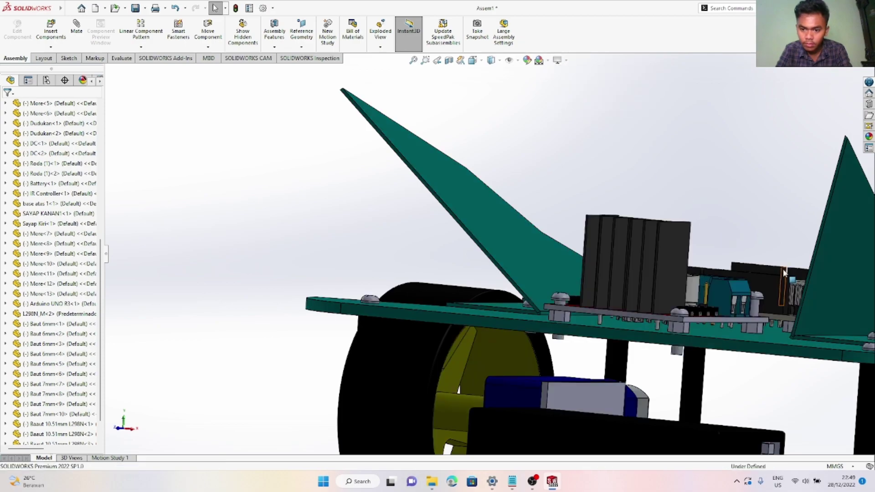
# Mate the head underside of Baaut 10.51mm L298N-1, beside the blue terminal block, coincident with the L298N board's top face
pyautogui.scroll(-9, 757, 306)
pyautogui.scroll(6, 798, 137)
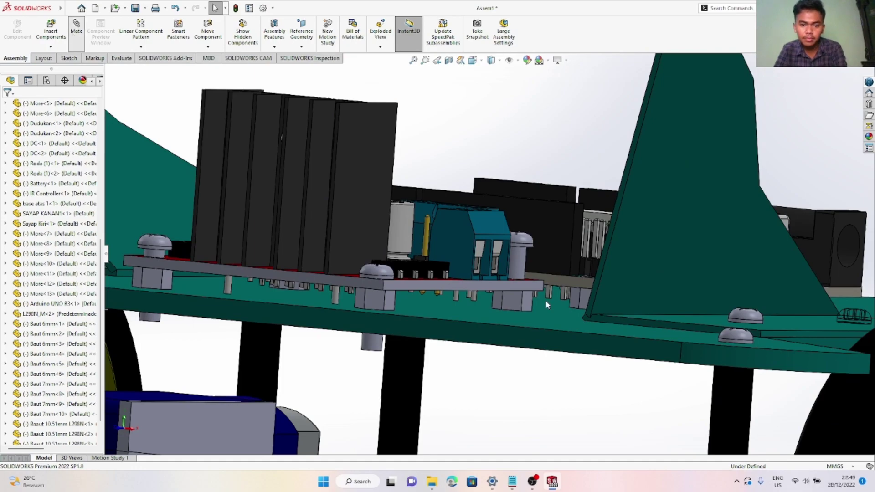
pyautogui.scroll(-5, 527, 284)
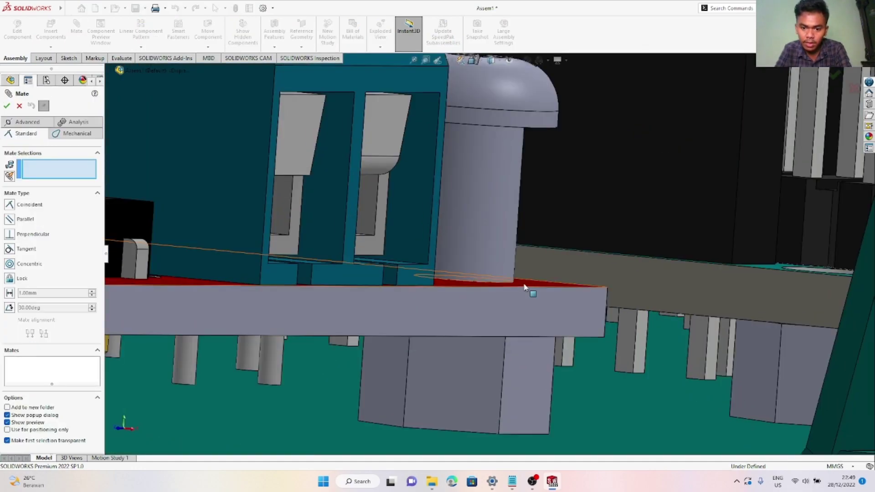
pyautogui.scroll(-2, 520, 281)
pyautogui.click(515, 275)
pyautogui.scroll(2, 507, 196)
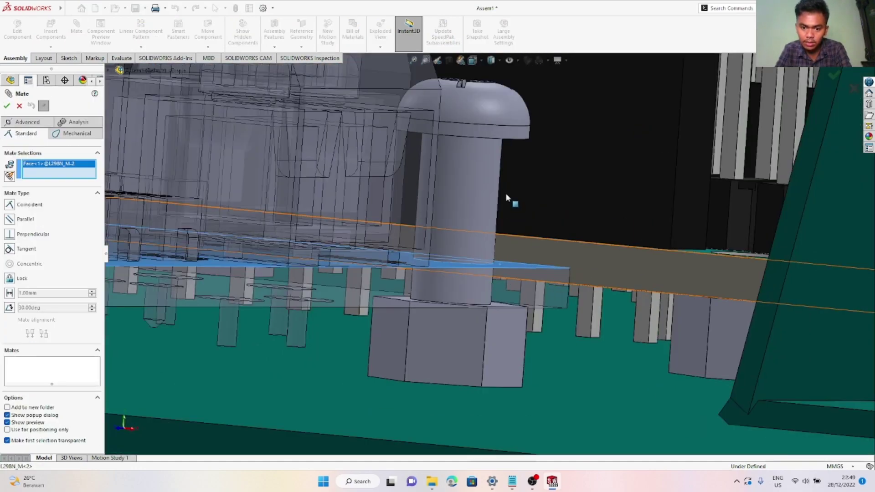
pyautogui.scroll(5, 503, 182)
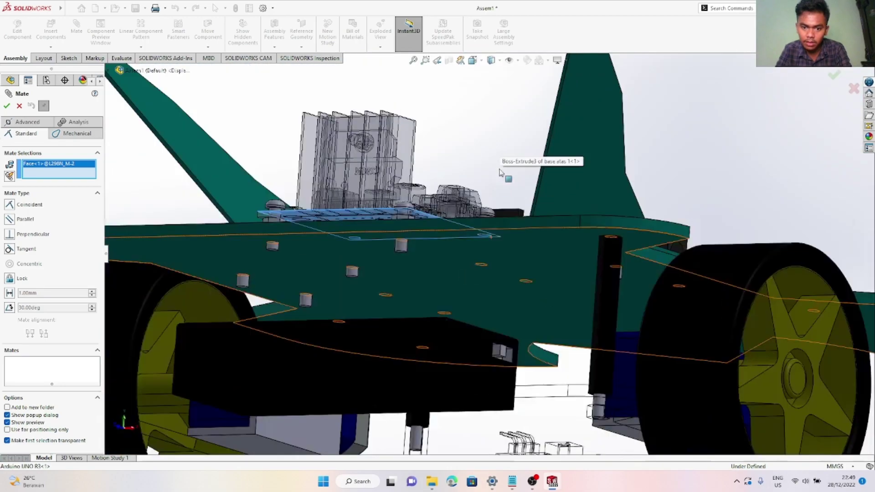
pyautogui.scroll(-5, 480, 256)
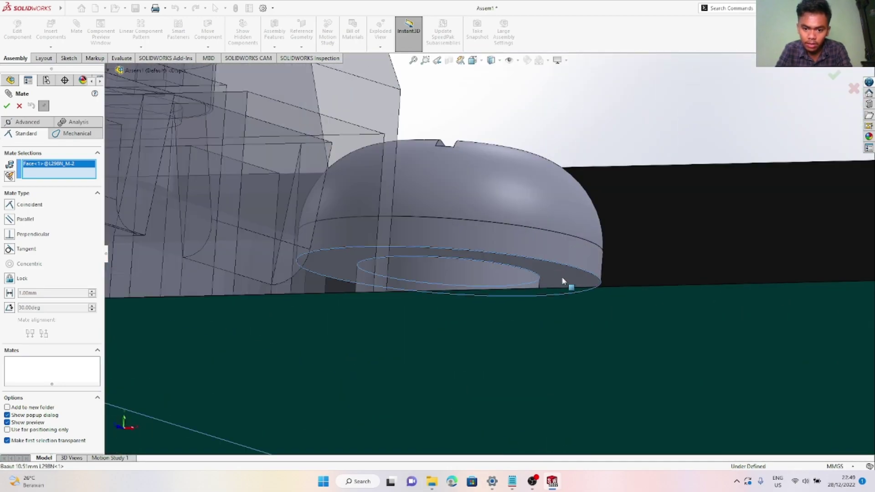
pyautogui.click(563, 281)
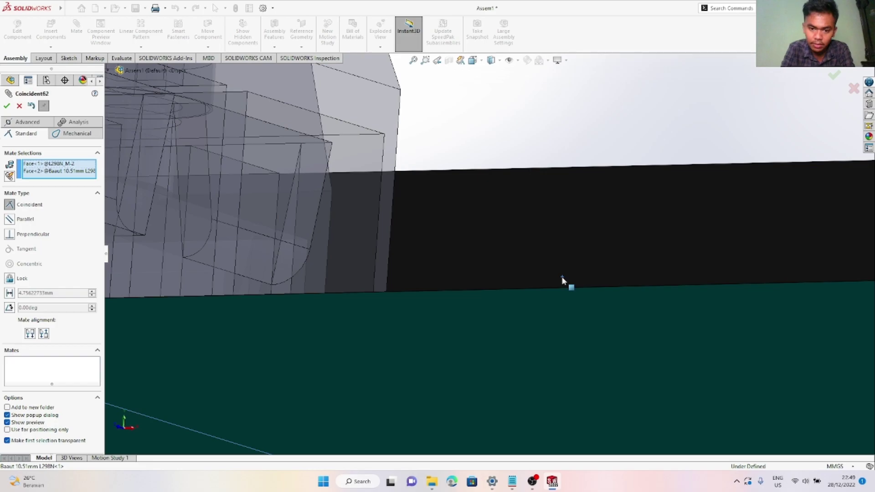
pyautogui.click(397, 274)
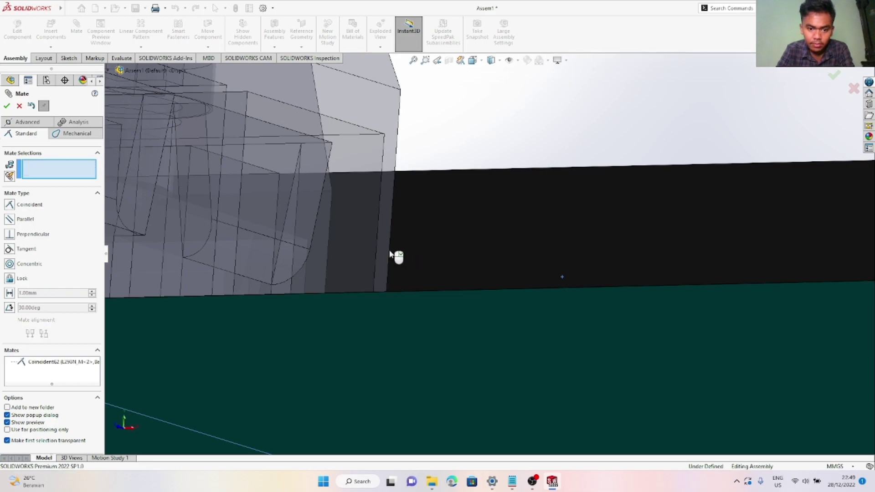
# Mate the head underside of Baaut 10.51mm L298N-3, at the corner next to the M7 diodes, coincident with the L298N board's top face
pyautogui.scroll(6, 385, 269)
pyautogui.scroll(-3, 392, 241)
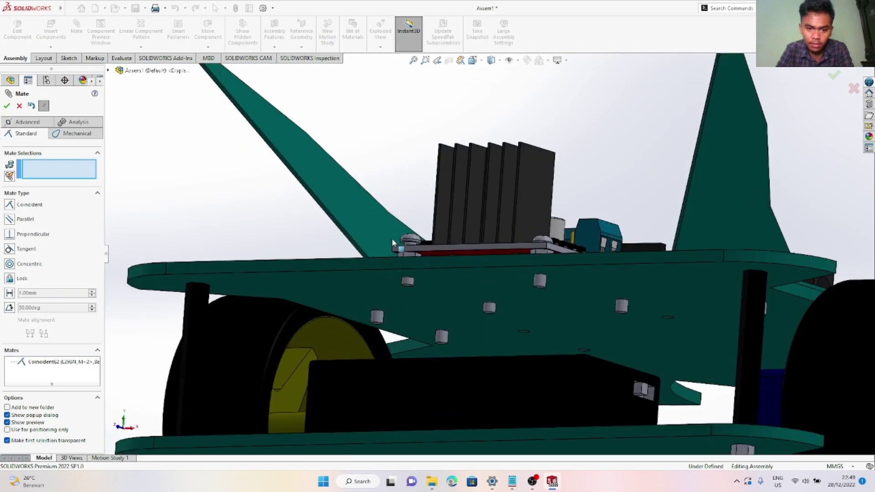
pyautogui.scroll(-6, 393, 241)
pyautogui.click(398, 255)
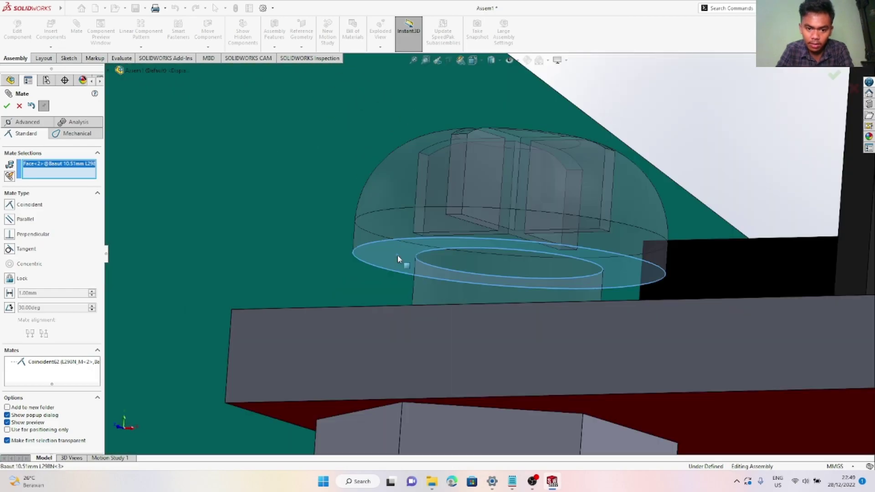
pyautogui.scroll(5, 414, 279)
pyautogui.moveTo(414, 280); pyautogui.dragTo(433, 328, button='middle')
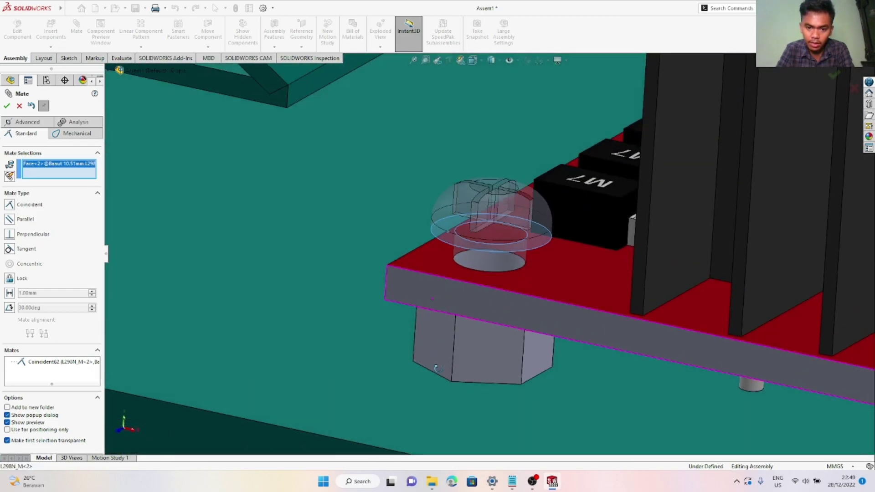
pyautogui.click(557, 271)
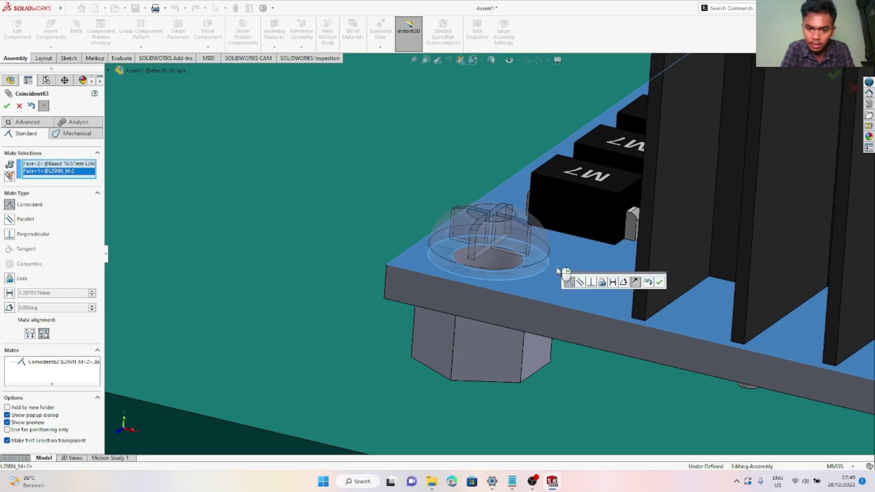
pyautogui.press('Return')
# Mate Baaut 10.51mm L298N-4's head underside, behind the blue terminal block, coincident with the L298N board's top face and finish mating
pyautogui.scroll(8, 557, 269)
pyautogui.scroll(-6, 574, 229)
pyautogui.moveTo(507, 220); pyautogui.dragTo(346, 168, button='middle')
pyautogui.scroll(-10, 248, 215)
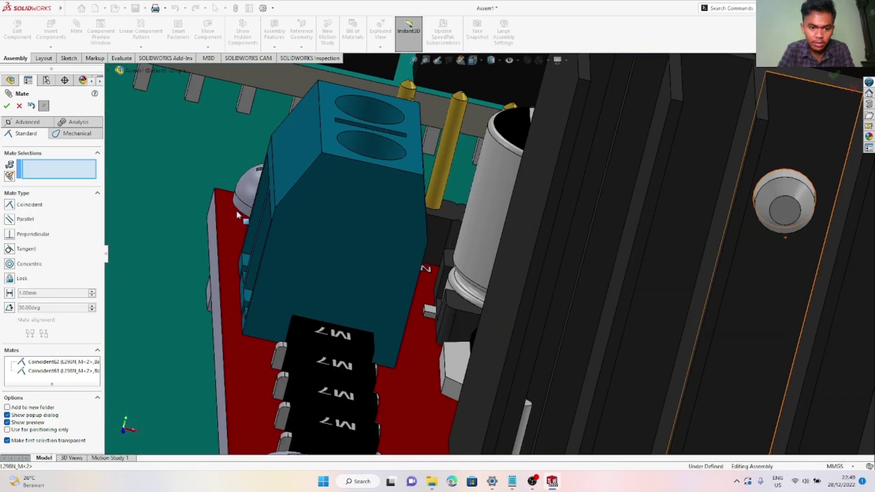
pyautogui.click(285, 222)
pyautogui.scroll(5, 424, 240)
pyautogui.moveTo(554, 242); pyautogui.dragTo(458, 208, button='middle')
pyautogui.scroll(-5, 413, 245)
pyautogui.scroll(-2, 414, 247)
pyautogui.click(449, 253)
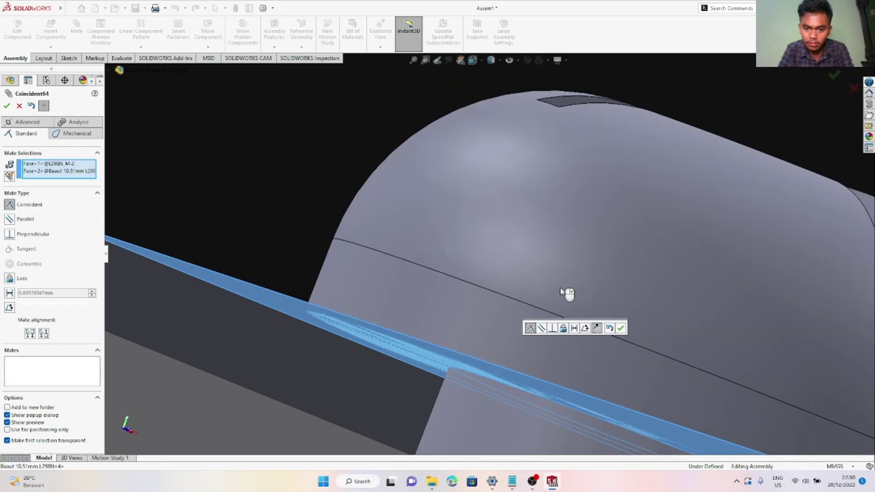
pyautogui.scroll(5, 588, 283)
pyautogui.scroll(10, 592, 276)
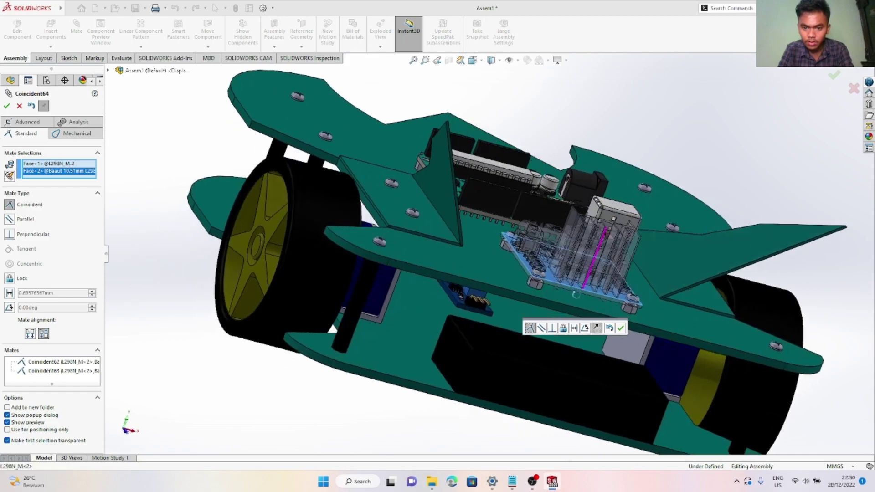
pyautogui.moveTo(576, 294); pyautogui.dragTo(573, 314, button='middle')
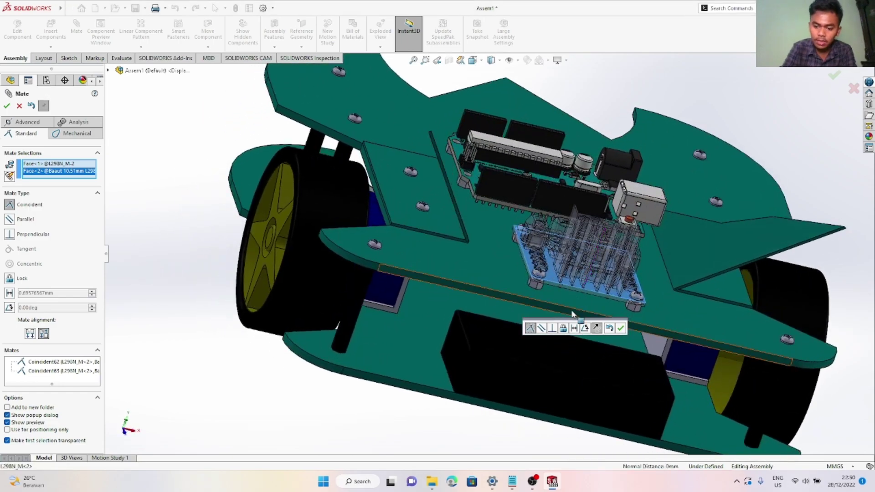
pyautogui.press('Return')
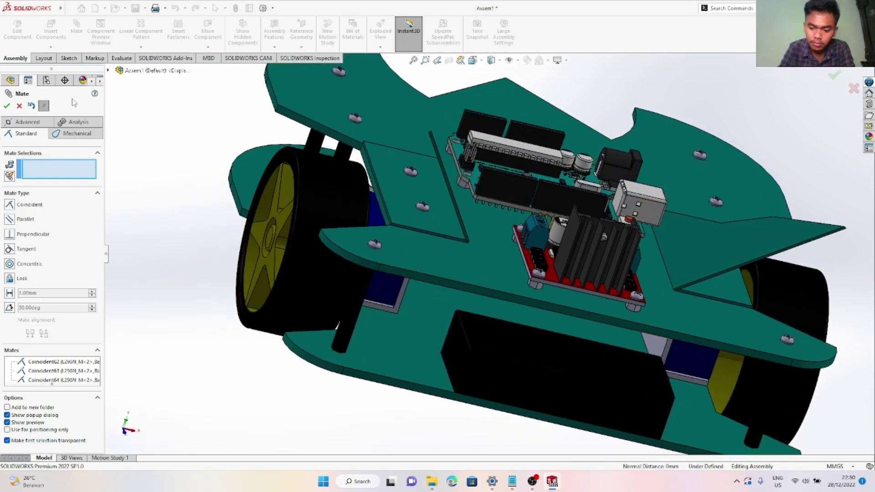
pyautogui.press('Escape')
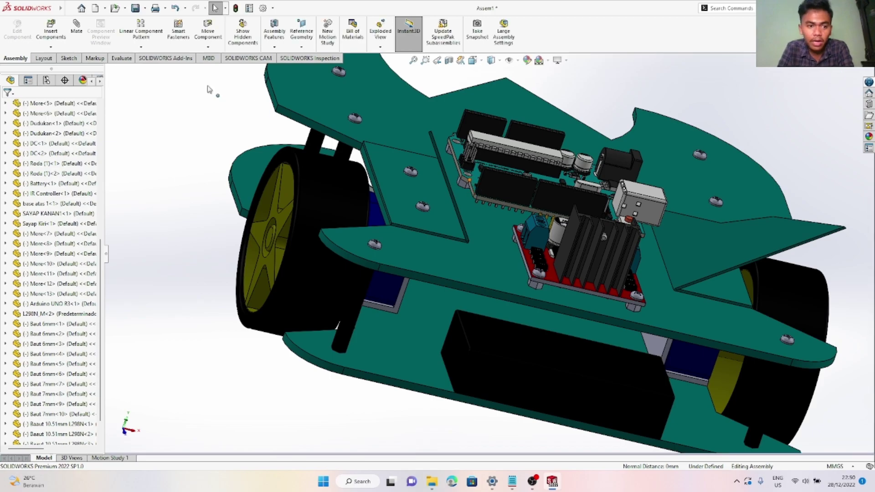
# Insert three copies of the part Baut 10.6 mm Arduino in the empty space beside the car's wheel
pyautogui.click(52, 28)
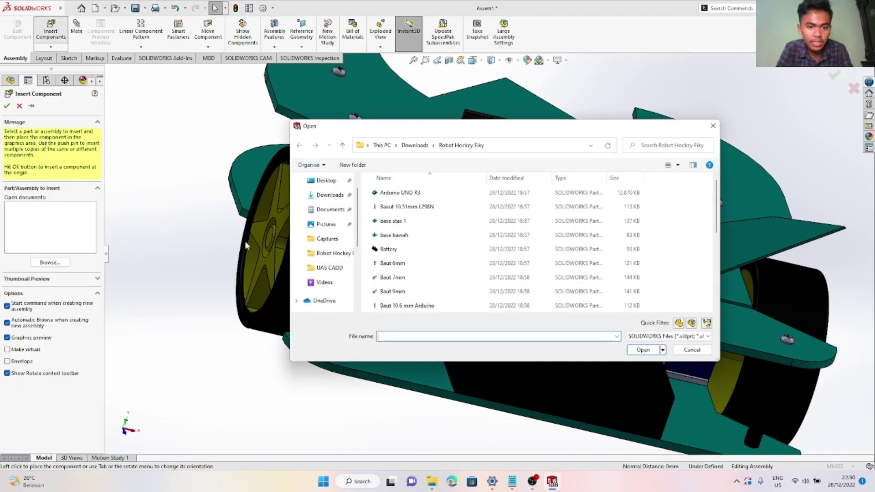
pyautogui.click(421, 306)
pyautogui.click(642, 351)
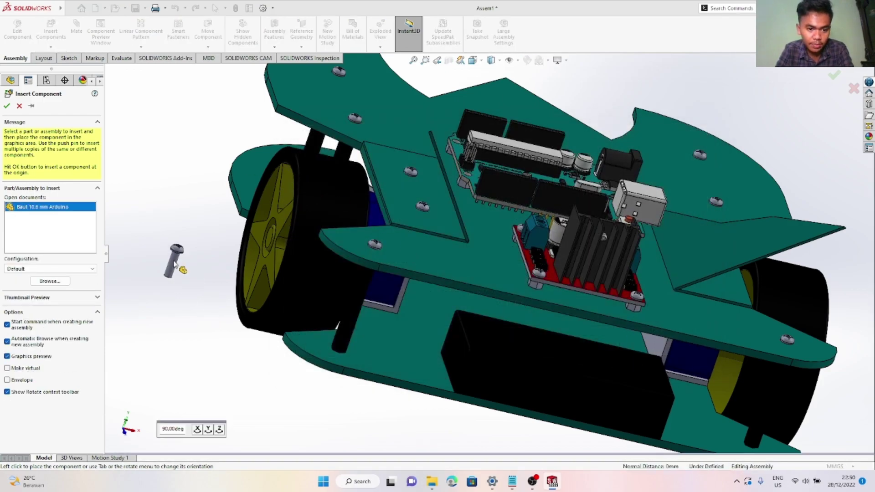
pyautogui.click(158, 240)
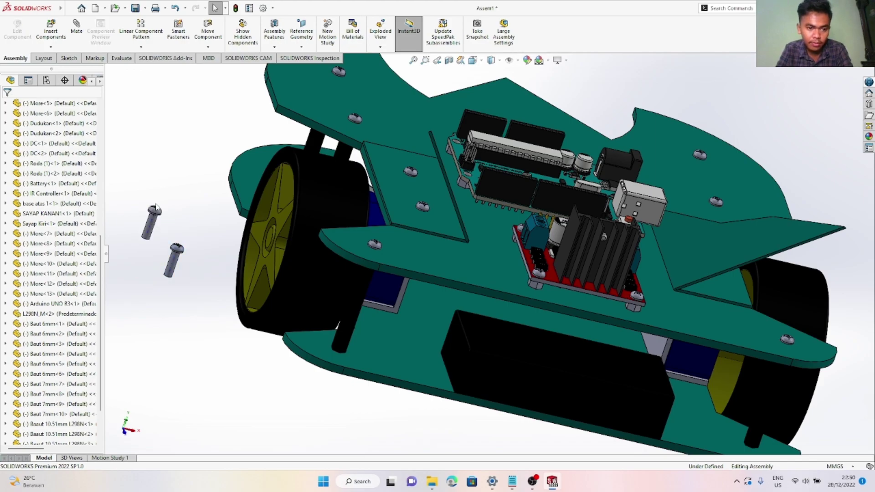
# Mate the shank of Baut 10.6 mm Arduino-3 concentric with the Arduino UNO hole next to the ICSP marking
pyautogui.click(77, 28)
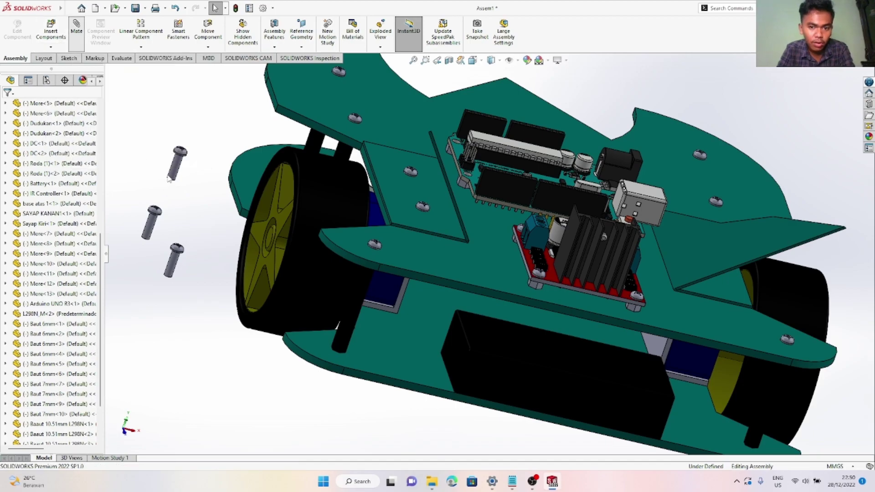
pyautogui.scroll(-5, 191, 169)
pyautogui.click(242, 215)
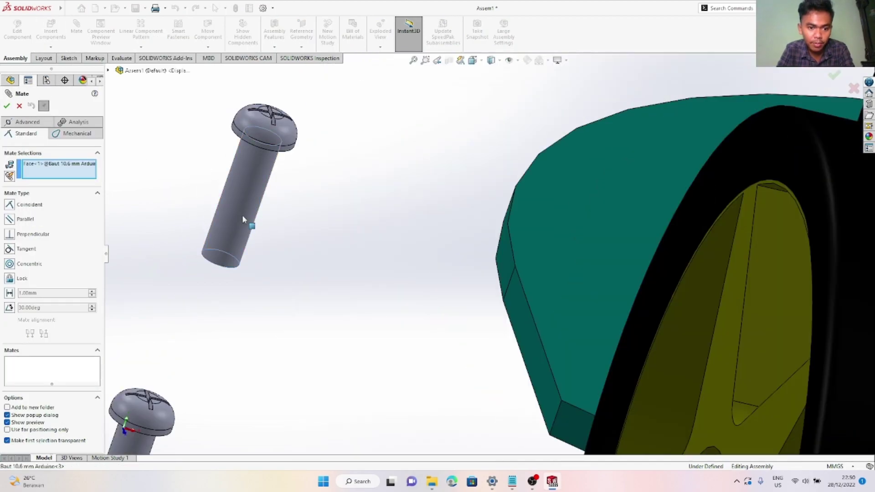
pyautogui.scroll(3, 502, 242)
pyautogui.scroll(3, 588, 232)
pyautogui.scroll(-8, 516, 274)
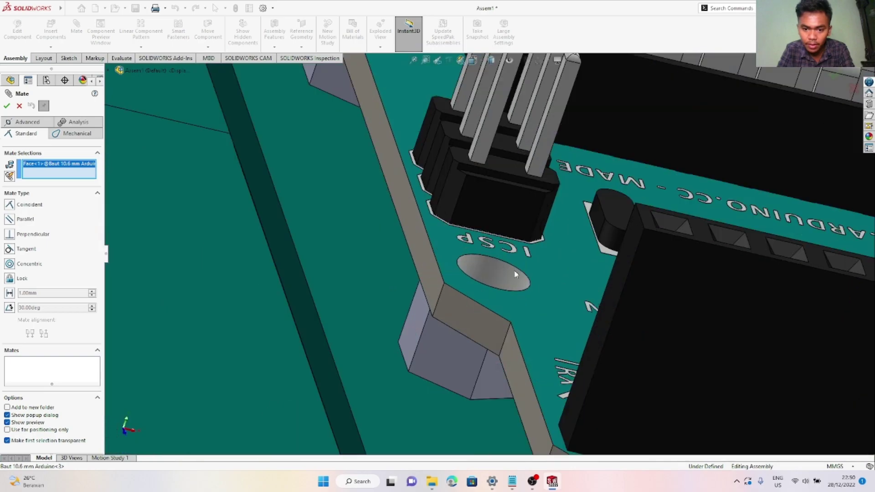
pyautogui.click(511, 279)
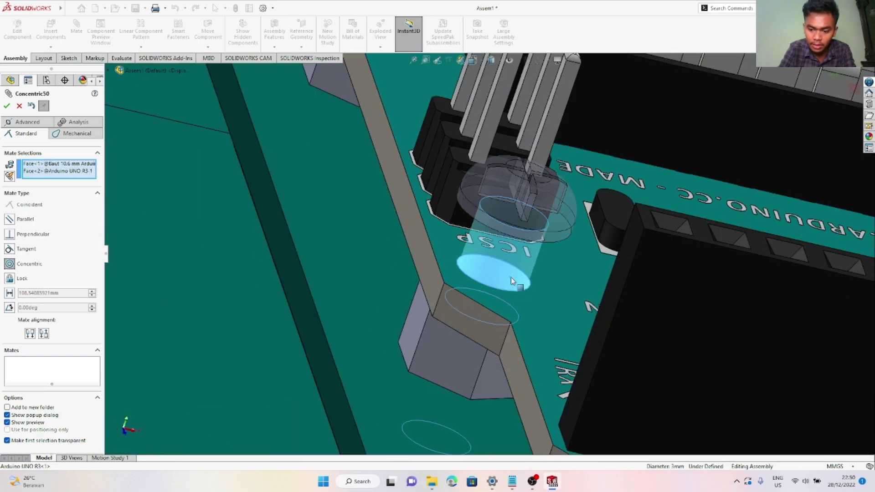
pyautogui.rightClick(511, 277)
# Mate the shank of Baut 10.6 mm Arduino-1 concentric with the Arduino UNO hole next to the A5 marking
pyautogui.scroll(6, 510, 277)
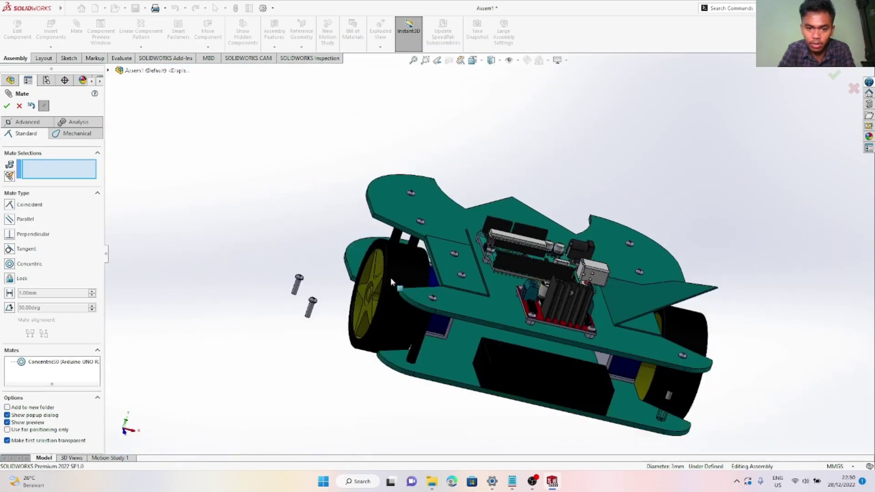
pyautogui.scroll(-7, 355, 309)
pyautogui.click(381, 289)
pyautogui.scroll(4, 546, 221)
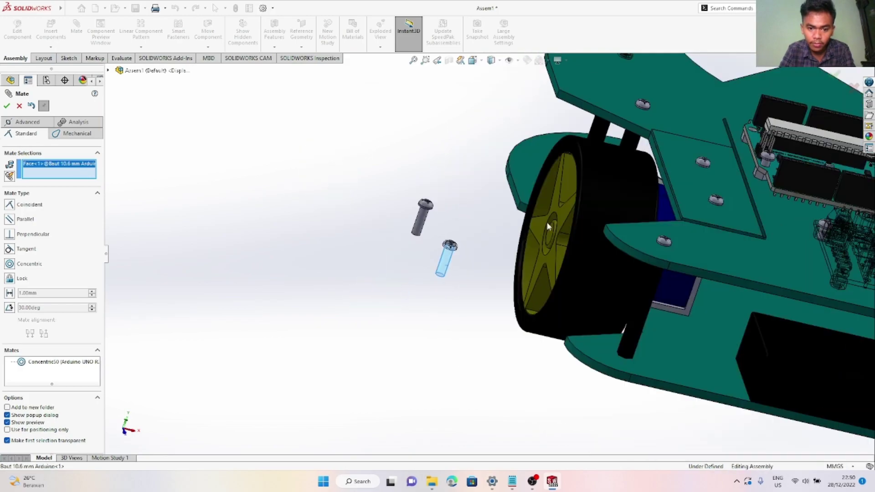
pyautogui.scroll(-8, 484, 187)
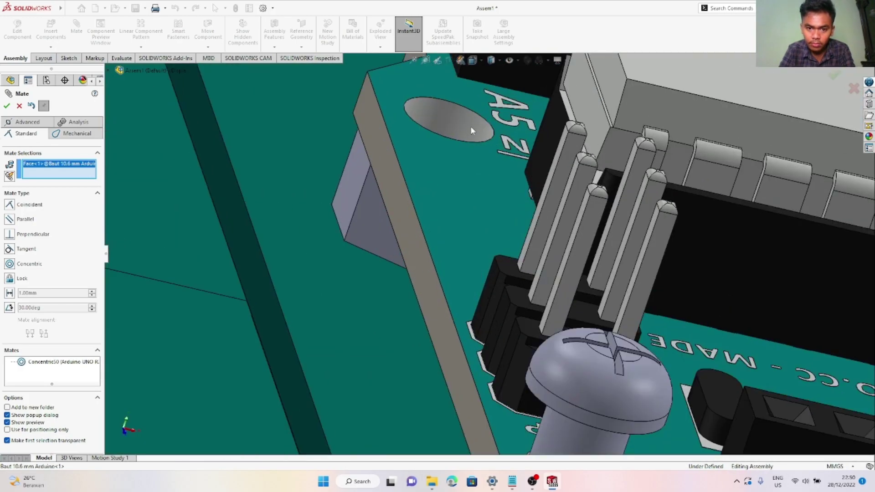
pyautogui.click(470, 125)
pyautogui.rightClick(480, 131)
# Mate the shank of Baut 10.6 mm Arduino-2 concentric with the Arduino UNO hole near the red reset button
pyautogui.scroll(6, 390, 253)
pyautogui.scroll(-3, 498, 287)
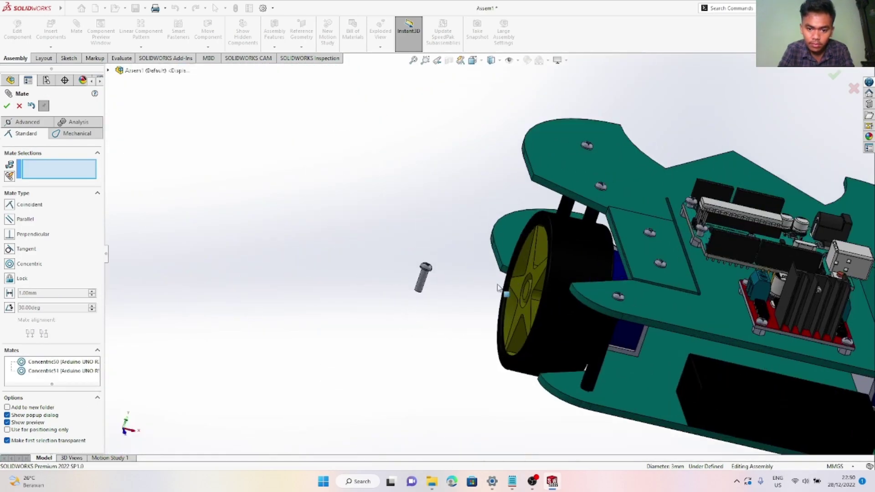
pyautogui.scroll(-6, 303, 273)
pyautogui.click(289, 286)
pyautogui.scroll(6, 289, 286)
pyautogui.moveTo(767, 244); pyautogui.dragTo(685, 263, button='middle')
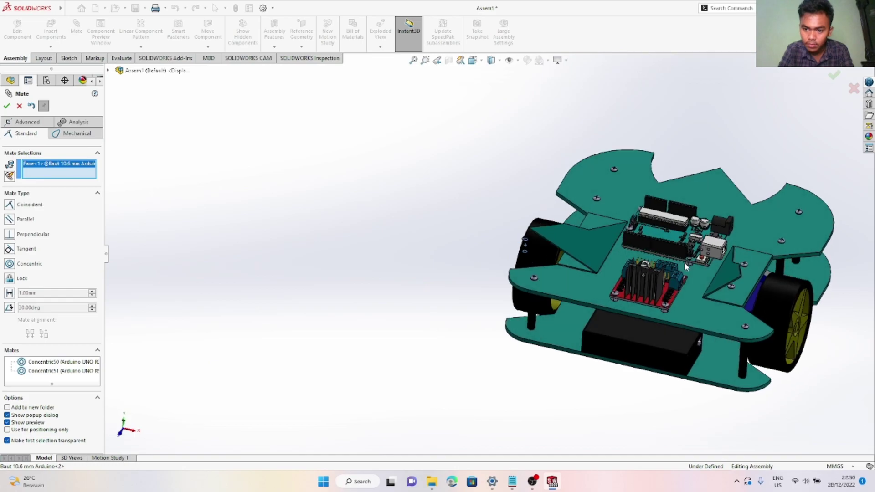
pyautogui.scroll(-10, 680, 254)
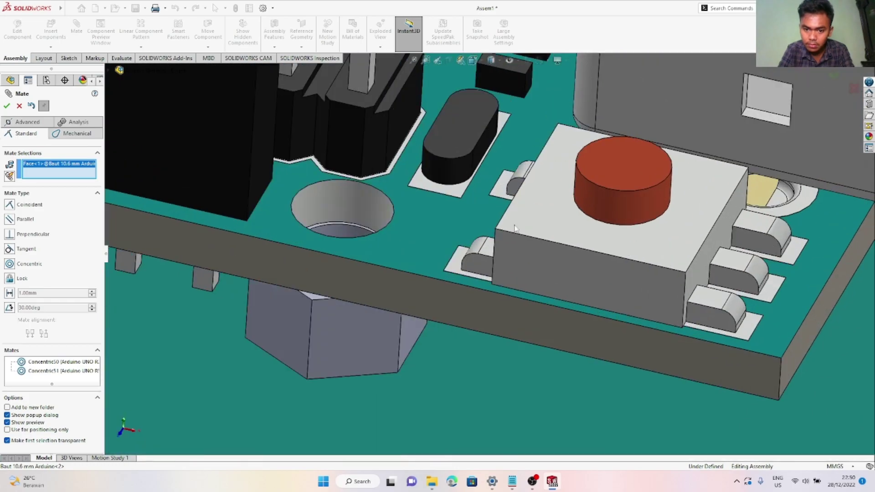
pyautogui.click(374, 210)
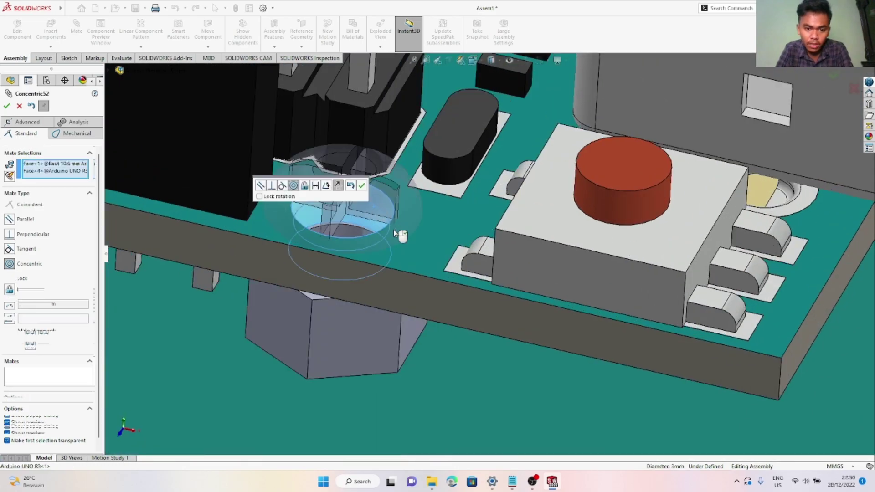
pyautogui.press('Return')
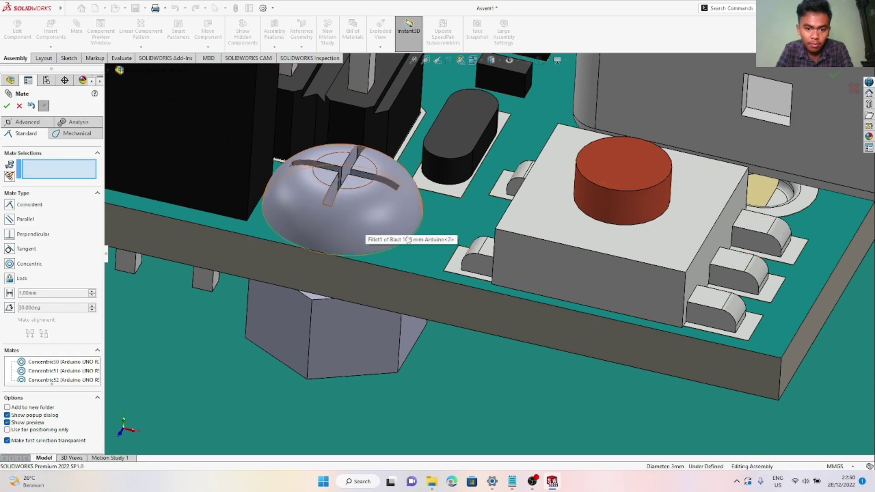
# Mate the head underside of Baut 10.6 mm Arduino-2 coincident with the Arduino UNO board's top face
pyautogui.click(391, 250)
pyautogui.moveTo(391, 250); pyautogui.dragTo(352, 174, button='middle')
pyautogui.scroll(-8, 392, 289)
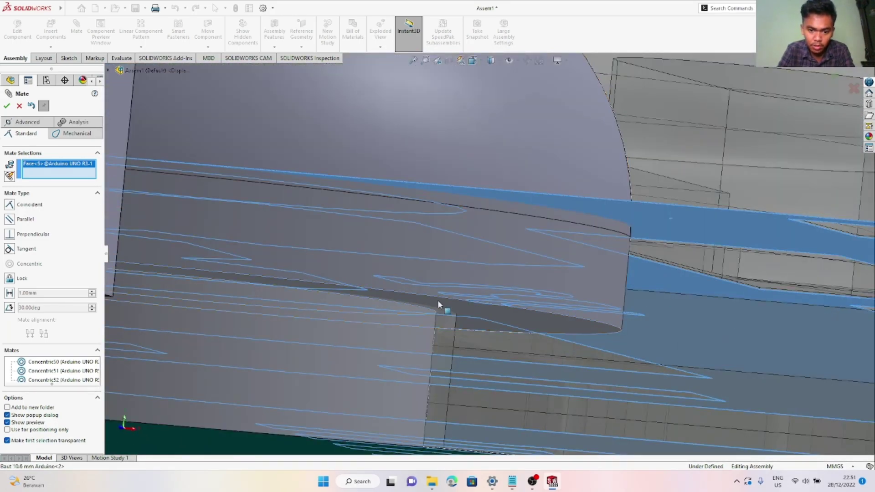
pyautogui.click(438, 304)
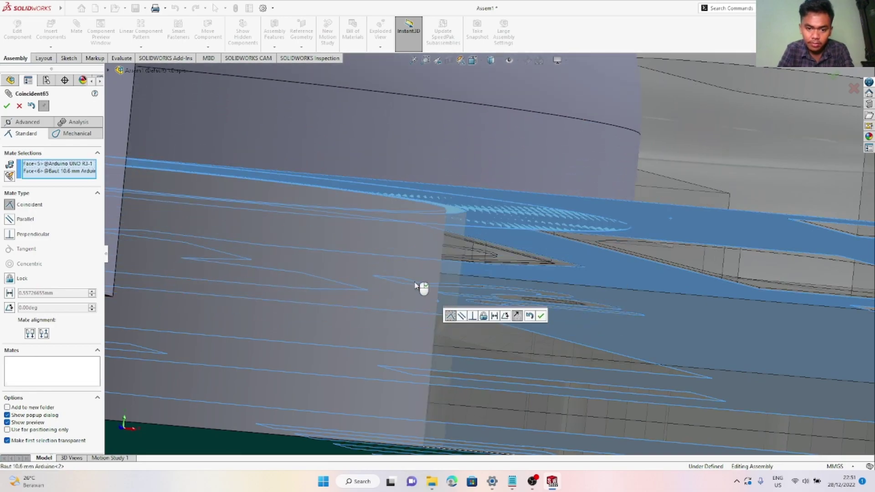
pyautogui.rightClick(366, 255)
pyautogui.scroll(5, 299, 218)
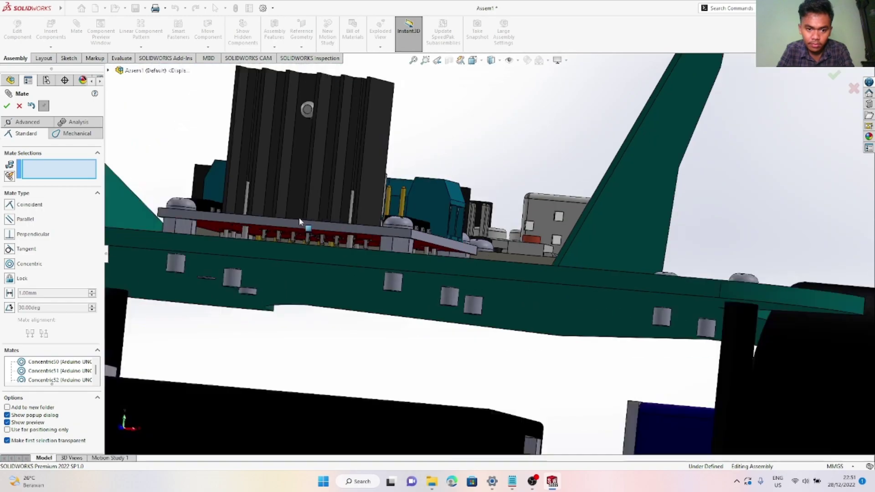
# Mate the head underside of Baut 10.6 mm Arduino-1 coincident with the Arduino UNO board's top face
pyautogui.scroll(-4, 353, 261)
pyautogui.moveTo(374, 285); pyautogui.dragTo(422, 333, button='middle')
pyautogui.scroll(-6, 264, 148)
pyautogui.scroll(-3, 360, 155)
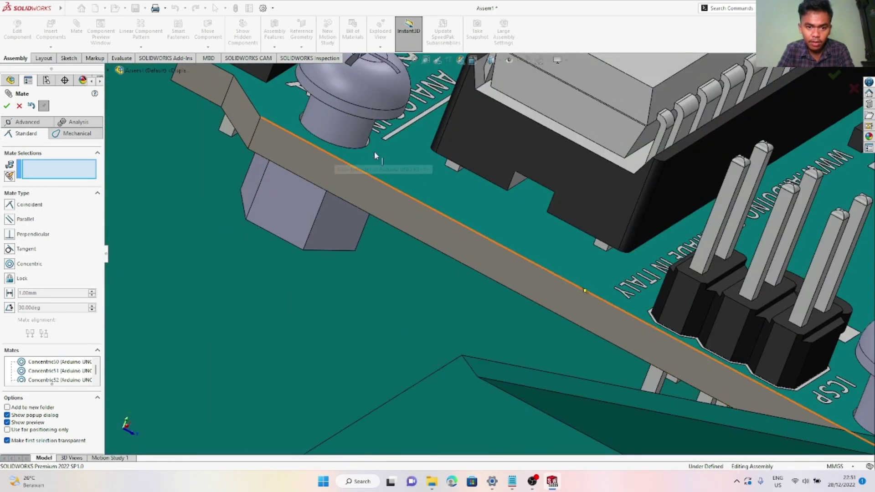
pyautogui.click(344, 120)
pyautogui.moveTo(343, 118); pyautogui.dragTo(362, 94, button='middle')
pyautogui.click(372, 119)
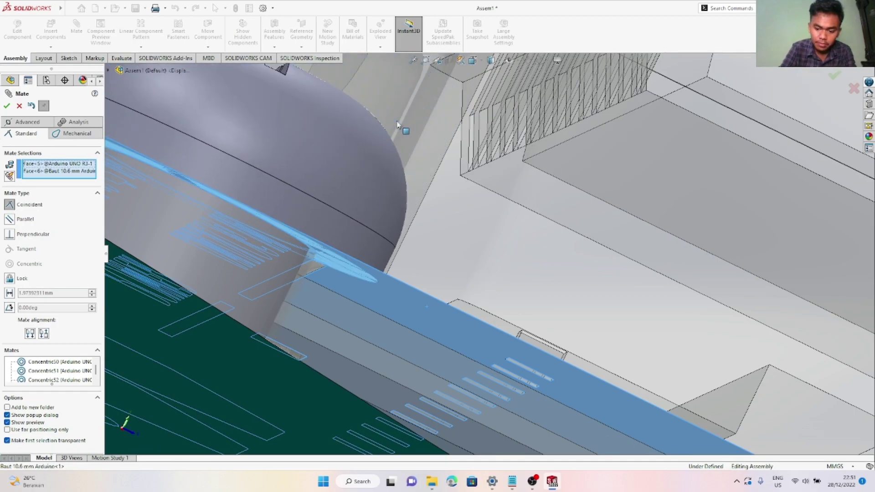
pyautogui.rightClick(594, 299)
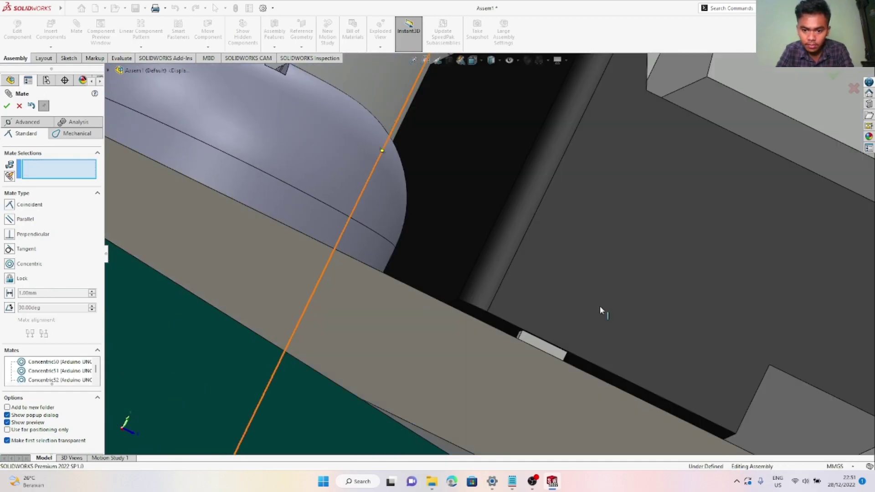
# Mate the head underside of Baut 10.6 mm Arduino-3 coincident with the Arduino UNO board's top face and finish mating
pyautogui.scroll(8, 601, 307)
pyautogui.moveTo(641, 345); pyautogui.dragTo(428, 379, button='middle')
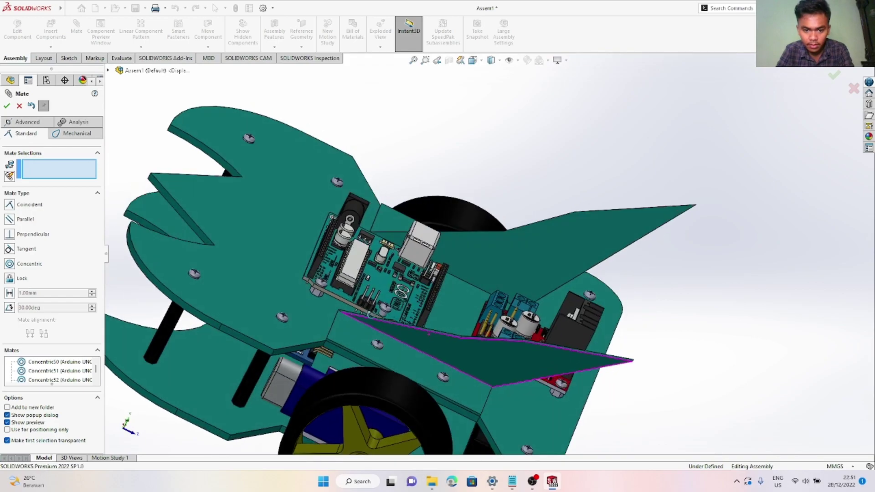
pyautogui.scroll(-5, 389, 319)
pyautogui.click(504, 297)
pyautogui.scroll(-5, 506, 292)
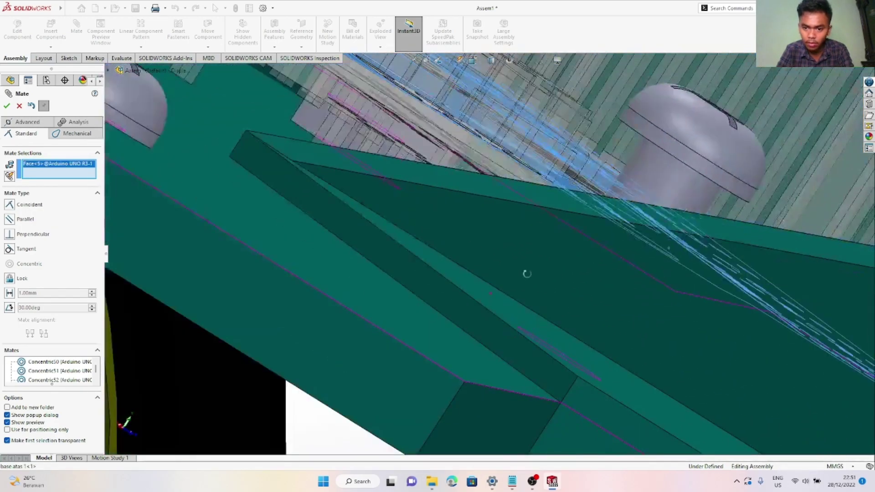
pyautogui.moveTo(527, 273); pyautogui.dragTo(547, 266, button='middle')
pyautogui.moveTo(746, 165); pyautogui.dragTo(743, 164, button='middle')
pyautogui.scroll(2, 805, 107)
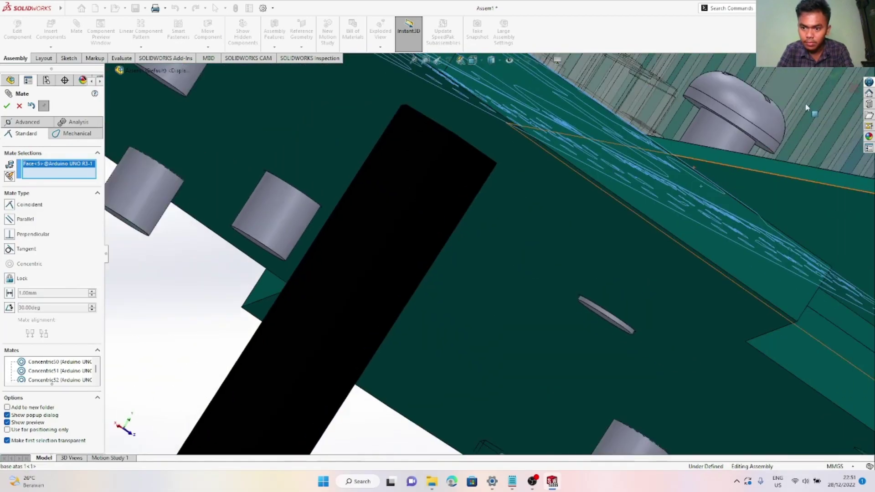
pyautogui.scroll(-3, 806, 108)
pyautogui.scroll(-3, 473, 205)
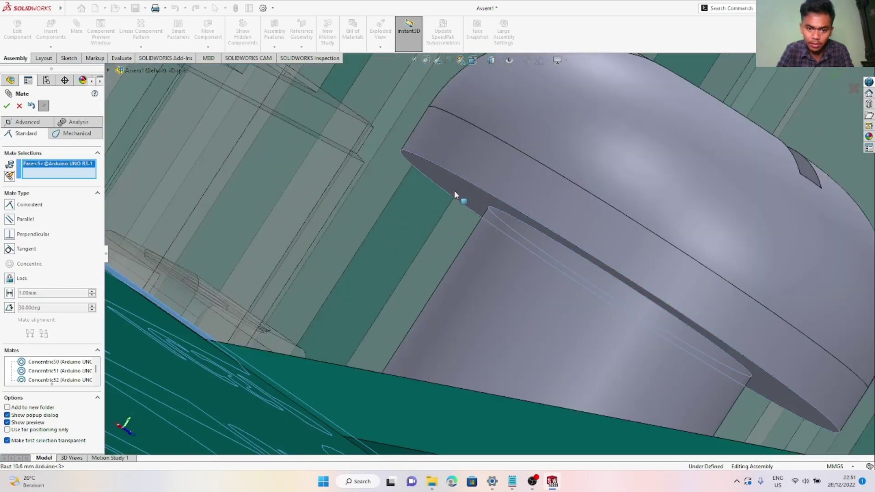
pyautogui.click(455, 192)
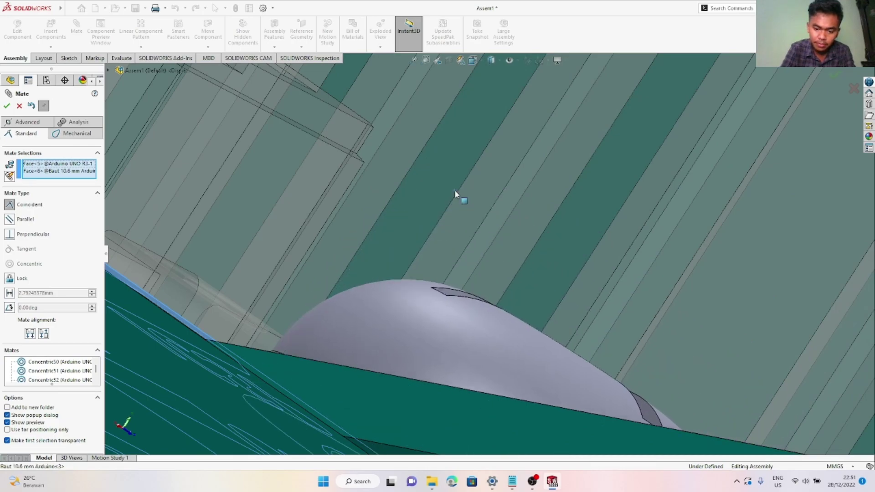
pyautogui.rightClick(443, 200)
pyautogui.rightClick(467, 269)
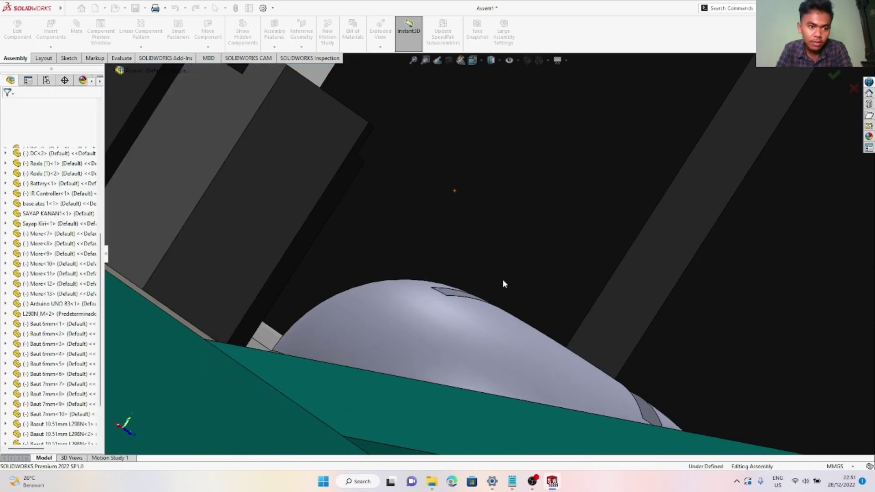
# Insert the More nut part from the Robot Hockey Fiky folder and place it in the empty space beside the car
pyautogui.scroll(10, 511, 279)
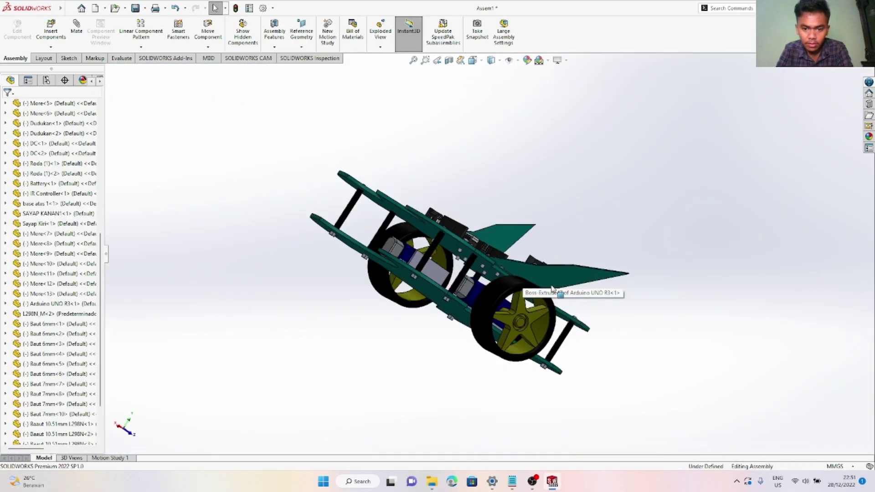
pyautogui.moveTo(554, 294); pyautogui.dragTo(446, 258, button='middle')
pyautogui.scroll(-3, 446, 258)
pyautogui.scroll(-5, 377, 255)
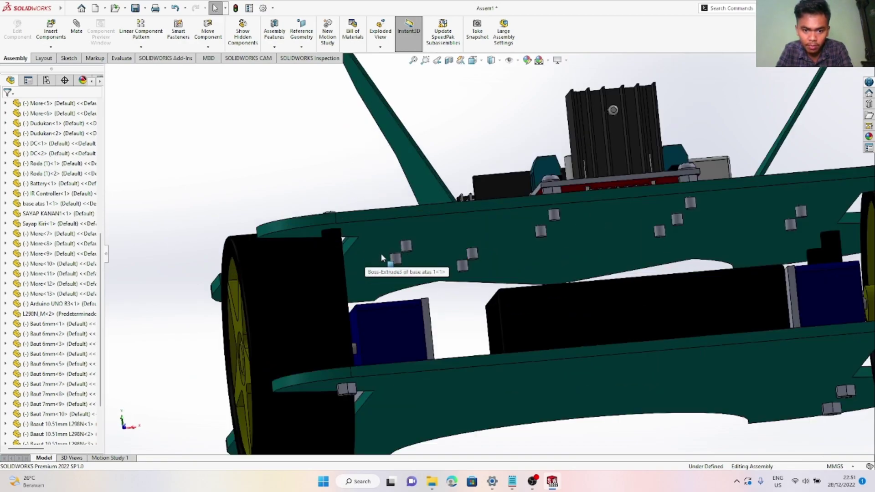
pyautogui.scroll(4, 793, 263)
pyautogui.scroll(3, 820, 237)
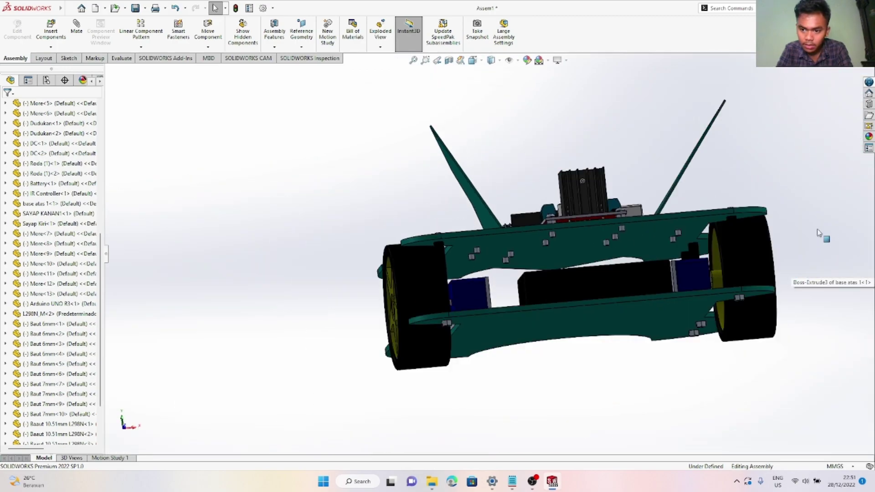
pyautogui.click(50, 31)
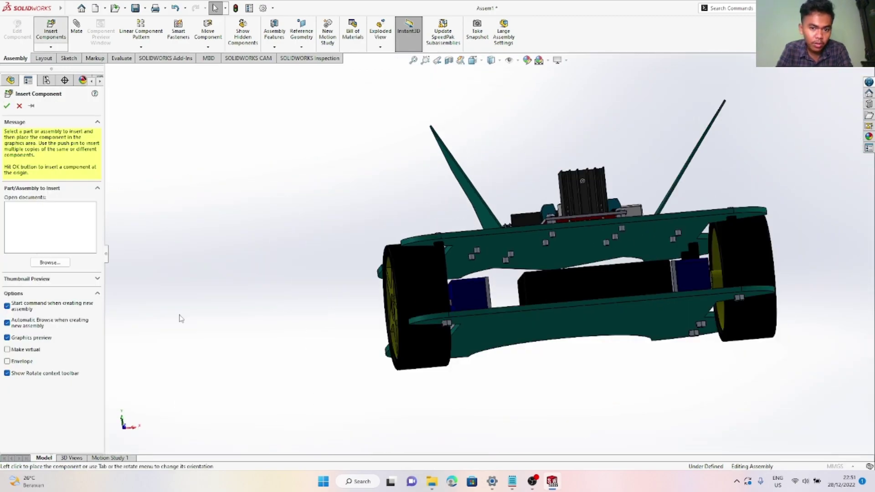
pyautogui.scroll(-1, 402, 271)
pyautogui.click(400, 305)
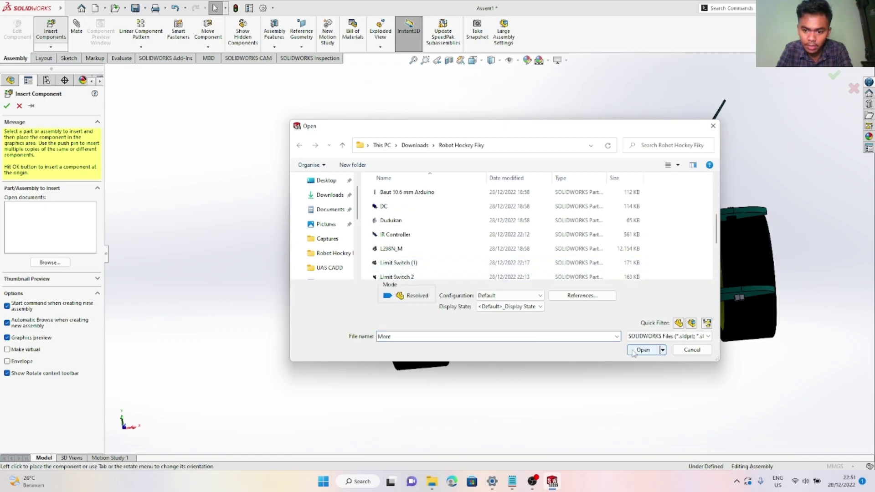
pyautogui.click(634, 351)
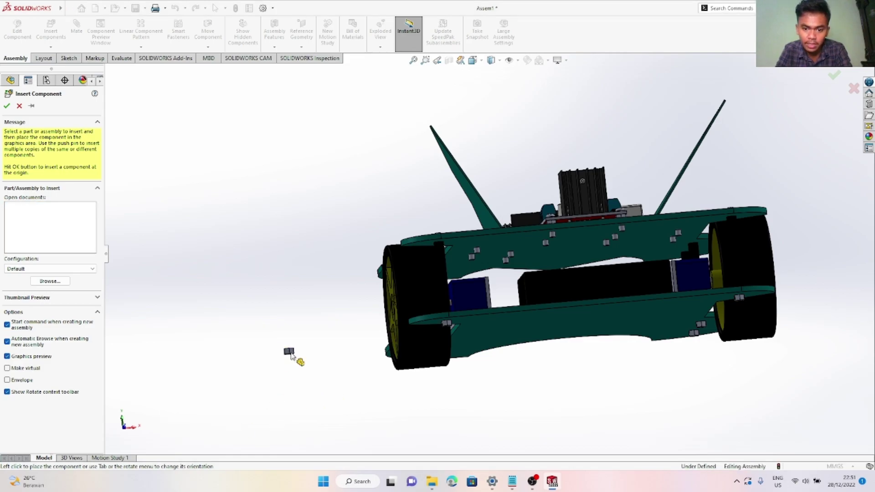
pyautogui.click(289, 353)
# Make ten copies of the newly inserted More nut, spread out in the empty space around the original
pyautogui.scroll(3, 490, 251)
pyautogui.moveTo(591, 254); pyautogui.dragTo(588, 315, button='middle')
pyautogui.scroll(3, 497, 359)
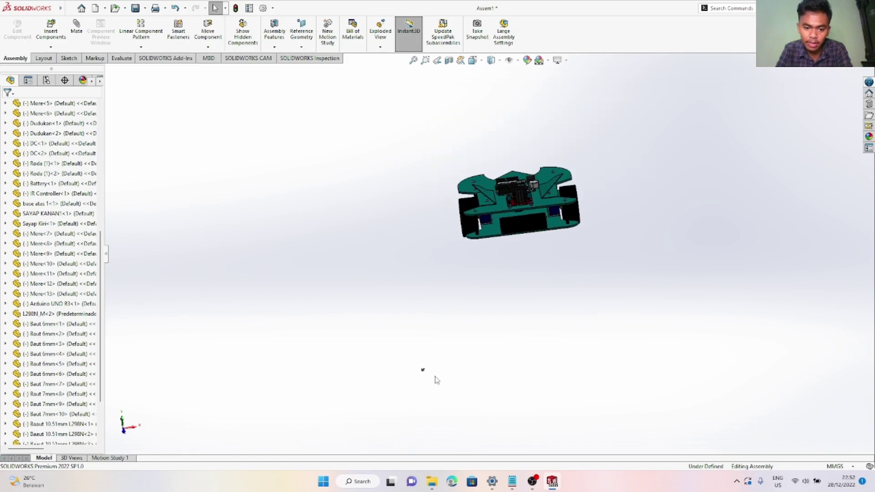
pyautogui.moveTo(399, 354); pyautogui.dragTo(433, 374)
pyautogui.scroll(-3, 433, 374)
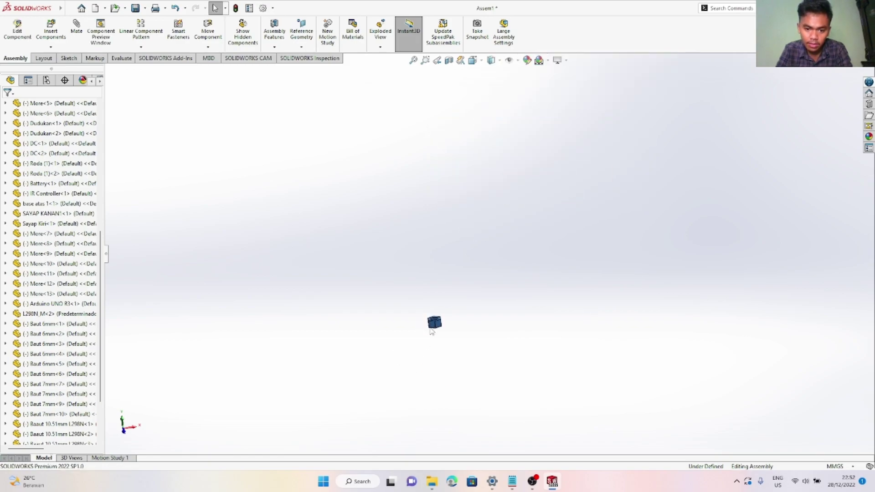
pyautogui.click(483, 288)
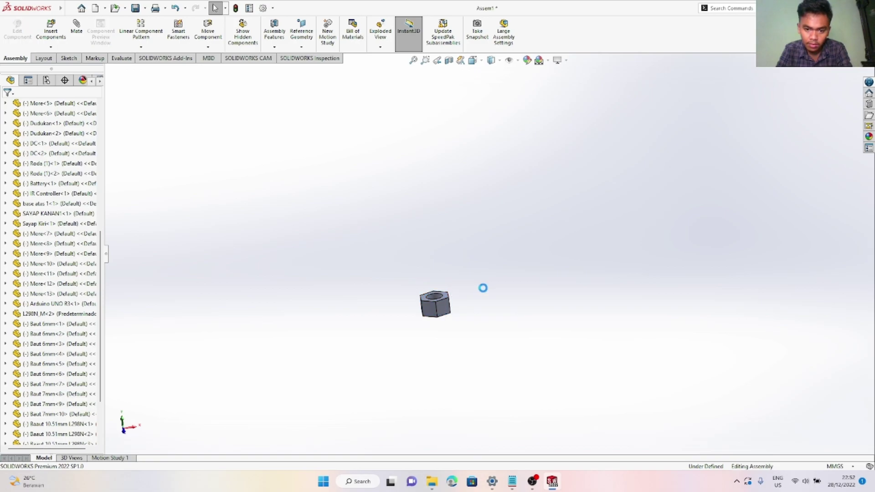
pyautogui.hotkey('ctrl', 'v')
pyautogui.hotkey('ctrl', 'v')
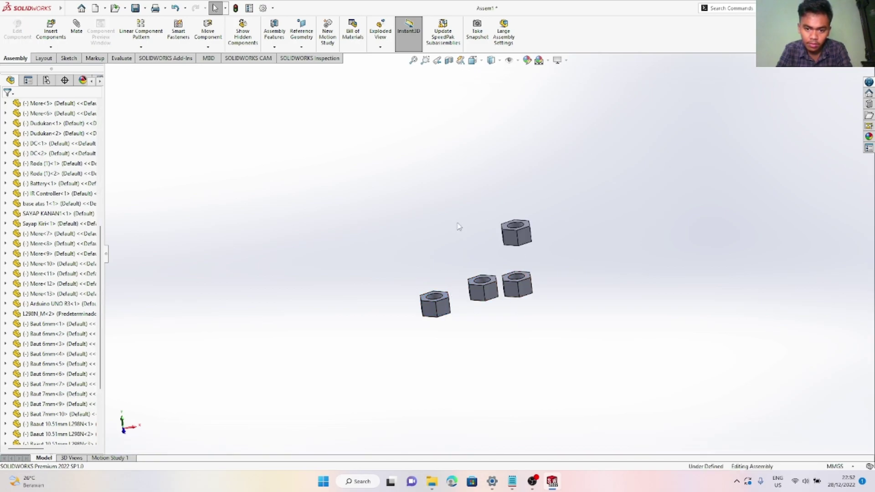
pyautogui.hotkey('ctrl', 'v')
pyautogui.hotkey('ctrl', 'v')
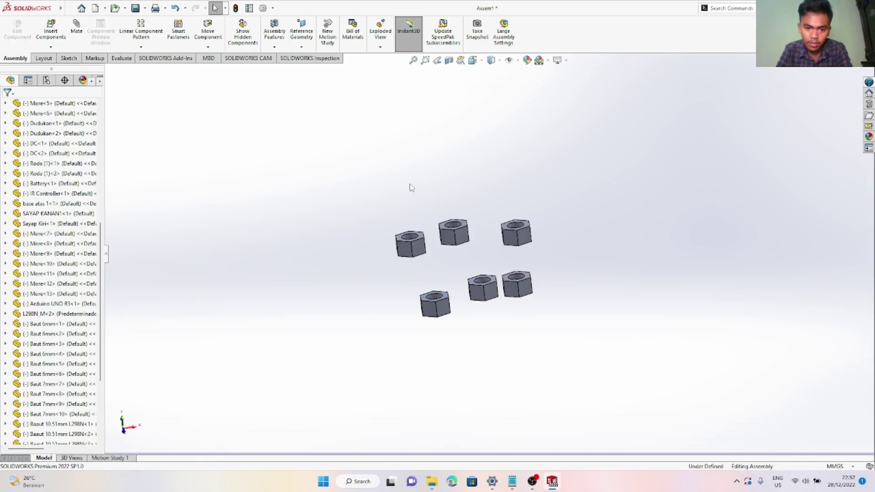
pyautogui.hotkey('ctrl', 'v')
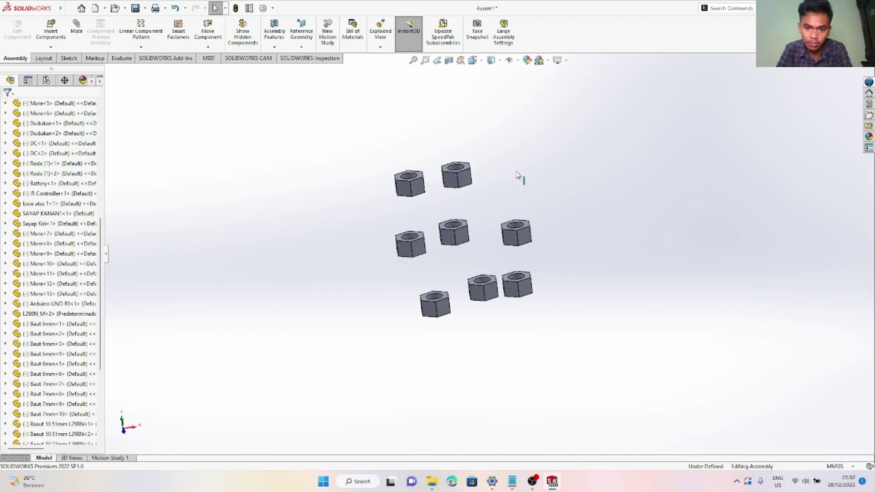
pyautogui.hotkey('ctrl', 'v')
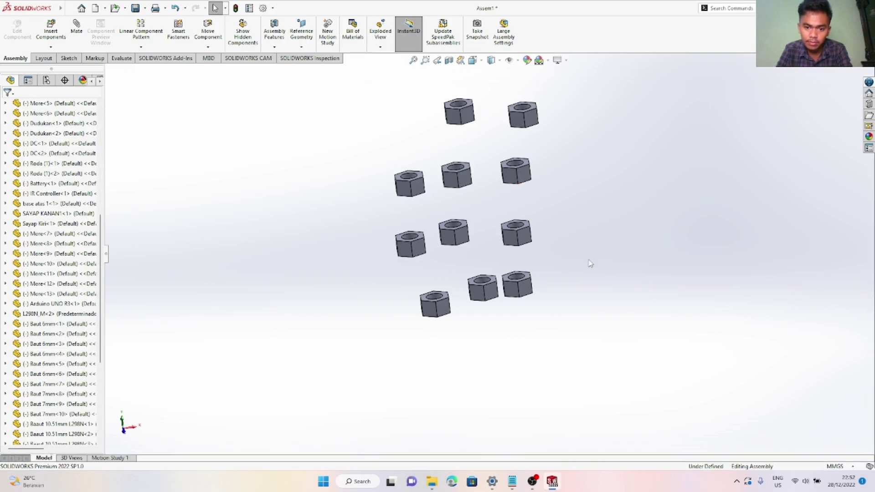
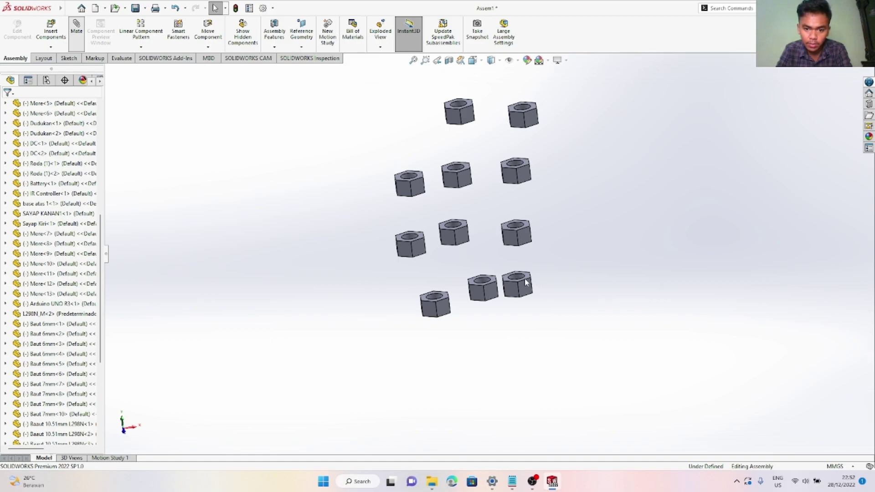
# Mate the hole of nut More-16 concentric with the shank of Baaut 10.51mm L298N-2 beneath the upper base plate
pyautogui.scroll(-7, 514, 273)
pyautogui.click(512, 271)
pyautogui.scroll(7, 611, 235)
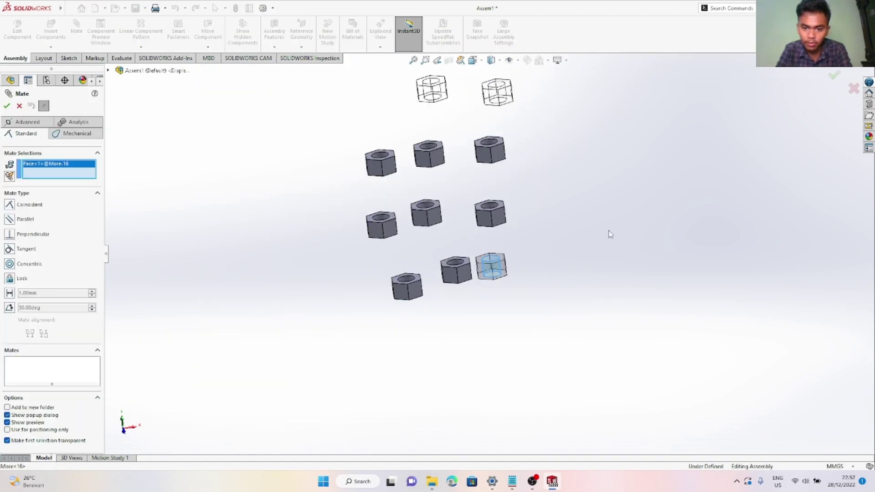
pyautogui.scroll(10, 611, 234)
pyautogui.scroll(-5, 596, 153)
pyautogui.moveTo(559, 175); pyautogui.dragTo(561, 147, button='middle')
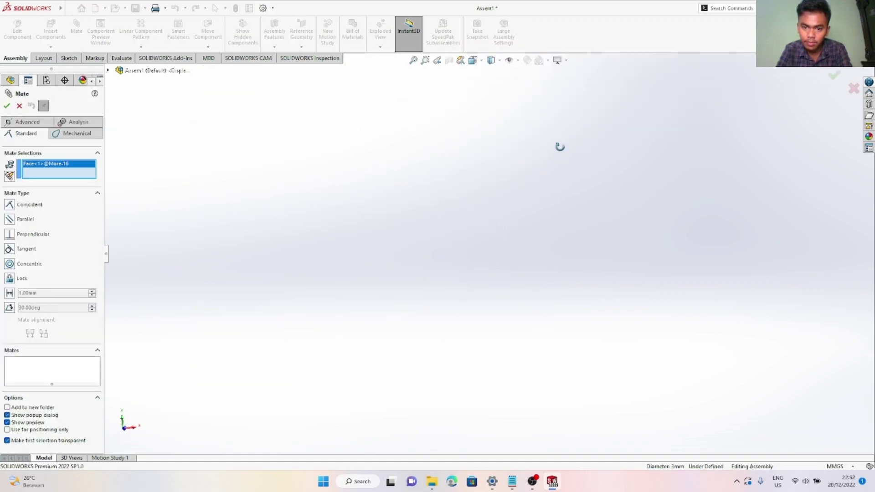
pyautogui.scroll(-12, 481, 319)
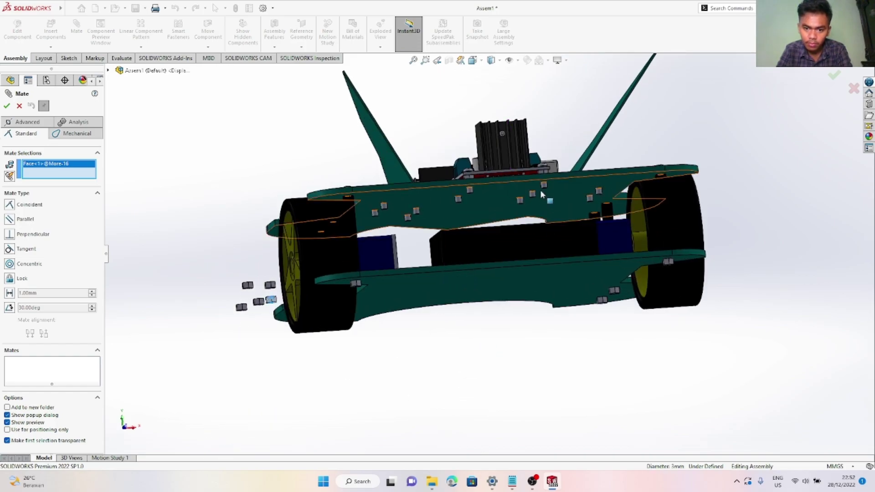
pyautogui.scroll(-8, 541, 189)
pyautogui.click(547, 162)
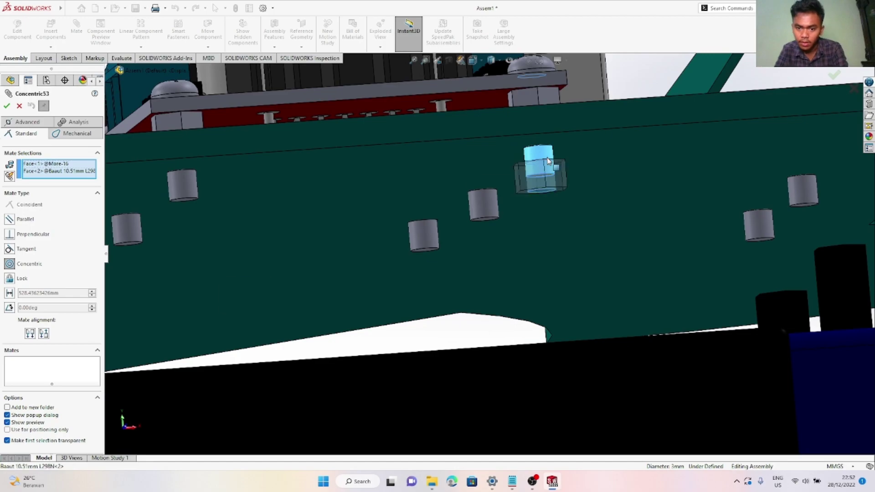
pyautogui.press('Return')
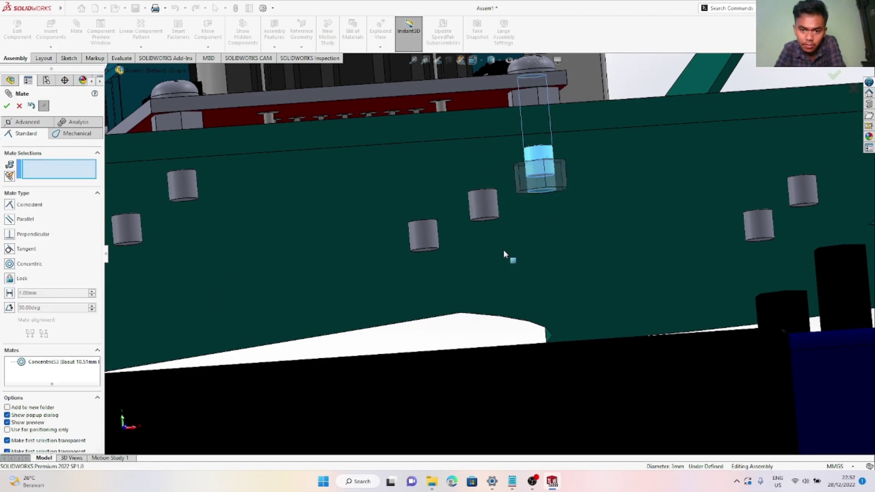
# Mate the hole of nut More-15 concentric with the L298N bolt shank below the left corner of the module's heatsink side
pyautogui.scroll(10, 503, 252)
pyautogui.scroll(-10, 395, 313)
pyautogui.scroll(-5, 394, 311)
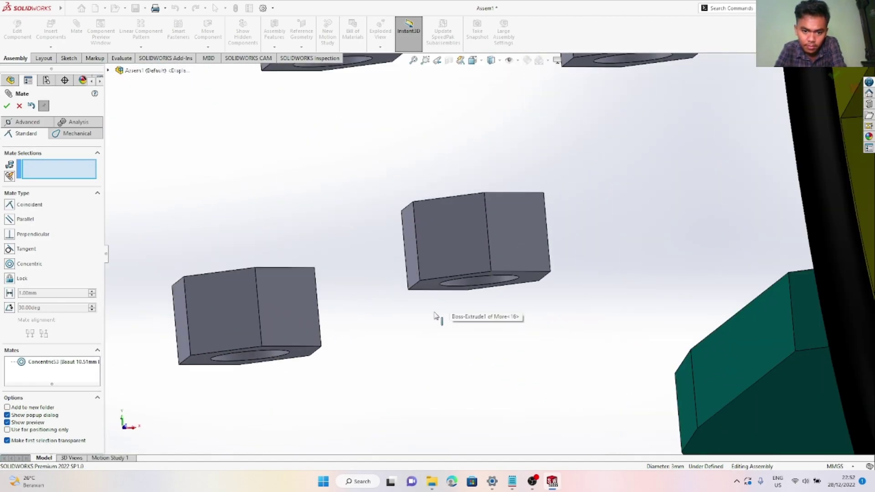
pyautogui.click(478, 285)
pyautogui.scroll(8, 732, 255)
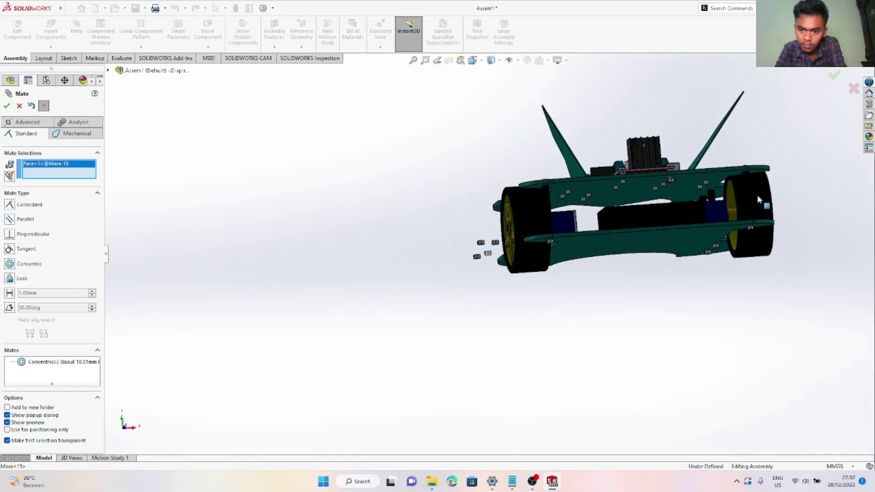
pyautogui.scroll(-8, 595, 185)
pyautogui.scroll(-2, 592, 242)
pyautogui.click(579, 246)
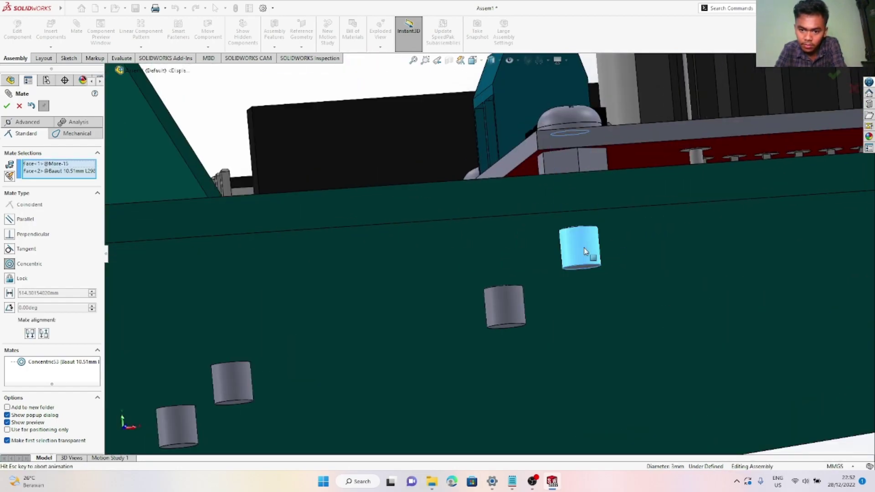
pyautogui.press('Return')
# Mate the hole of nut More-14 concentric with the shank of Baaut 10.51mm L298N-4 beneath the upper base plate
pyautogui.scroll(8, 484, 294)
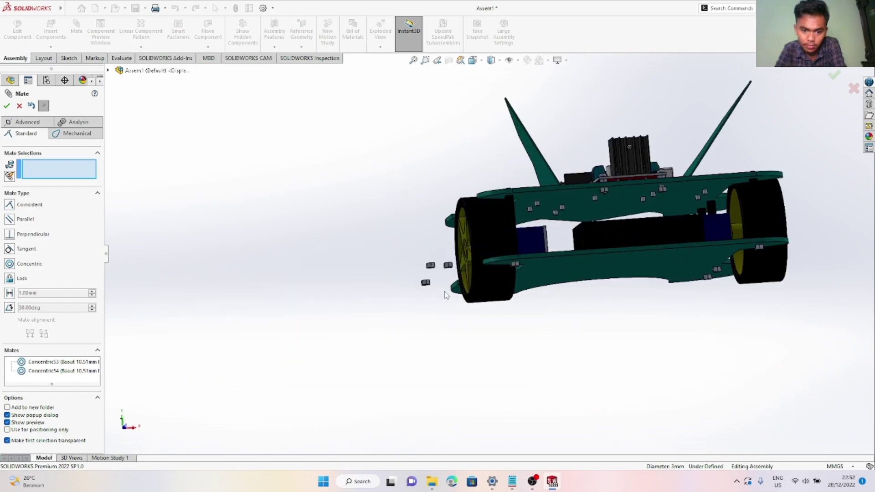
pyautogui.scroll(-10, 465, 234)
pyautogui.click(472, 186)
pyautogui.scroll(8, 792, 225)
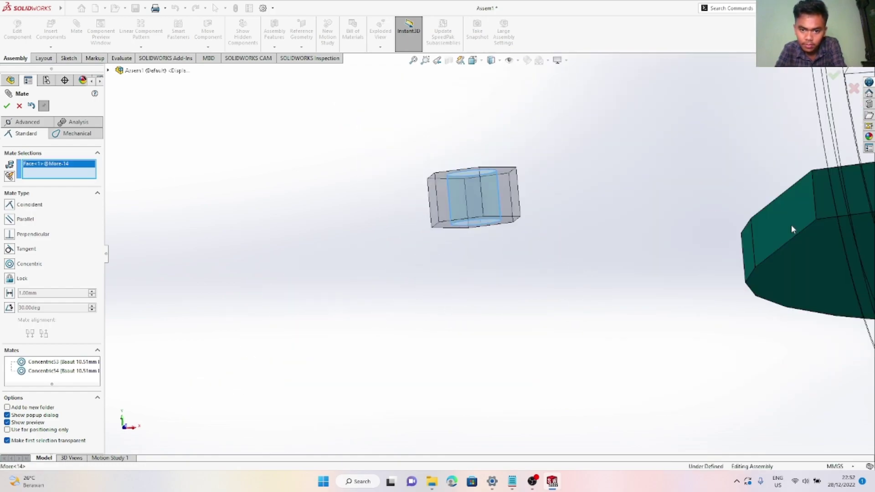
pyautogui.scroll(-10, 523, 187)
pyautogui.scroll(-3, 523, 188)
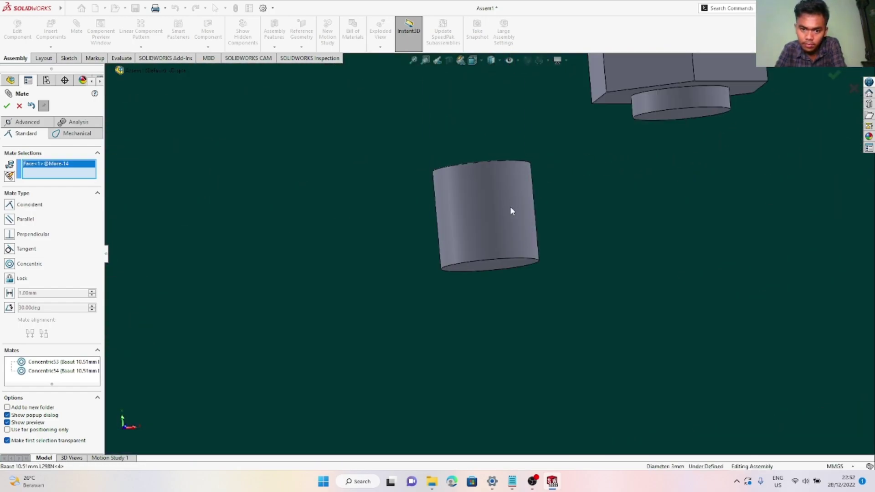
pyautogui.click(510, 209)
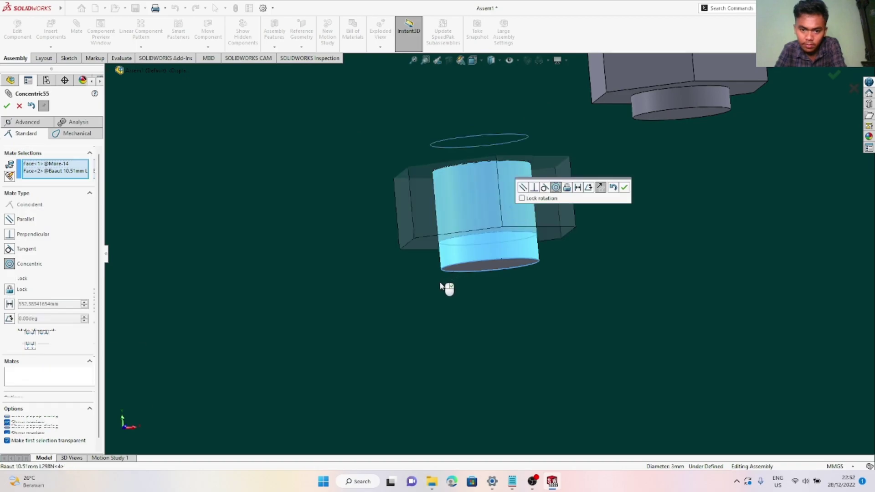
pyautogui.press('Return')
# Mate the hole of nut More-18 concentric with the shank of Baaut 10.51mm L298N-1 beneath the upper base plate
pyautogui.scroll(8, 395, 317)
pyautogui.scroll(-8, 457, 261)
pyautogui.scroll(-4, 458, 261)
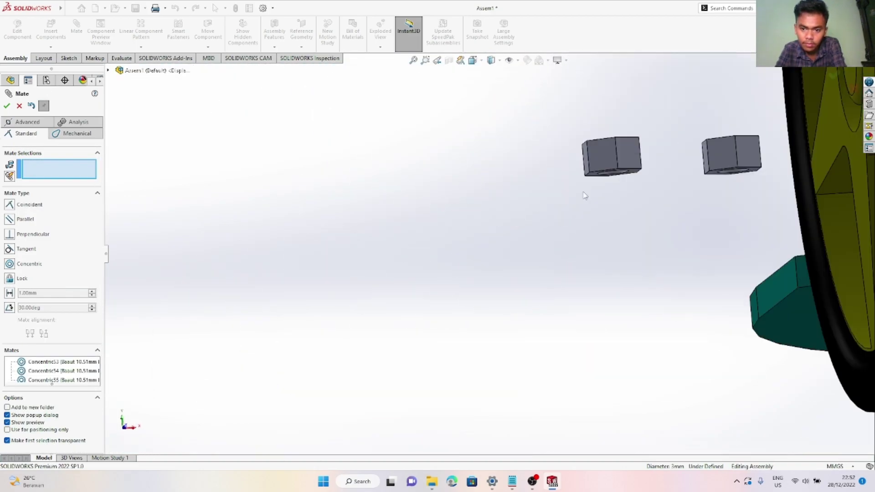
pyautogui.scroll(-3, 607, 169)
pyautogui.click(607, 167)
pyautogui.scroll(6, 765, 170)
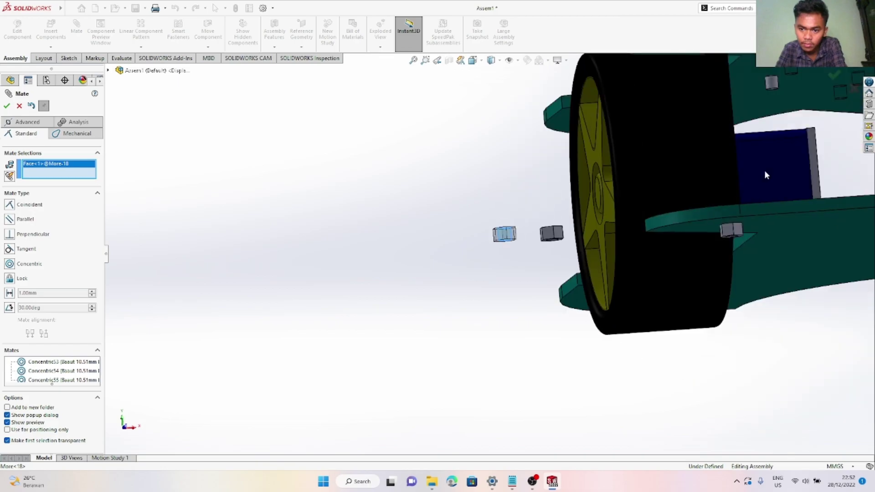
pyautogui.scroll(-6, 548, 244)
pyautogui.scroll(-5, 547, 240)
pyautogui.click(590, 252)
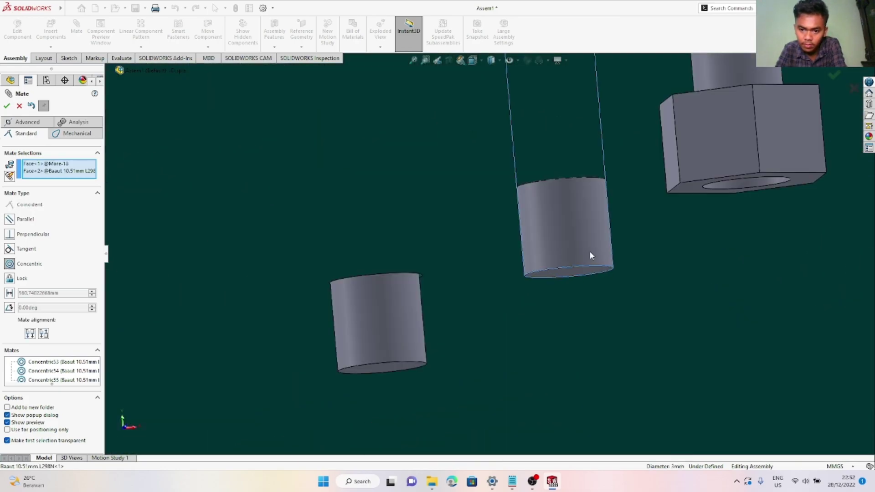
pyautogui.press('Return')
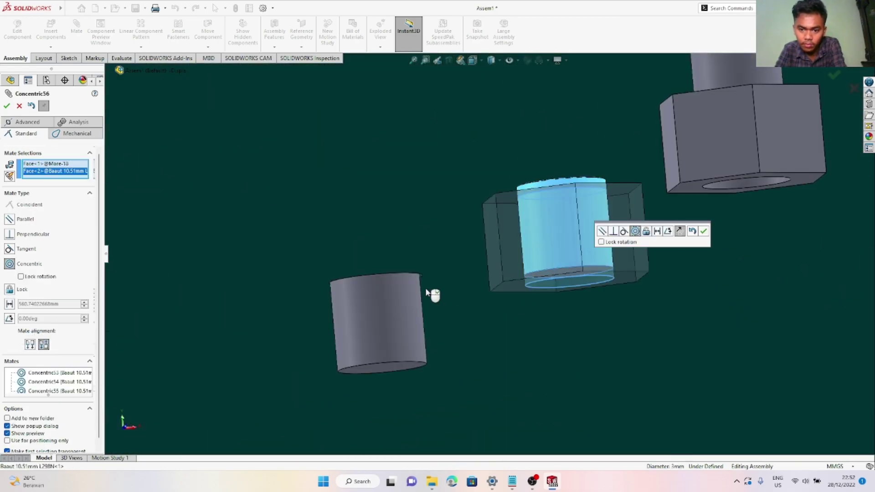
# Mate the hole of nut More-17 concentric with the shank of bolt Baut 7mm-7 beneath the upper base plate
pyautogui.scroll(6, 425, 286)
pyautogui.scroll(5, 399, 274)
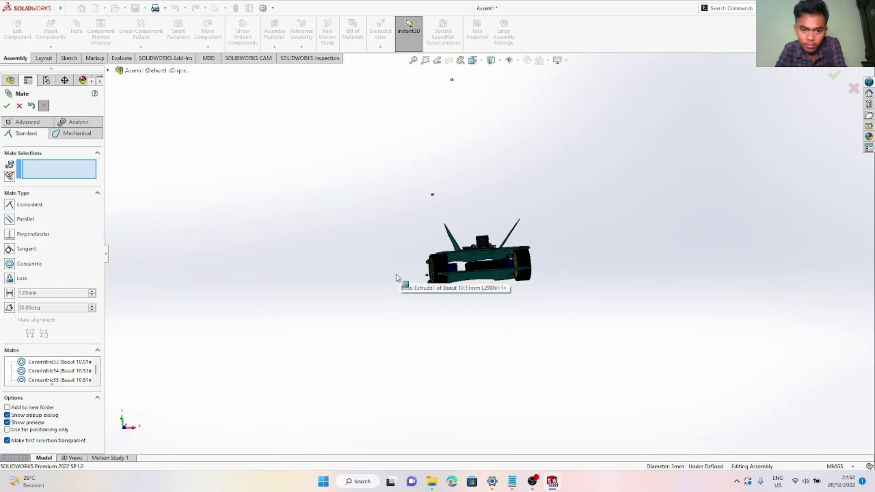
pyautogui.scroll(-8, 410, 279)
pyautogui.scroll(-5, 509, 268)
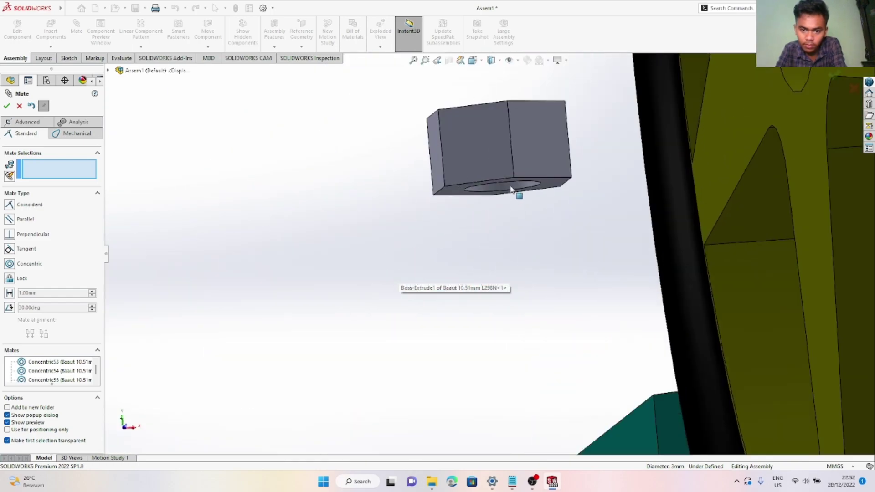
pyautogui.click(522, 187)
pyautogui.scroll(5, 675, 204)
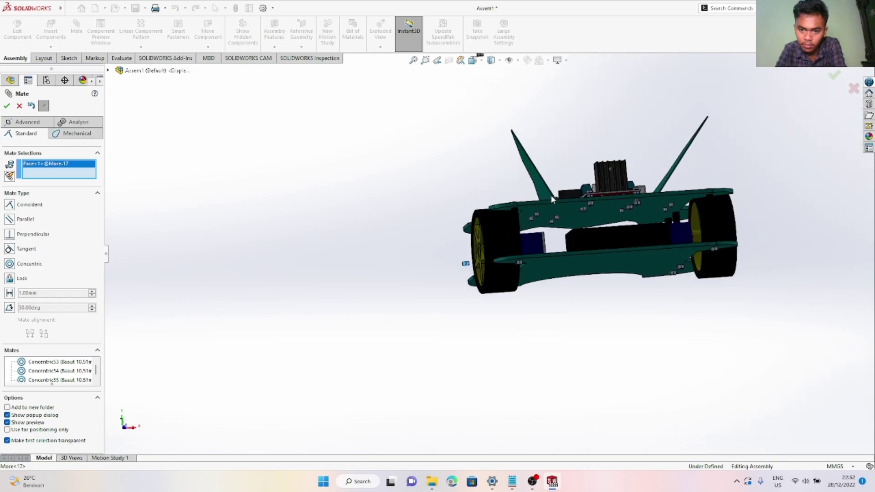
pyautogui.scroll(-6, 522, 249)
pyautogui.scroll(-5, 522, 248)
pyautogui.click(495, 210)
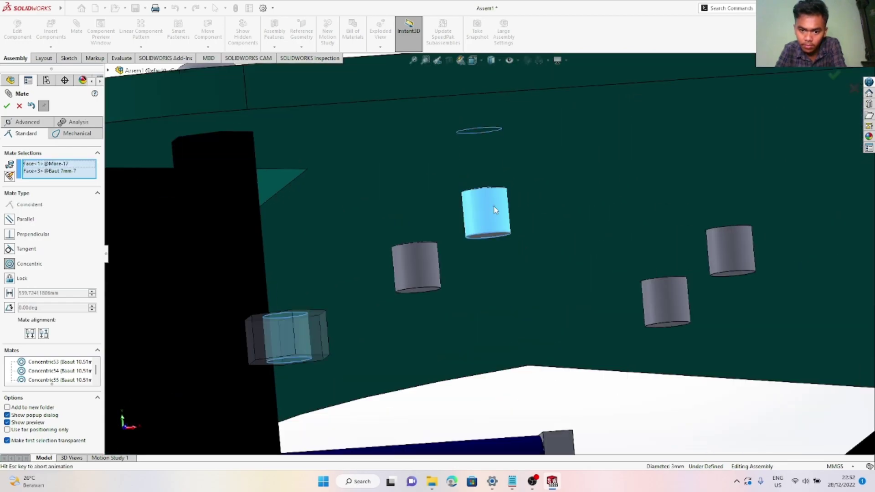
pyautogui.rightClick(497, 212)
# Mate the hole of nut More-19 concentric with the shank of bolt Baut 7mm-10 beneath the upper base plate
pyautogui.scroll(7, 366, 260)
pyautogui.scroll(8, 424, 205)
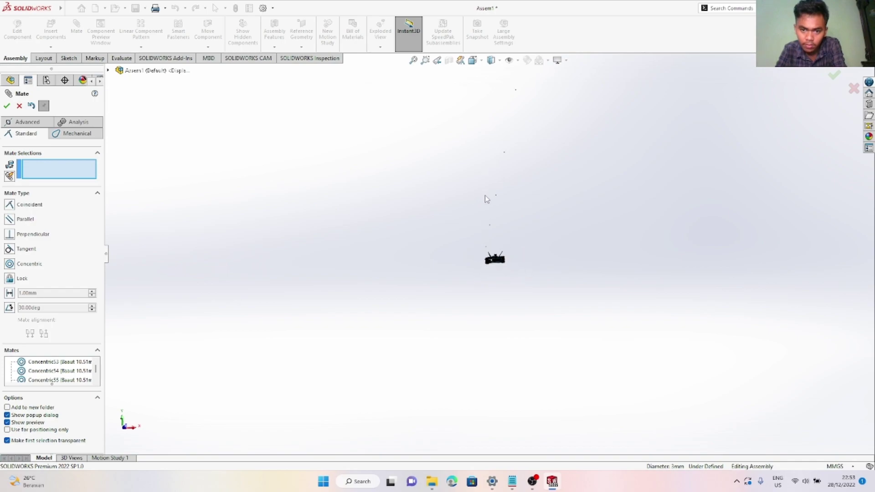
pyautogui.scroll(-10, 487, 228)
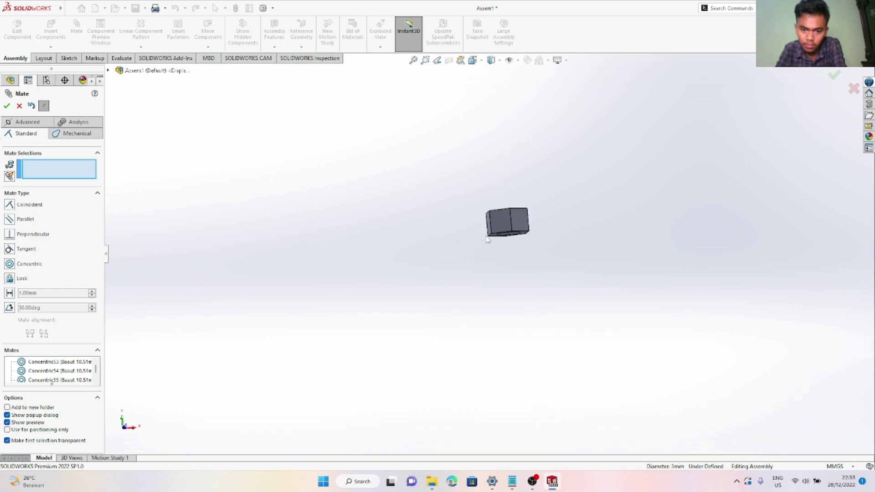
pyautogui.scroll(-4, 487, 240)
pyautogui.click(503, 236)
pyautogui.scroll(10, 575, 328)
pyautogui.scroll(3, 589, 396)
pyautogui.scroll(-10, 483, 218)
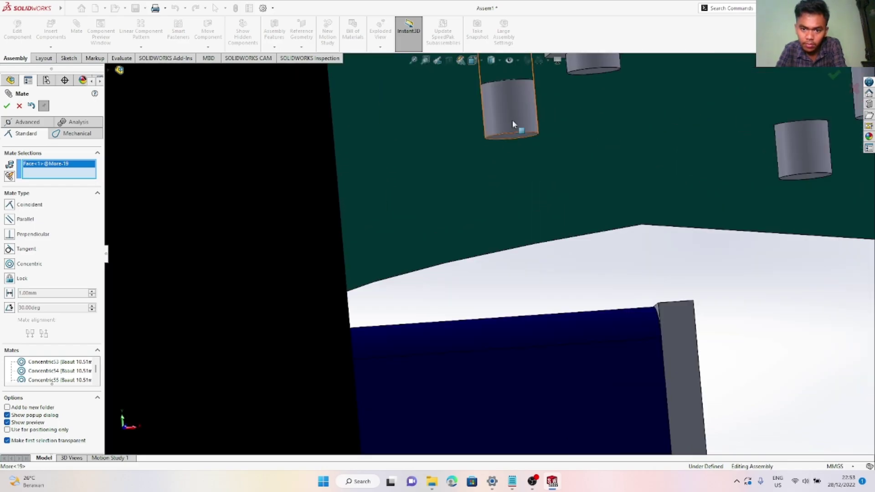
pyautogui.click(512, 121)
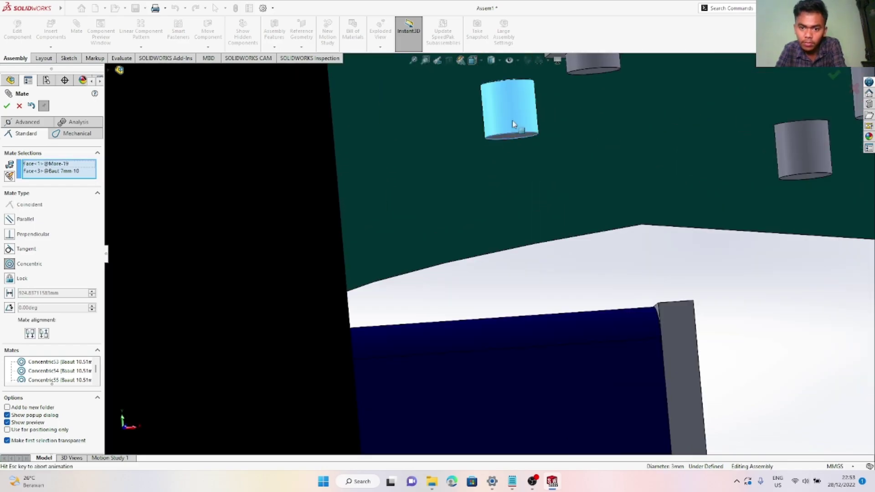
pyautogui.rightClick(511, 158)
# Mate the hole of nut More-20 concentric with the shank of bolt Baut 7mm-8 near the opposite wheel
pyautogui.scroll(10, 516, 170)
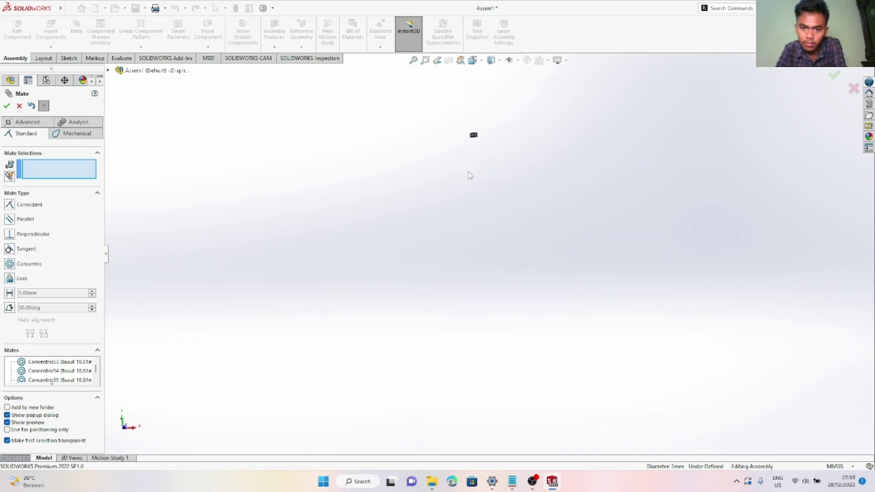
pyautogui.scroll(-10, 475, 117)
pyautogui.click(565, 144)
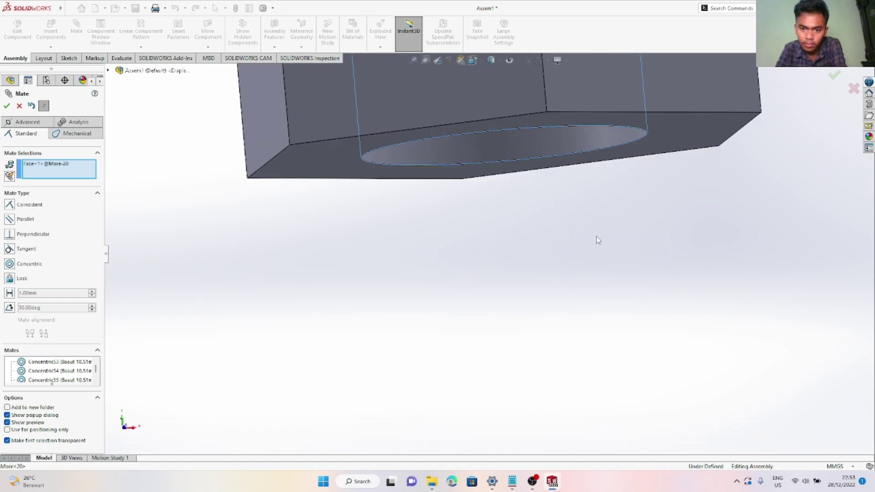
pyautogui.scroll(10, 615, 323)
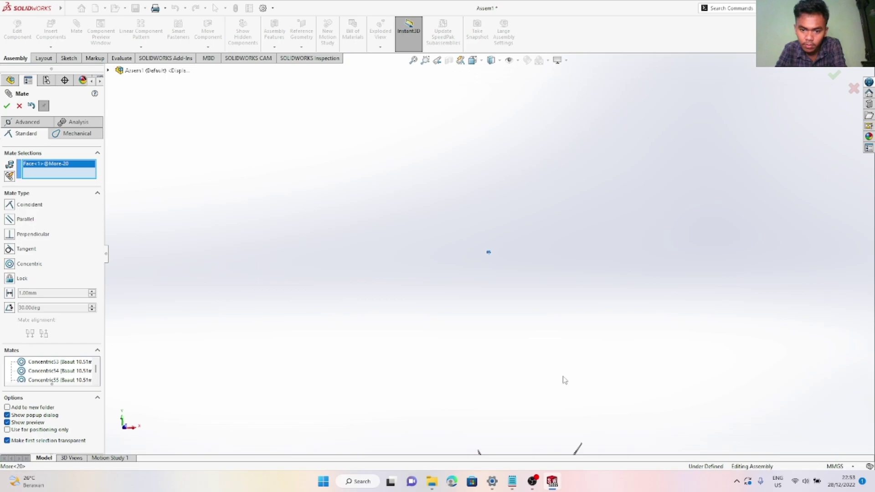
pyautogui.scroll(-10, 519, 362)
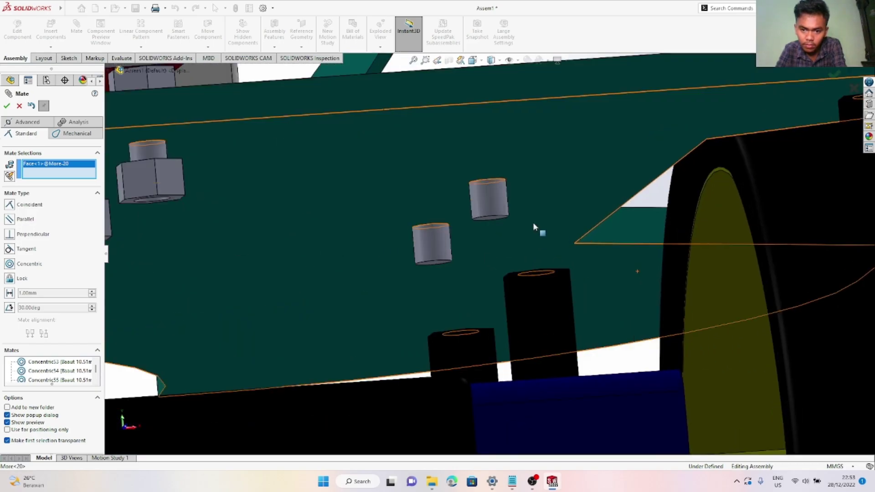
pyautogui.click(495, 201)
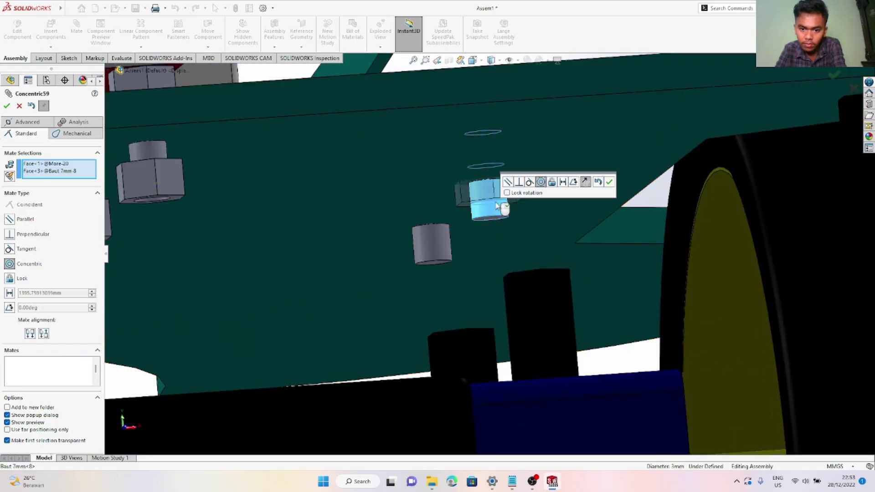
pyautogui.press('Return')
# Mate the hole of nut More-21 concentric with the shank of bolt Baut 7mm-9, next to nut More-20
pyautogui.scroll(10, 524, 201)
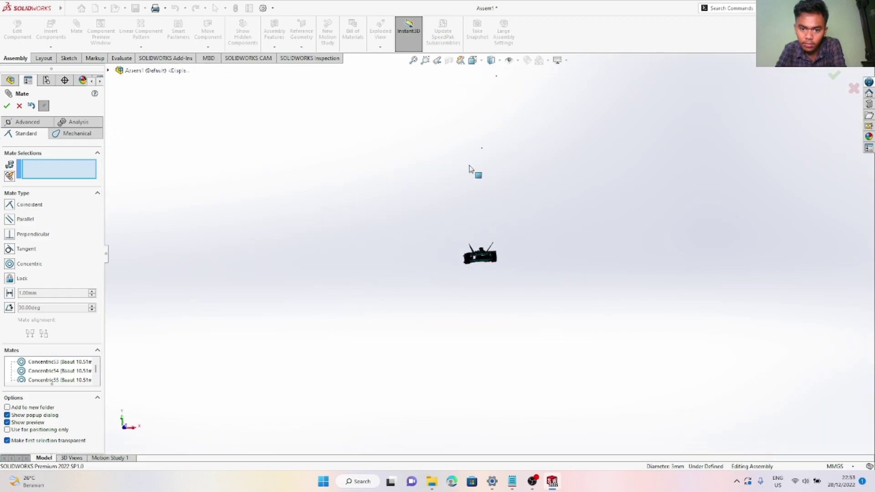
pyautogui.scroll(-10, 472, 224)
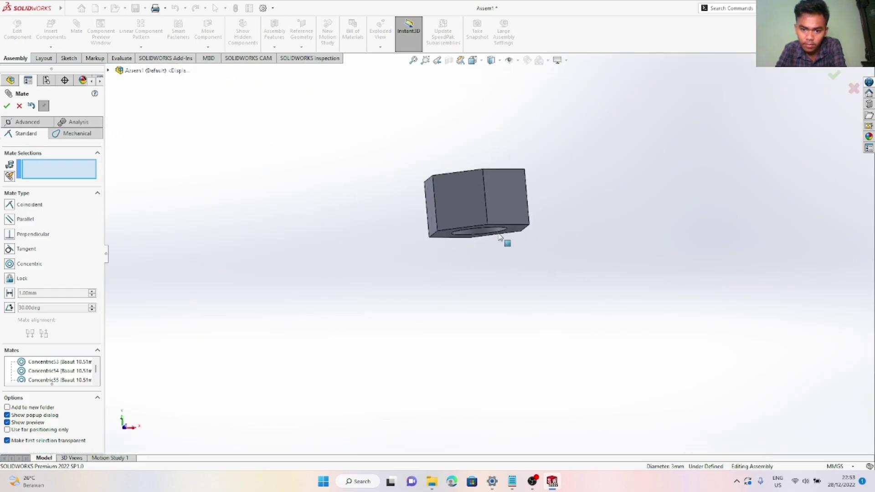
pyautogui.click(484, 230)
pyautogui.scroll(8, 504, 306)
pyautogui.scroll(8, 505, 316)
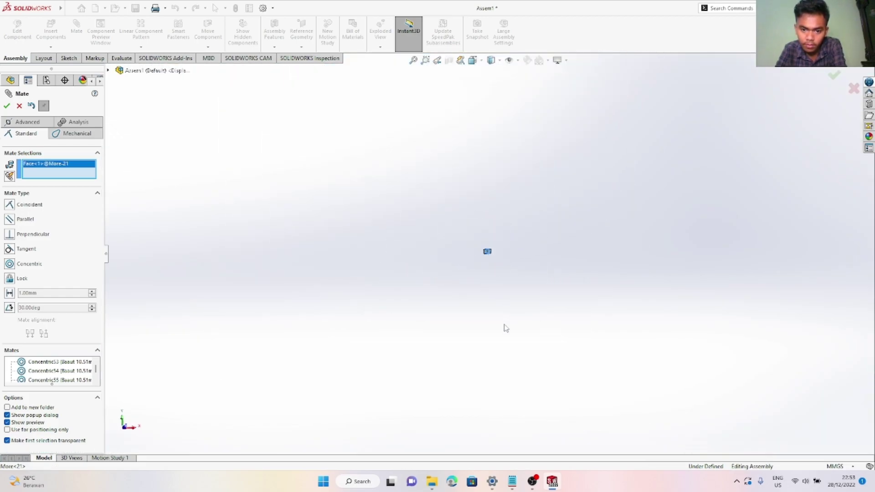
pyautogui.scroll(-12, 501, 346)
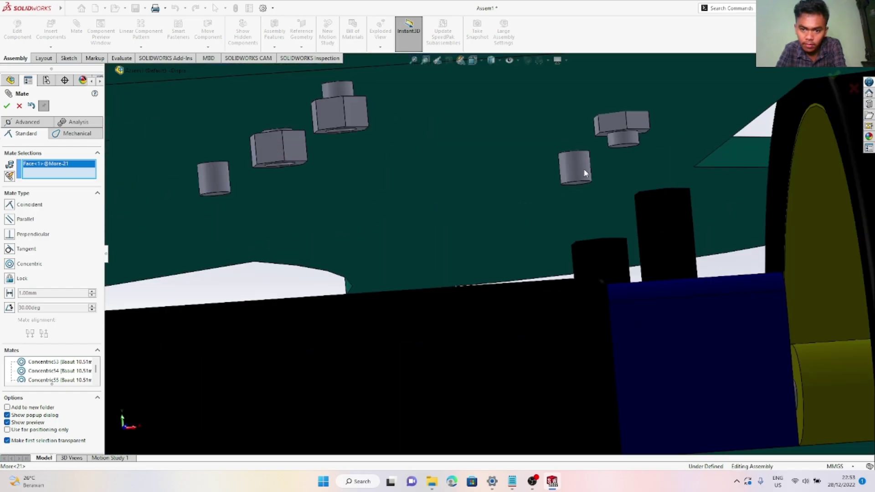
pyautogui.click(585, 171)
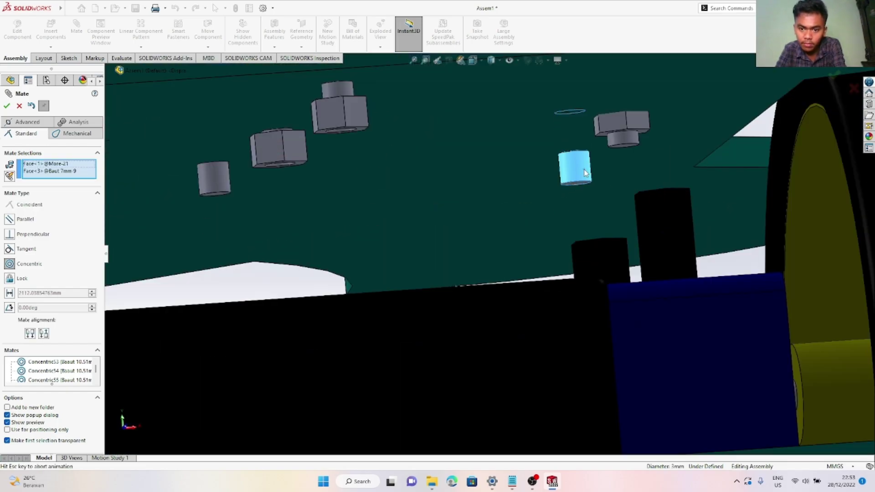
pyautogui.rightClick(598, 179)
# Mate the hole of nut More-22 concentric with the shank of Baut 10.6 mm Arduino-1 beneath the upper base plate
pyautogui.scroll(12, 593, 178)
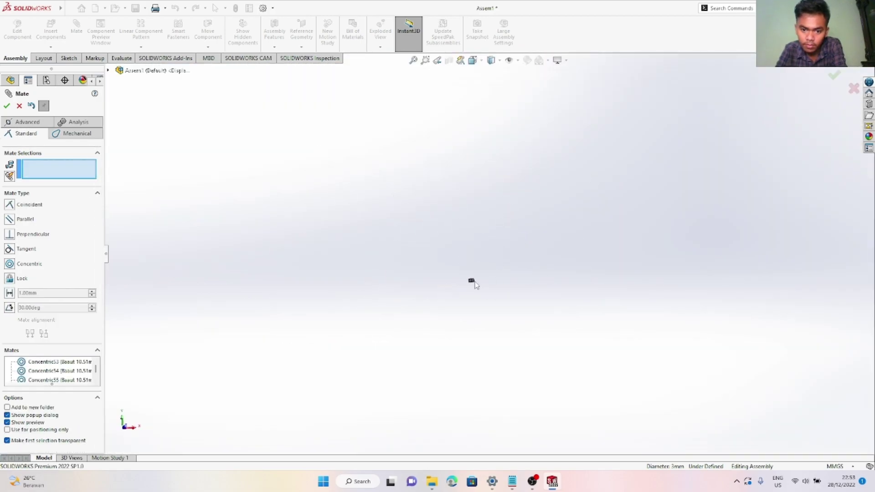
pyautogui.scroll(-10, 474, 283)
pyautogui.click(494, 254)
pyautogui.scroll(6, 497, 273)
pyautogui.scroll(6, 492, 392)
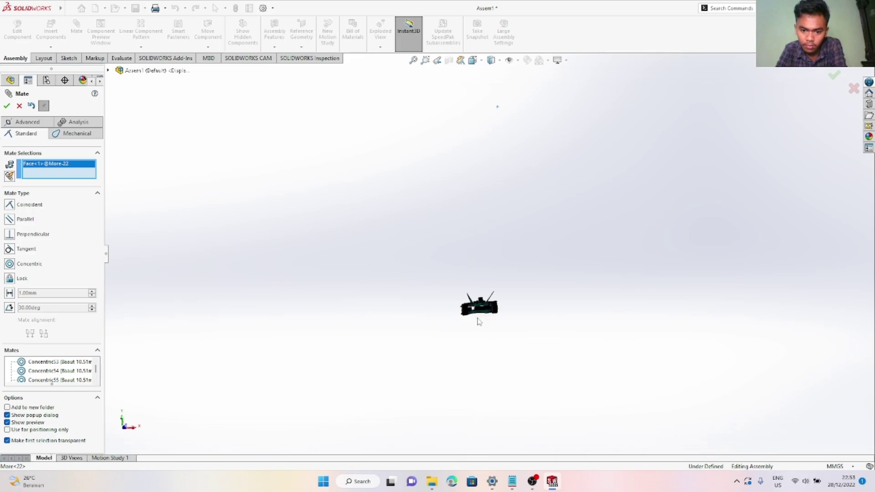
pyautogui.scroll(-10, 479, 319)
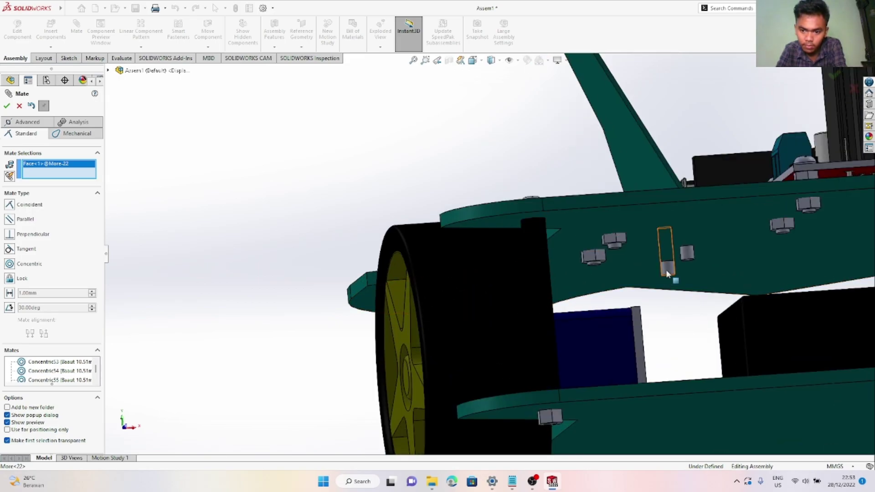
pyautogui.click(667, 271)
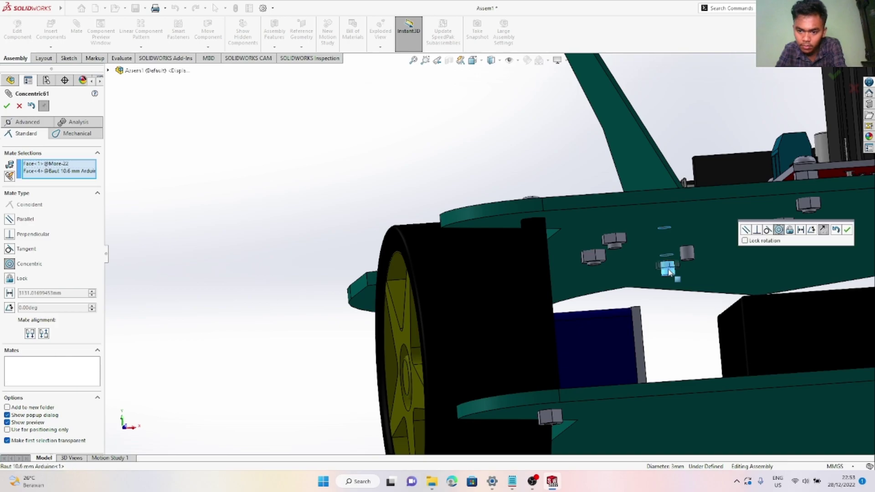
pyautogui.press('Return')
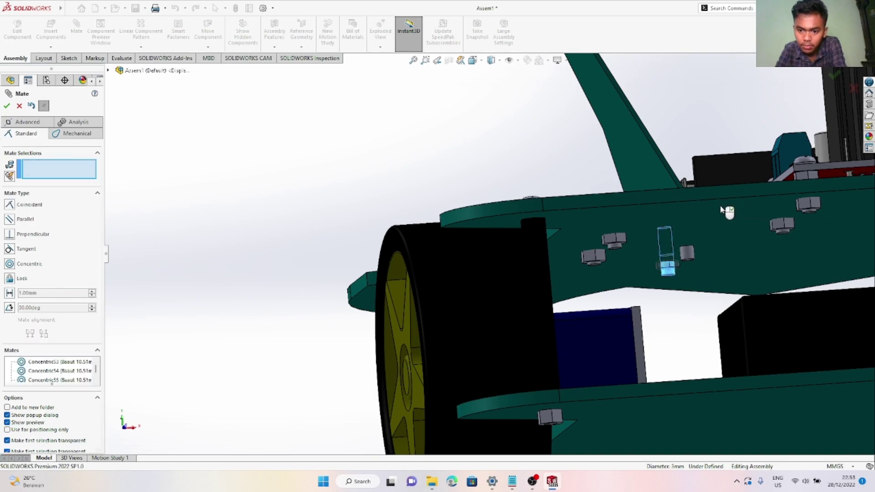
# Mate the hole of nut More-23 concentric with the bare bolt shank beside the two L298N nuts near the middle of the upper base plate
pyautogui.scroll(10, 723, 210)
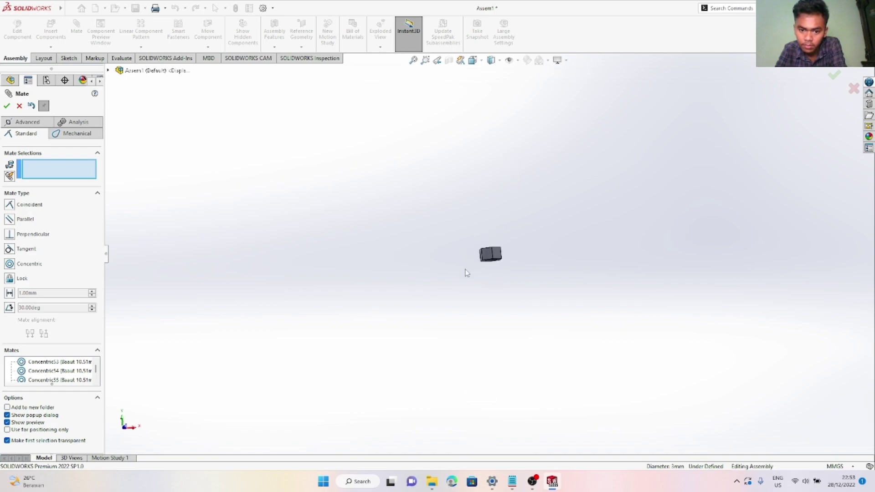
pyautogui.scroll(-10, 479, 271)
pyautogui.click(546, 264)
pyautogui.scroll(5, 547, 292)
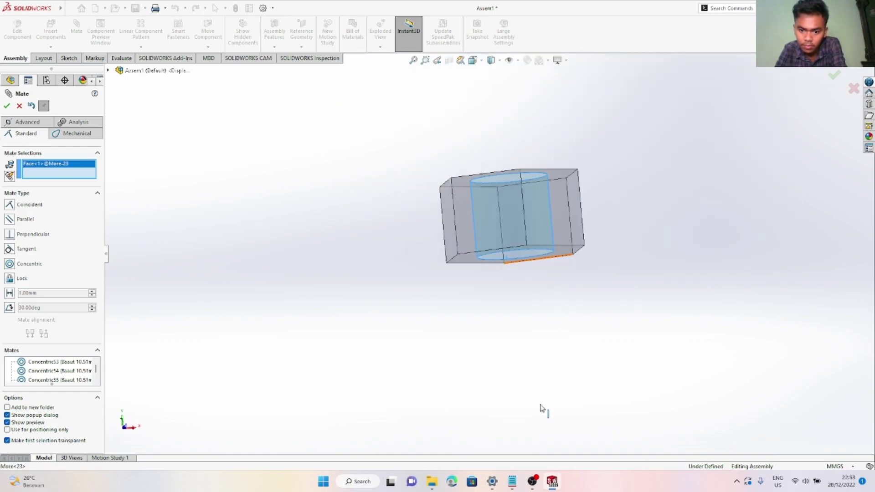
pyautogui.scroll(5, 536, 372)
pyautogui.scroll(-10, 483, 373)
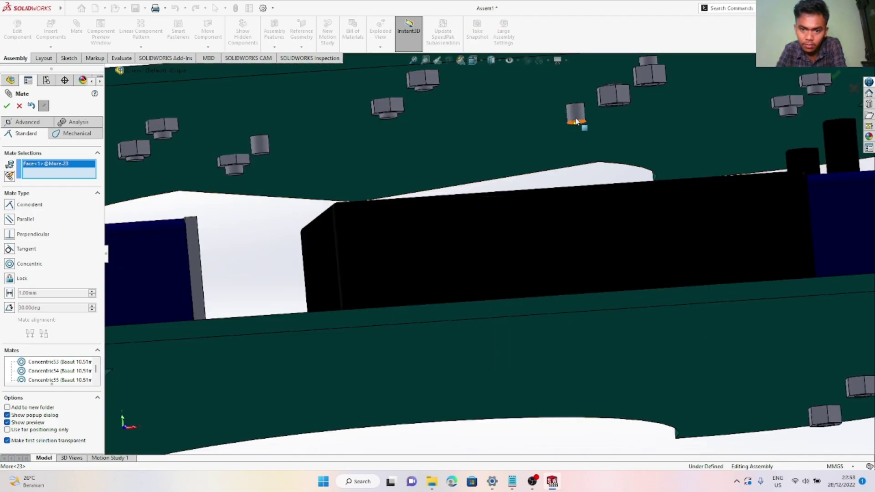
pyautogui.click(581, 117)
pyautogui.rightClick(582, 117)
pyautogui.scroll(10, 602, 141)
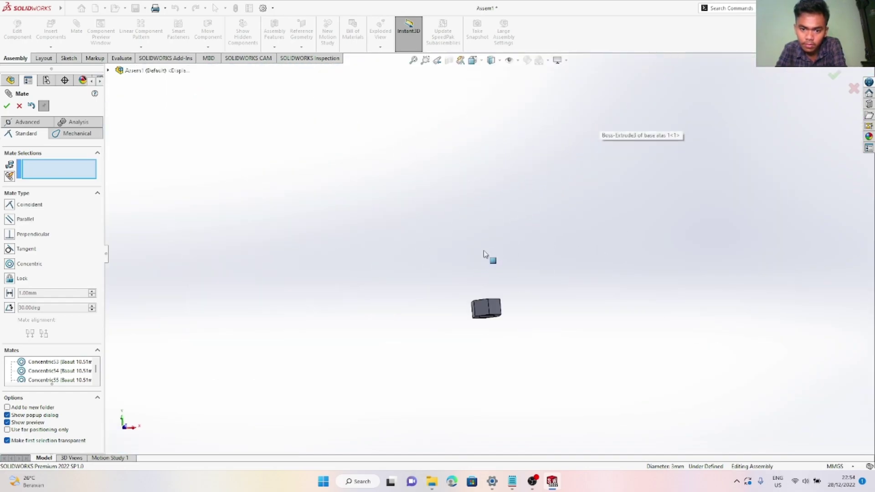
# Mate the hole of nut More-24 concentric with the remaining bare Baut 10.6 mm Arduino bolt shank beneath the upper base plate
pyautogui.scroll(-10, 486, 273)
pyautogui.click(513, 290)
pyautogui.scroll(8, 513, 292)
pyautogui.scroll(5, 508, 351)
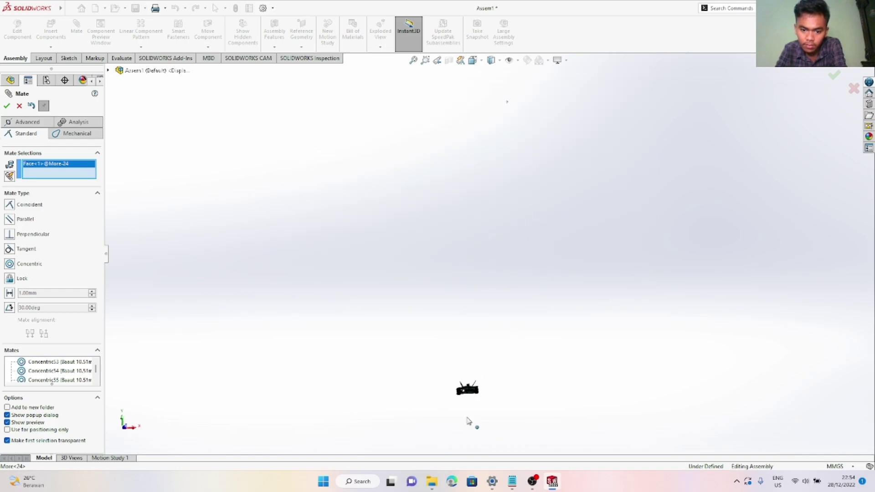
pyautogui.scroll(-10, 463, 360)
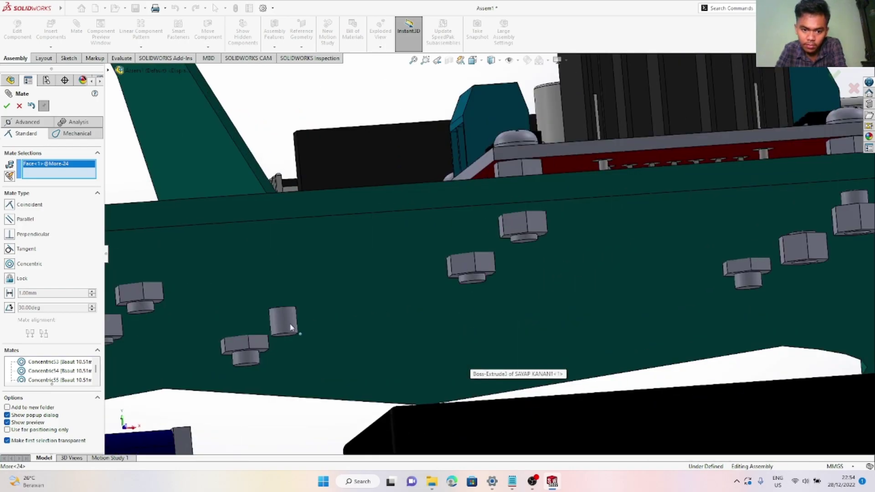
pyautogui.click(290, 328)
pyautogui.rightClick(299, 327)
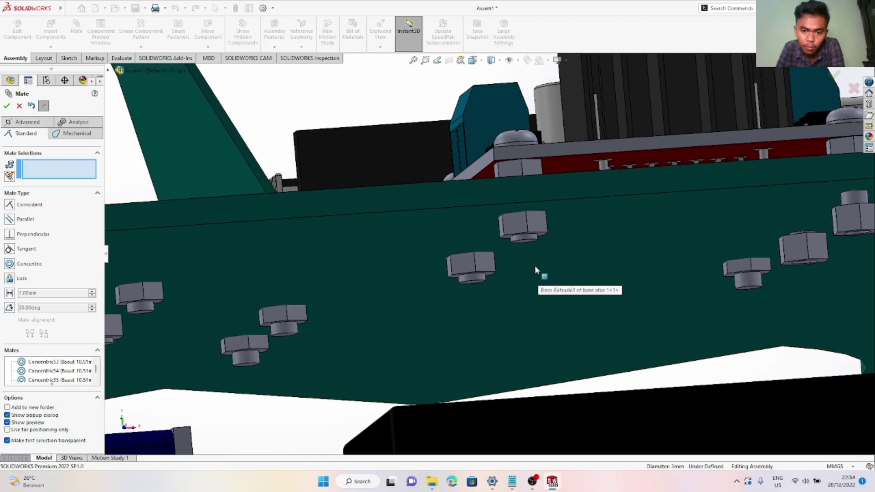
# Mate the lower face of nut More-16 coincident with the end face of its bolt beneath the upper base plate
pyautogui.scroll(4, 545, 232)
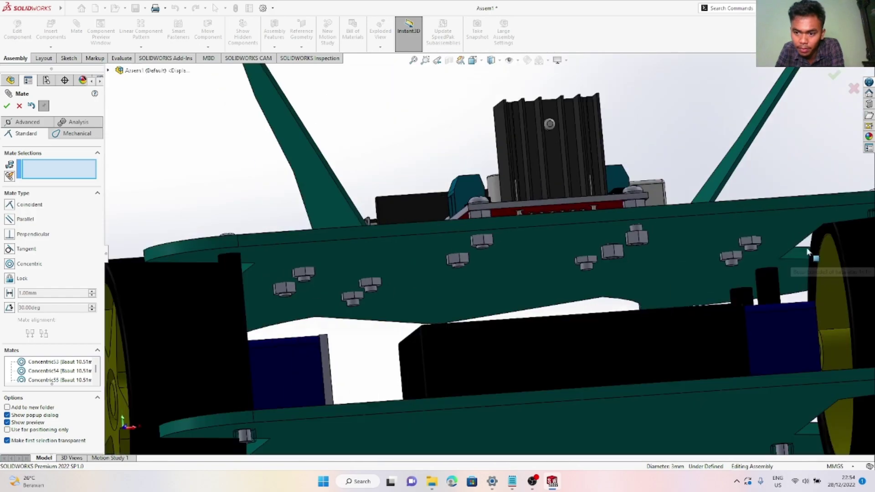
pyautogui.scroll(-6, 637, 242)
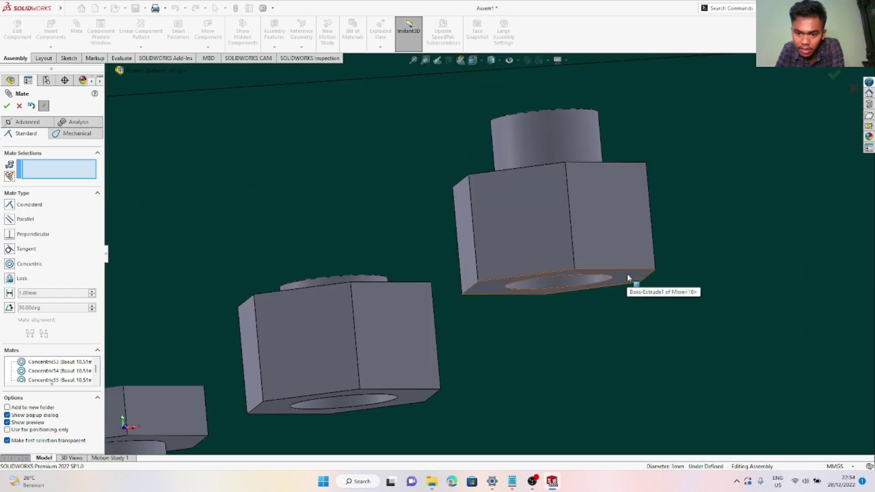
pyautogui.click(626, 276)
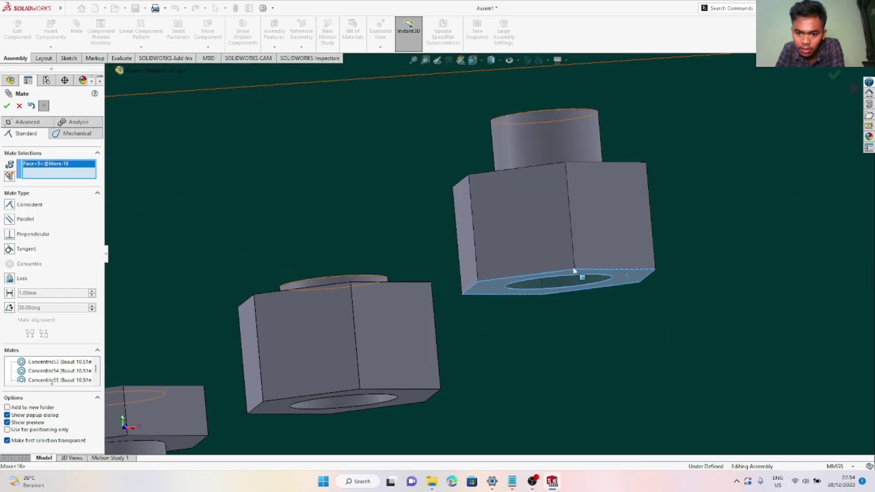
pyautogui.moveTo(616, 286); pyautogui.dragTo(584, 251, button='middle')
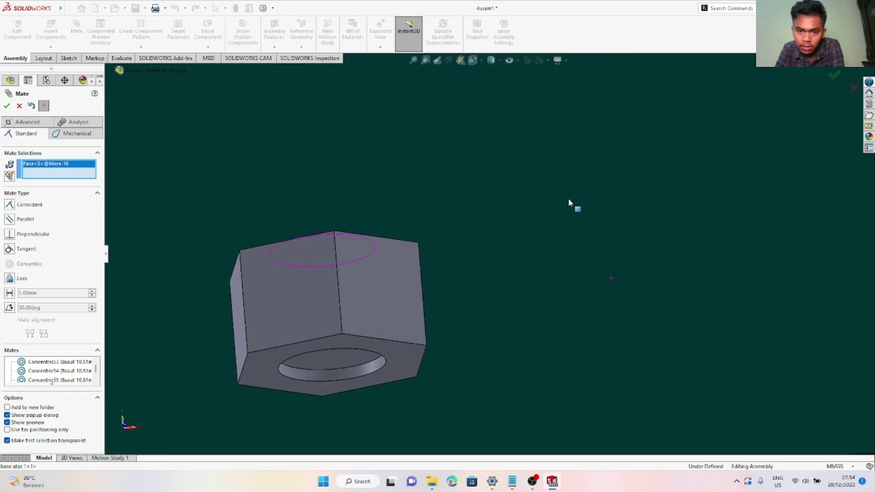
pyautogui.scroll(5, 569, 201)
pyautogui.scroll(-6, 482, 199)
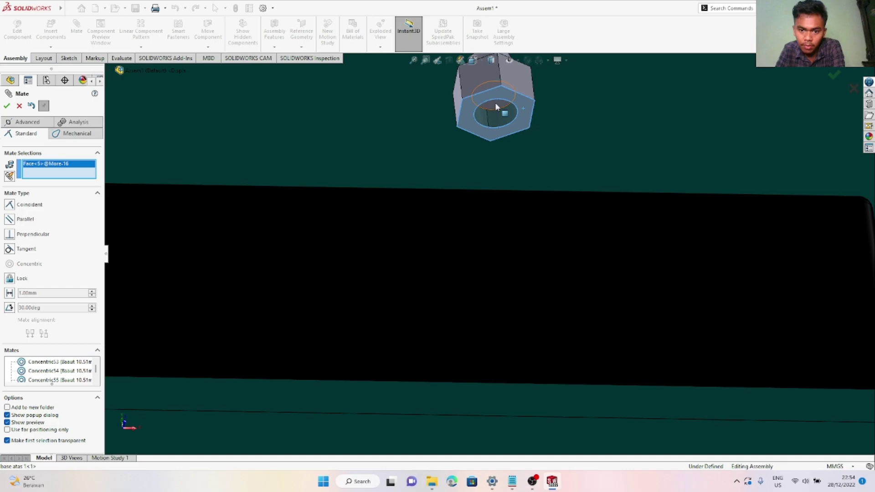
pyautogui.click(495, 103)
pyautogui.rightClick(497, 104)
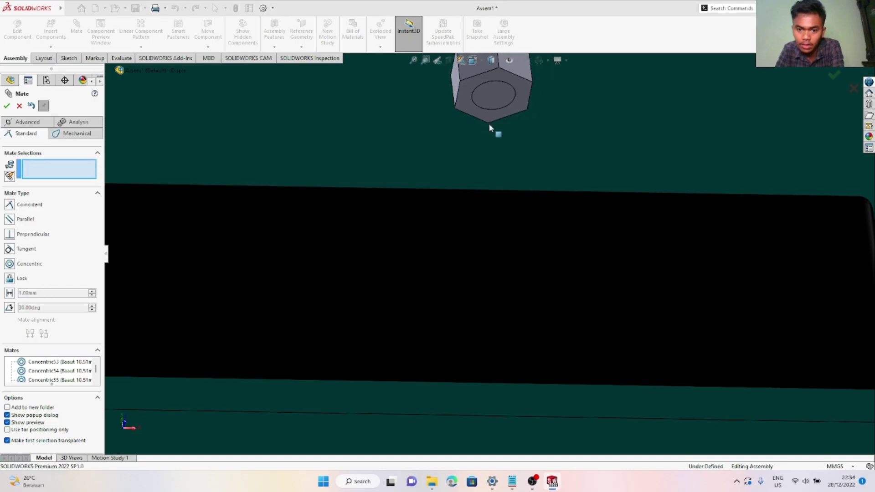
# Mate the lower face of nut More-15 coincident with the end face of bolt Baut 10.51mm L298N-3
pyautogui.scroll(5, 420, 144)
pyautogui.scroll(-5, 327, 204)
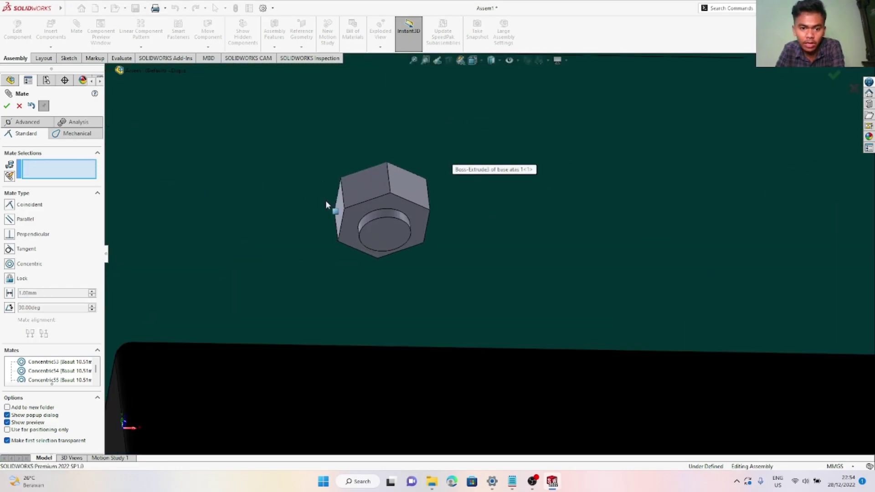
pyautogui.click(393, 230)
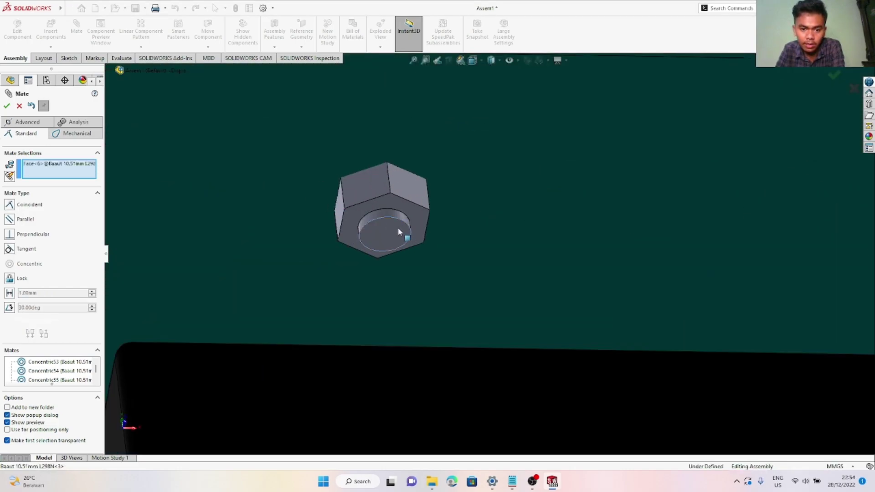
pyautogui.click(420, 215)
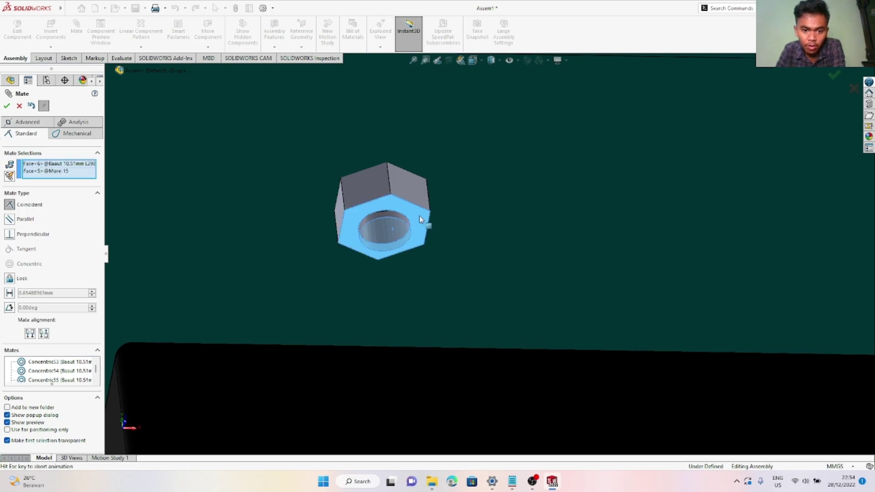
pyautogui.rightClick(286, 310)
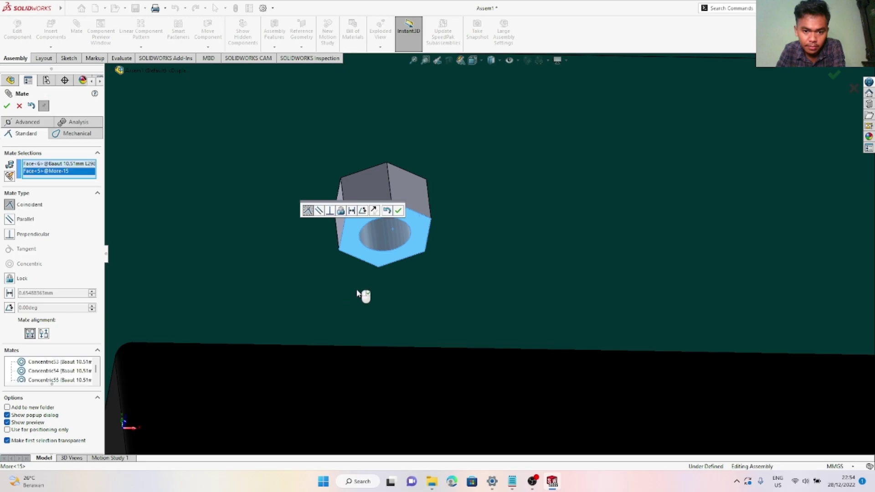
# Mate the lower face of nut More-17 coincident with the end face of bolt Baut 7mm-7
pyautogui.scroll(5, 388, 286)
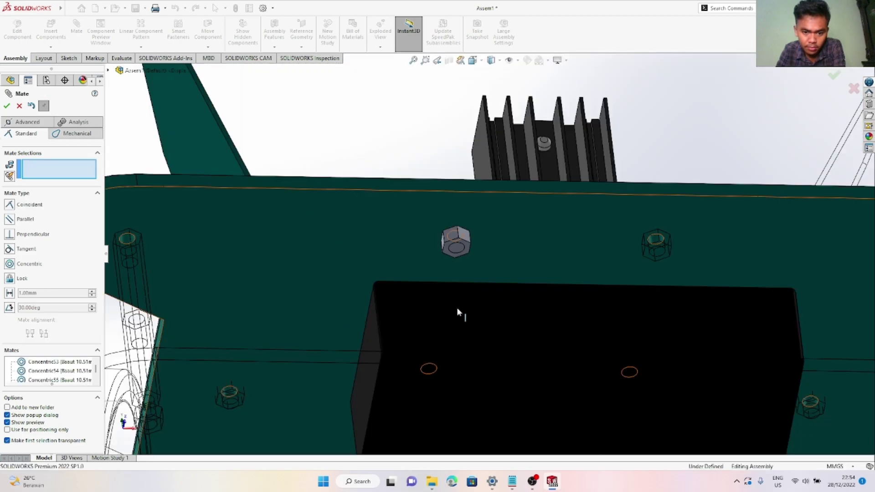
pyautogui.moveTo(457, 321); pyautogui.dragTo(451, 373, button='middle')
pyautogui.scroll(-3, 239, 209)
pyautogui.scroll(-5, 496, 294)
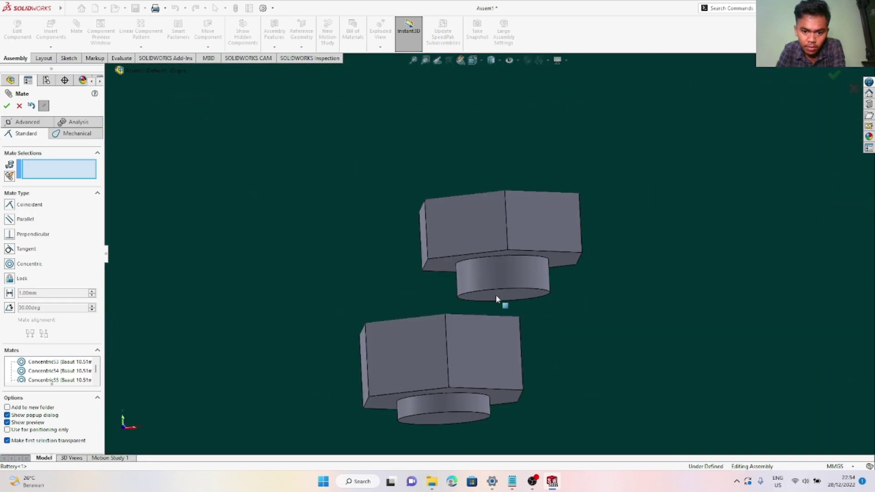
pyautogui.scroll(-3, 496, 295)
pyautogui.click(650, 208)
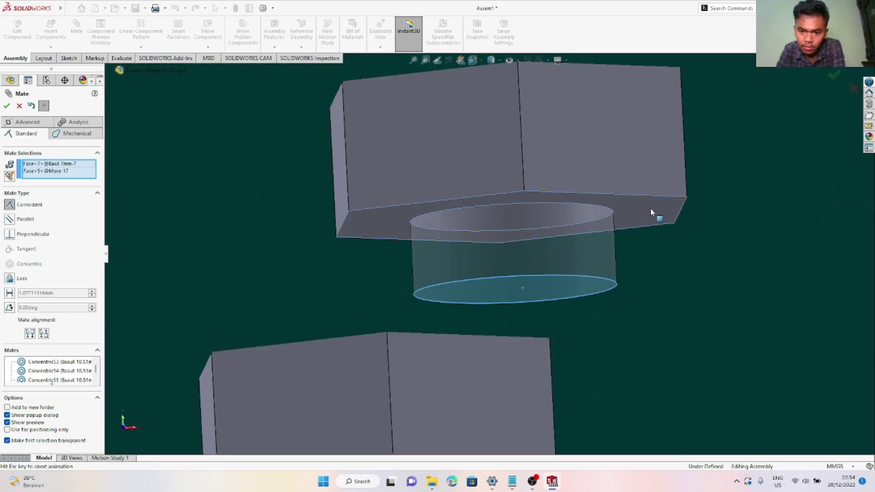
pyautogui.rightClick(495, 347)
# Mate the lower face of nut More-19 coincident with the end face of bolt Baut 7mm-10
pyautogui.scroll(8, 494, 340)
pyautogui.scroll(-7, 478, 310)
pyautogui.click(577, 236)
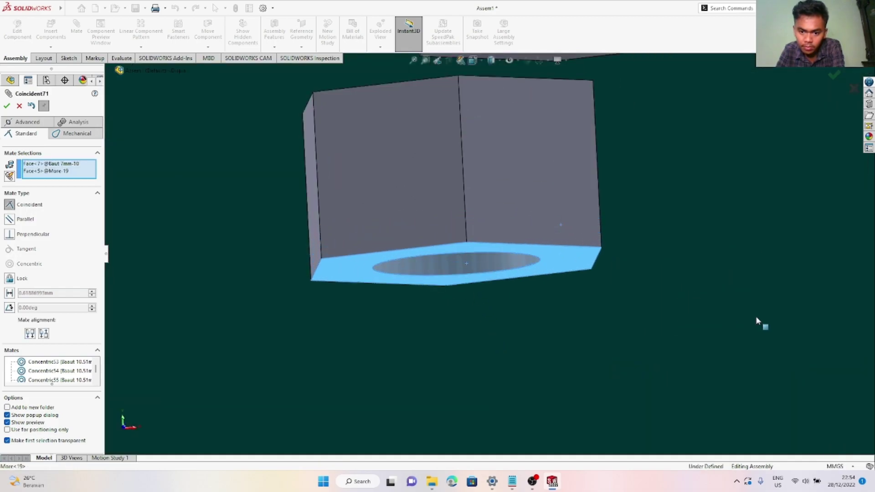
pyautogui.rightClick(717, 282)
# Mate the lower face of nut More-14 coincident with the end face of bolt Baut 10.51mm L298N-4
pyautogui.scroll(5, 725, 280)
pyautogui.scroll(4, 729, 255)
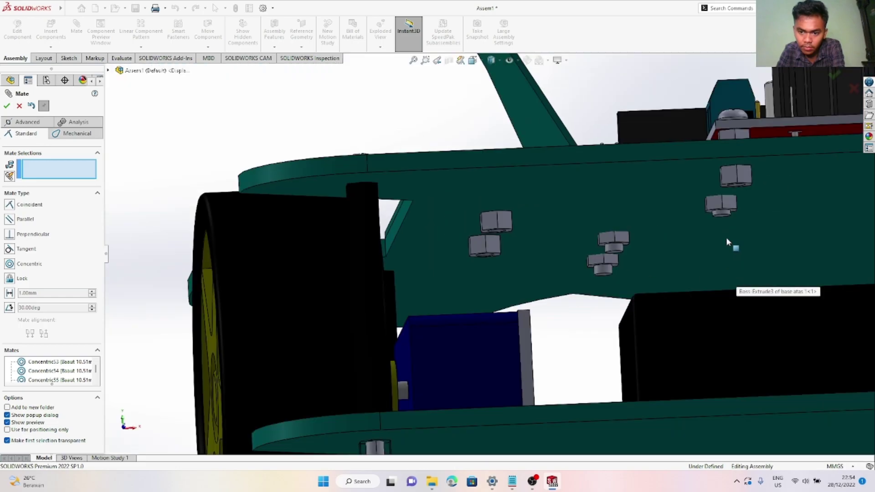
pyautogui.scroll(-8, 670, 228)
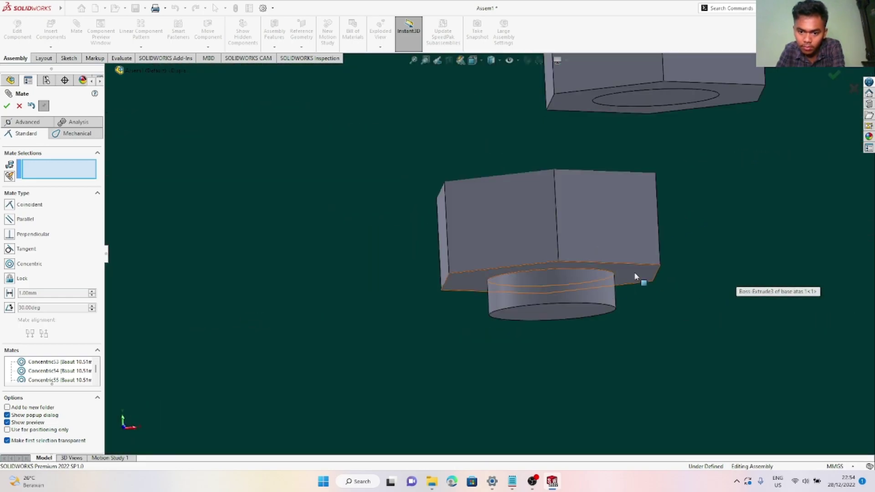
pyautogui.click(636, 276)
pyautogui.click(570, 314)
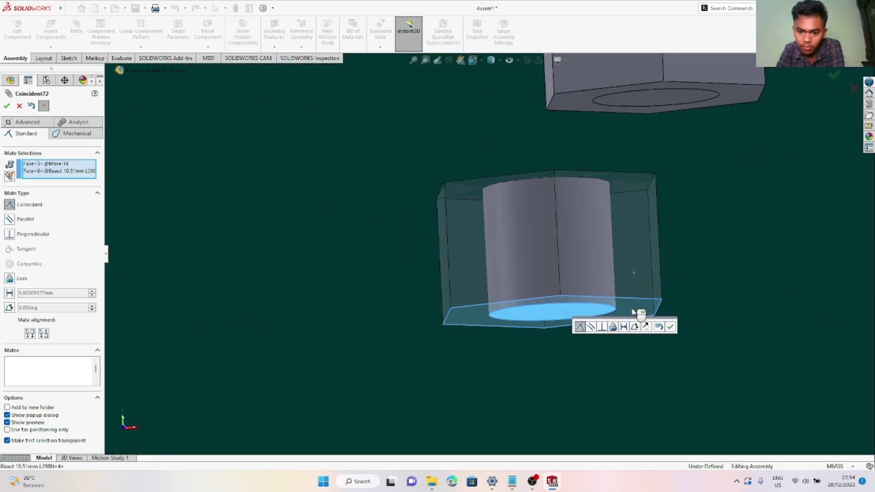
pyautogui.rightClick(775, 297)
# Mate the lower face of nut More-18 coincident with the end face of bolt Baut 10.51mm L298N-1
pyautogui.scroll(6, 775, 297)
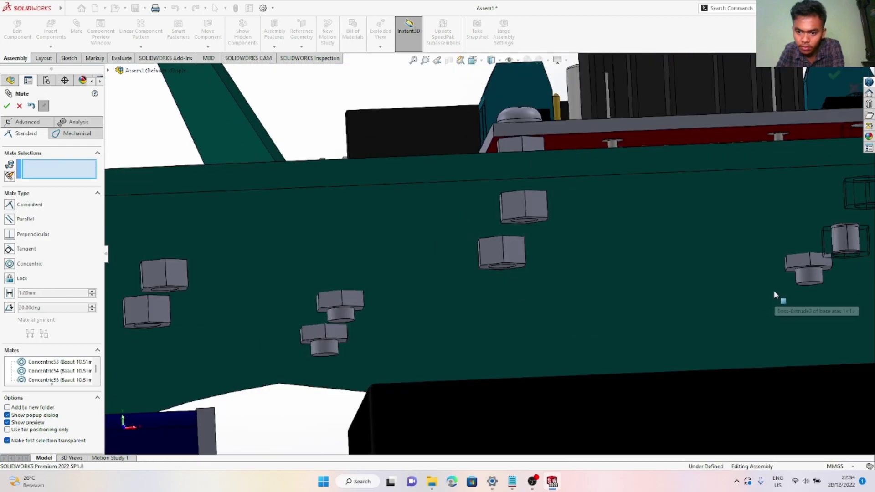
pyautogui.scroll(-2, 747, 274)
pyautogui.scroll(-10, 551, 262)
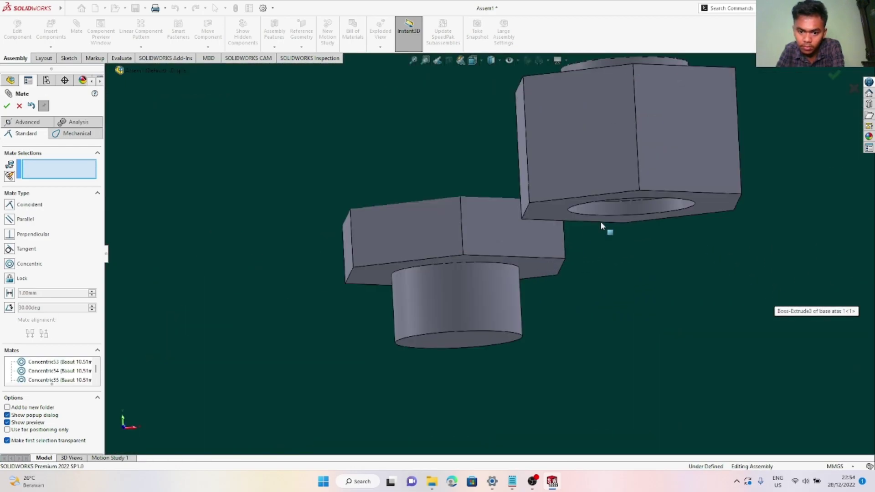
pyautogui.click(705, 204)
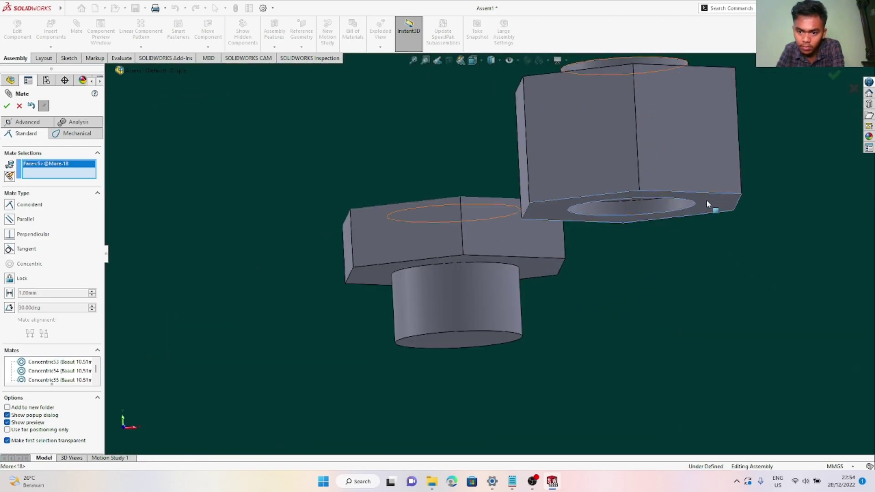
pyautogui.click(596, 197)
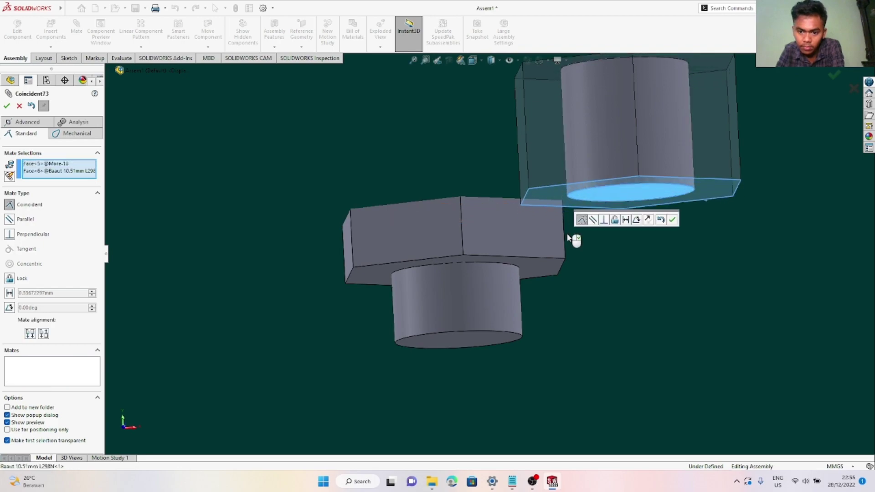
pyautogui.rightClick(494, 294)
# Mate the lower face of the nut next to More-18 coincident with the end face of its protruding bolt
pyautogui.click(539, 266)
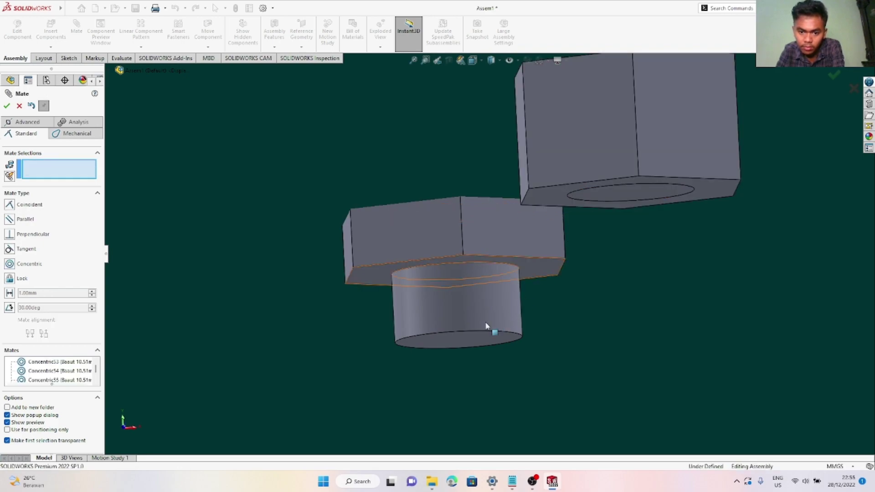
pyautogui.click(469, 341)
pyautogui.rightClick(470, 341)
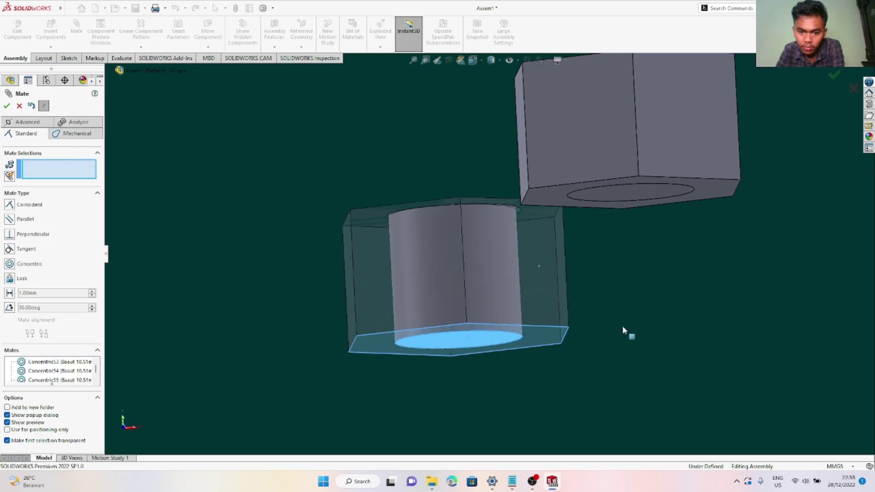
# Mate the lower face of nut More-20 coincident with the end face of bolt Baut 7mm-8 near the opposite wheel
pyautogui.scroll(4, 695, 321)
pyautogui.scroll(6, 696, 321)
pyautogui.scroll(-8, 654, 241)
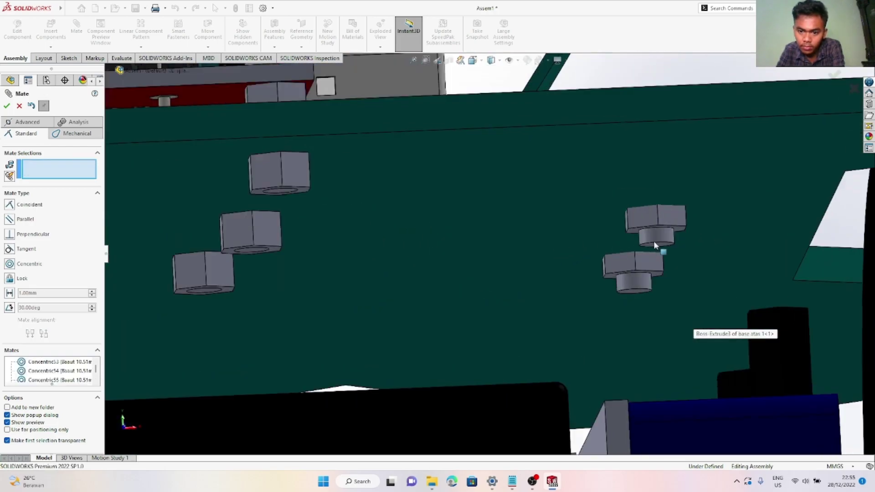
pyautogui.scroll(-5, 650, 254)
pyautogui.click(632, 253)
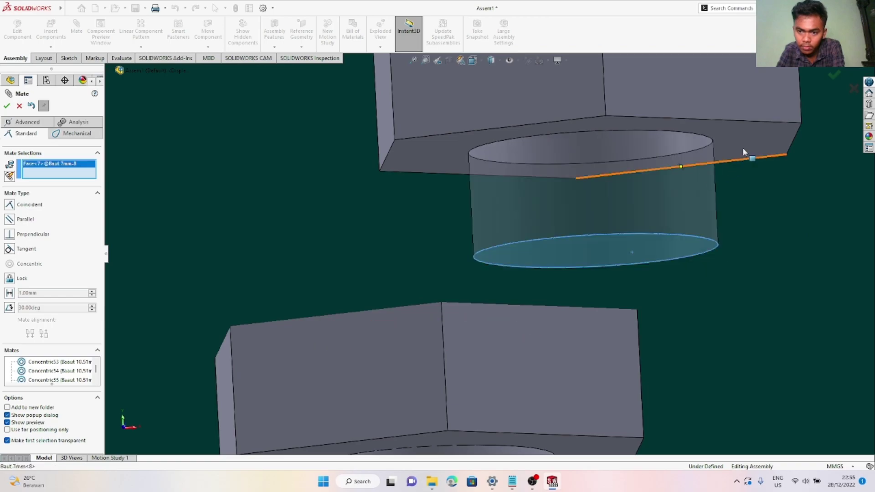
pyautogui.click(751, 141)
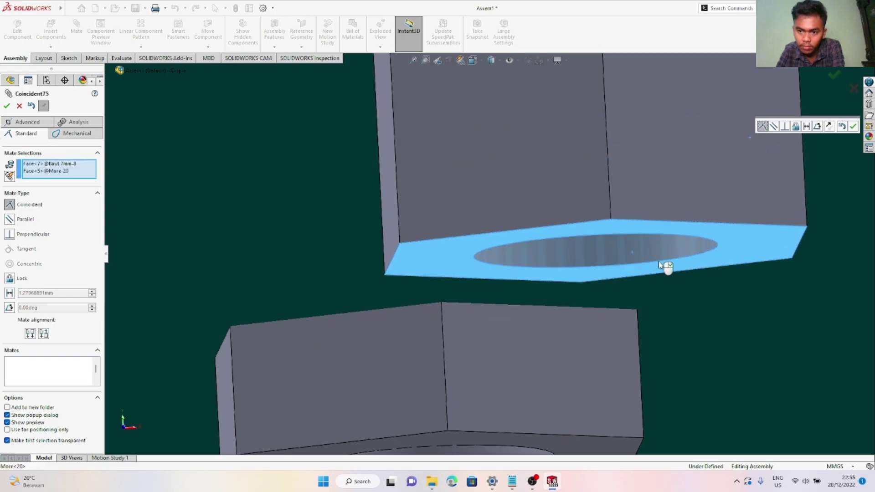
pyautogui.press('Return')
# Mate the lower face of nut More-21 coincident with the end face of bolt Baut 7mm-9, beside nut More-20
pyautogui.scroll(6, 573, 354)
pyautogui.scroll(-8, 491, 321)
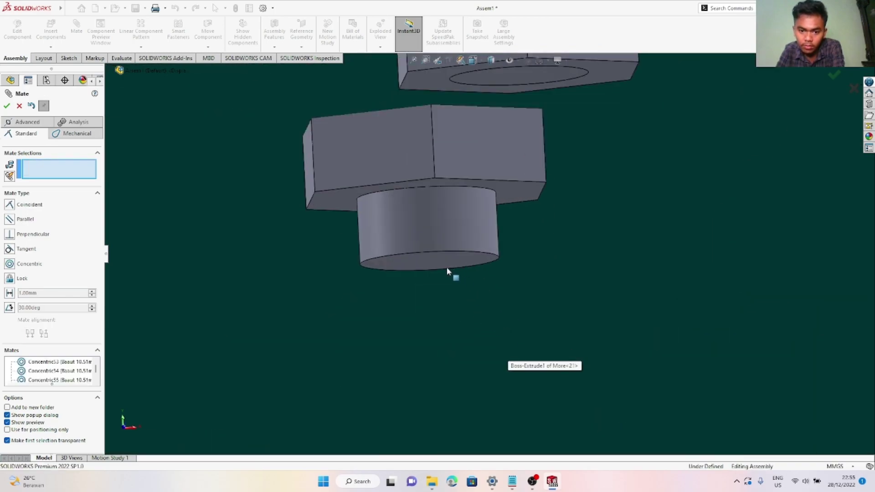
pyautogui.scroll(-2, 447, 271)
pyautogui.click(434, 254)
pyautogui.click(281, 169)
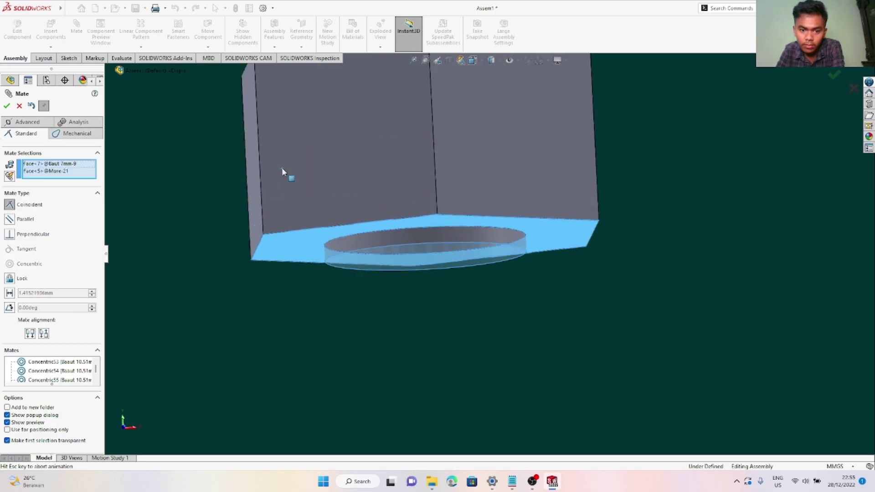
pyautogui.press('Return')
# Mate the lower face of nut More-24 coincident with the end face of its Baut 10.6 mm Arduino bolt
pyautogui.scroll(10, 310, 229)
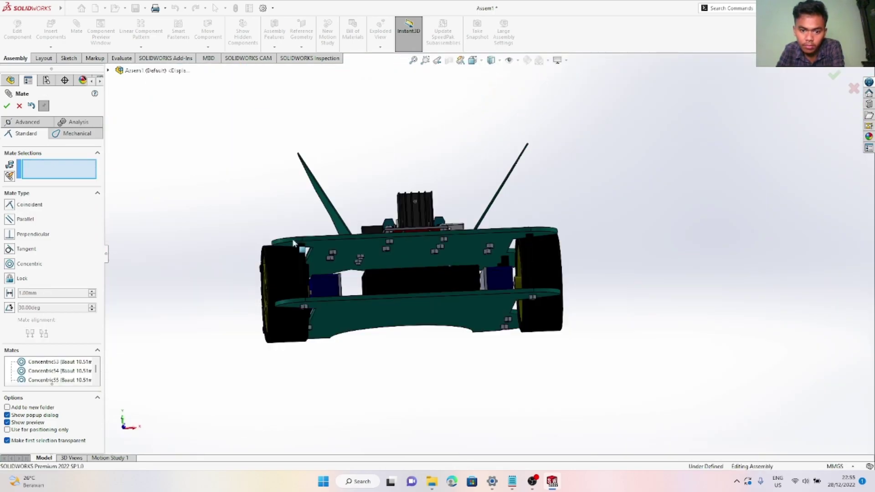
pyautogui.scroll(-10, 445, 292)
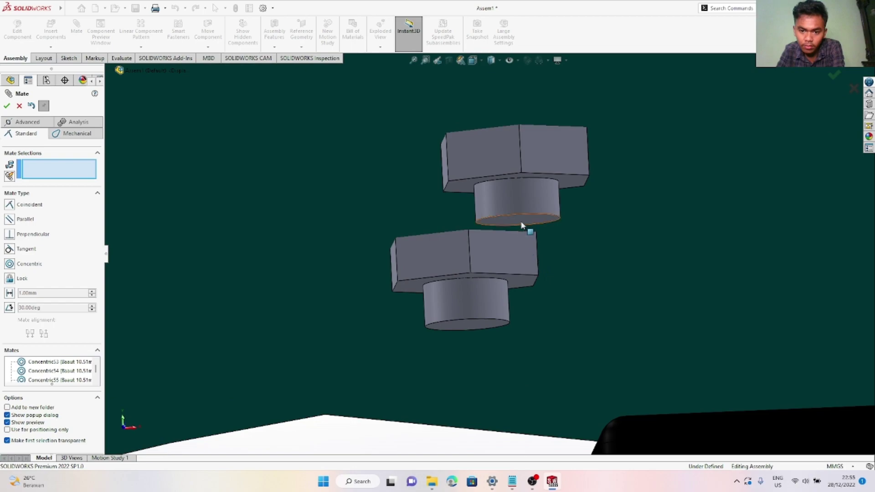
pyautogui.click(523, 225)
pyautogui.click(568, 179)
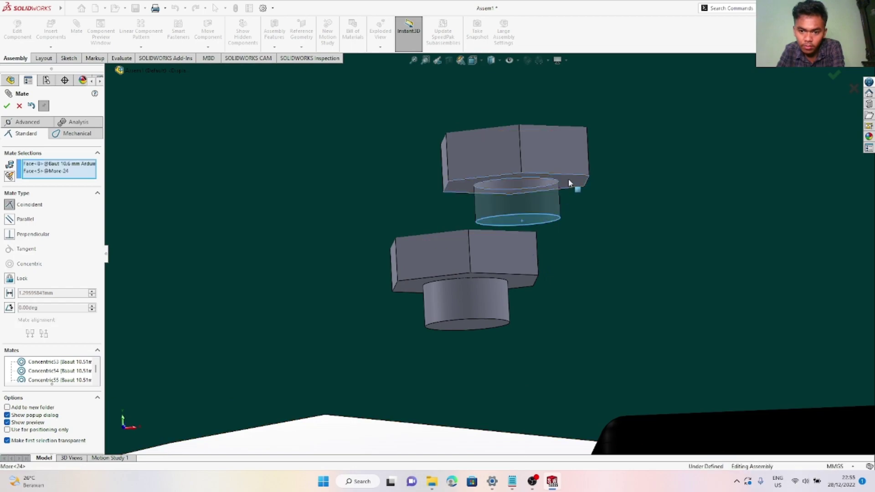
pyautogui.rightClick(477, 326)
# Mate the lower face of nut More-22 coincident with the end face of its Baut 10.6 mm Arduino bolt and finish mating
pyautogui.click(477, 328)
pyautogui.click(522, 282)
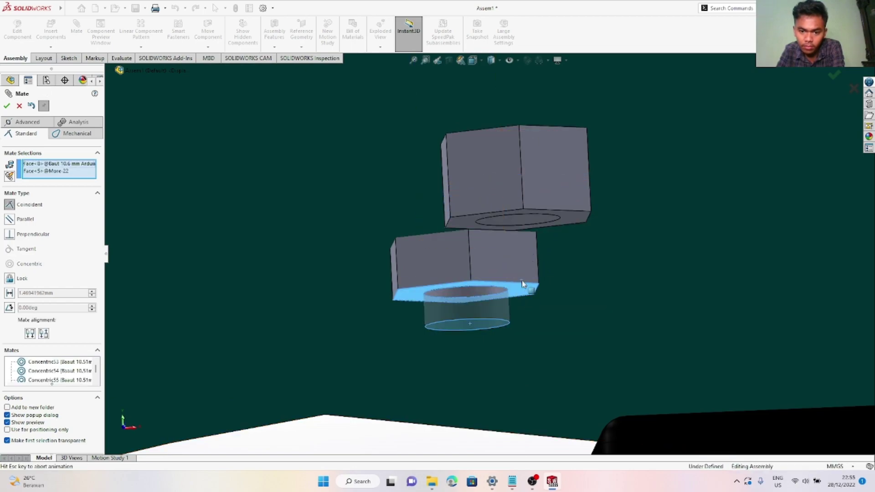
pyautogui.rightClick(675, 284)
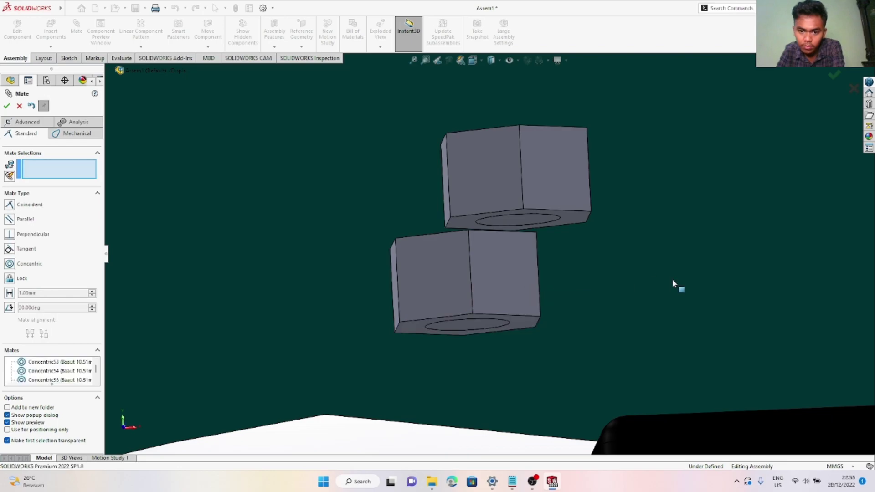
pyautogui.scroll(10, 672, 279)
pyautogui.scroll(2, 713, 270)
pyautogui.moveTo(715, 276); pyautogui.dragTo(504, 274, button='middle')
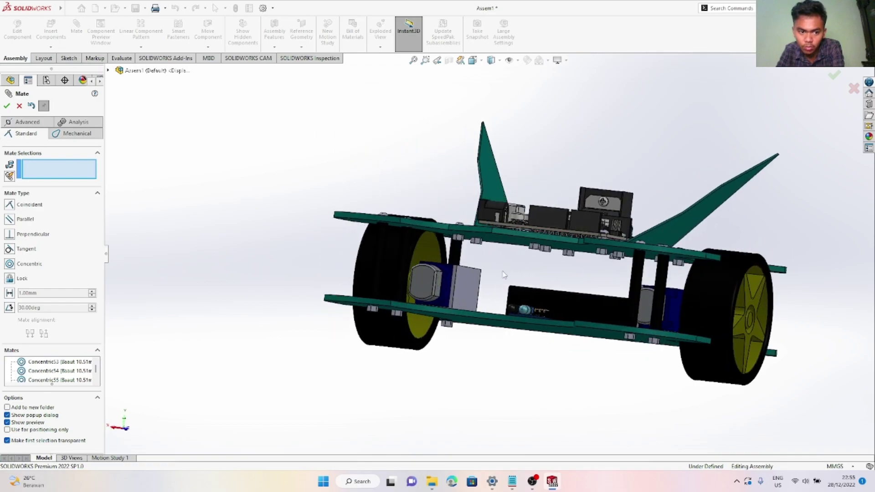
pyautogui.click(6, 106)
# Insert the Limit Switch part from the Robot Hockey Fiky folder above the lower base plate, beside the spacers at one wheel
pyautogui.moveTo(520, 293); pyautogui.dragTo(375, 215, button='middle')
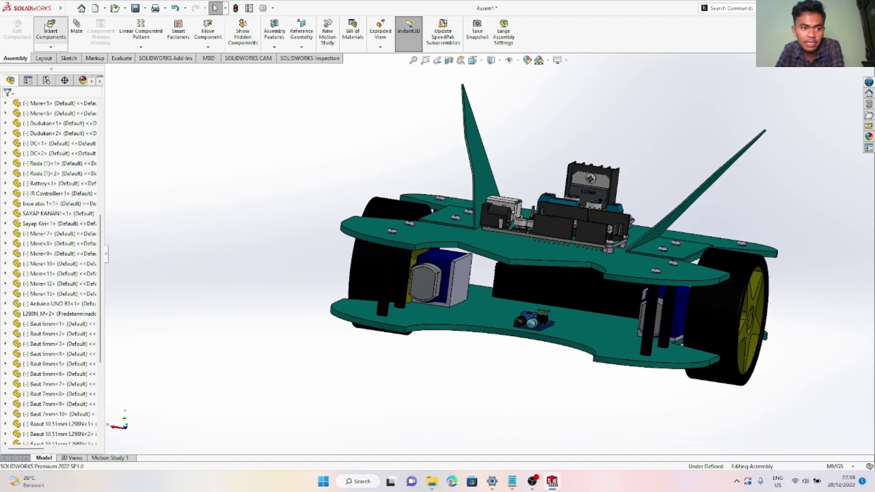
pyautogui.click(48, 27)
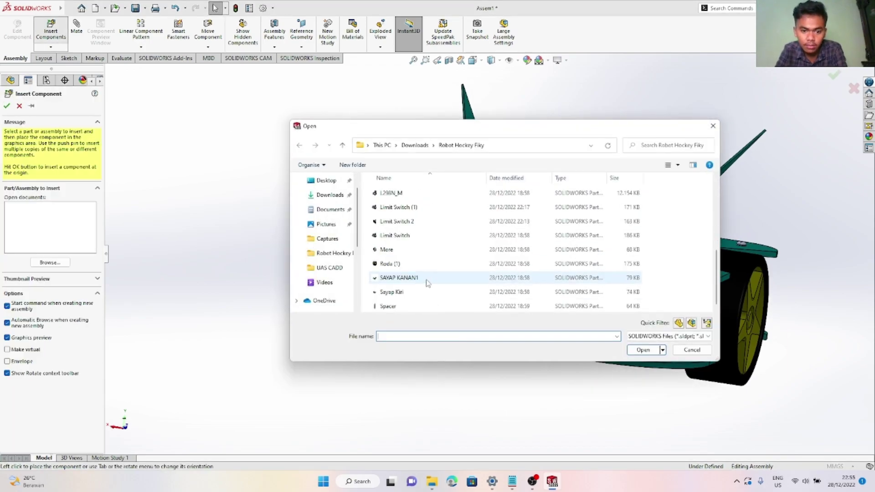
pyautogui.click(422, 236)
pyautogui.click(642, 350)
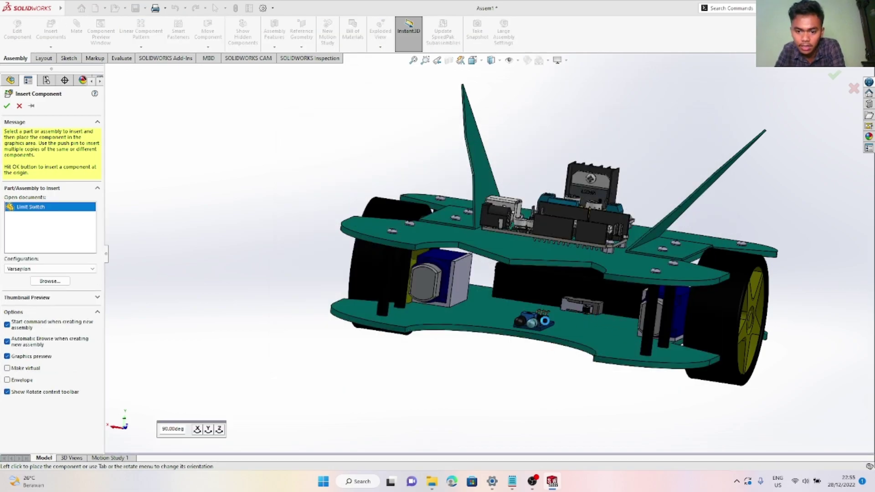
pyautogui.scroll(-3, 564, 324)
pyautogui.scroll(2, 564, 323)
pyautogui.moveTo(559, 315); pyautogui.dragTo(554, 349, button='middle')
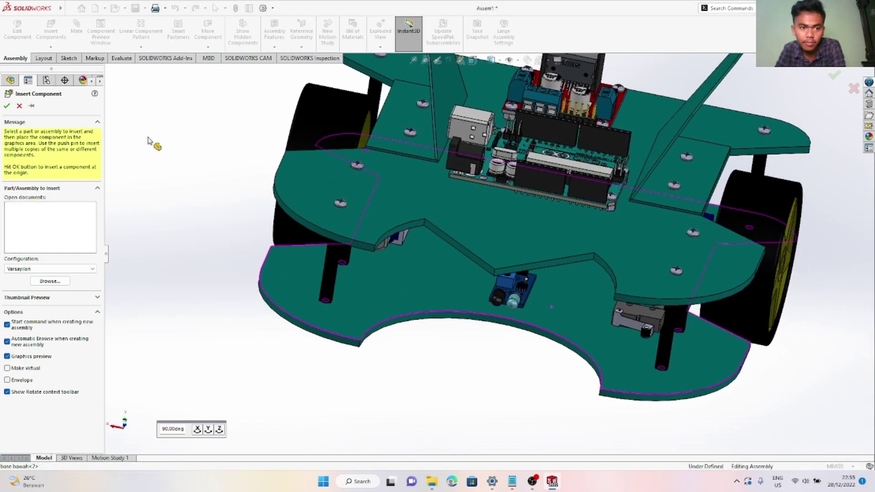
pyautogui.press('Escape')
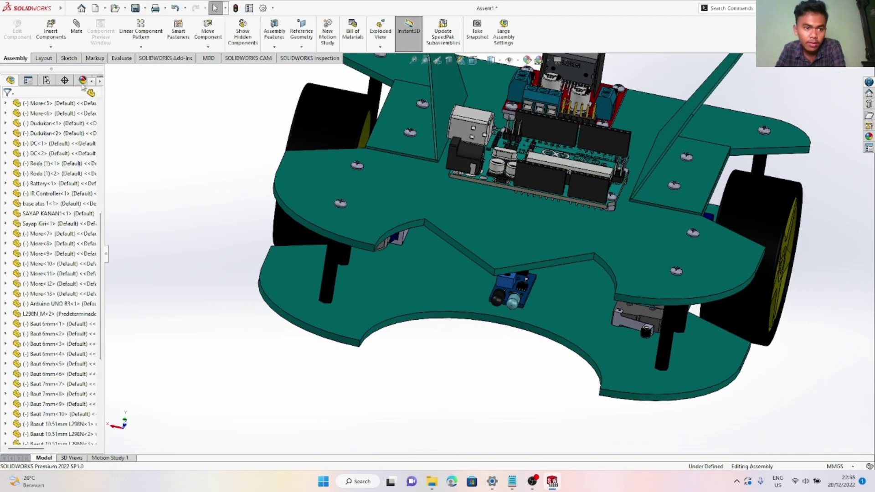
# Insert a second Limit Switch above the lower base plate, beside the spacers at the opposite wheel
pyautogui.click(51, 30)
pyautogui.scroll(-3, 395, 272)
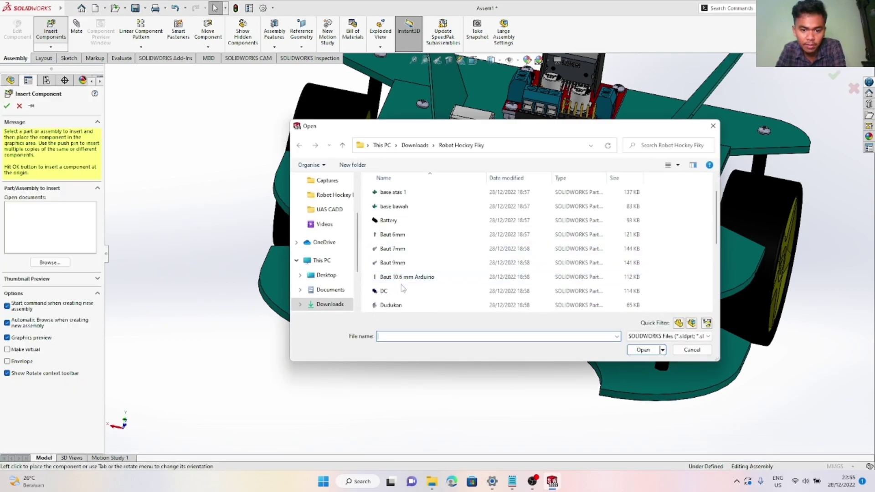
pyautogui.click(395, 290)
pyautogui.click(641, 352)
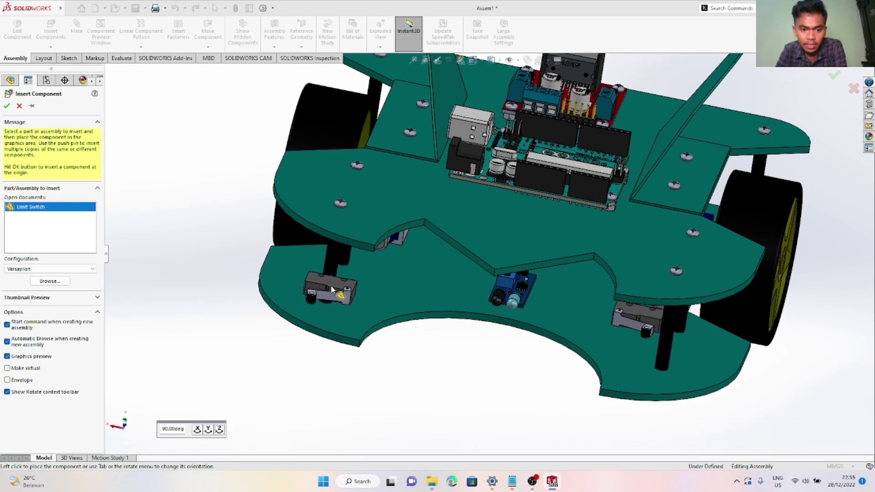
pyautogui.press('Escape')
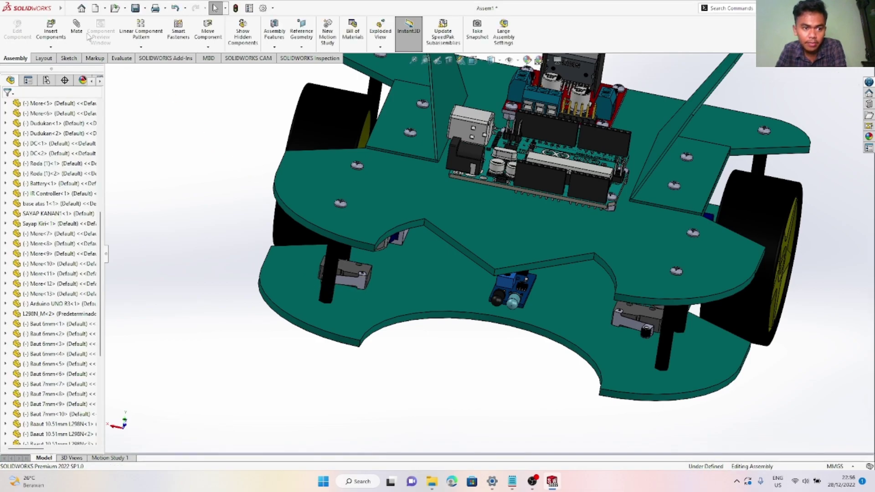
# Mate the upper face of Limit Switch-2 coincident with the underside of the upper base plate, base atas 1
pyautogui.scroll(-7, 353, 263)
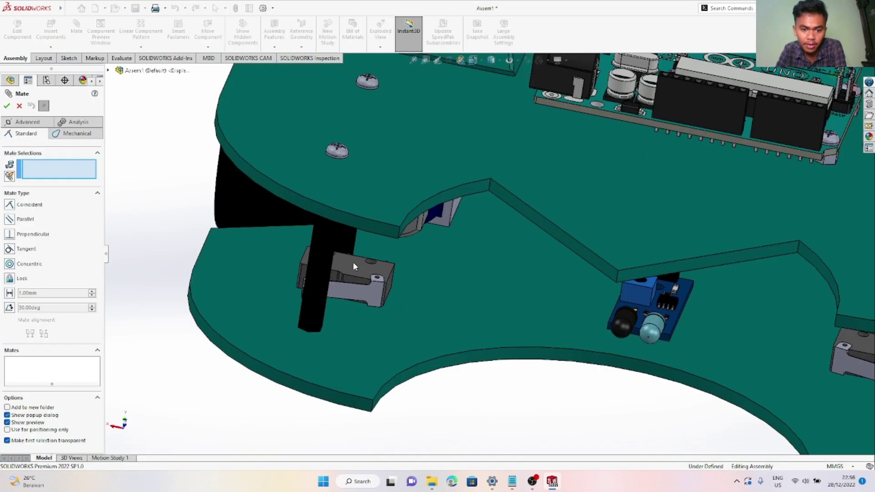
pyautogui.click(388, 269)
pyautogui.scroll(6, 441, 242)
pyautogui.moveTo(460, 233); pyautogui.dragTo(476, 148, button='middle')
pyautogui.scroll(-5, 460, 261)
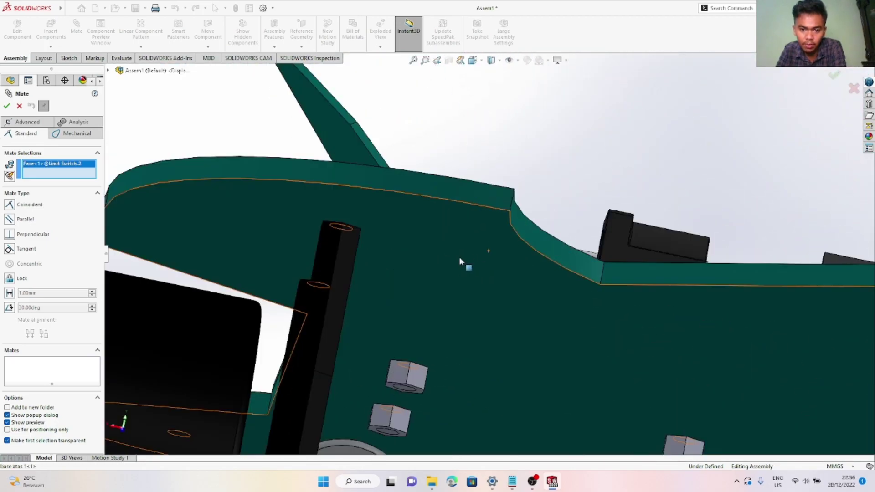
pyautogui.click(471, 223)
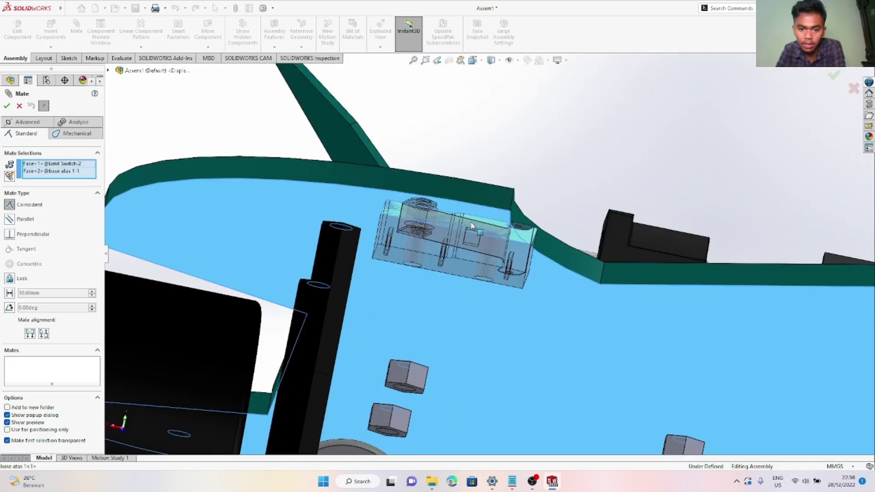
pyautogui.rightClick(561, 220)
pyautogui.moveTo(562, 220); pyautogui.dragTo(531, 307, button='middle')
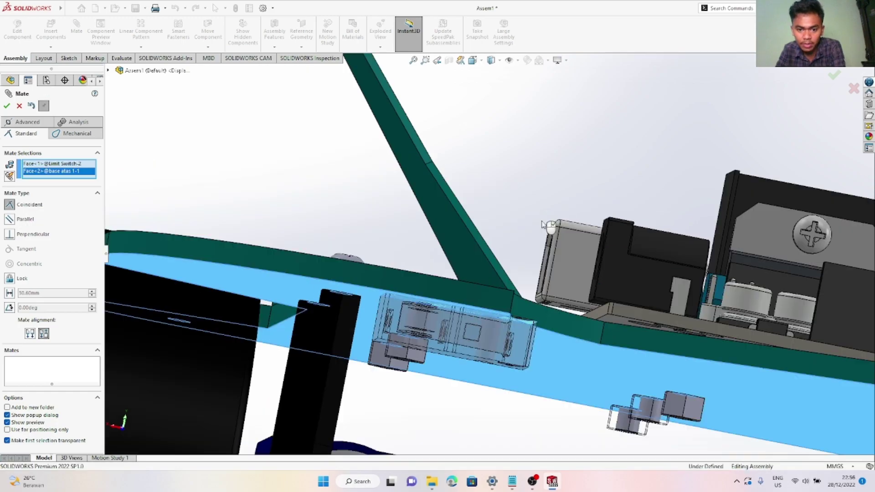
# Mate the short vertical corner edge of base atas 1 coincident with the narrow end face beside the lever of Limit Switch-2
pyautogui.moveTo(504, 339); pyautogui.dragTo(480, 339, button='middle')
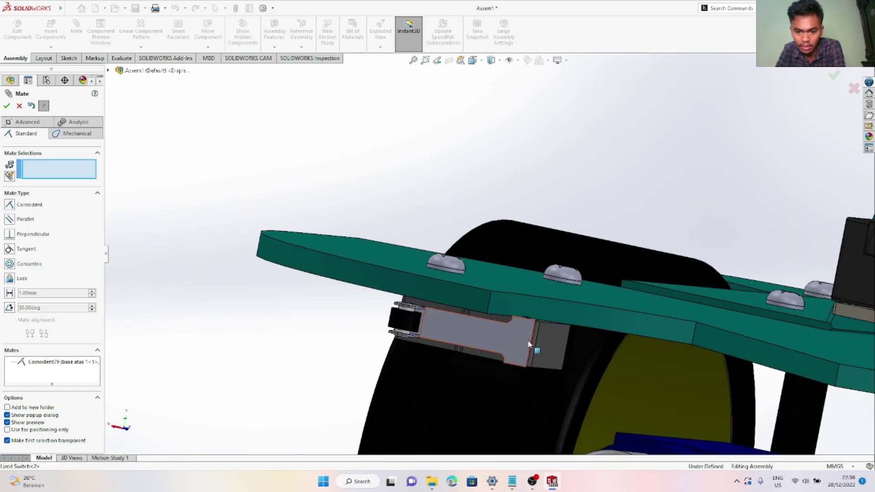
pyautogui.scroll(-5, 529, 344)
pyautogui.click(420, 218)
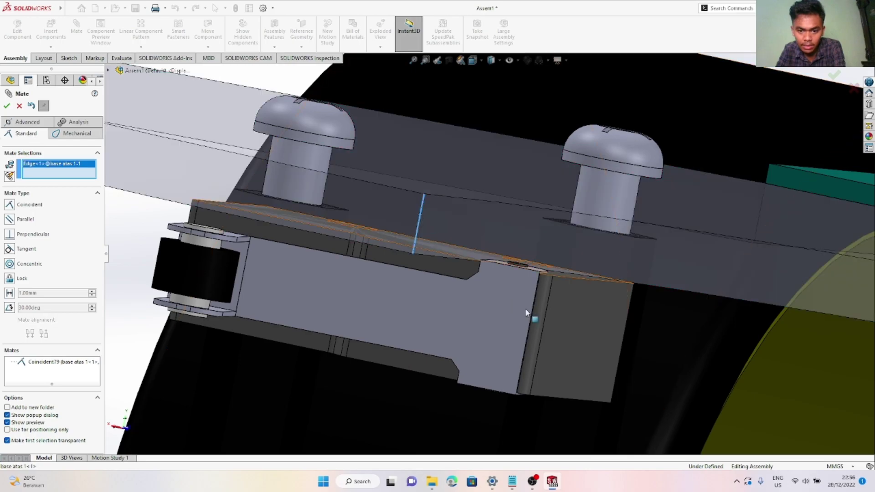
pyautogui.click(541, 310)
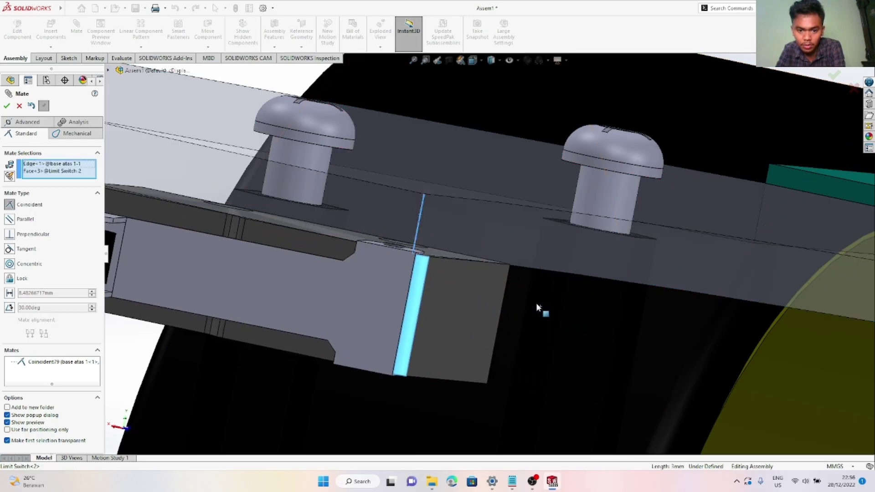
pyautogui.rightClick(636, 354)
pyautogui.scroll(10, 667, 356)
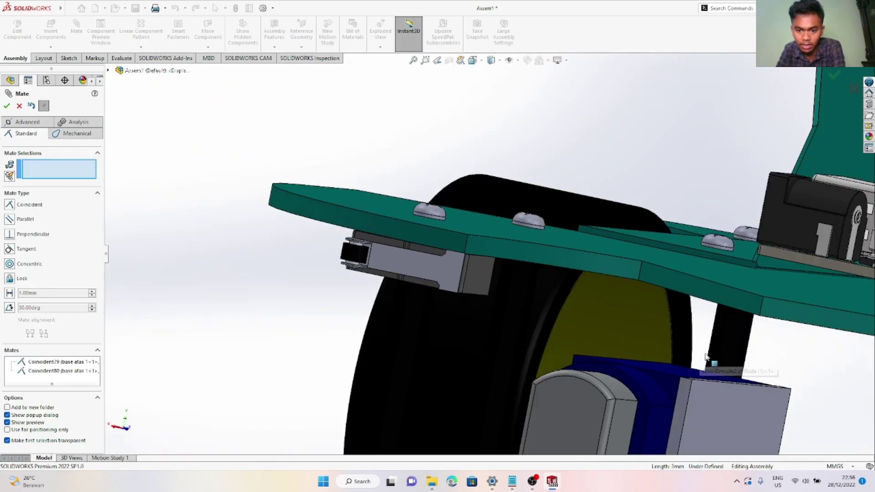
# Mate the upper face of Limit Switch-1 coincident with the underside of base atas 1 near the opposite wheel
pyautogui.scroll(3, 625, 330)
pyautogui.moveTo(627, 329); pyautogui.dragTo(575, 317, button='middle')
pyautogui.scroll(-15, 574, 317)
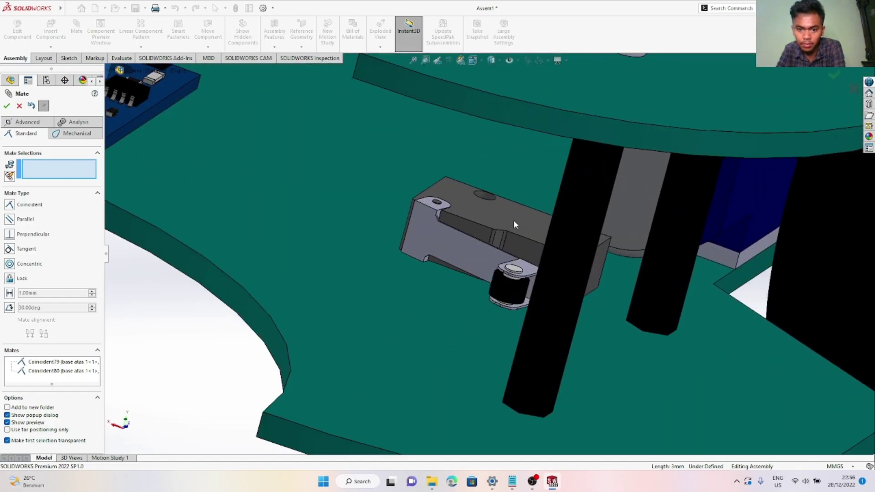
pyautogui.click(517, 216)
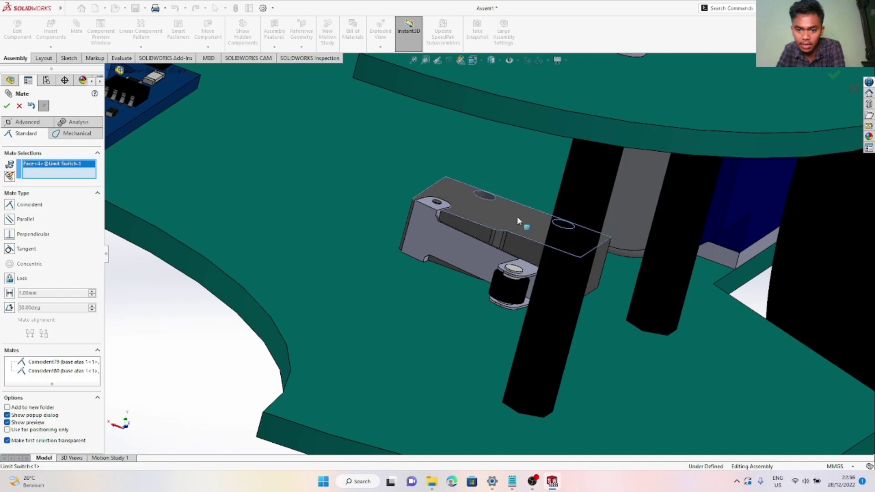
pyautogui.scroll(10, 525, 211)
pyautogui.moveTo(533, 192); pyautogui.dragTo(468, 213, button='middle')
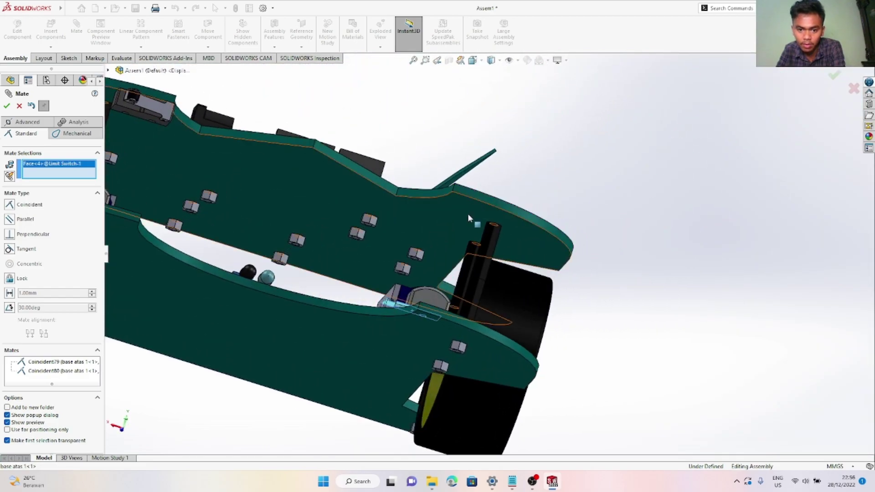
pyautogui.click(468, 215)
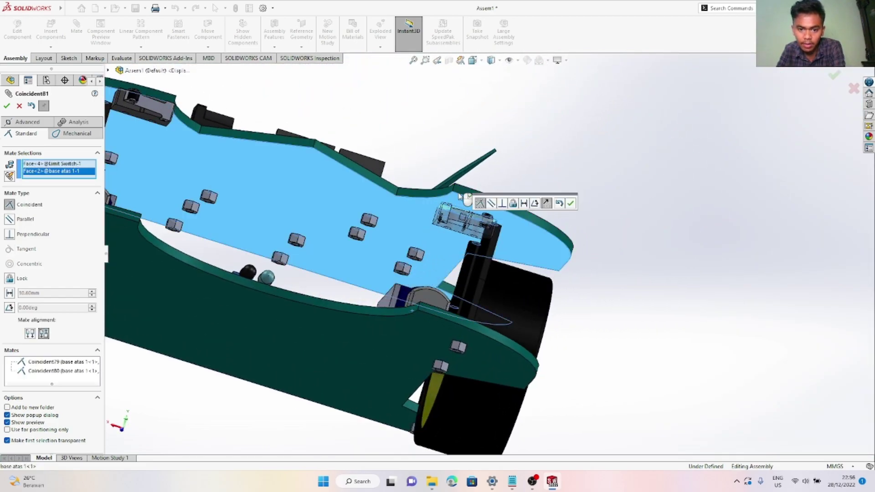
pyautogui.press('Return')
# Mate the vertical corner edge of base atas 1 coincident with the narrow end face of Limit Switch-1 and finish mating
pyautogui.scroll(10, 456, 192)
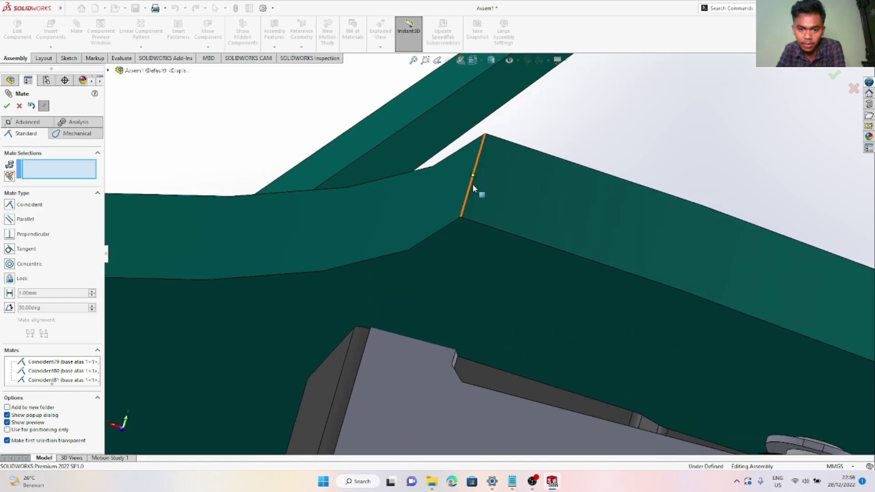
pyautogui.click(473, 188)
pyautogui.moveTo(467, 258); pyautogui.dragTo(444, 299, button='middle')
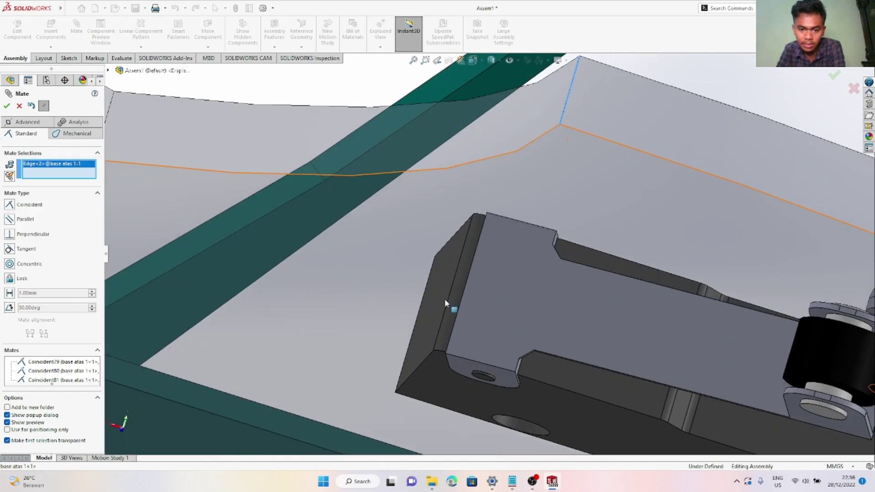
pyautogui.click(461, 284)
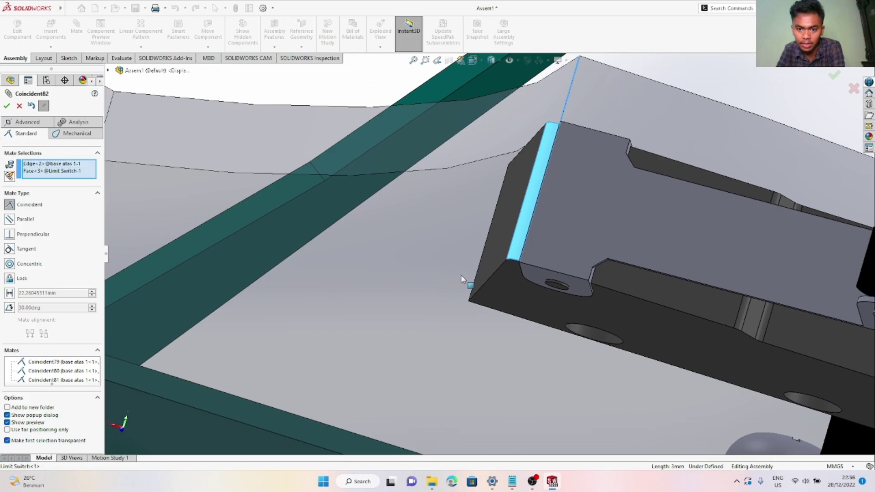
pyautogui.press('Return')
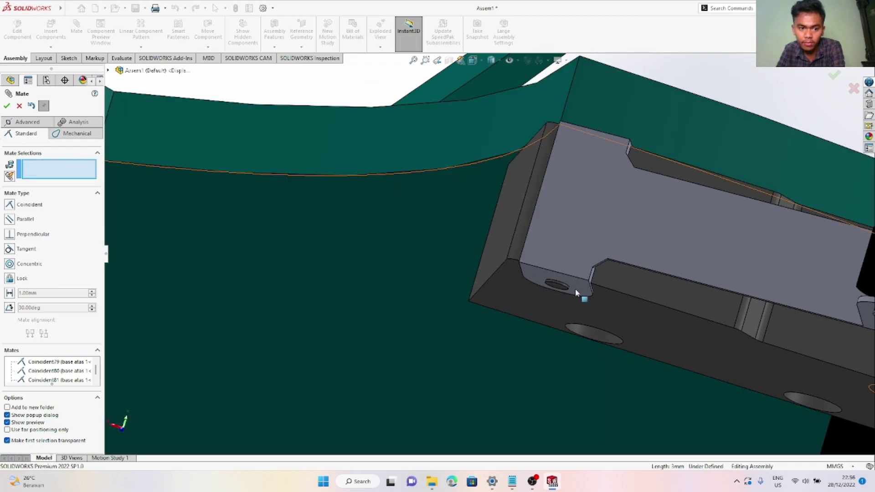
pyautogui.press('Return')
pyautogui.scroll(10, 586, 287)
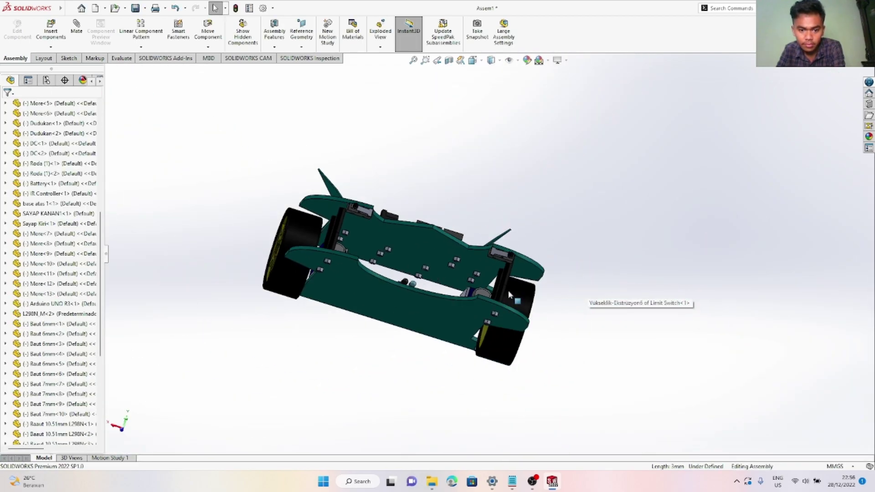
# Insert the IR_DP1838 part from the Downloads folder, rotated 90° about Y, near the corner in the front edge of the upper base plate
pyautogui.moveTo(581, 313); pyautogui.dragTo(557, 367, button='middle')
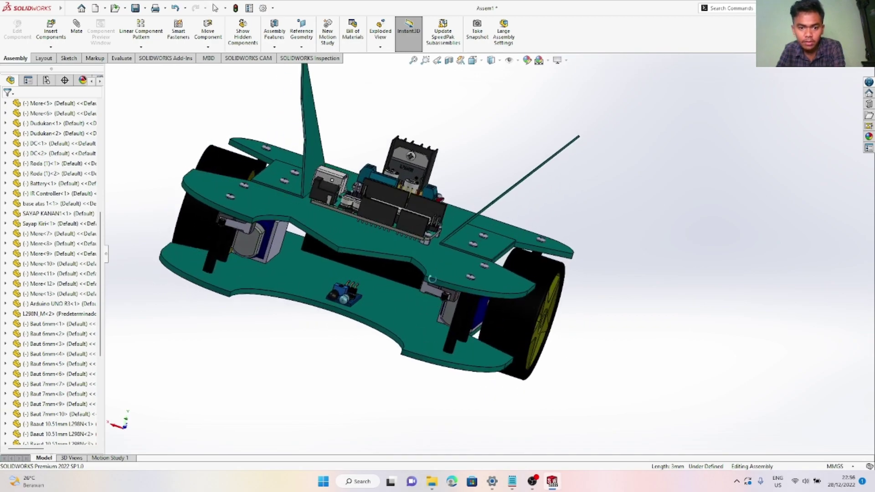
pyautogui.scroll(-3, 457, 289)
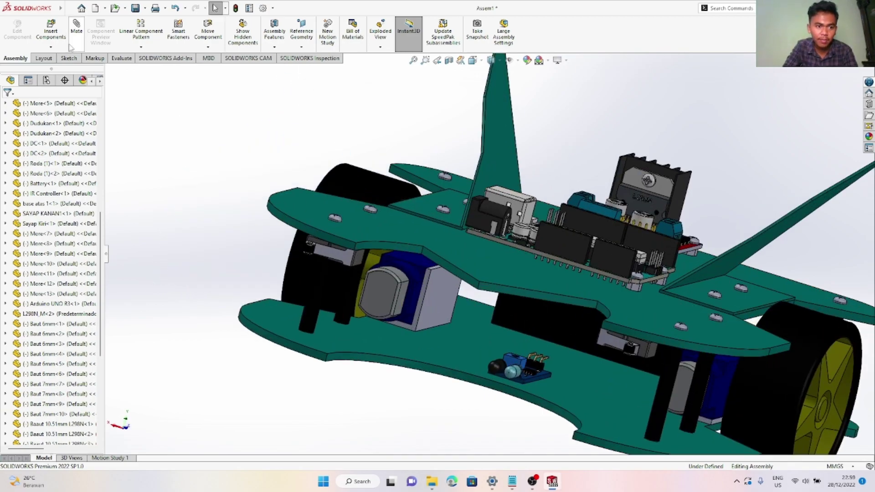
pyautogui.click(51, 30)
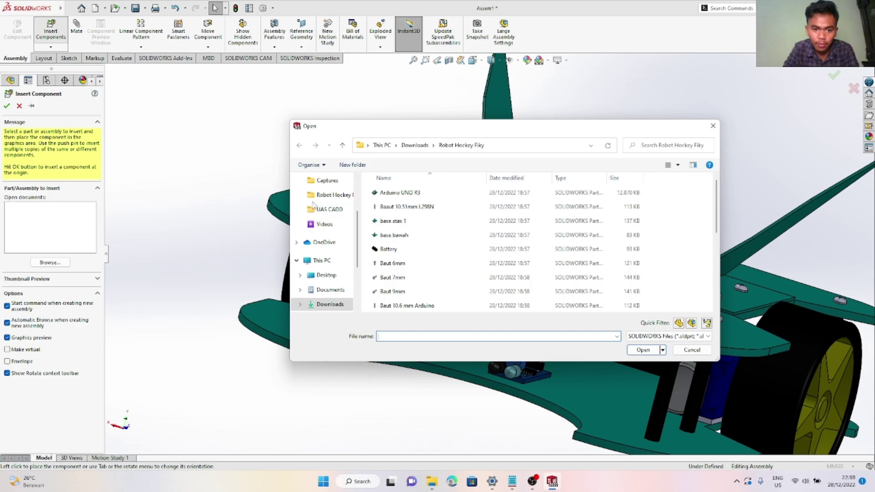
pyautogui.scroll(2, 315, 207)
pyautogui.click(321, 215)
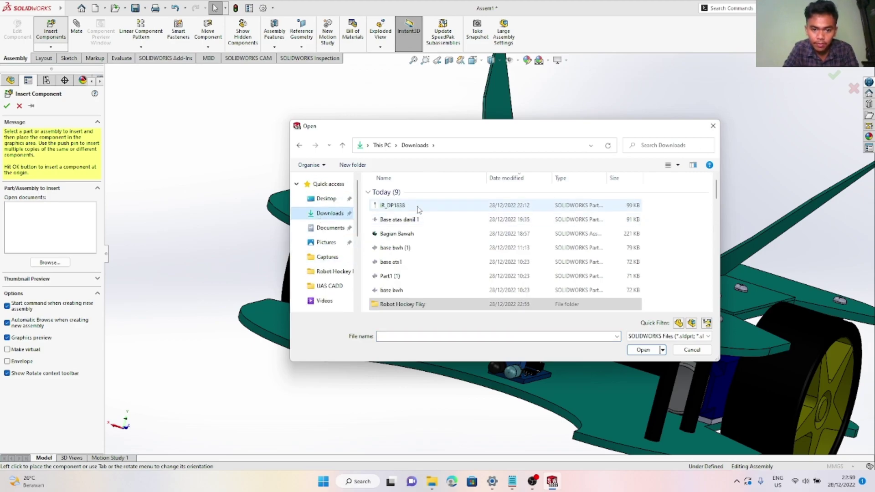
pyautogui.click(416, 206)
pyautogui.click(643, 350)
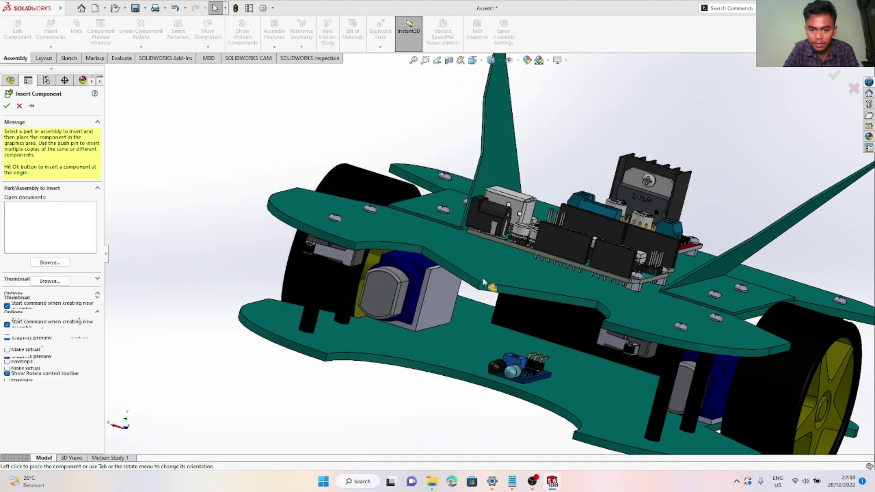
pyautogui.scroll(-5, 483, 283)
pyautogui.scroll(-2, 483, 283)
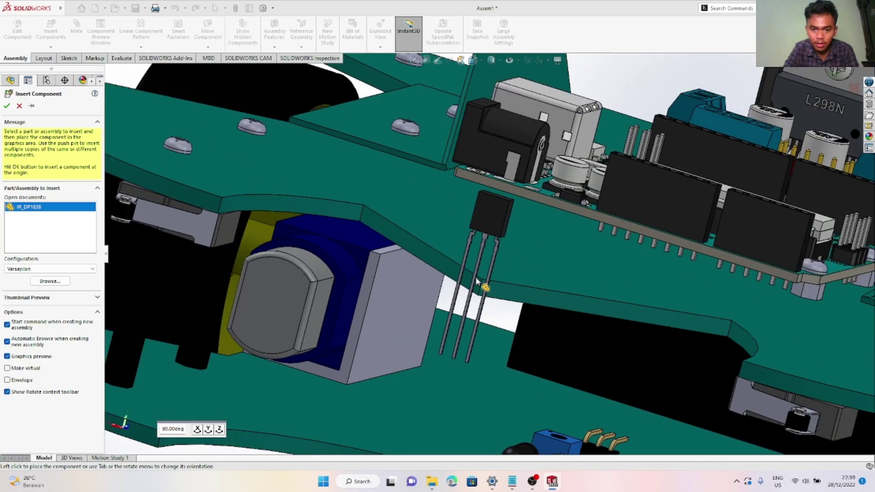
pyautogui.click(209, 430)
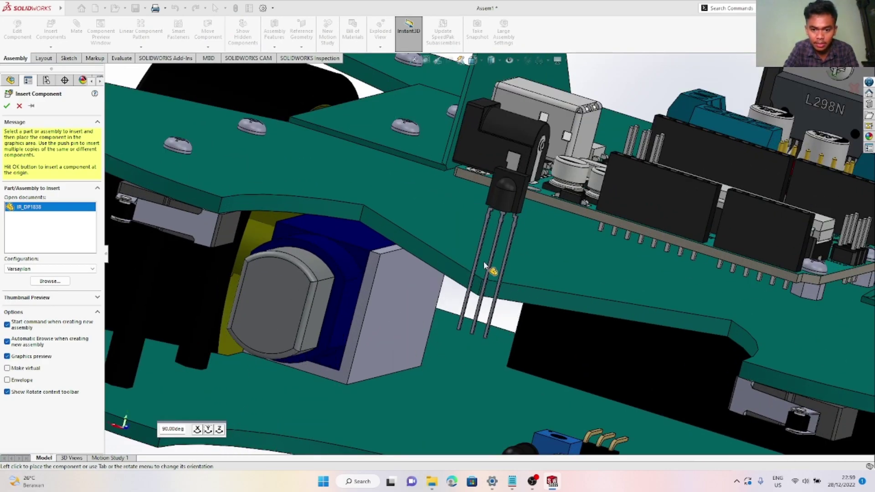
pyautogui.click(479, 276)
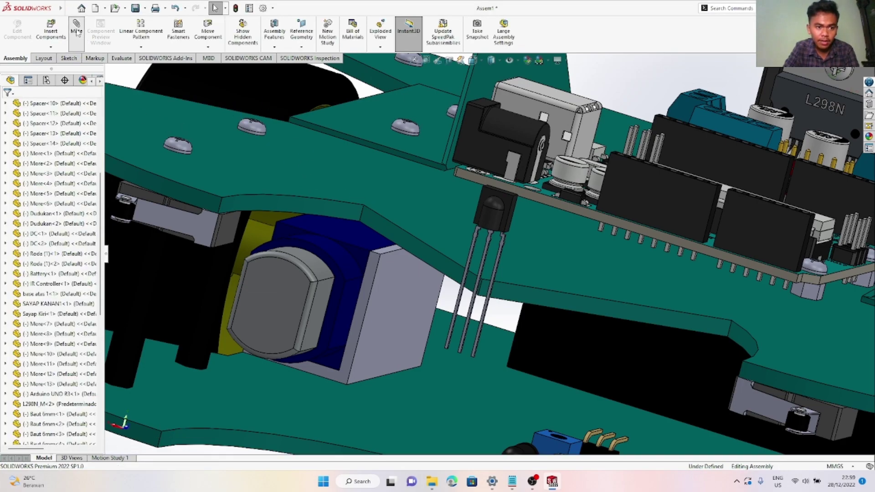
# Mate the short vertical corner edge in the front of base atas 1 coincident with the back face of IR_DP1838's middle leg
pyautogui.scroll(-6, 482, 283)
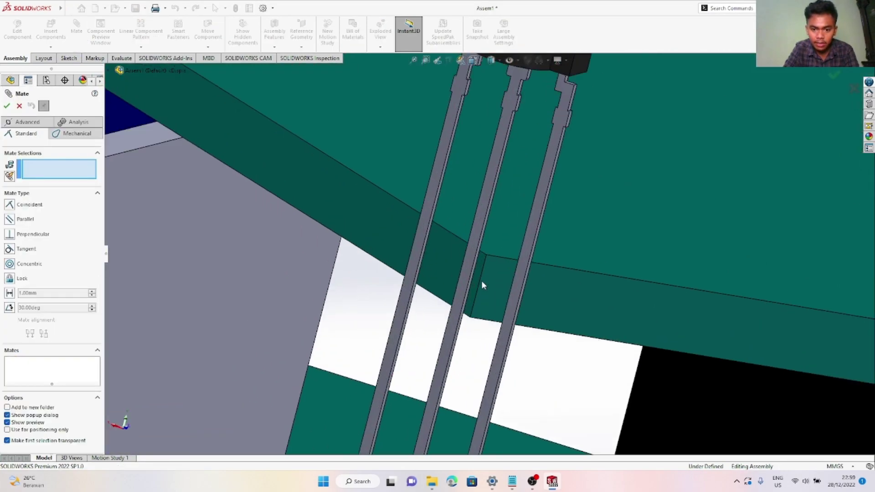
pyautogui.click(482, 275)
pyautogui.scroll(10, 481, 255)
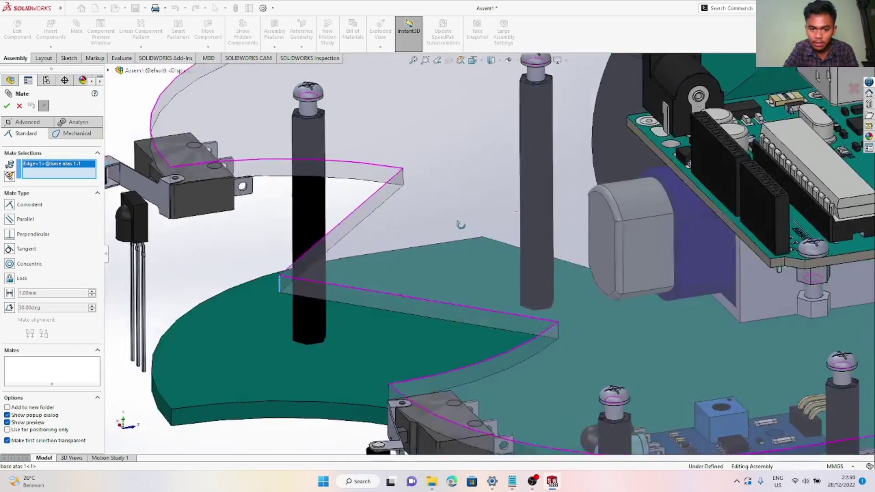
pyautogui.moveTo(461, 225); pyautogui.dragTo(290, 278, button='middle')
pyautogui.scroll(4, 299, 275)
pyautogui.scroll(-8, 297, 275)
pyautogui.scroll(-1, 322, 270)
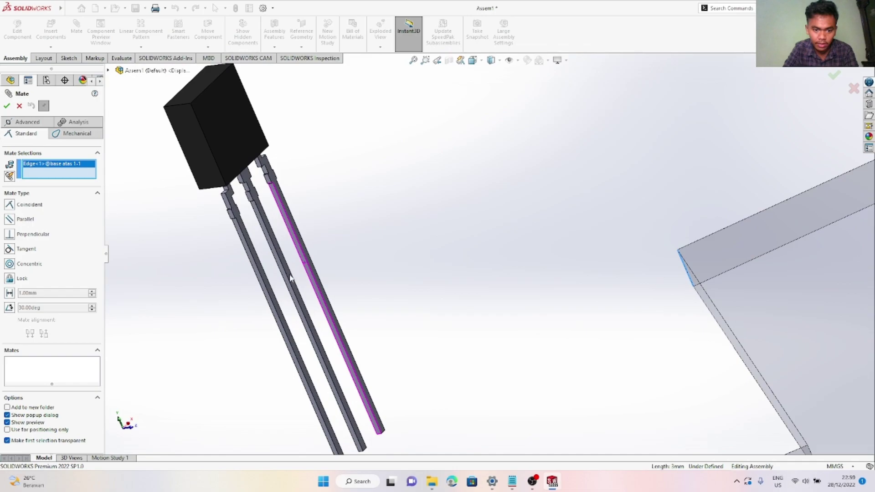
pyautogui.click(289, 277)
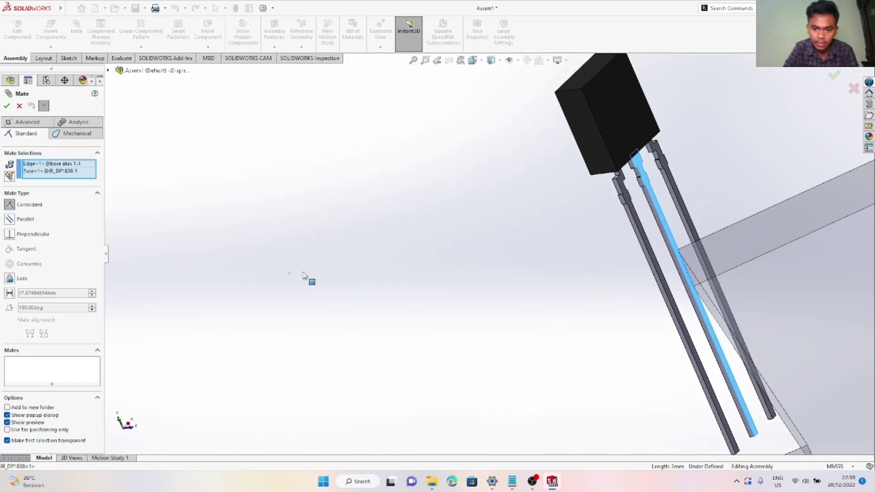
pyautogui.click(295, 281)
# Mate the underside of the IR_DP1838 body coincident with the top face of base atas 1 and finish mating
pyautogui.scroll(1, 658, 337)
pyautogui.moveTo(603, 175); pyautogui.dragTo(607, 105, button='middle')
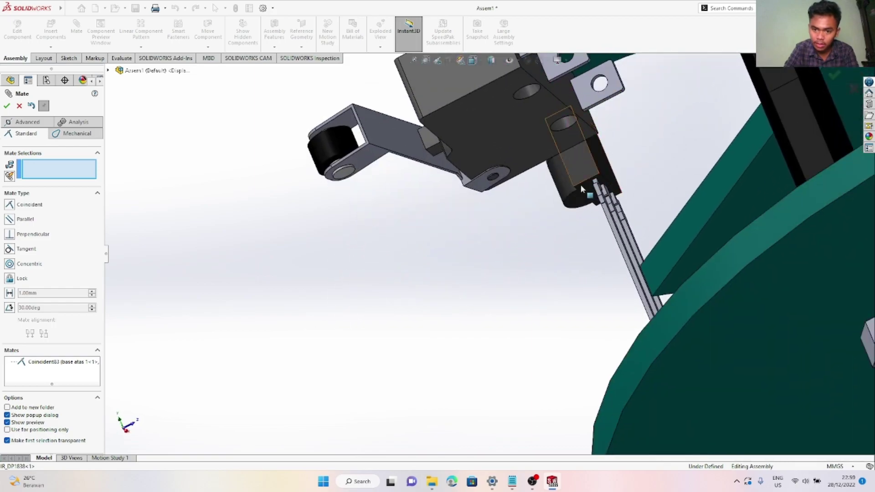
pyautogui.scroll(-3, 580, 203)
pyautogui.click(585, 208)
pyautogui.scroll(6, 615, 194)
pyautogui.moveTo(581, 133); pyautogui.dragTo(593, 228, button='middle')
pyautogui.scroll(3, 469, 114)
pyautogui.scroll(-4, 479, 188)
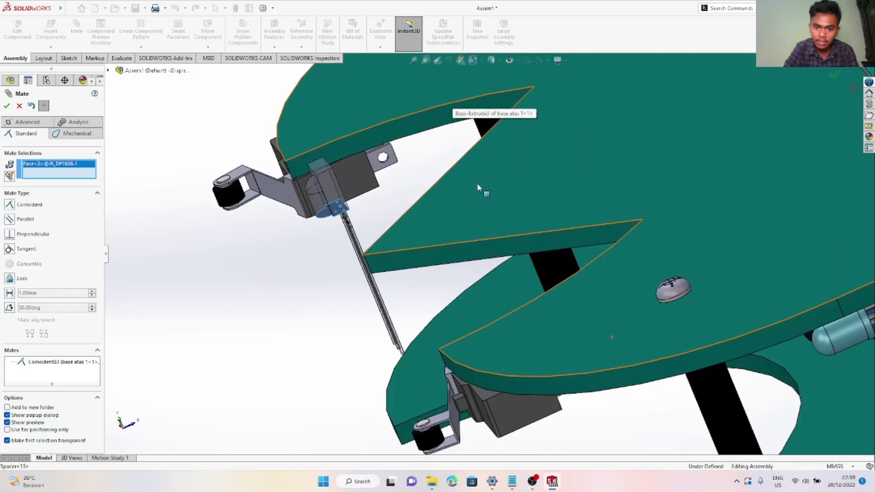
pyautogui.click(478, 189)
pyautogui.press('Return')
pyautogui.press('Escape')
pyautogui.scroll(5, 479, 211)
pyautogui.moveTo(499, 276); pyautogui.dragTo(531, 281, button='middle')
pyautogui.scroll(4, 507, 267)
pyautogui.scroll(-2, 548, 217)
pyautogui.moveTo(550, 217); pyautogui.dragTo(540, 241, button='middle')
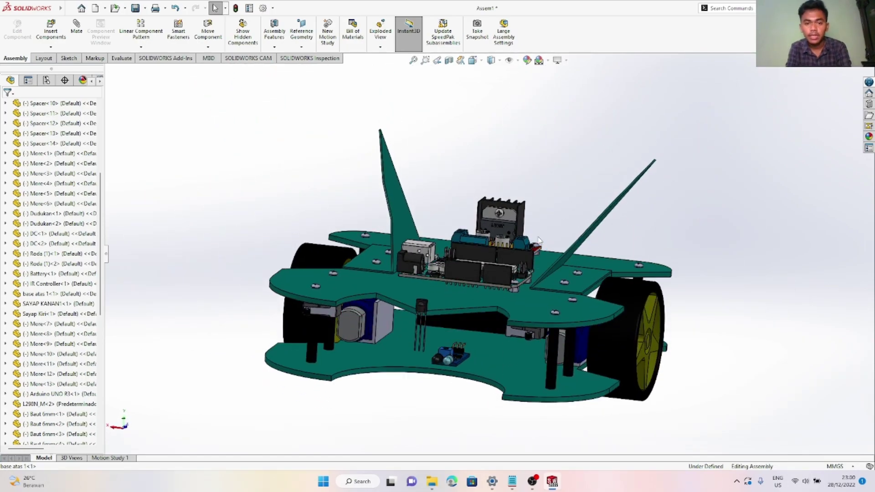